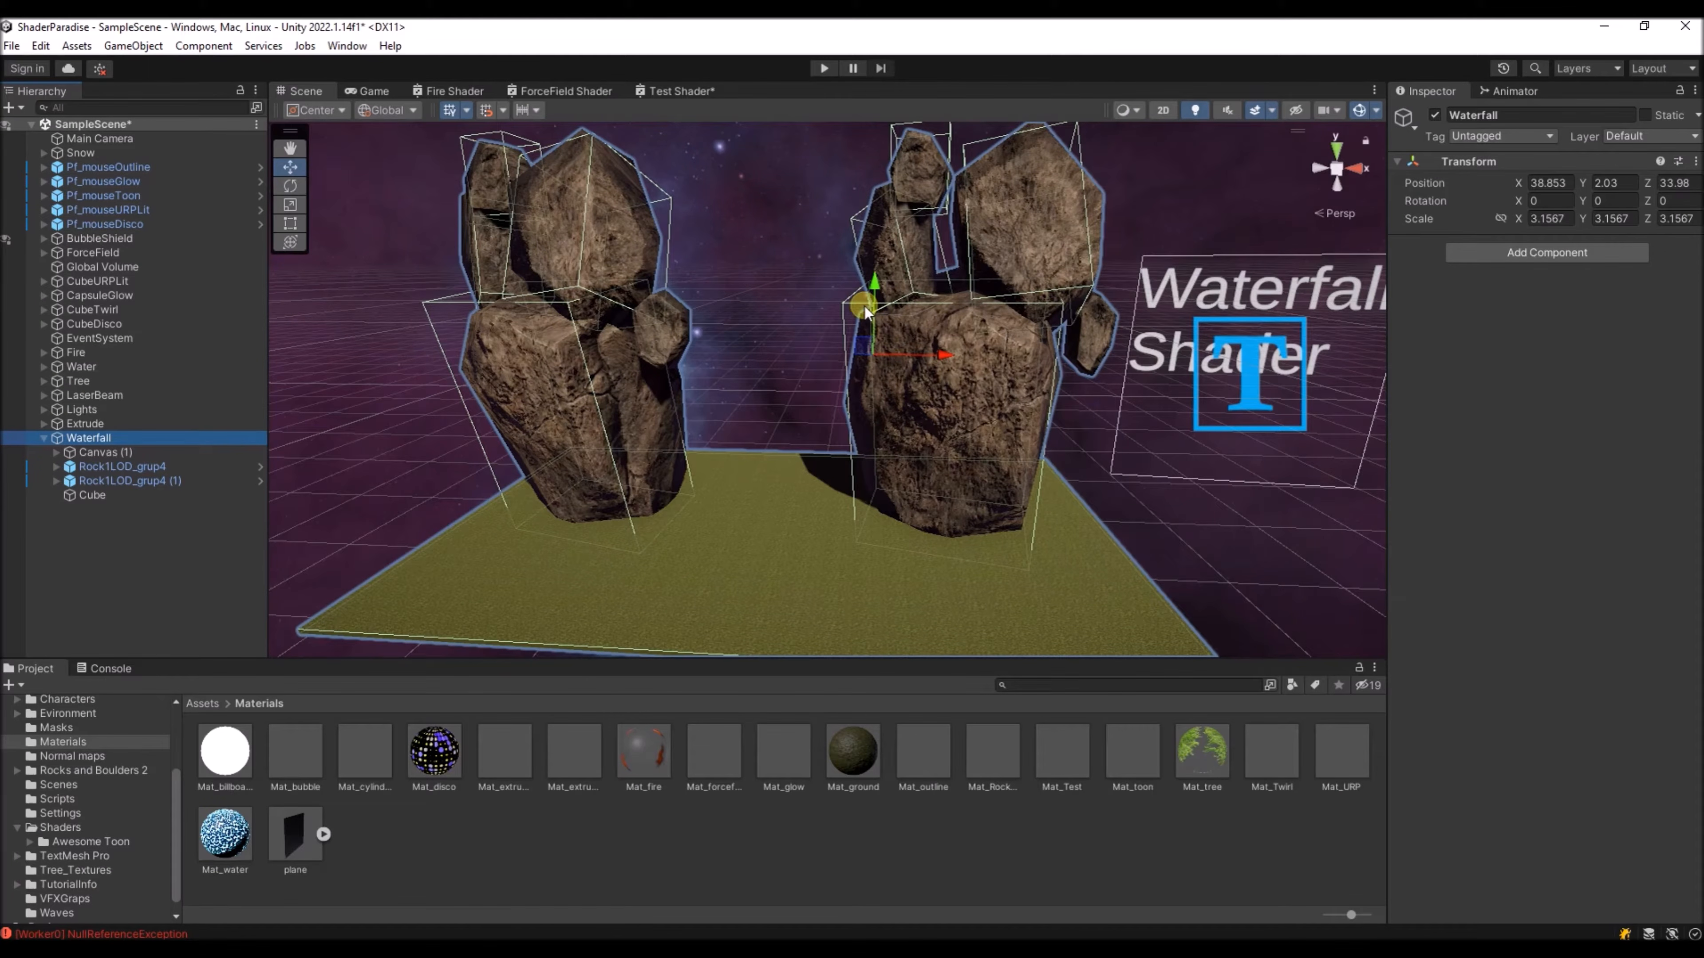
- Create a 3D Quad as a child of the Waterfall object
right_click(85, 440)
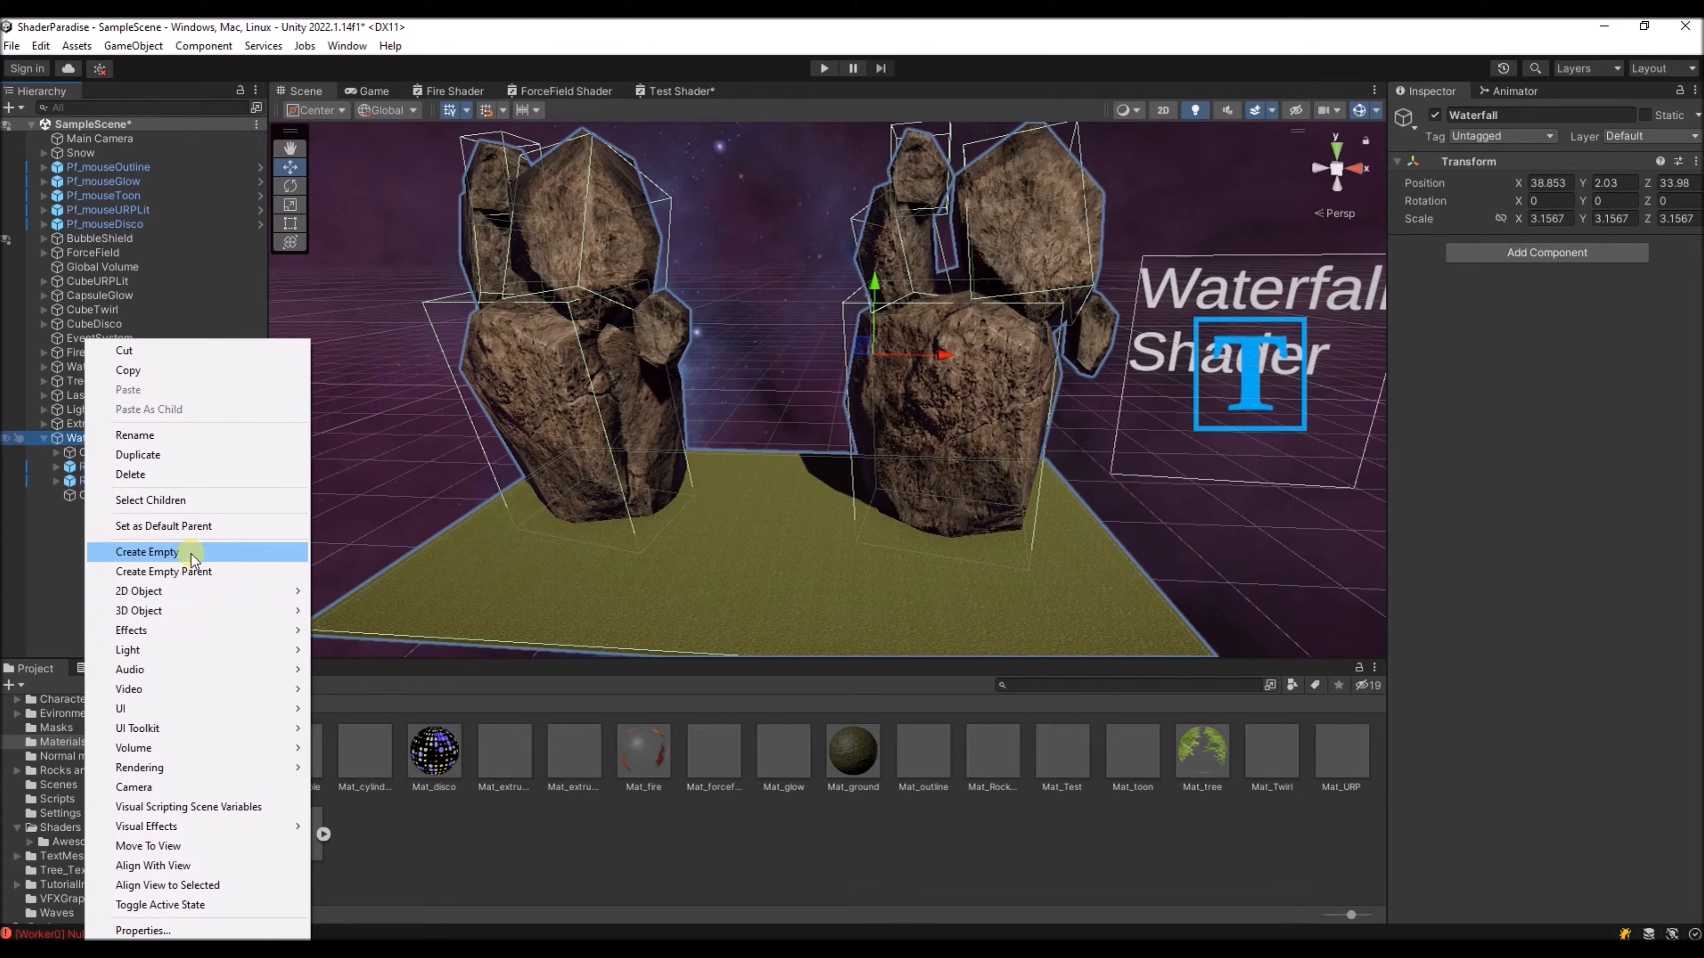
mouse_move(181, 610)
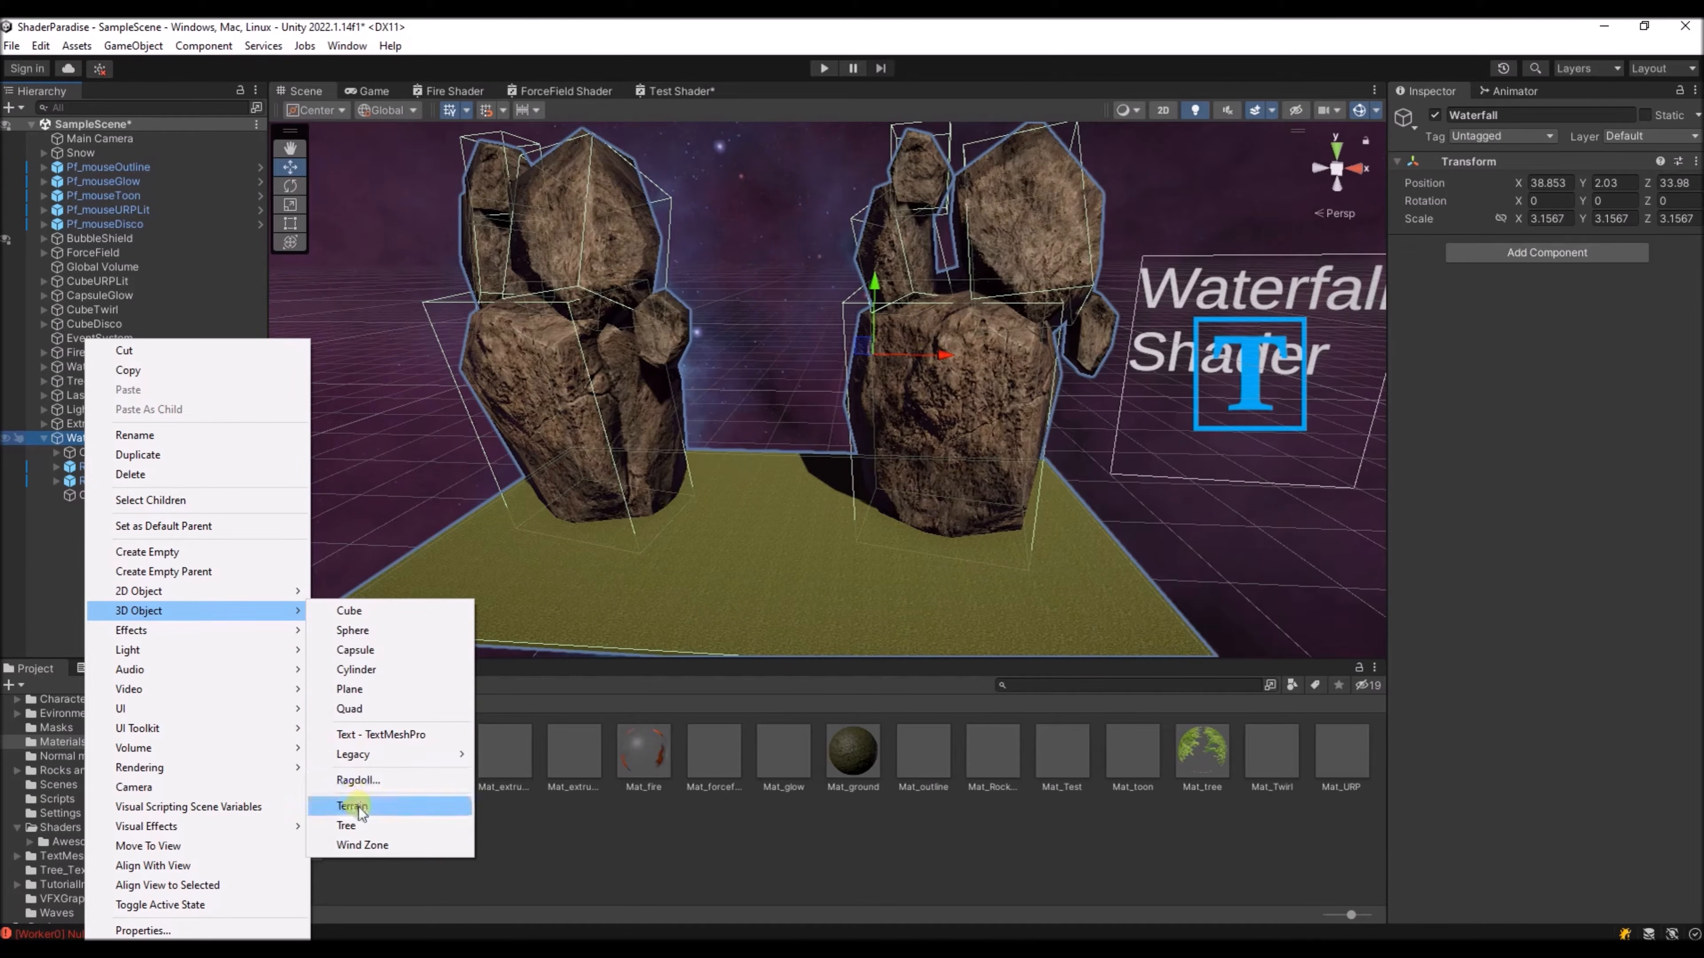
click(377, 716)
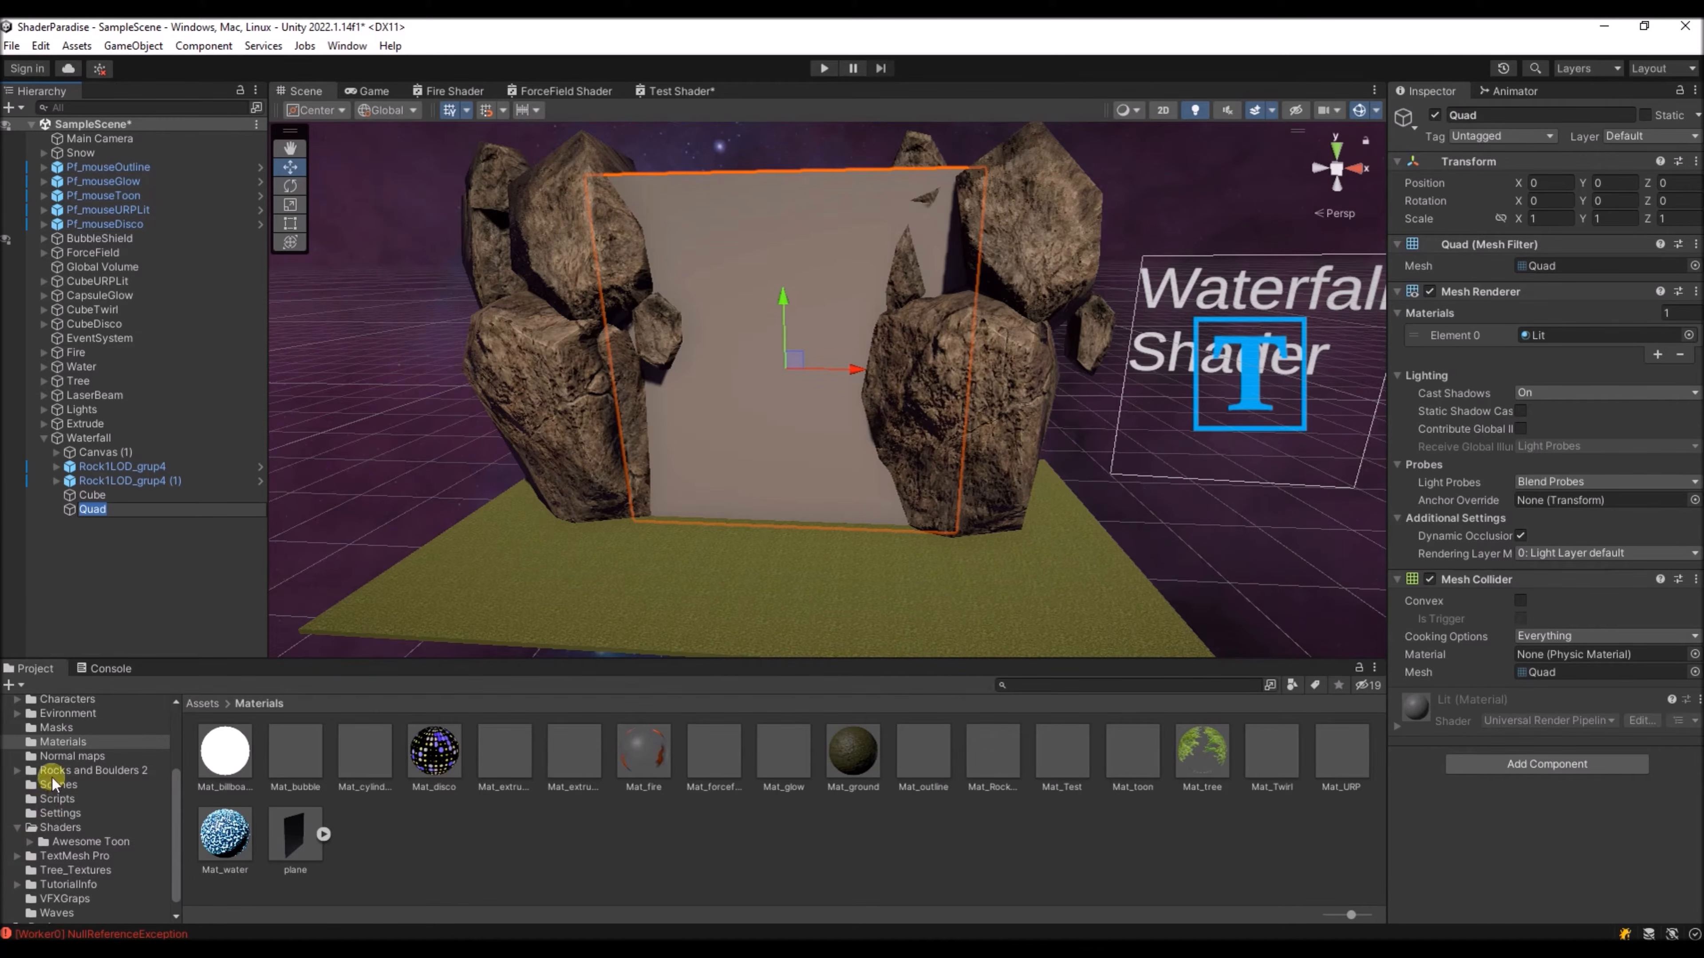
- Create a material named Mat_waterfall in the Materials folder
right_click(401, 862)
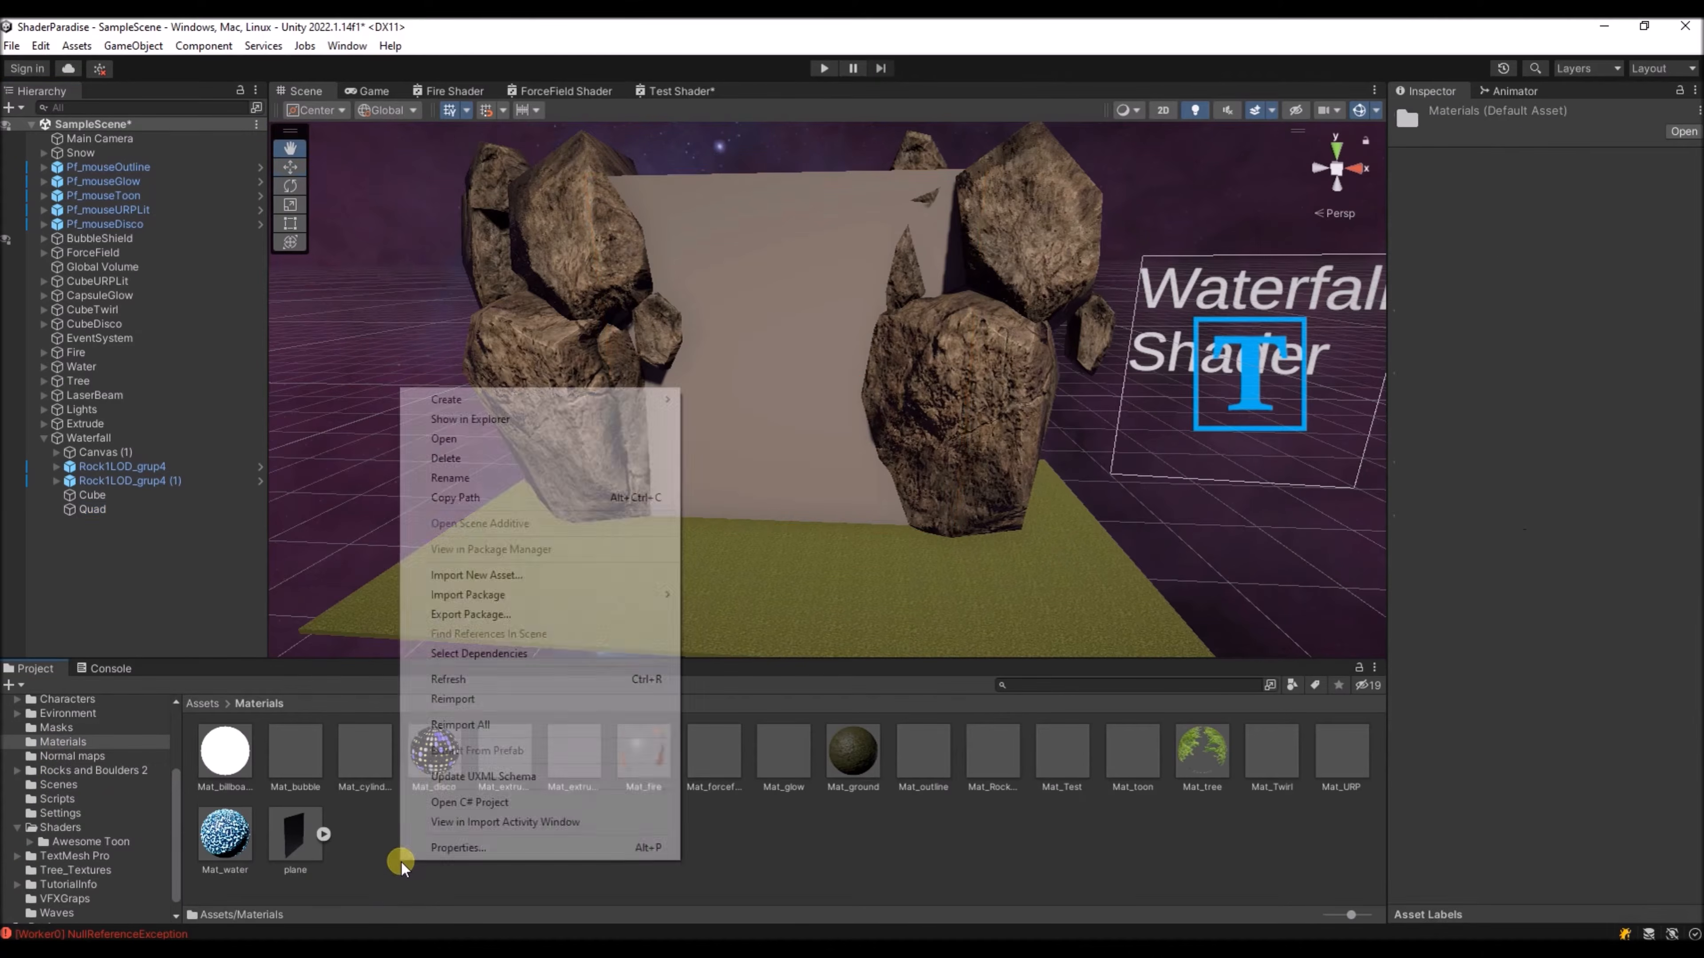
mouse_move(494, 399)
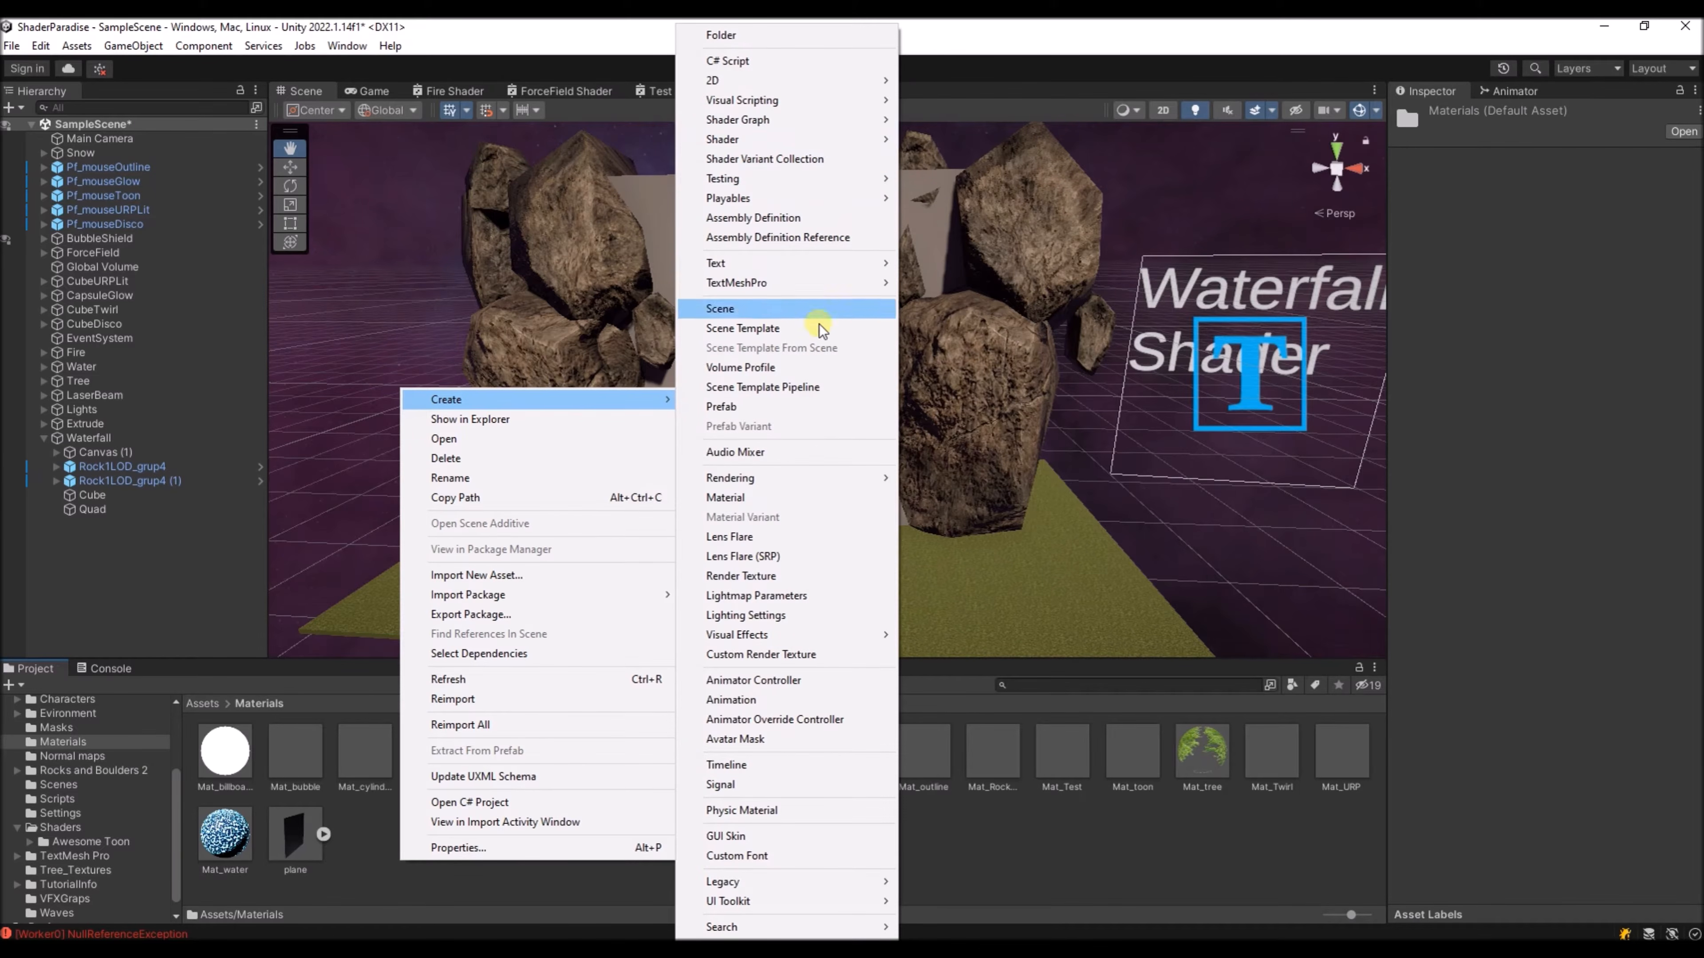
click(771, 500)
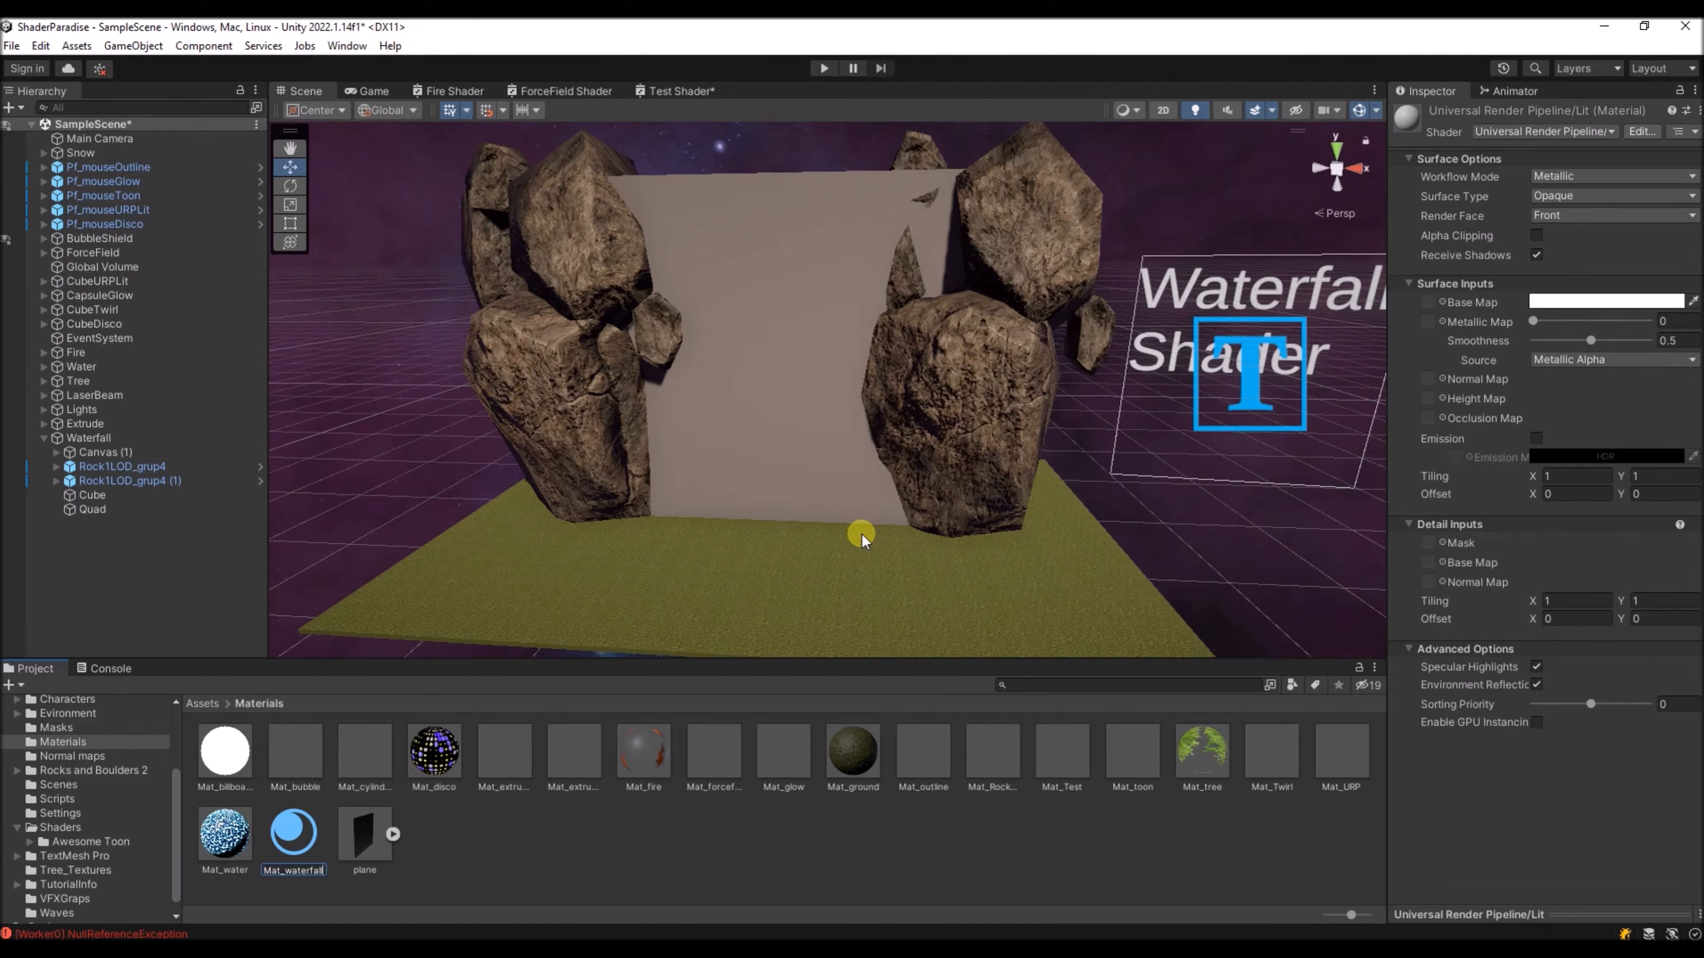
text(Mat_waterfall)
key(Return)
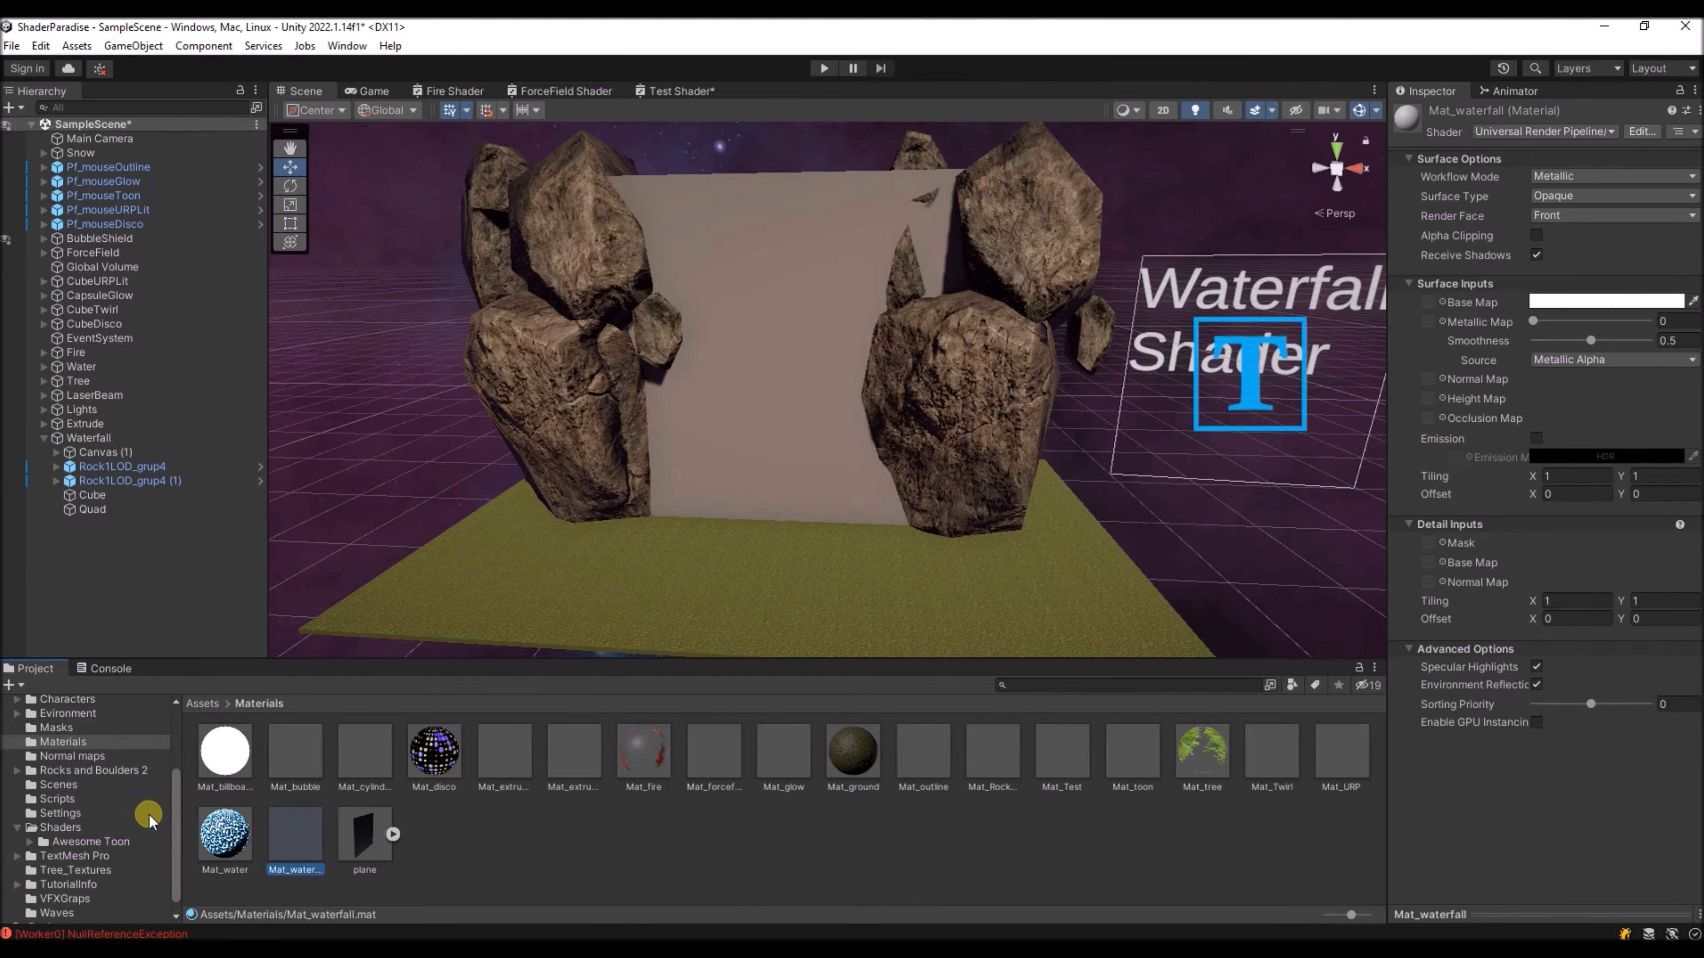
- Create a URP Lit Shader Graph named Waterfall Shader in the Shaders folder and open it for editing
click(45, 828)
right_click(461, 841)
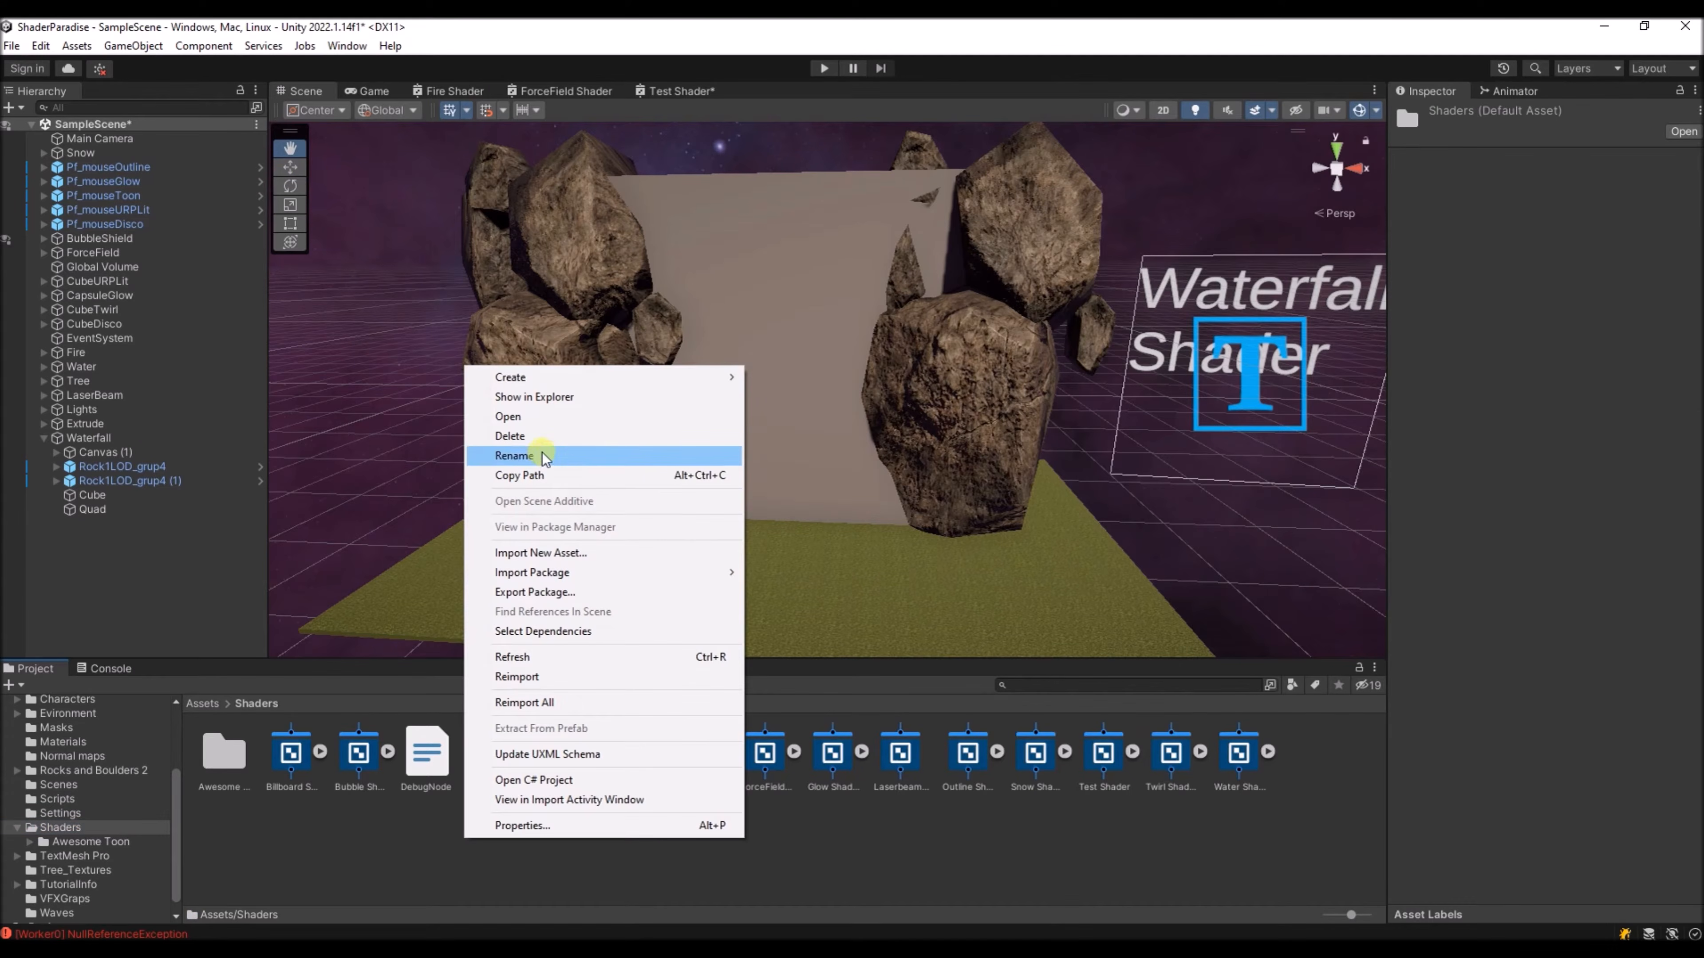
mouse_move(554, 384)
mouse_move(835, 121)
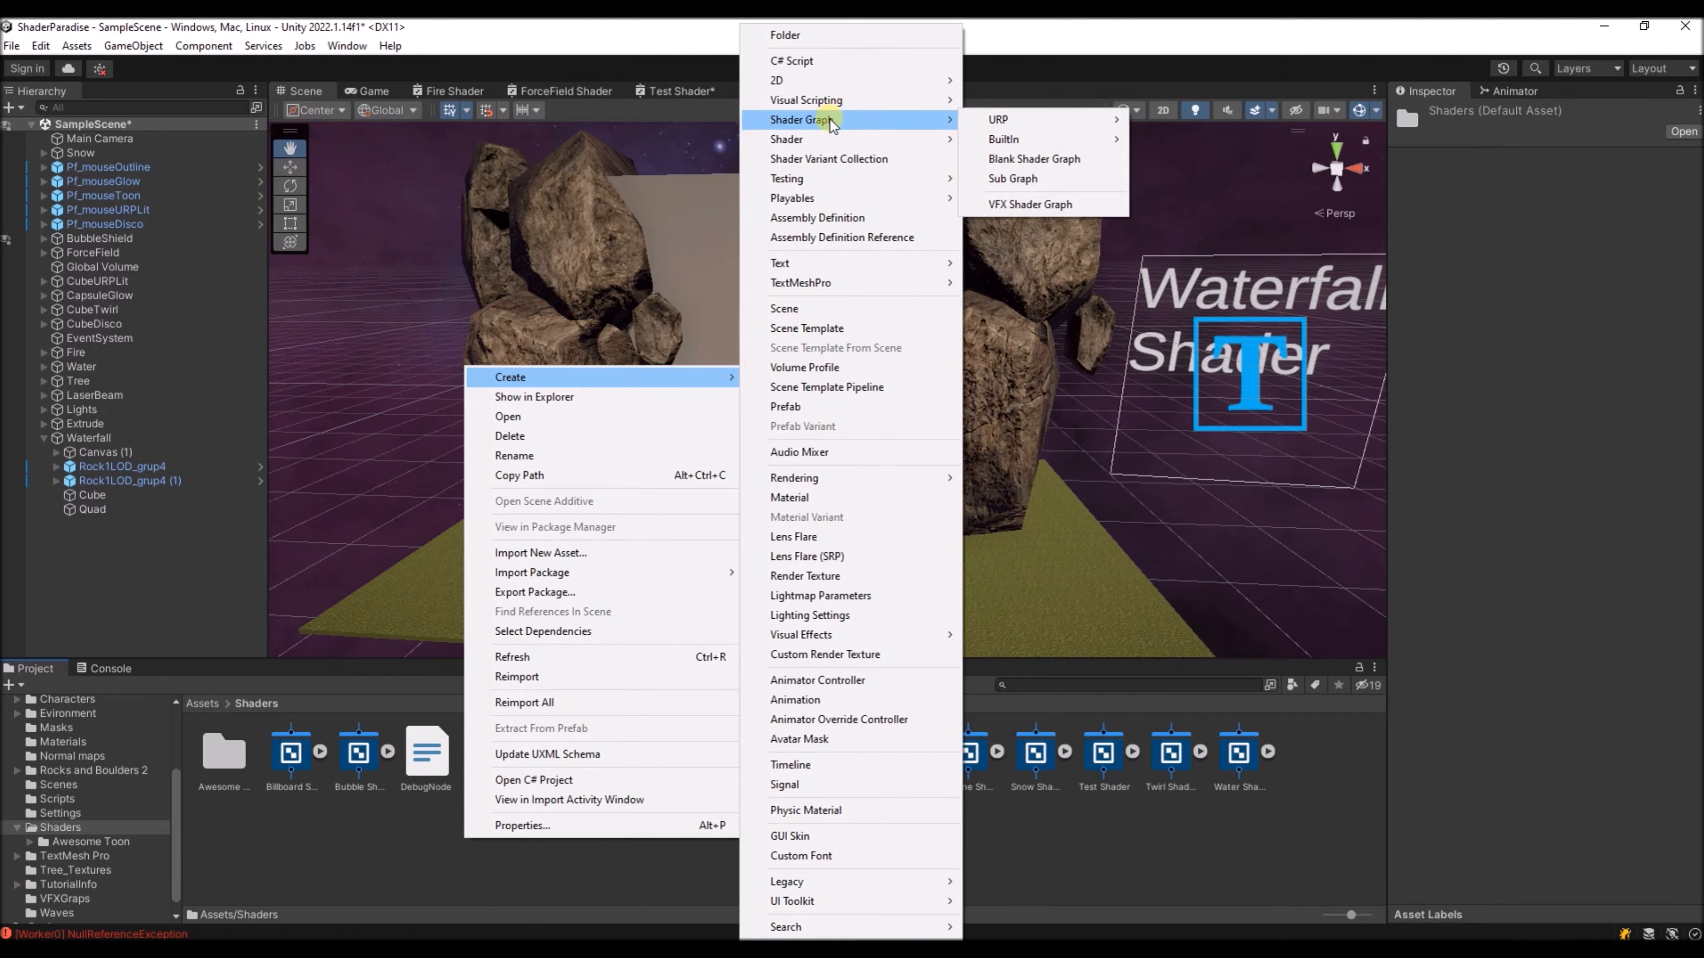
mouse_move(1010, 122)
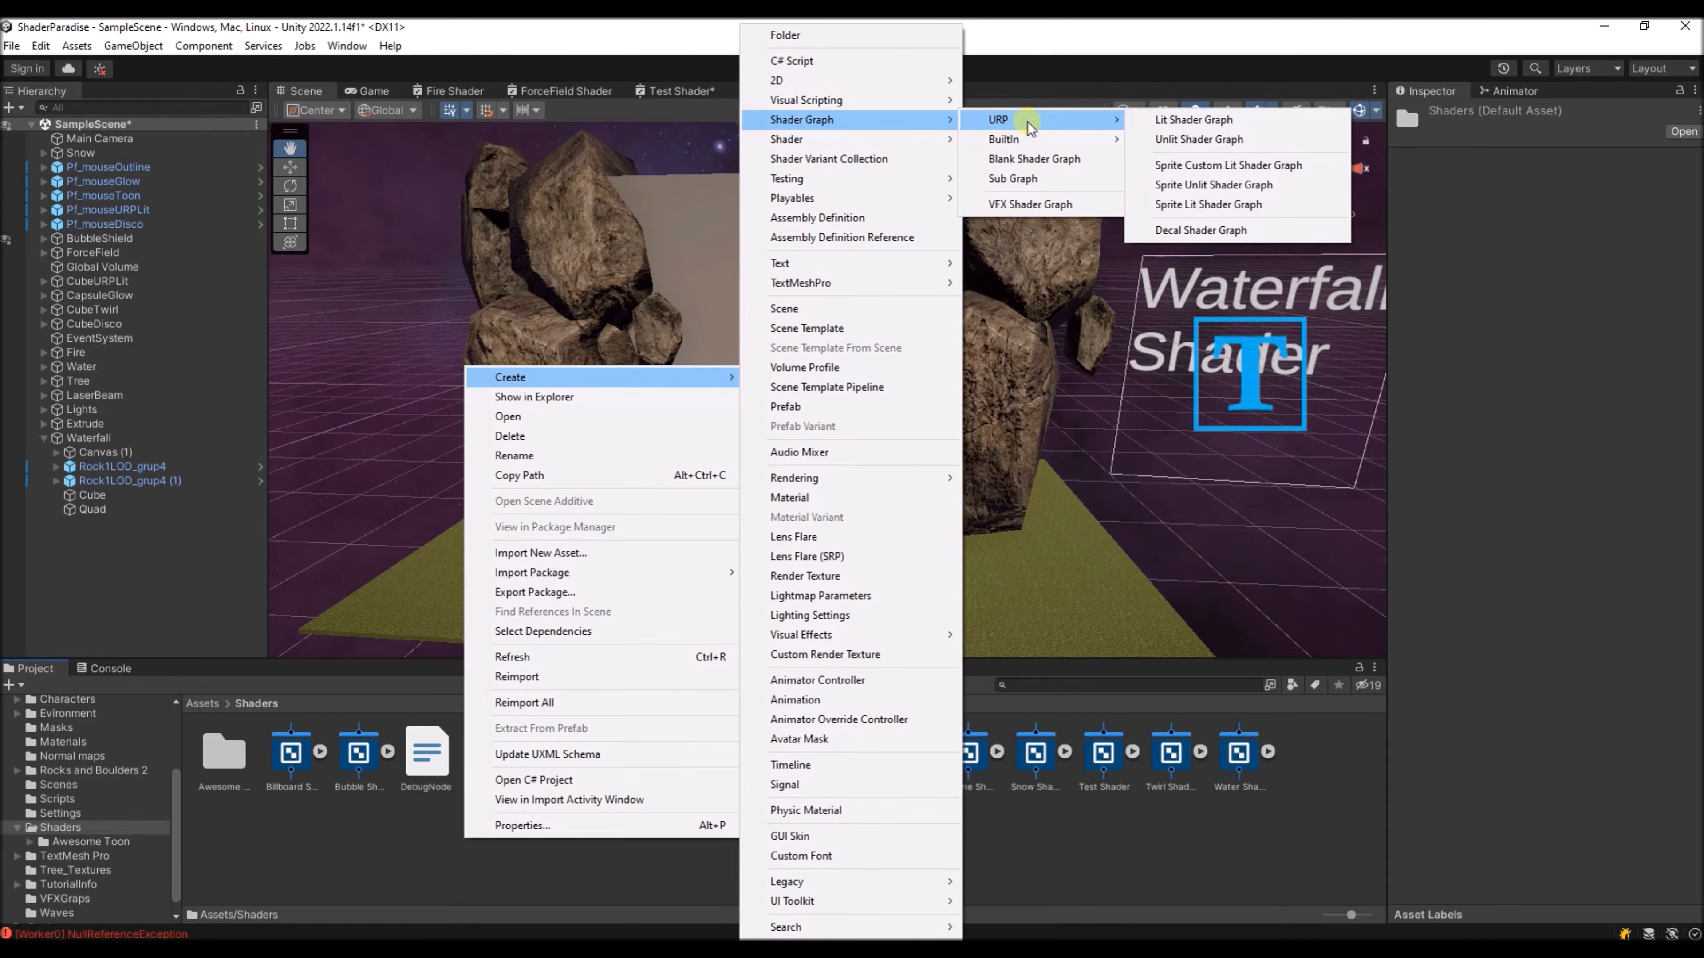
click(1199, 141)
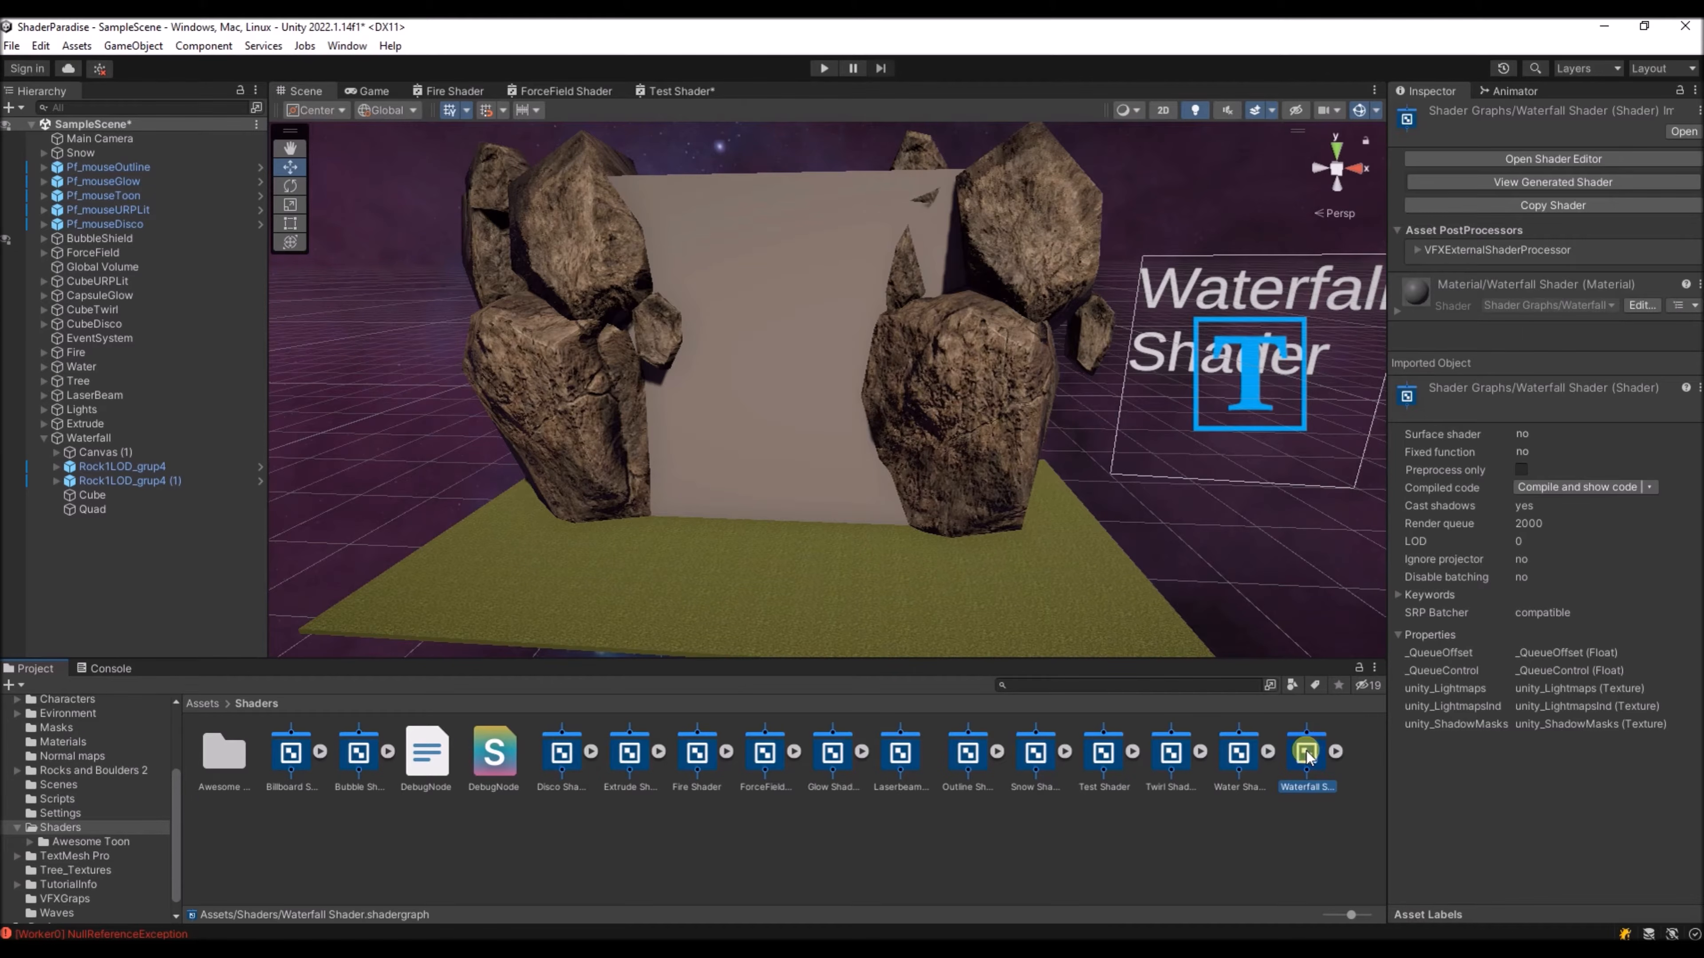
double_click(1307, 755)
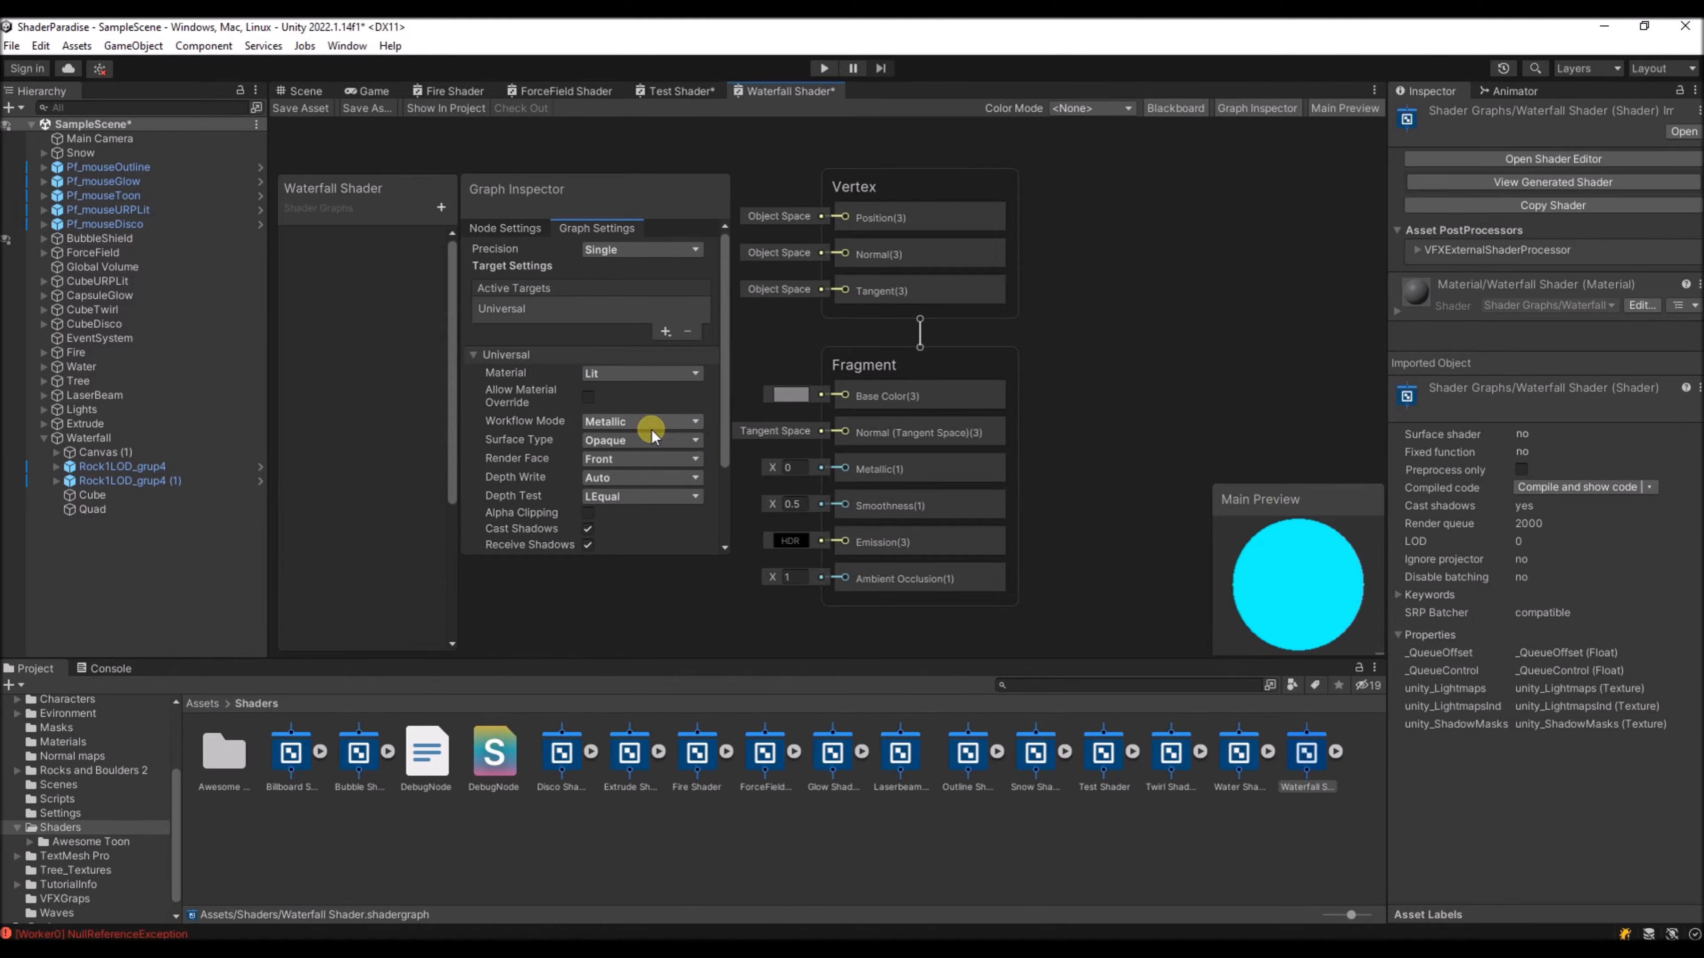
- Set the Waterfall Shader graph's material type to Unlit
middle_drag(776, 345, 830, 353)
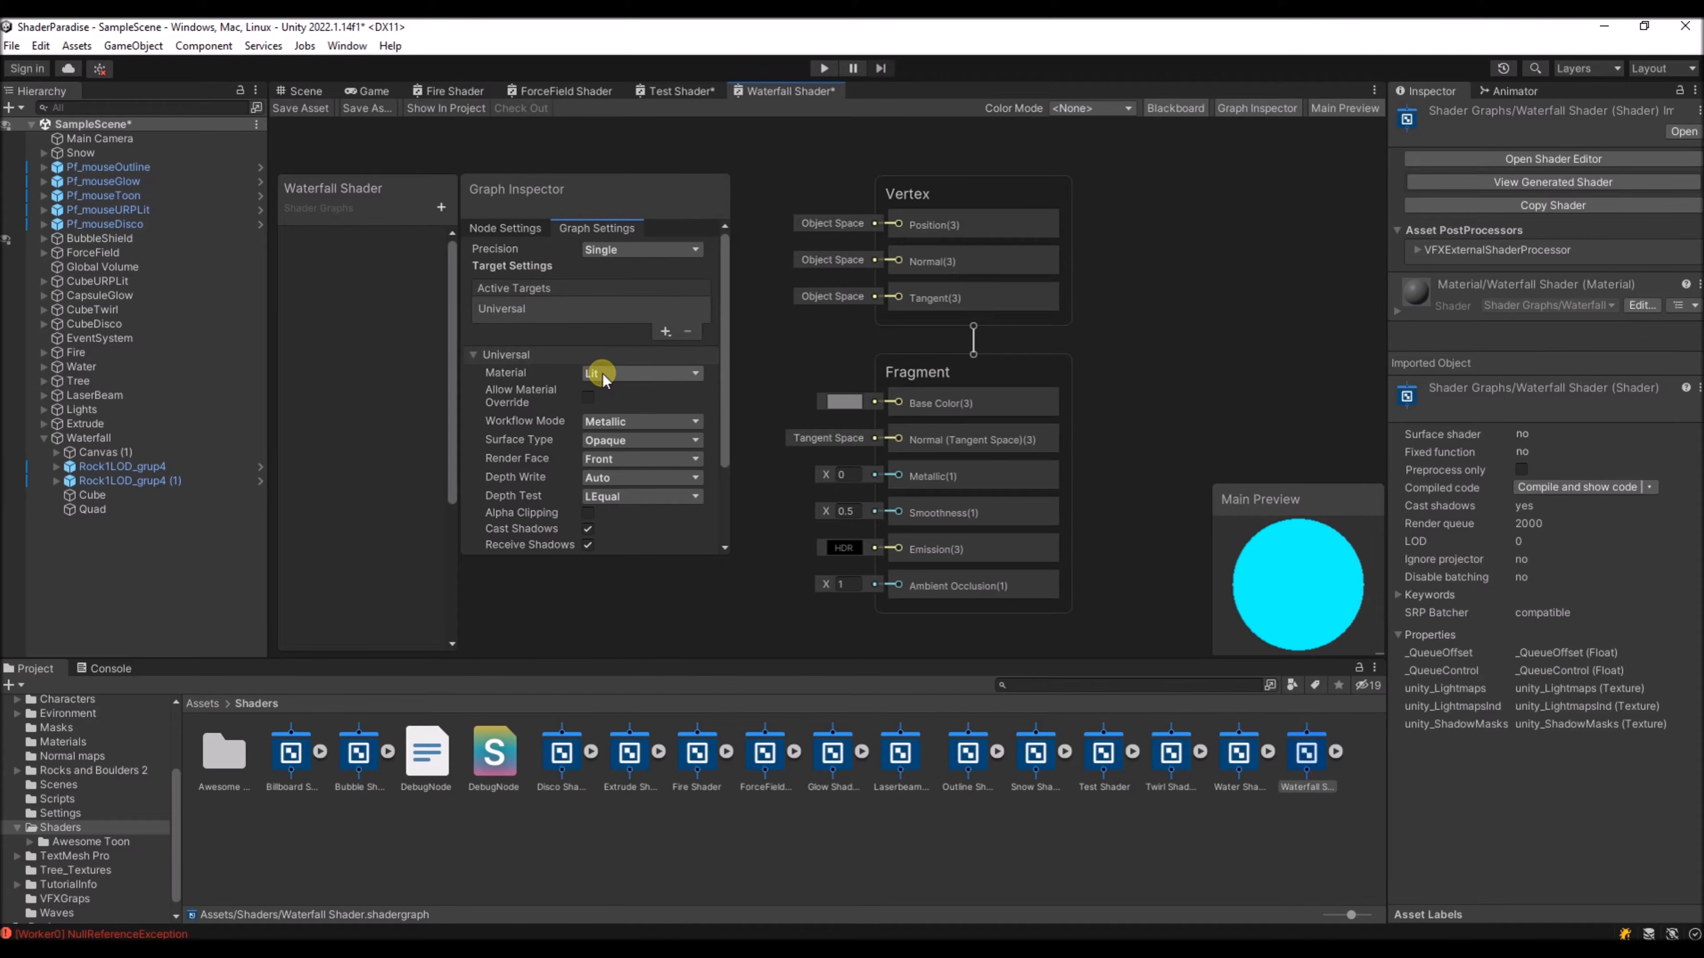
click(628, 375)
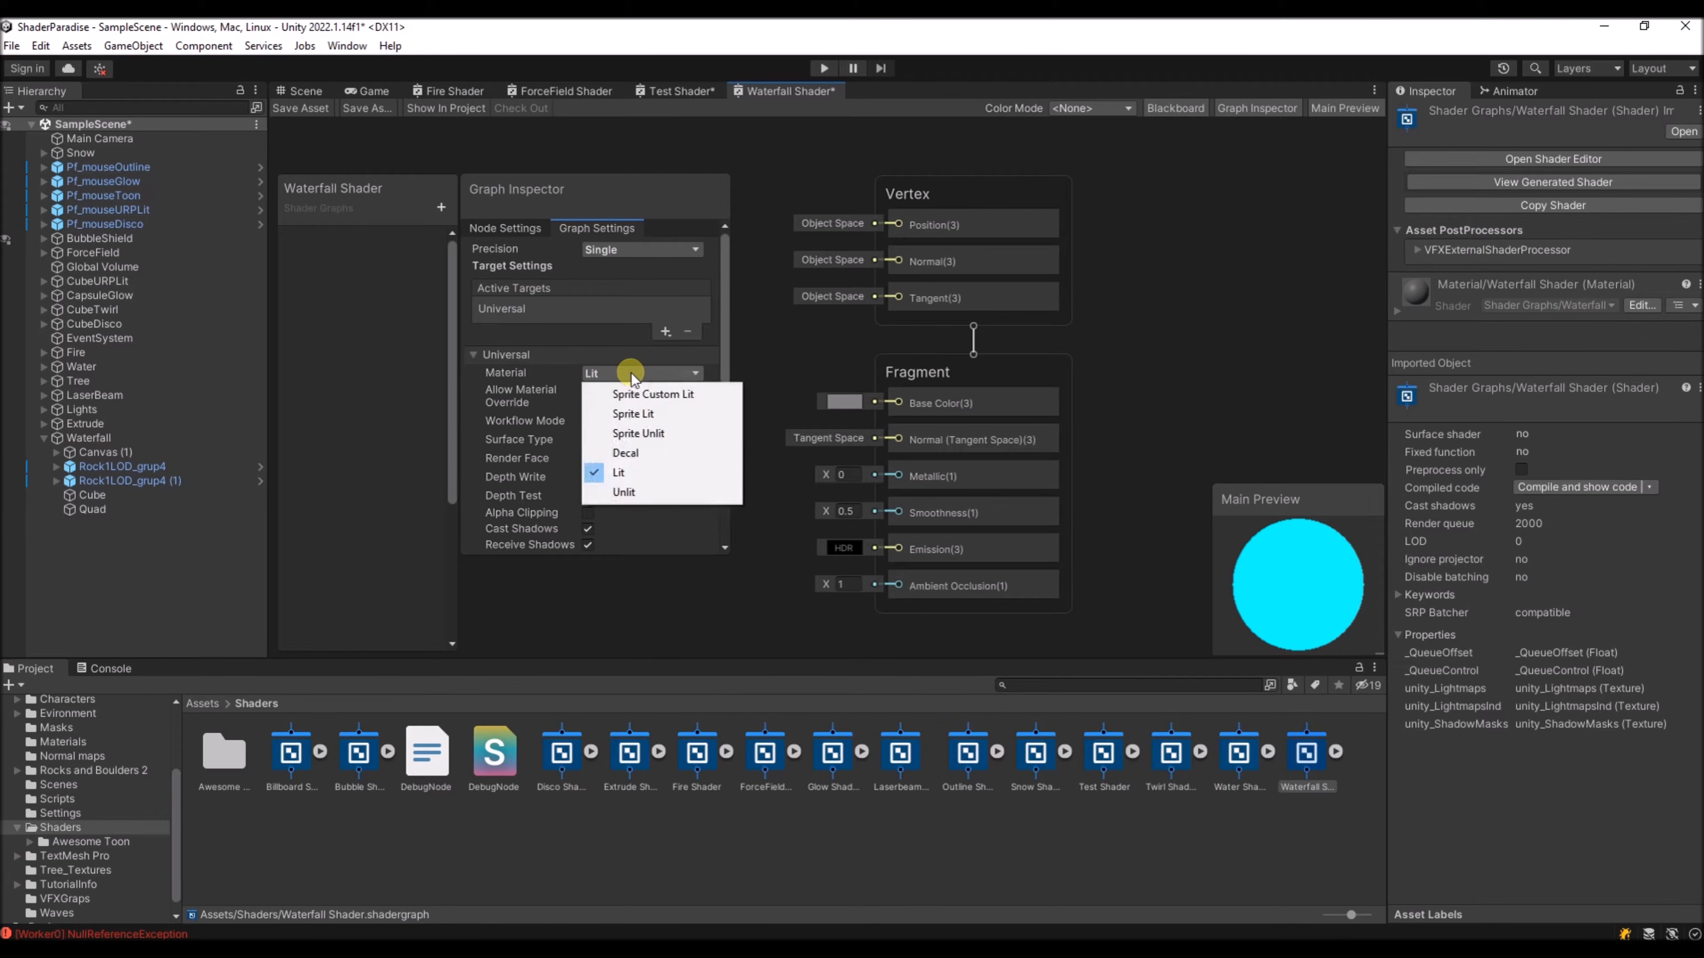
click(630, 493)
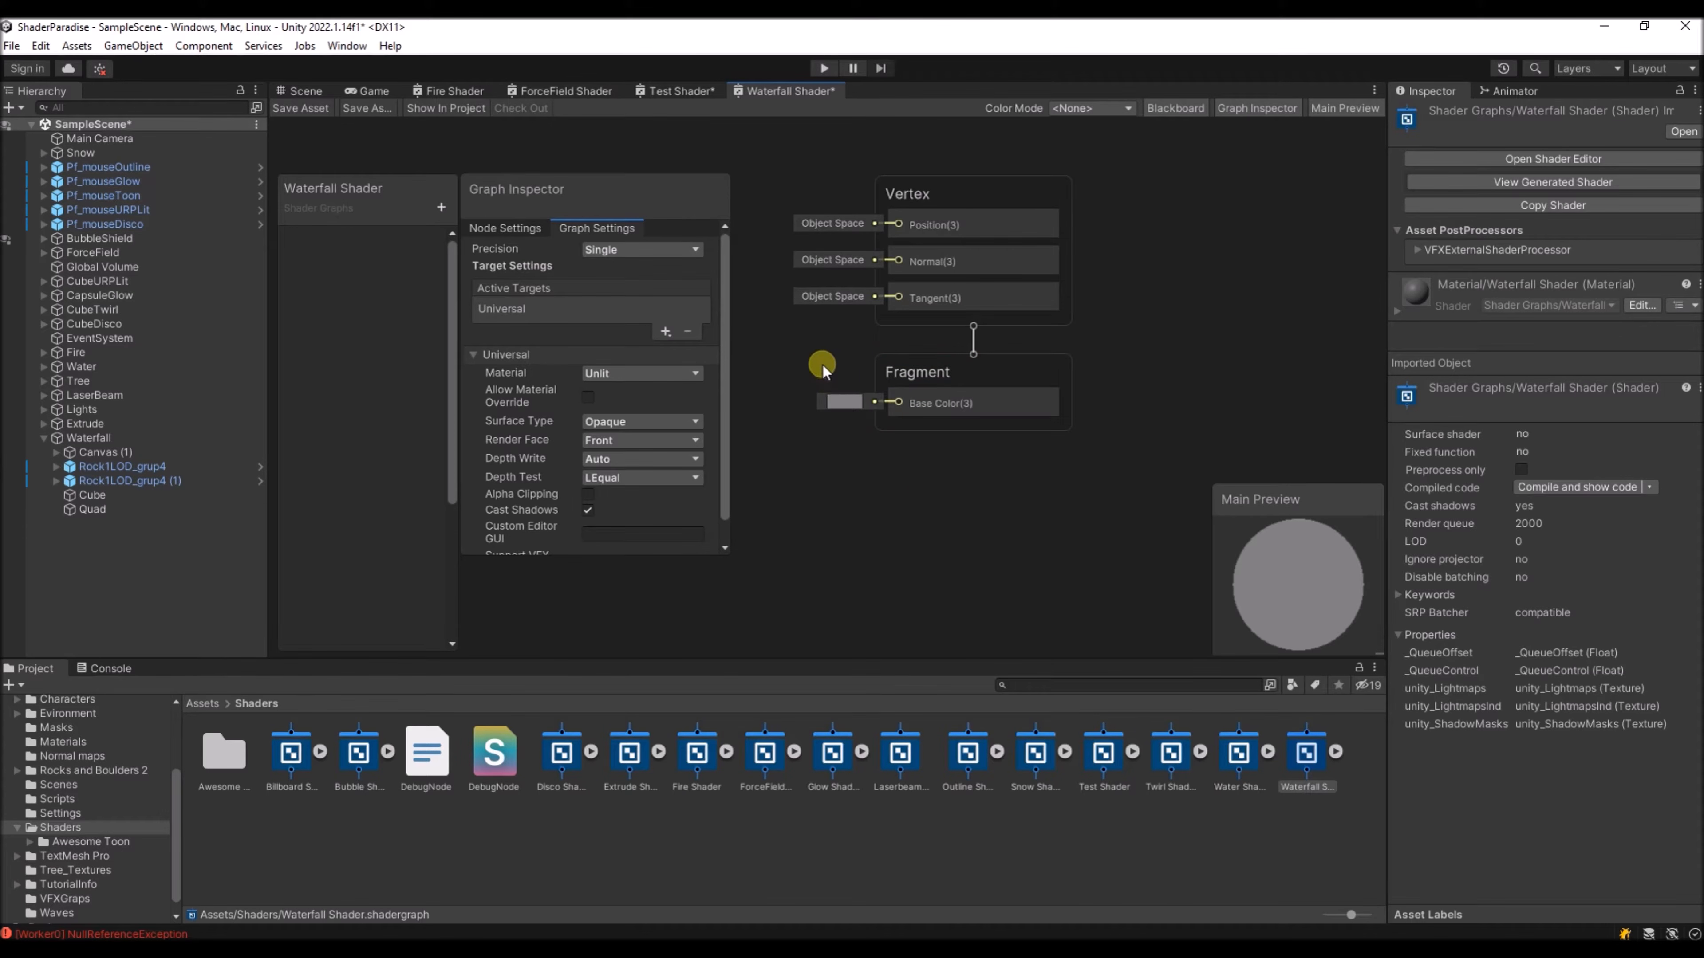
middle_drag(832, 374, 819, 386)
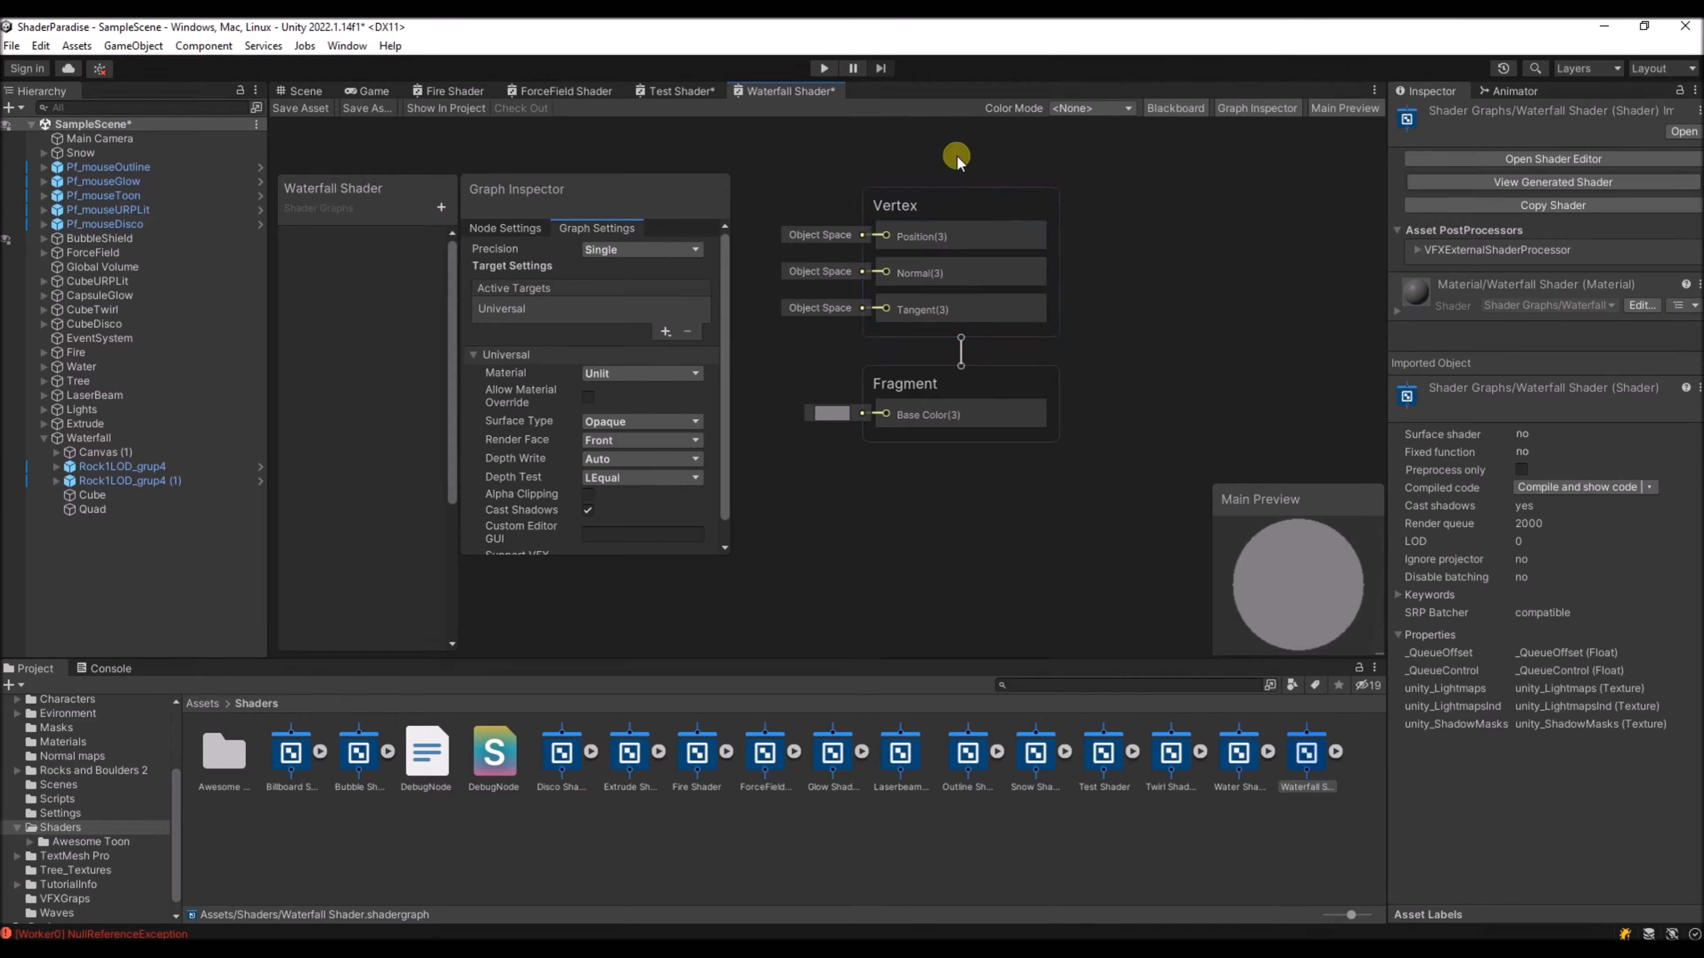
- Examine the scene's geometry in Wireframe shading mode and restore the Shaded mode
click(306, 91)
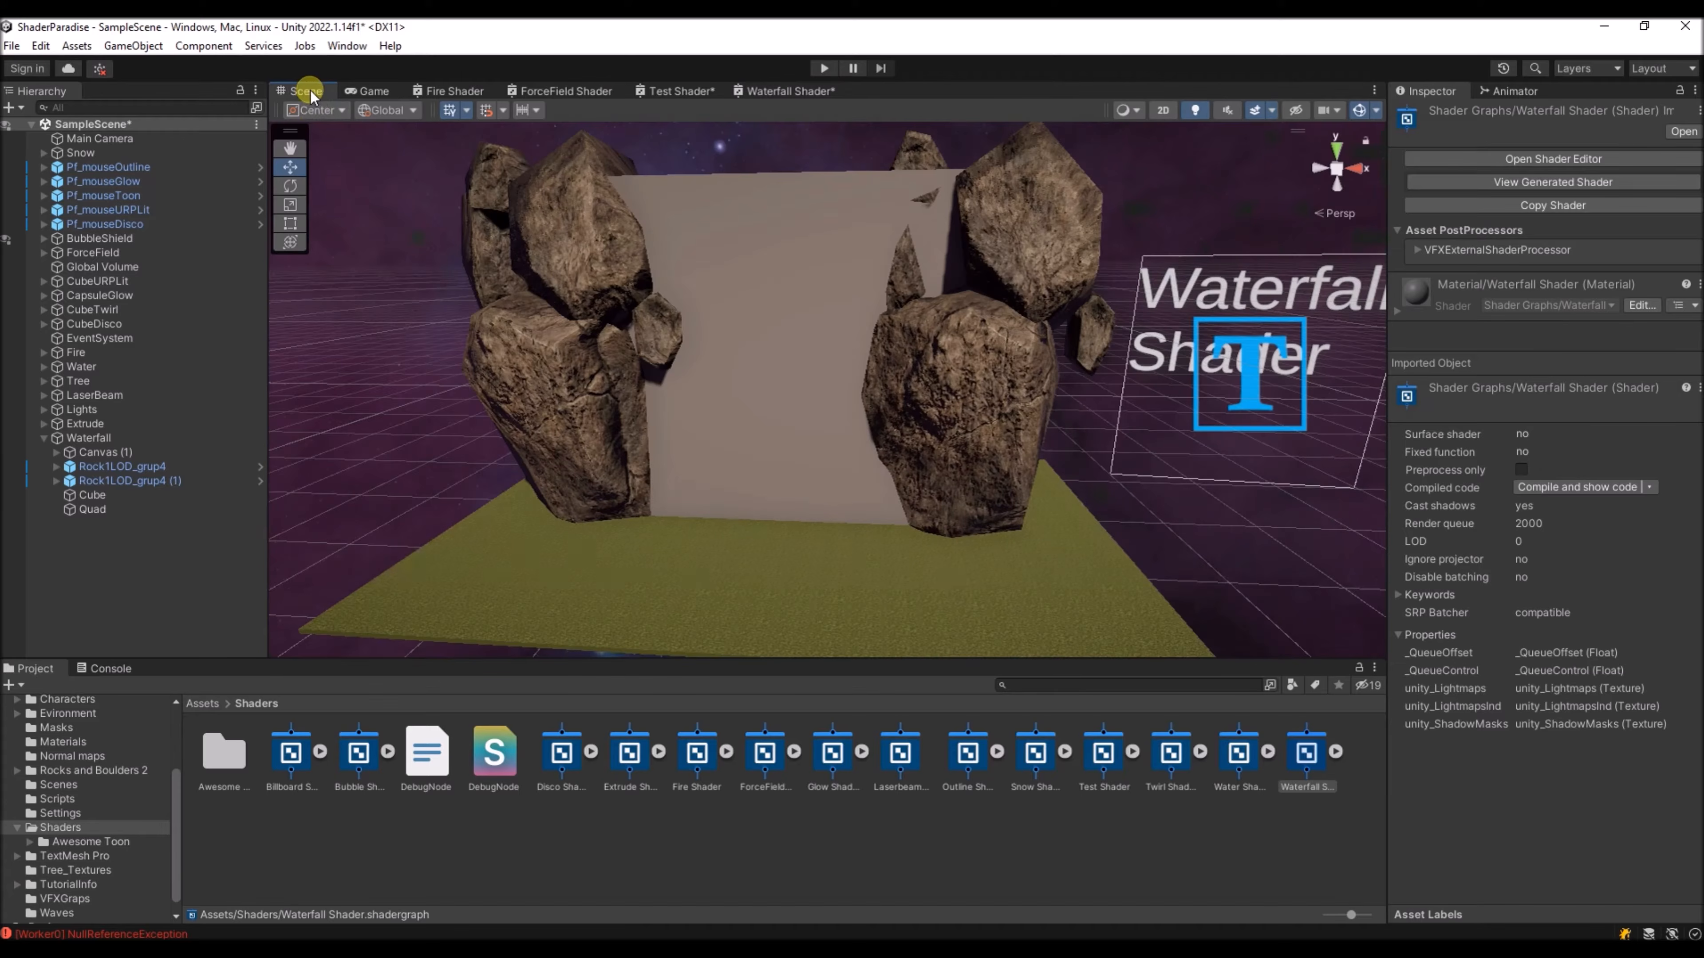
click(1129, 111)
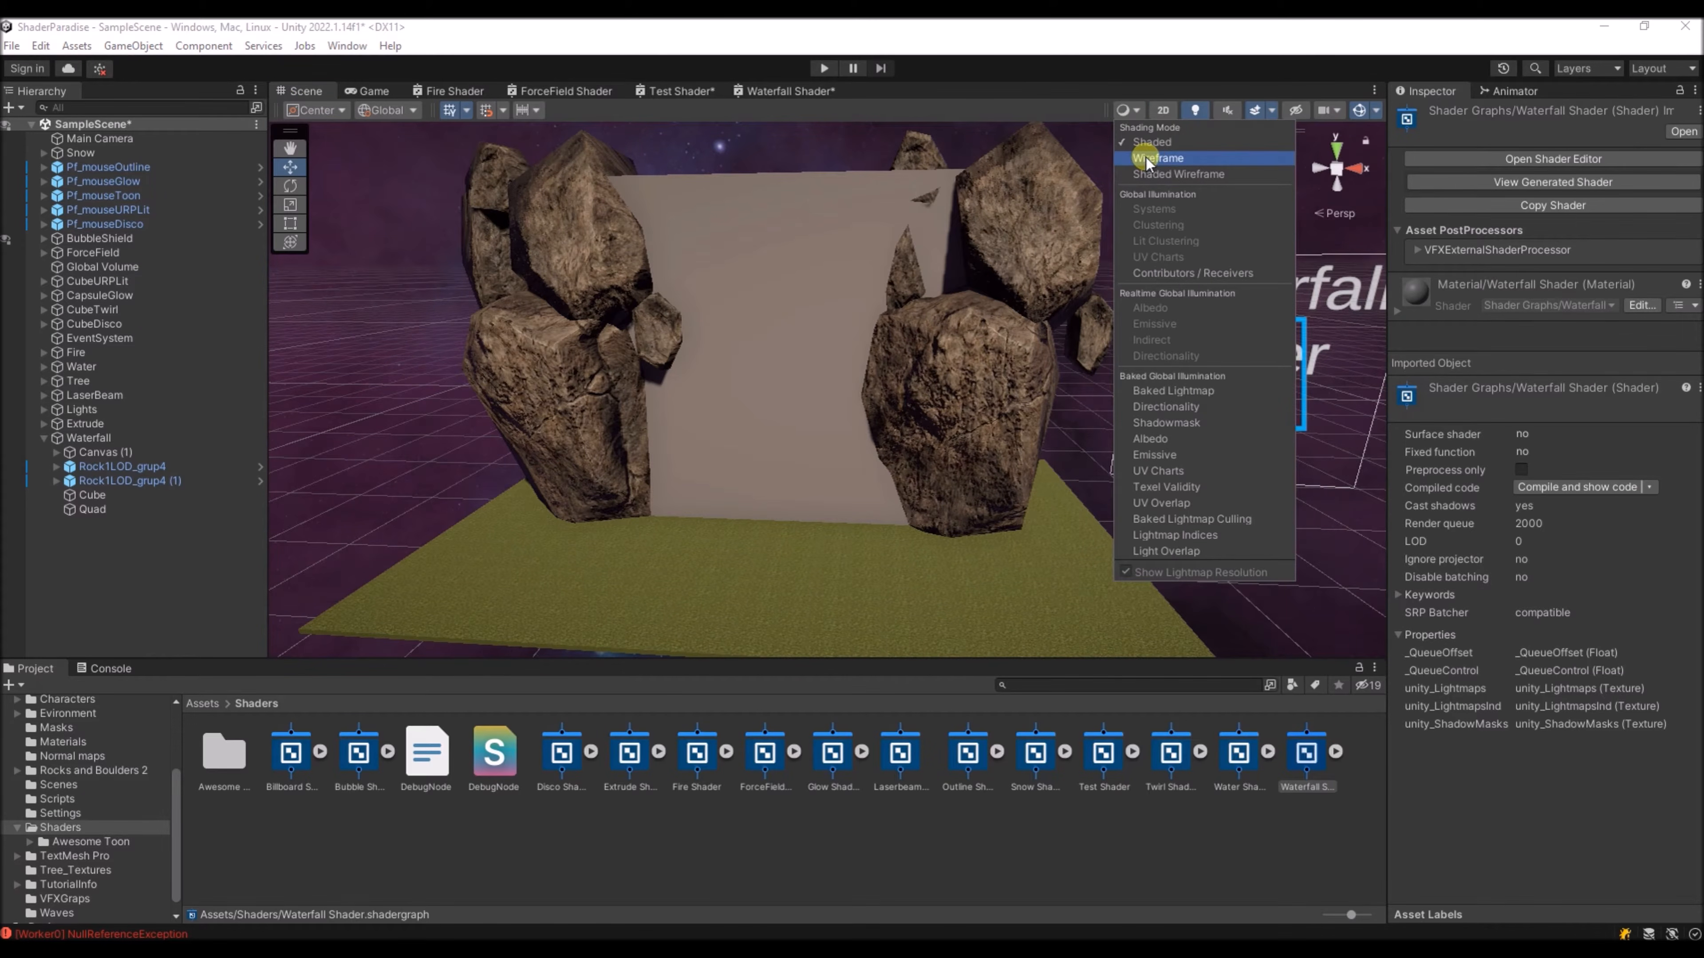
click(1148, 157)
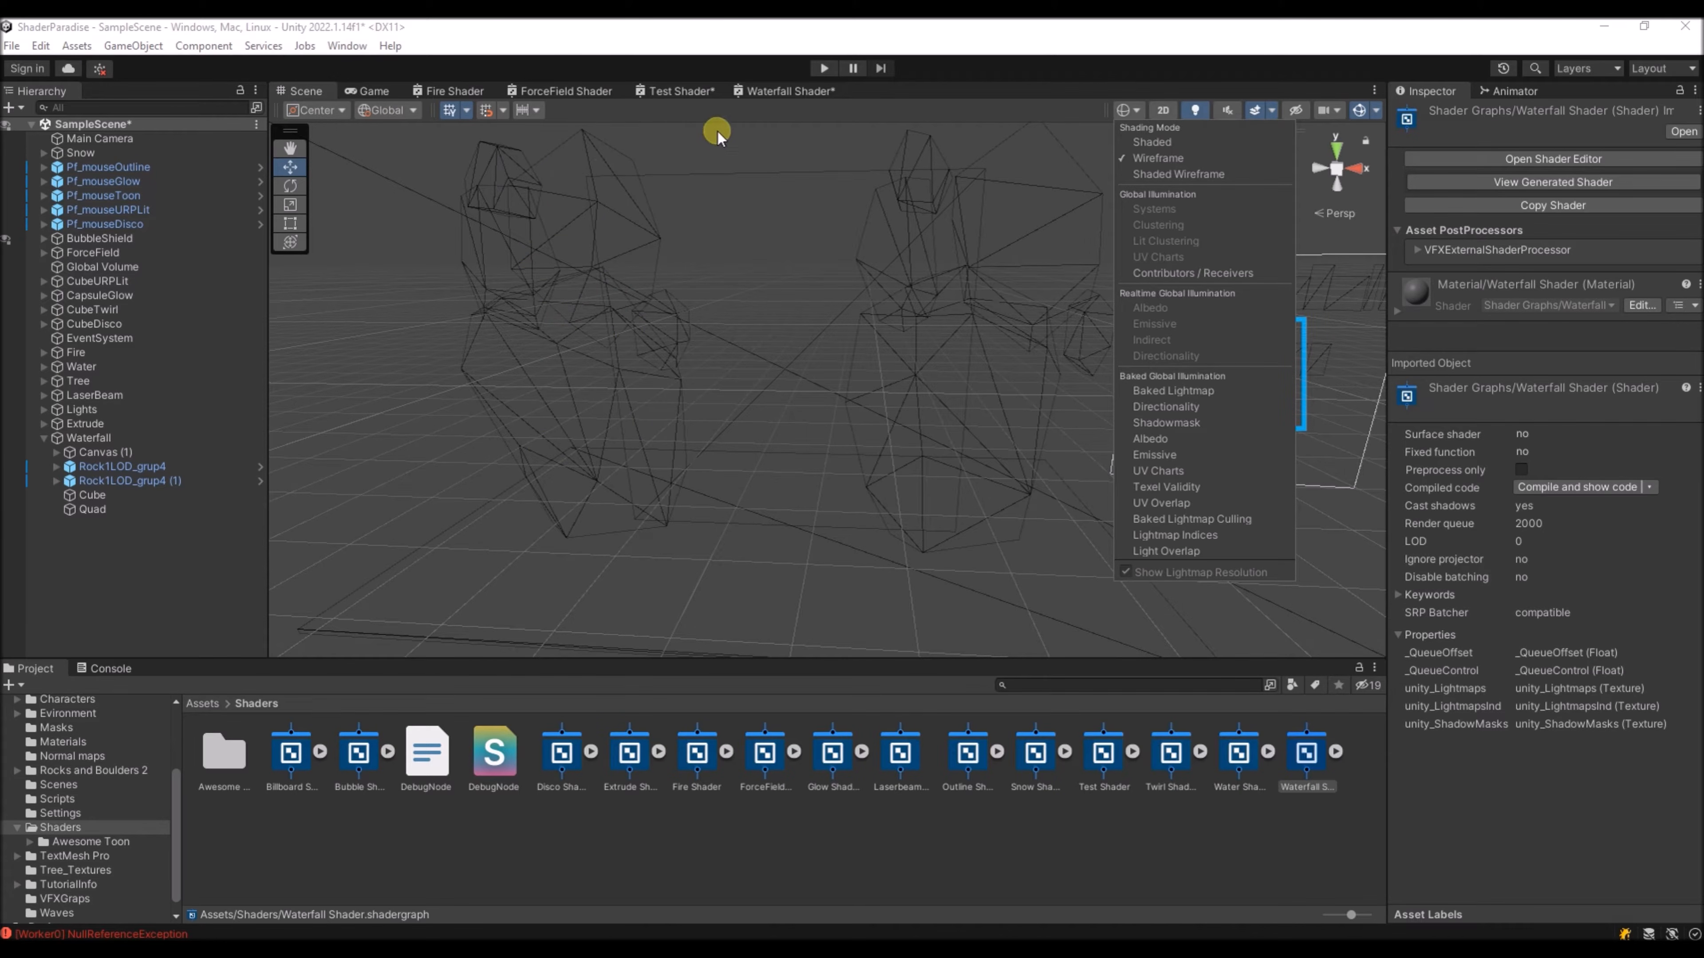
click(758, 92)
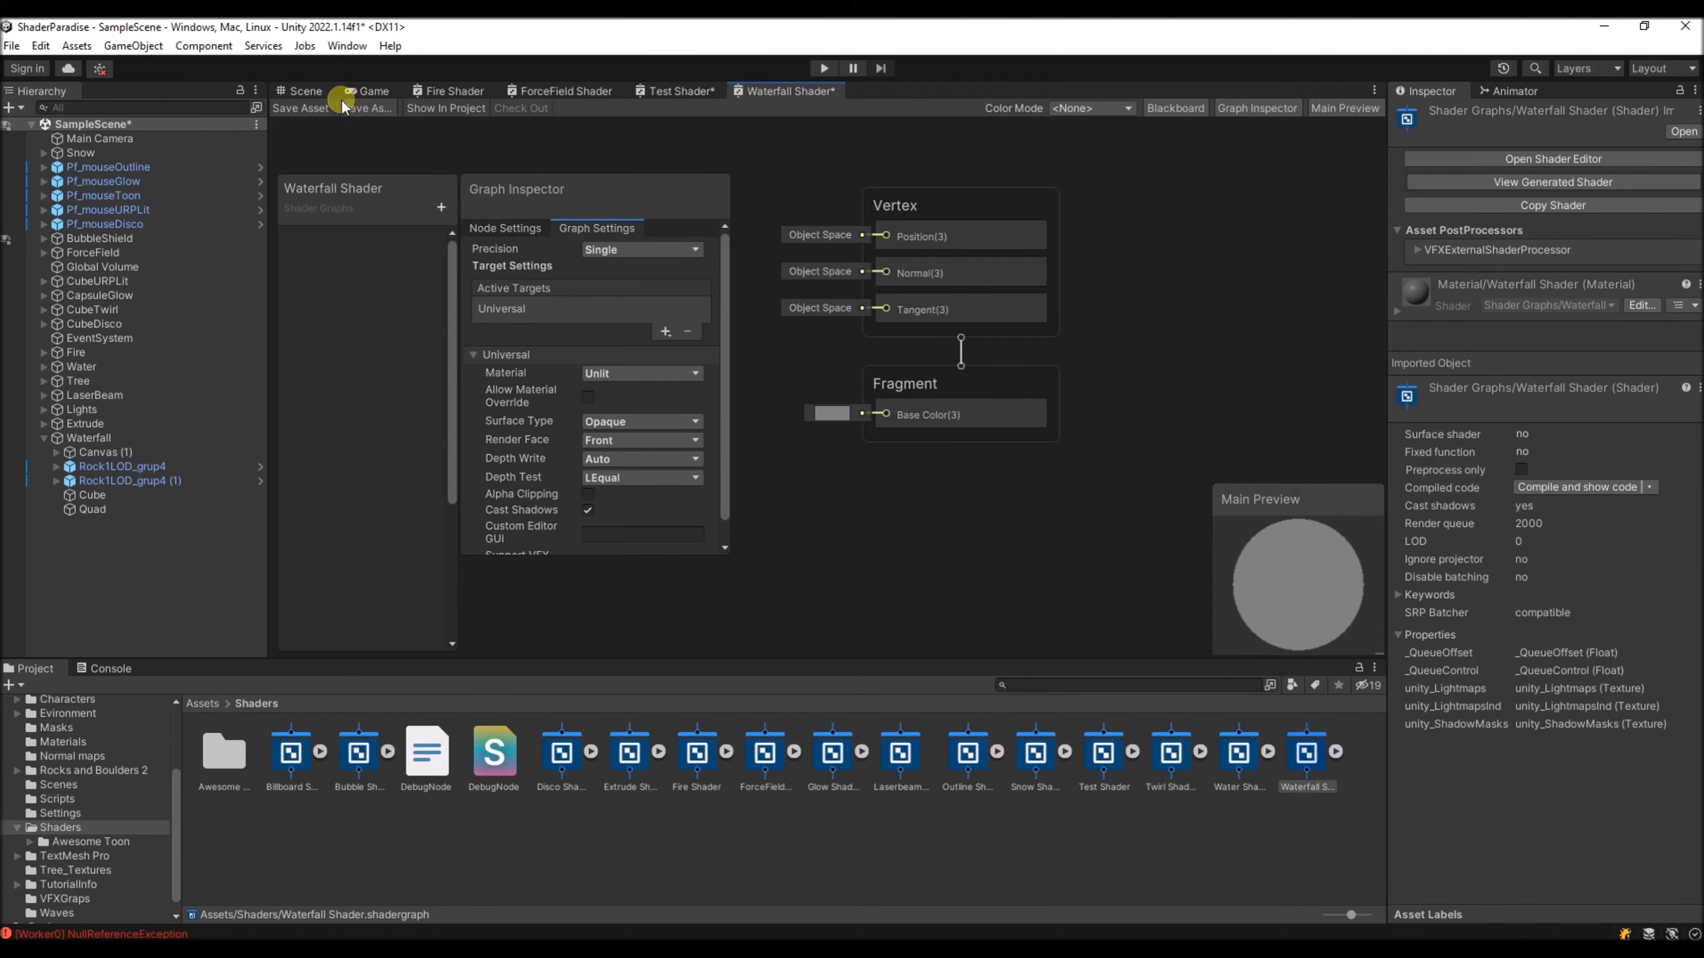
click(309, 94)
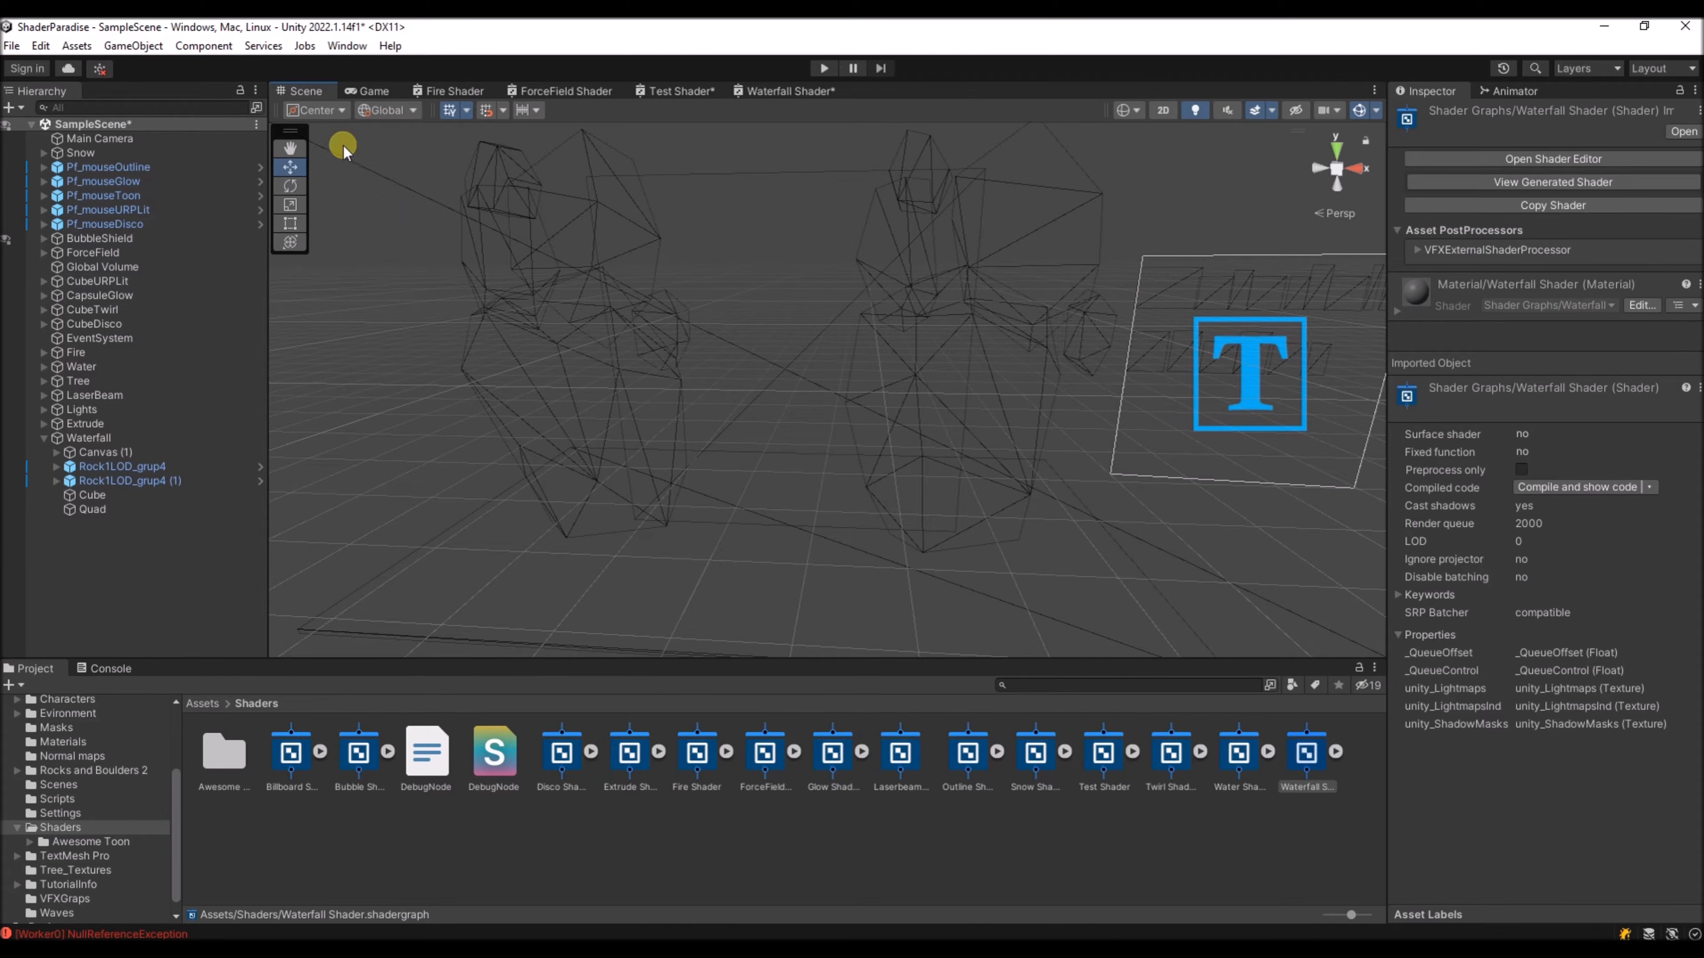
click(1137, 112)
click(1149, 143)
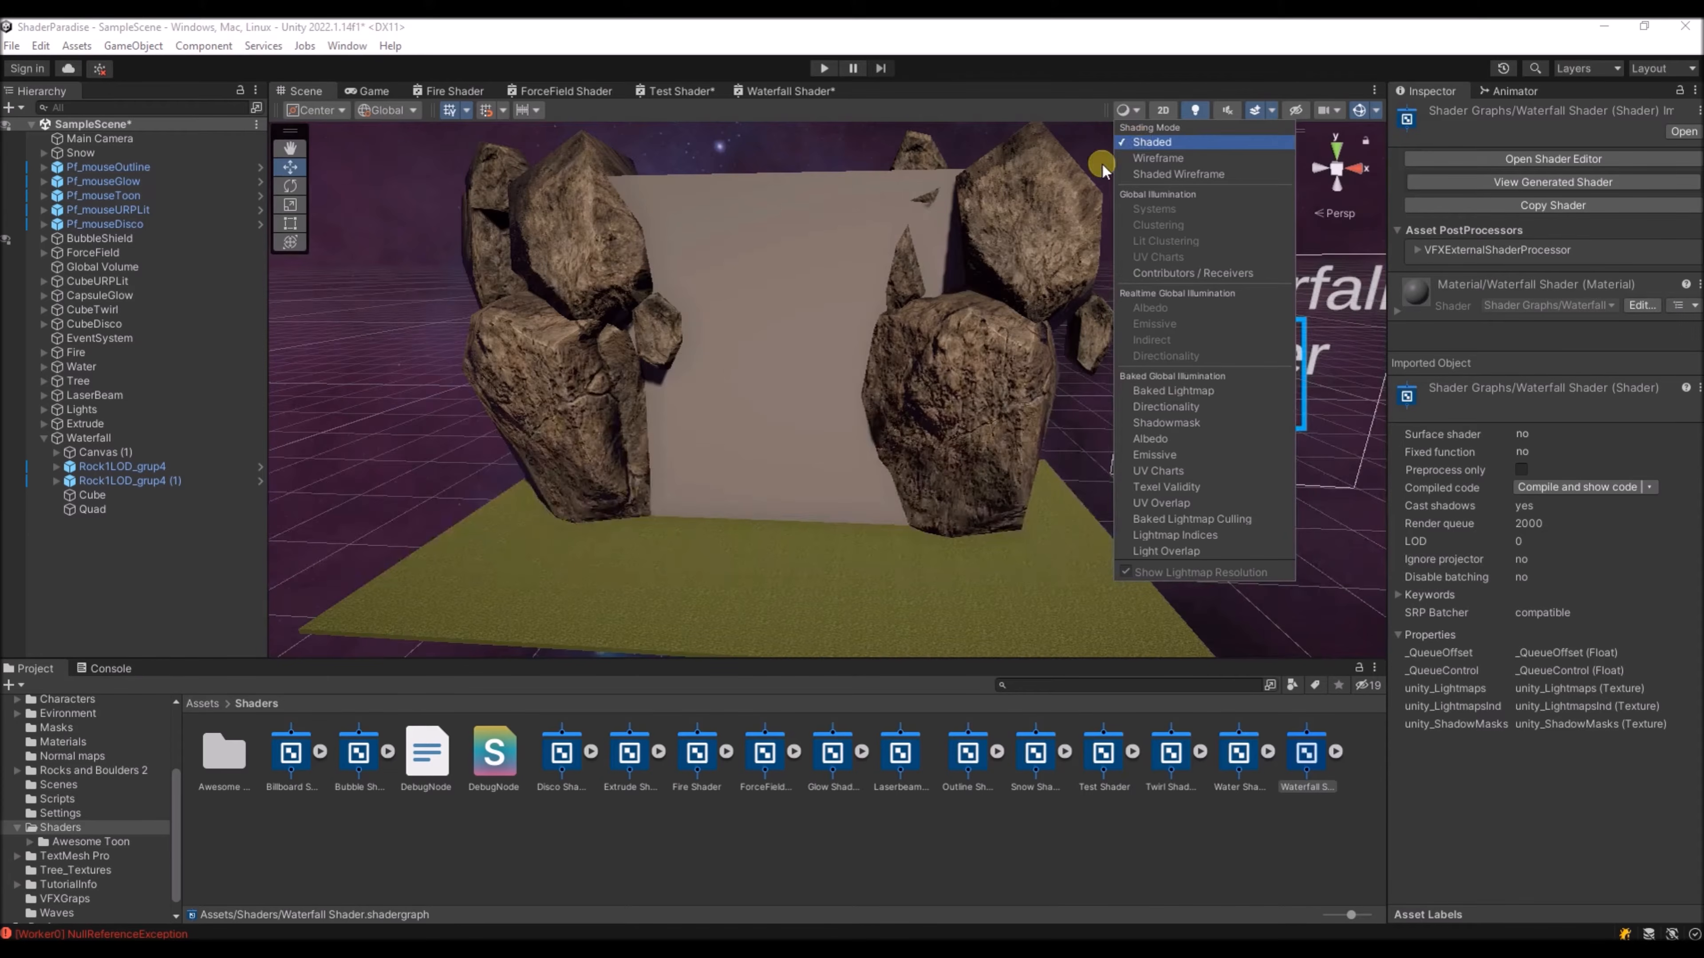
click(593, 816)
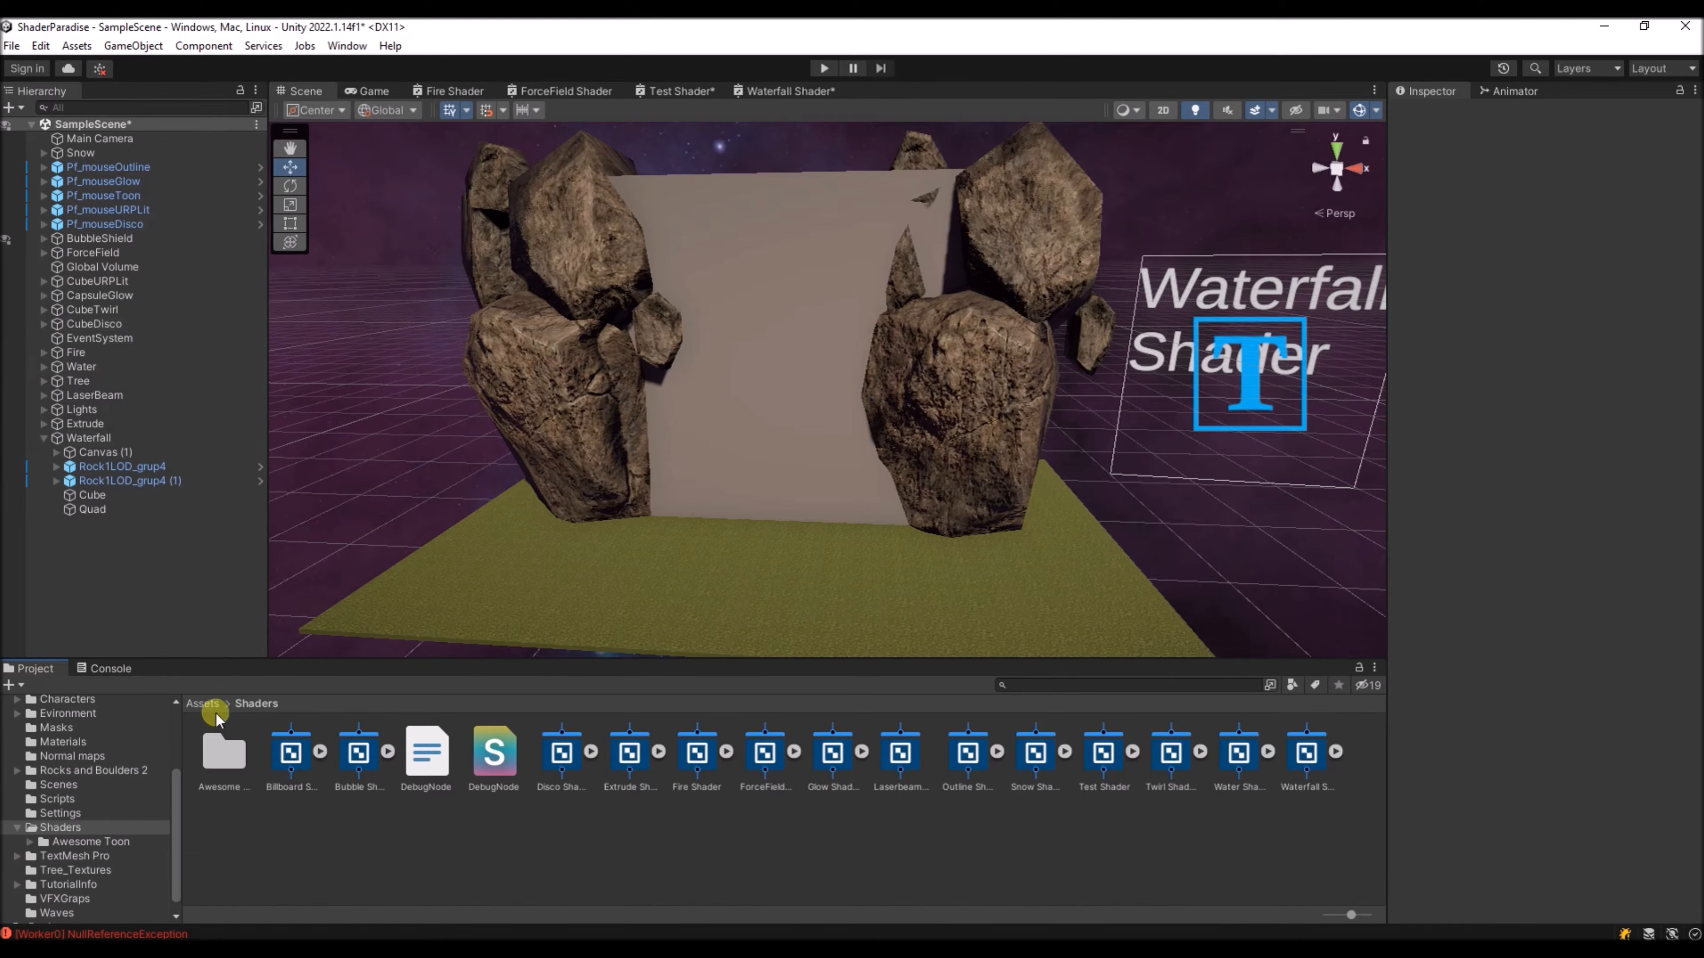
- Assign the Waterfall Shader graph to the Mat_waterfall material and apply that material to the quad between the rocks
click(57, 743)
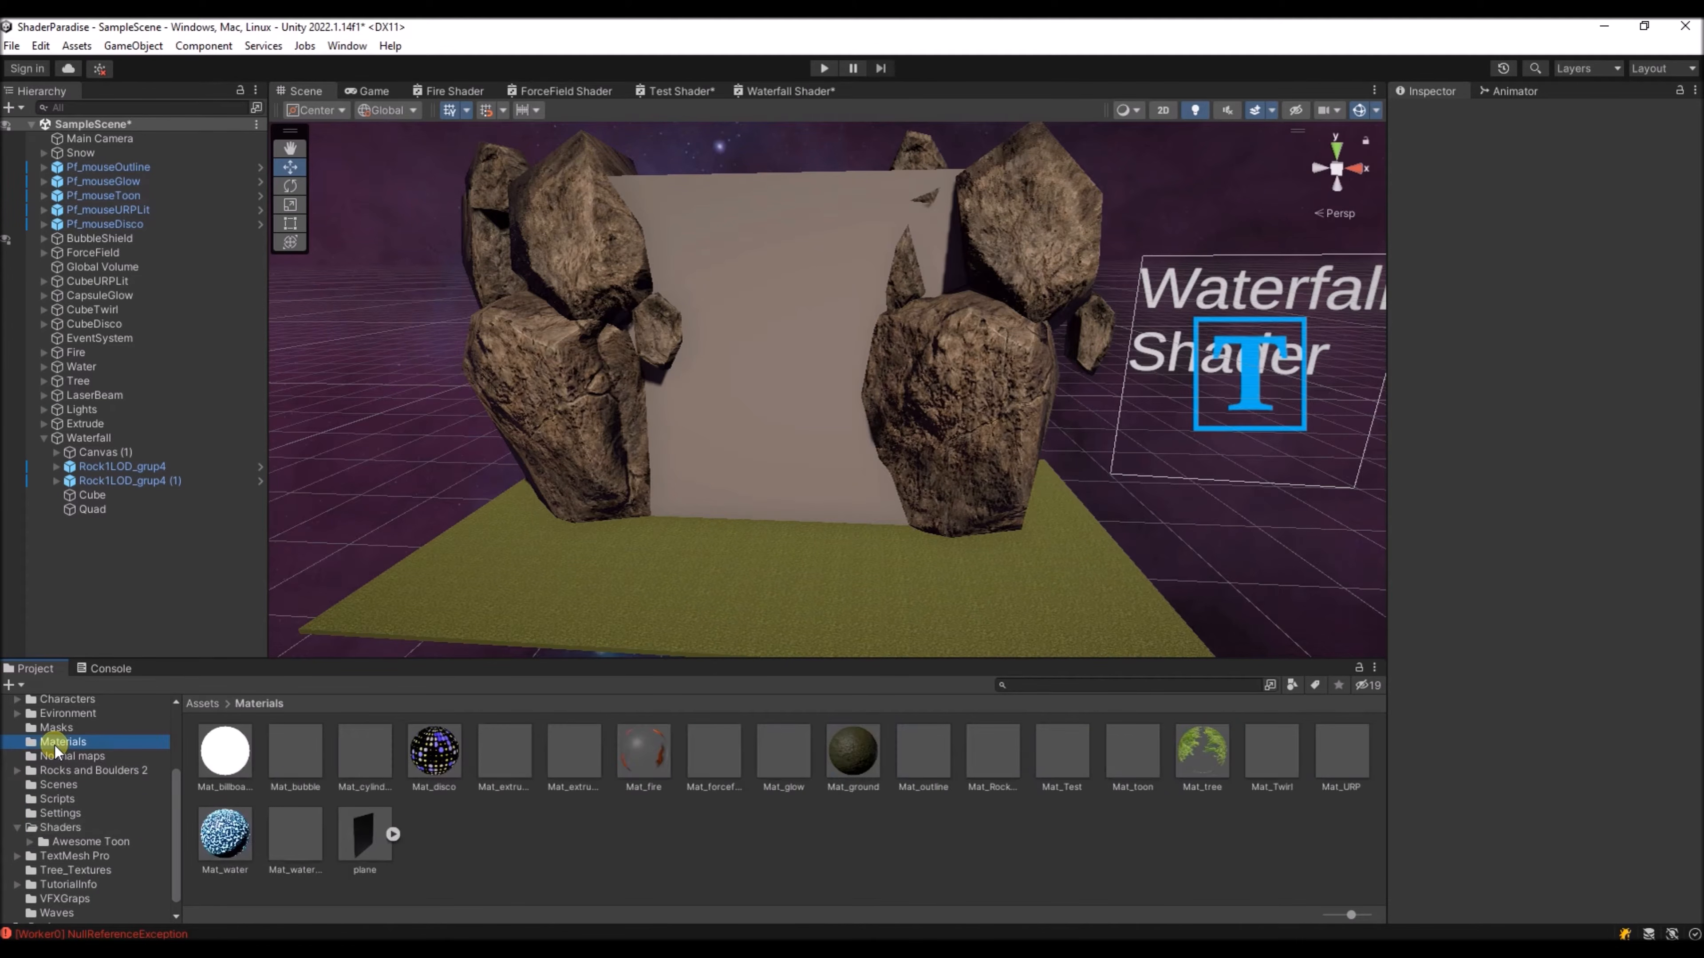
click(302, 840)
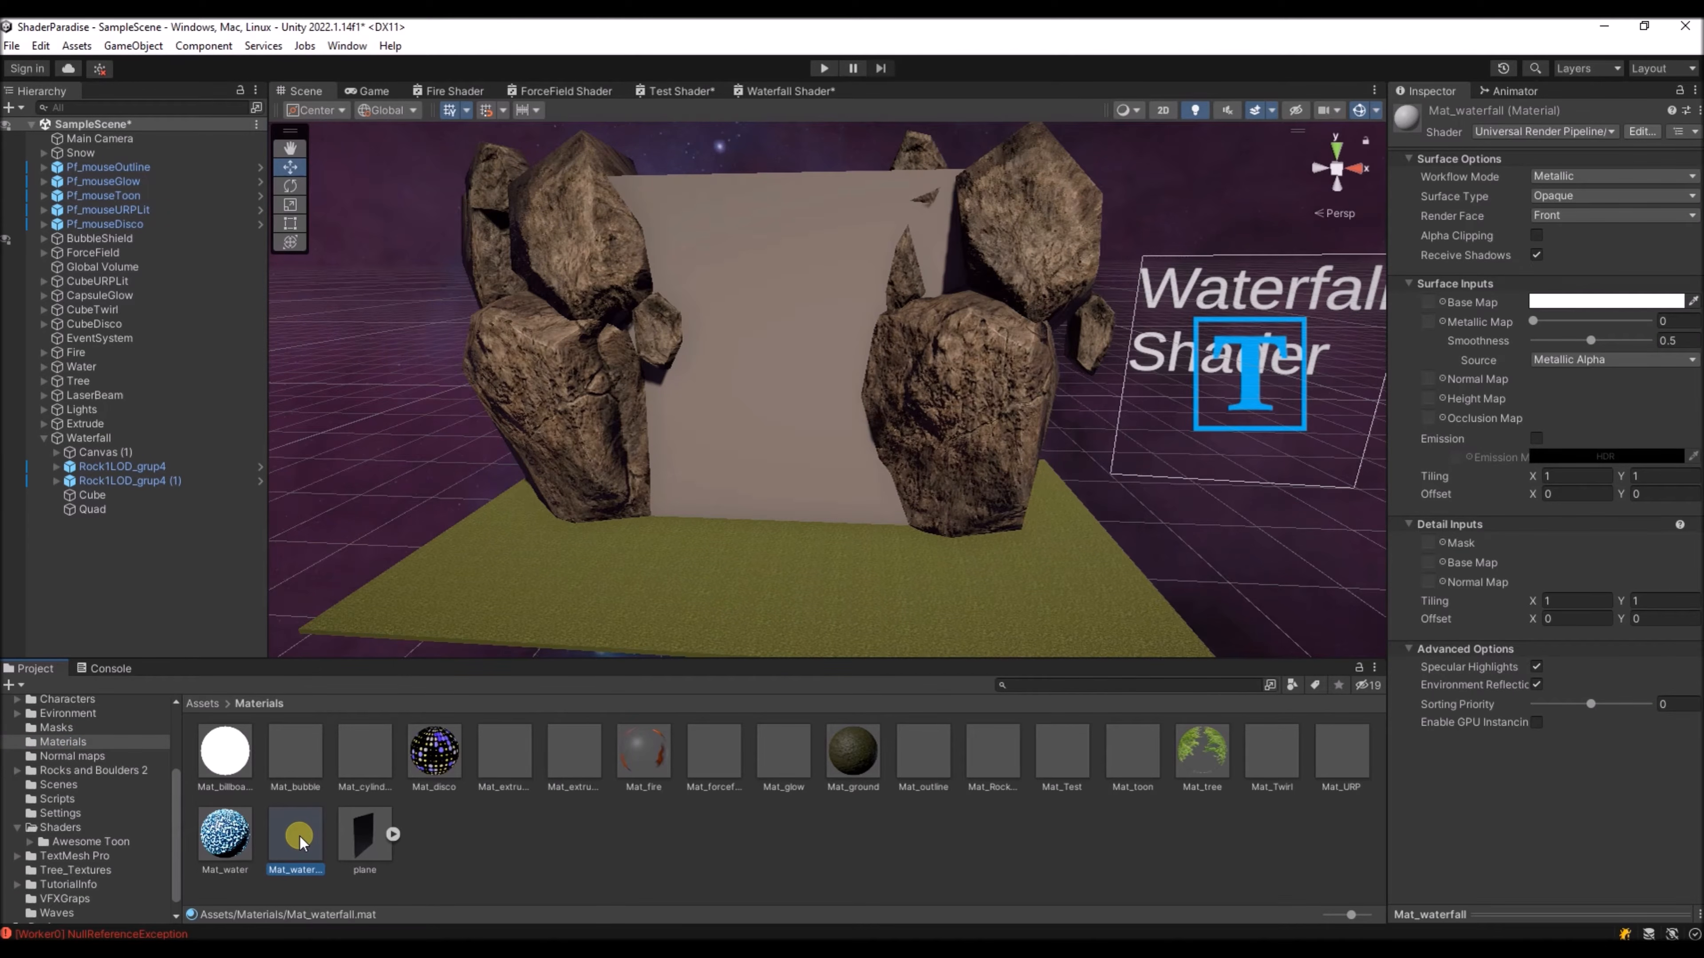
click(1605, 127)
click(1536, 281)
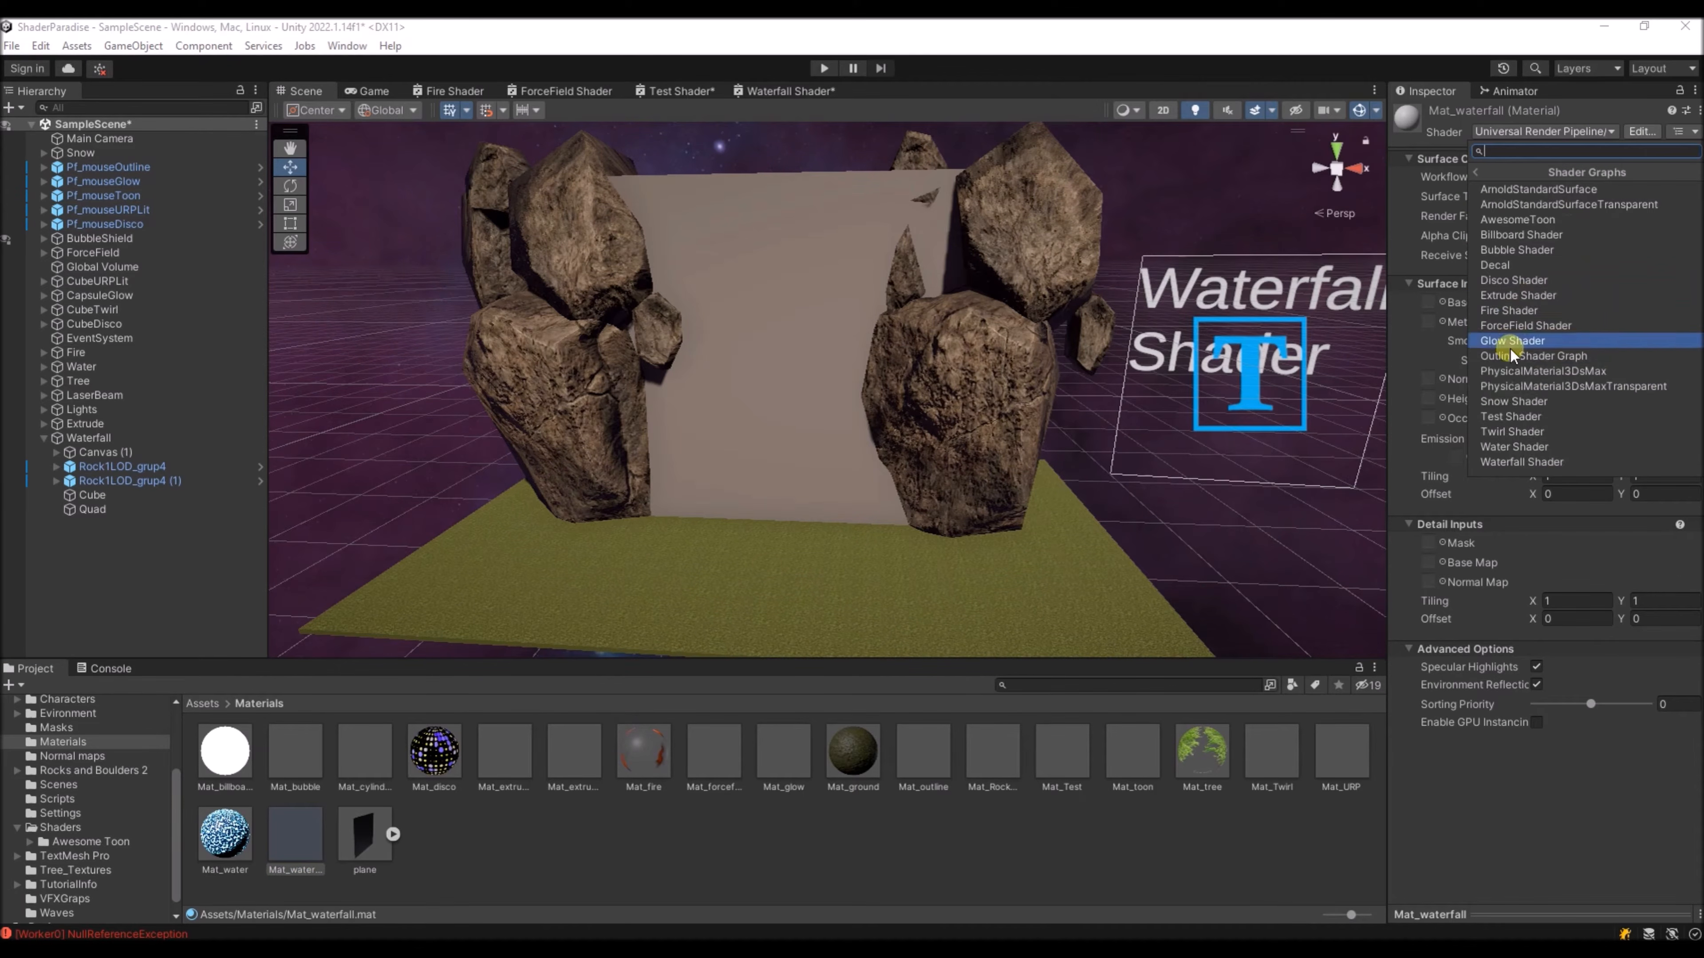
click(1511, 459)
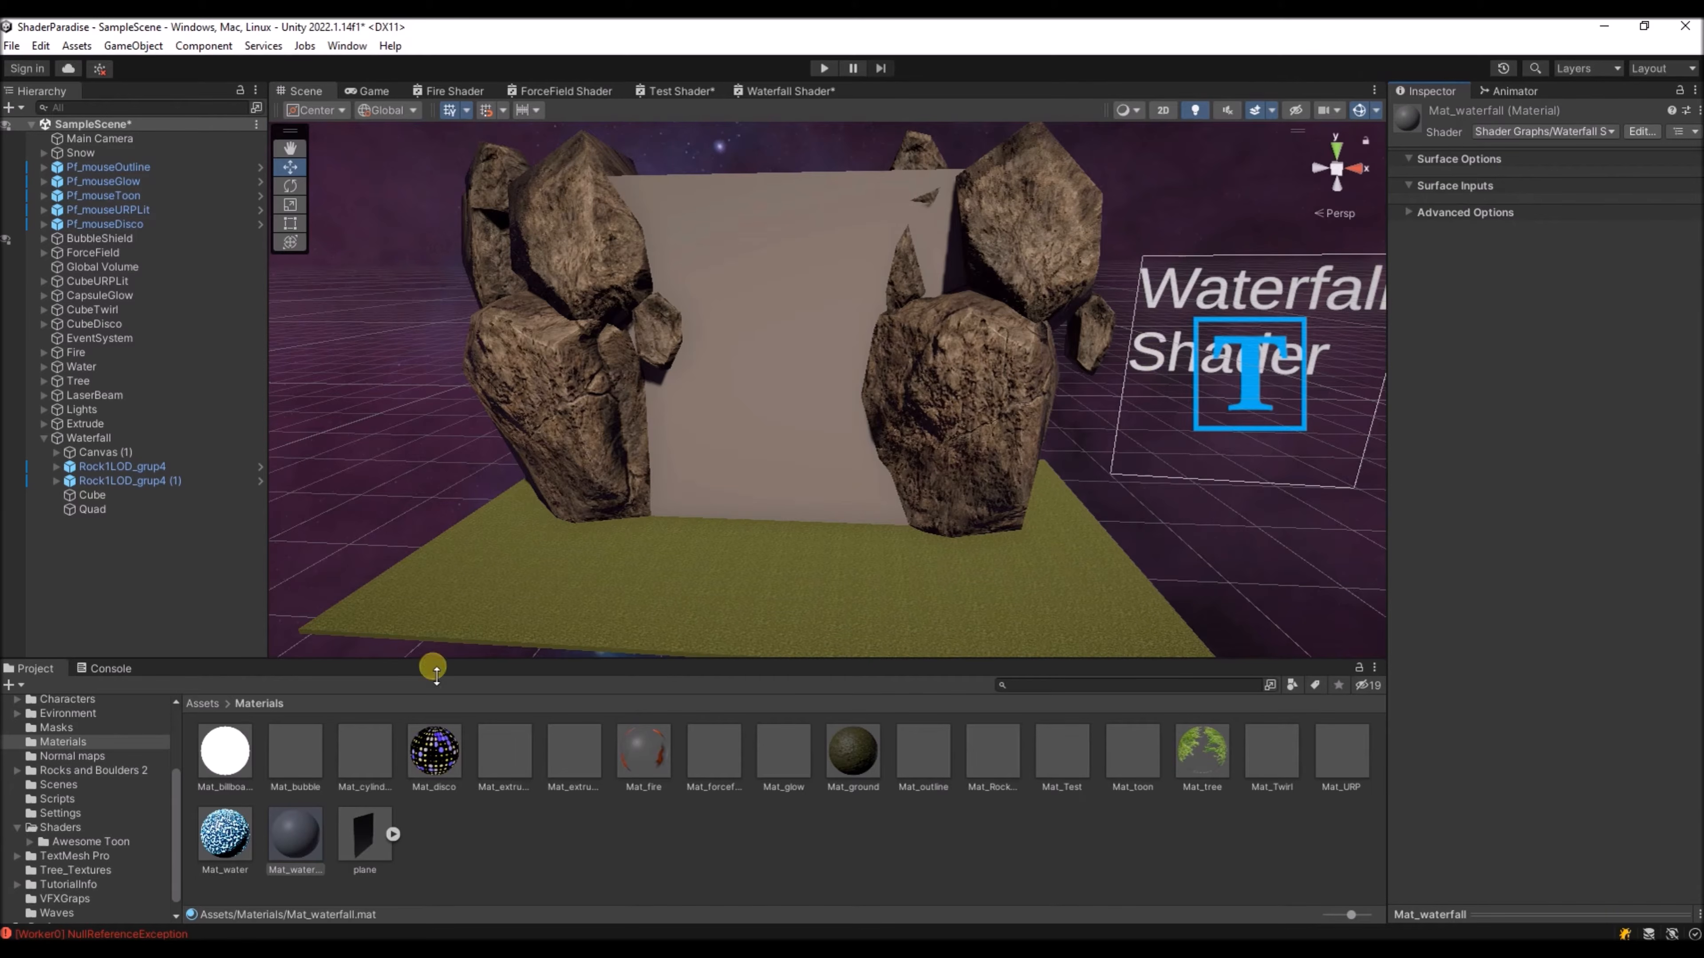
drag(292, 857, 756, 404)
- Add a Color property named Water Color to the Waterfall Shader graph
click(775, 91)
middle_drag(815, 378, 891, 359)
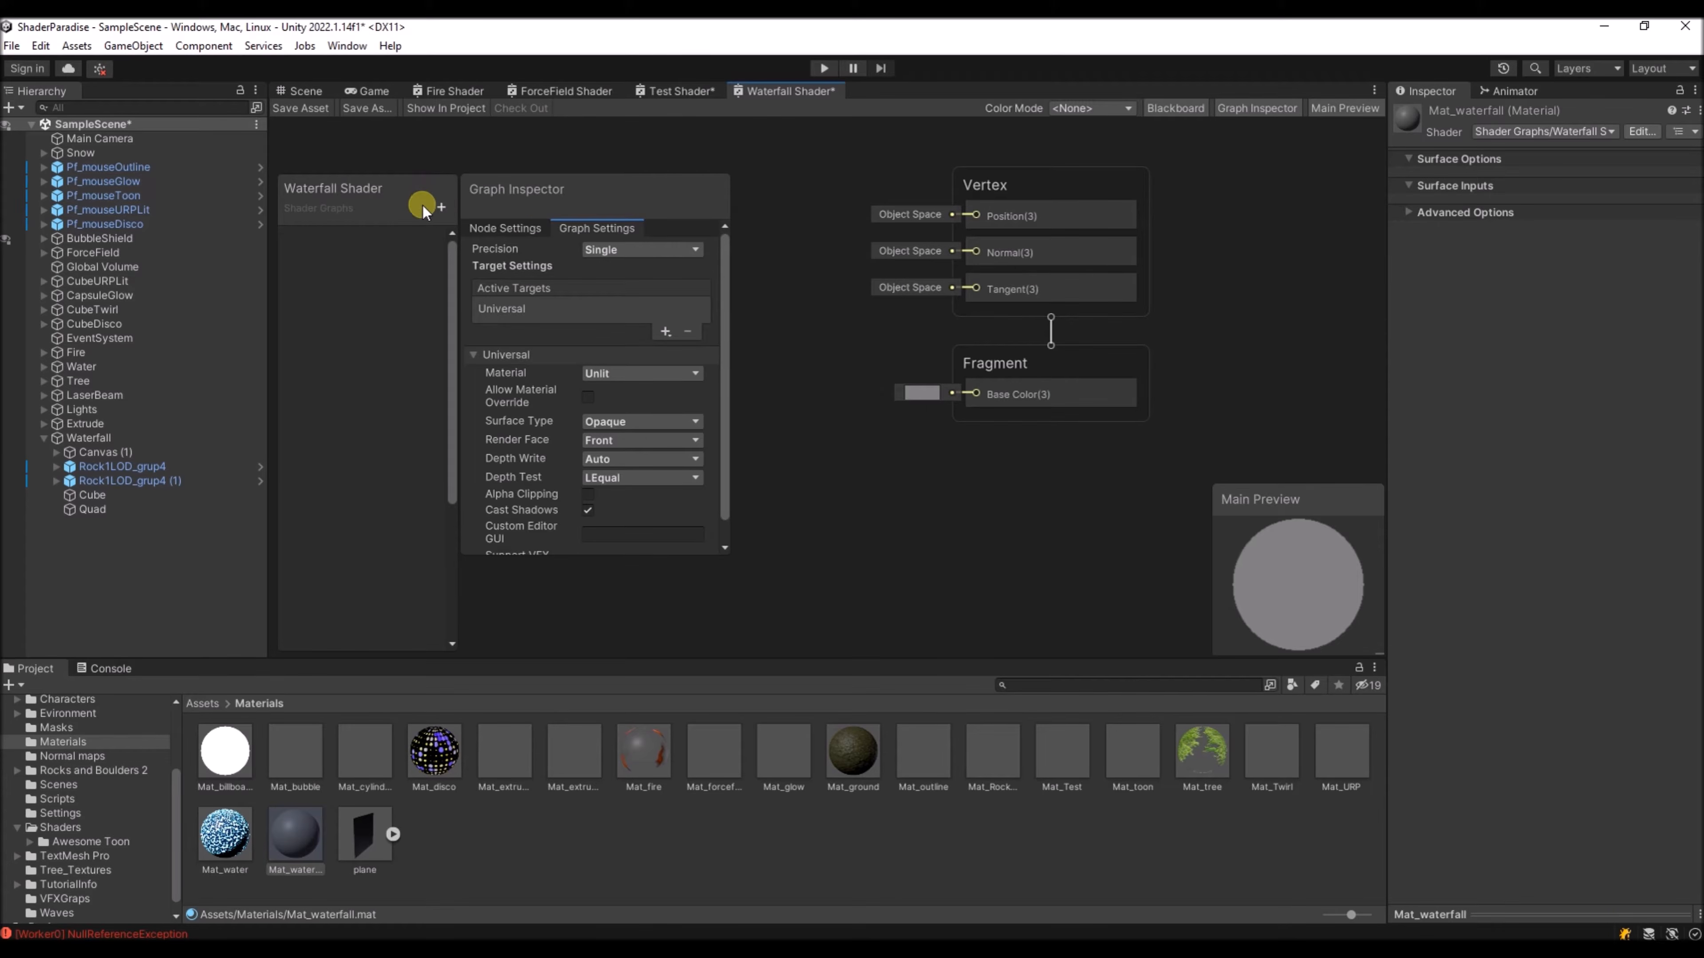
click(439, 207)
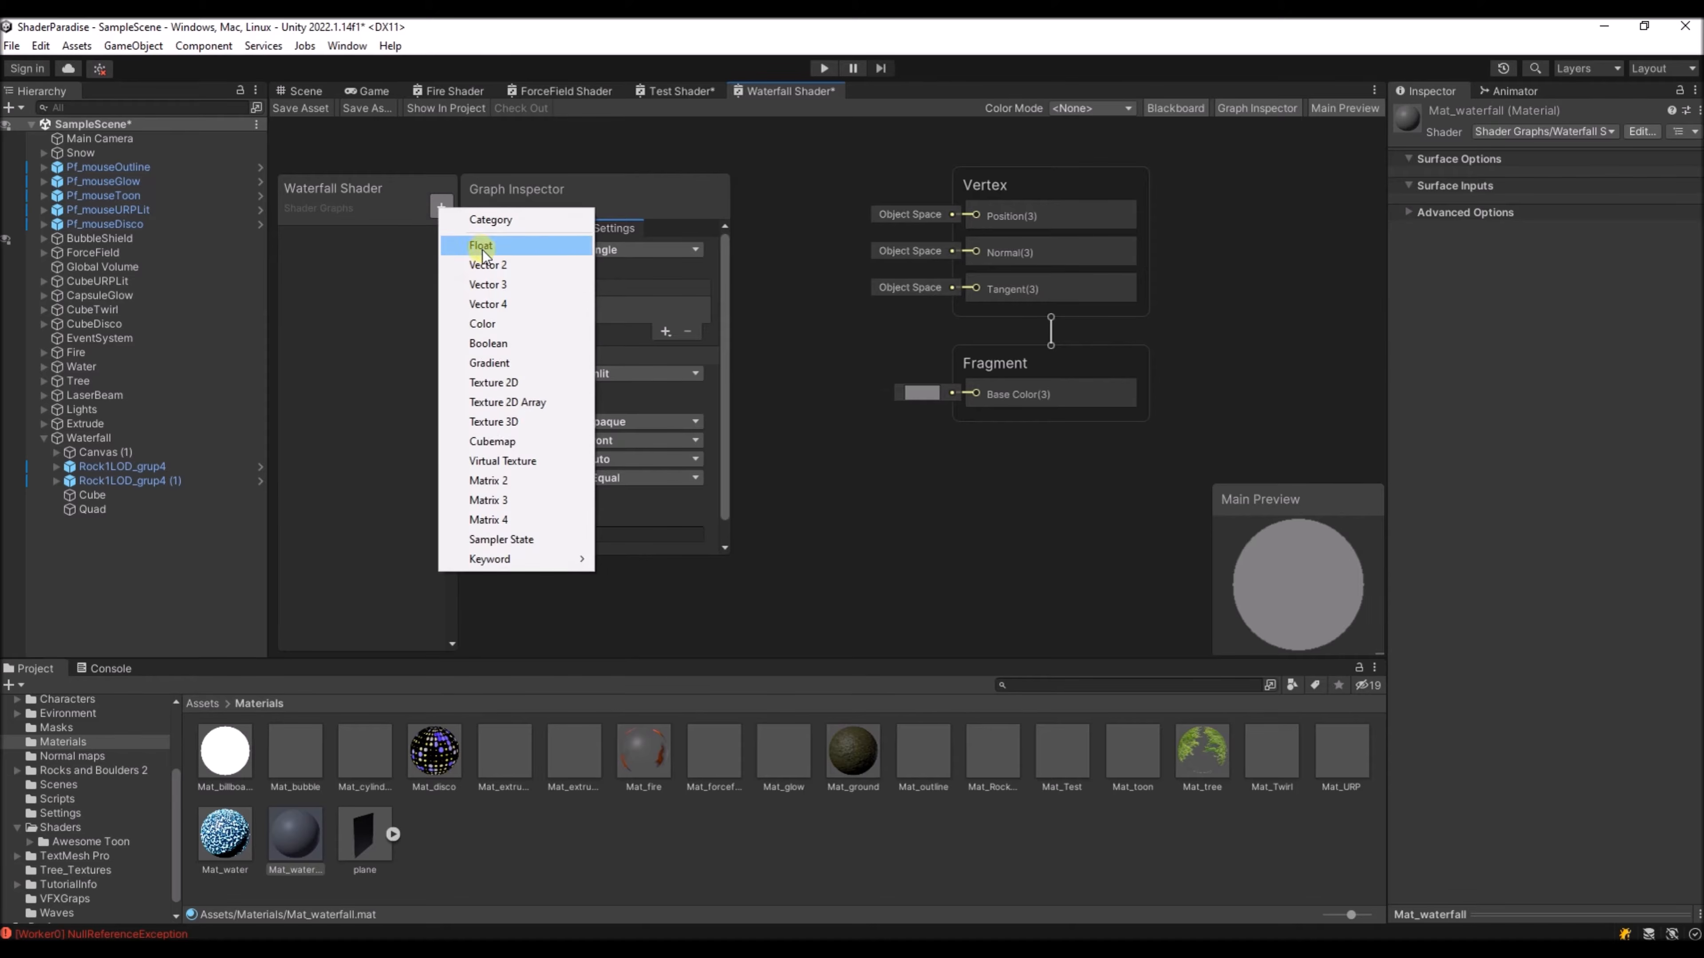
click(495, 325)
key(Home)
text(Water)
key(Return)
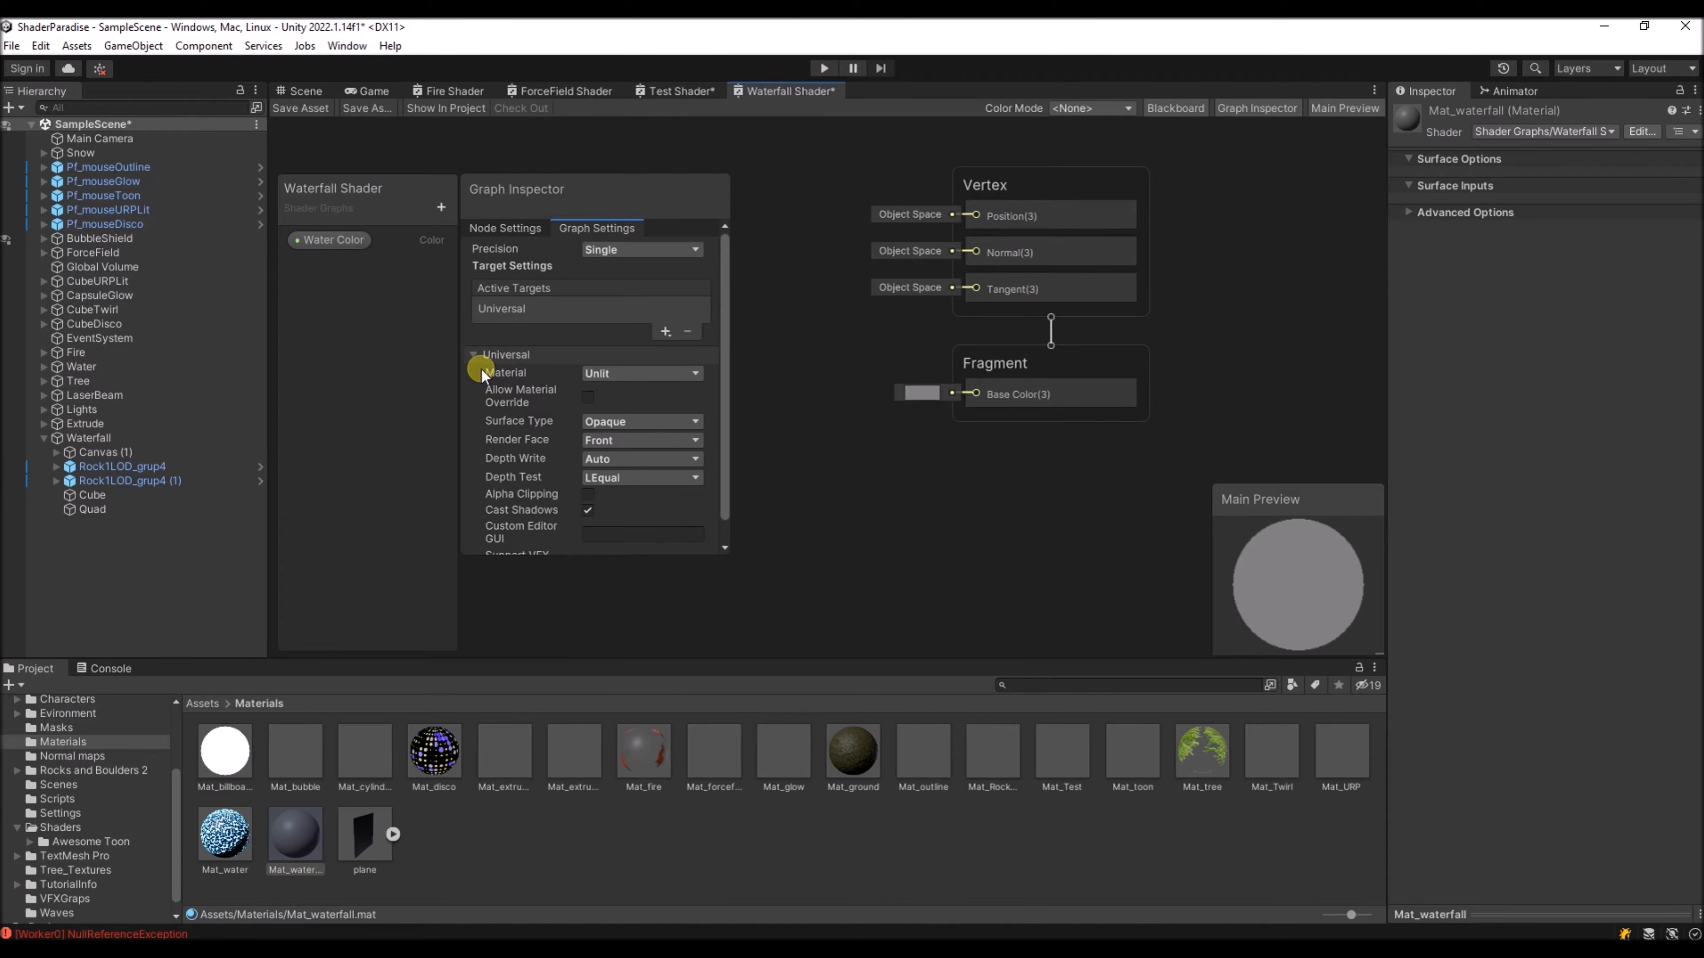
- Place a Water Color node in the graph and connect it to the fragment Base Color
drag(328, 246, 977, 395)
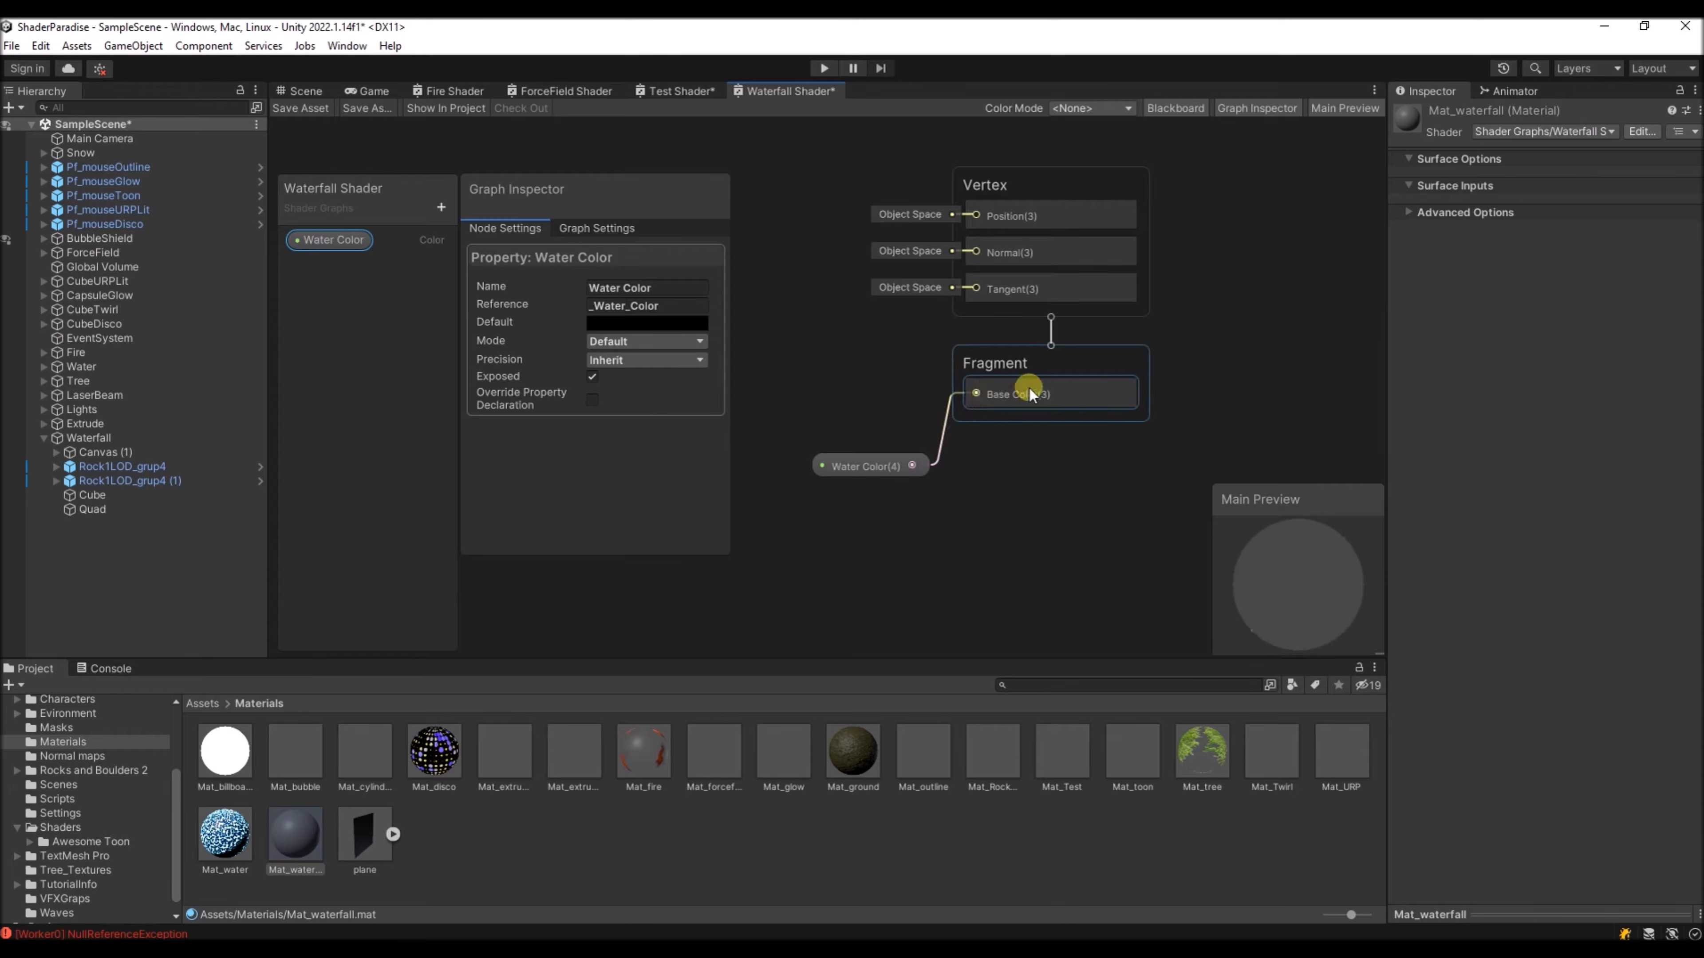
drag(851, 466, 838, 441)
click(332, 247)
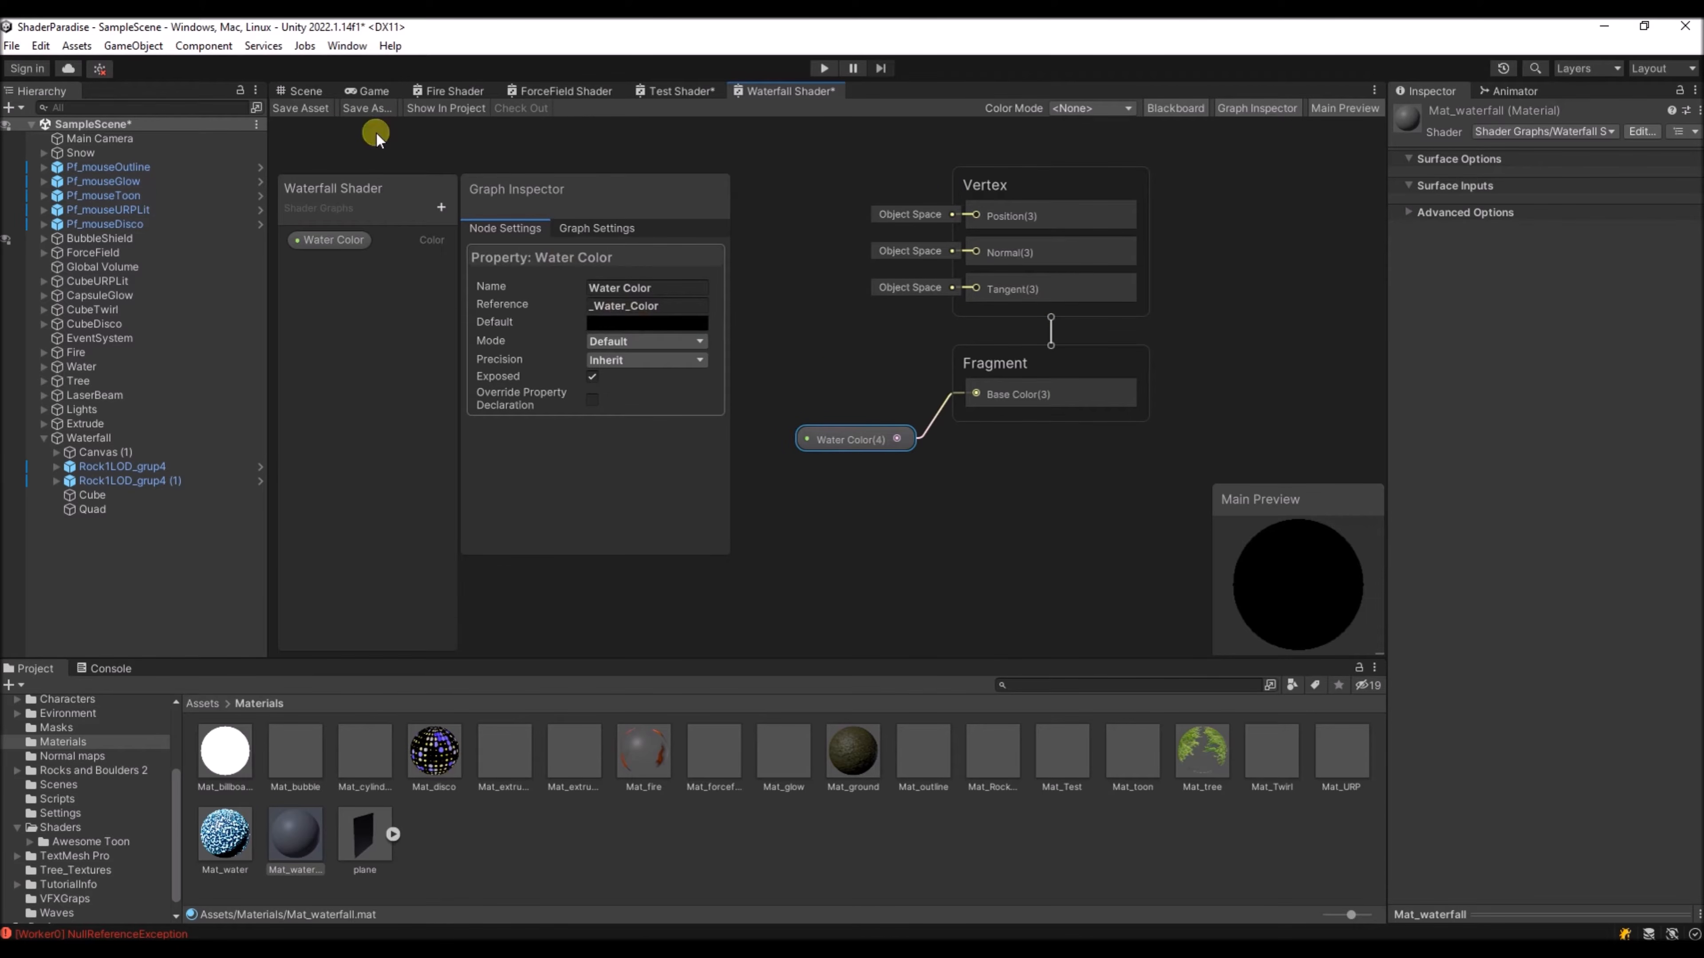
- Save the Waterfall Shader asset and select the quad in the scene to check its material
click(303, 110)
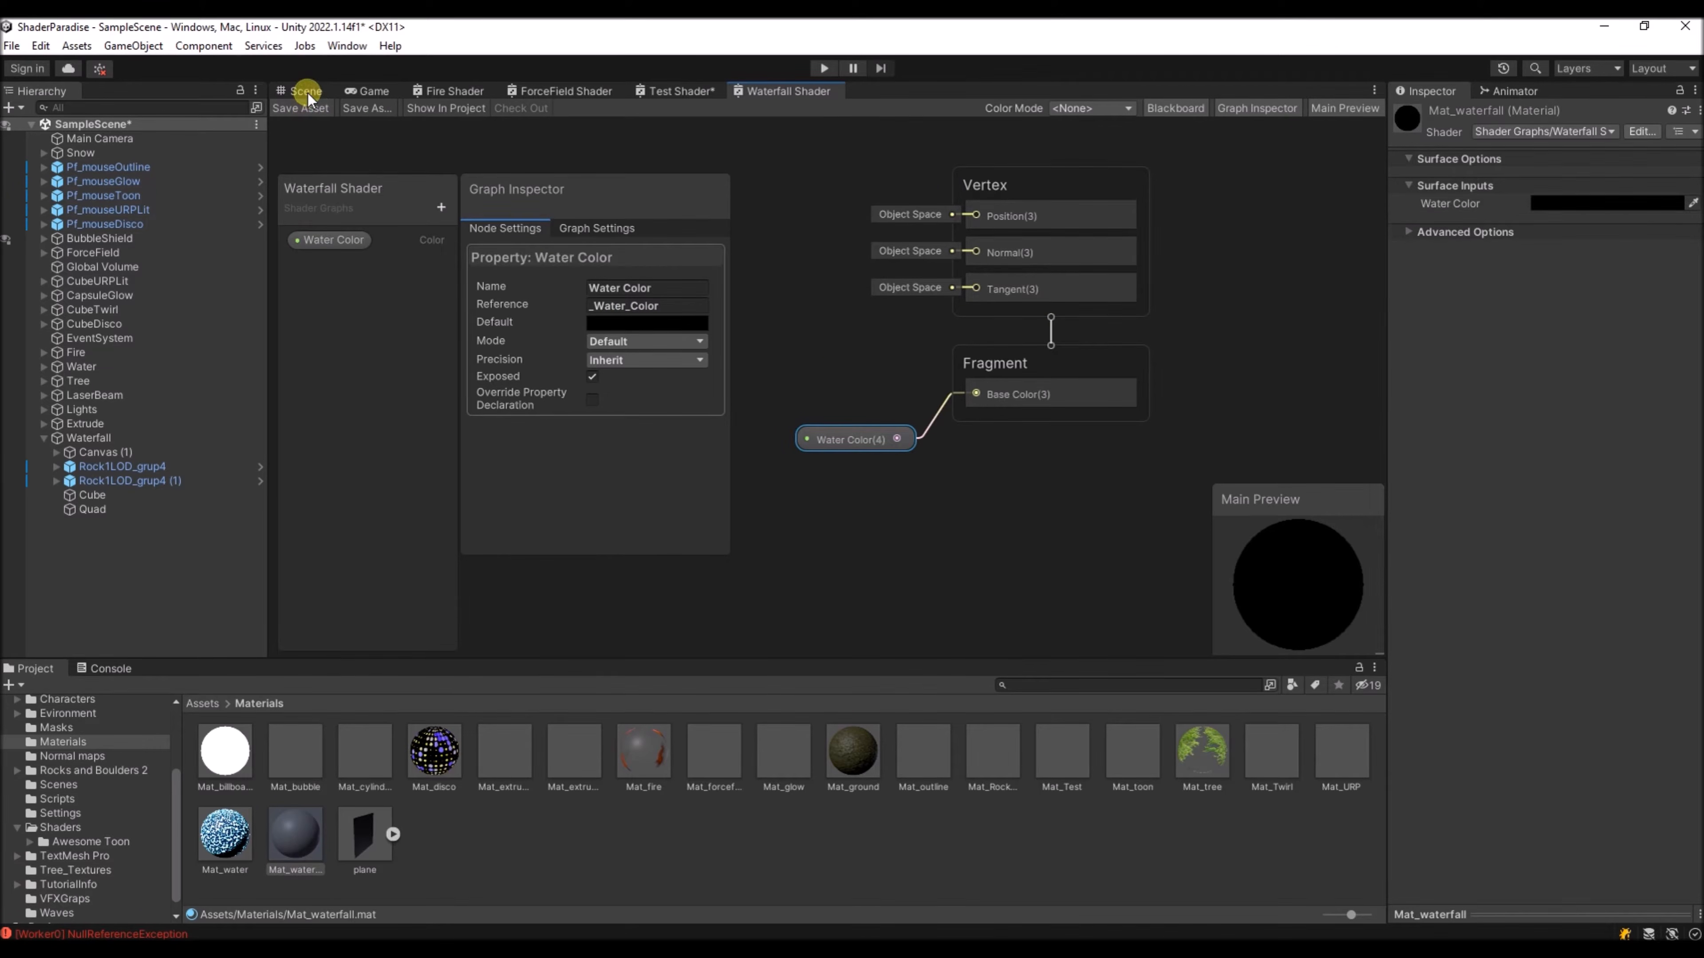
click(306, 92)
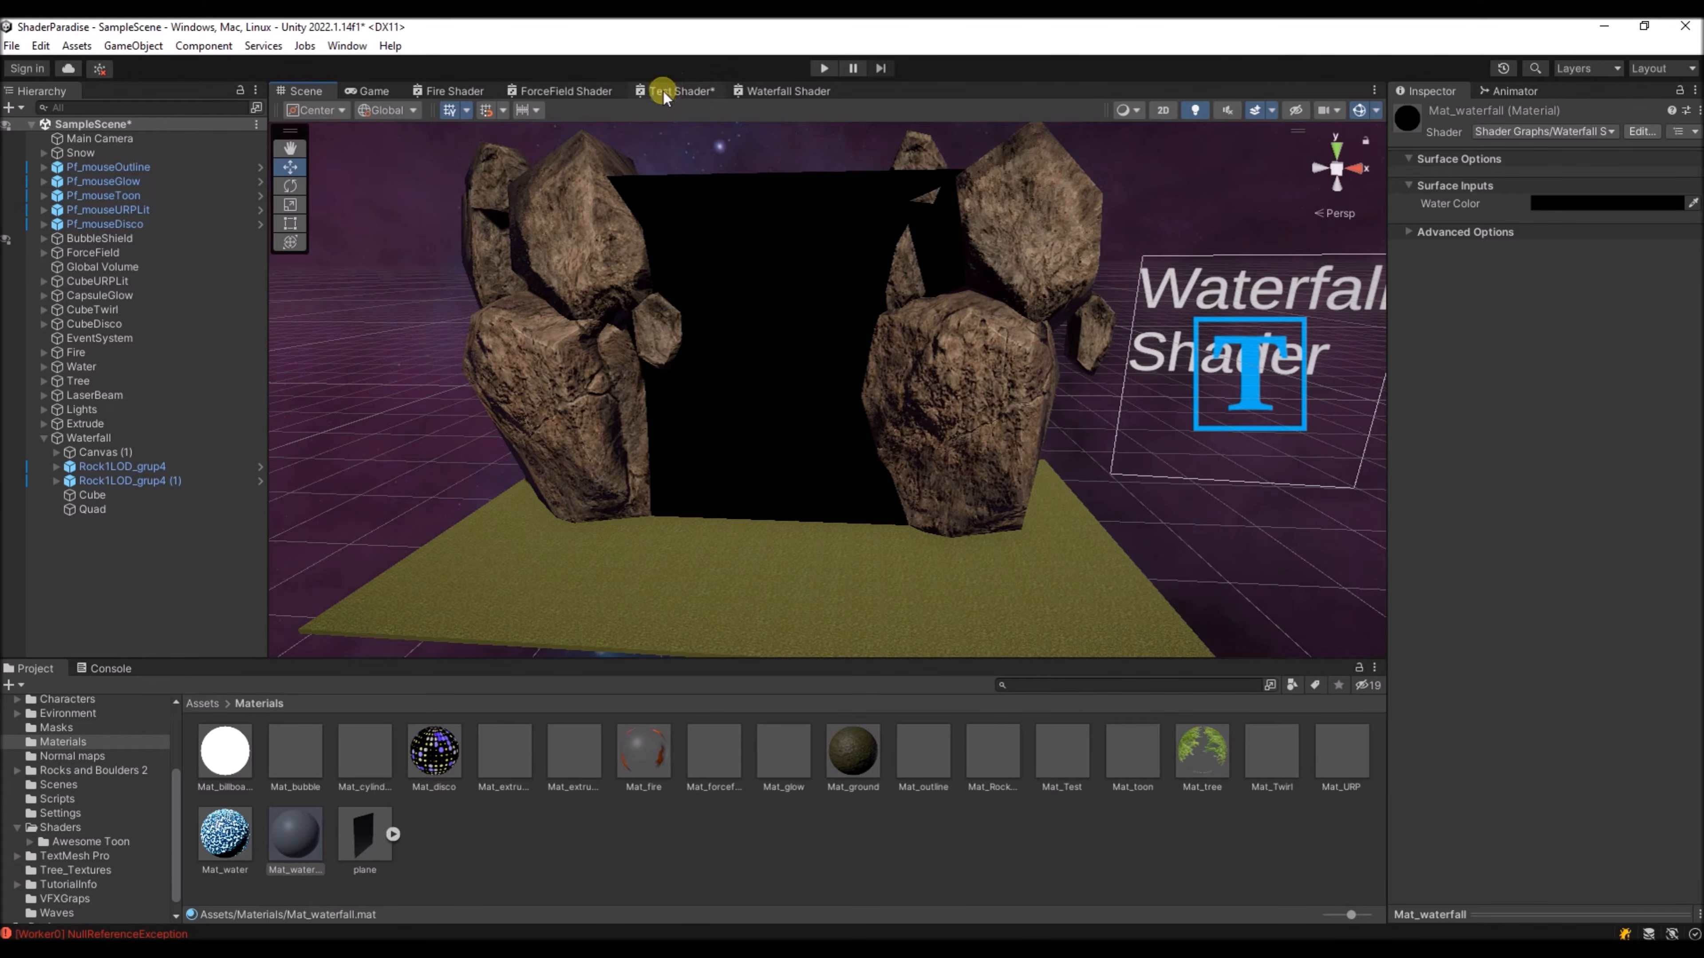
click(856, 298)
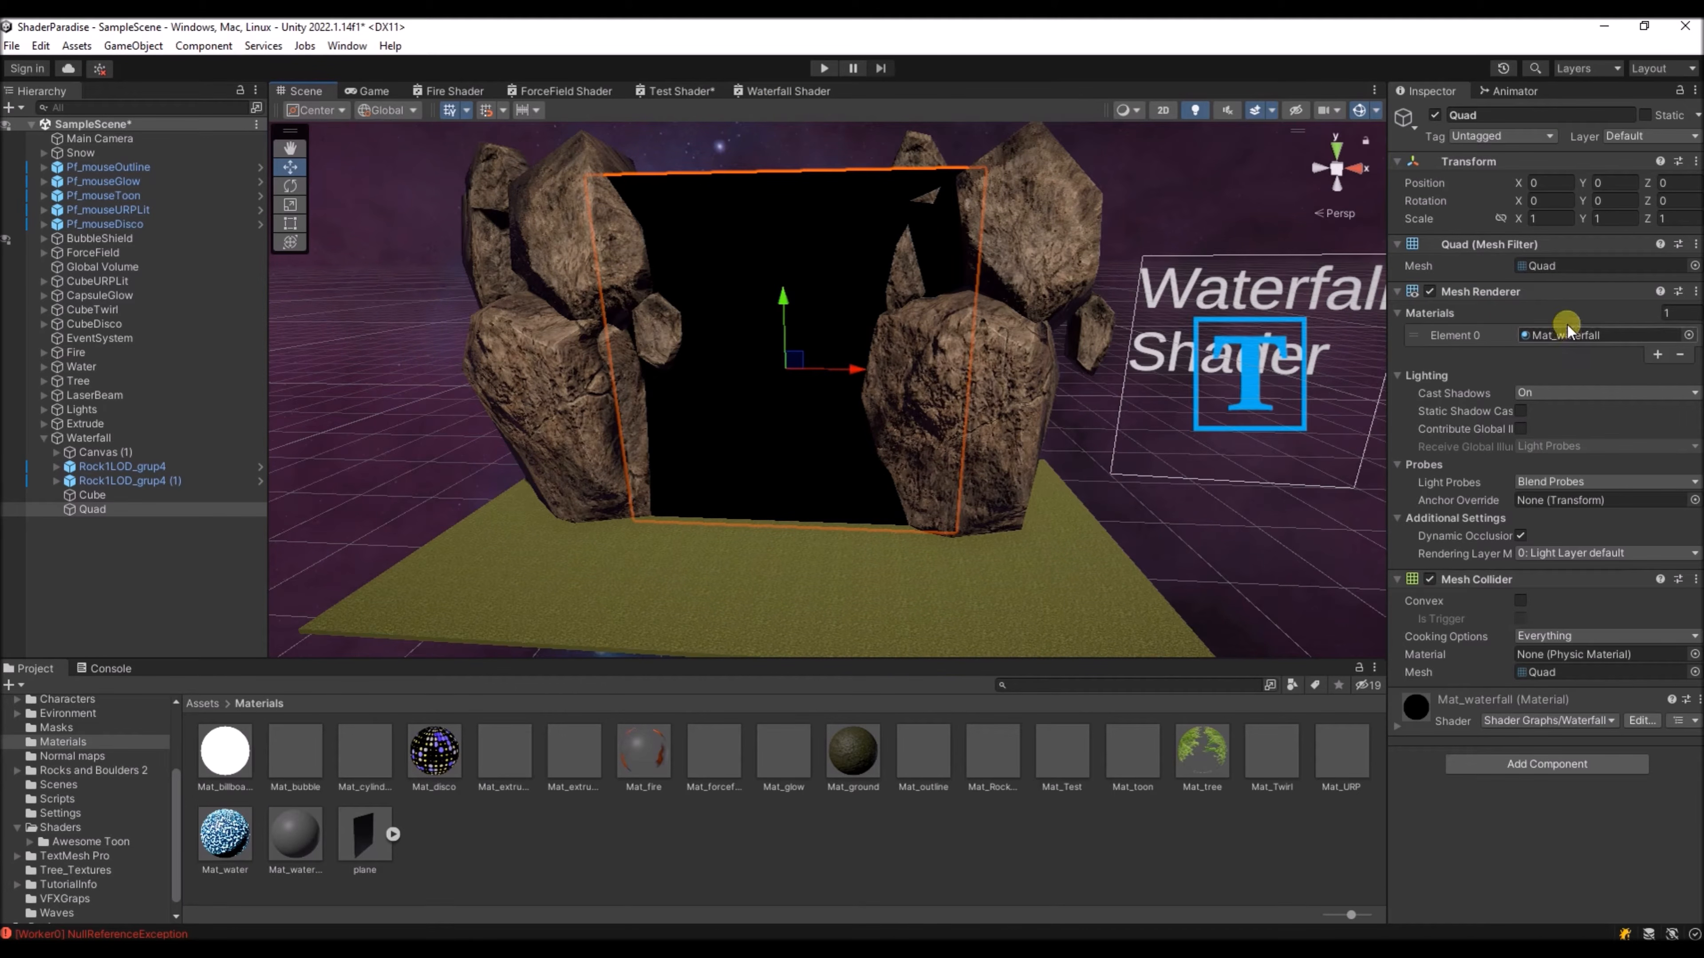
- Open the quad's Mat_waterfall material and set its Water Color to bright blue (008CFF)
double_click(1556, 334)
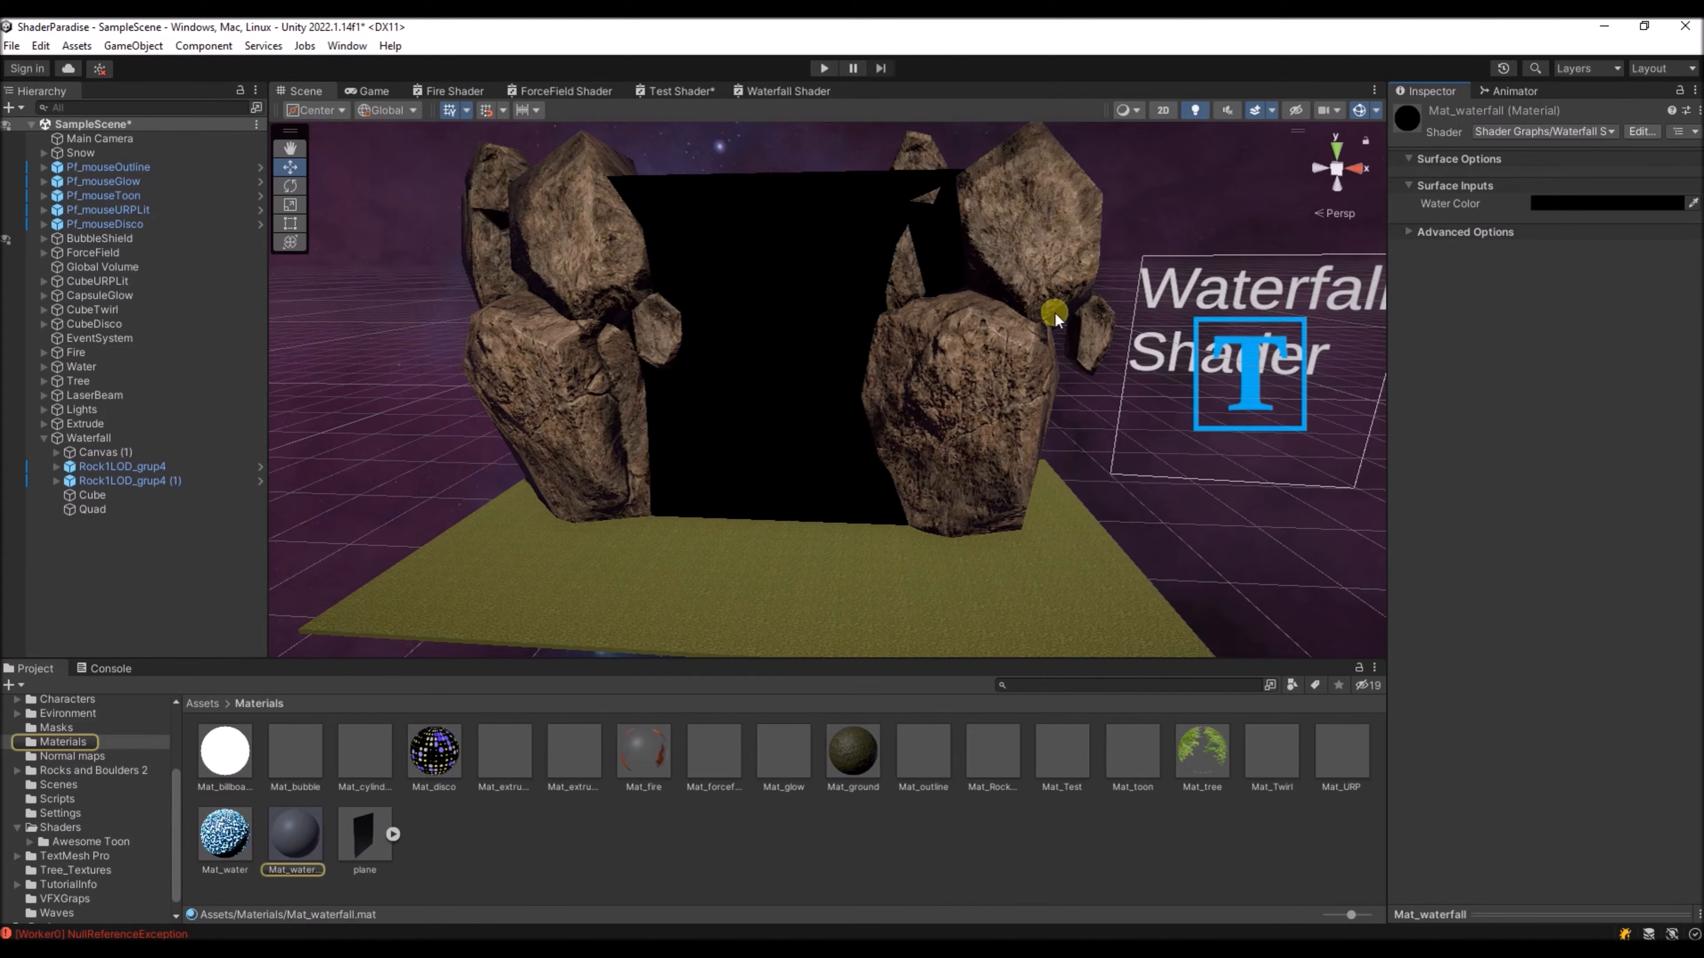
click(1563, 203)
click(1520, 379)
drag(1563, 357, 1671, 276)
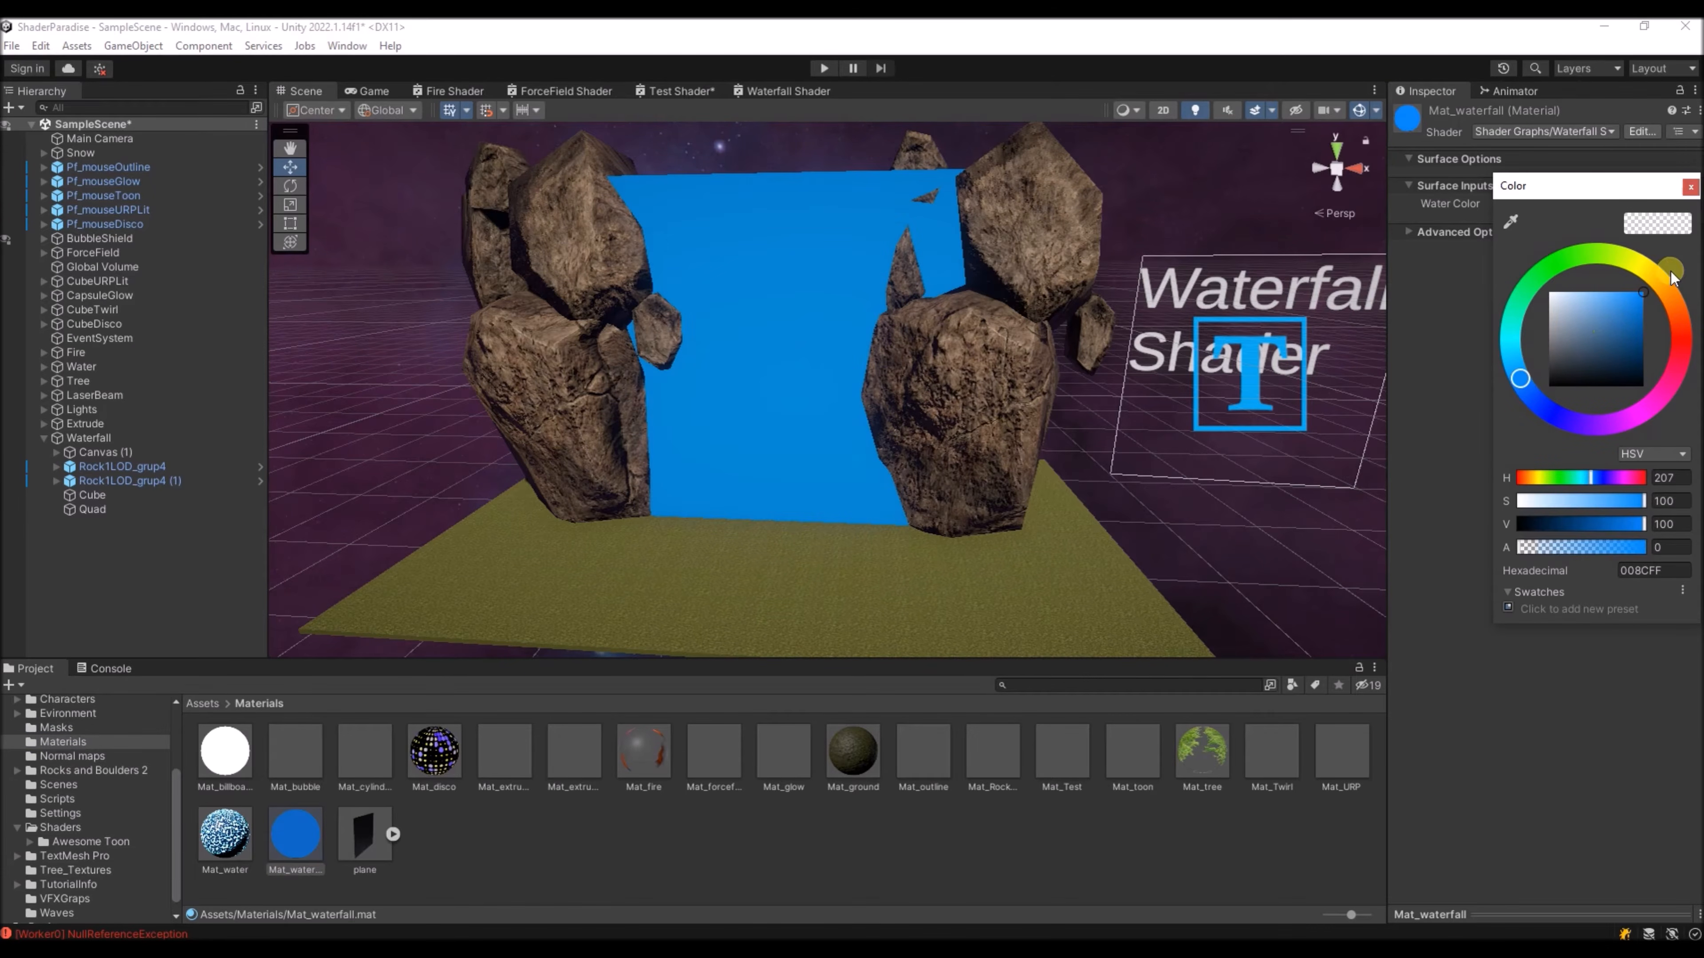
click(1693, 186)
mouse_move(742, 326)
right_down()
mouse_move(777, 323)
mouse_move(744, 314)
right_up()
key(w)
key(s)
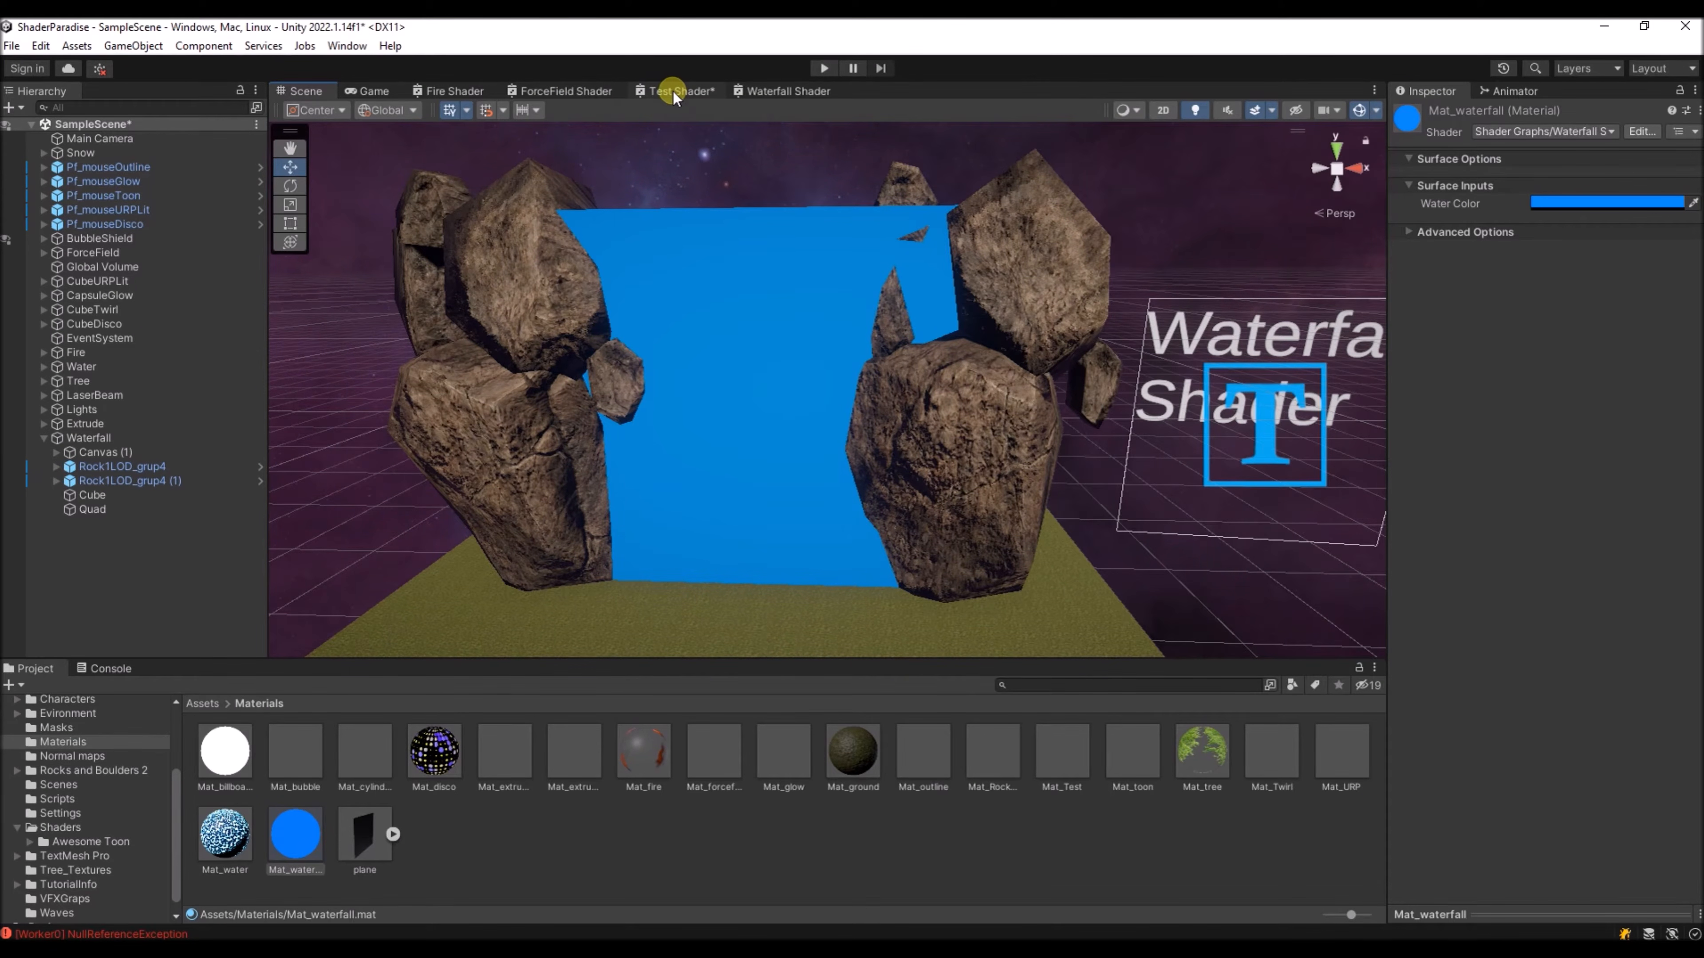
- In the Waterfall Shader graph, set the Water Color property's default to light blue (00A3FF)
click(766, 84)
click(366, 245)
click(671, 321)
click(695, 492)
click(815, 454)
drag(831, 429, 846, 318)
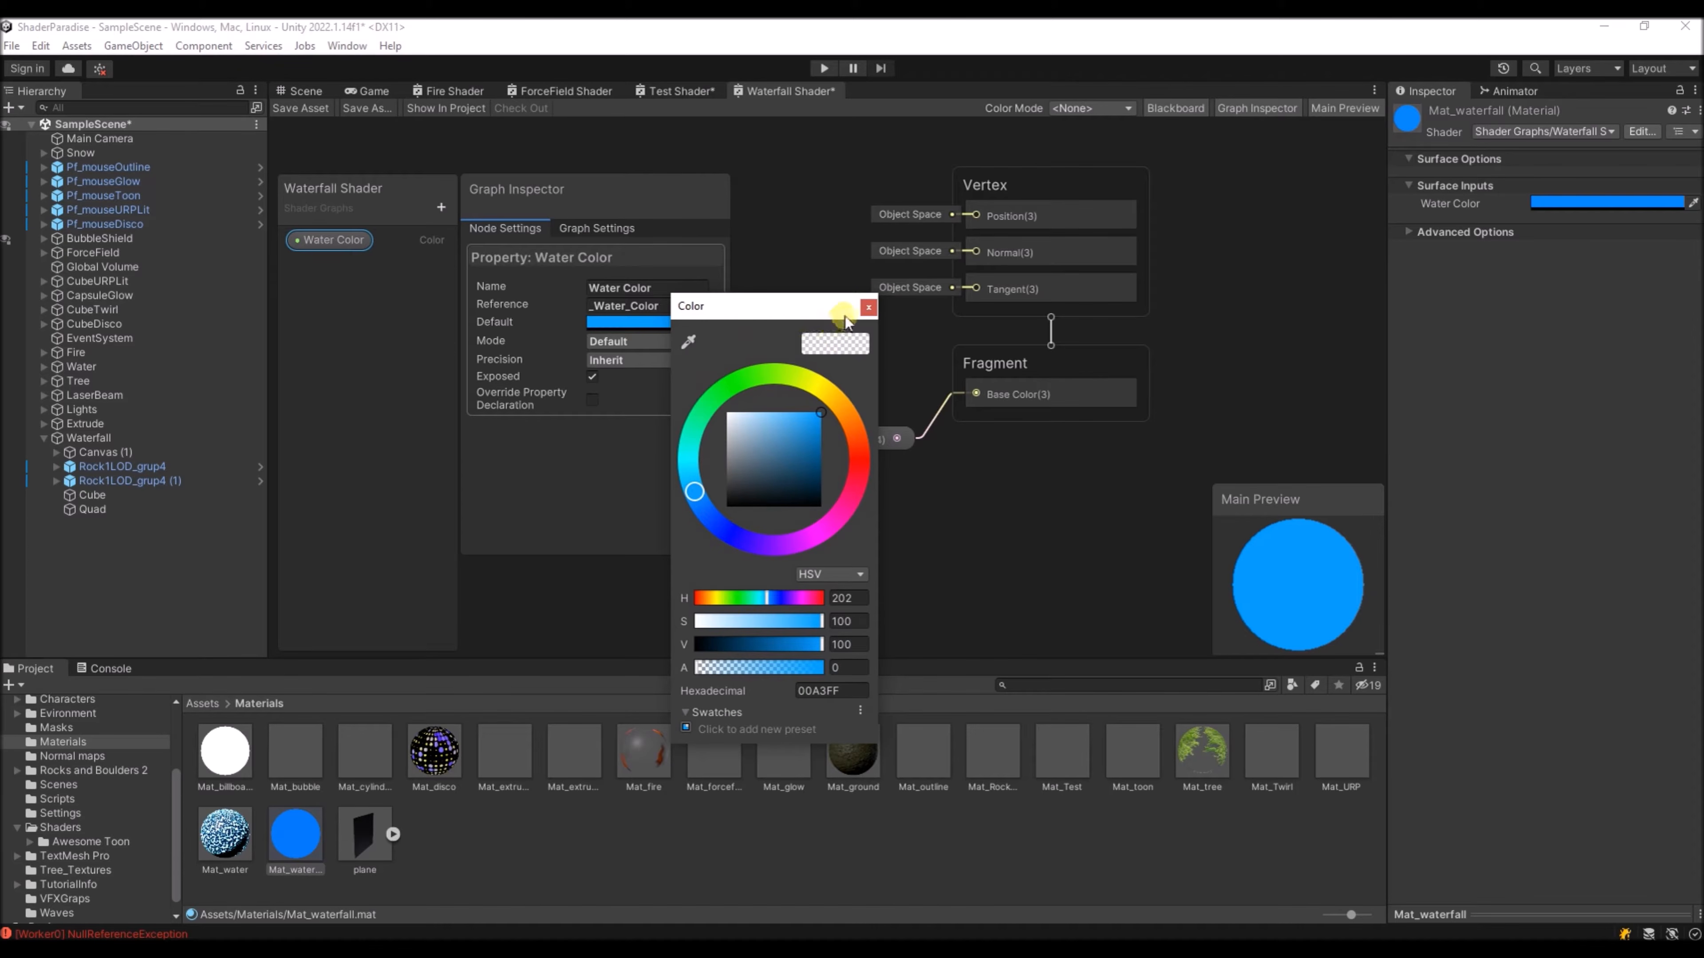
click(869, 307)
- Shift the Water Color node away from the Fragment block and add a Simple Noise node to the graph
middle_drag(800, 299, 893, 301)
drag(950, 448, 891, 409)
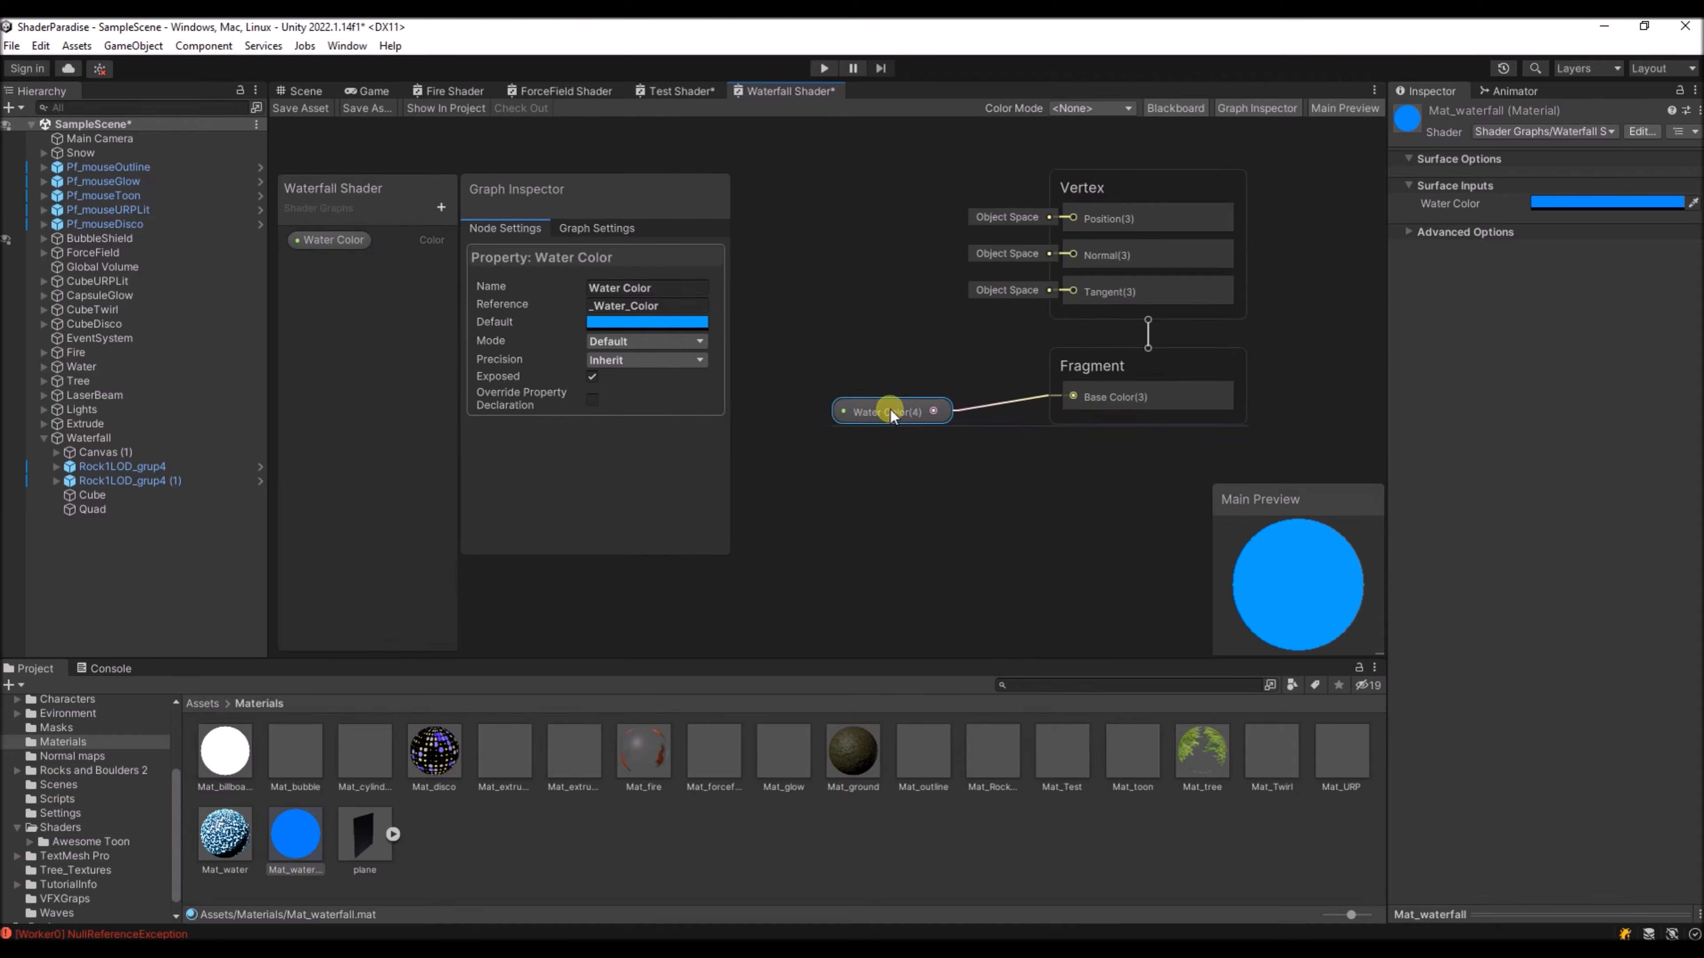
middle_drag(842, 326, 1008, 321)
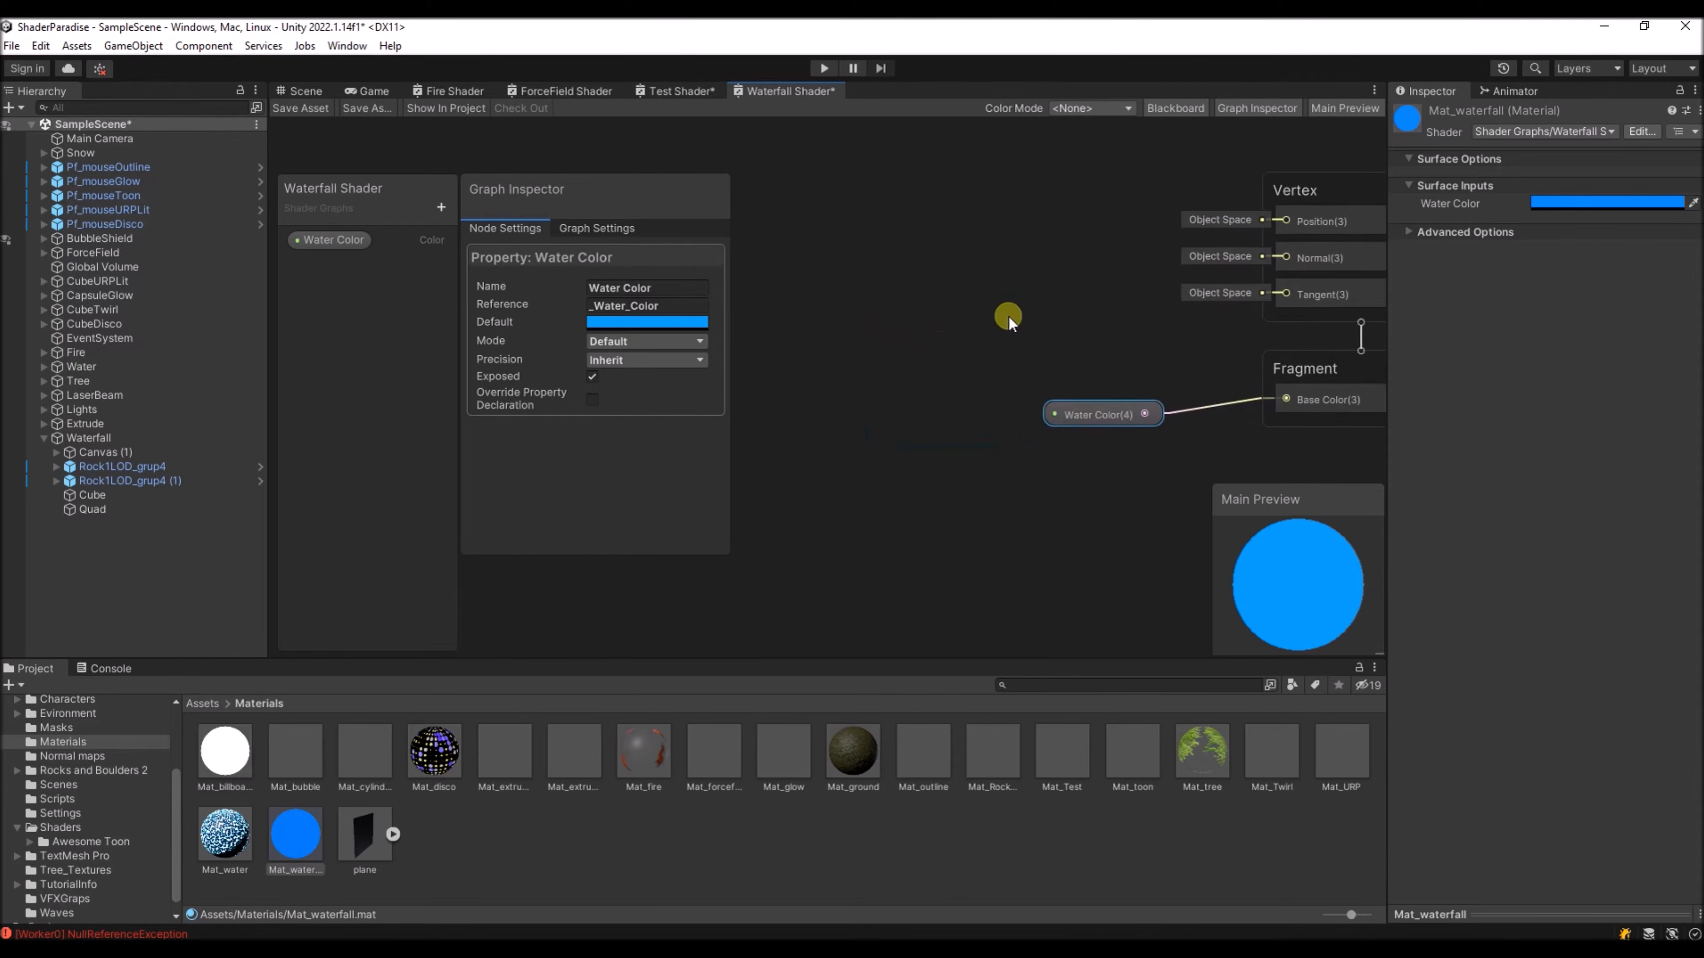
right_click(812, 213)
key(s)
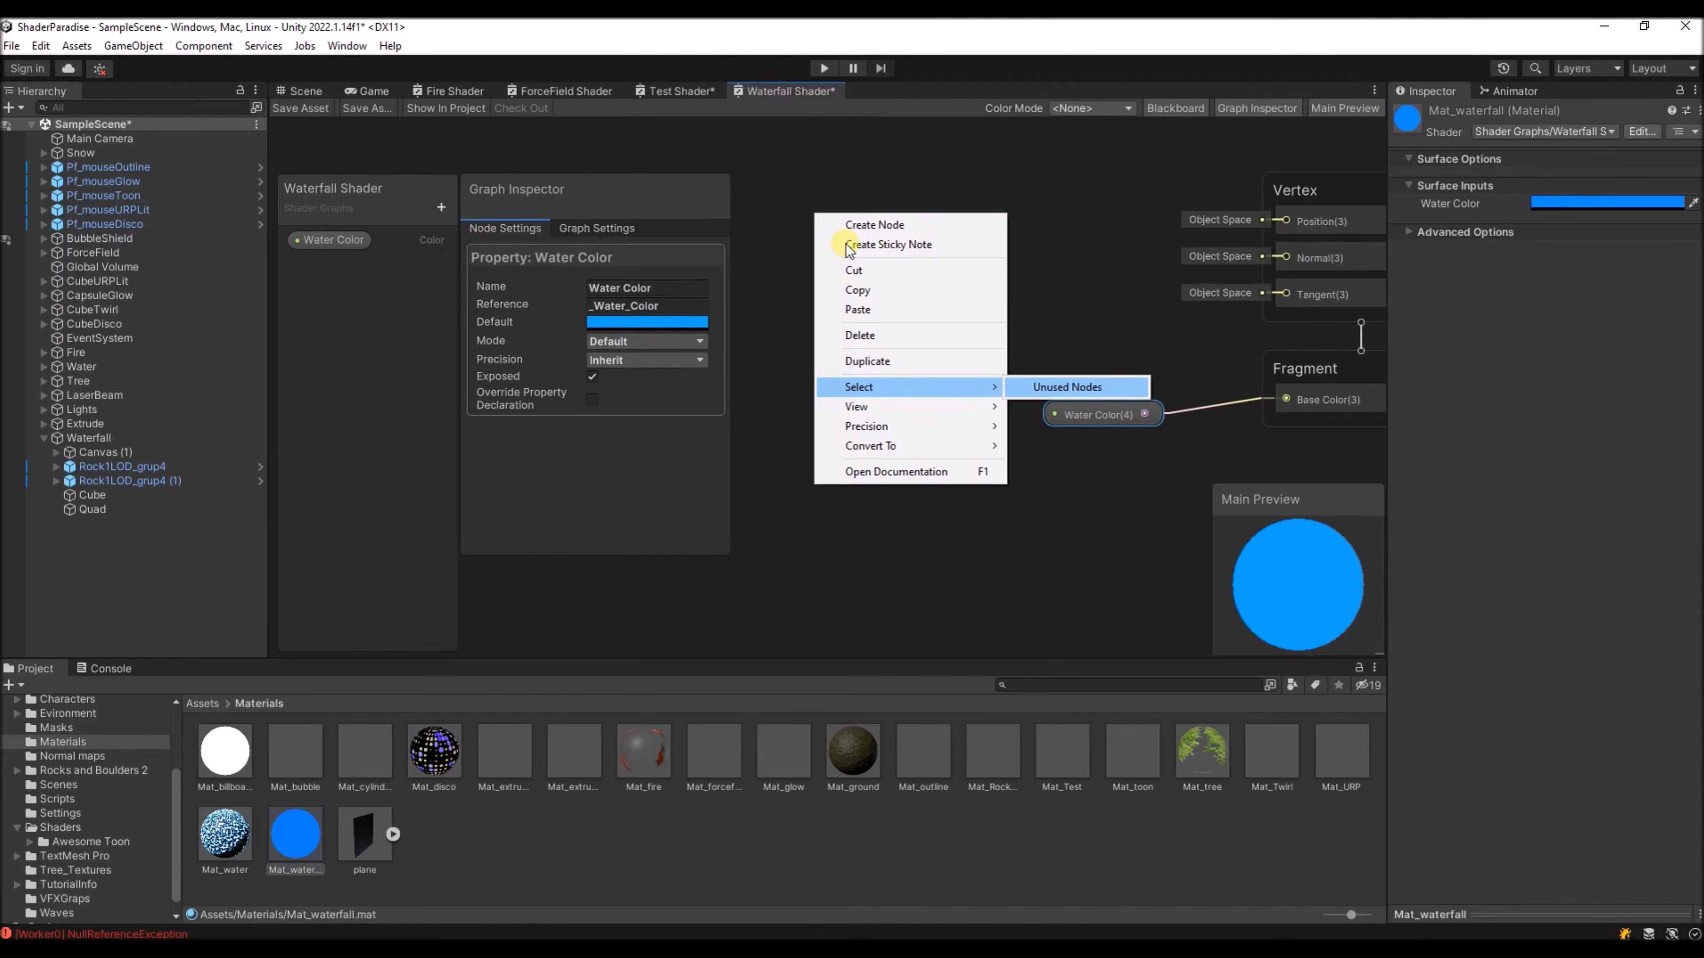
click(864, 226)
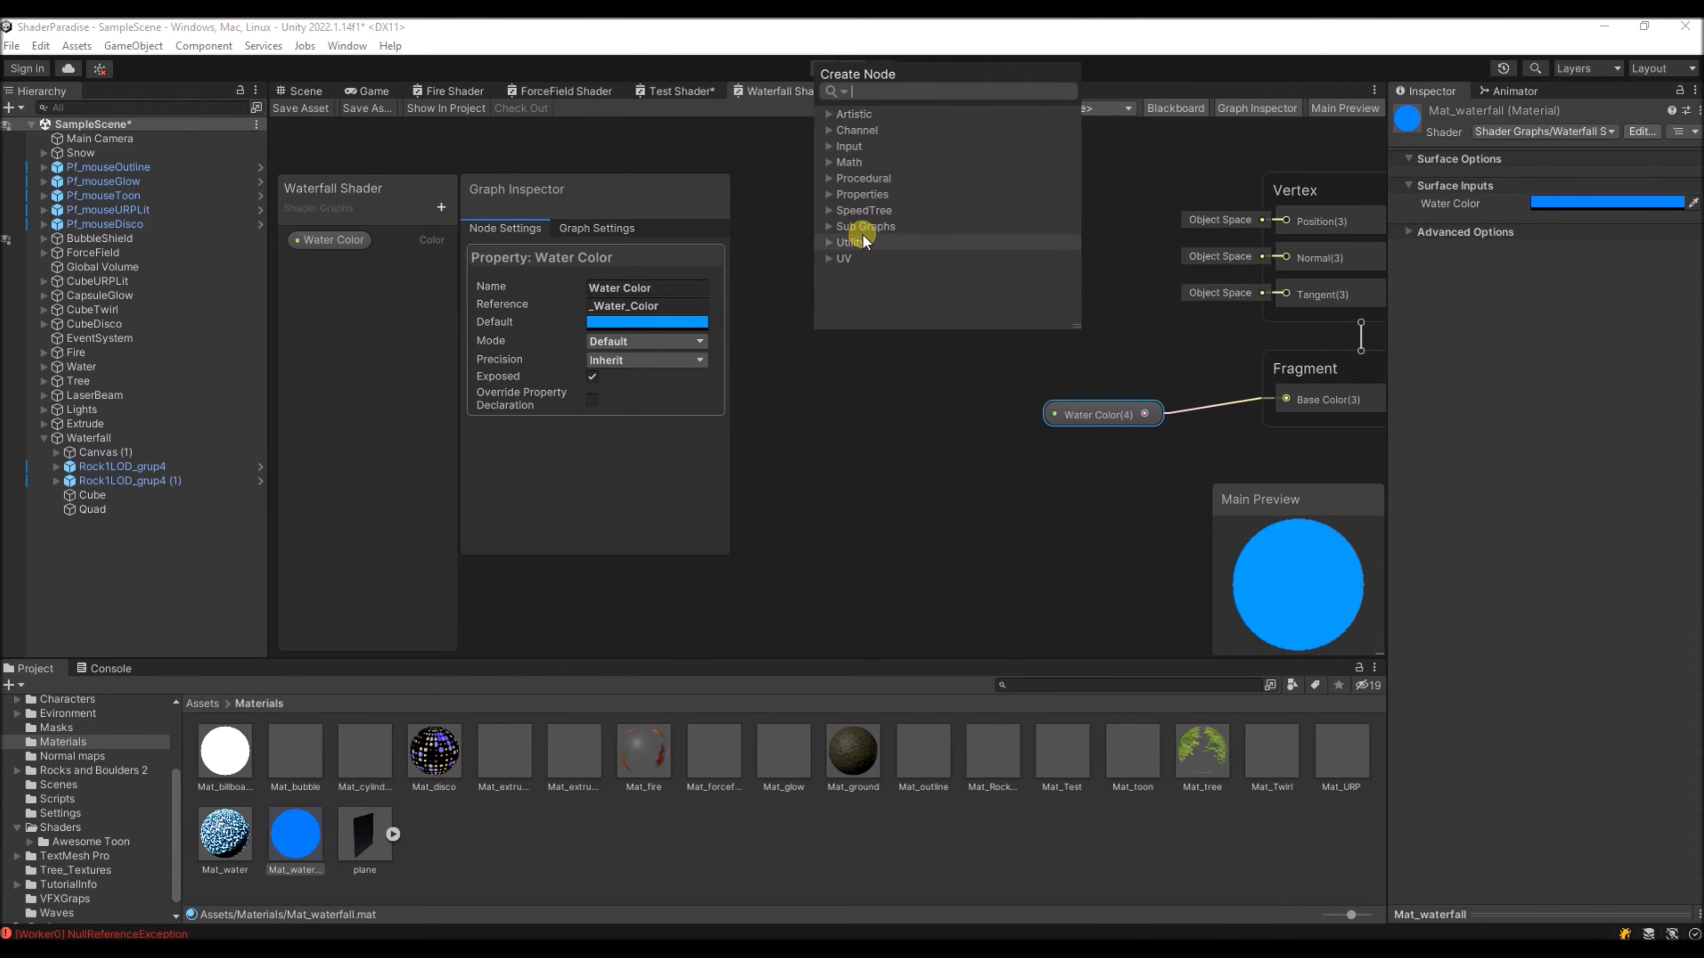
text(simple)
key(Return)
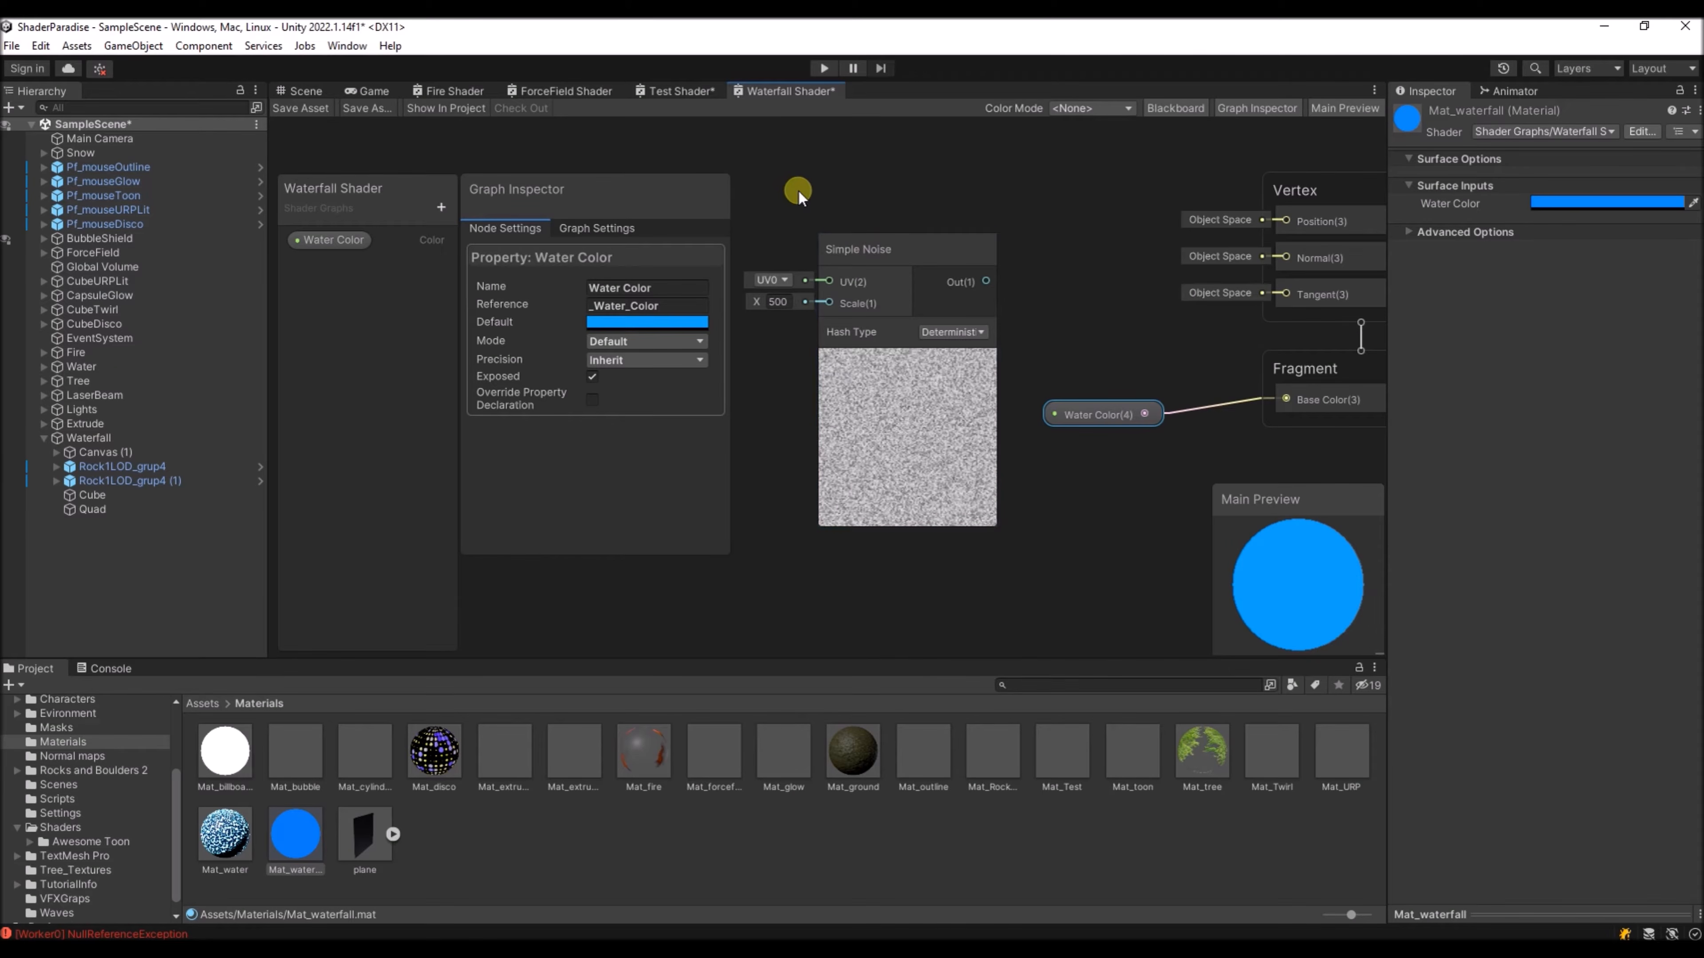
drag(845, 238, 856, 201)
- Connect the Simple Noise output to the fragment Base Color, save the shader asset and check the quad in the scene
middle_drag(1194, 374, 1091, 298)
drag(901, 179, 1183, 380)
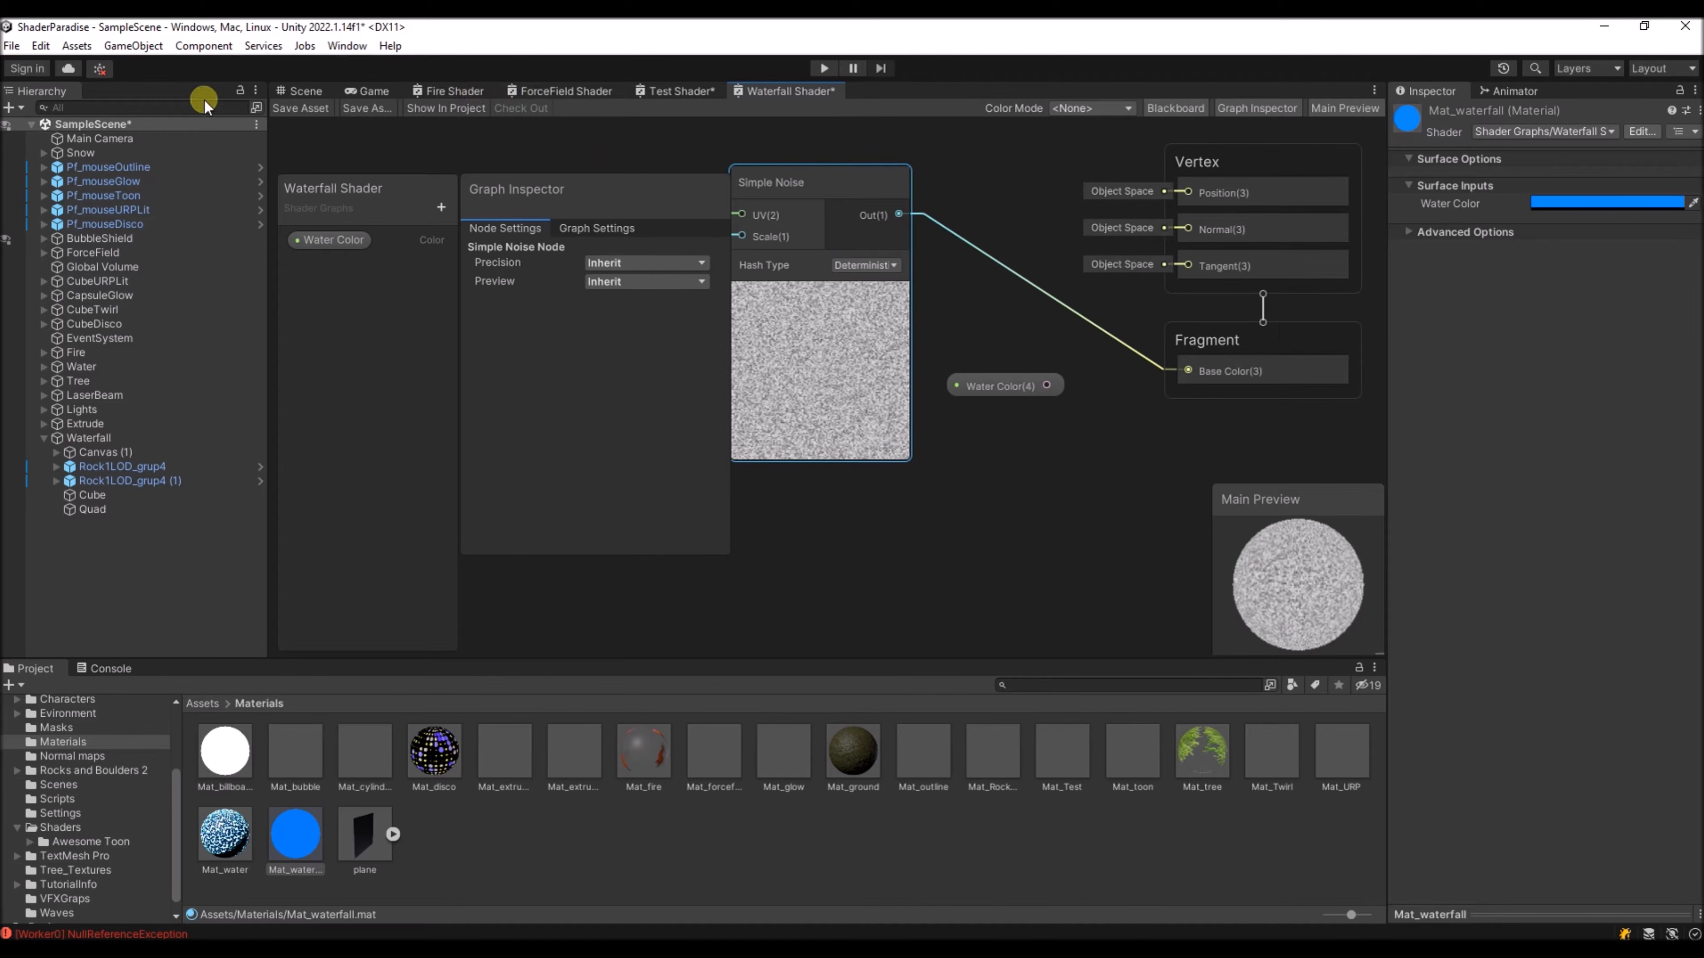
click(296, 110)
click(310, 93)
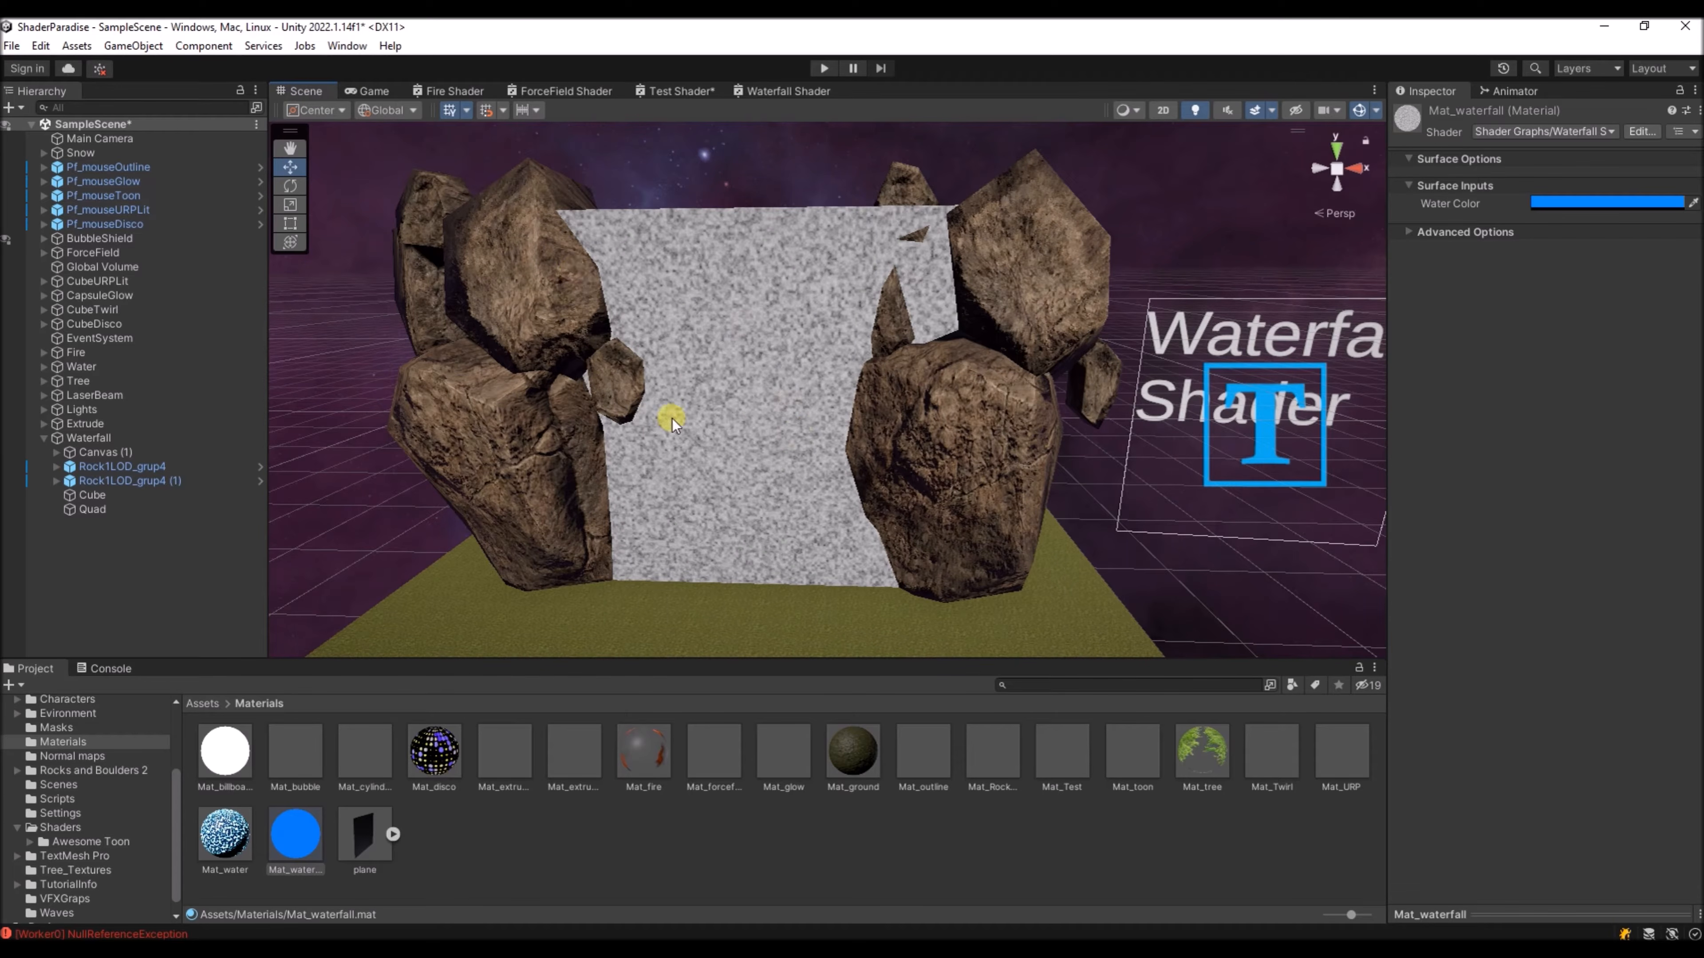
- Create an Add node with Simple Noise feeding A and Water Color feeding B, and arrange these nodes below the noise
click(779, 91)
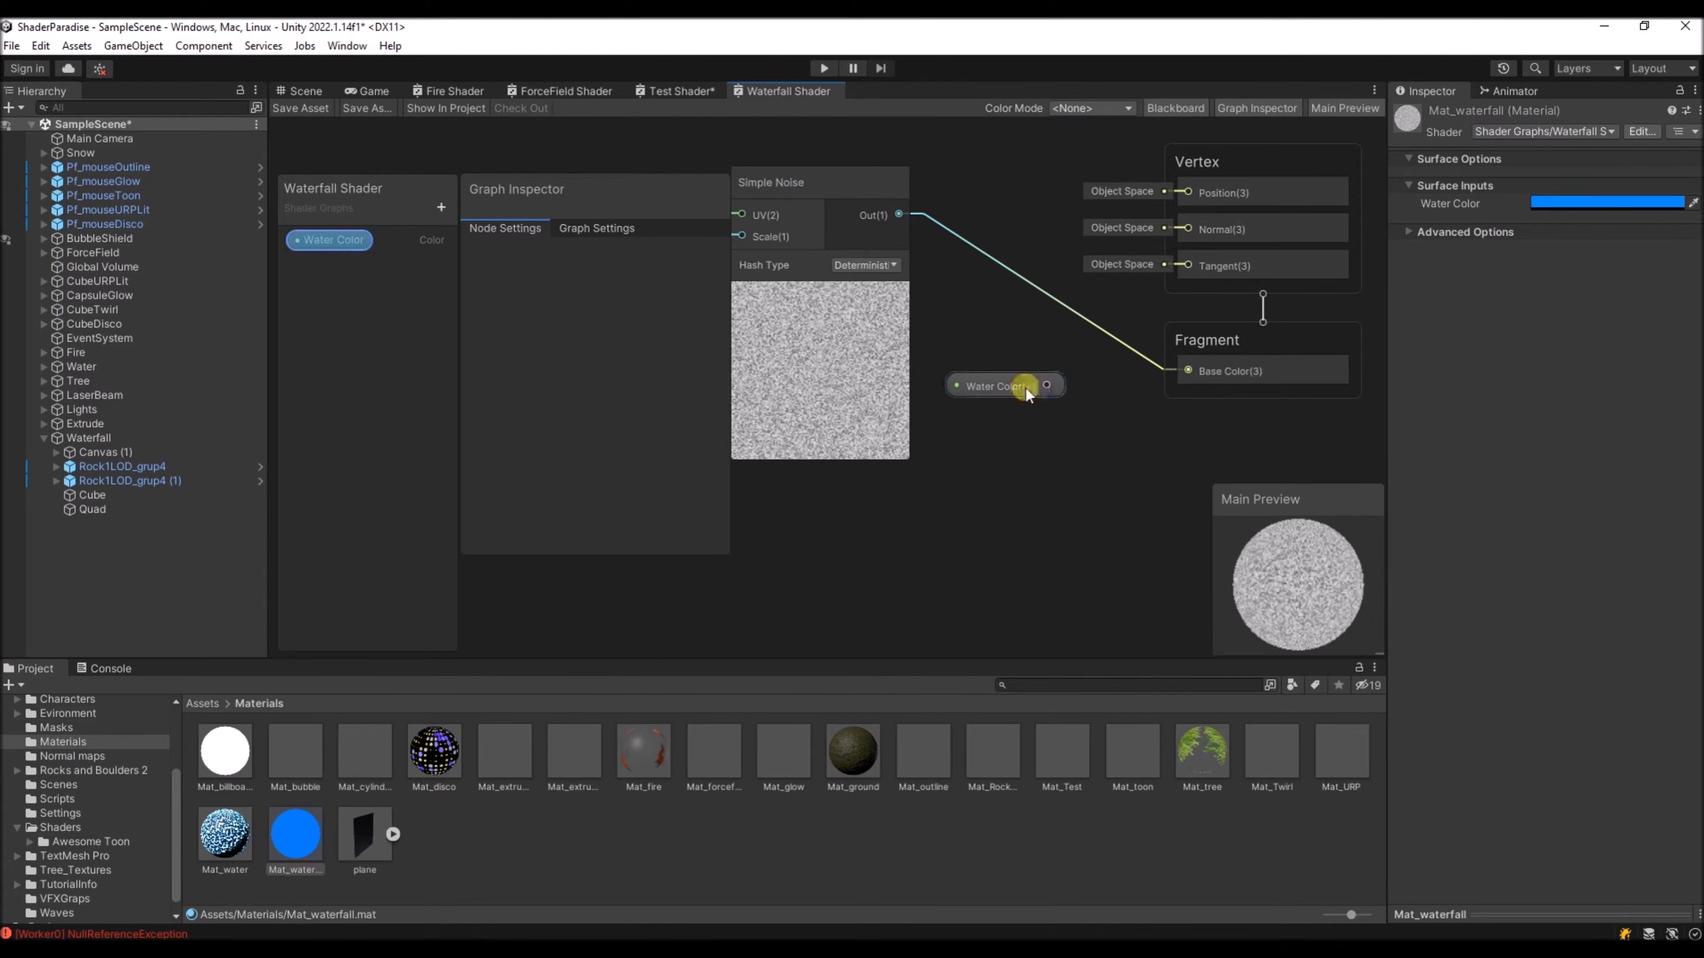
middle_drag(975, 321, 1000, 328)
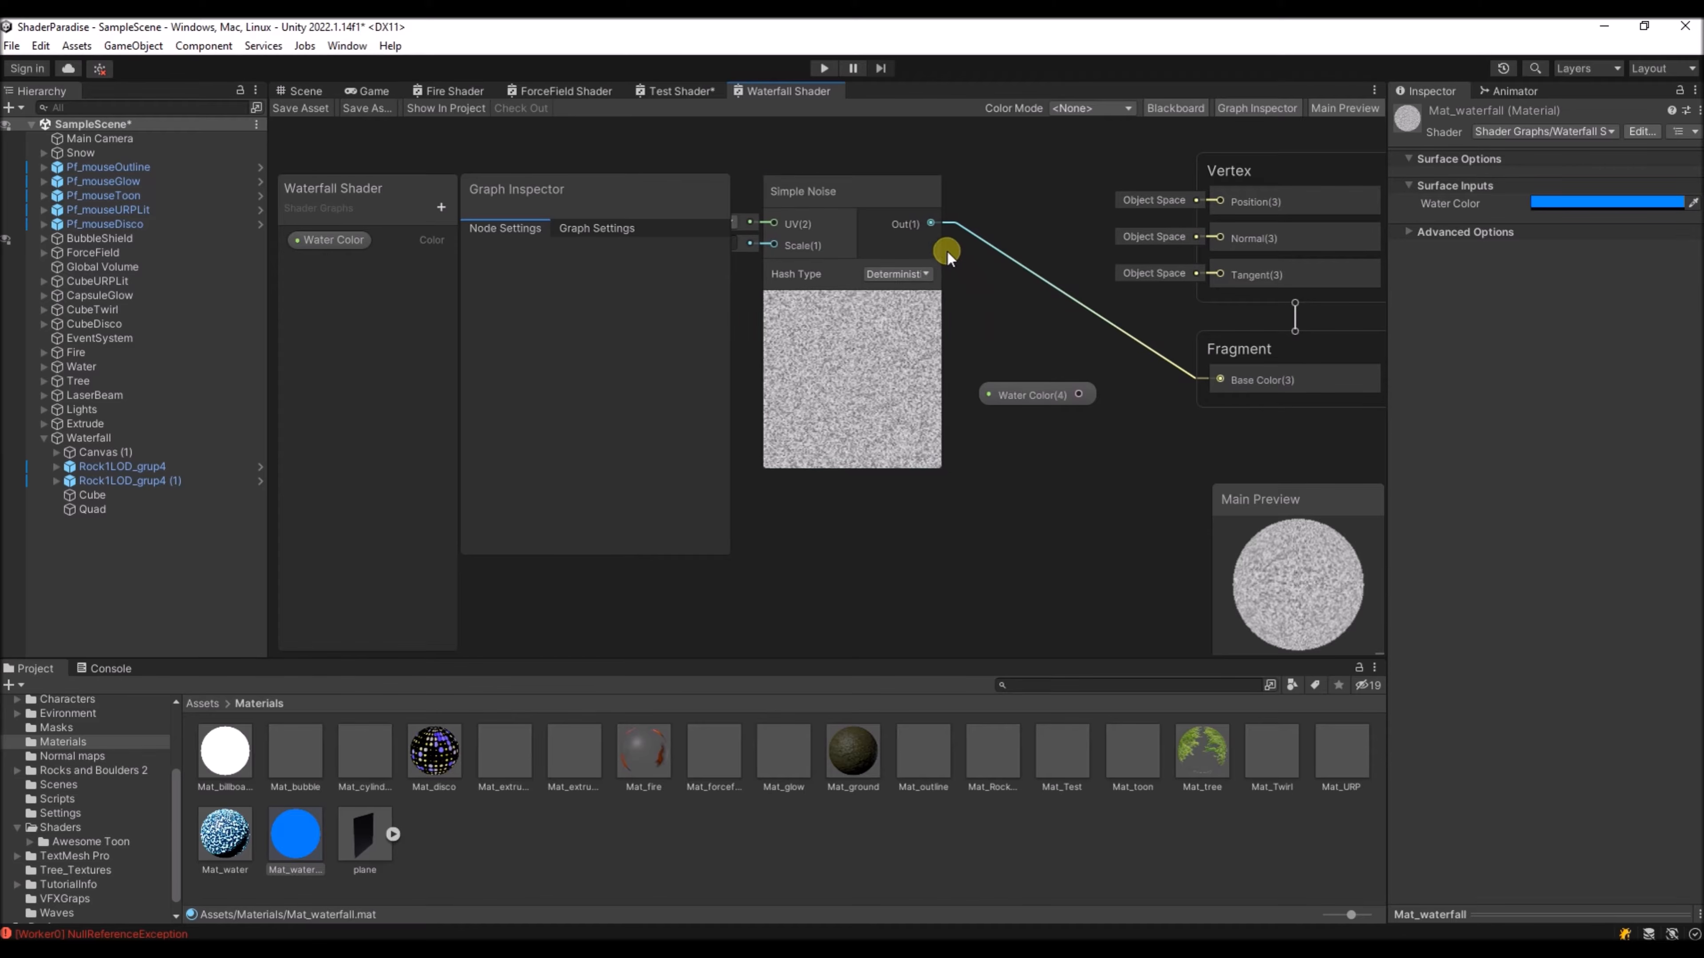
drag(934, 222, 1078, 324)
text(add)
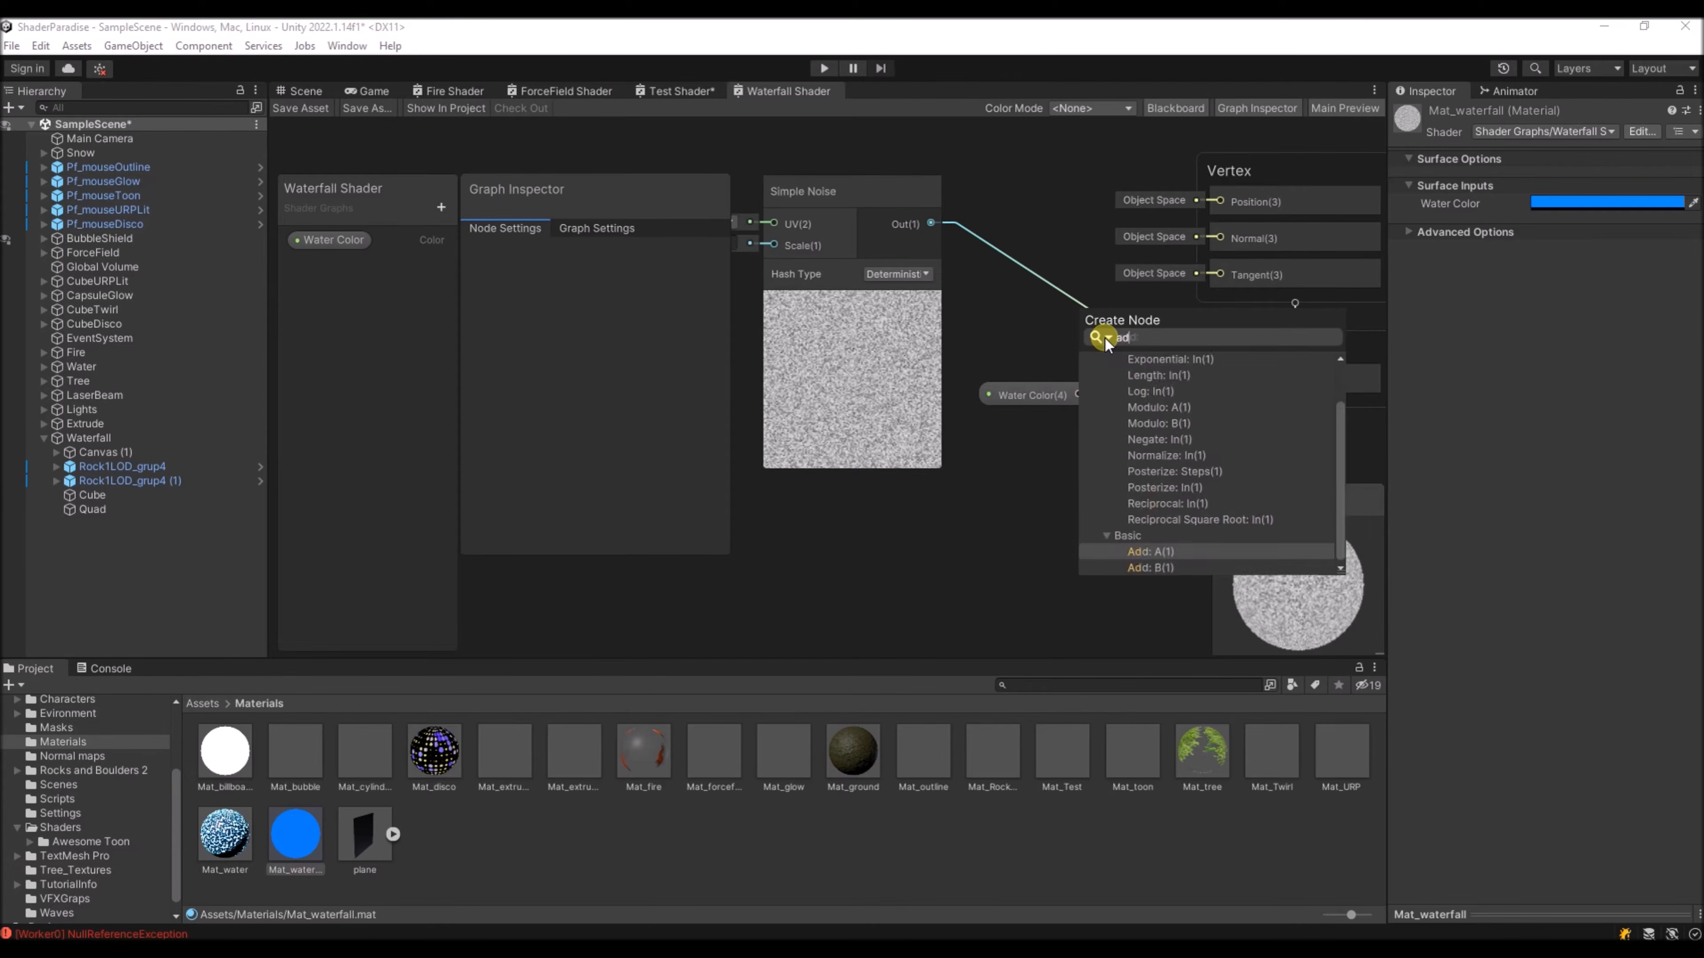
key(Return)
drag(1013, 390, 1080, 364)
drag(1124, 309, 1064, 389)
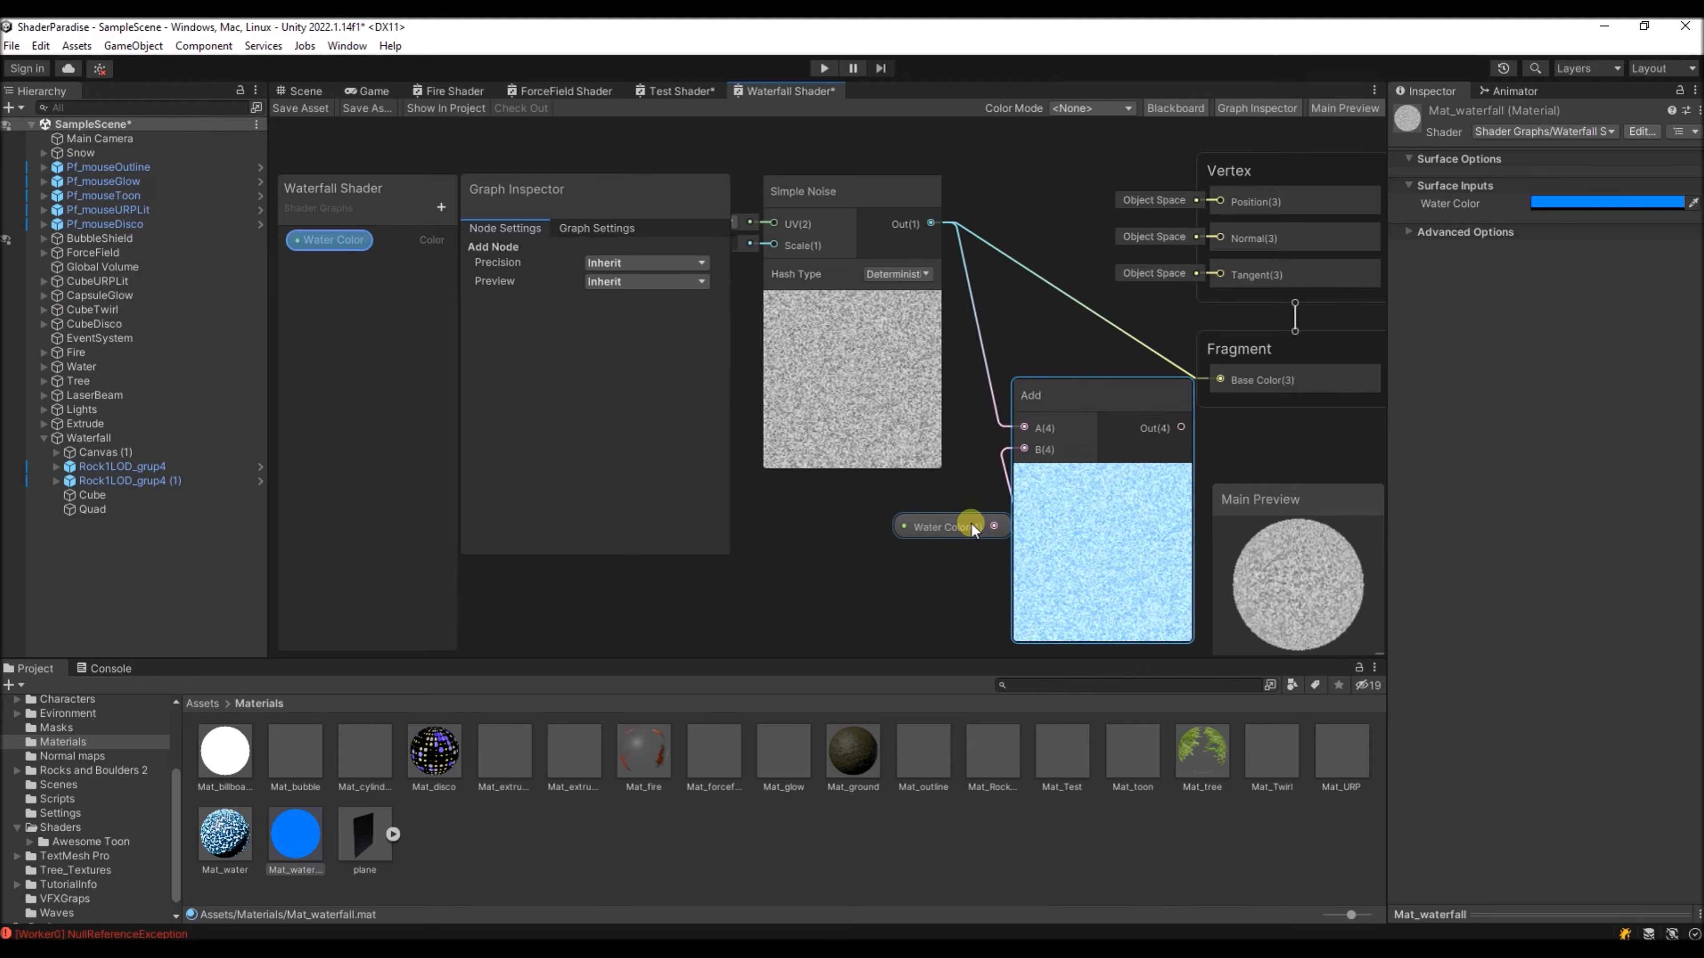
drag(972, 524, 901, 533)
drag(1061, 397, 1012, 433)
drag(885, 535, 847, 529)
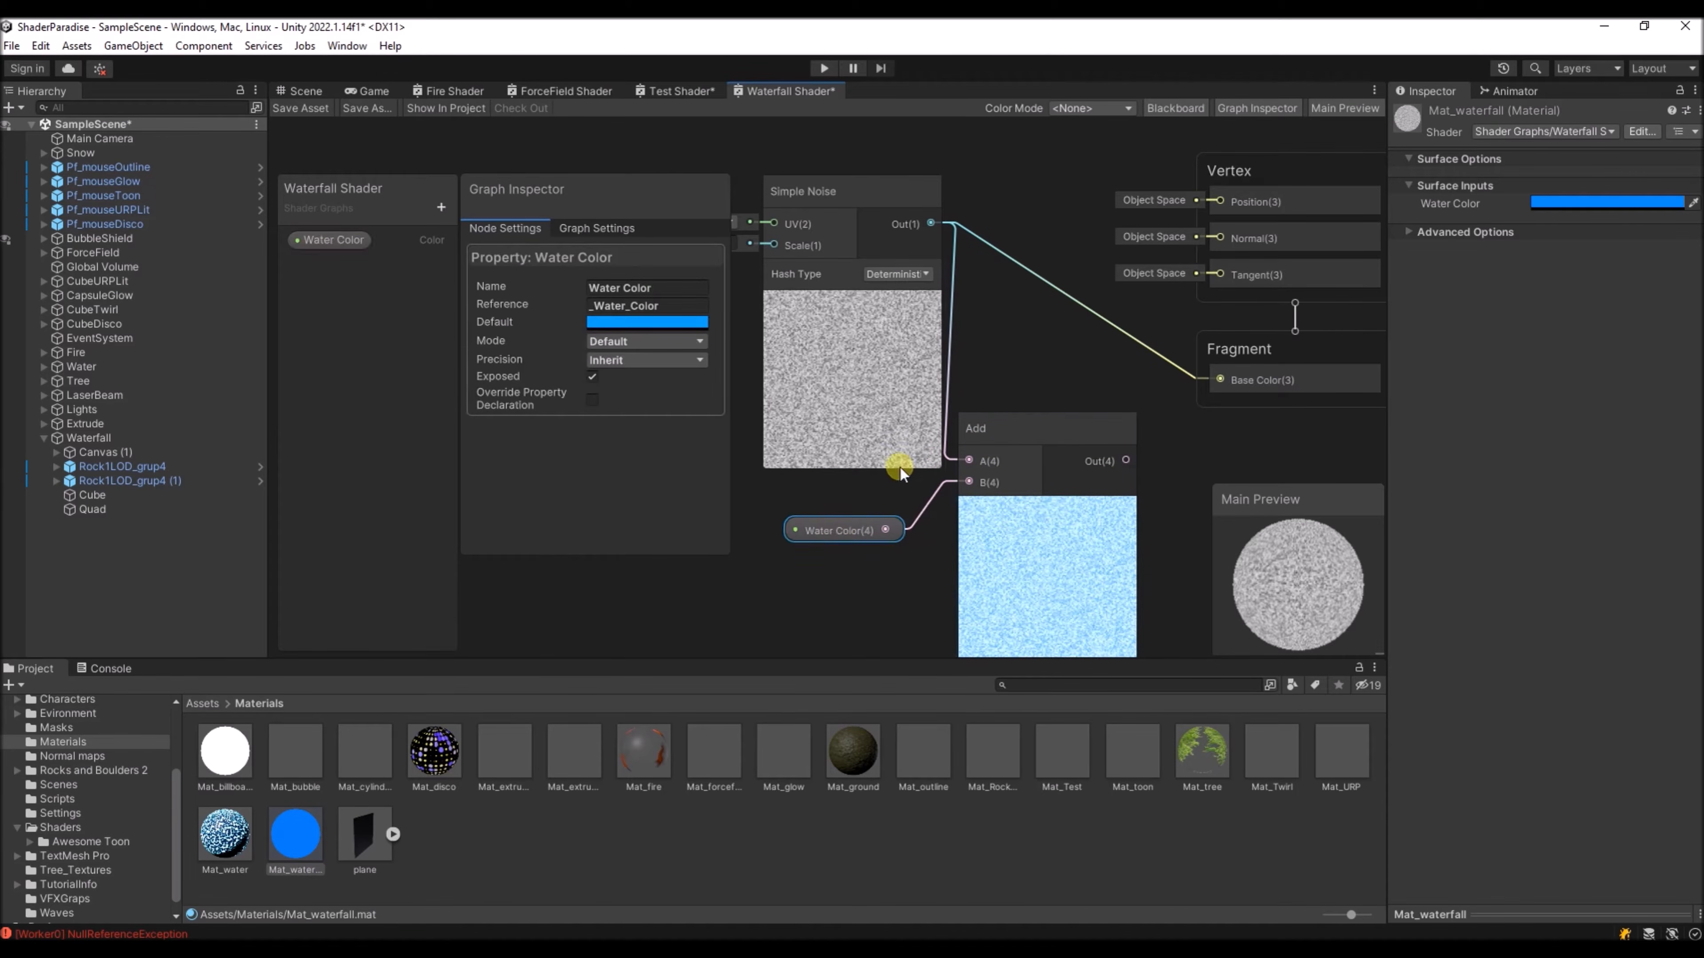
- Connect the Add output to the fragment Base Color, save the shader asset and check the quad in the scene
drag(1125, 460, 1219, 380)
middle_drag(1239, 452, 1203, 447)
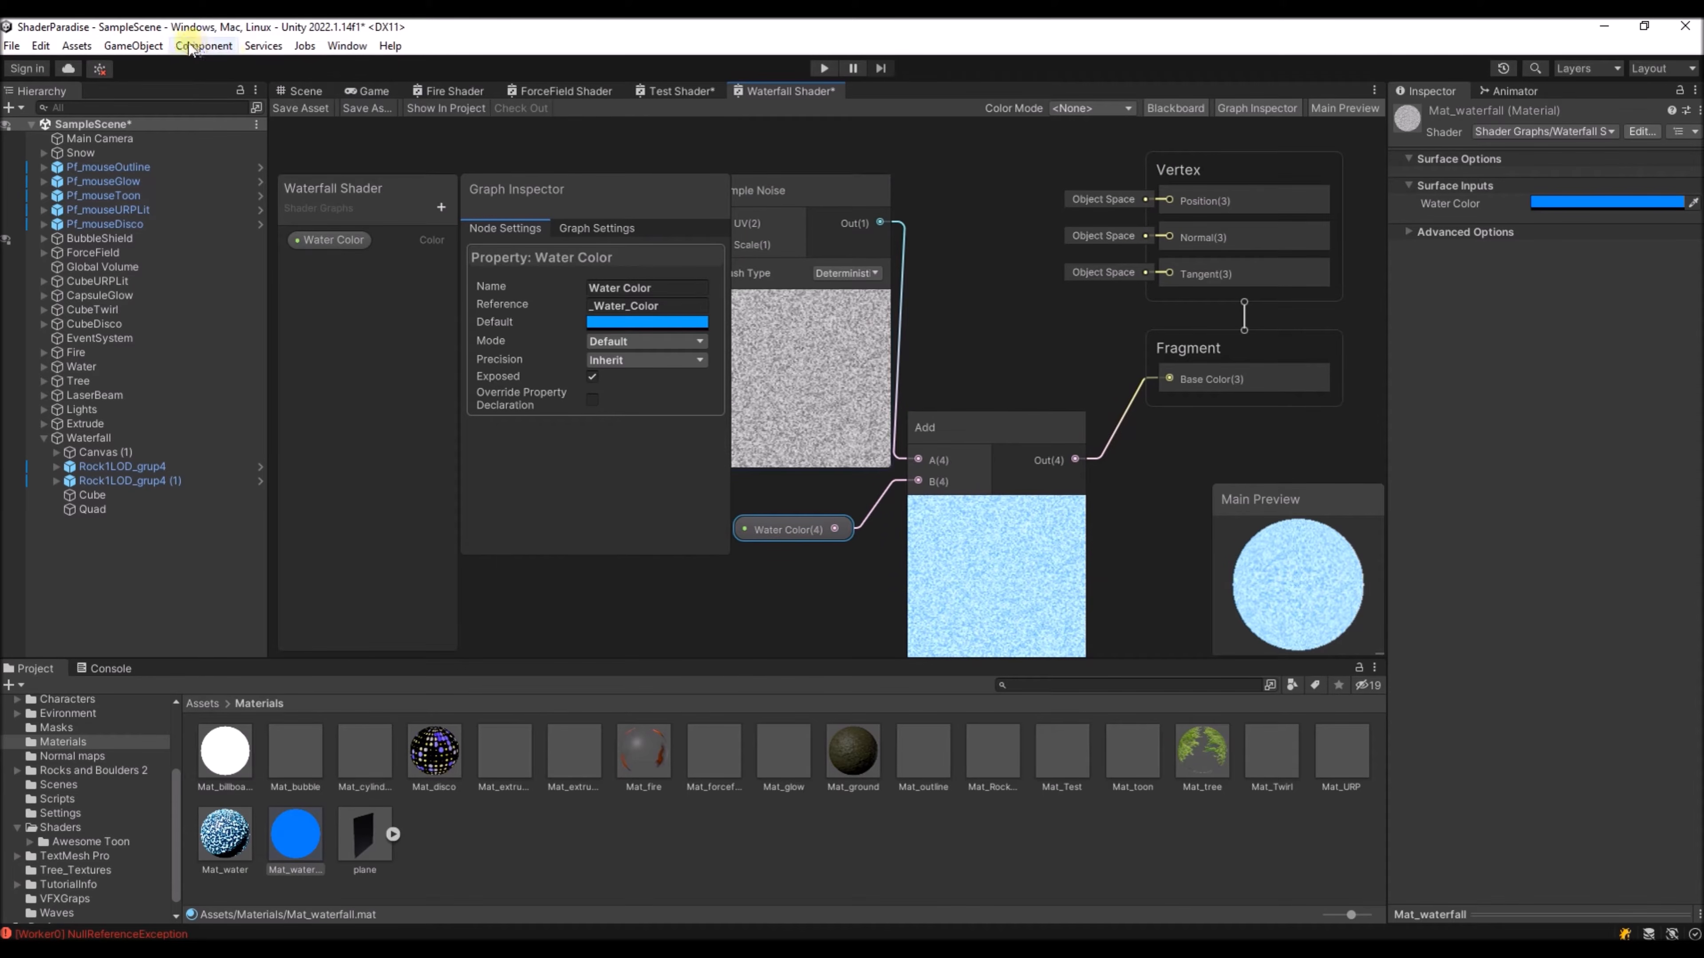
click(294, 109)
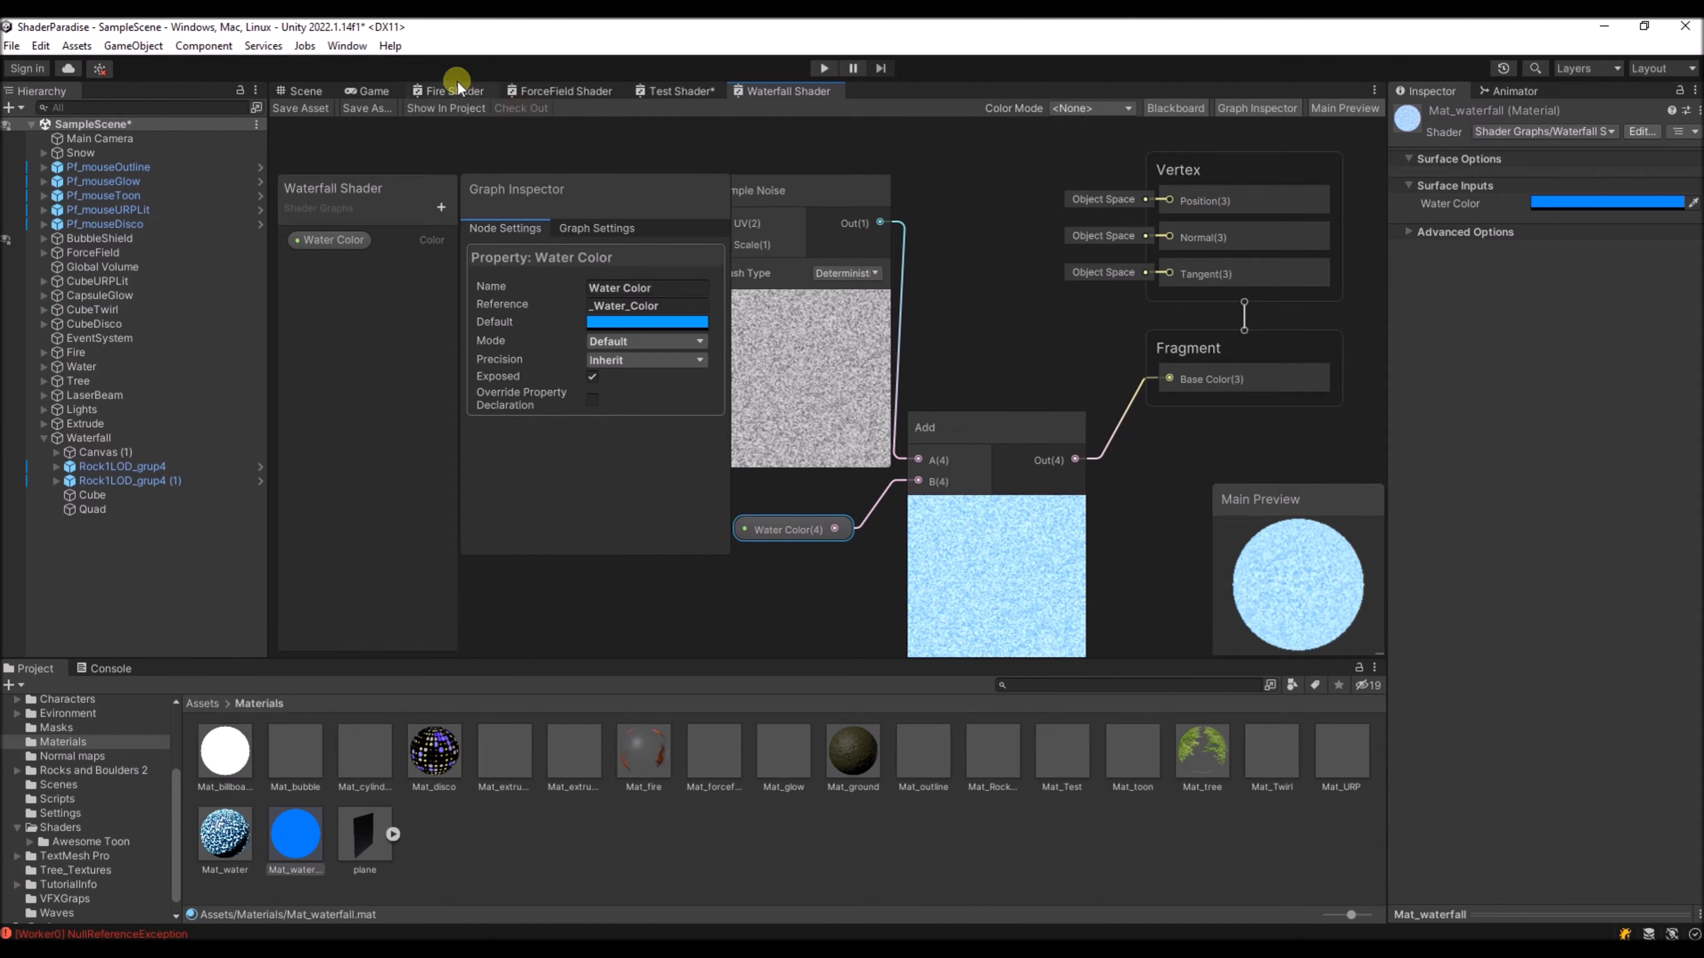
click(305, 90)
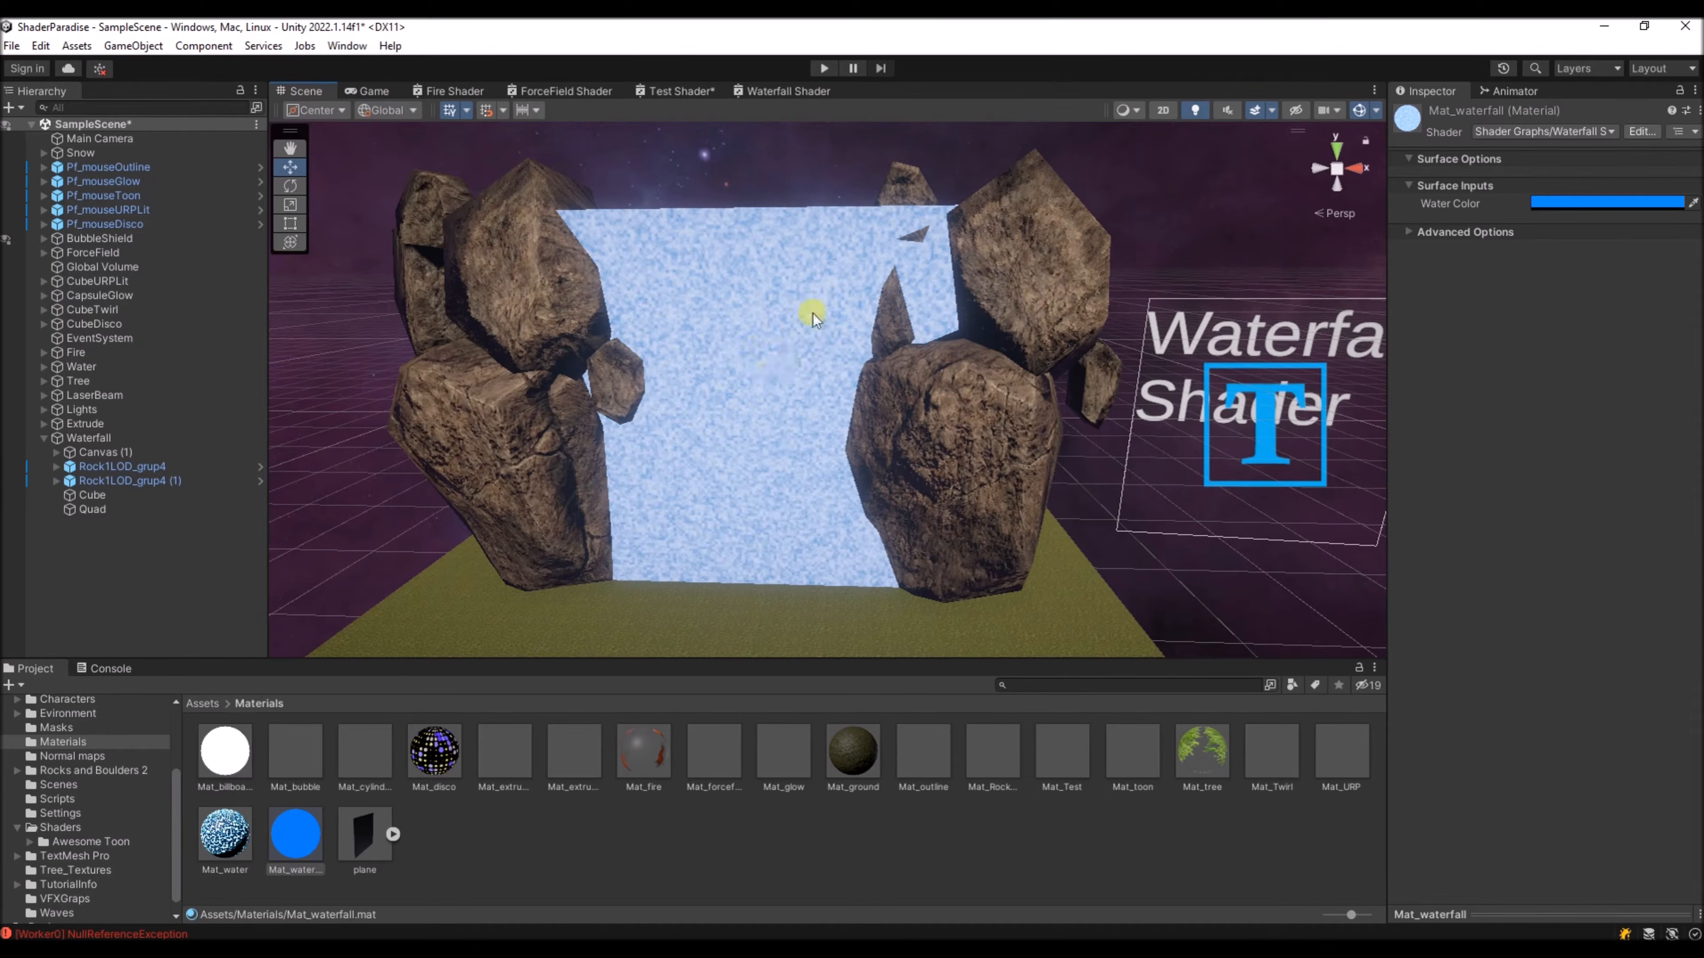
- Add a Time node to the Waterfall Shader graph in the free space before the Simple Noise node
click(783, 89)
middle_drag(1107, 365, 1217, 299)
drag(1068, 354, 1093, 355)
middle_drag(1092, 243, 1140, 331)
middle_drag(810, 332, 1096, 310)
middle_drag(835, 275, 816, 325)
right_click(809, 324)
click(872, 335)
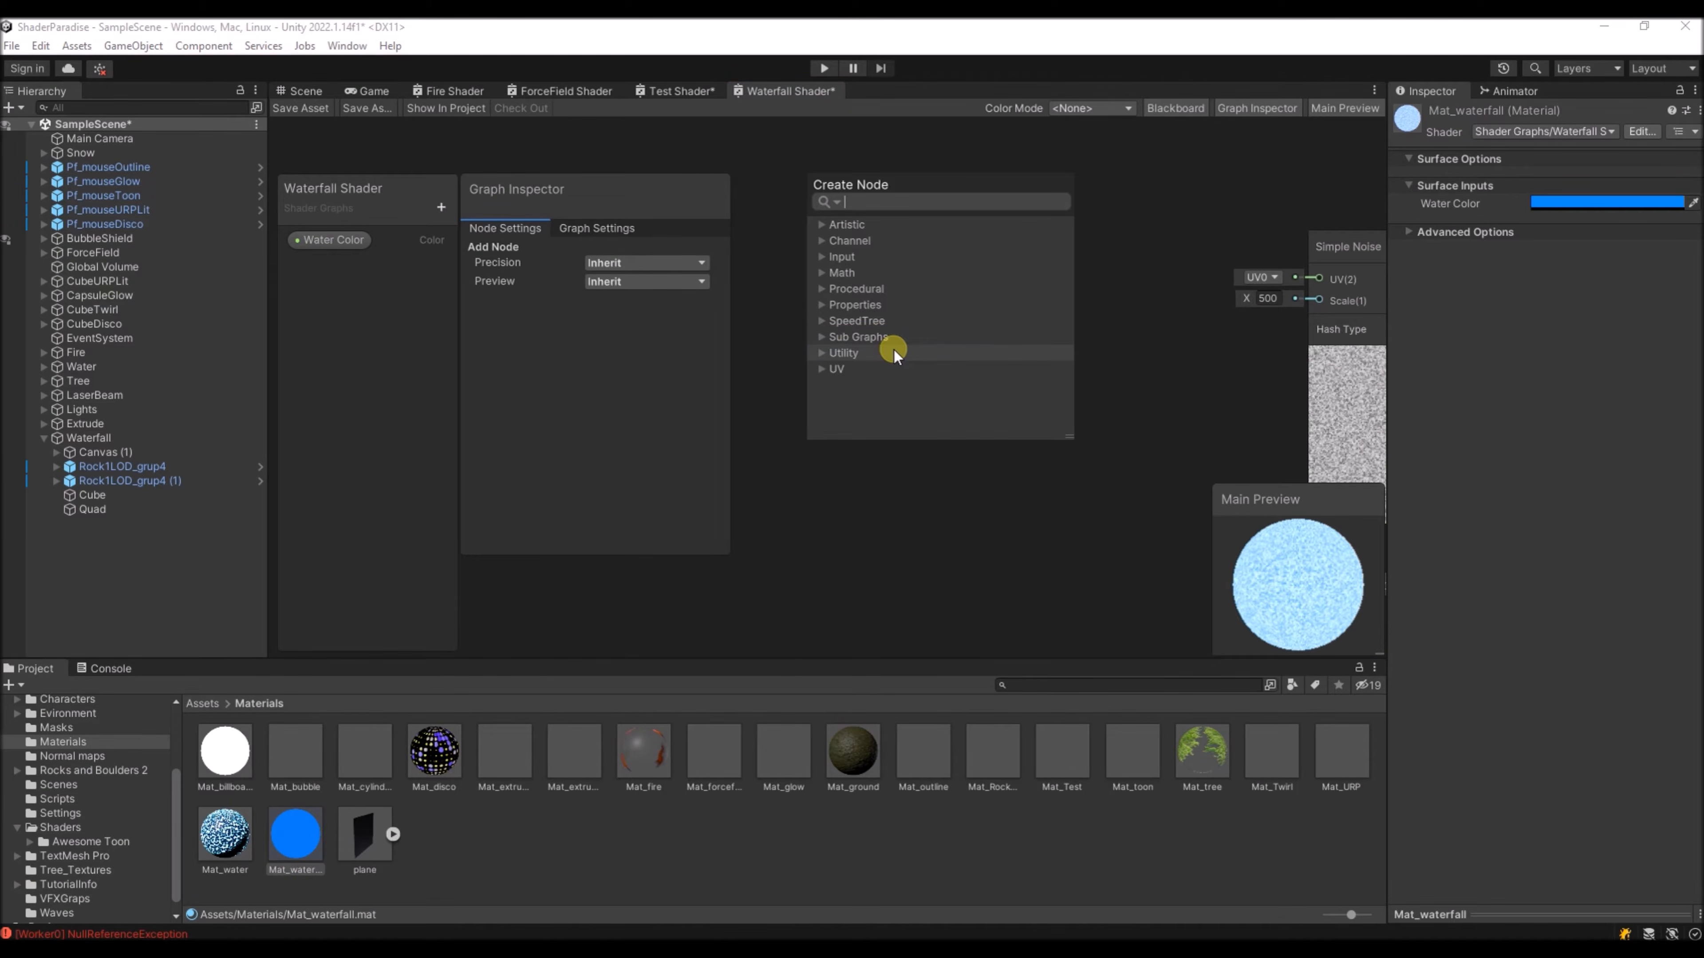
text(time)
key(Return)
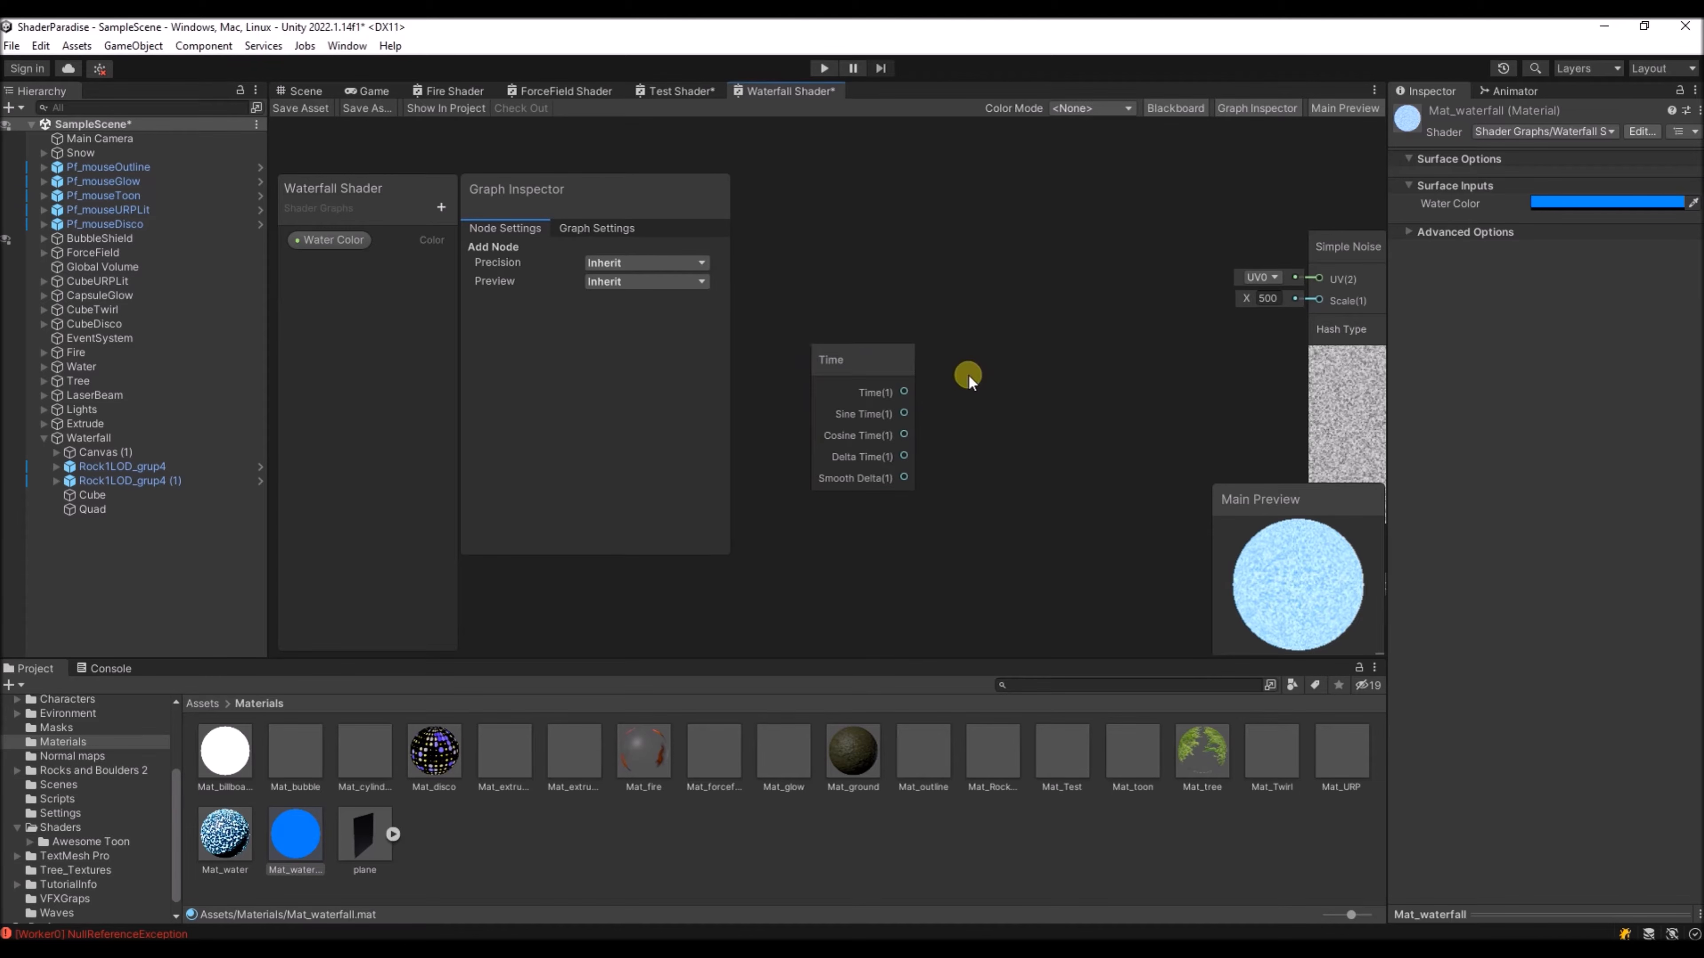
drag(842, 363, 776, 283)
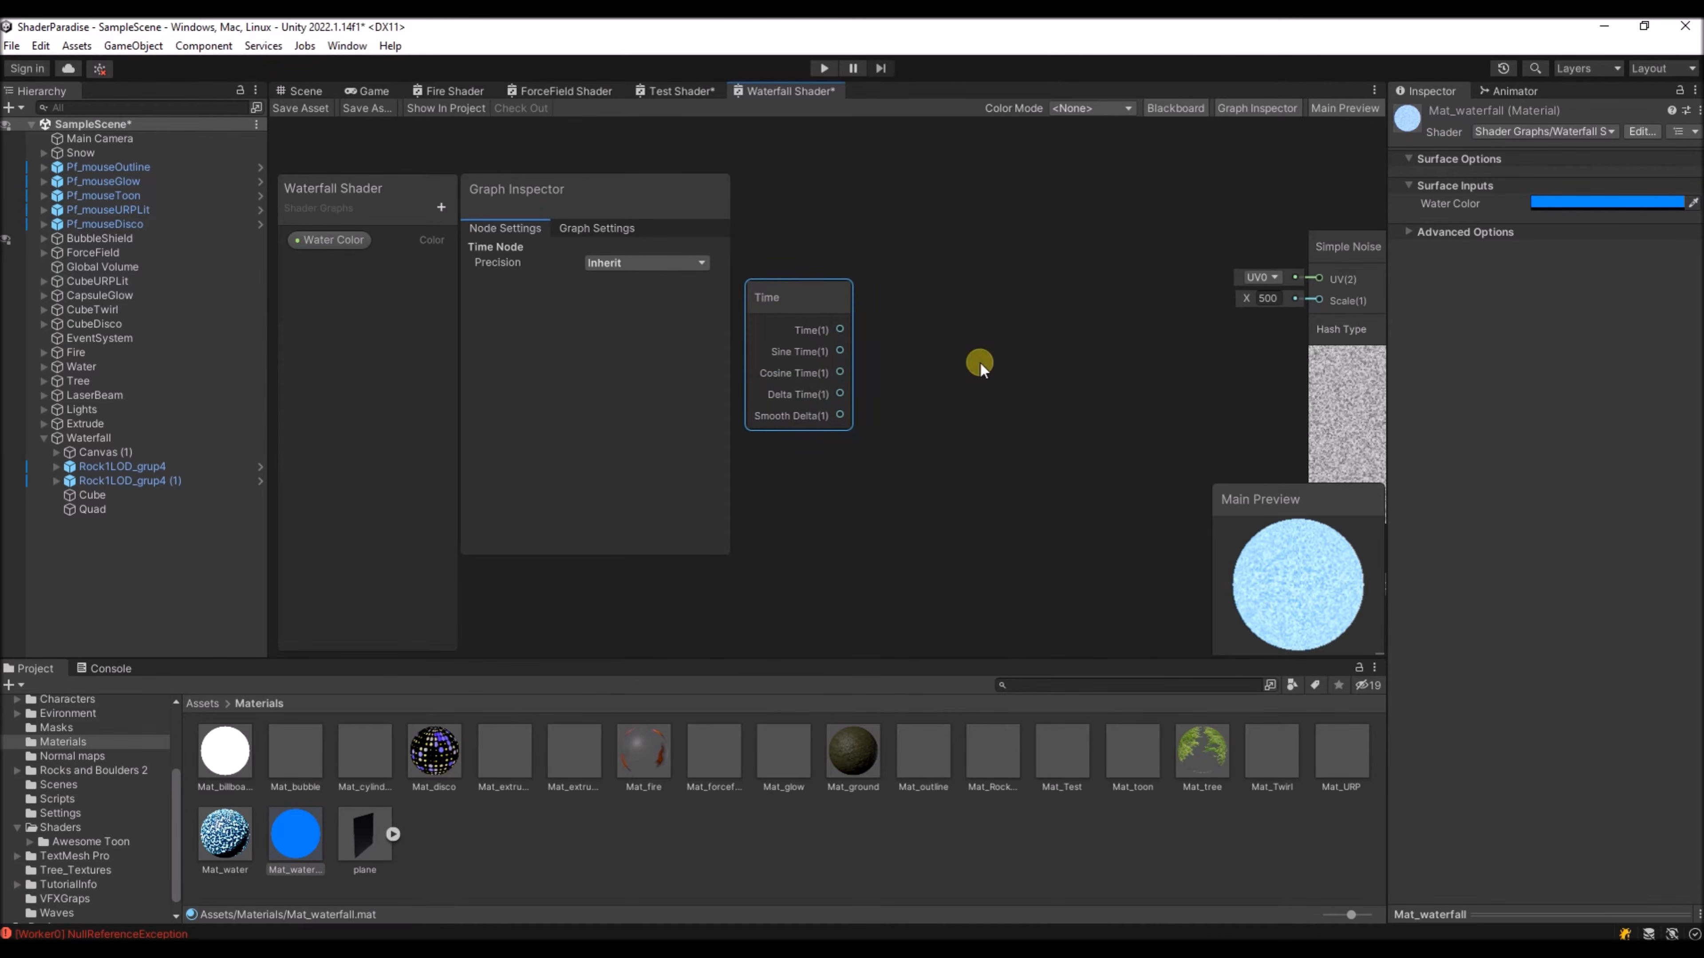
- Add a Float property named FoamSpeed with a default of 1 and place its node below the Time node
middle_drag(899, 351, 991, 331)
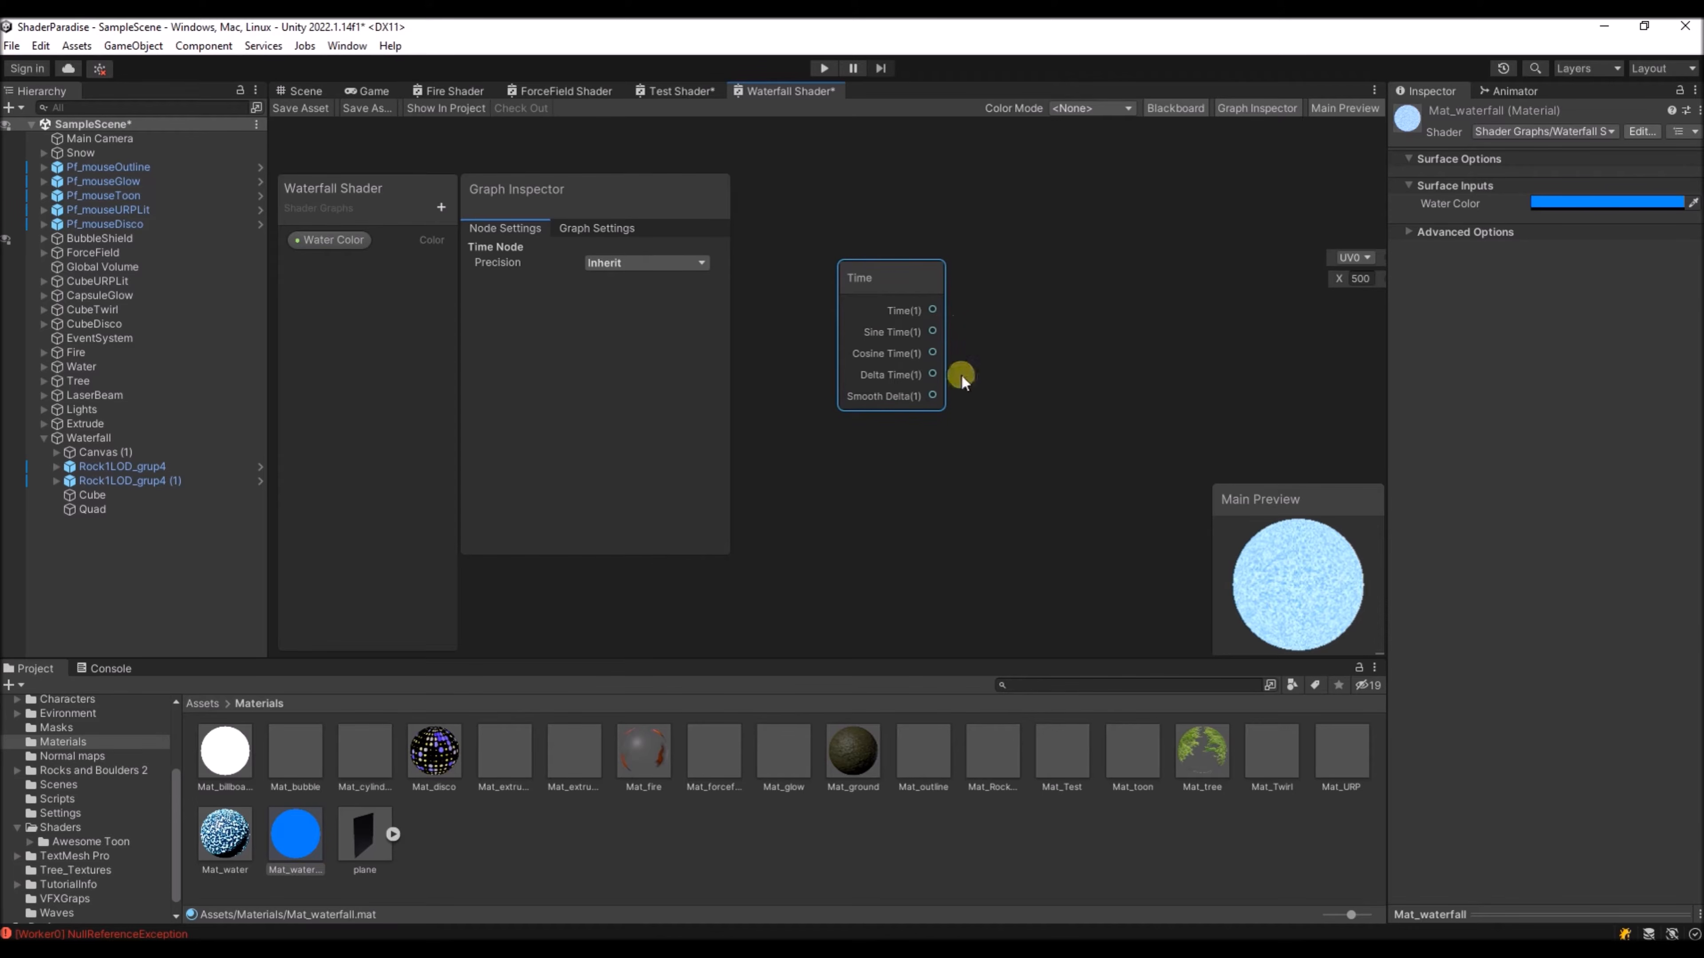
middle_drag(897, 491, 876, 485)
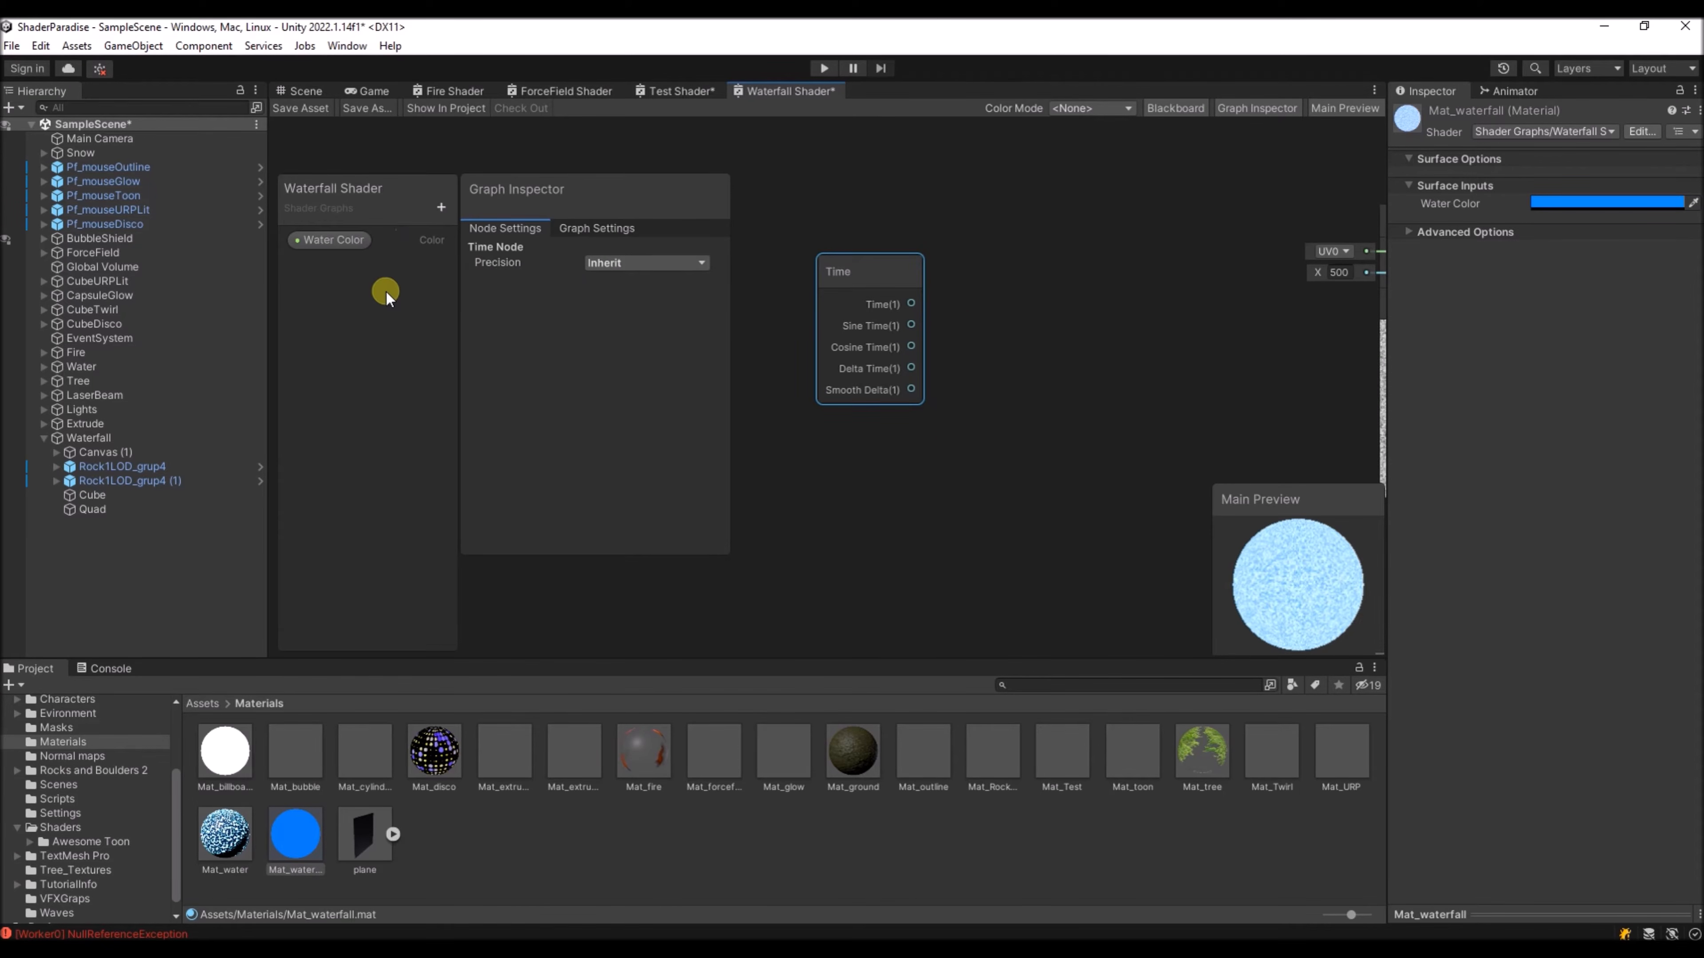
middle_drag(1126, 485, 1120, 491)
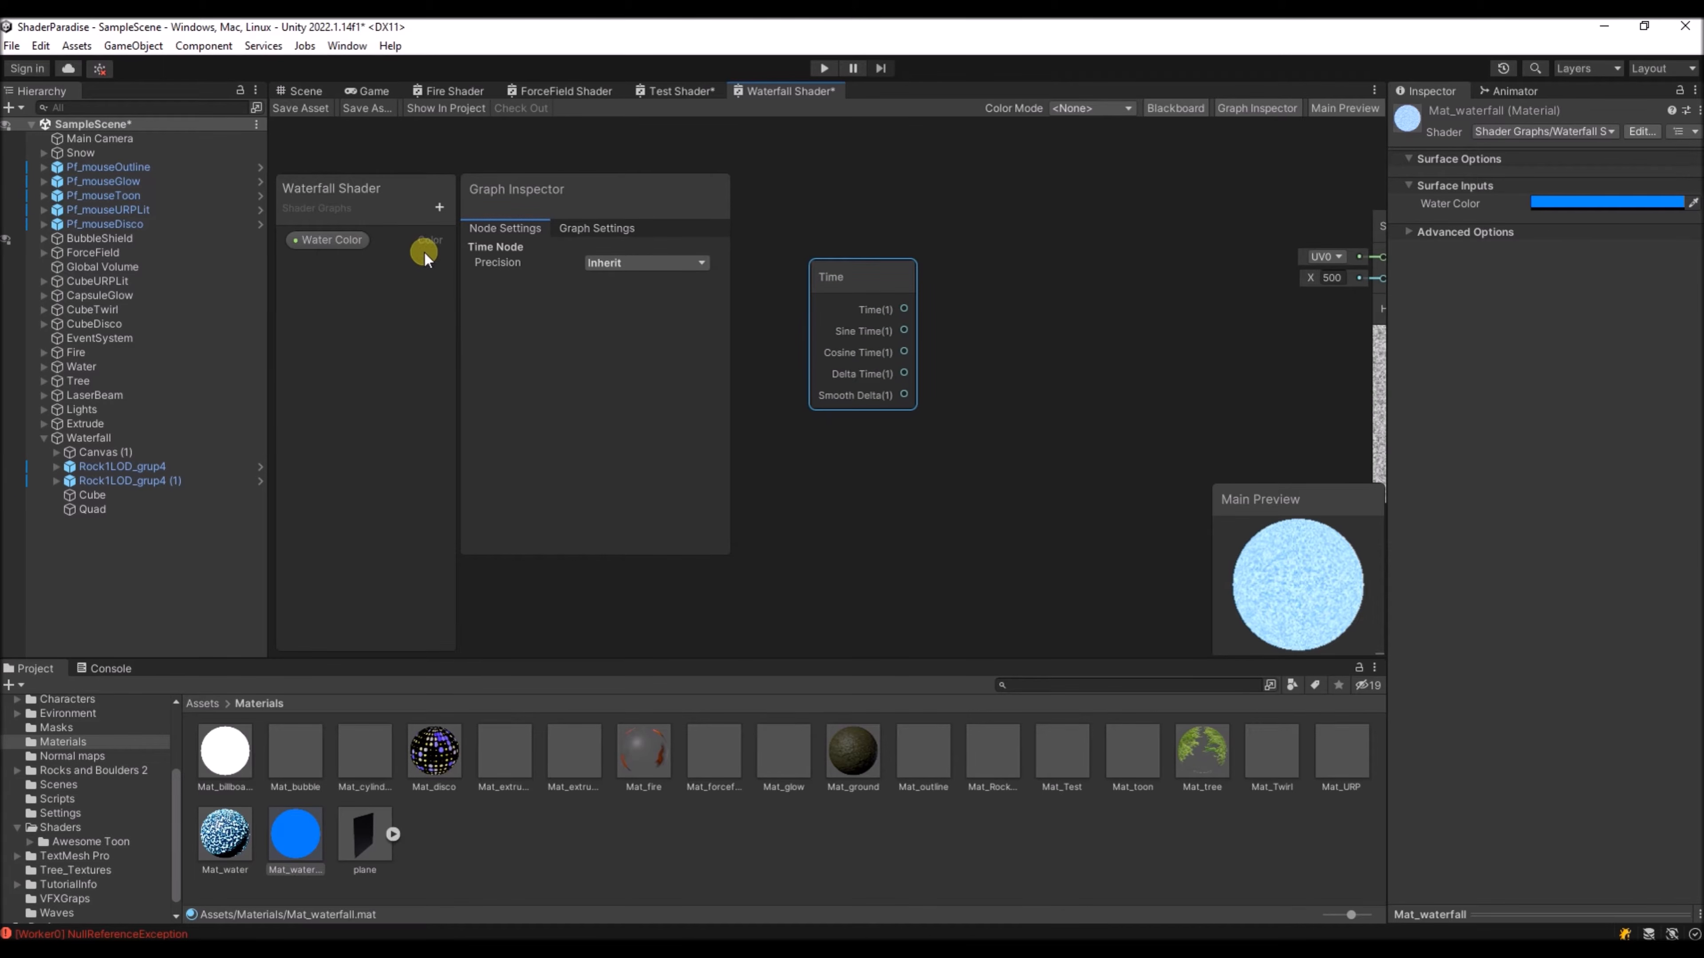
click(438, 207)
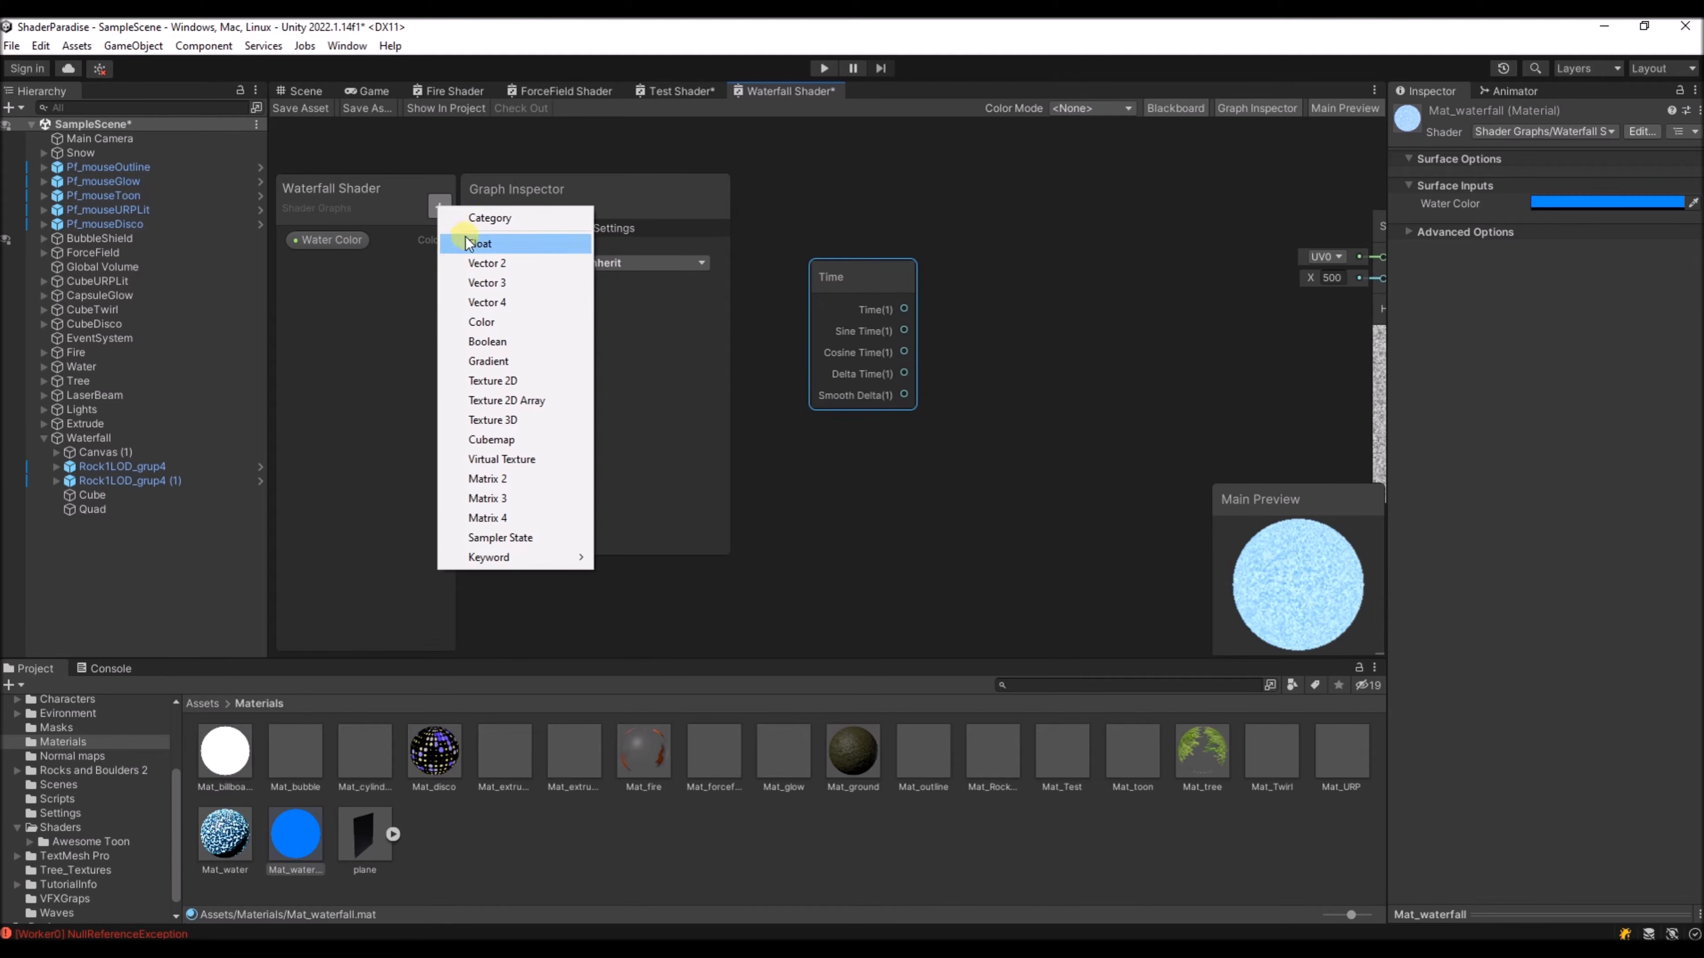
click(478, 243)
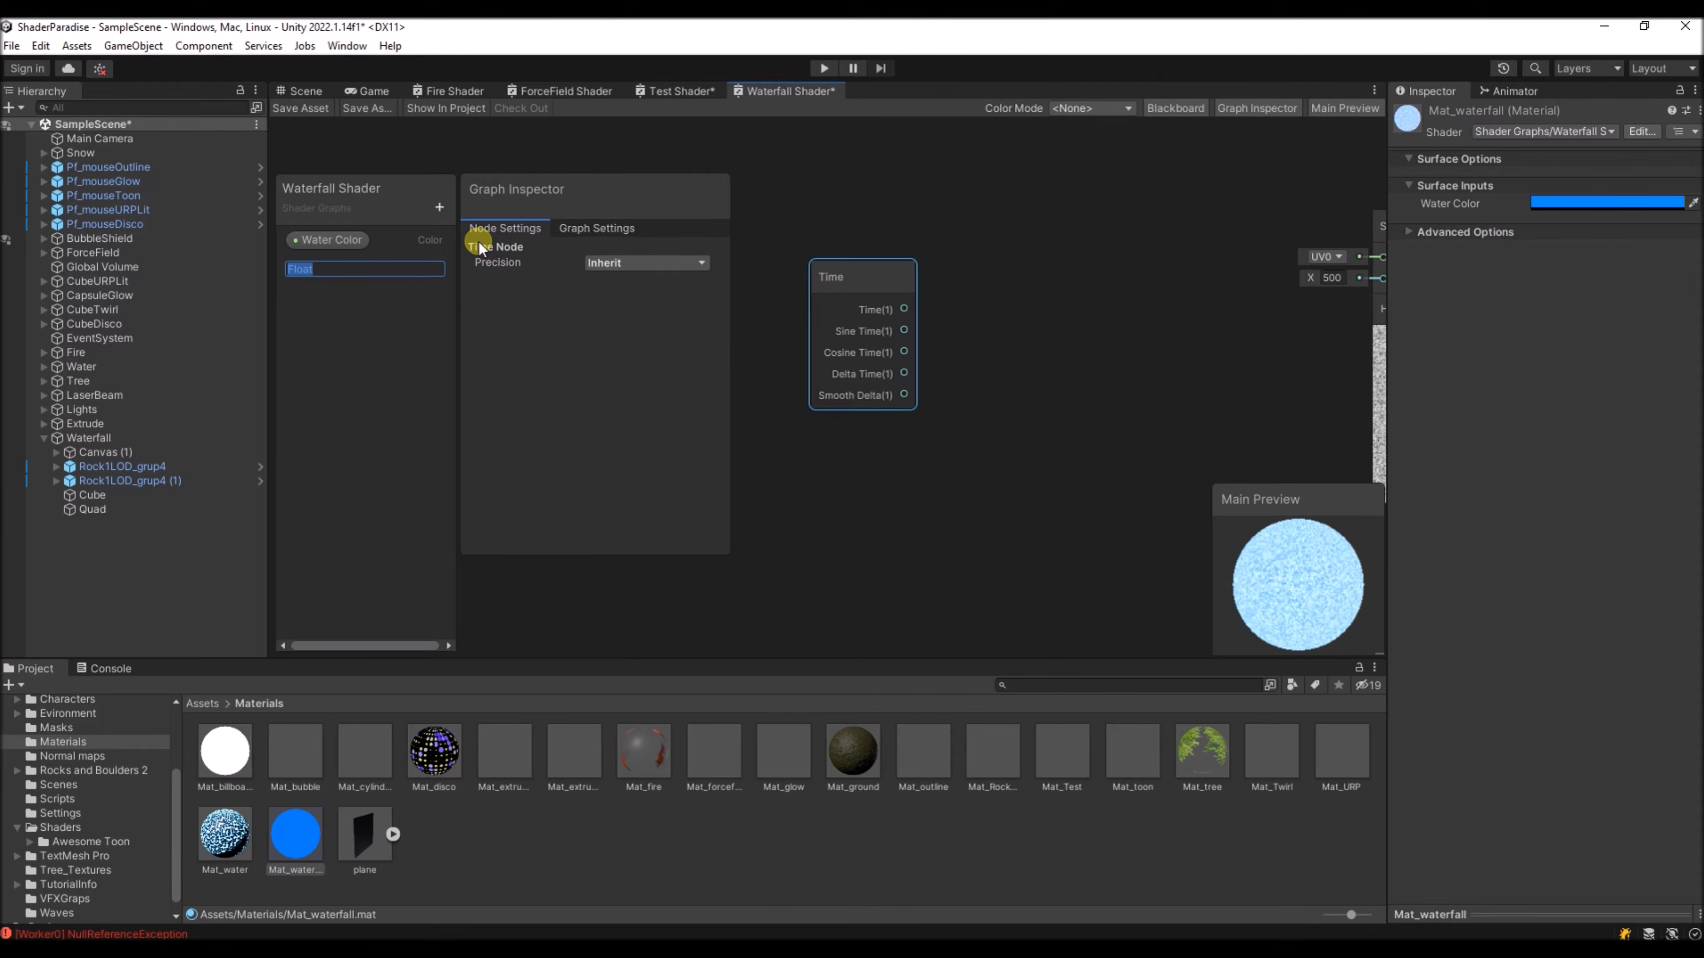
text(FoamSpeed)
key(Return)
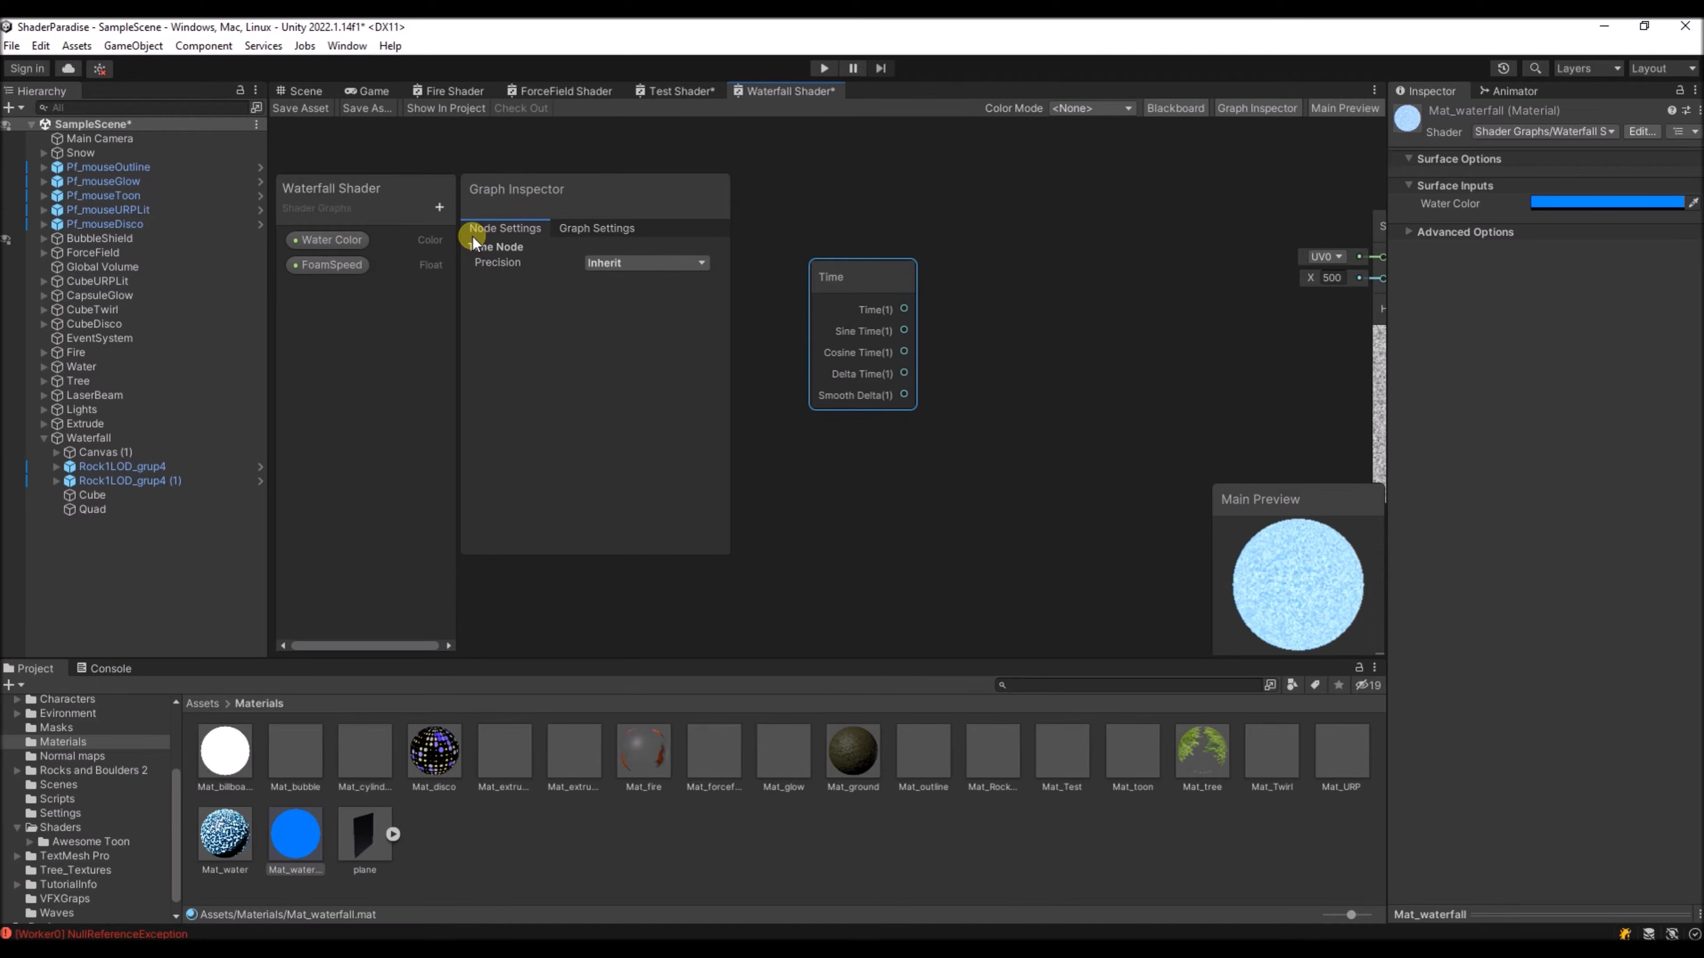
drag(348, 264, 843, 490)
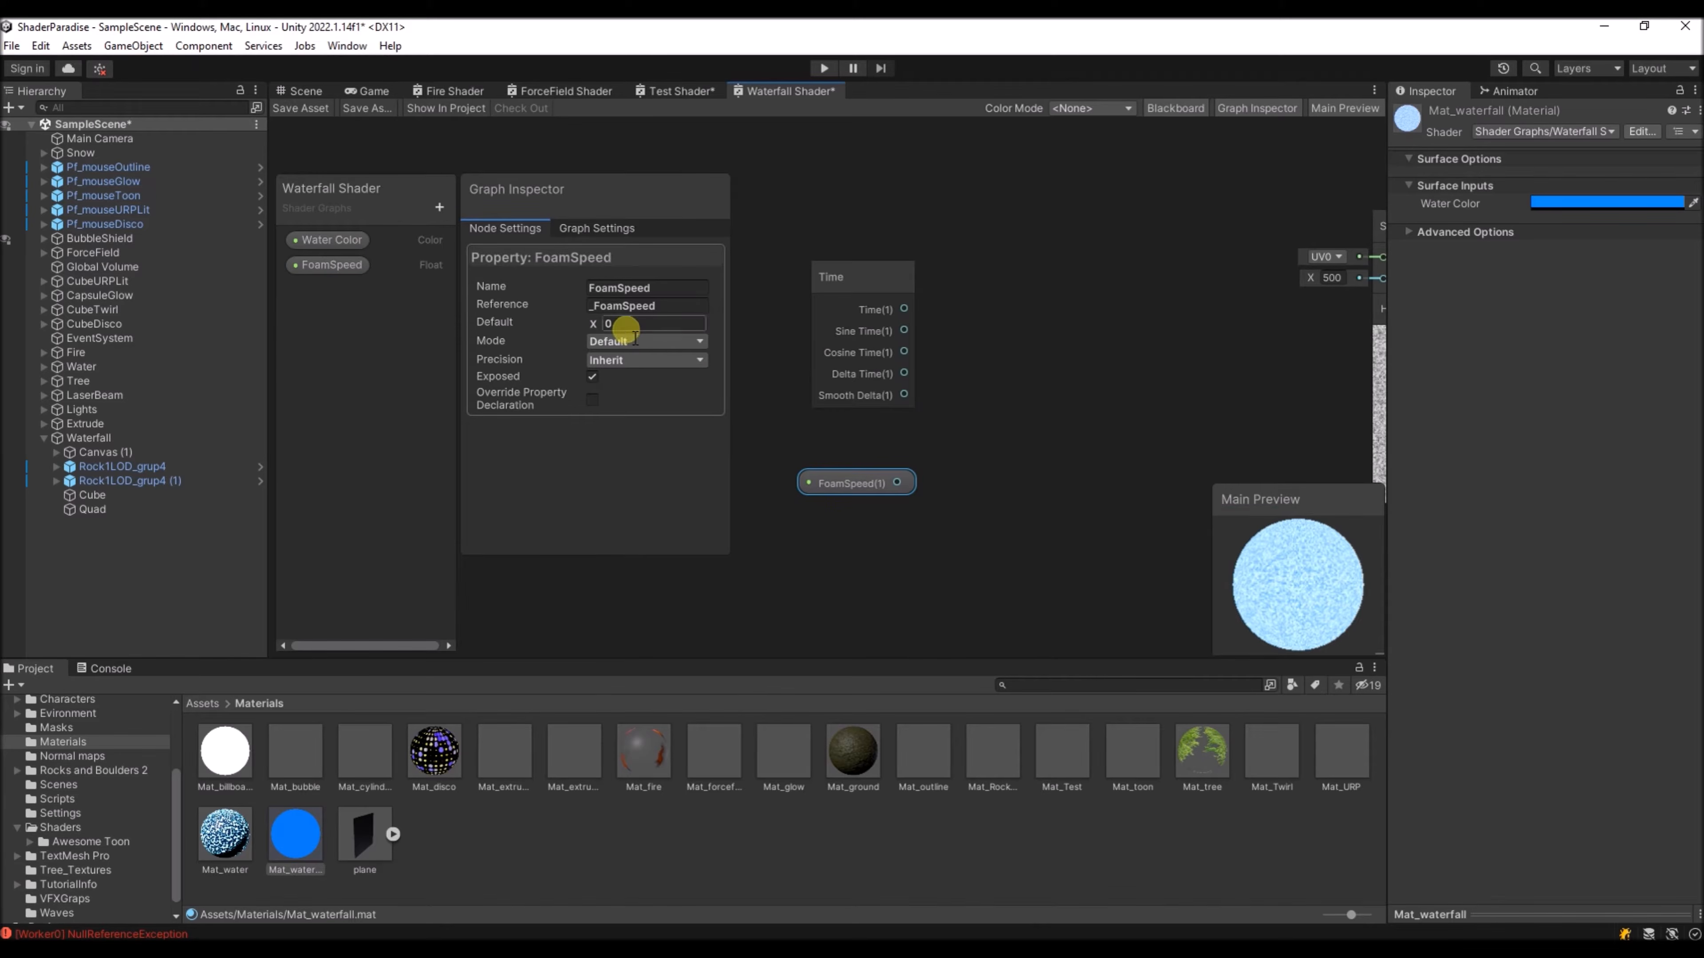
text(1)
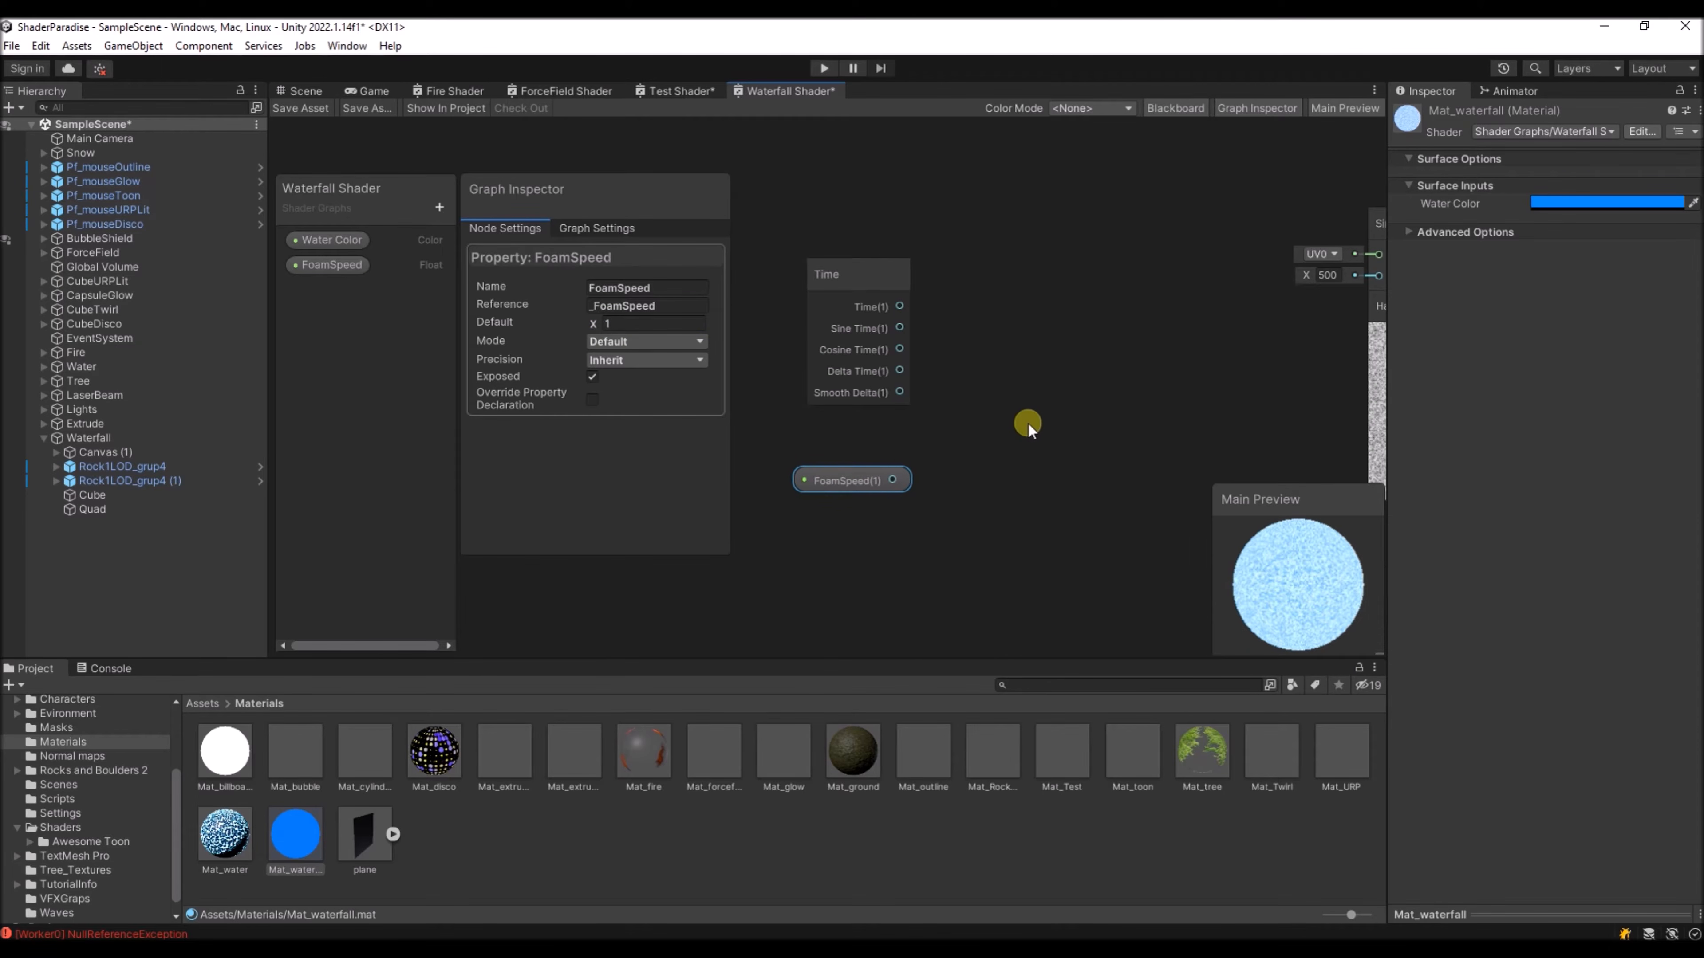
- Reposition the Simple Noise node and create a Vector 2 node whose Y input is fed by FoamSpeed
middle_drag(1137, 410, 1015, 415)
drag(1248, 383, 1235, 455)
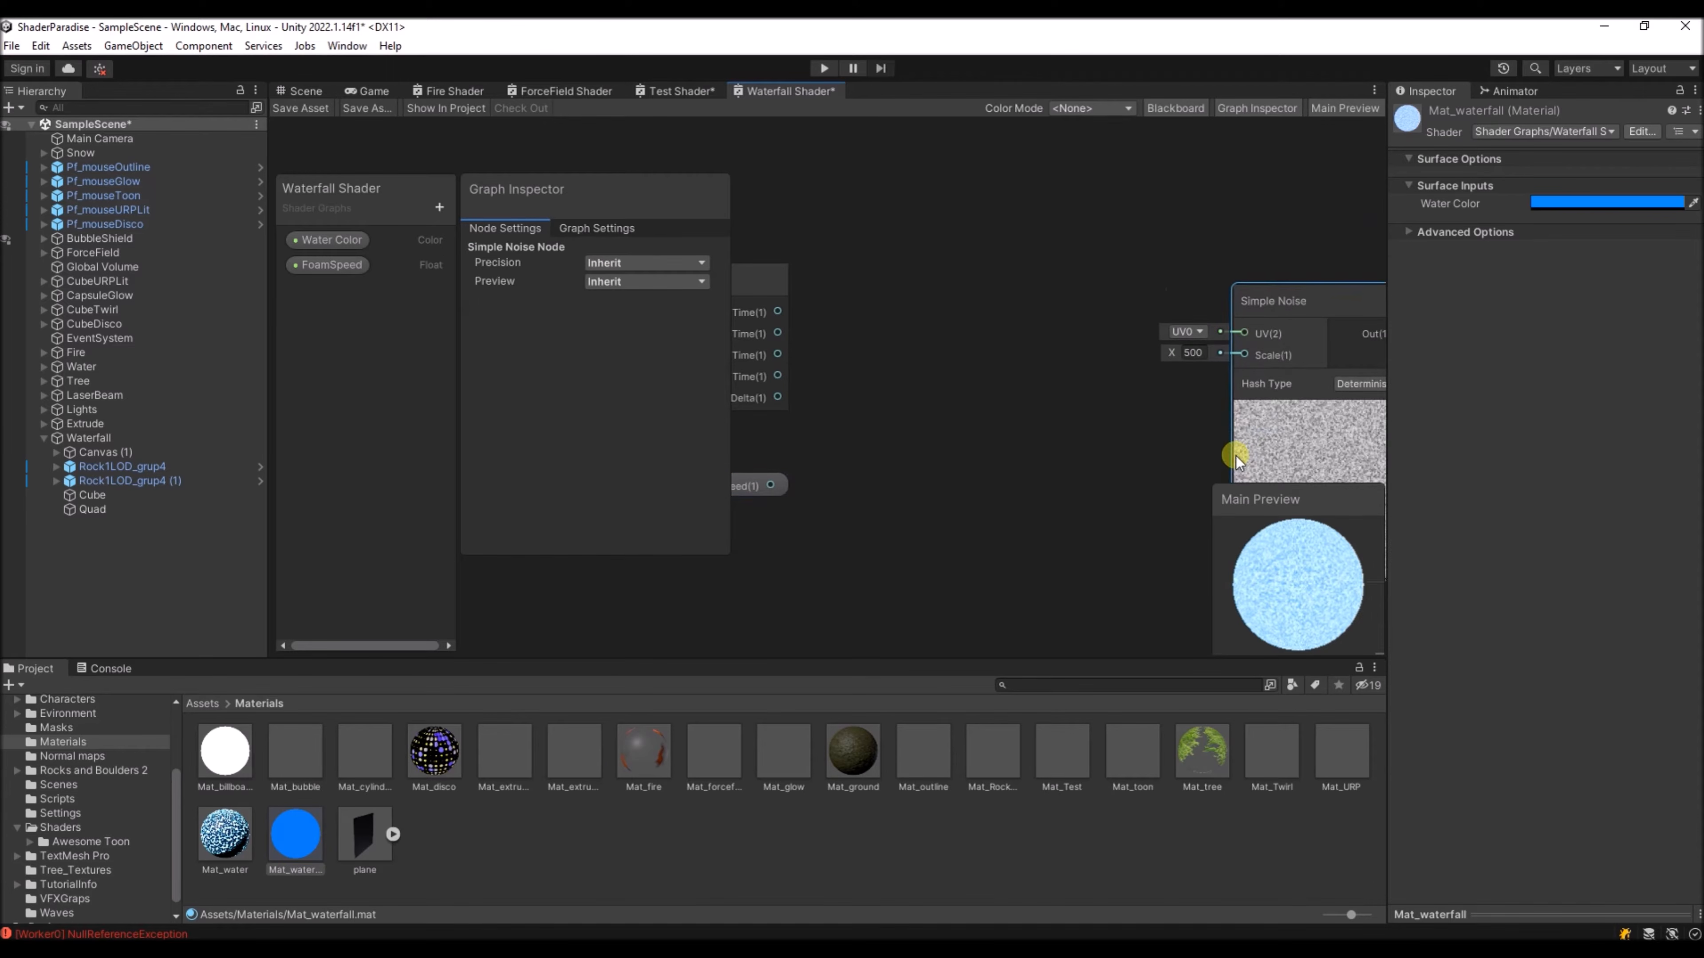
drag(1253, 310, 1236, 257)
middle_drag(980, 336, 1039, 220)
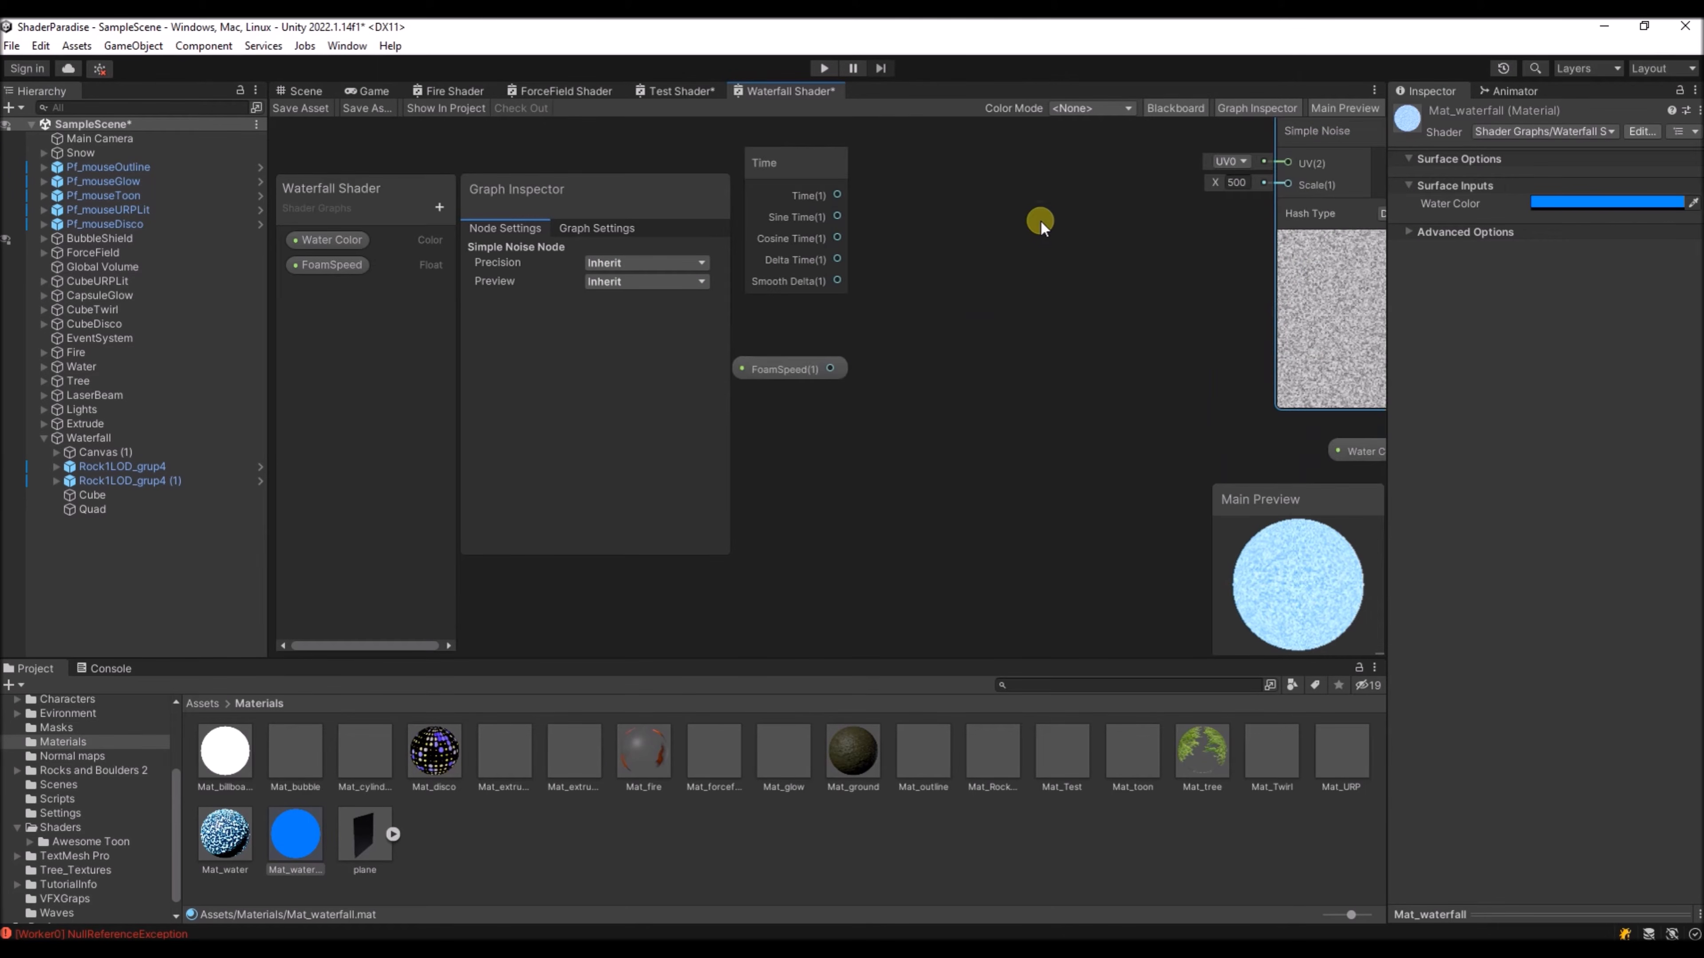
drag(830, 368, 958, 379)
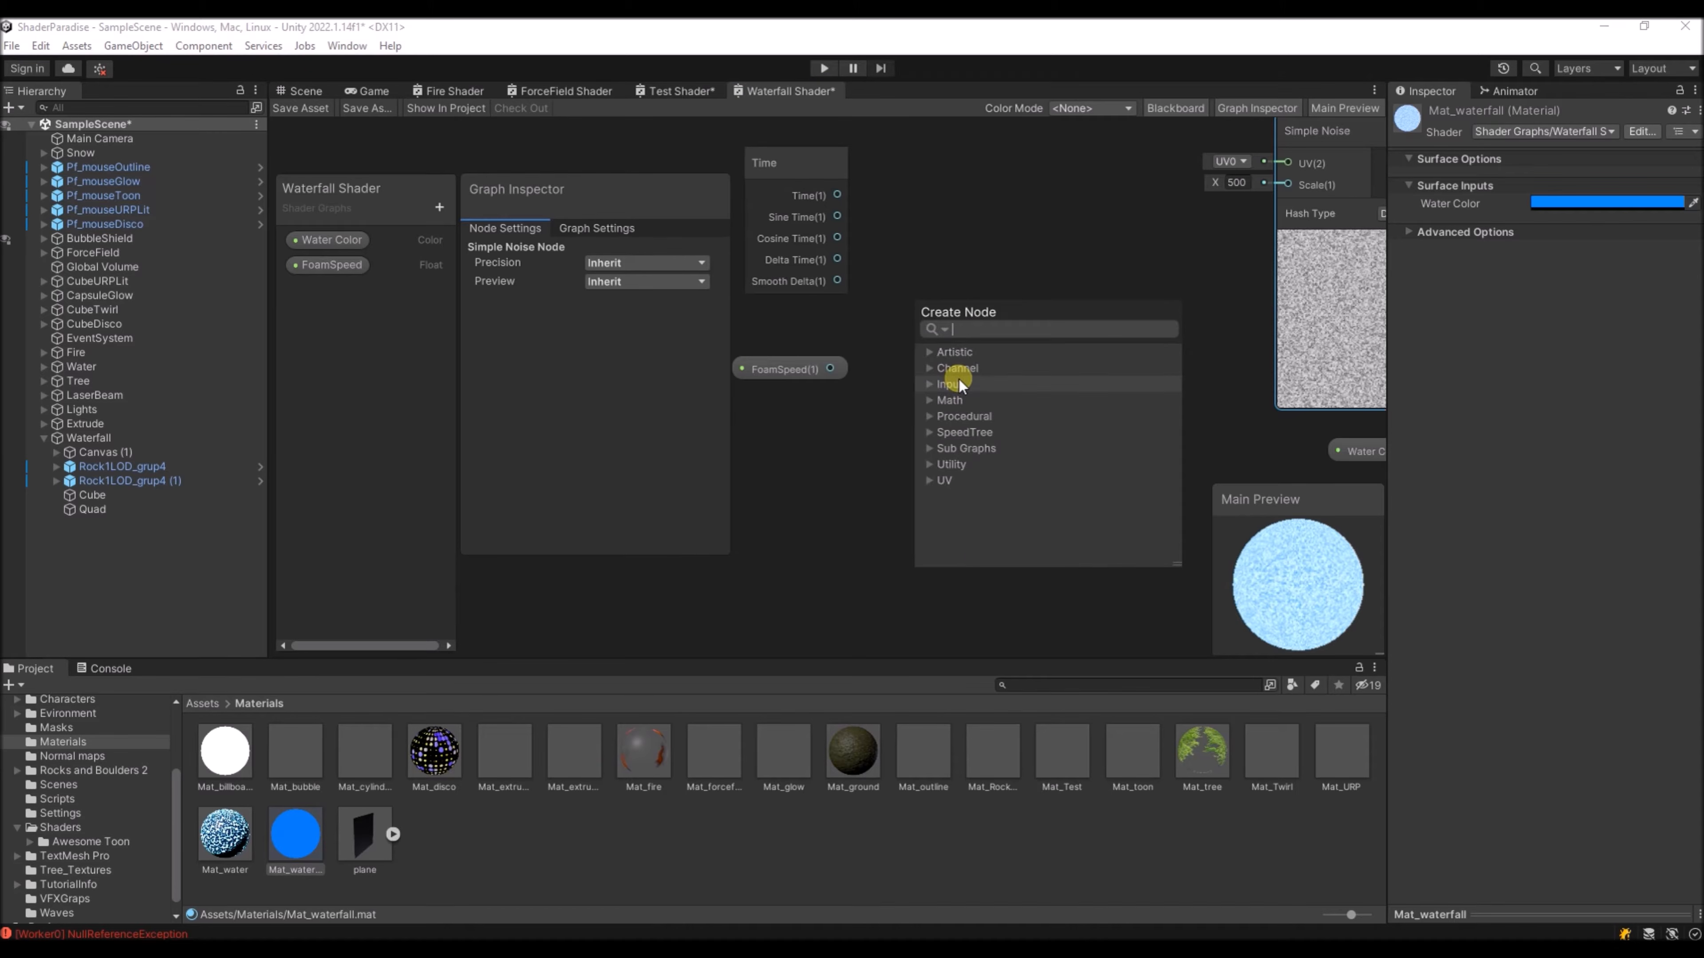
text(vector)
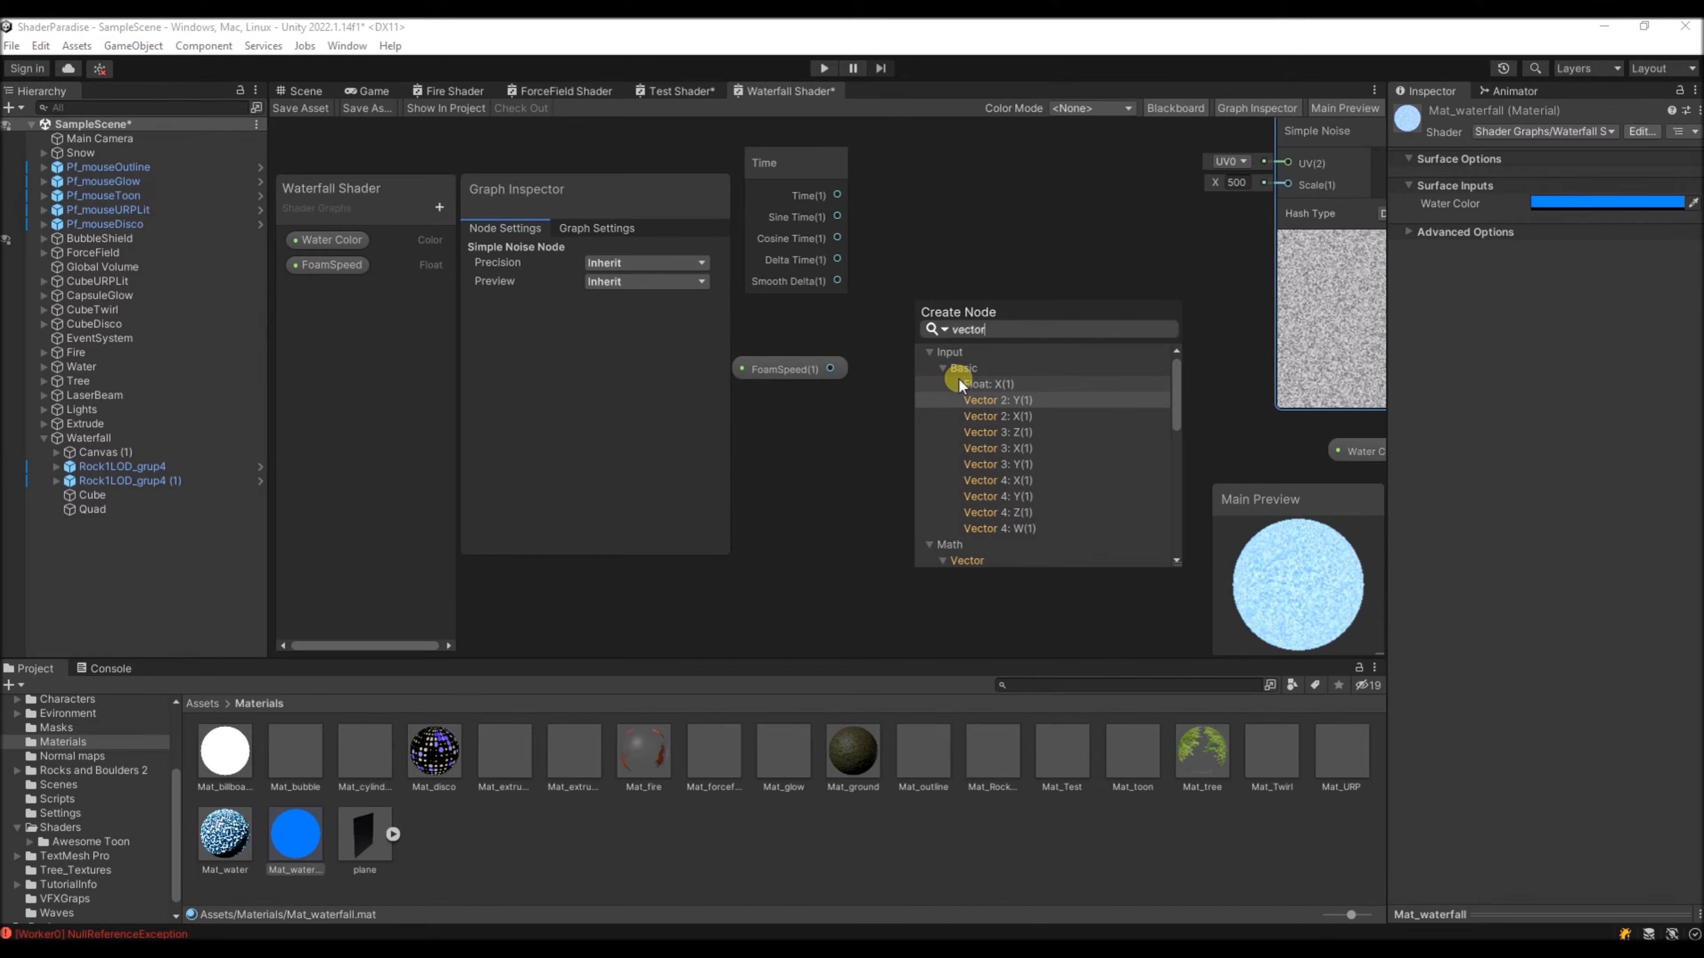
click(1005, 402)
drag(926, 282, 989, 321)
middle_drag(1056, 396, 1044, 469)
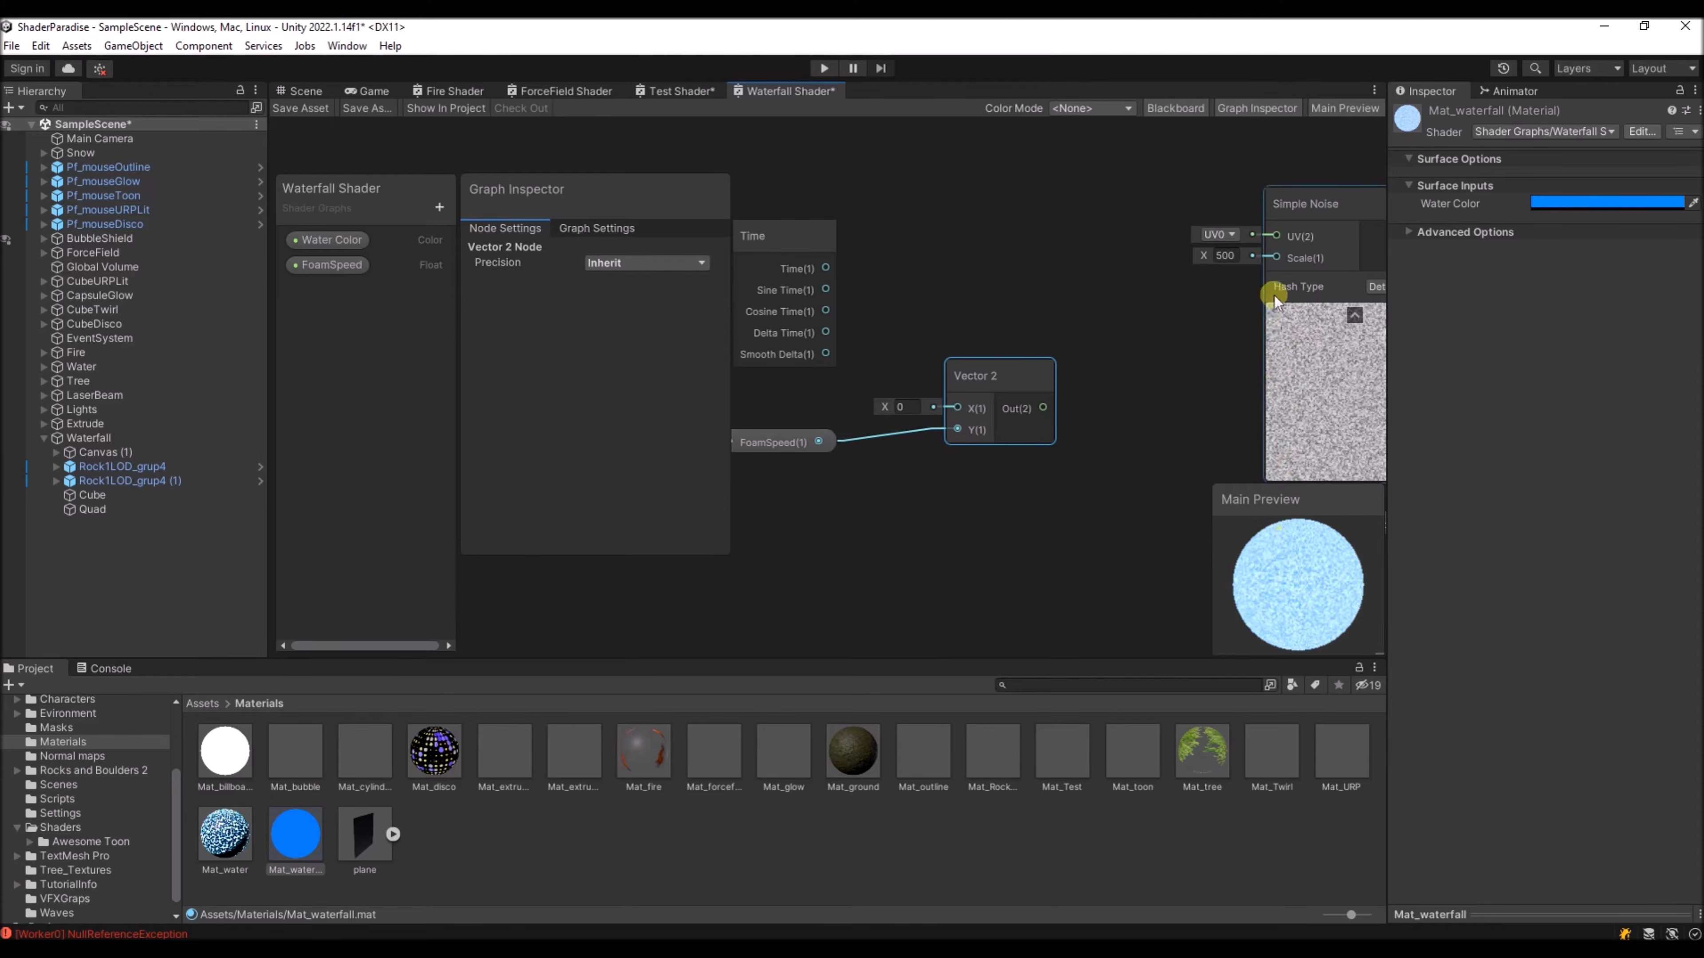
- Create a Multiply node with the Time output feeding A and the Vector 2 output feeding B
middle_drag(1076, 335, 1094, 334)
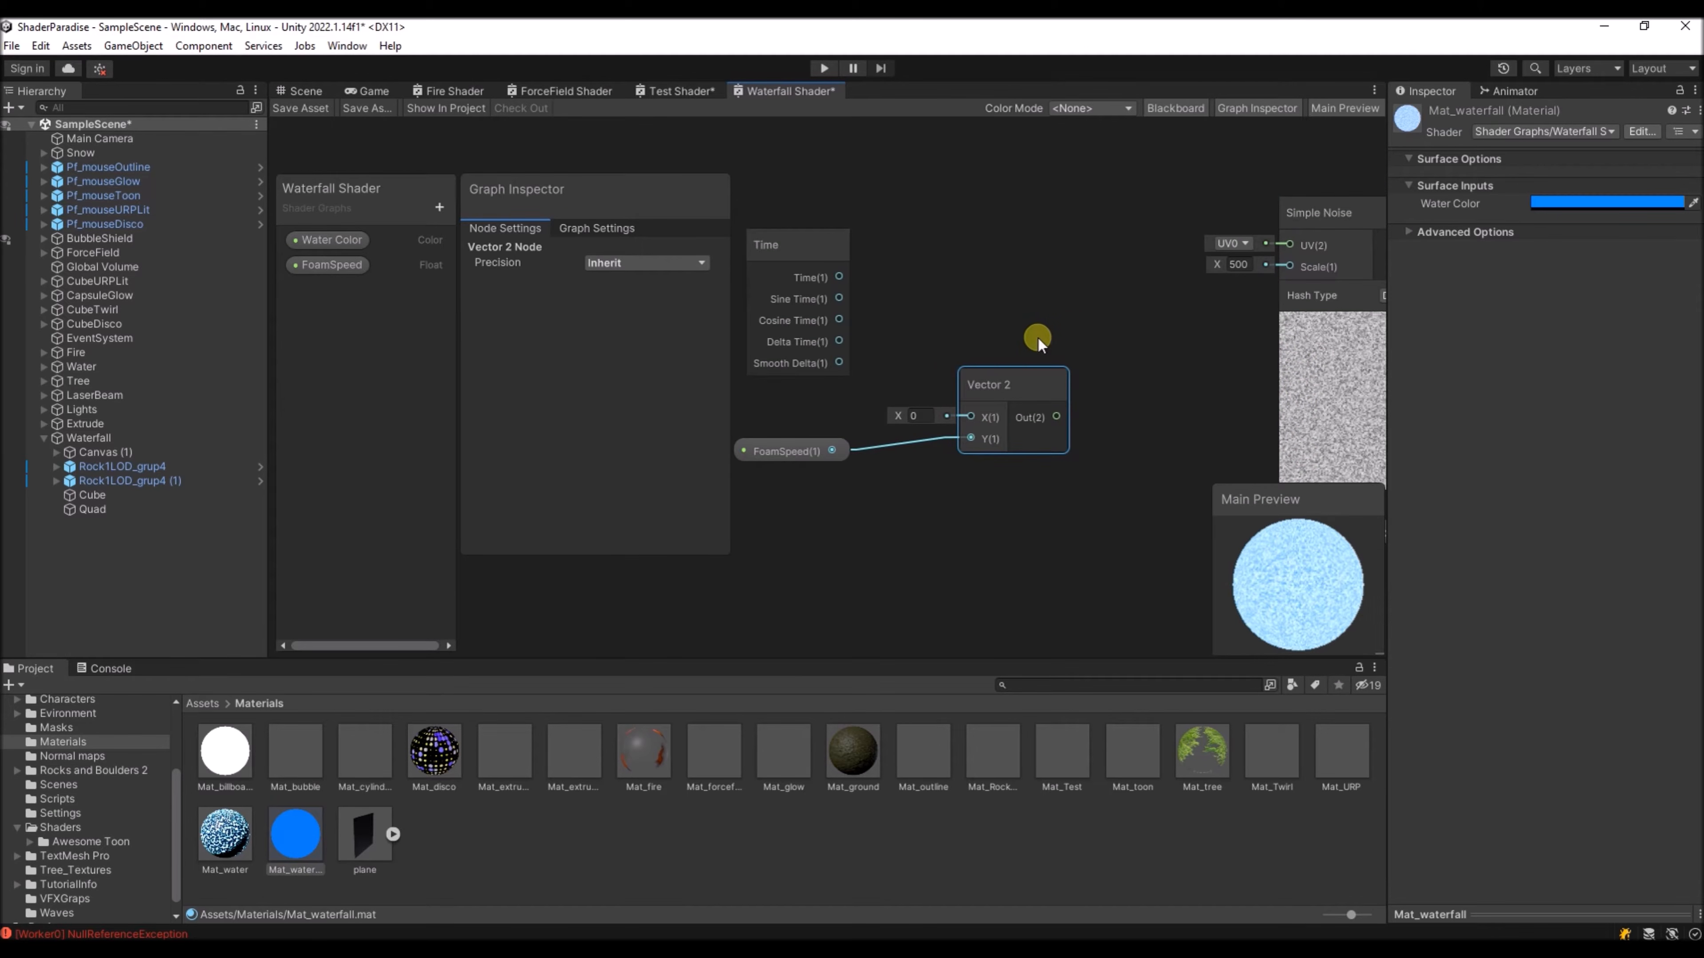
scroll(864, 275, down, 2)
drag(868, 293, 1025, 338)
text(mul)
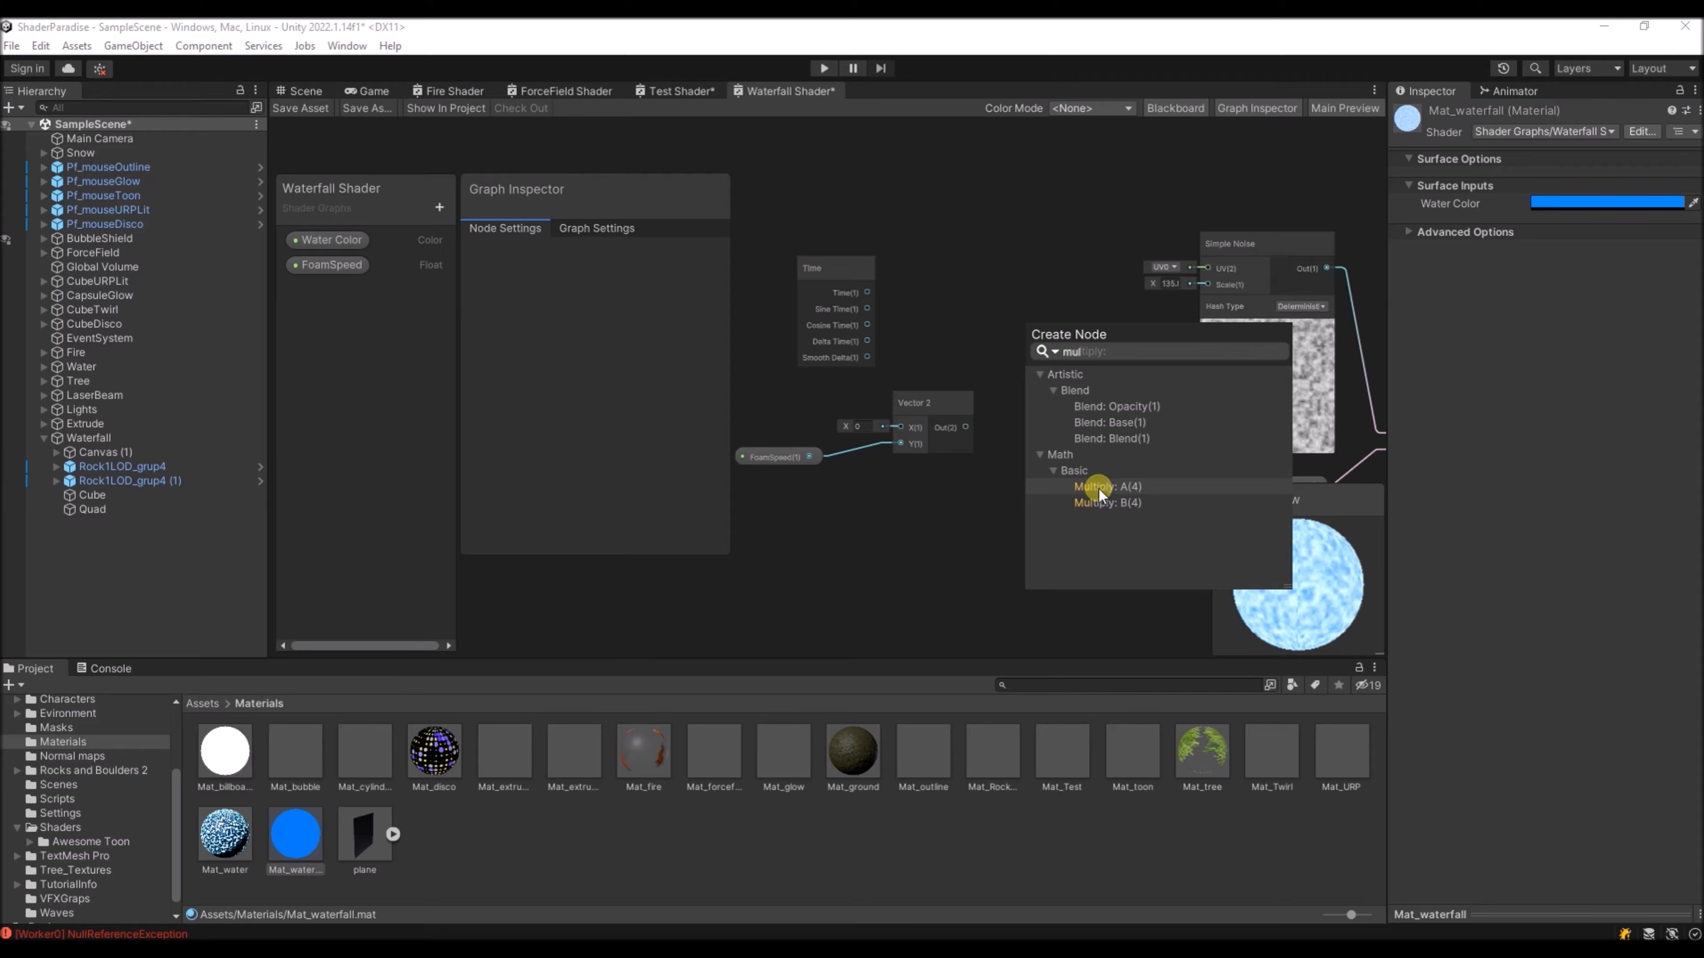
click(1098, 489)
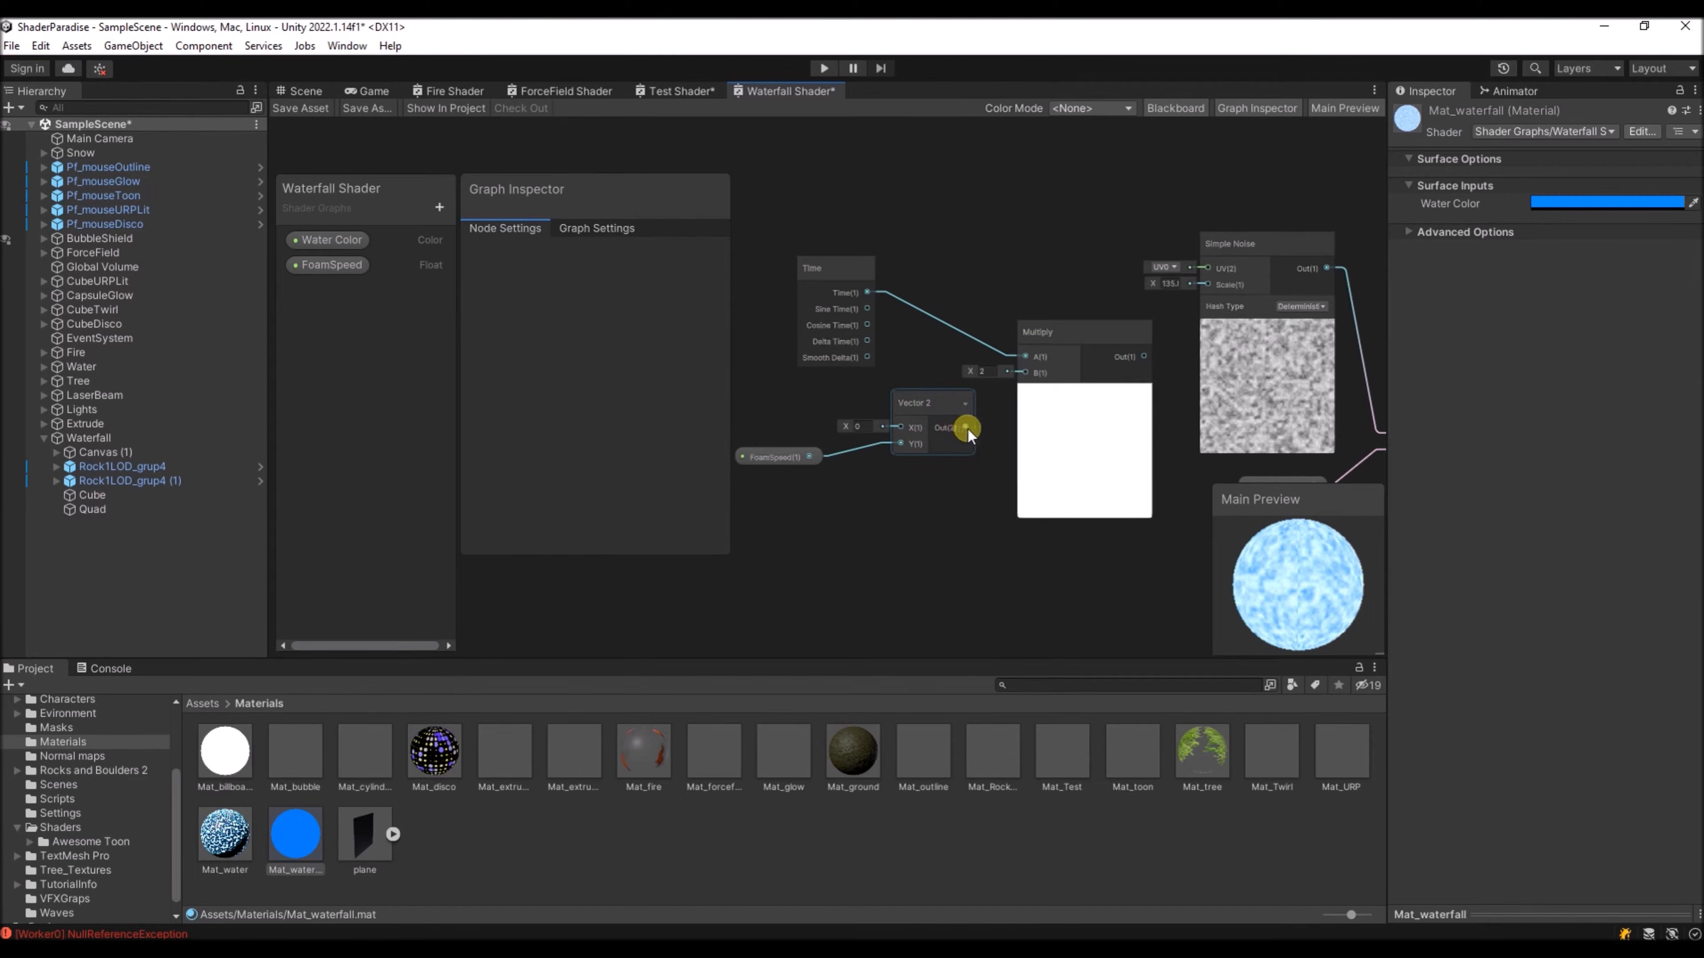
drag(965, 426, 1023, 374)
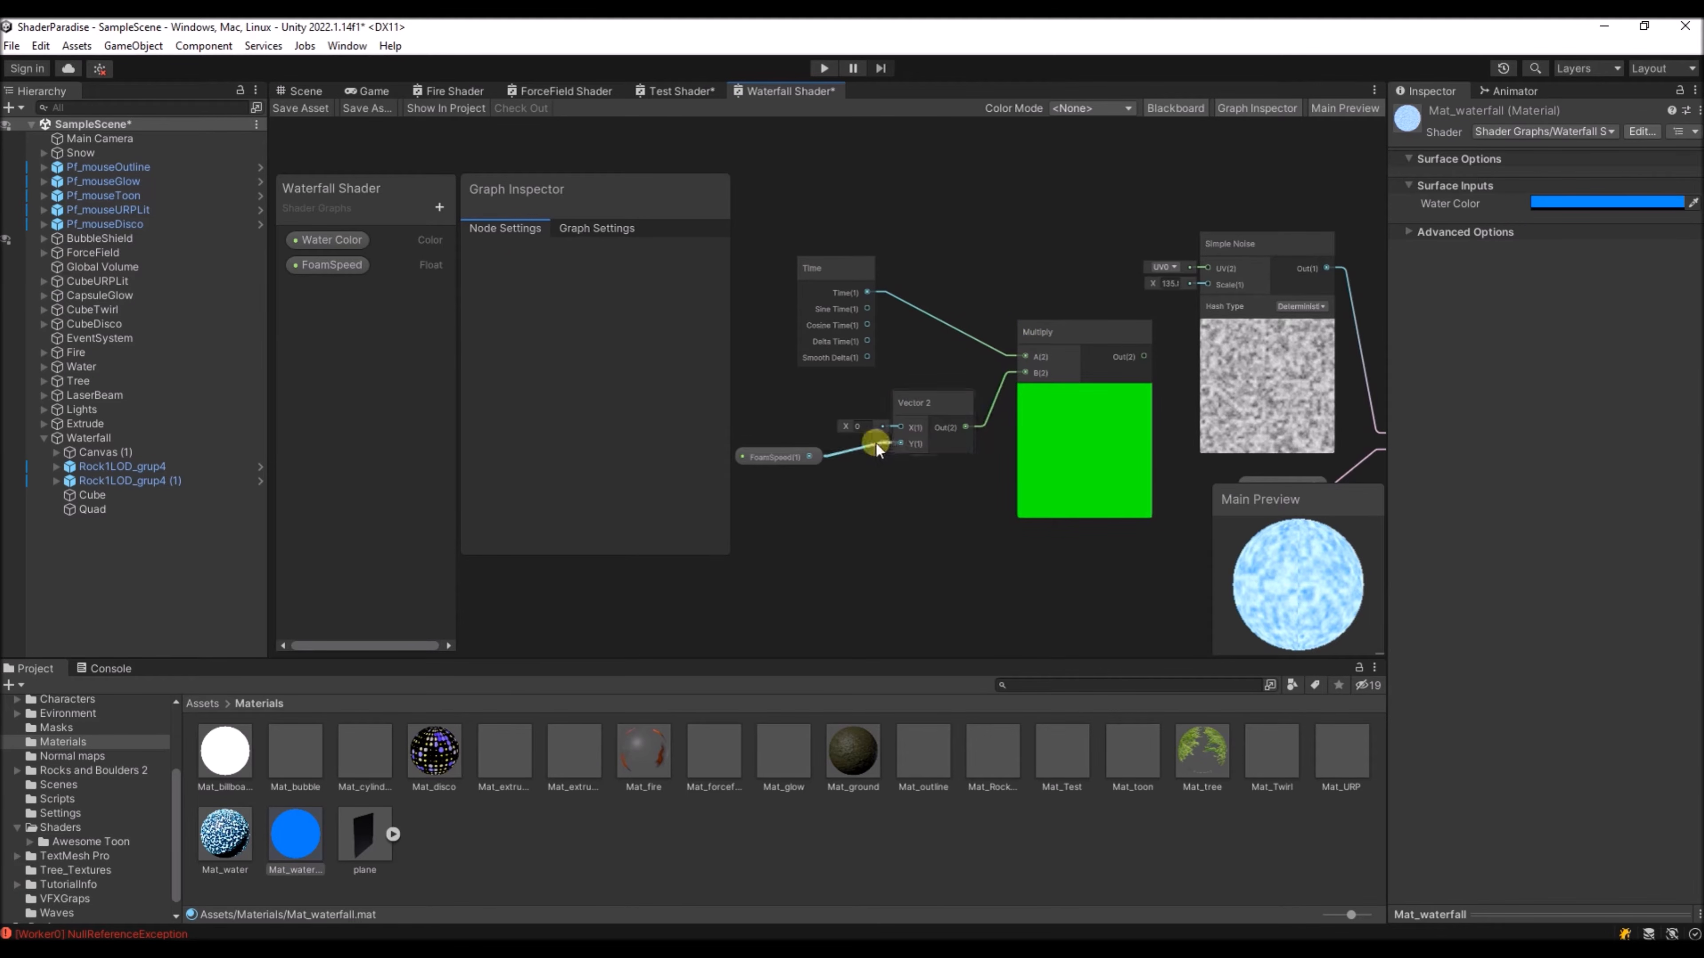
- Move the Time, FoamSpeed, Vector 2 and Multiply nodes together and feed Multiply into the Offset of a new Tiling And Offset node
middle_drag(854, 476, 887, 484)
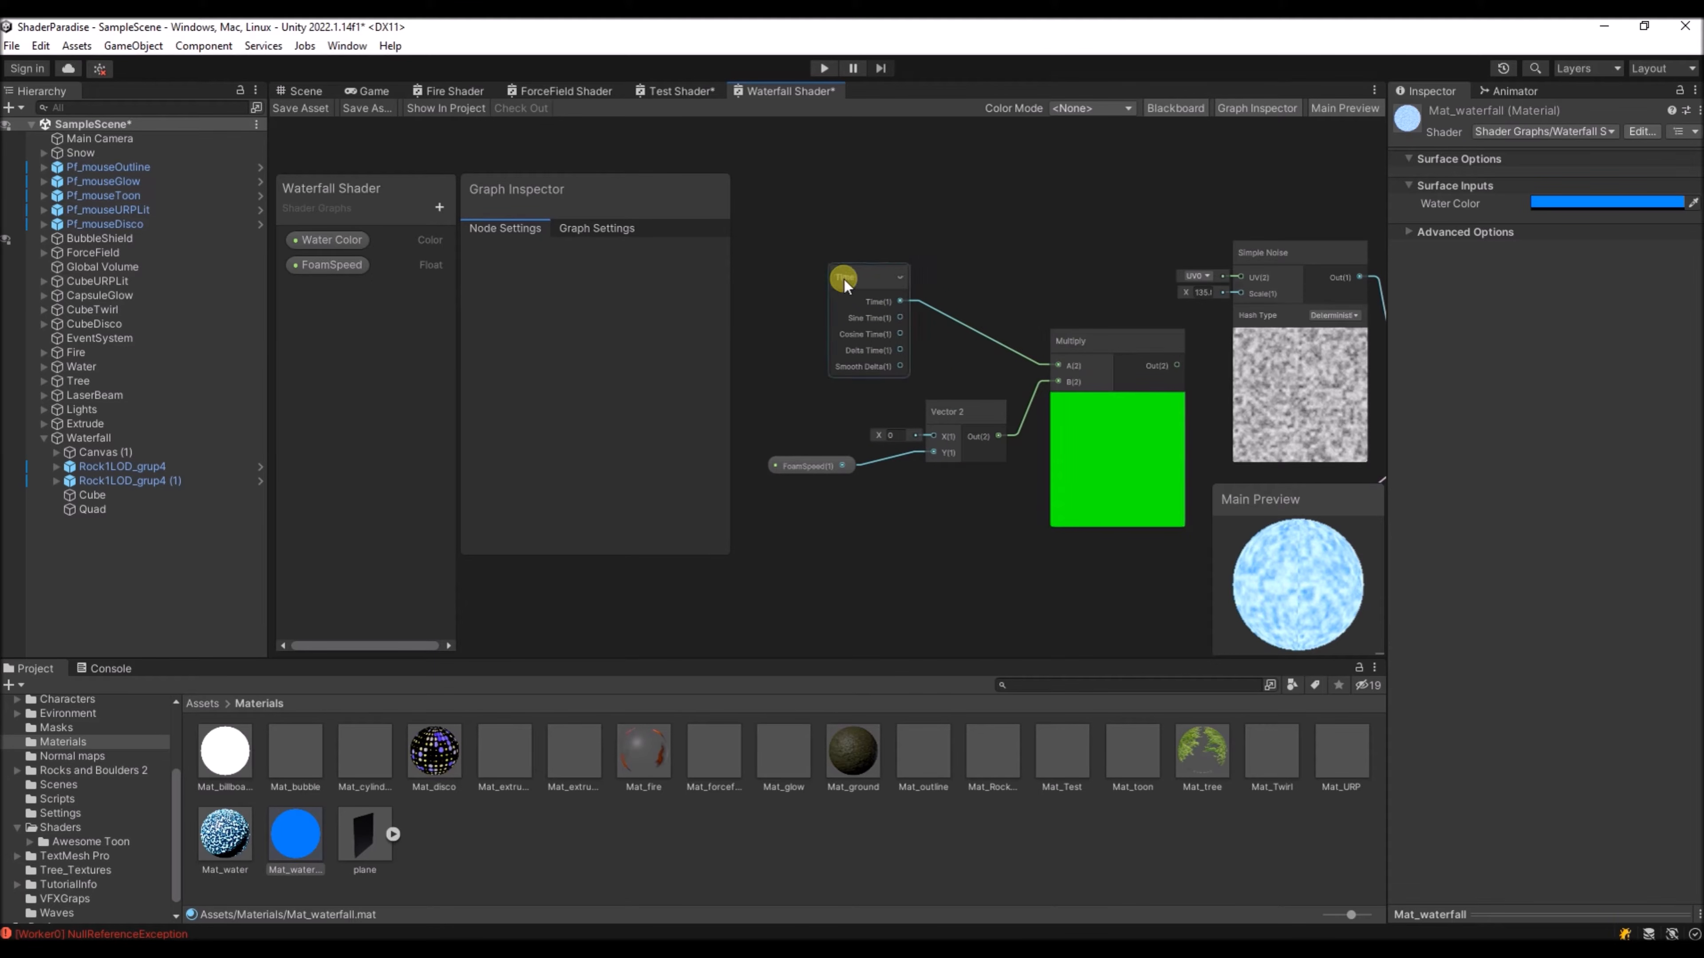
middle_drag(962, 486, 848, 491)
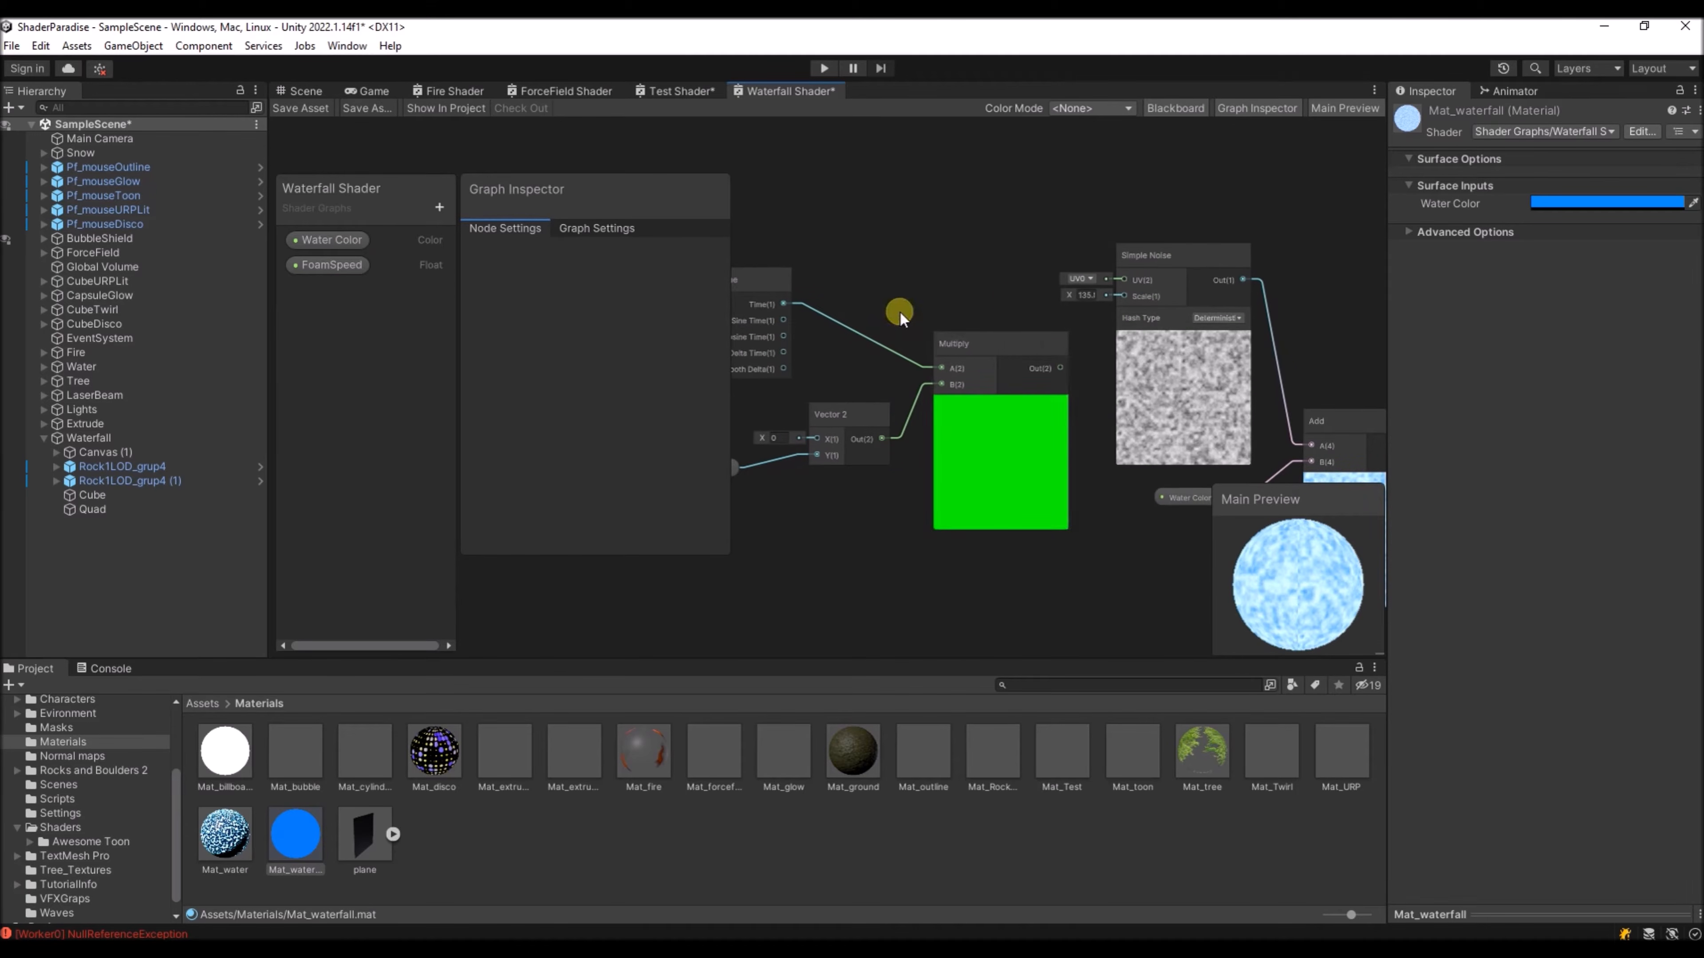
middle_drag(794, 280, 924, 274)
drag(1043, 552, 902, 318)
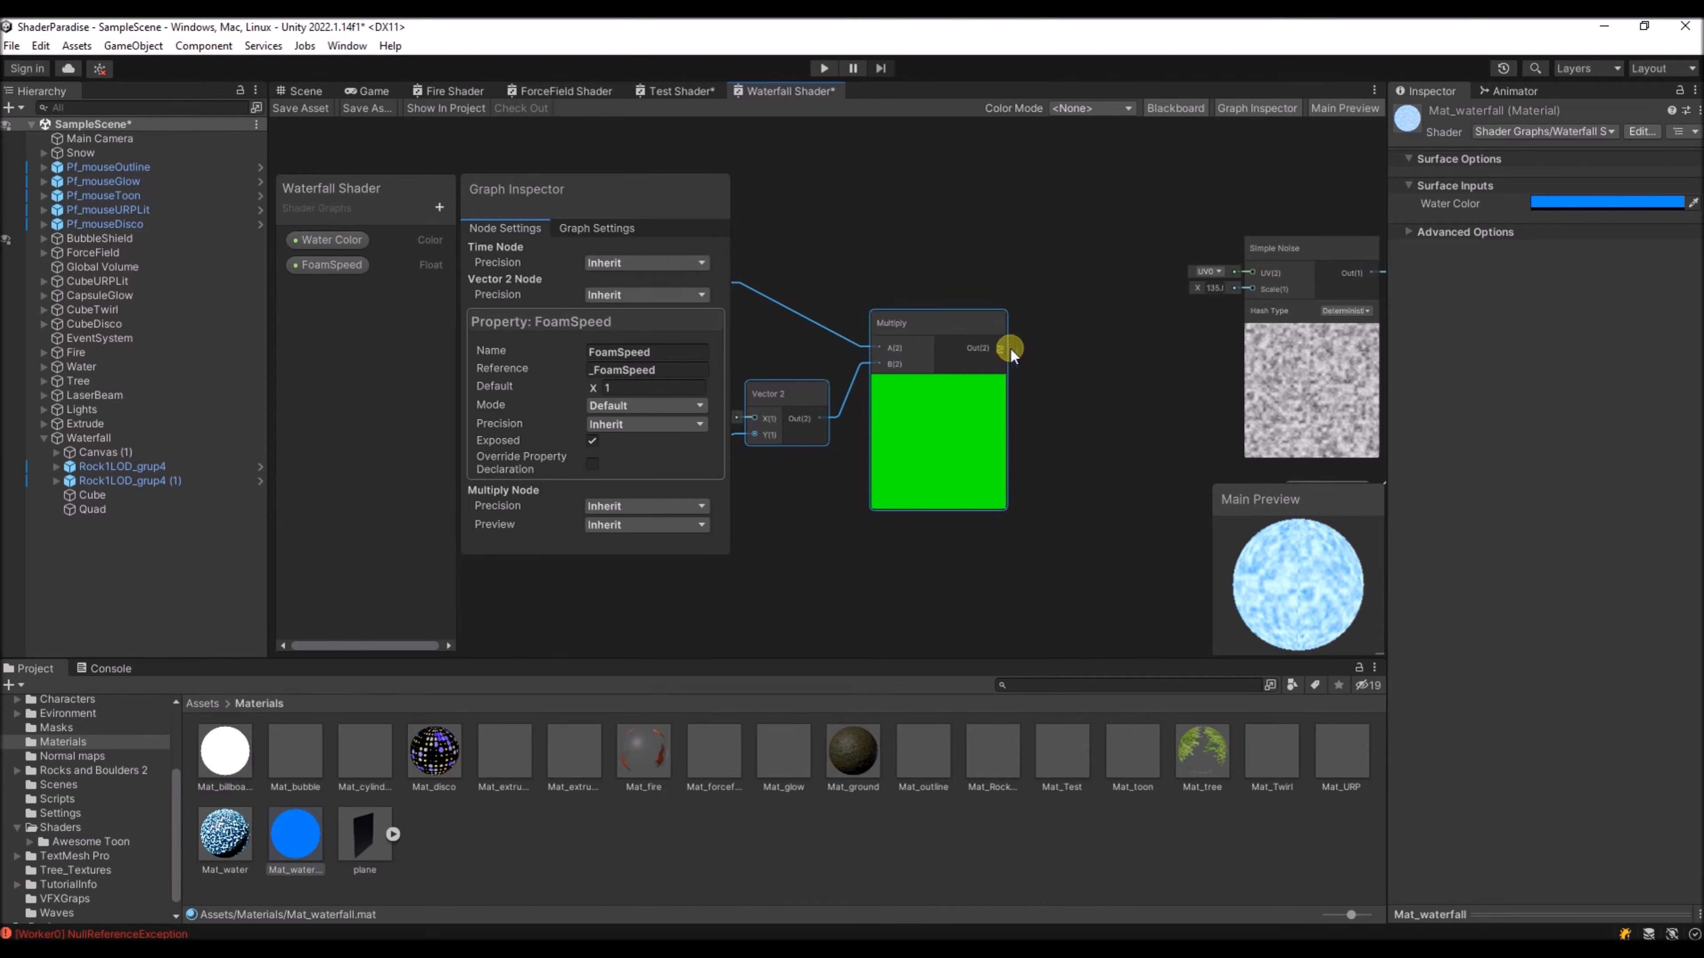
key(space)
text(tili)
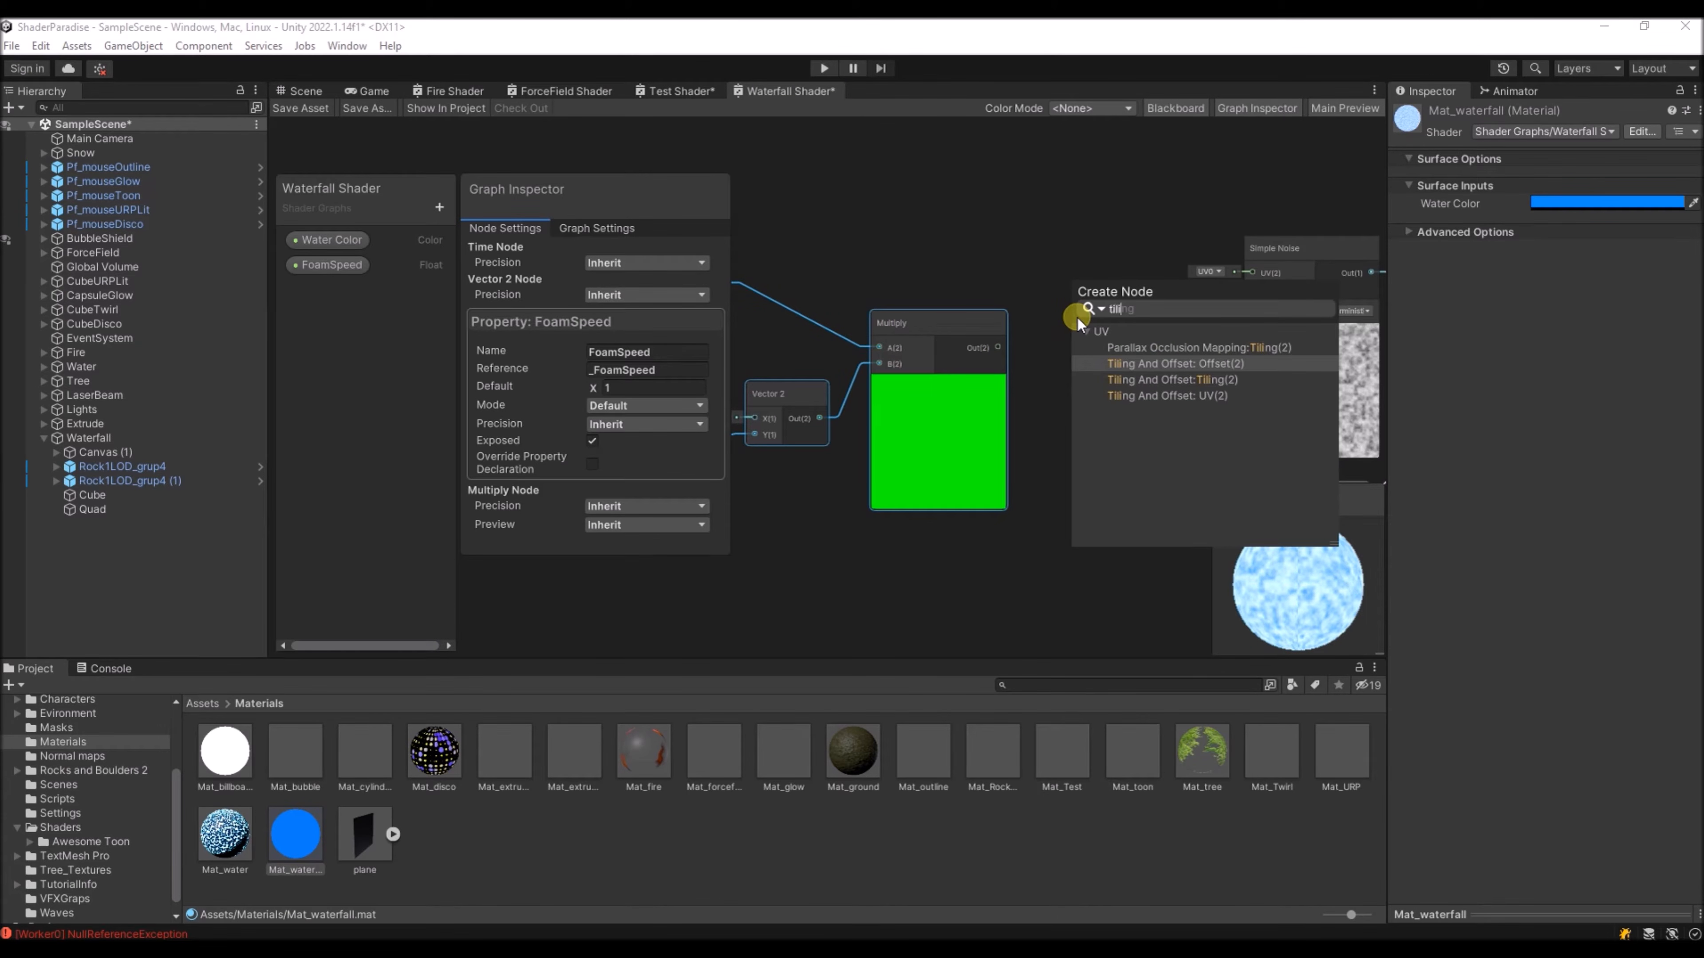
click(1152, 358)
- Reposition the Simple Noise node and connect the Tiling And Offset output to its UV input
middle_drag(1056, 486, 923, 517)
drag(1201, 287, 1218, 274)
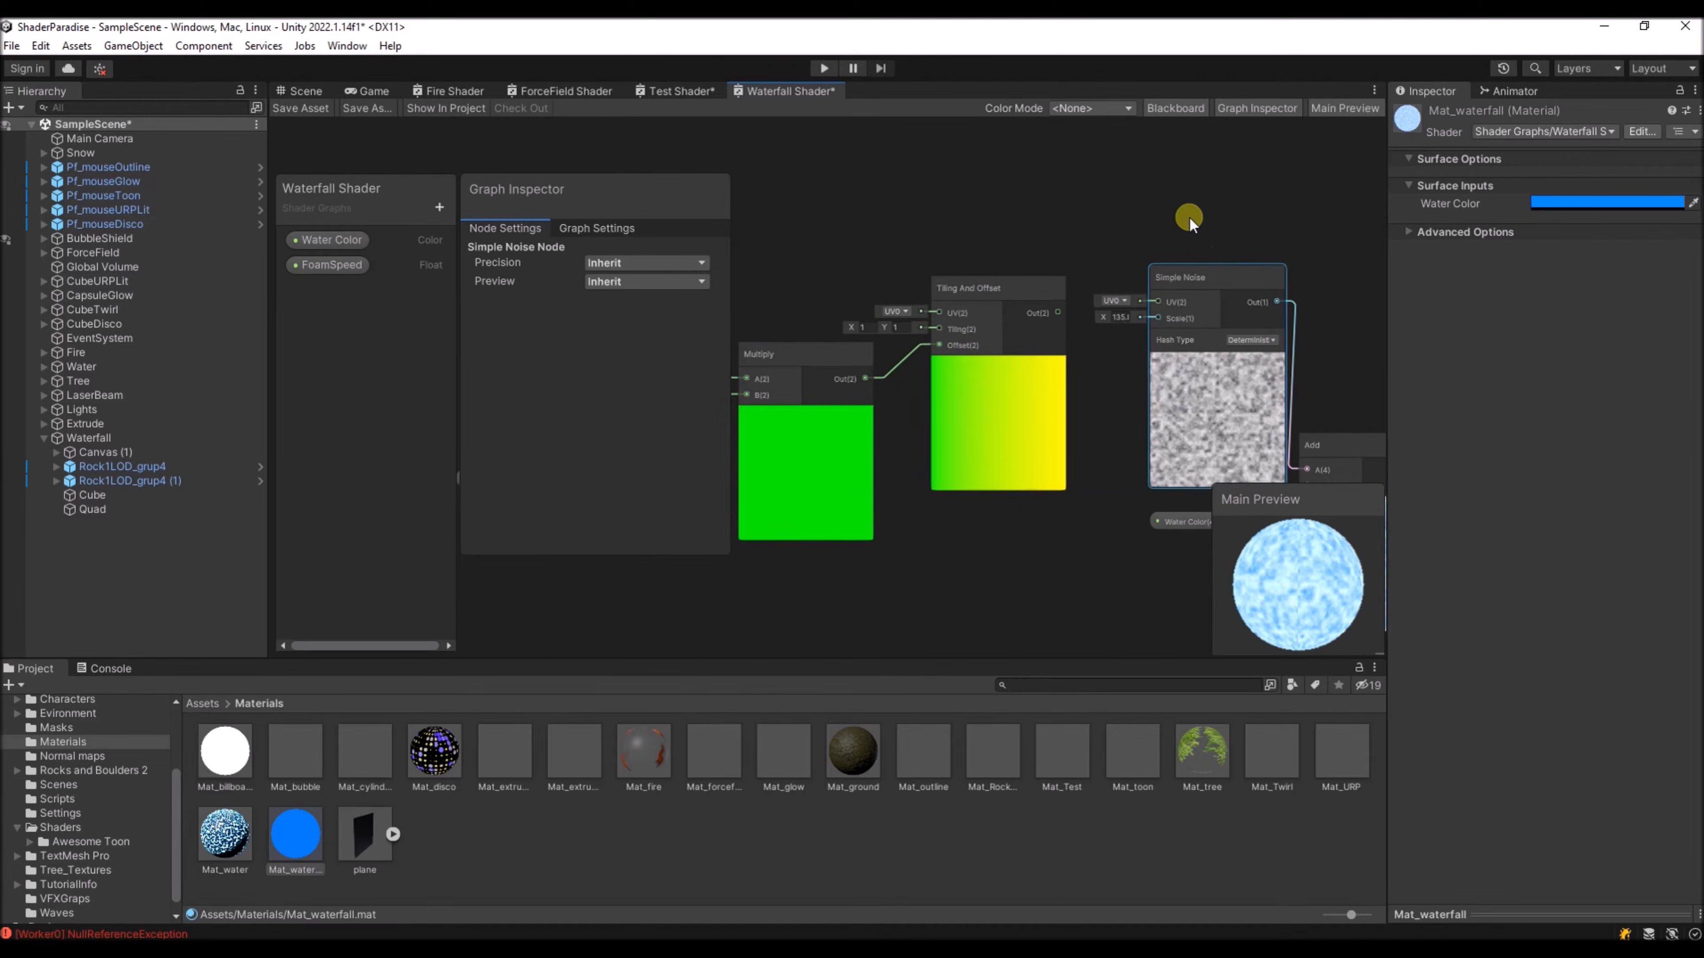
middle_drag(1195, 221, 1083, 267)
drag(1246, 423, 1270, 433)
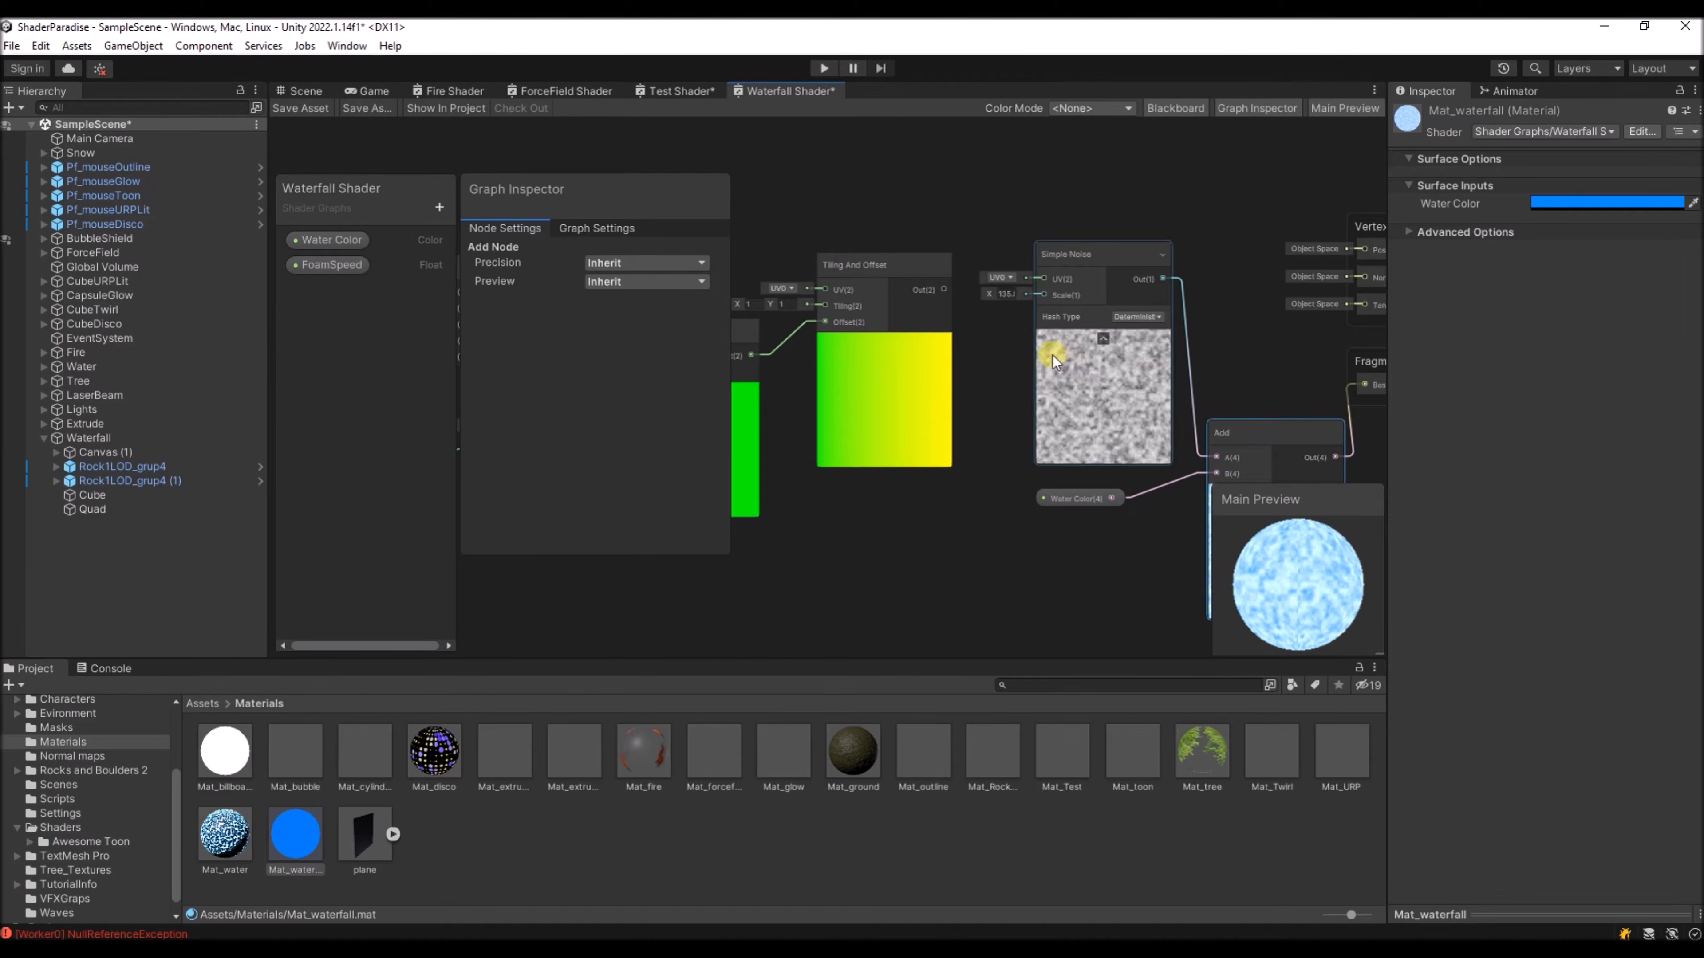
middle_drag(1021, 354, 1008, 356)
drag(931, 291, 1028, 283)
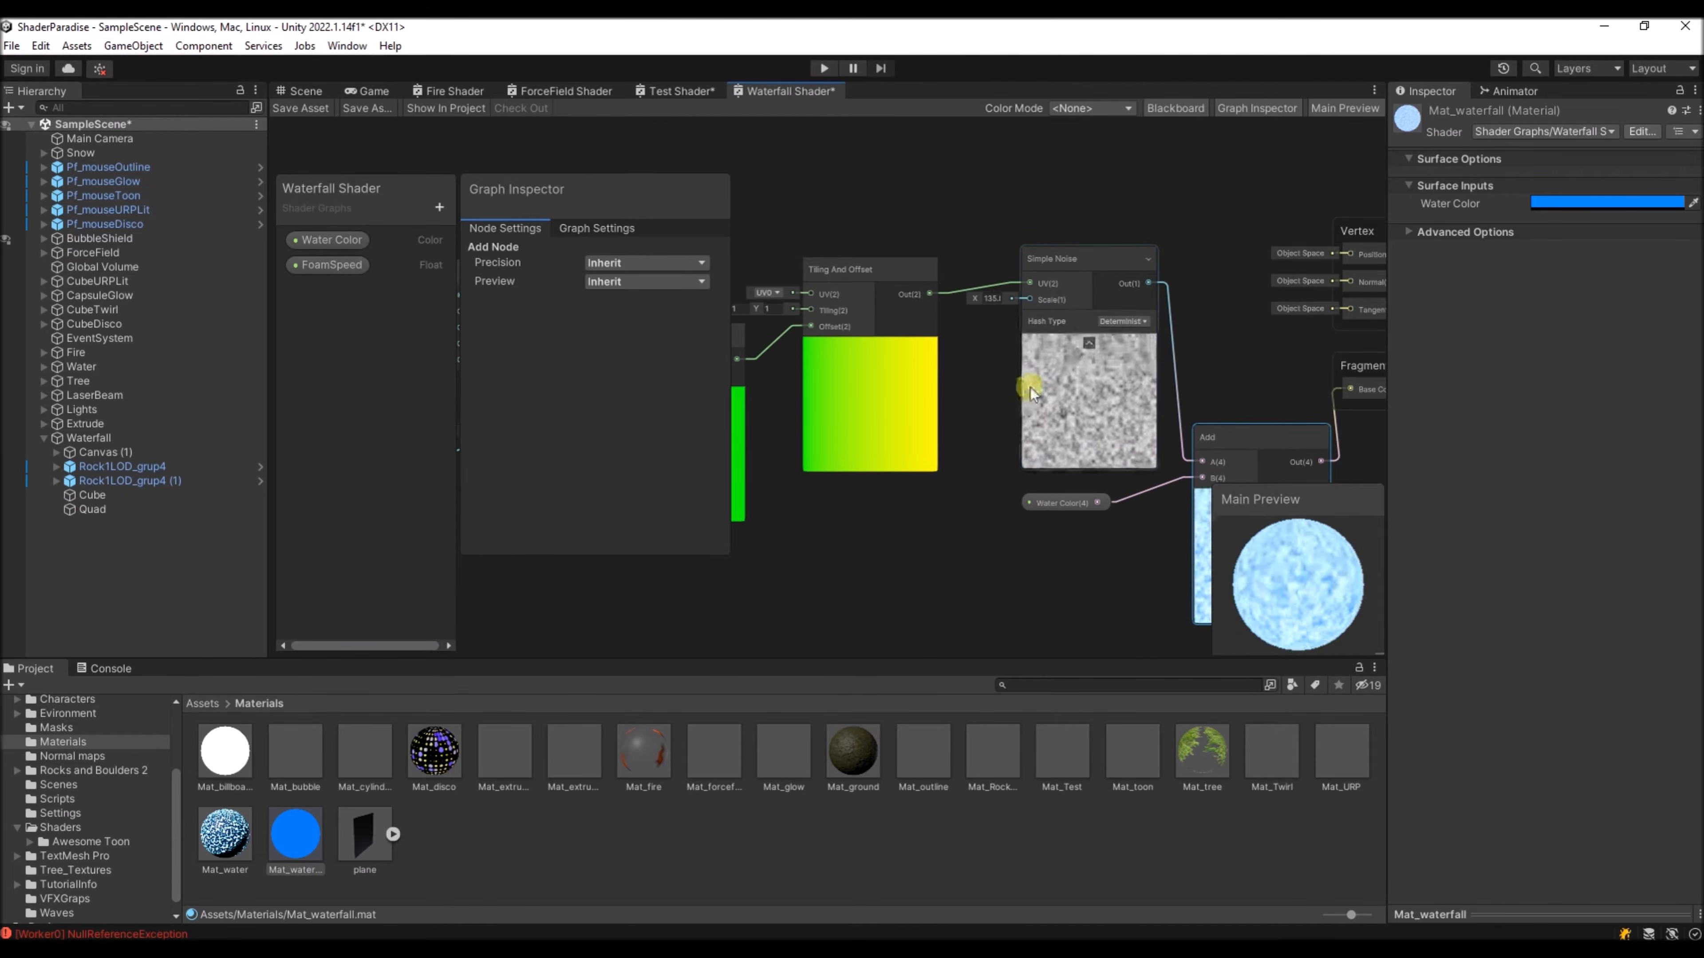
- Move the Add node, master stack and Water Color node farther from Simple Noise to free space in the graph
middle_drag(992, 400, 888, 426)
middle_drag(1122, 351, 1032, 323)
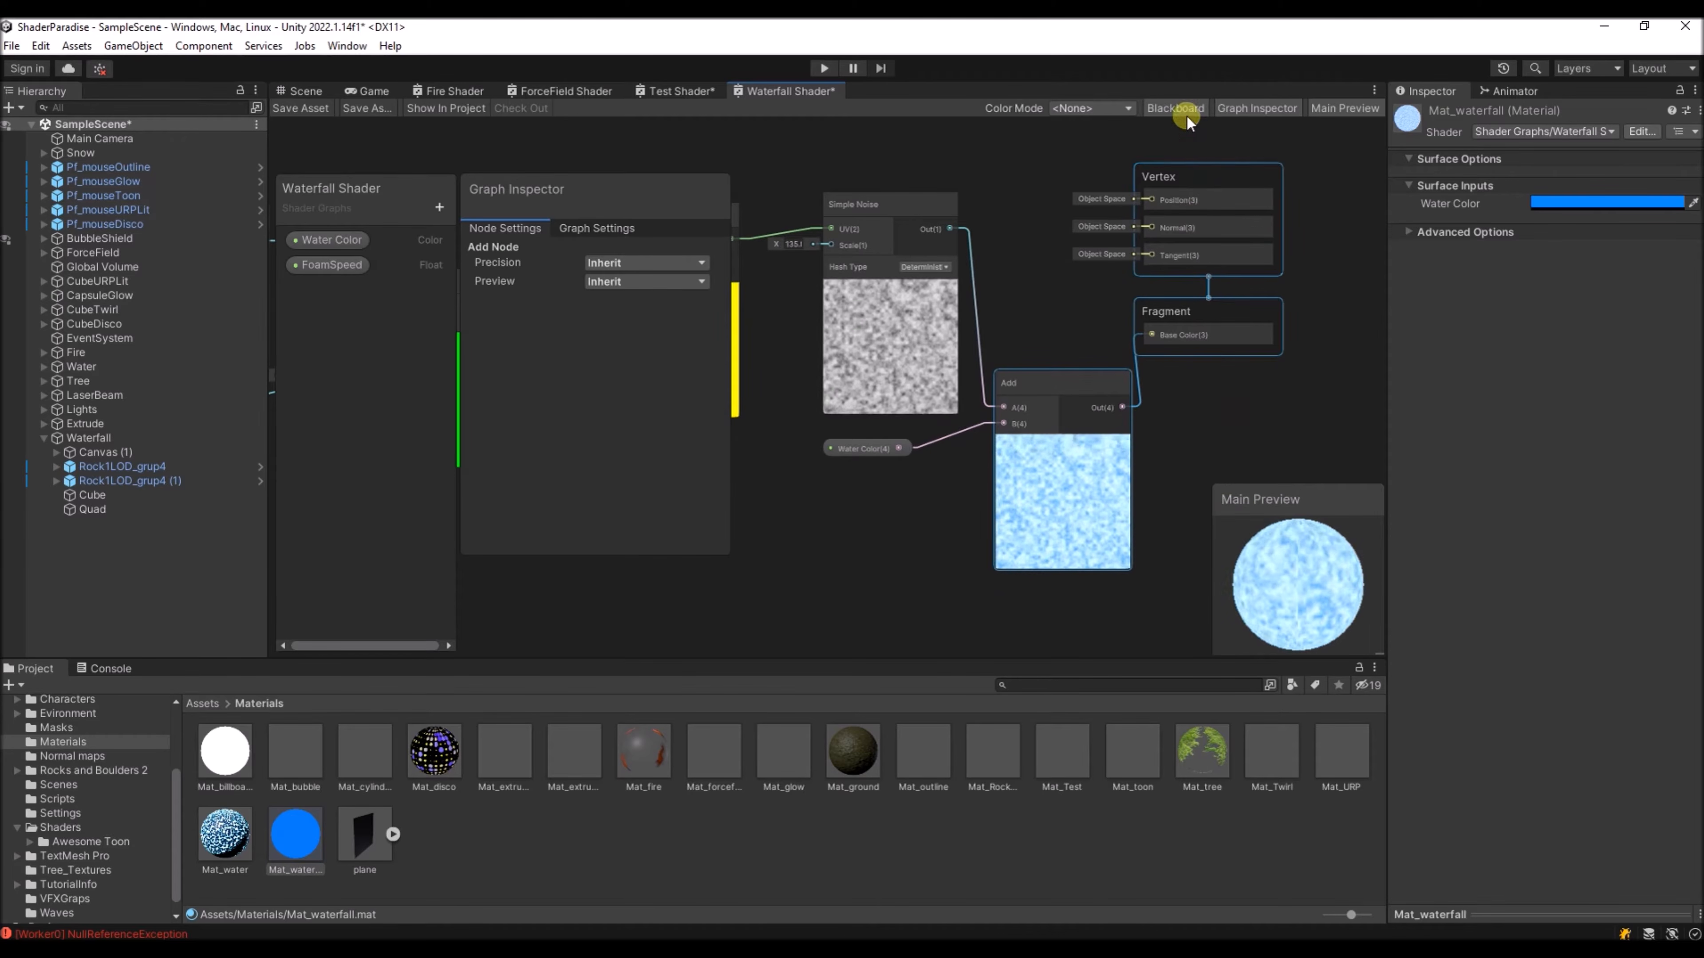
drag(1193, 168, 1230, 260)
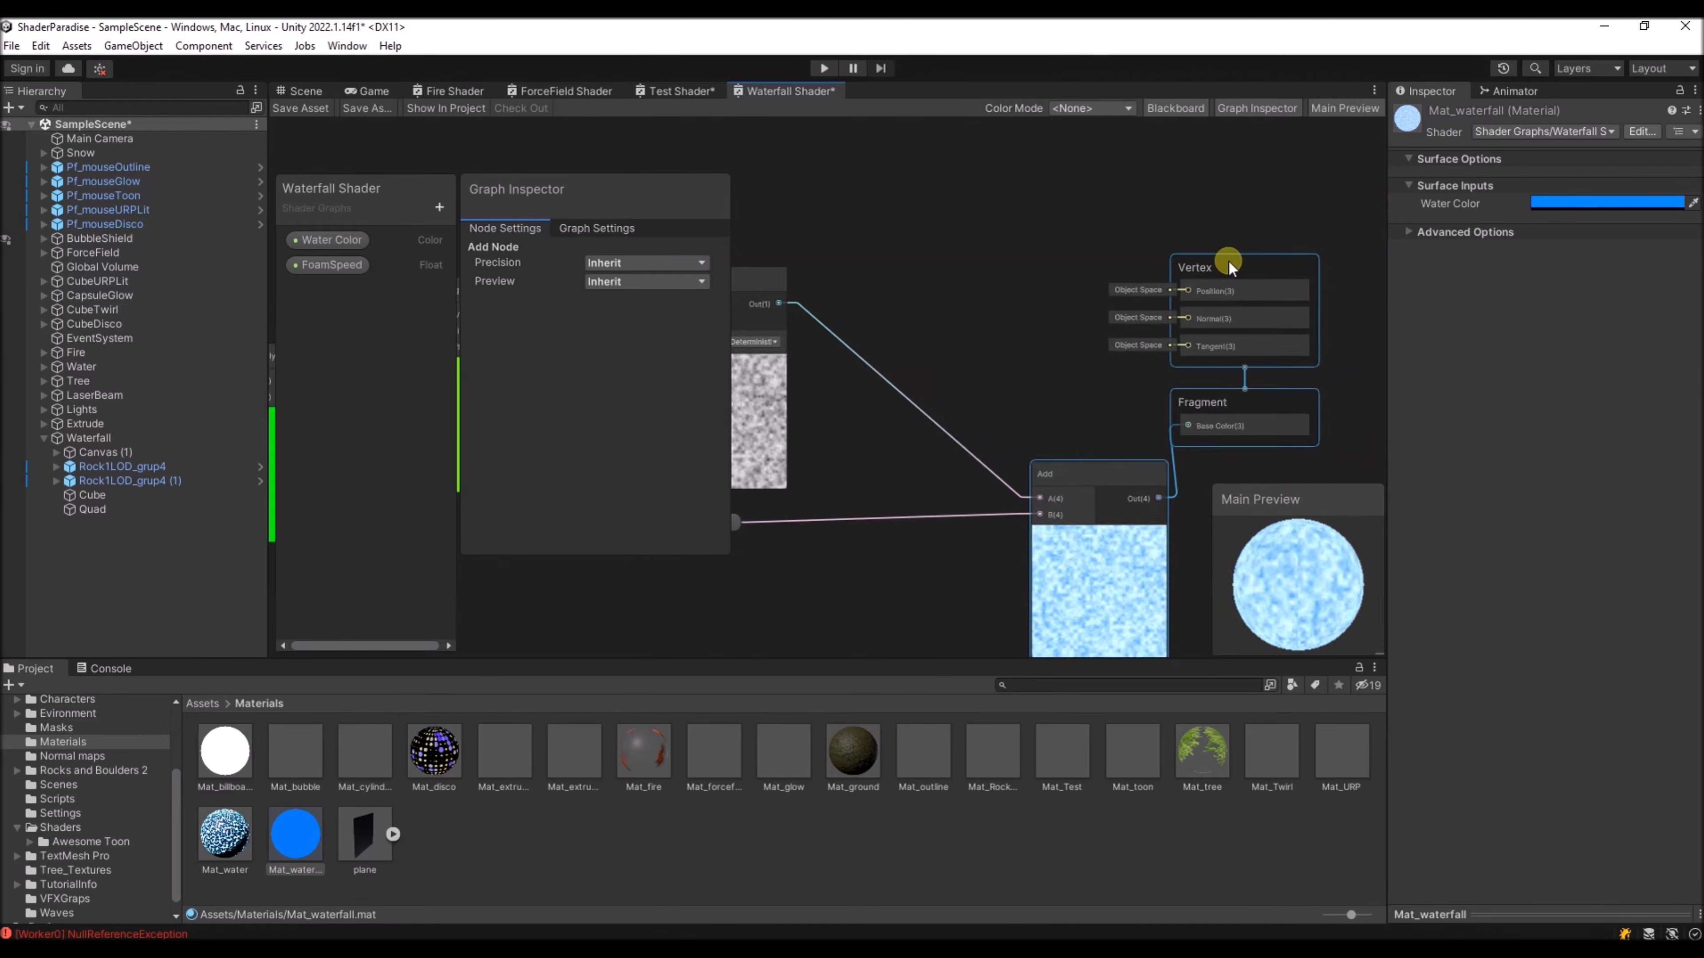
middle_drag(857, 568, 927, 447)
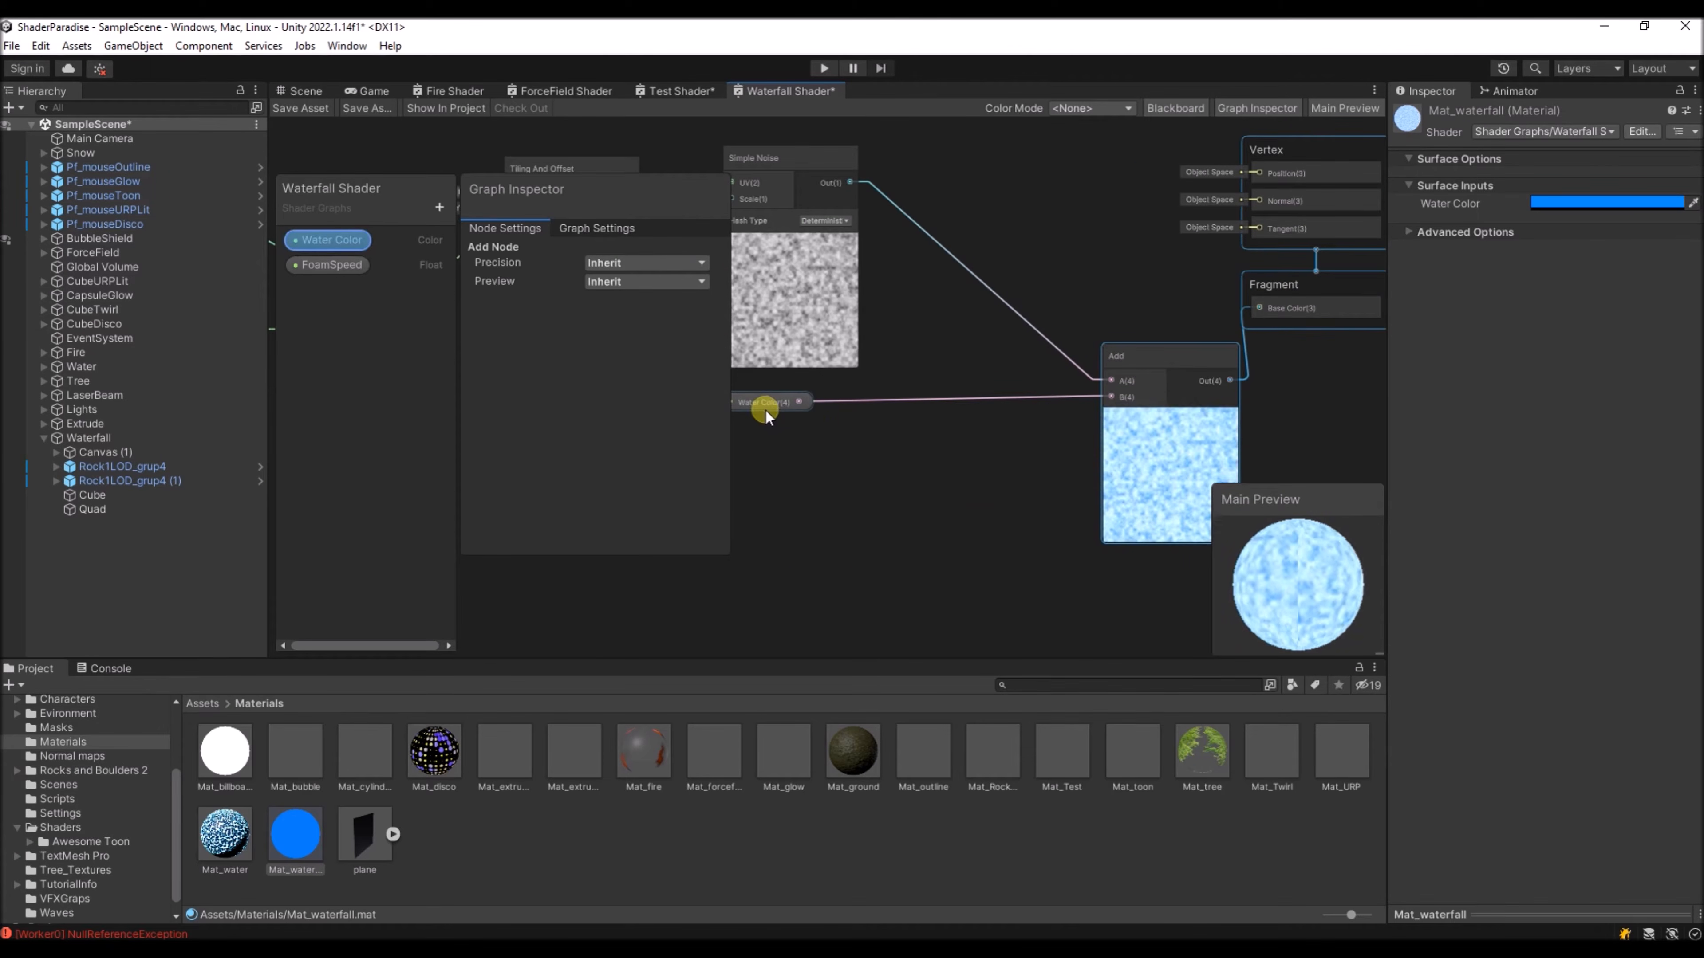
click(765, 410)
drag(765, 410, 942, 493)
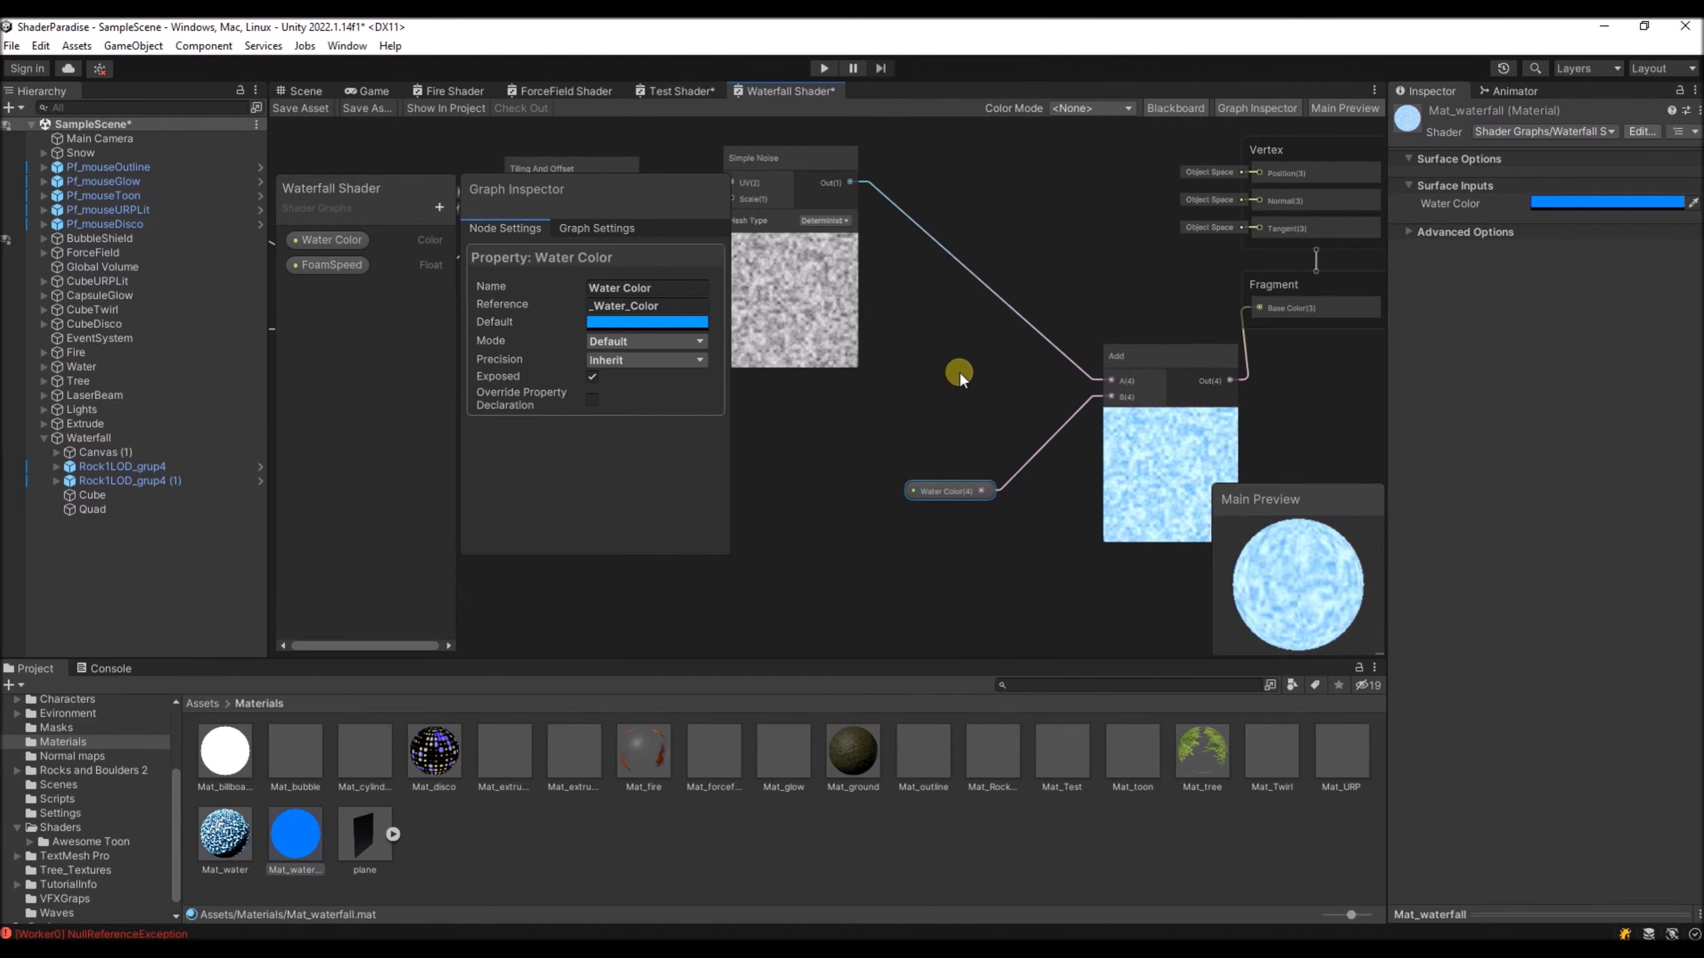
middle_drag(959, 374, 936, 454)
middle_drag(893, 383, 972, 362)
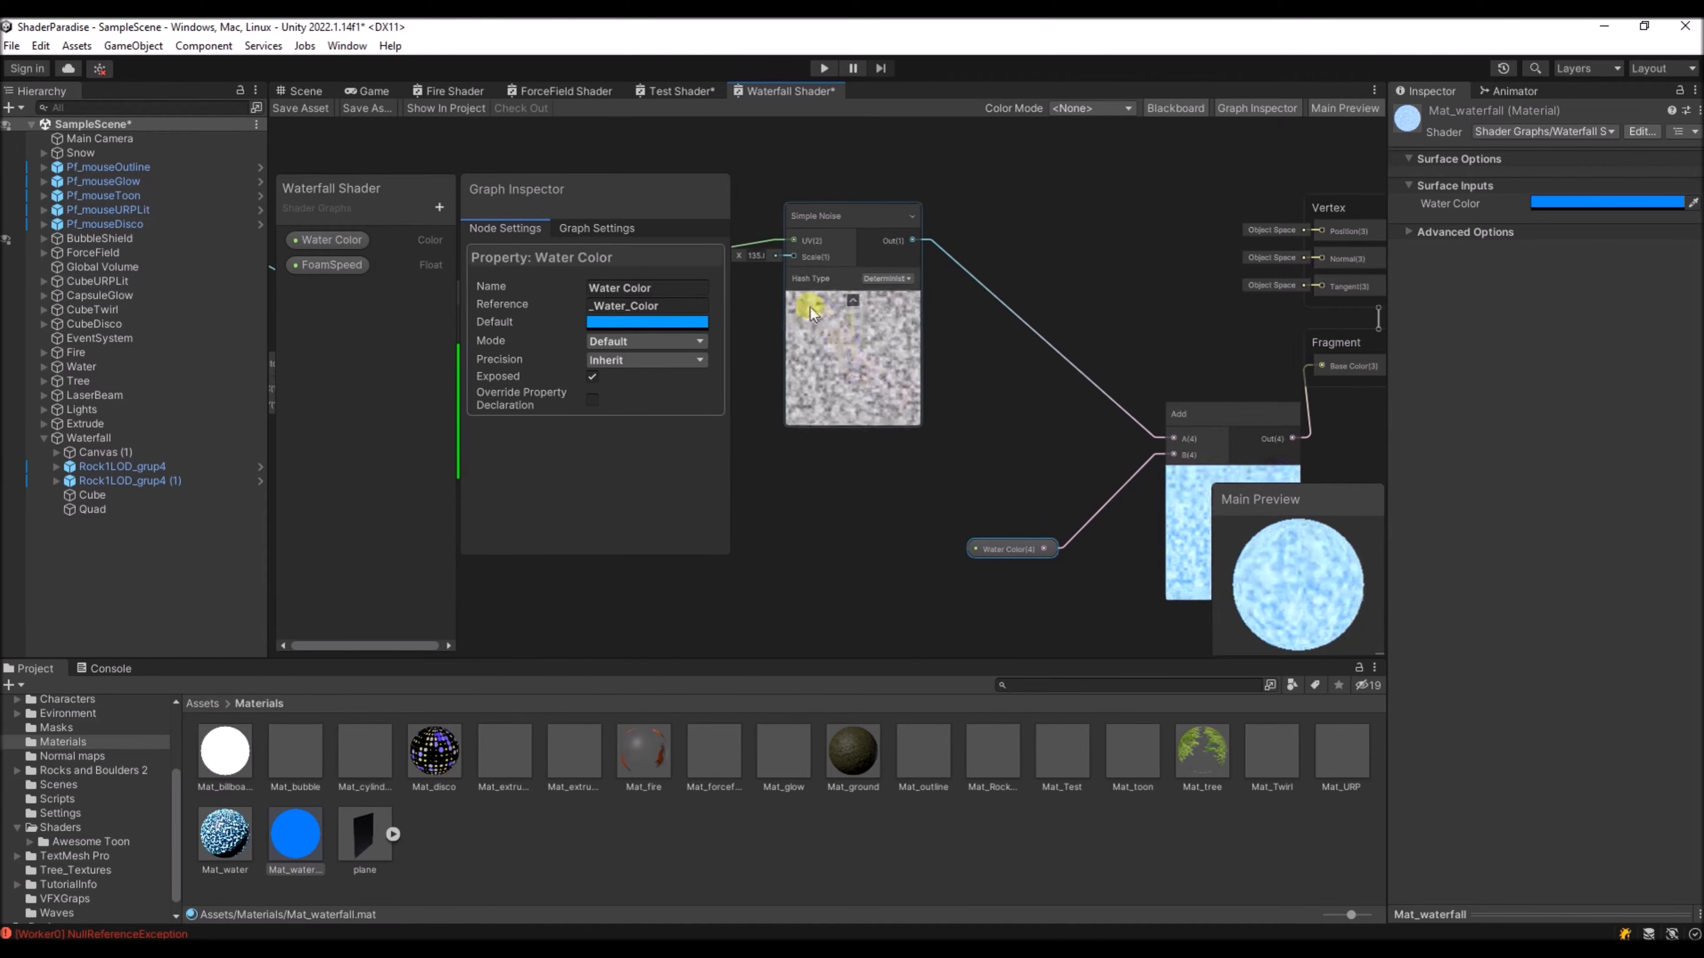
- Try lower Scale values on the Simple Noise node to enlarge the foam pattern
middle_drag(766, 304, 838, 298)
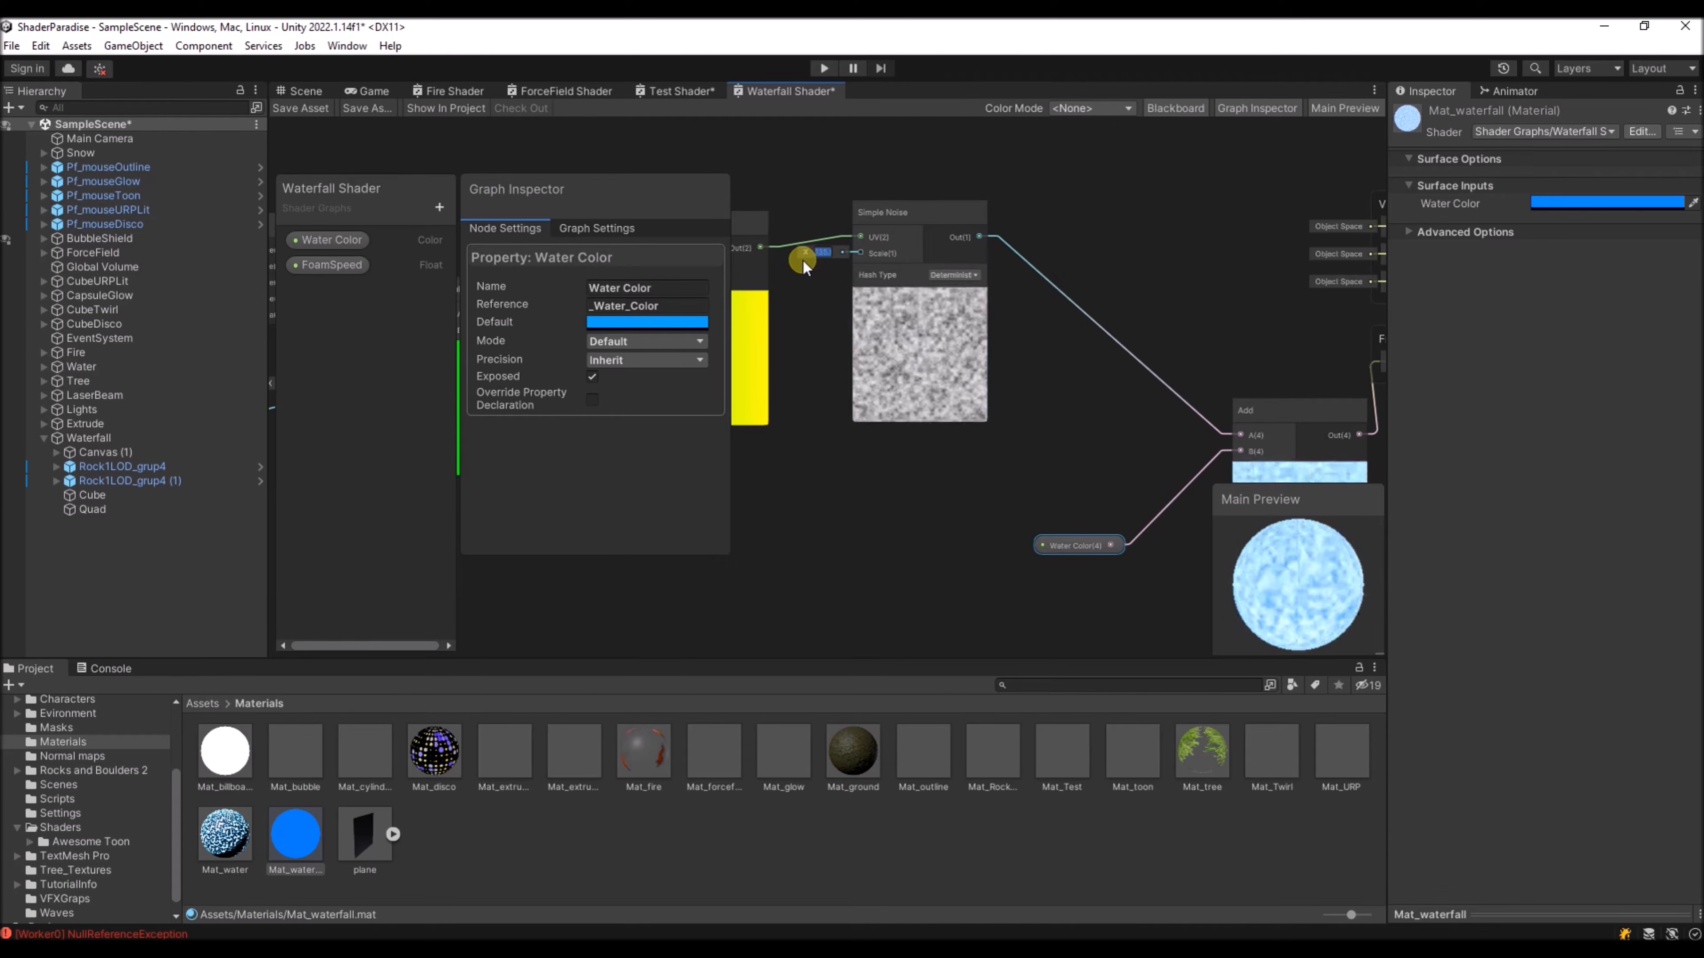
drag(809, 253, 553, 250)
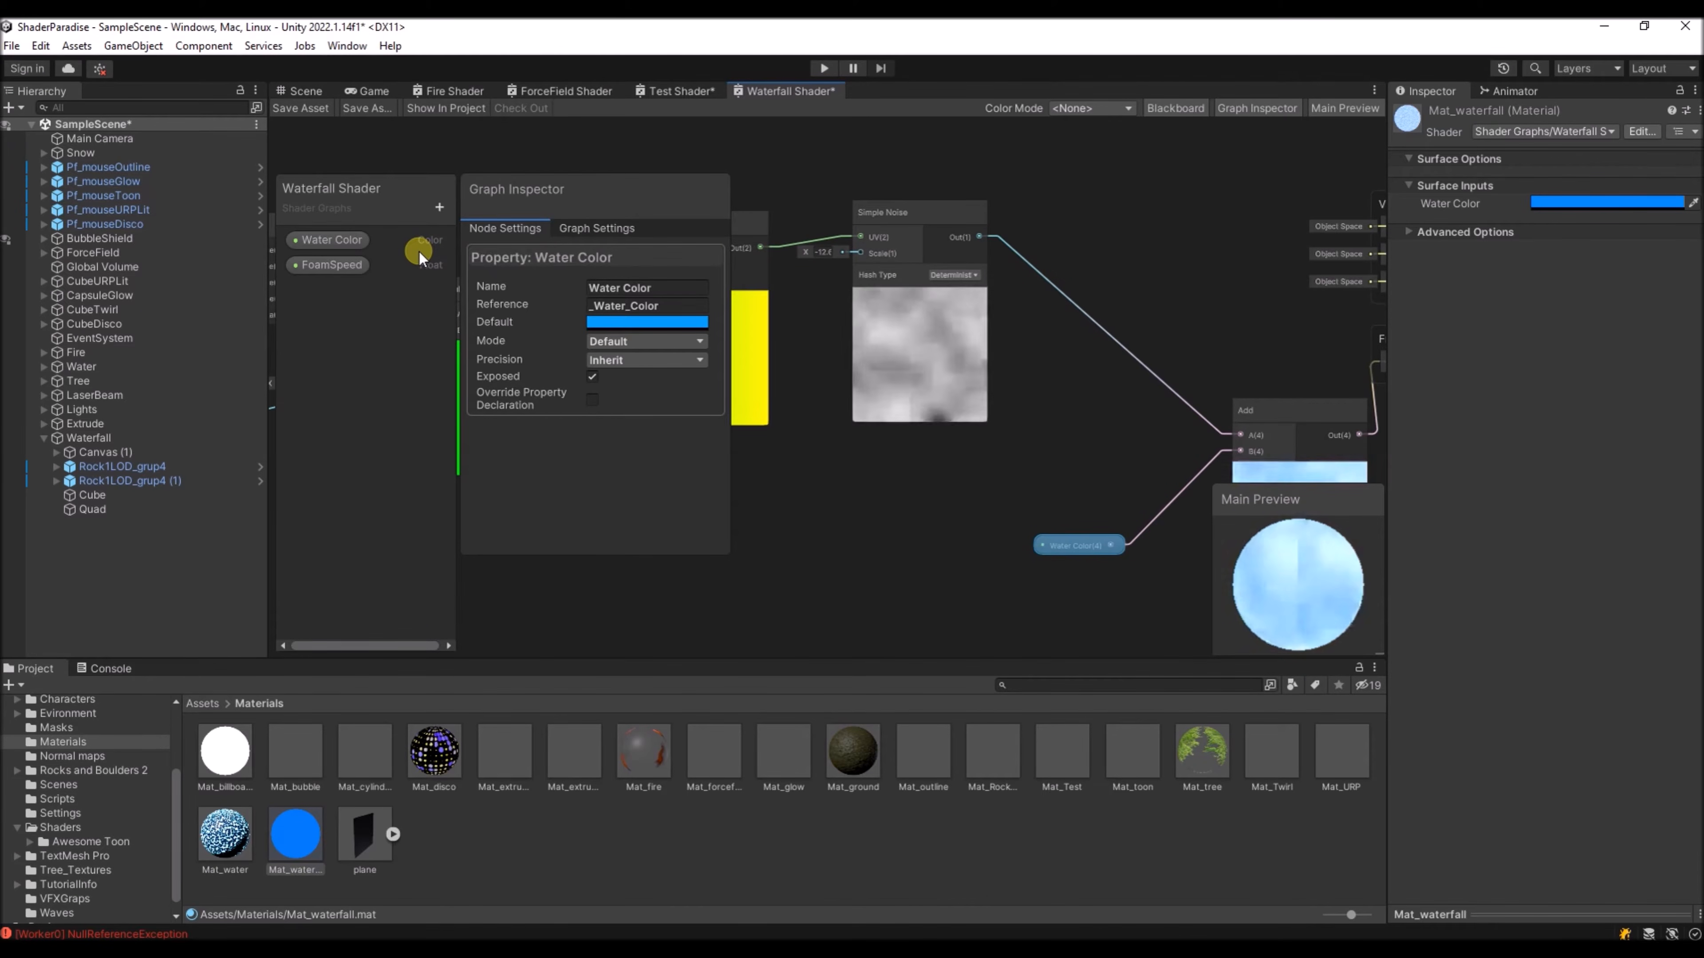
drag(418, 250, 592, 261)
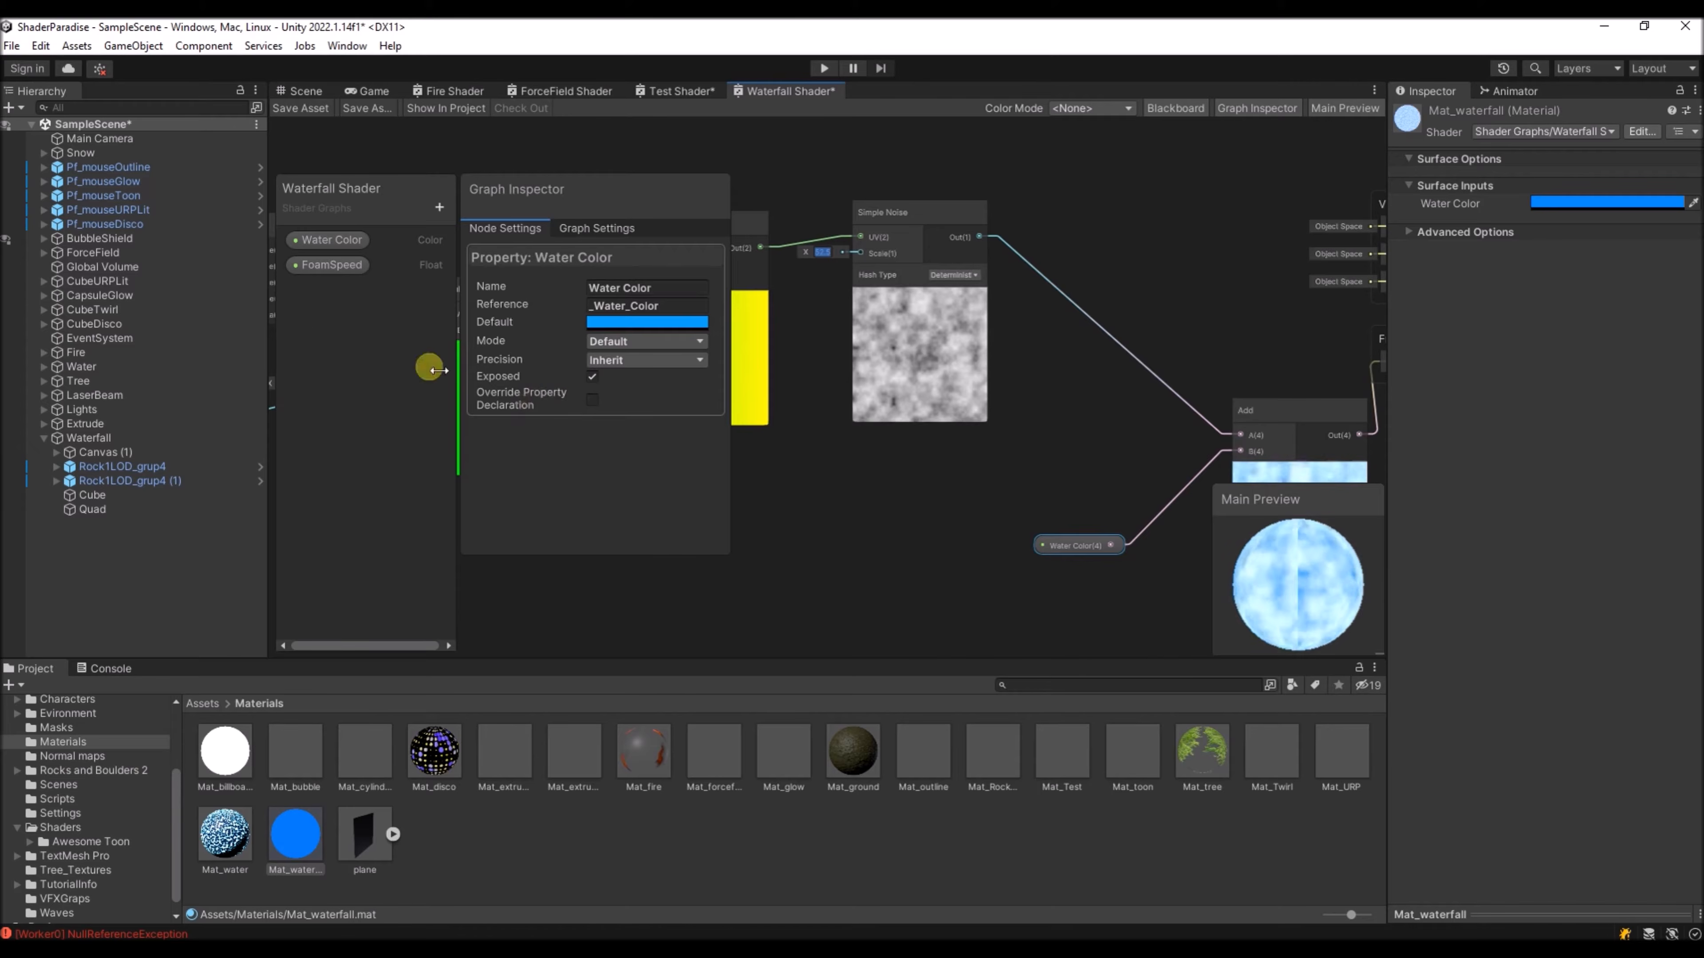
- Add a Float property named FoamSize with a default of 30
click(440, 207)
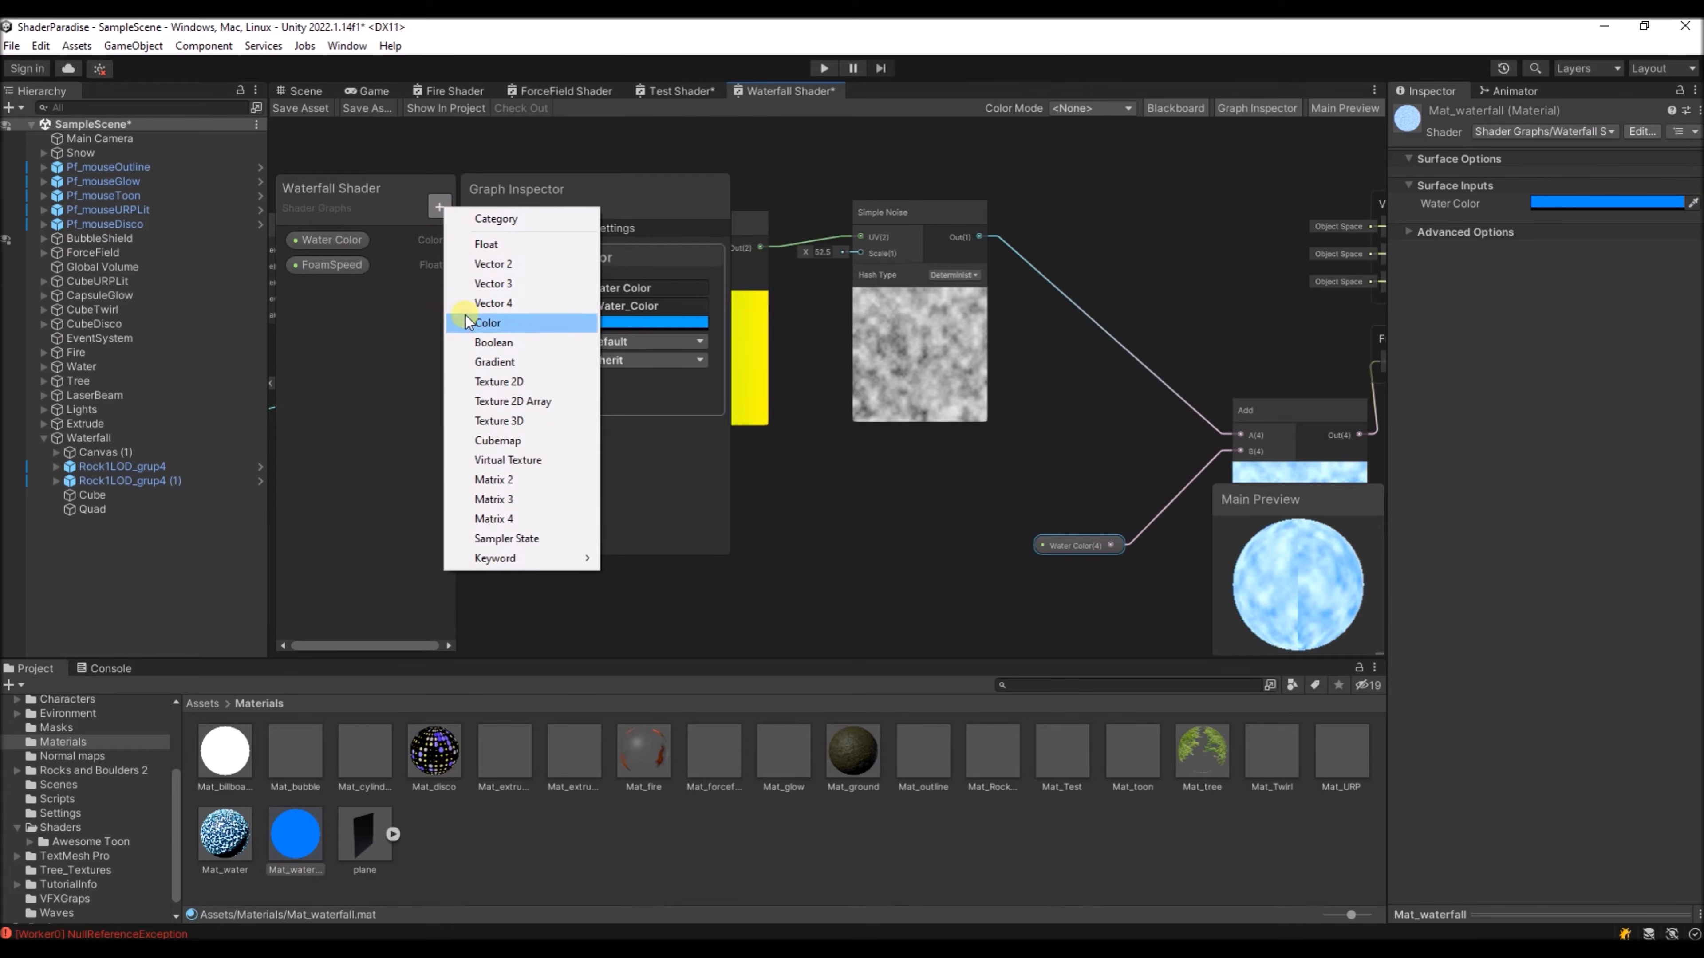
click(479, 246)
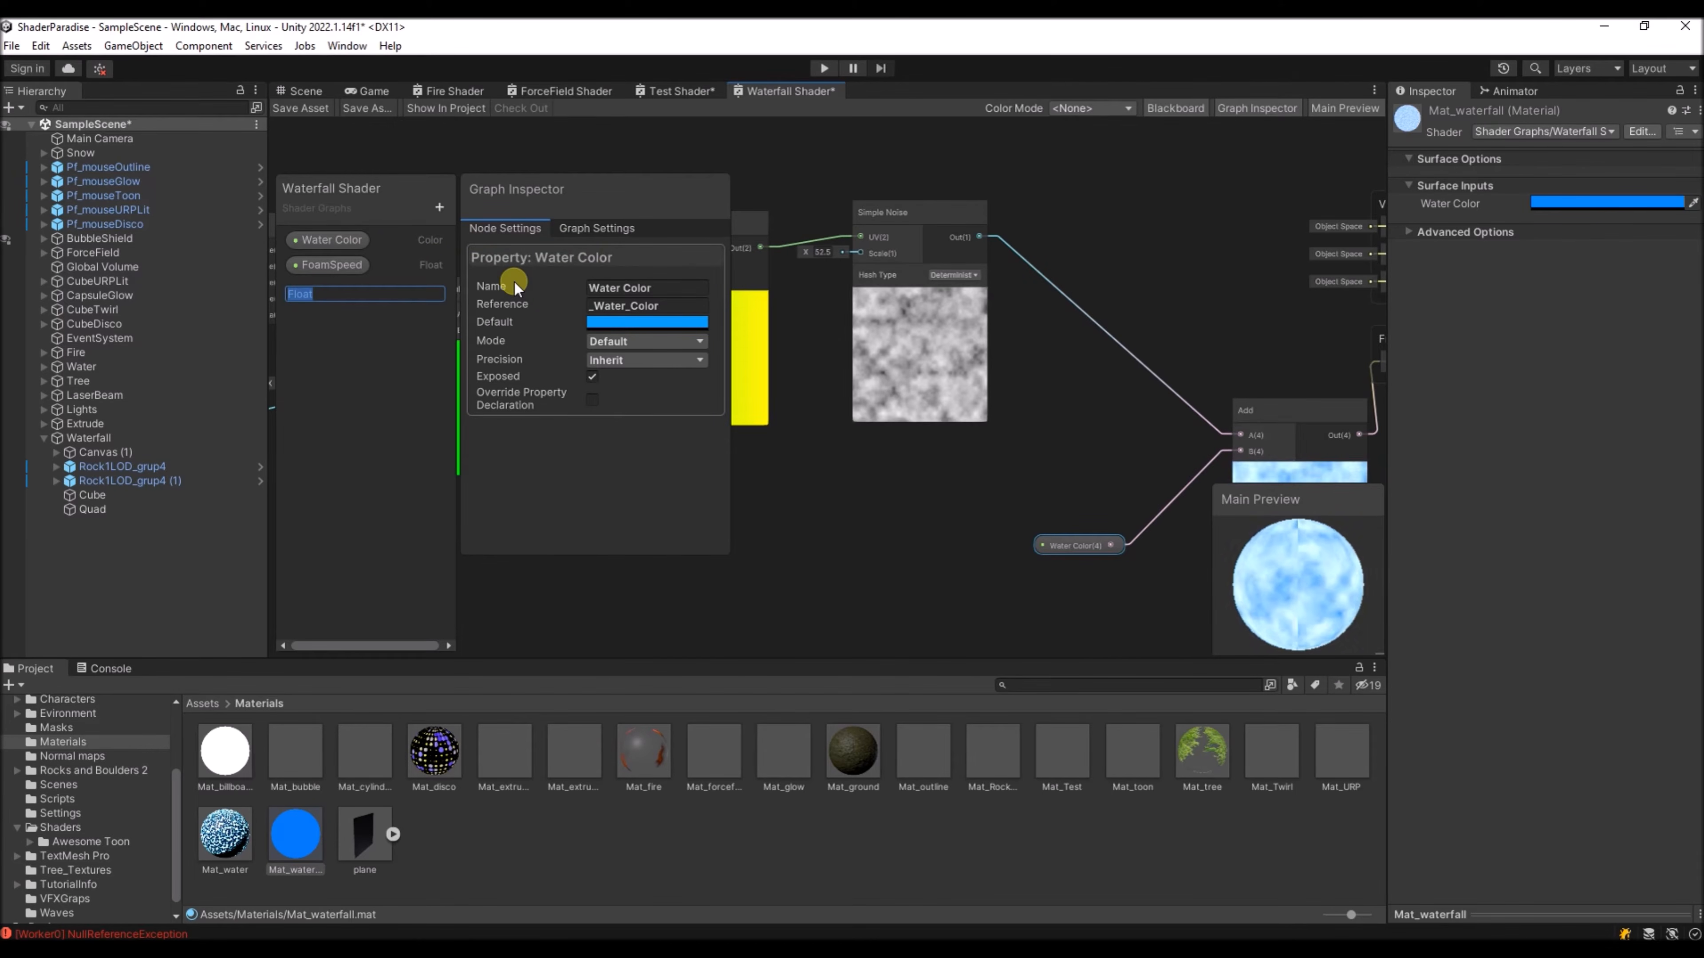
text(Foam)
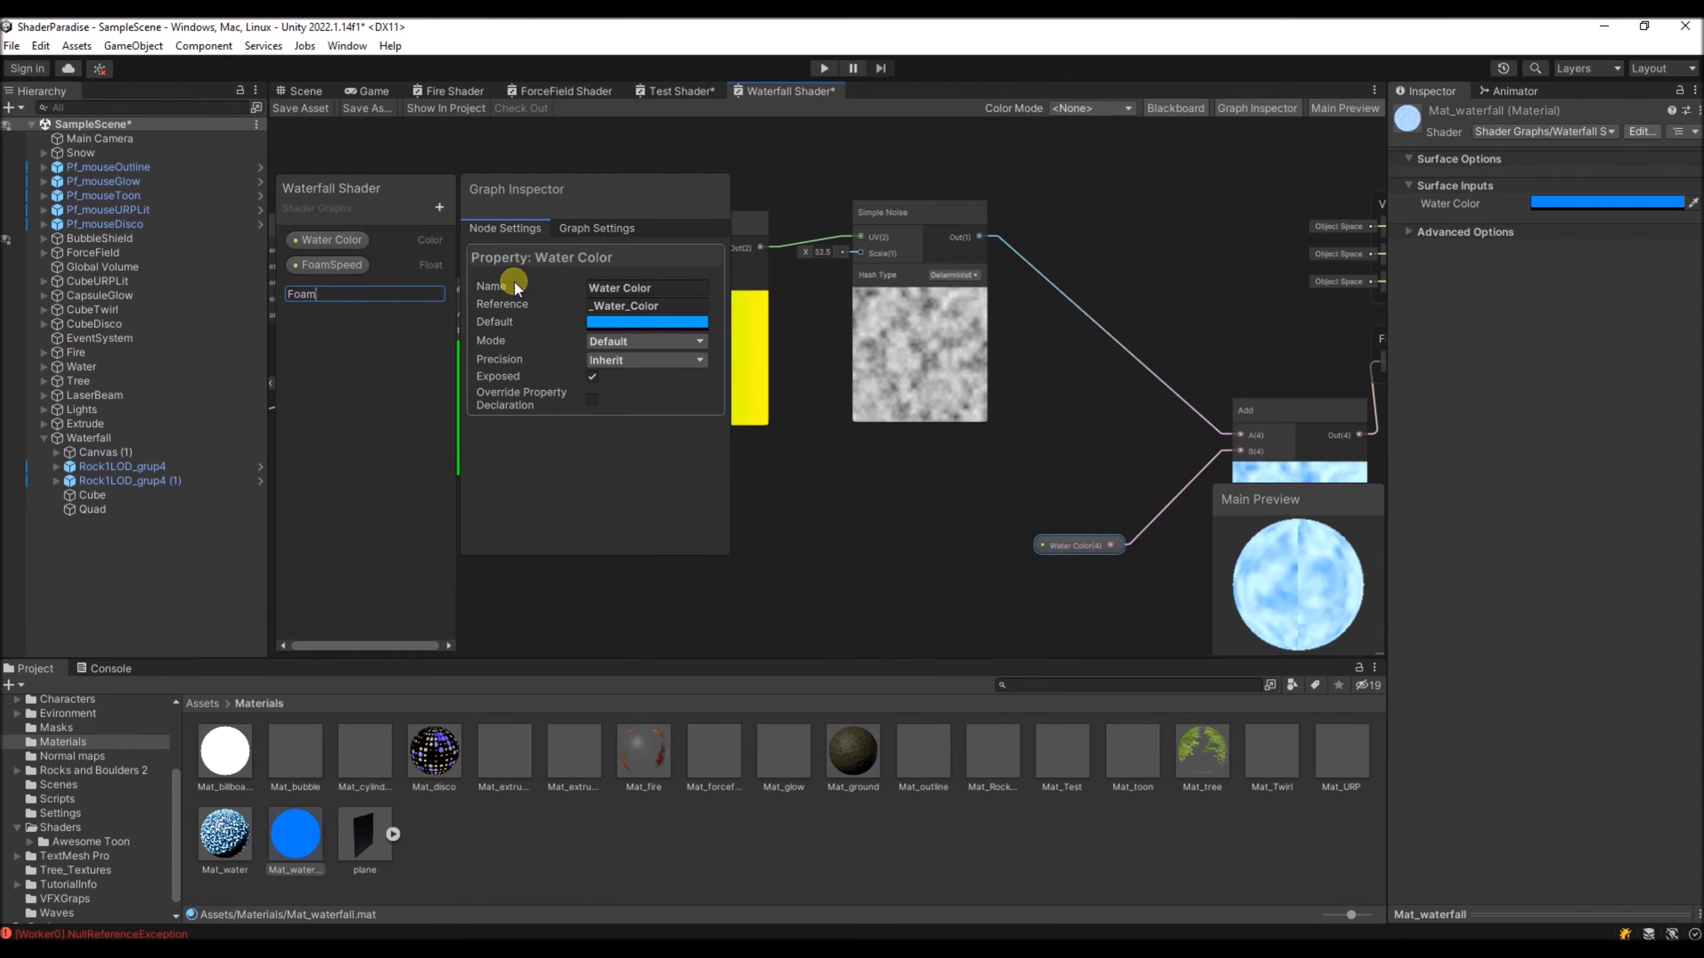
text(Size)
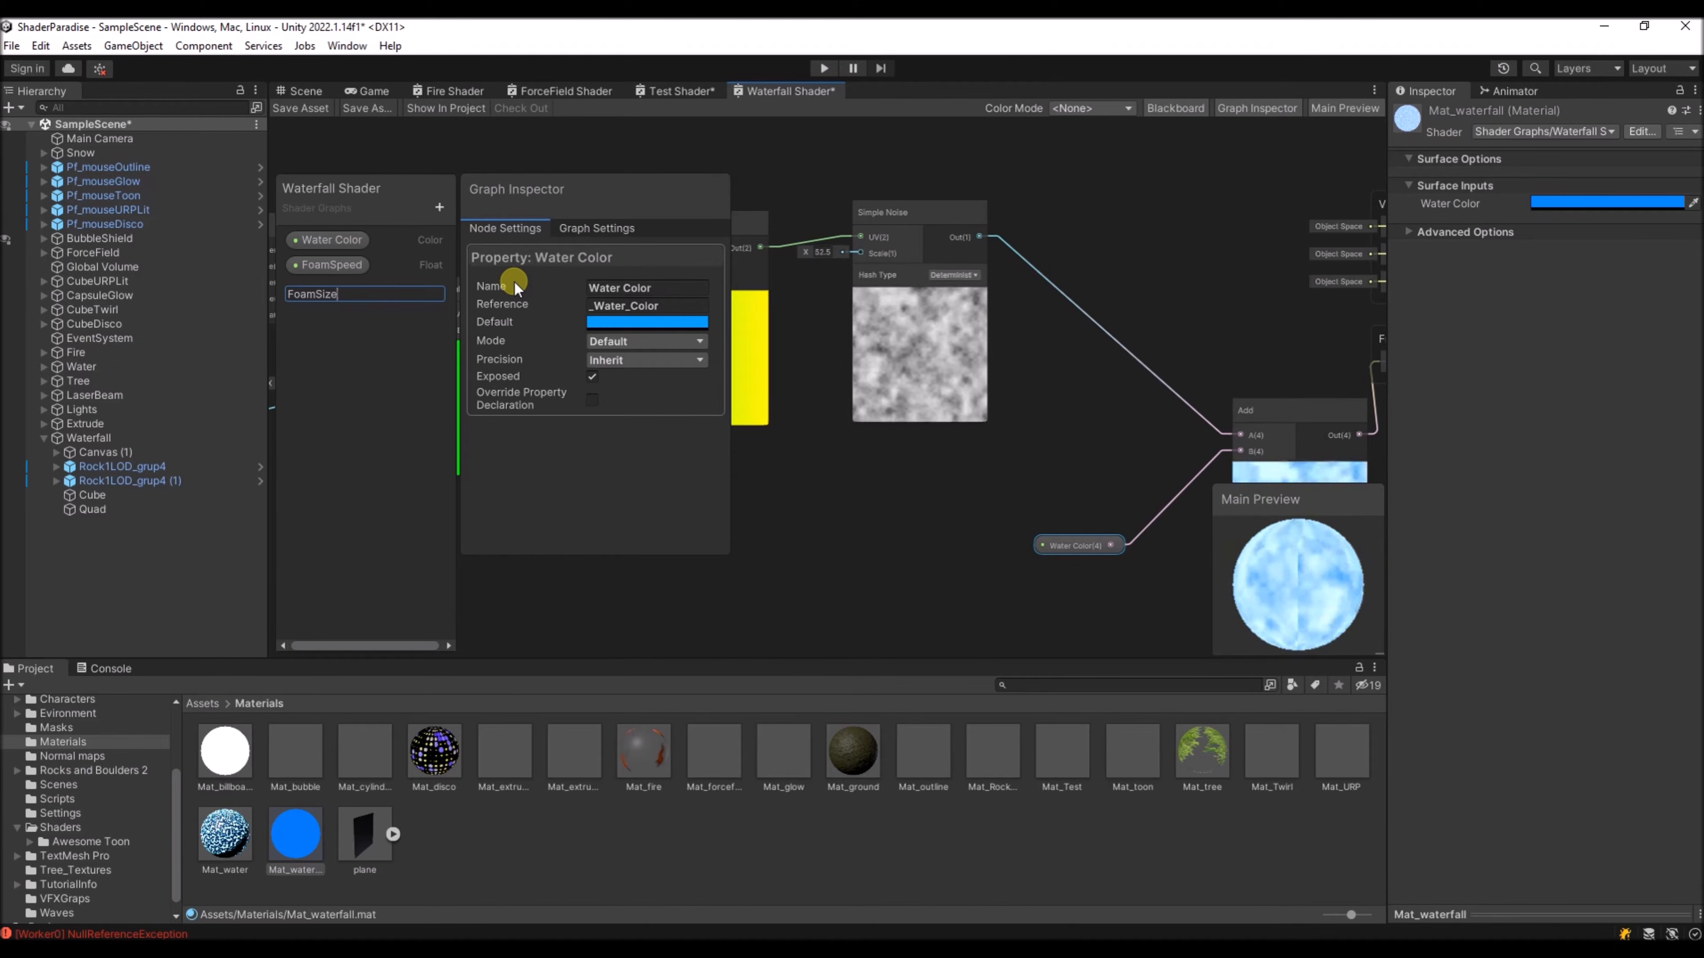
key(Return)
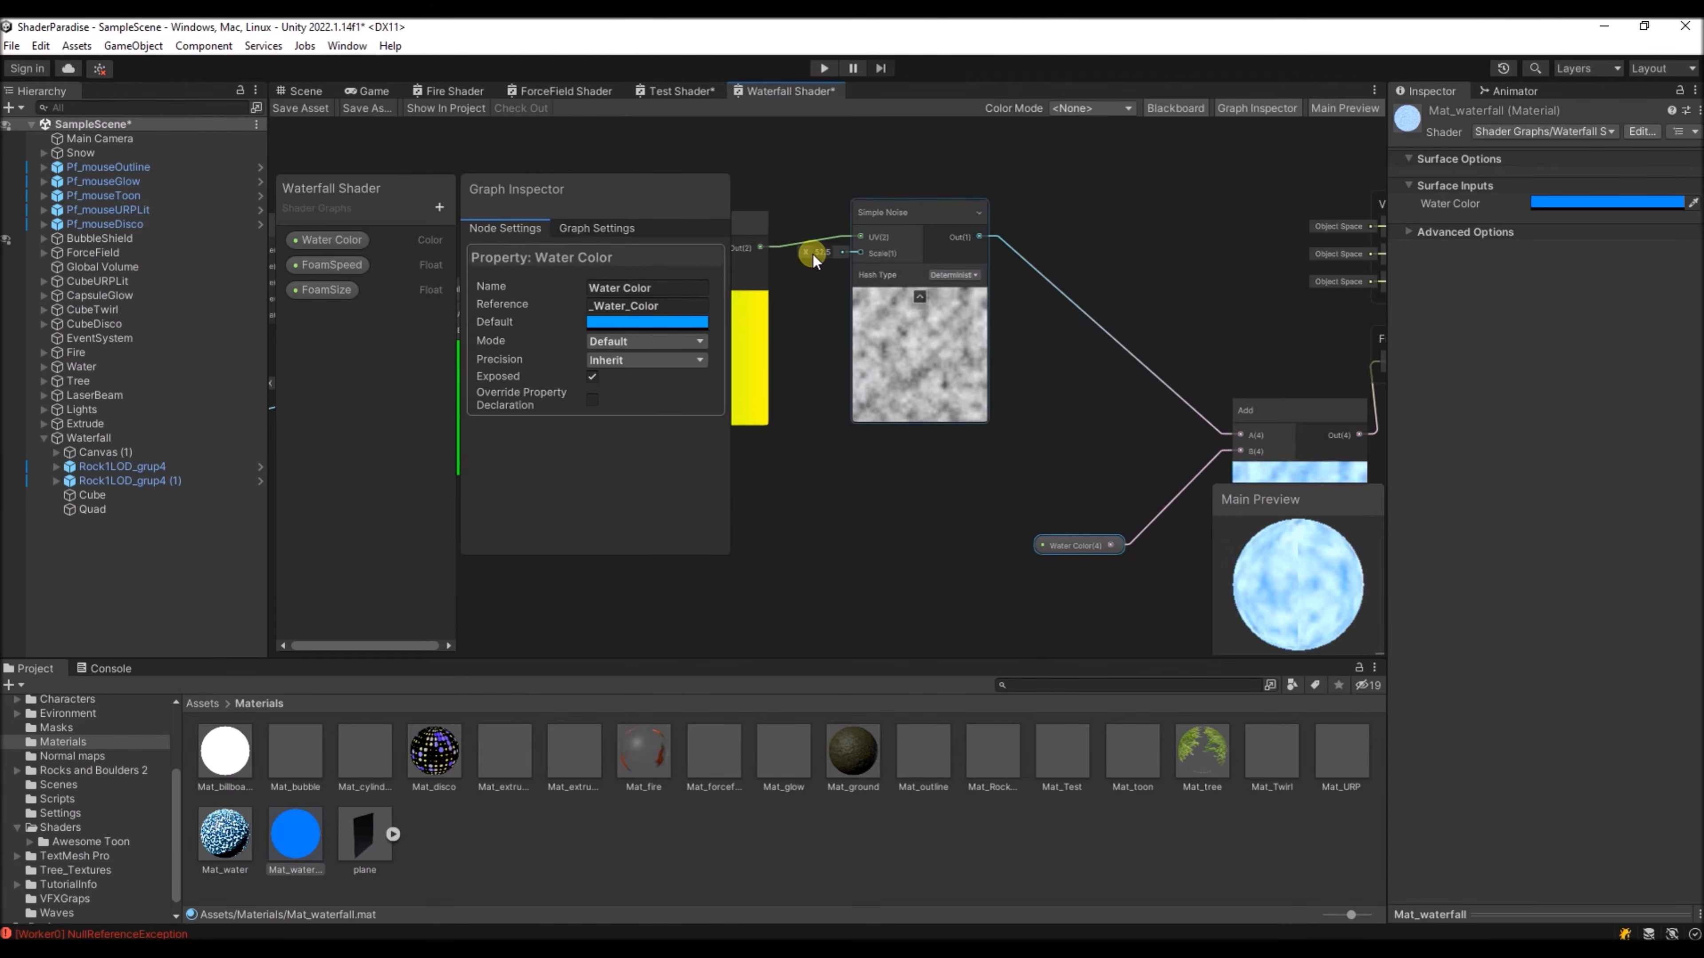
click(331, 292)
click(611, 325)
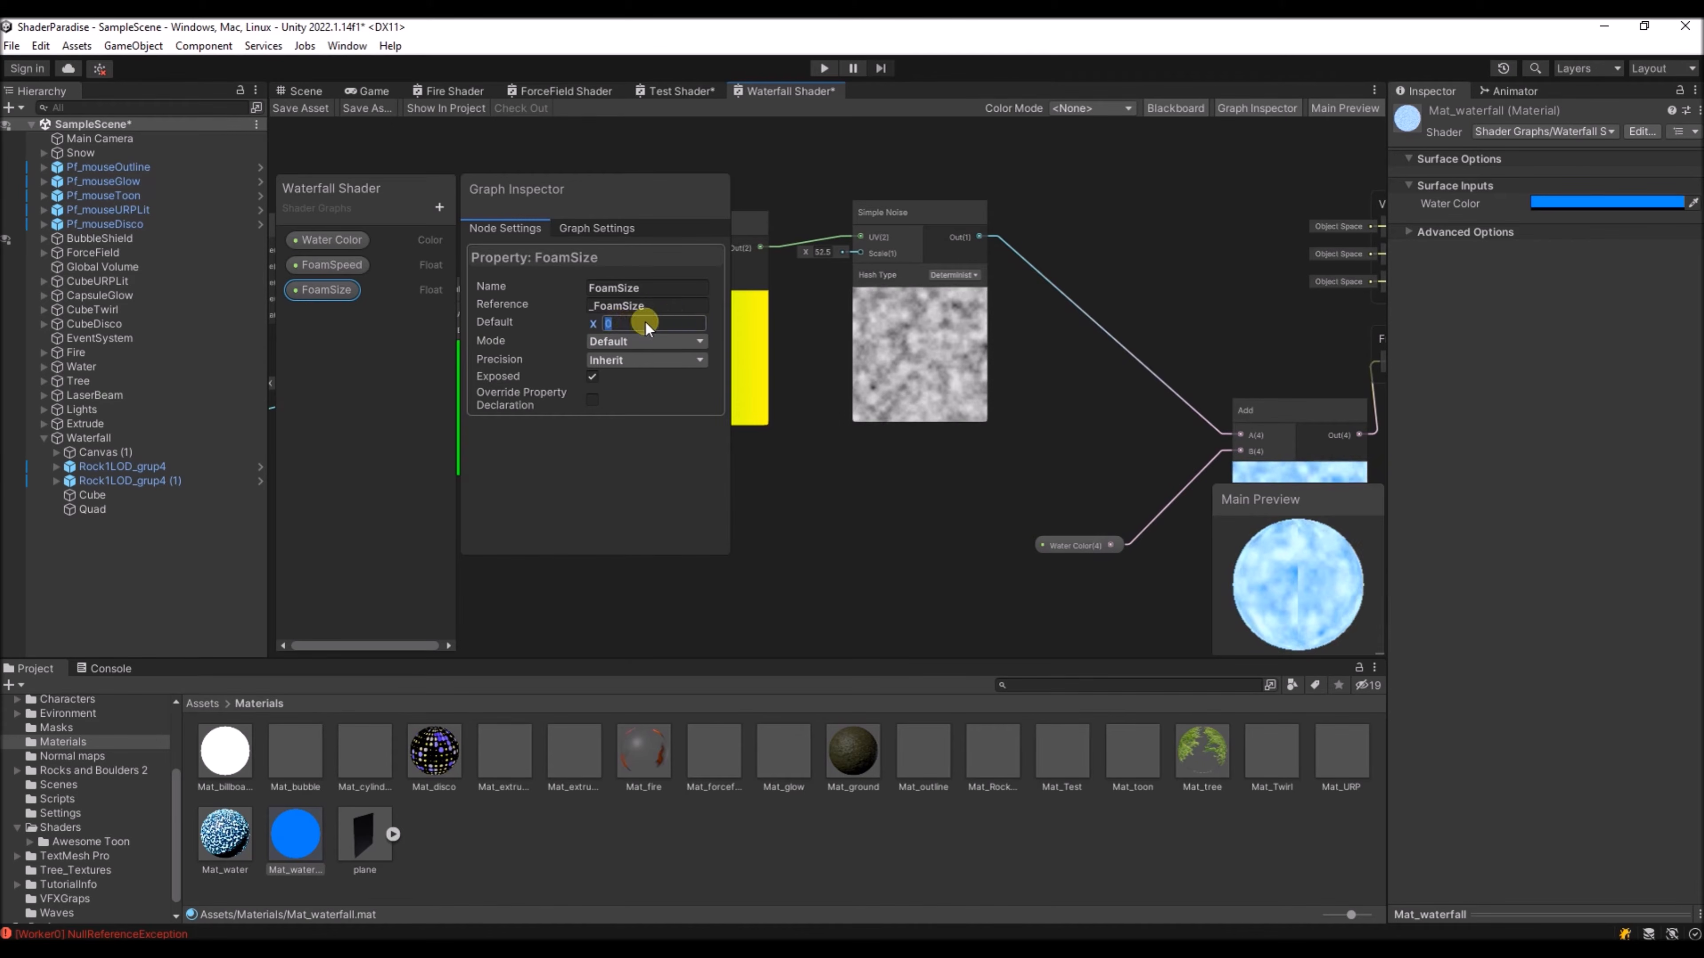
text(30)
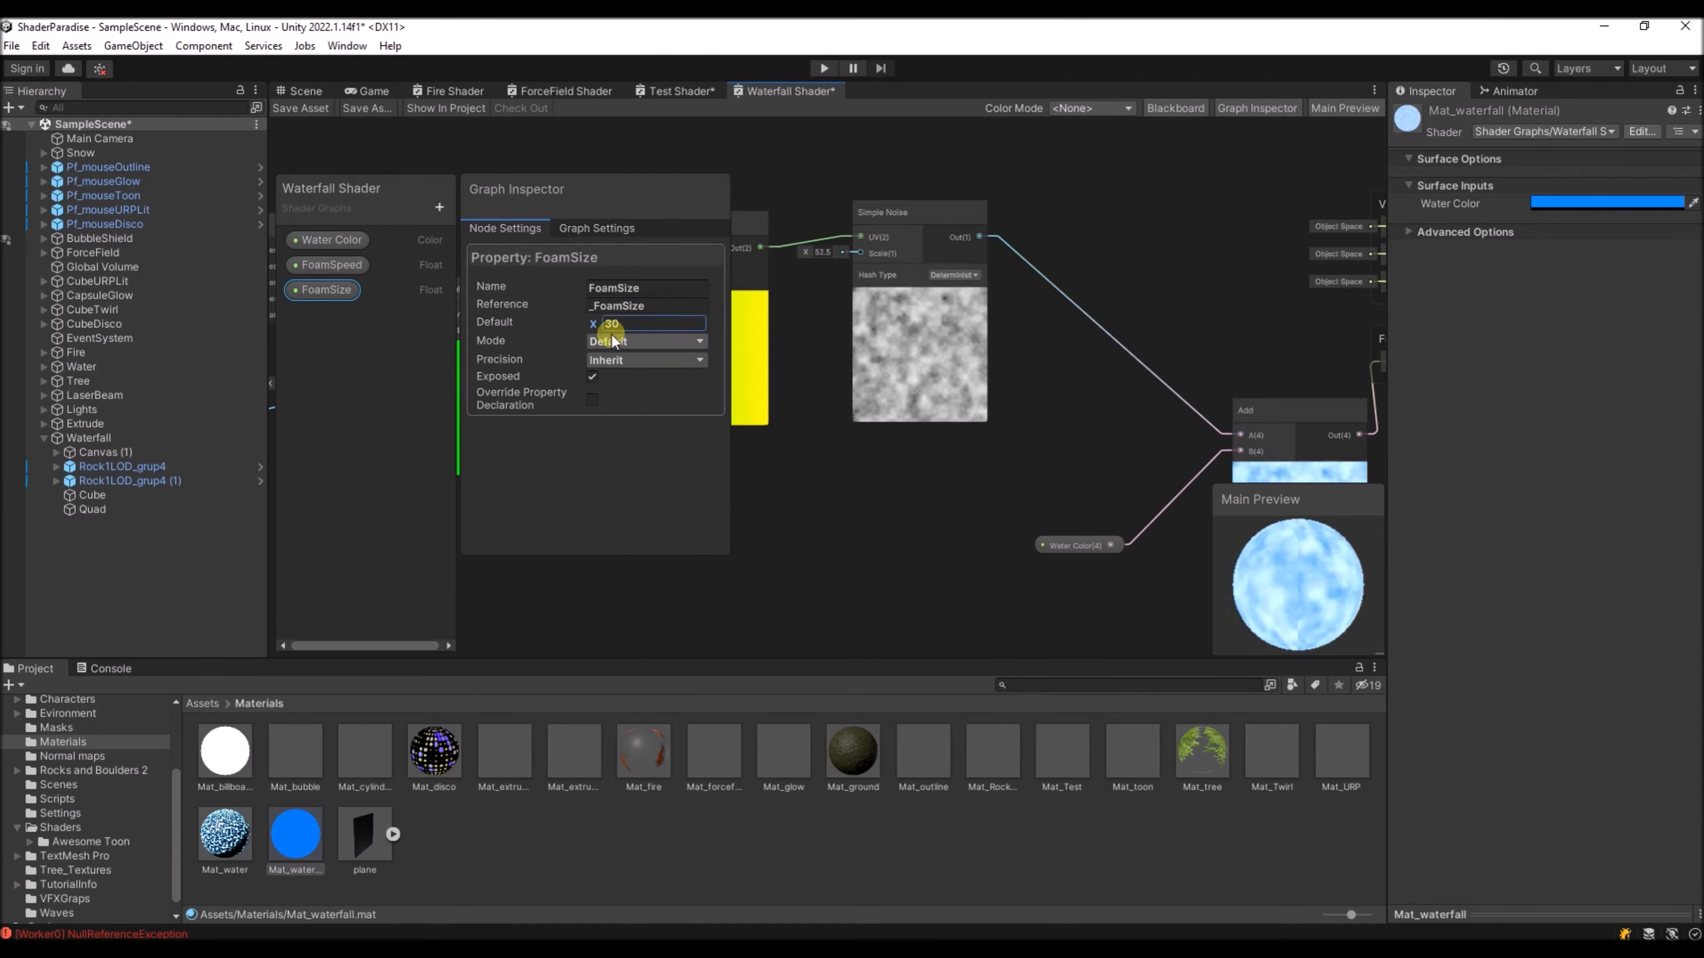
- Place a FoamSize node feeding the Simple Noise Scale input and space the two nodes apart
drag(325, 289, 860, 252)
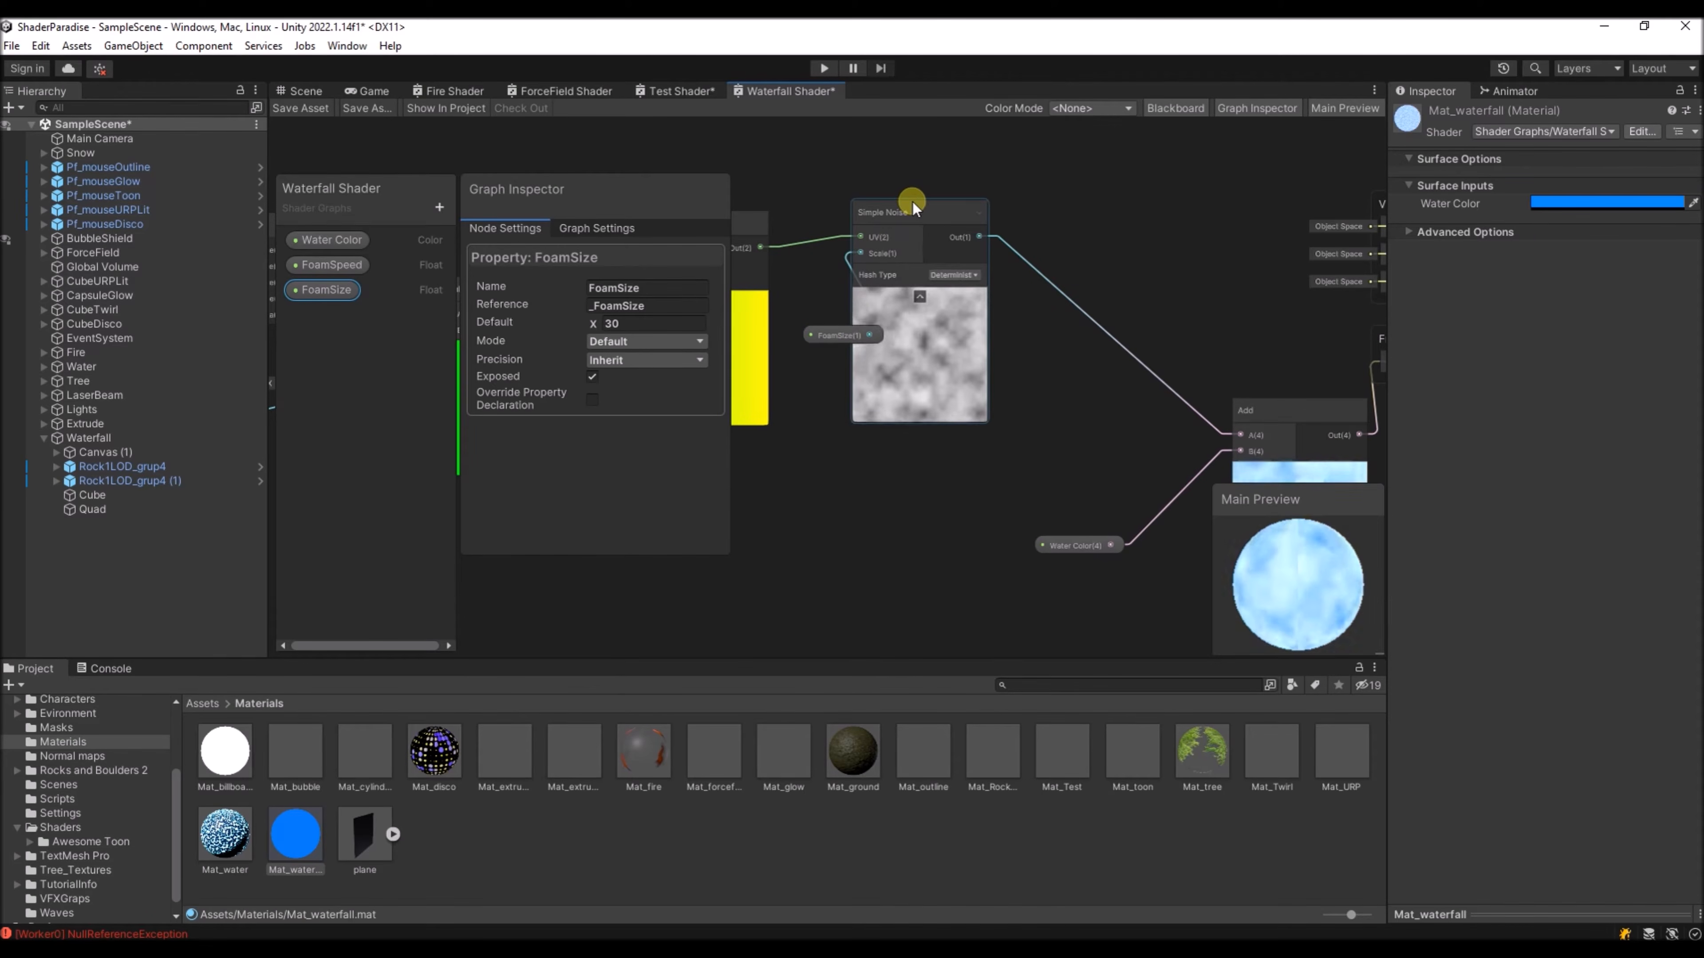
drag(912, 200, 945, 200)
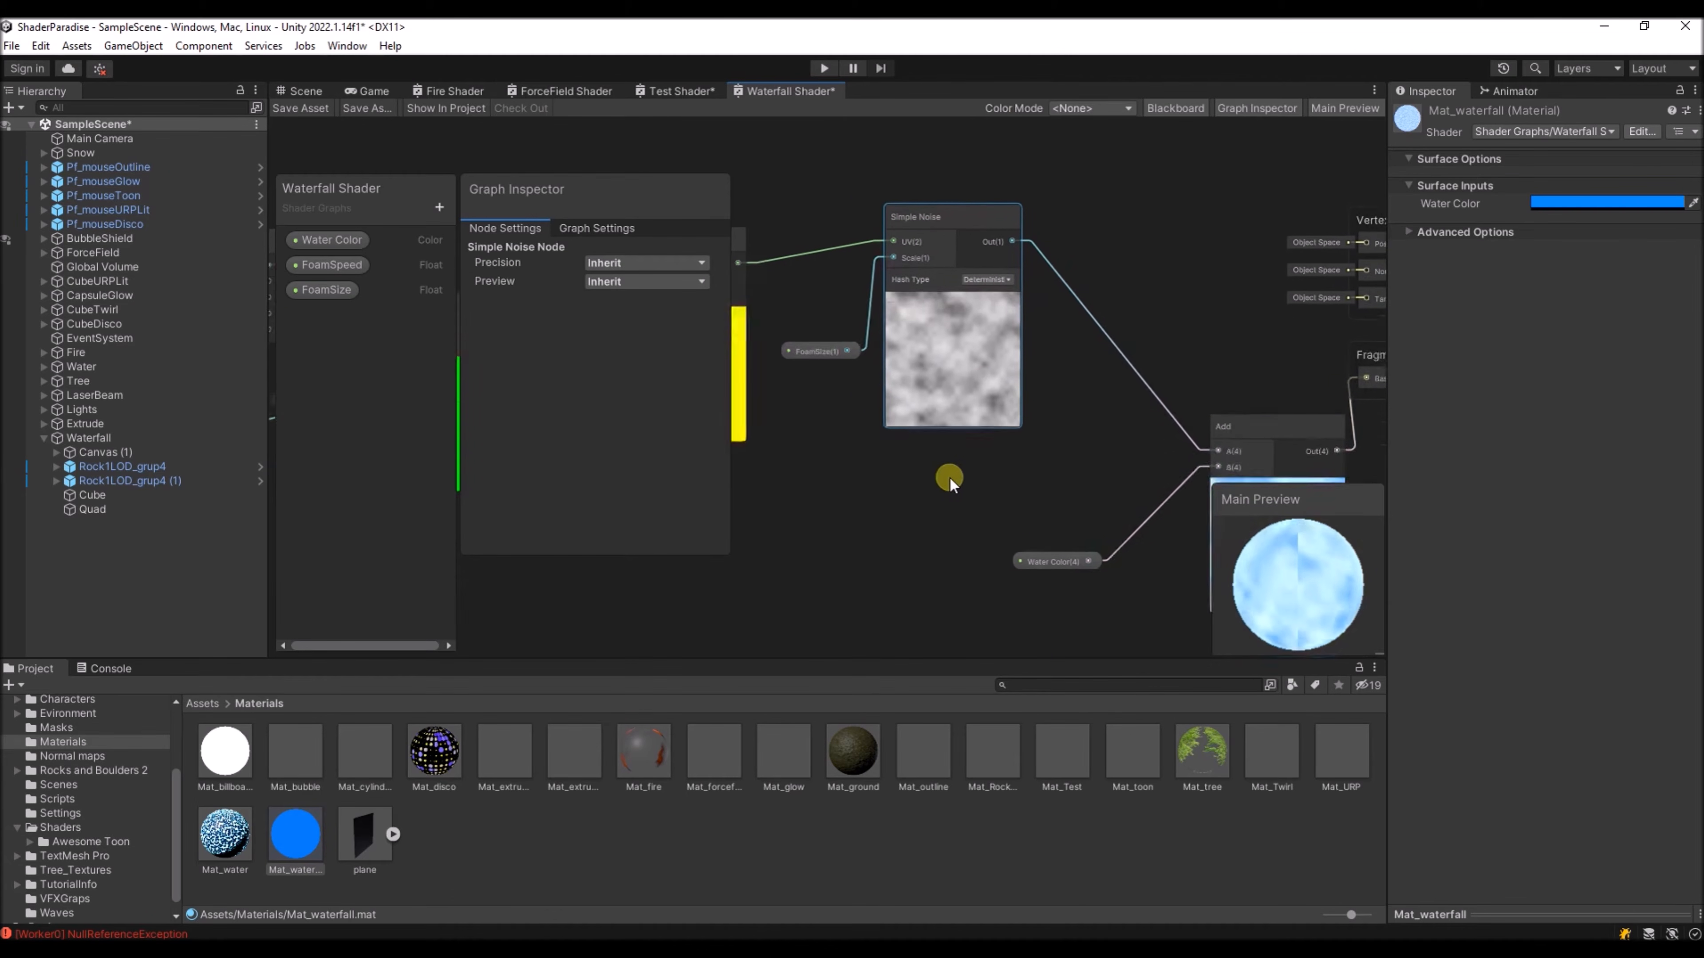
middle_drag(949, 476, 920, 440)
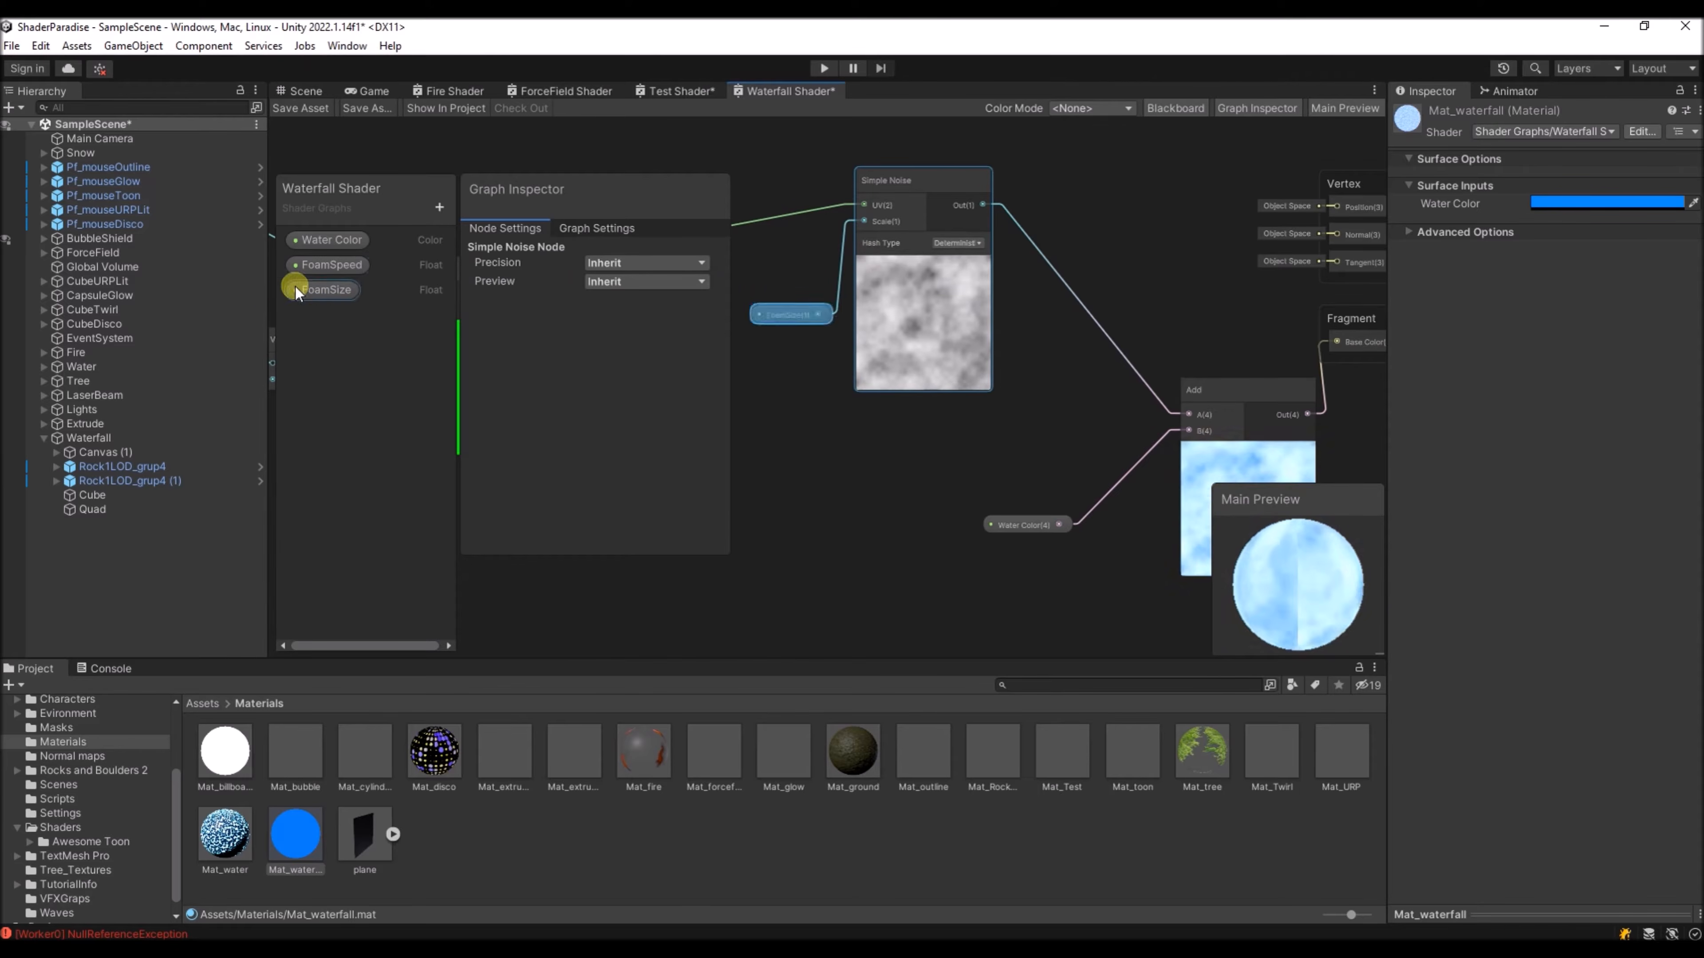
middle_drag(821, 388, 811, 447)
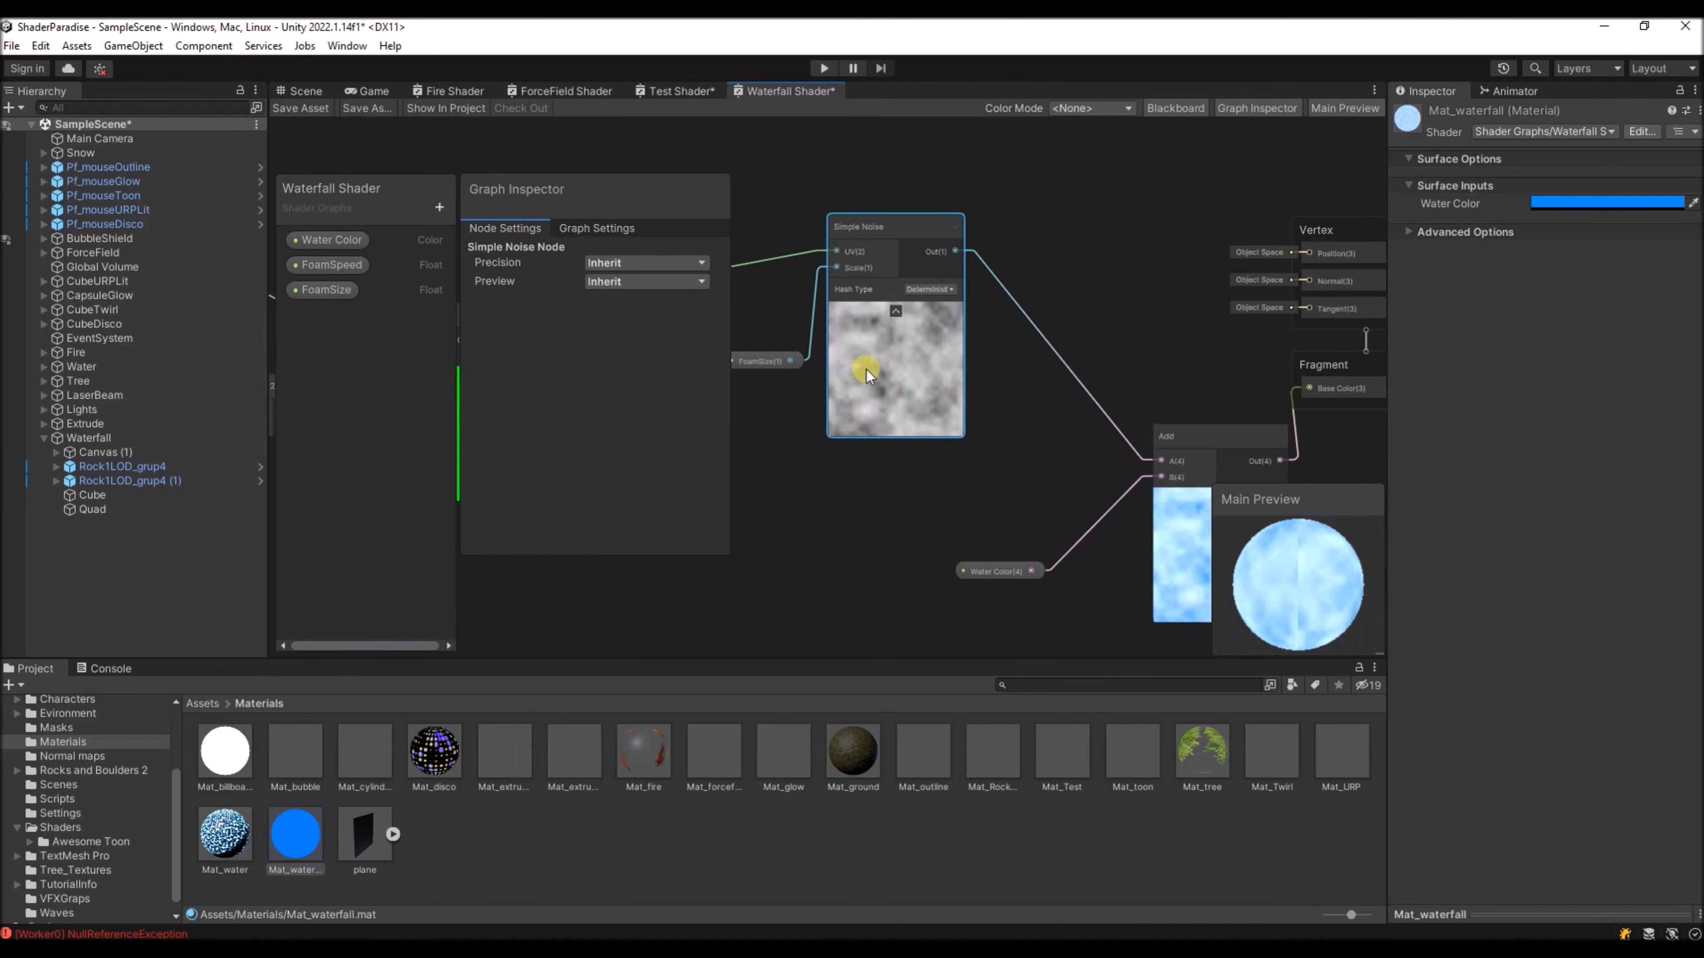
- Insert a Power node with Simple Noise feeding its A input and its output connected to the Add node's A input
middle_drag(797, 284, 835, 305)
drag(1000, 272, 1075, 264)
text(power)
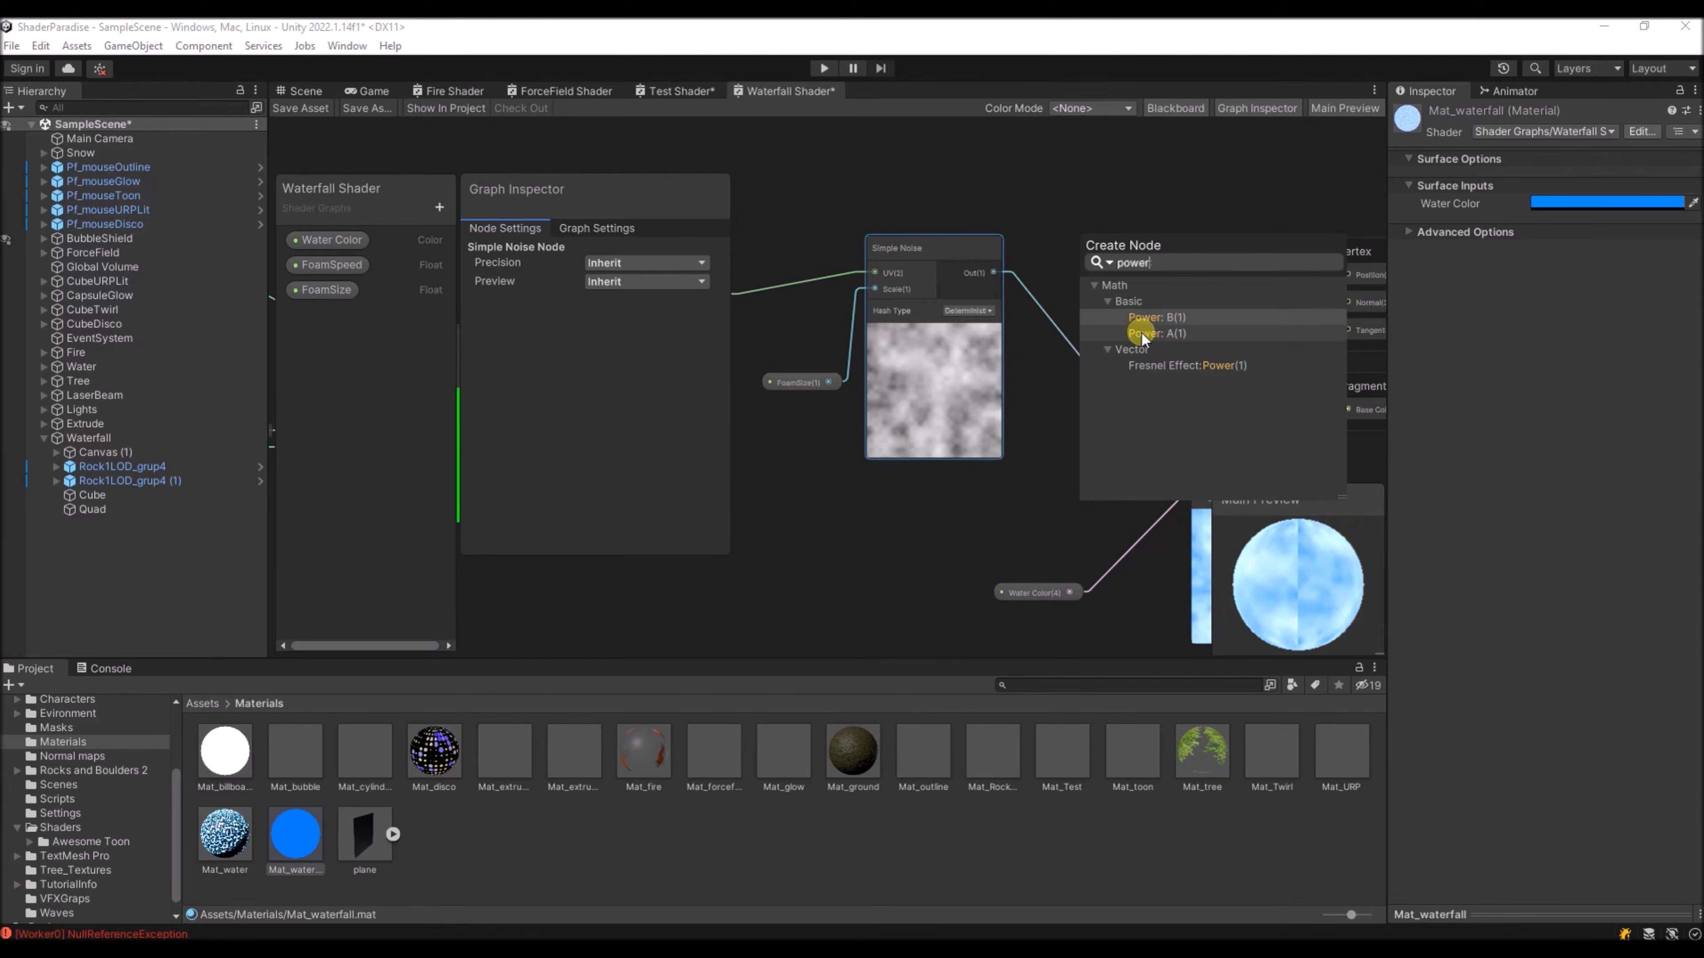
click(1141, 334)
middle_drag(1016, 366, 957, 351)
mouse_move(1072, 220)
mouse_down()
mouse_move(1074, 181)
mouse_move(1064, 196)
mouse_up()
middle_drag(979, 427, 928, 410)
middle_drag(1092, 260, 1020, 232)
drag(1012, 183, 1019, 505)
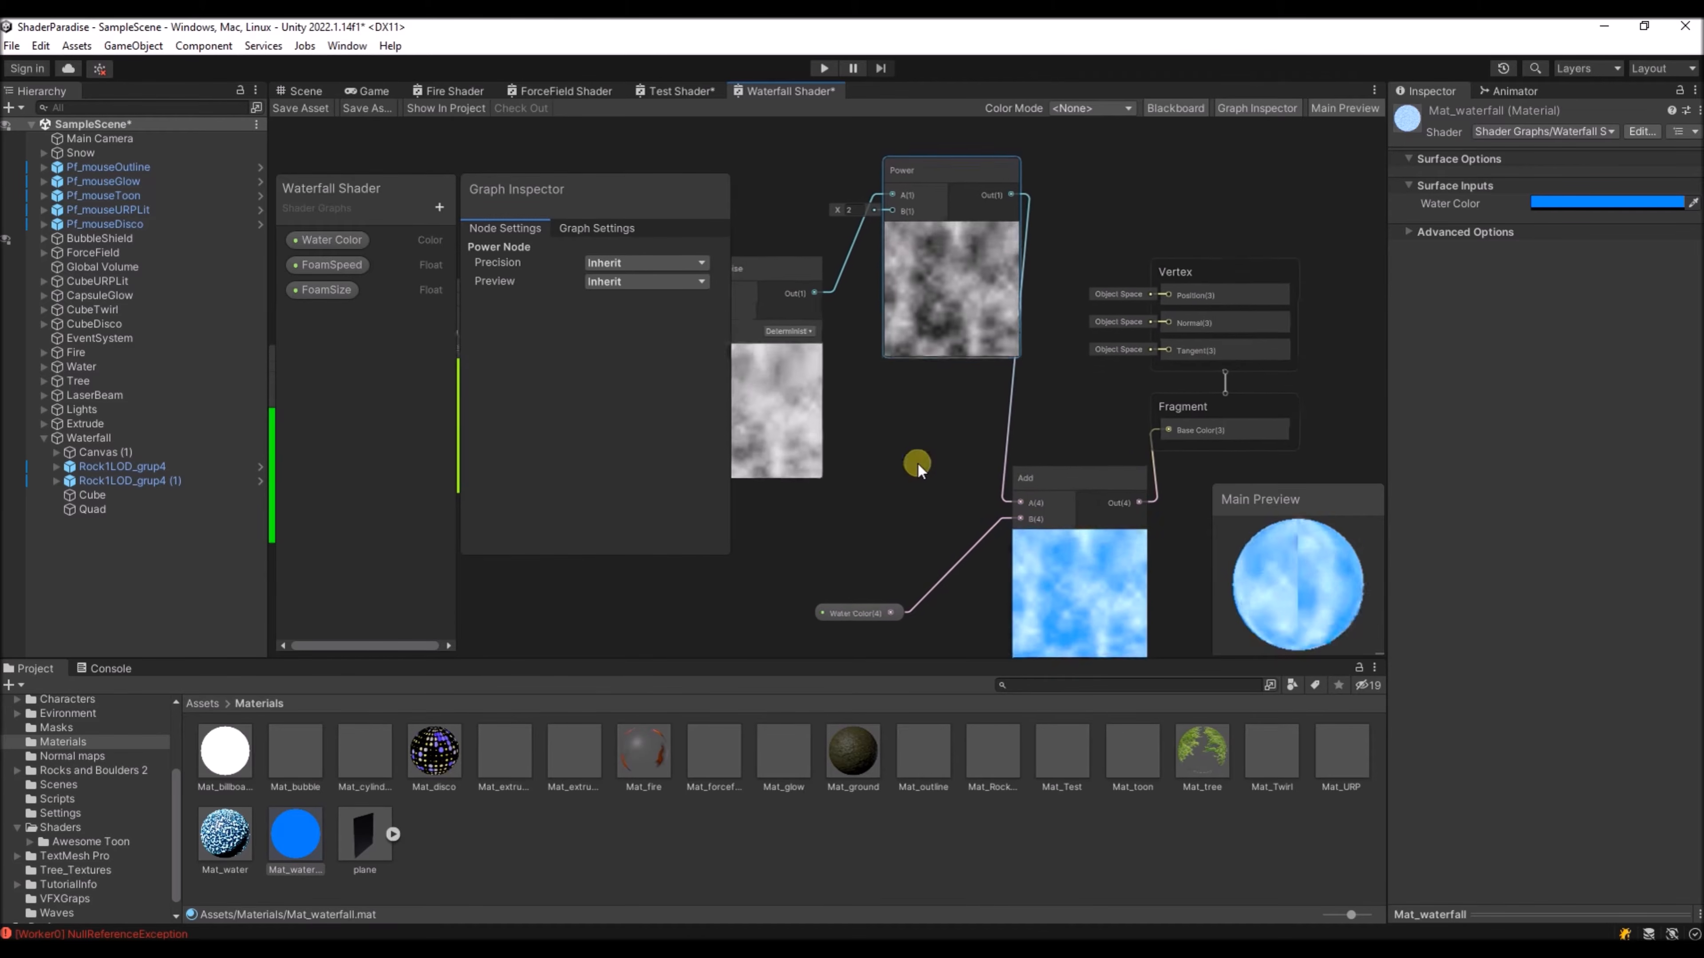
- Try different exponents on the Power node's B input, leaving it at about 3.16
middle_drag(933, 437, 1004, 440)
middle_drag(929, 309, 944, 335)
drag(926, 243, 999, 256)
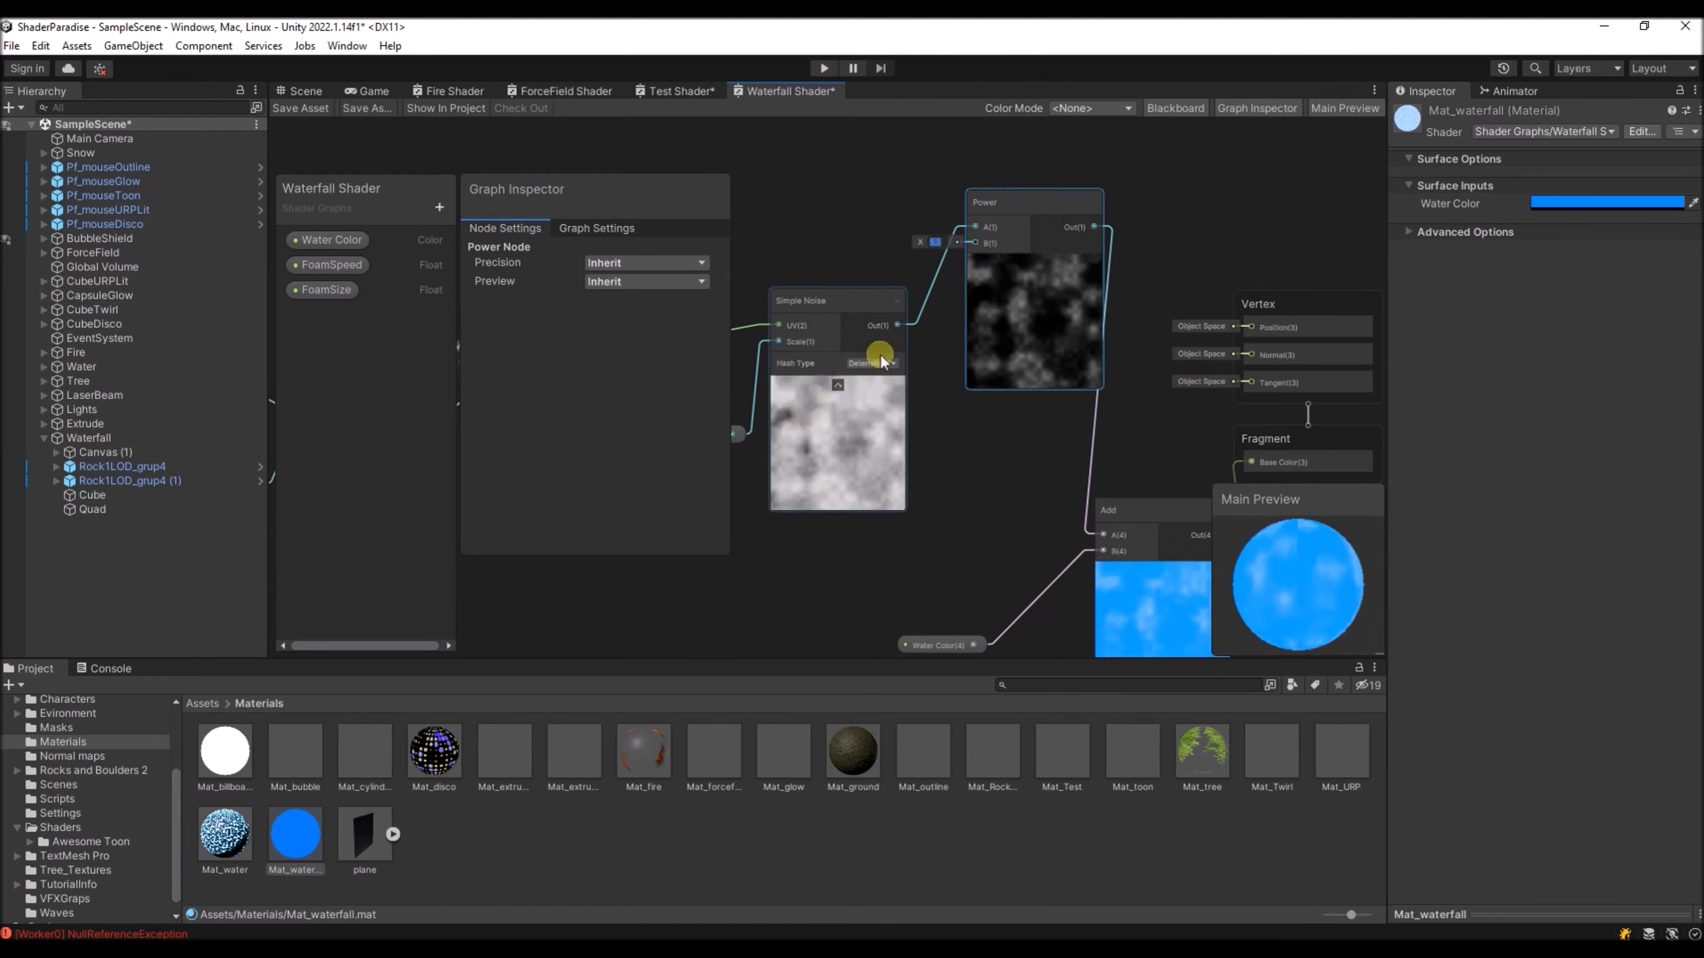
drag(926, 241, 892, 246)
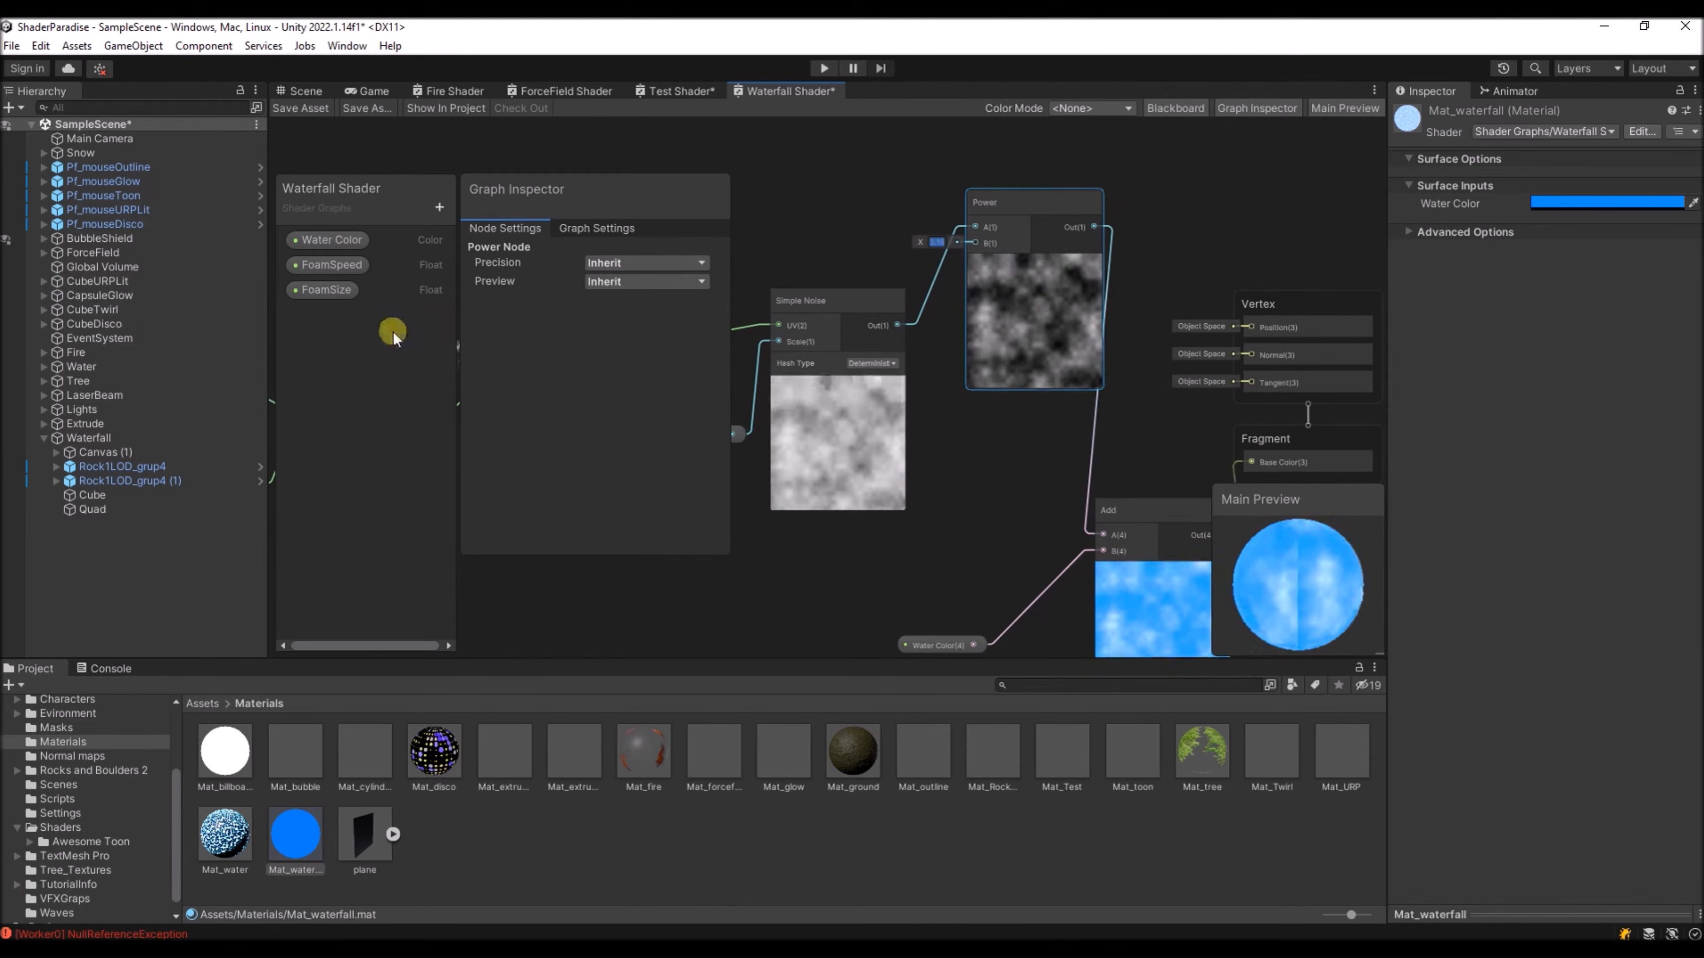
- Add a Float property named FoamStrength with a default of 3
click(439, 211)
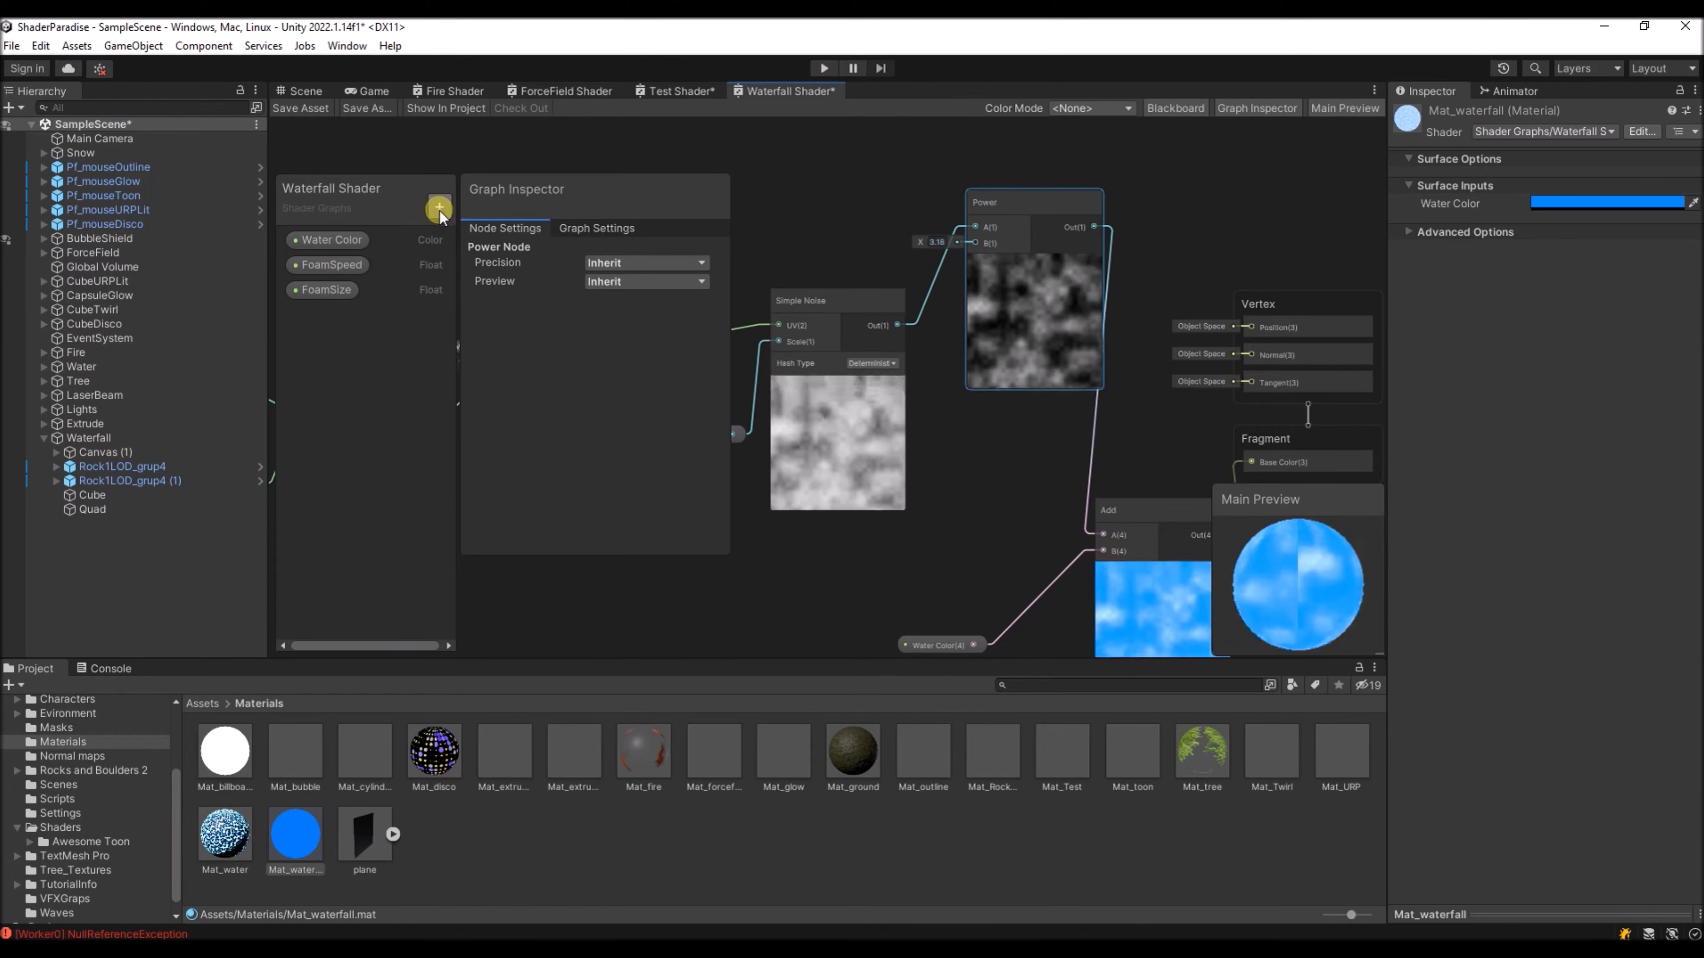
click(469, 252)
text(Foam)
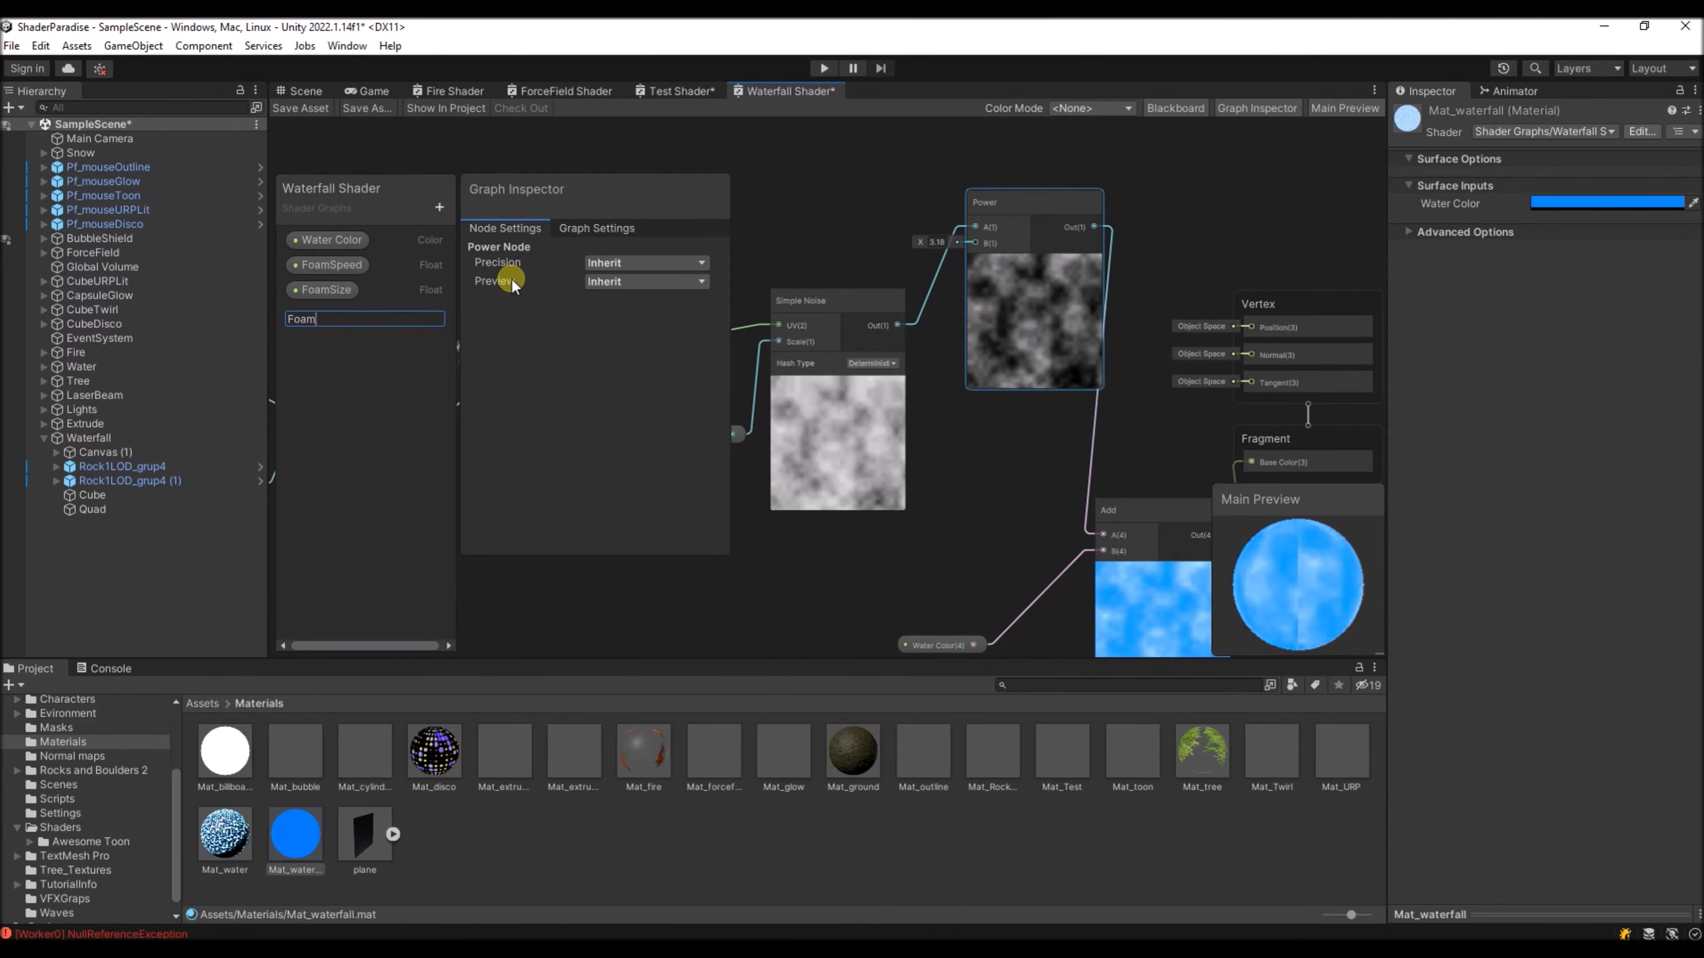
text(Strength)
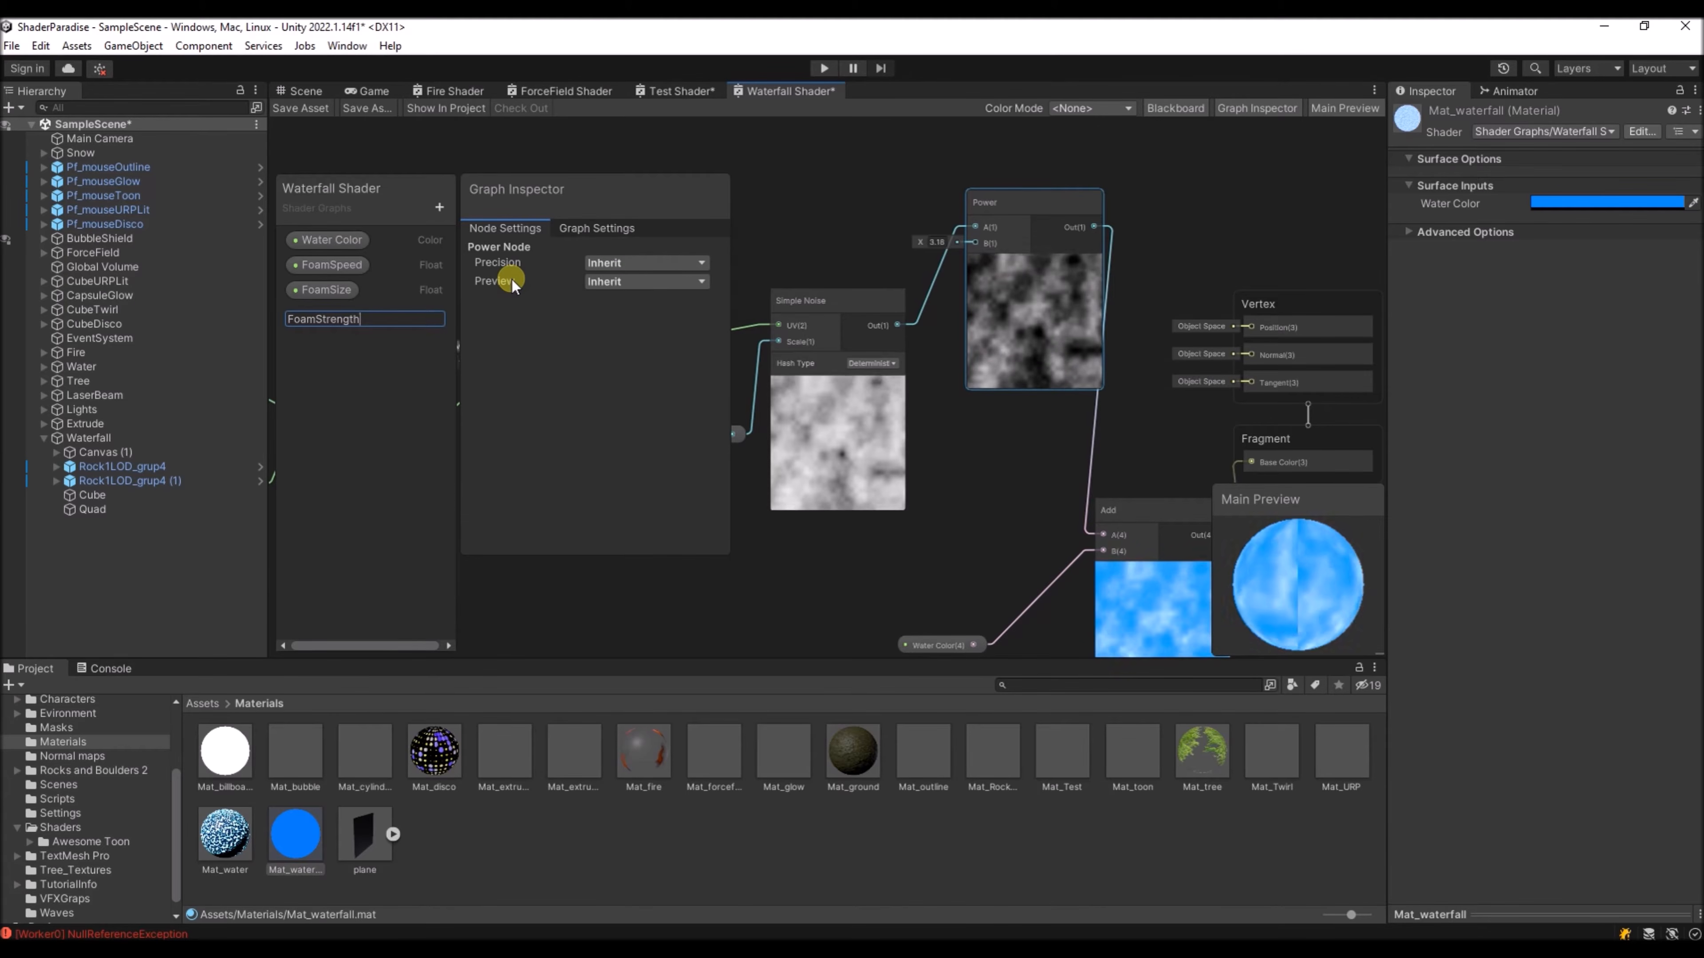
key(Return)
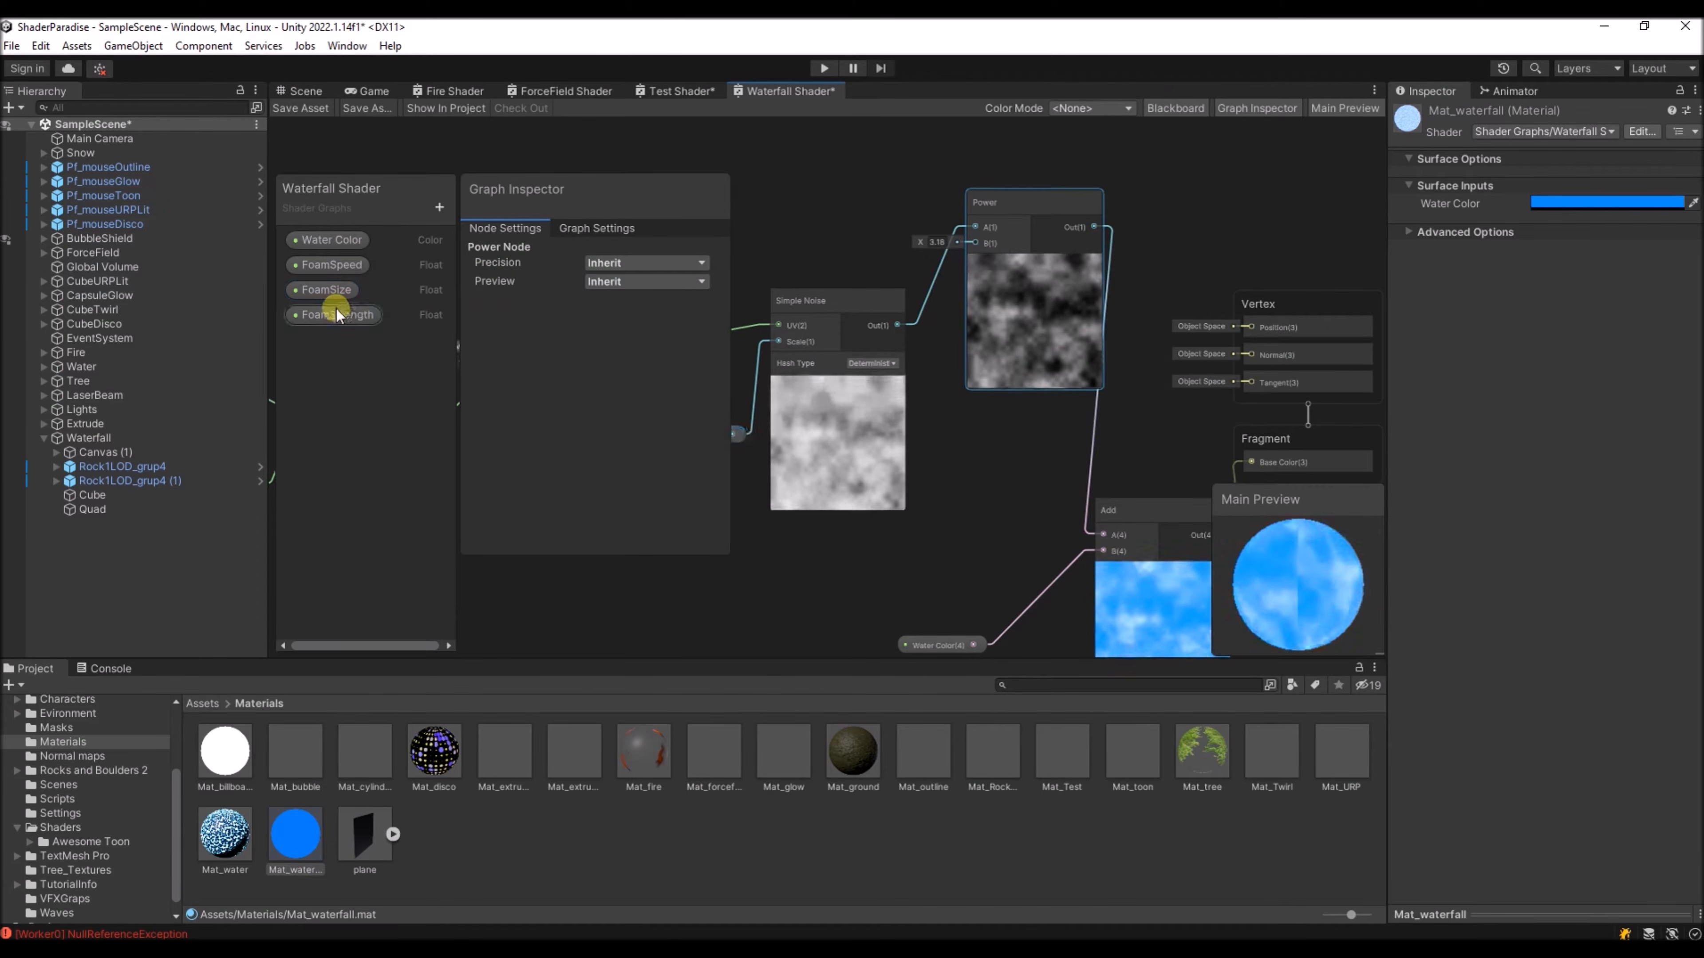
click(336, 314)
click(631, 324)
text(3)
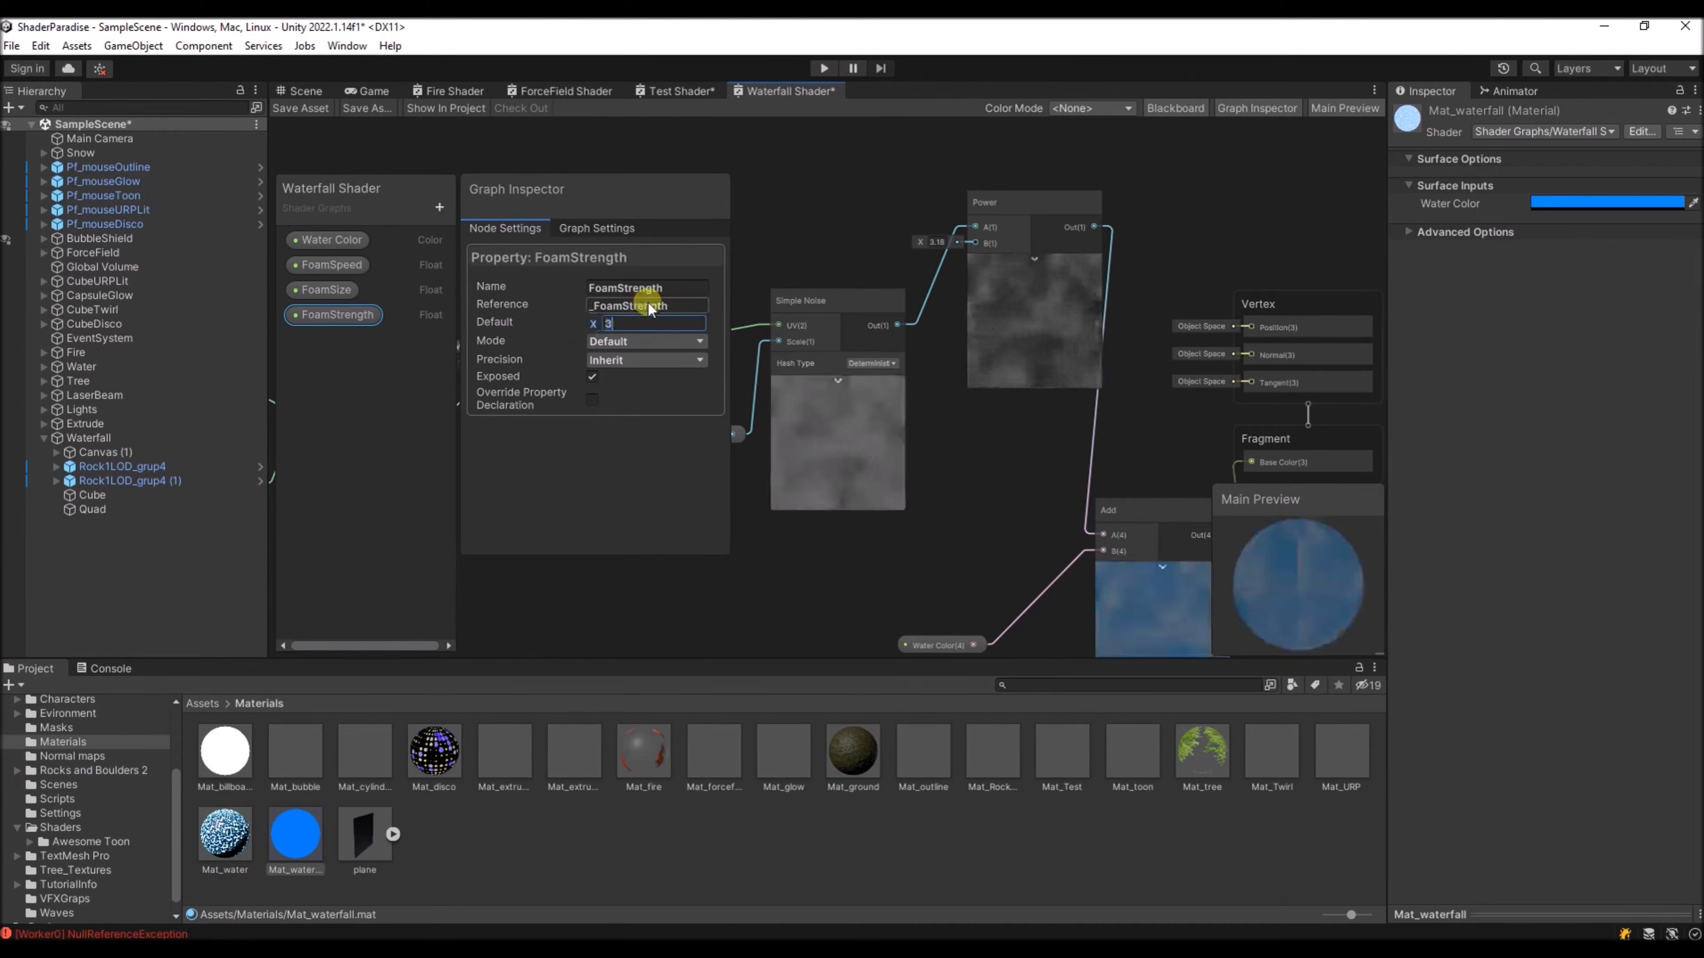
- Place a FoamStrength node in the graph beside the Power node
drag(326, 318, 971, 342)
middle_drag(990, 589, 822, 288)
middle_drag(872, 396, 1144, 490)
scroll(951, 354, down, 3)
scroll(995, 447, down, 2)
middle_drag(970, 498, 848, 367)
scroll(980, 423, up, 2)
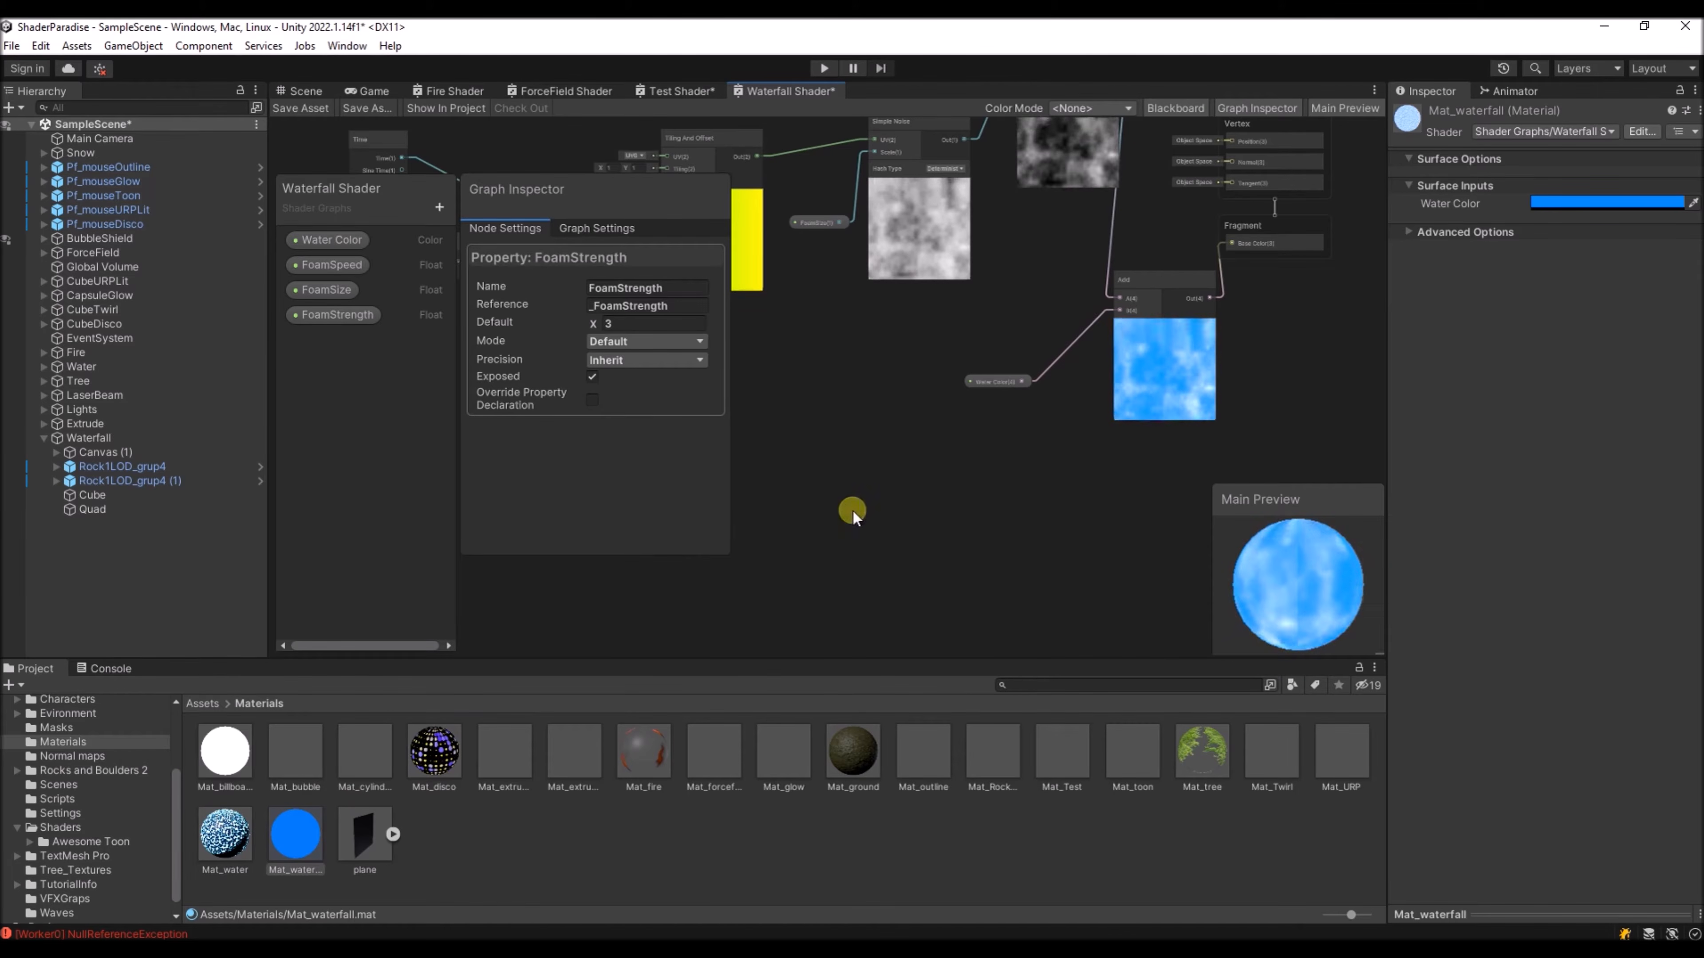
middle_drag(882, 506, 852, 506)
scroll(57, 902, down, 1)
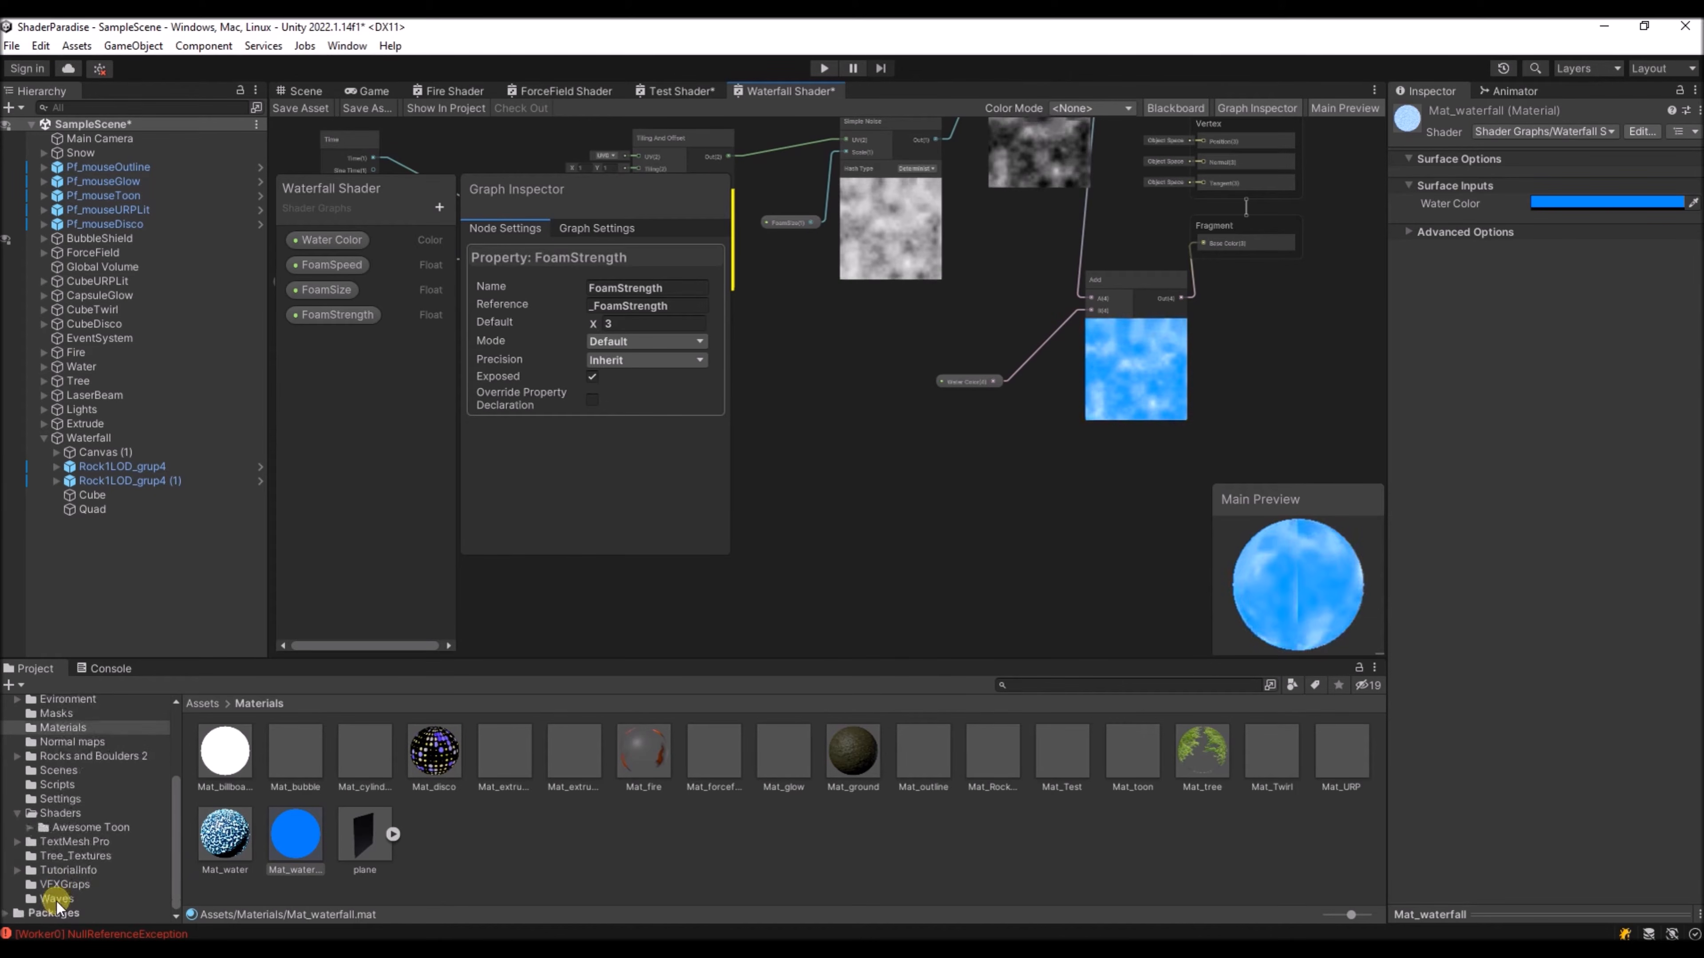
- Show the Waves texture folder and add a Texture 2D property named Highlight Texture
click(57, 898)
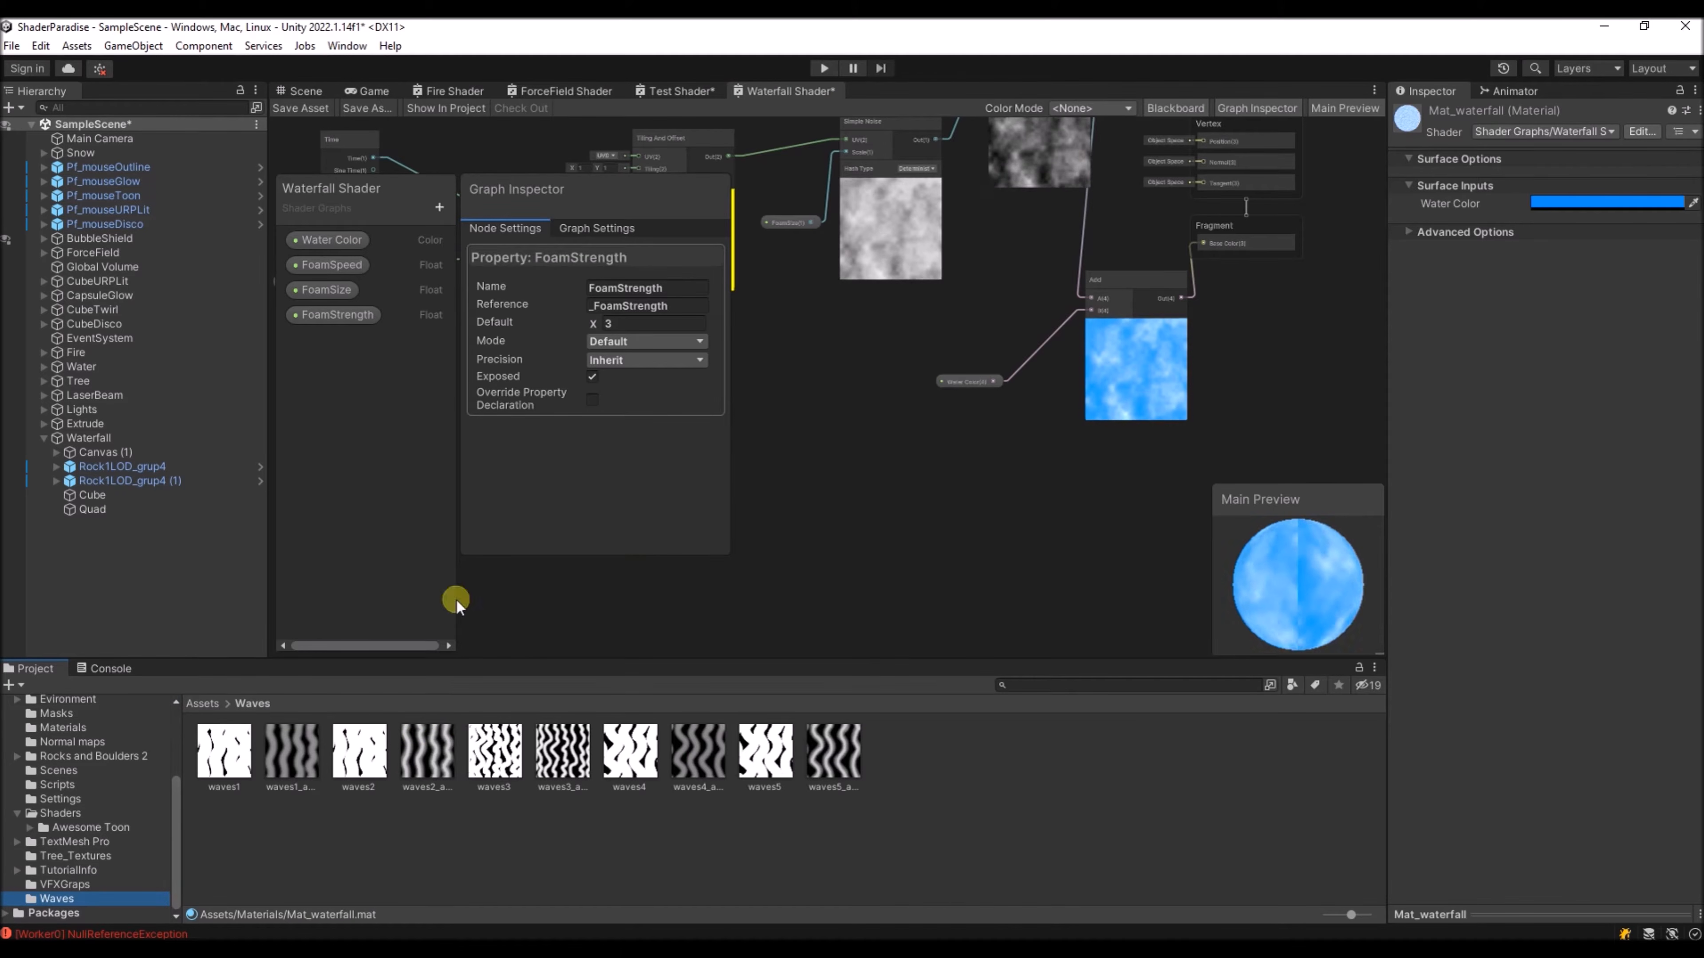
middle_drag(838, 461, 868, 468)
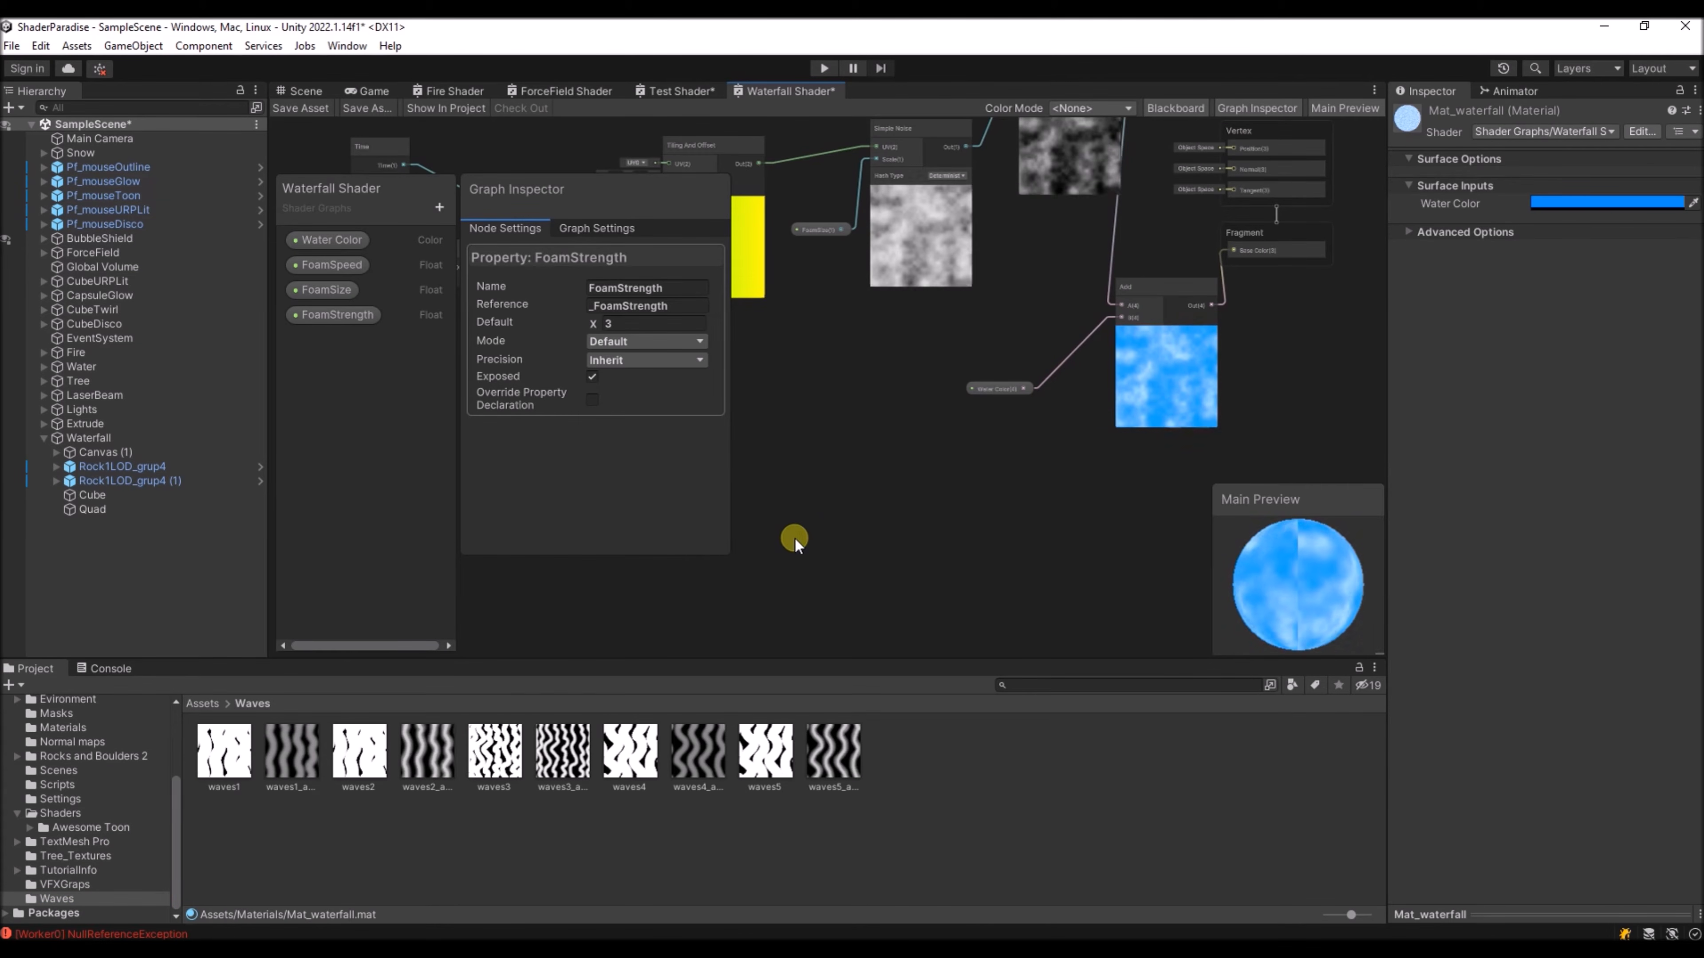
click(438, 205)
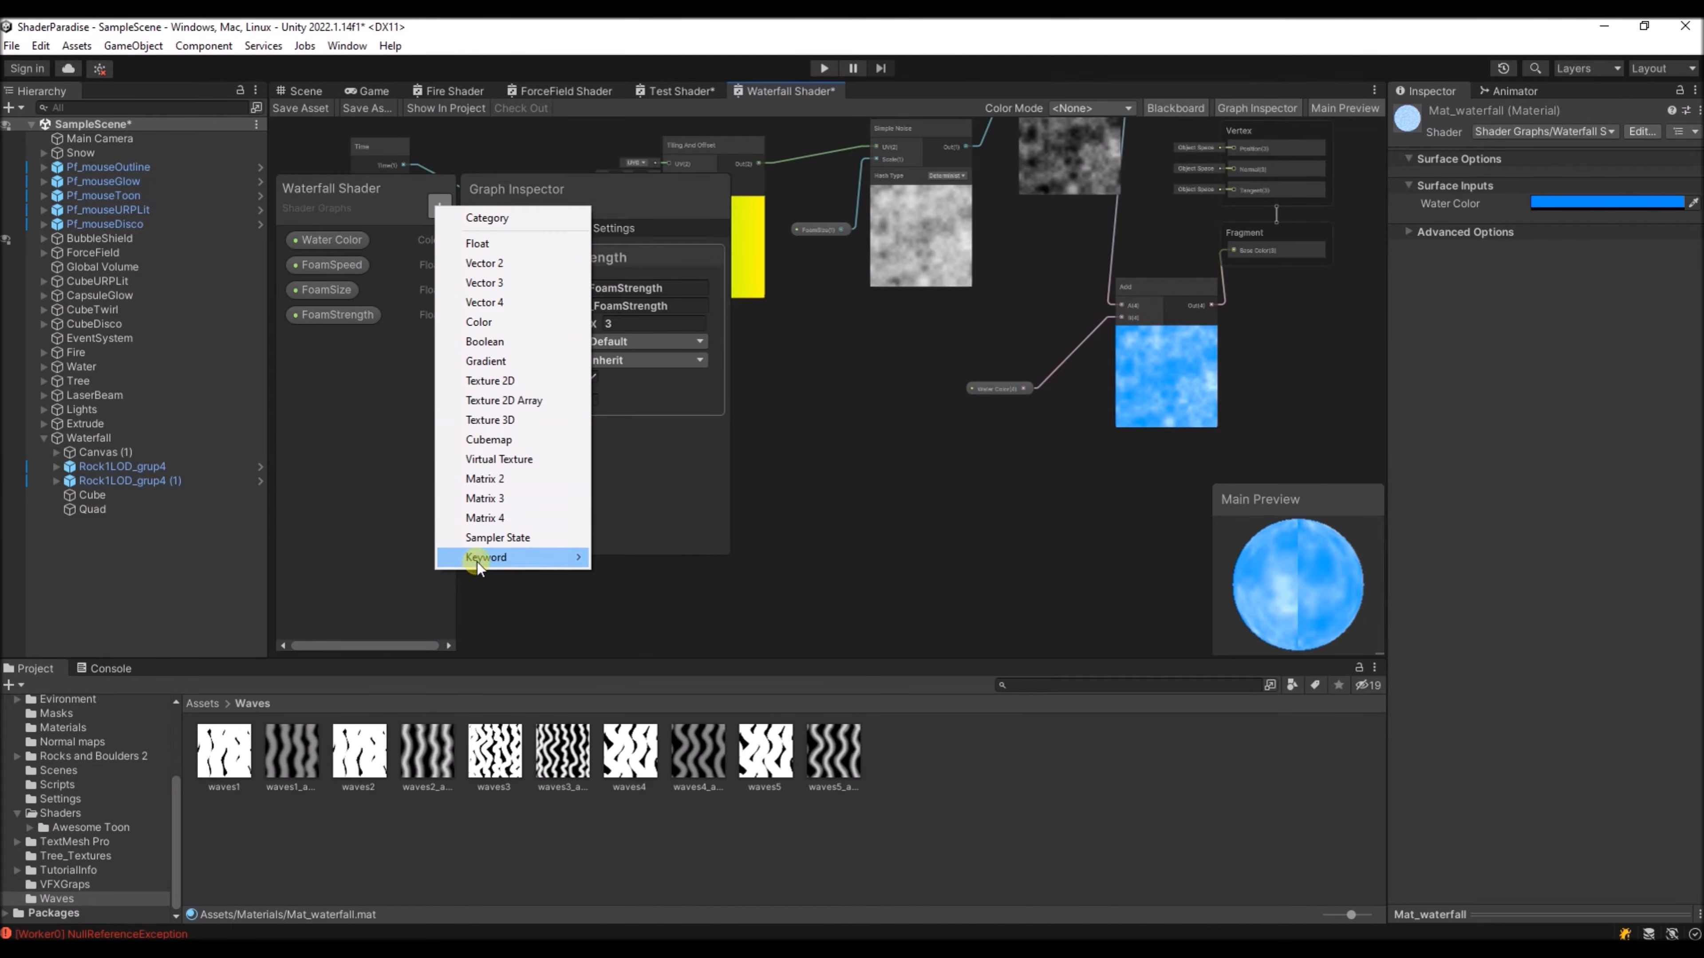
click(493, 383)
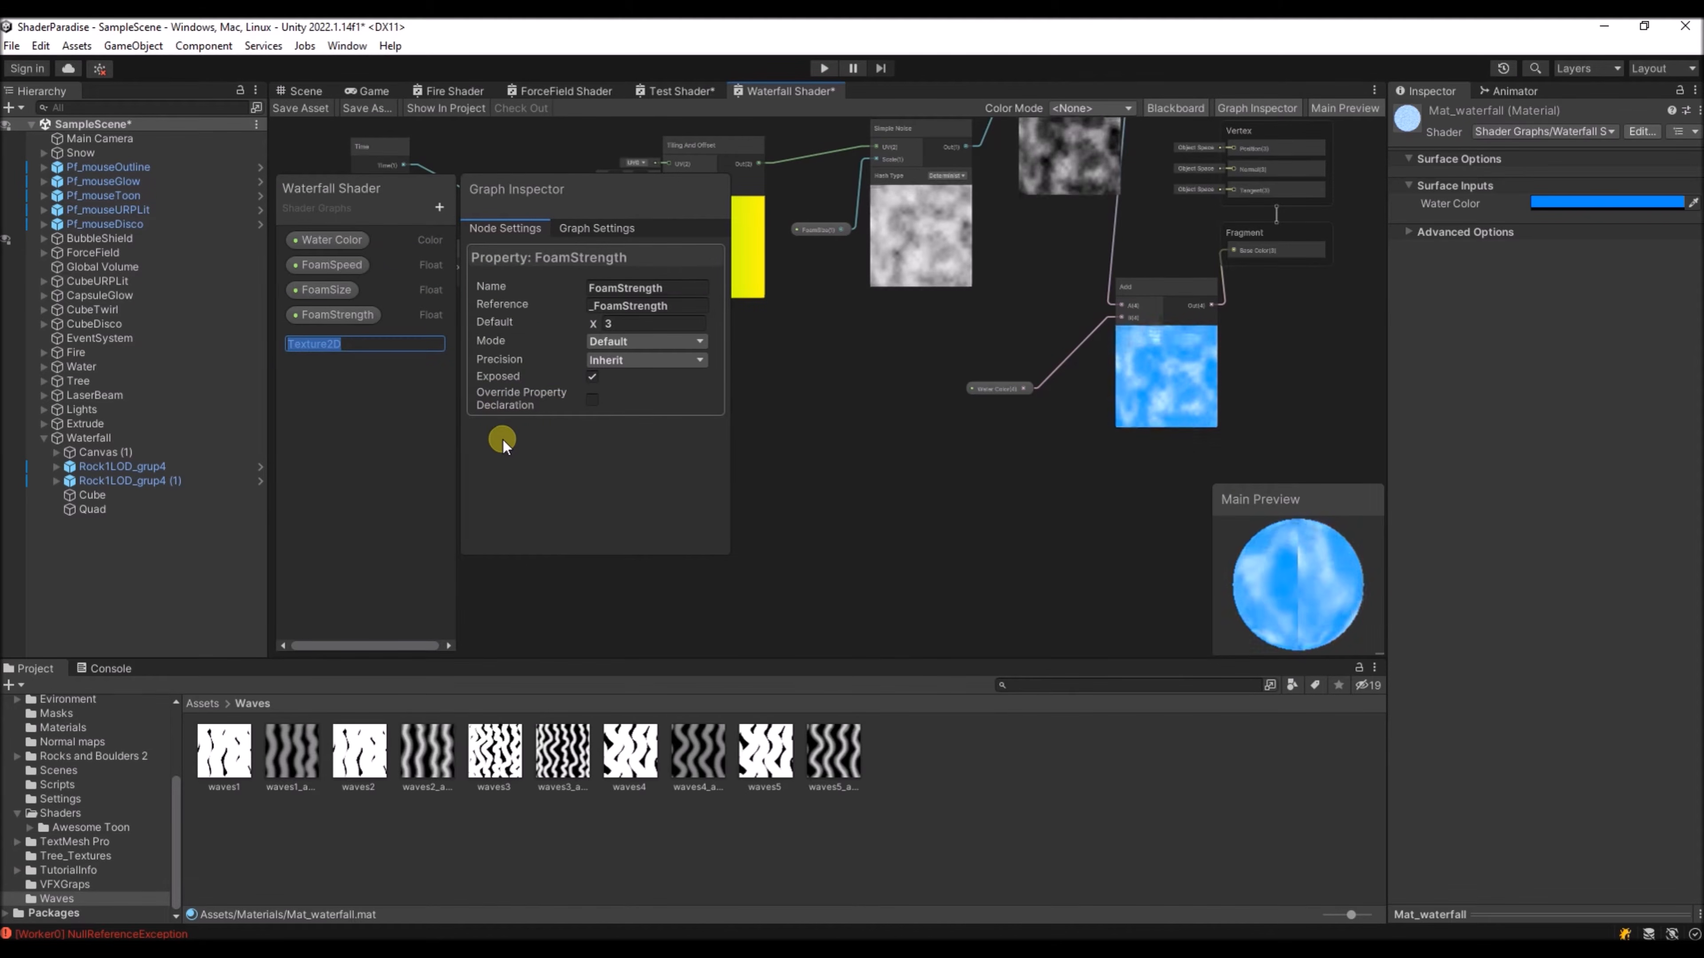
key(Right)
key(BackSpace)
key(BackSpace)
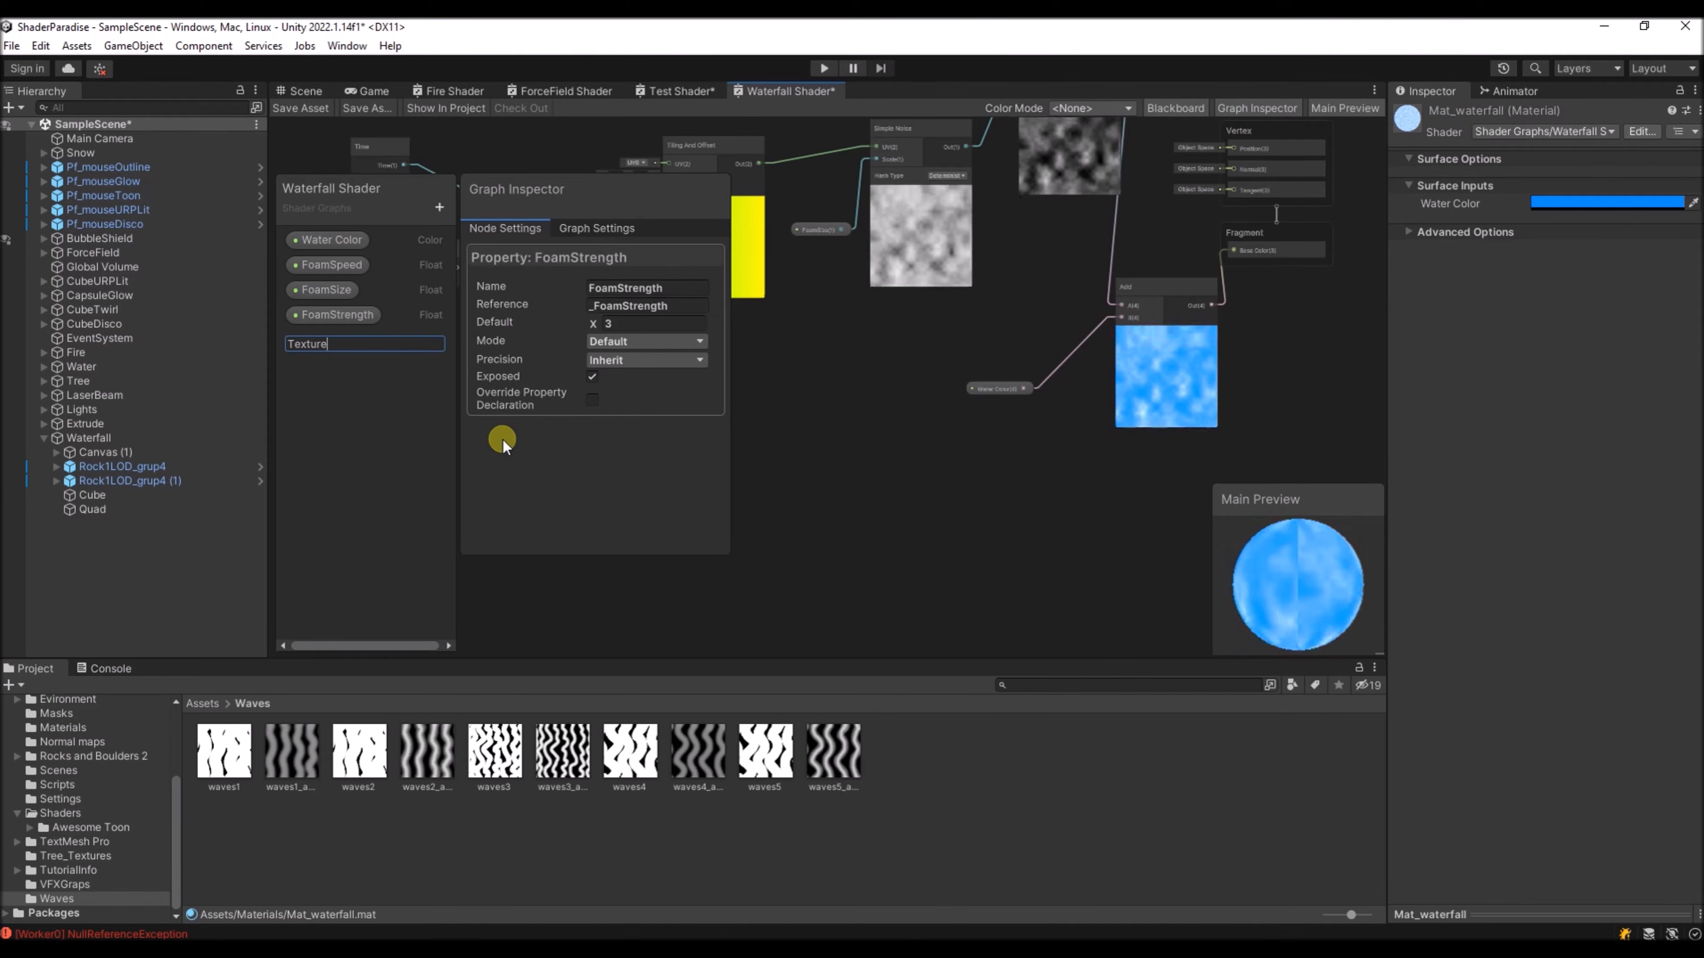
text(Highlight)
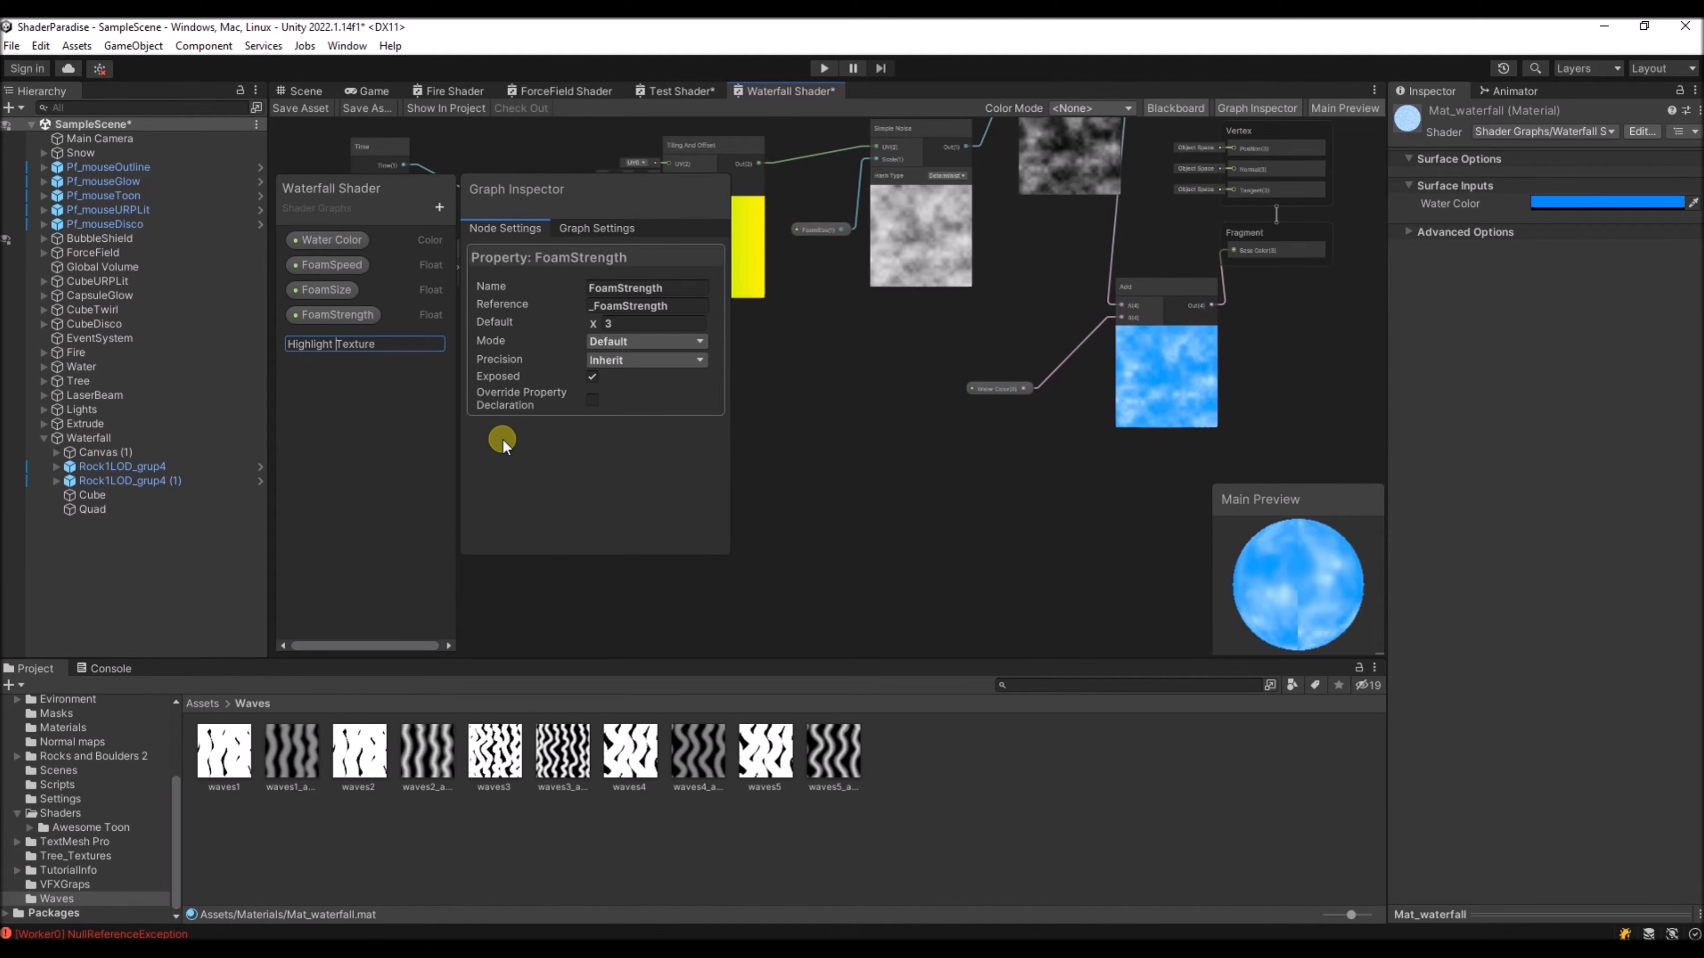
key(Return)
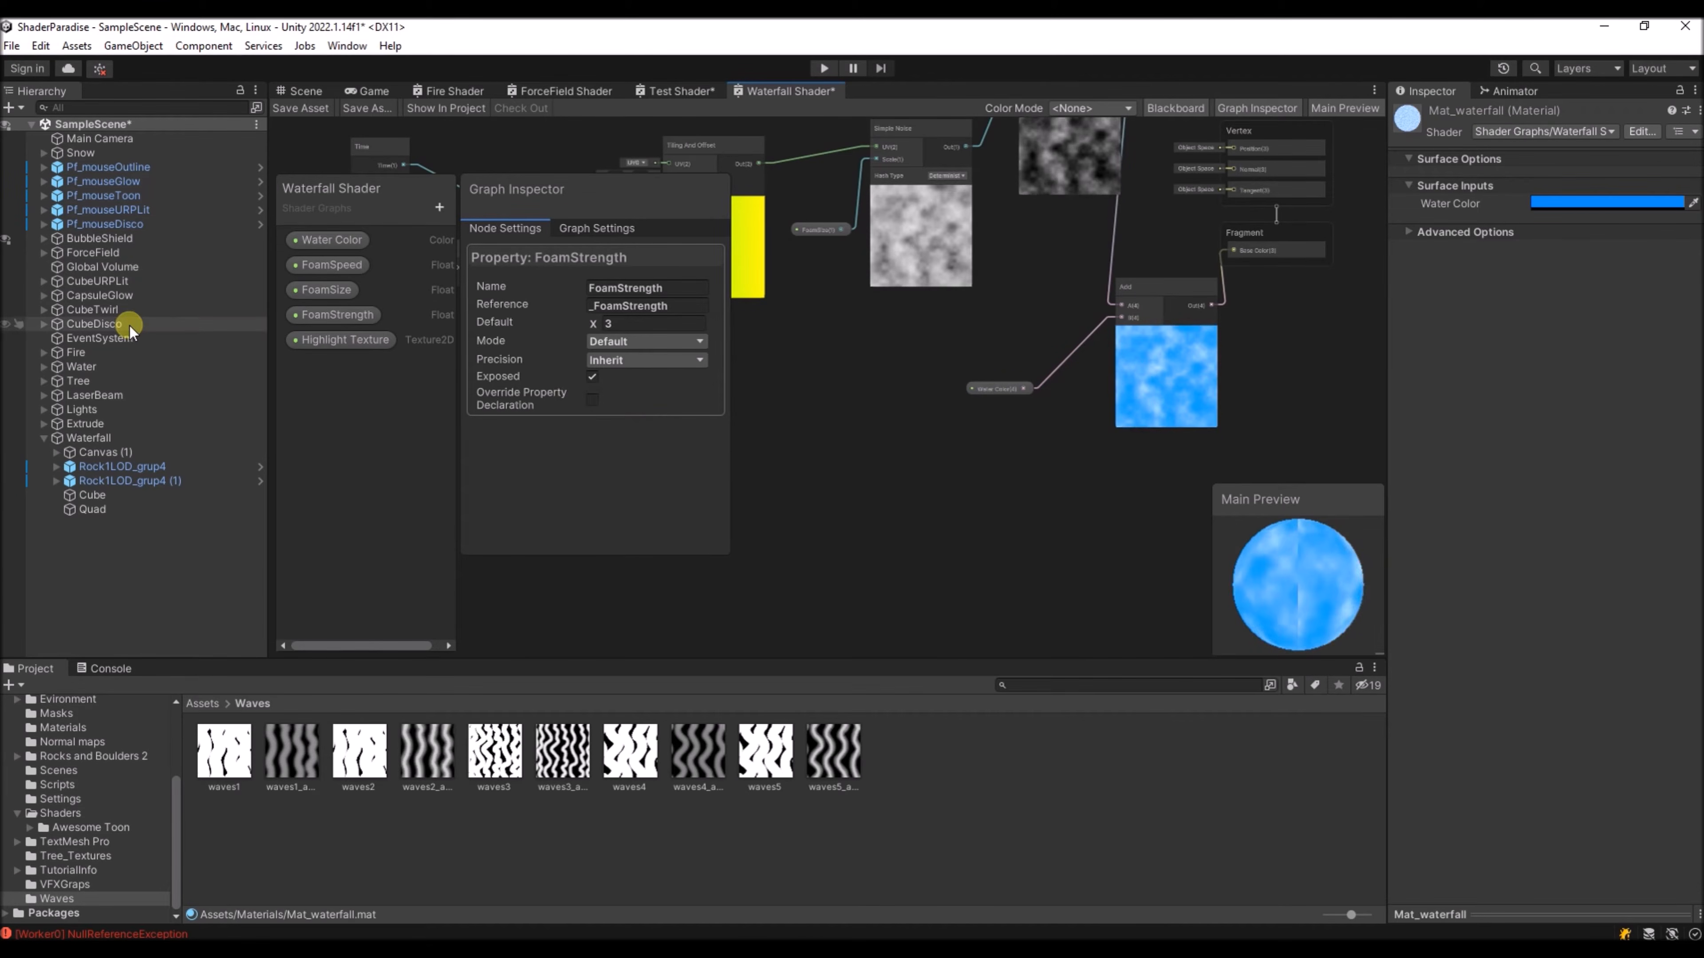
- Place a Highlight Texture node feeding the Texture input of a new Sample Texture 2D node, and space the two nodes apart
click(315, 339)
drag(758, 407, 793, 408)
middle_drag(804, 494, 719, 466)
middle_drag(814, 429, 878, 473)
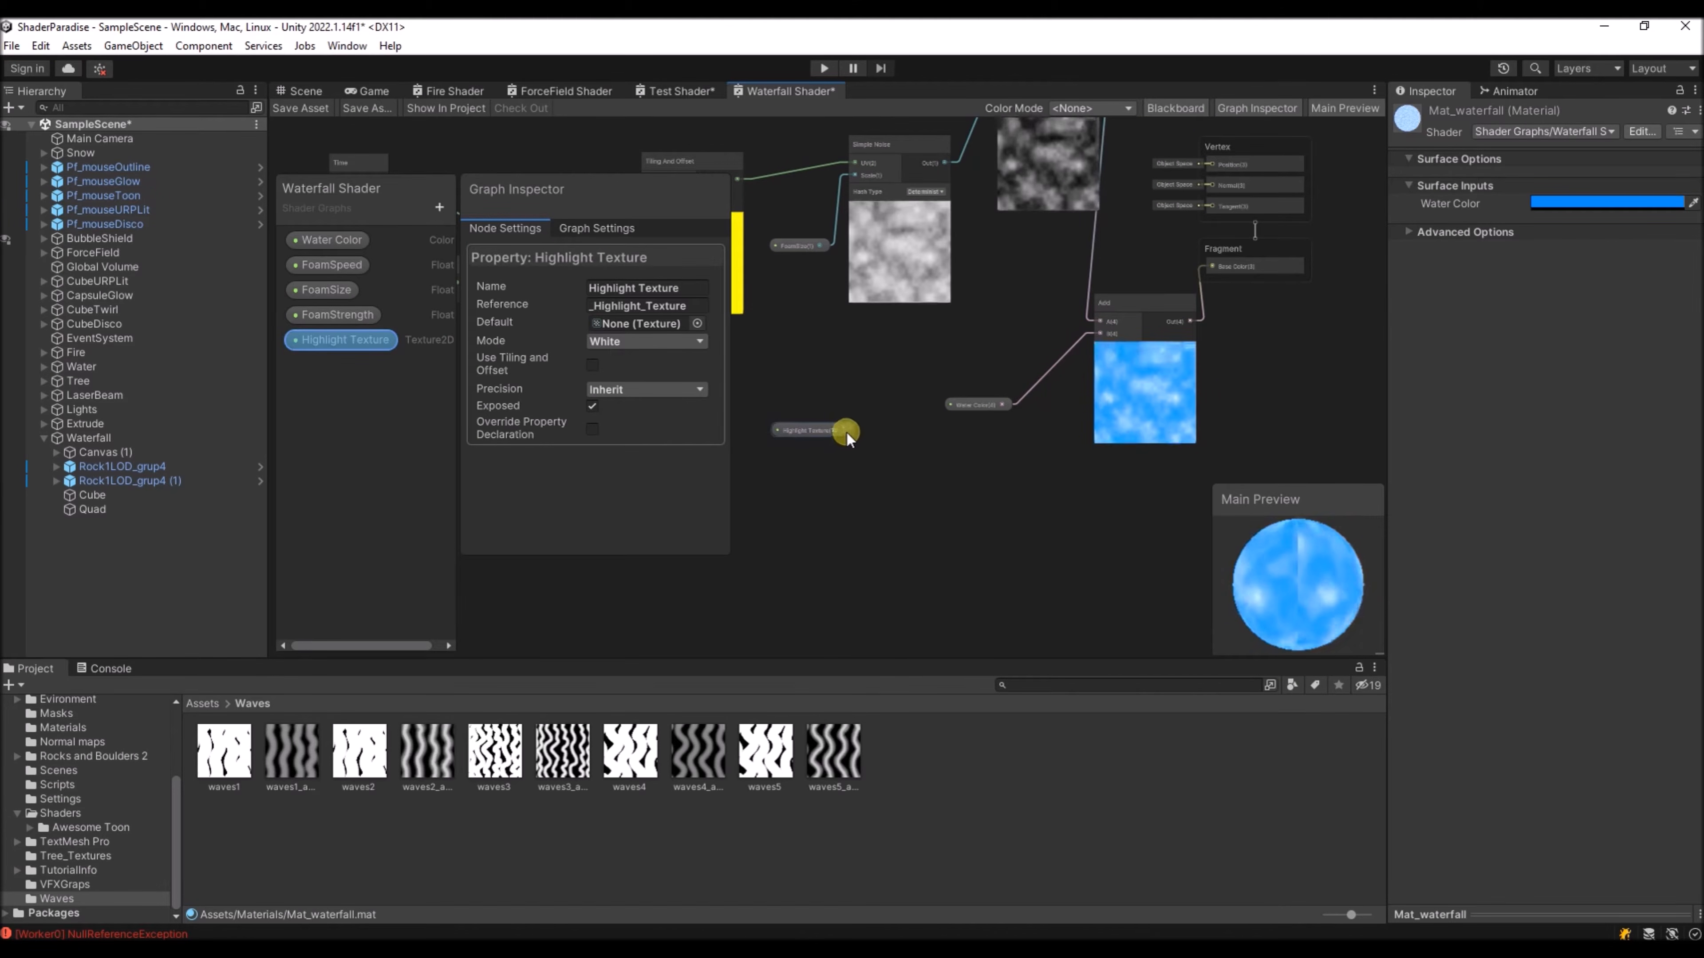
key(space)
text(sampl)
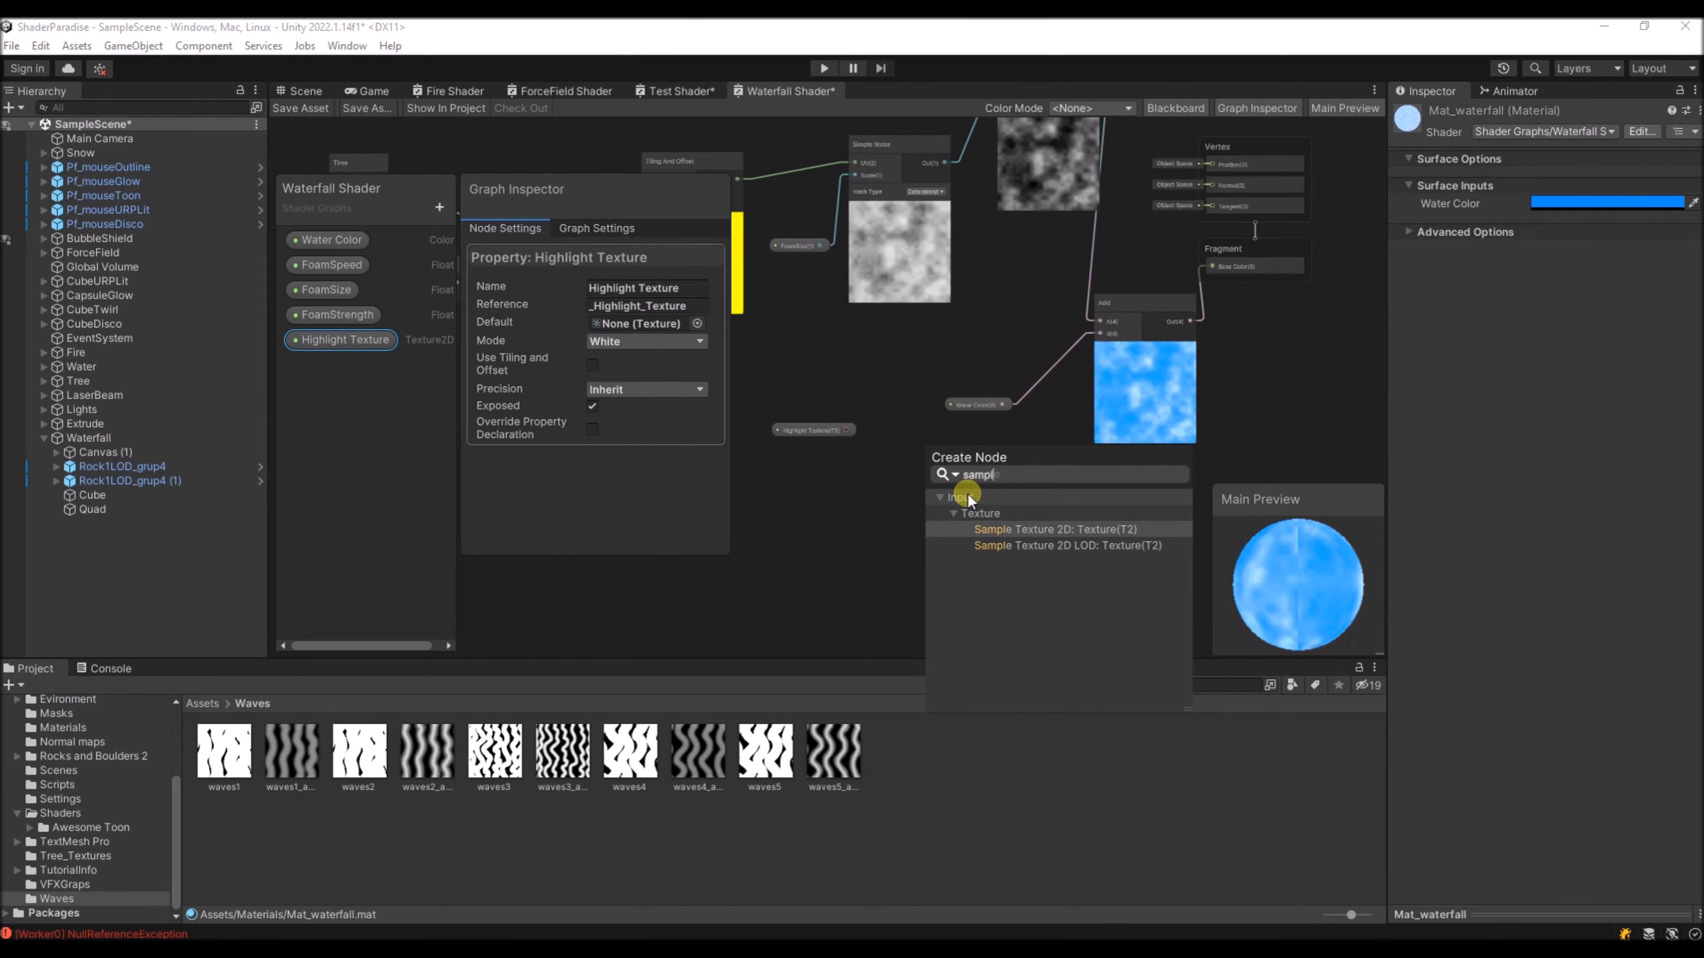
click(1015, 530)
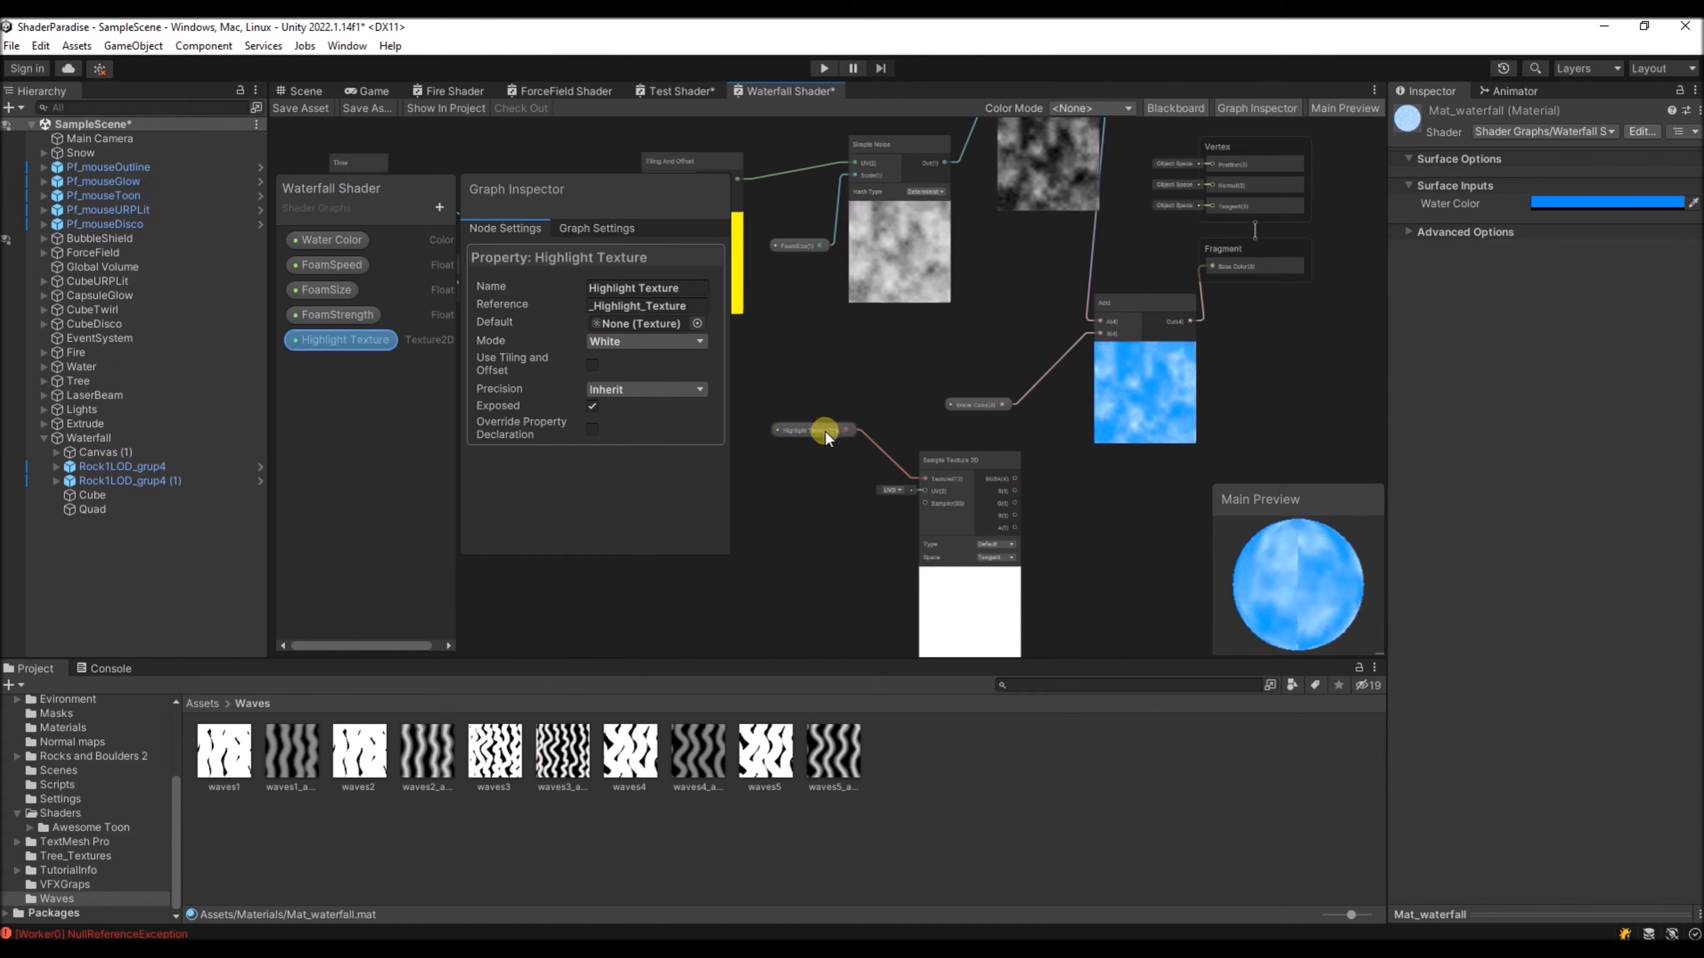
drag(825, 432, 799, 424)
drag(965, 450, 1020, 459)
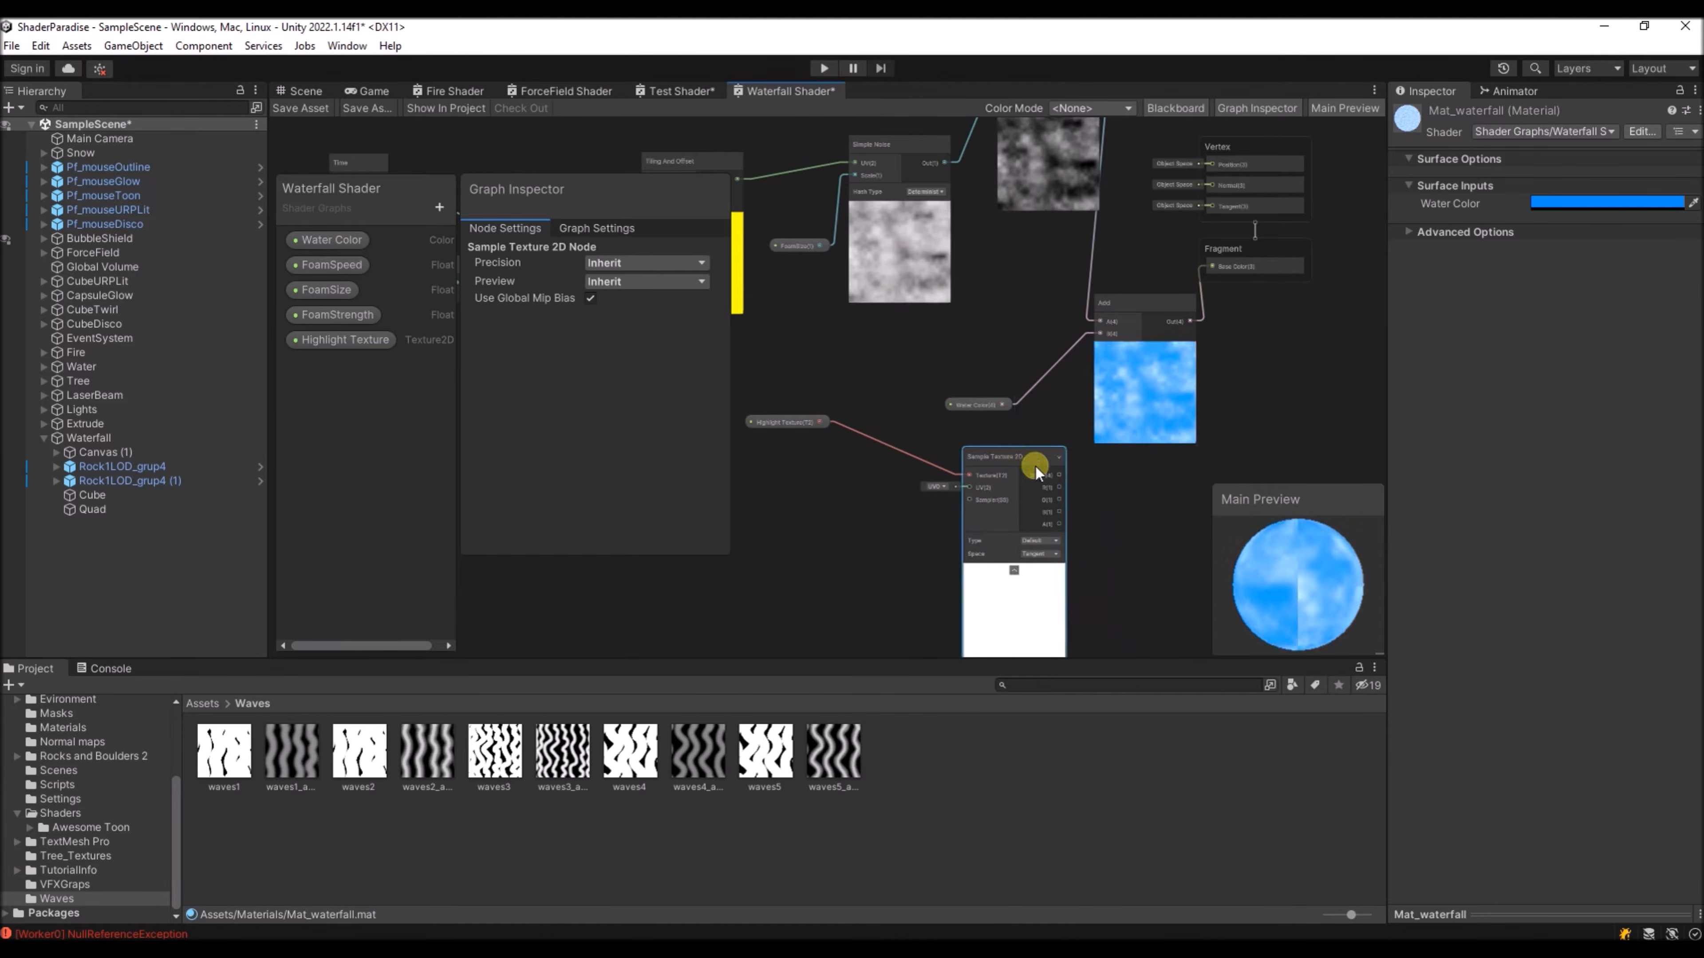
- Connect the Sample Texture 2D node's RGBA output to the Fragment Base Color input
middle_drag(1173, 516, 1047, 513)
drag(933, 471, 1155, 279)
middle_drag(1062, 591, 1151, 490)
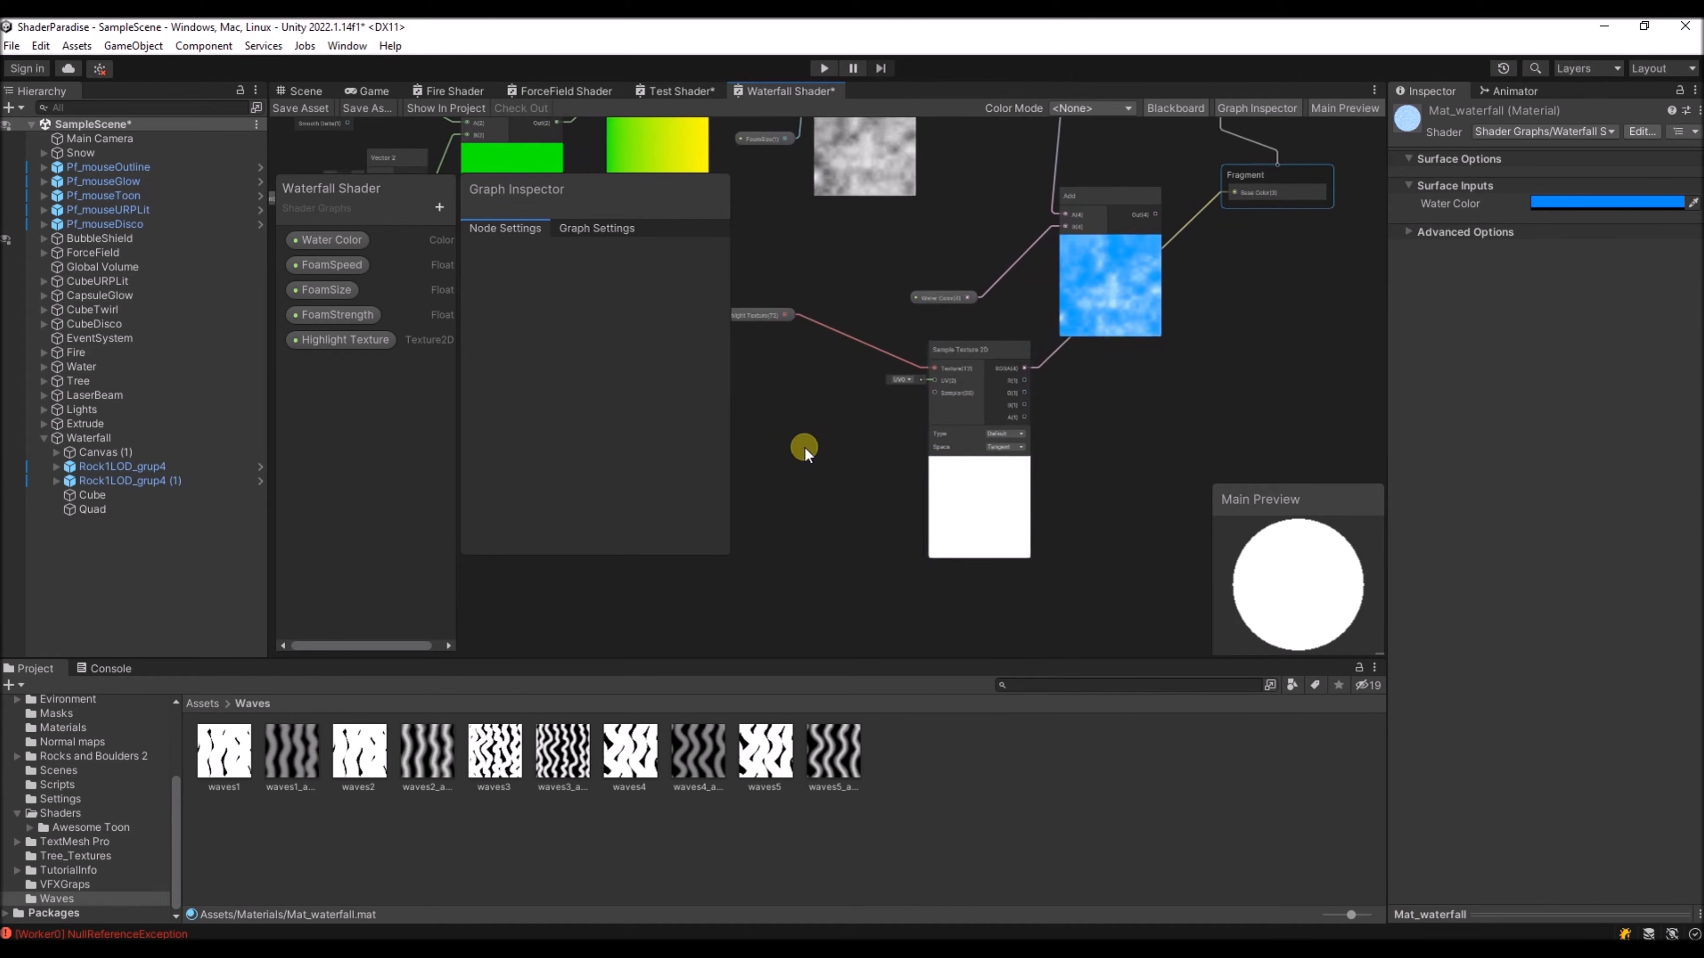
middle_drag(812, 483, 837, 489)
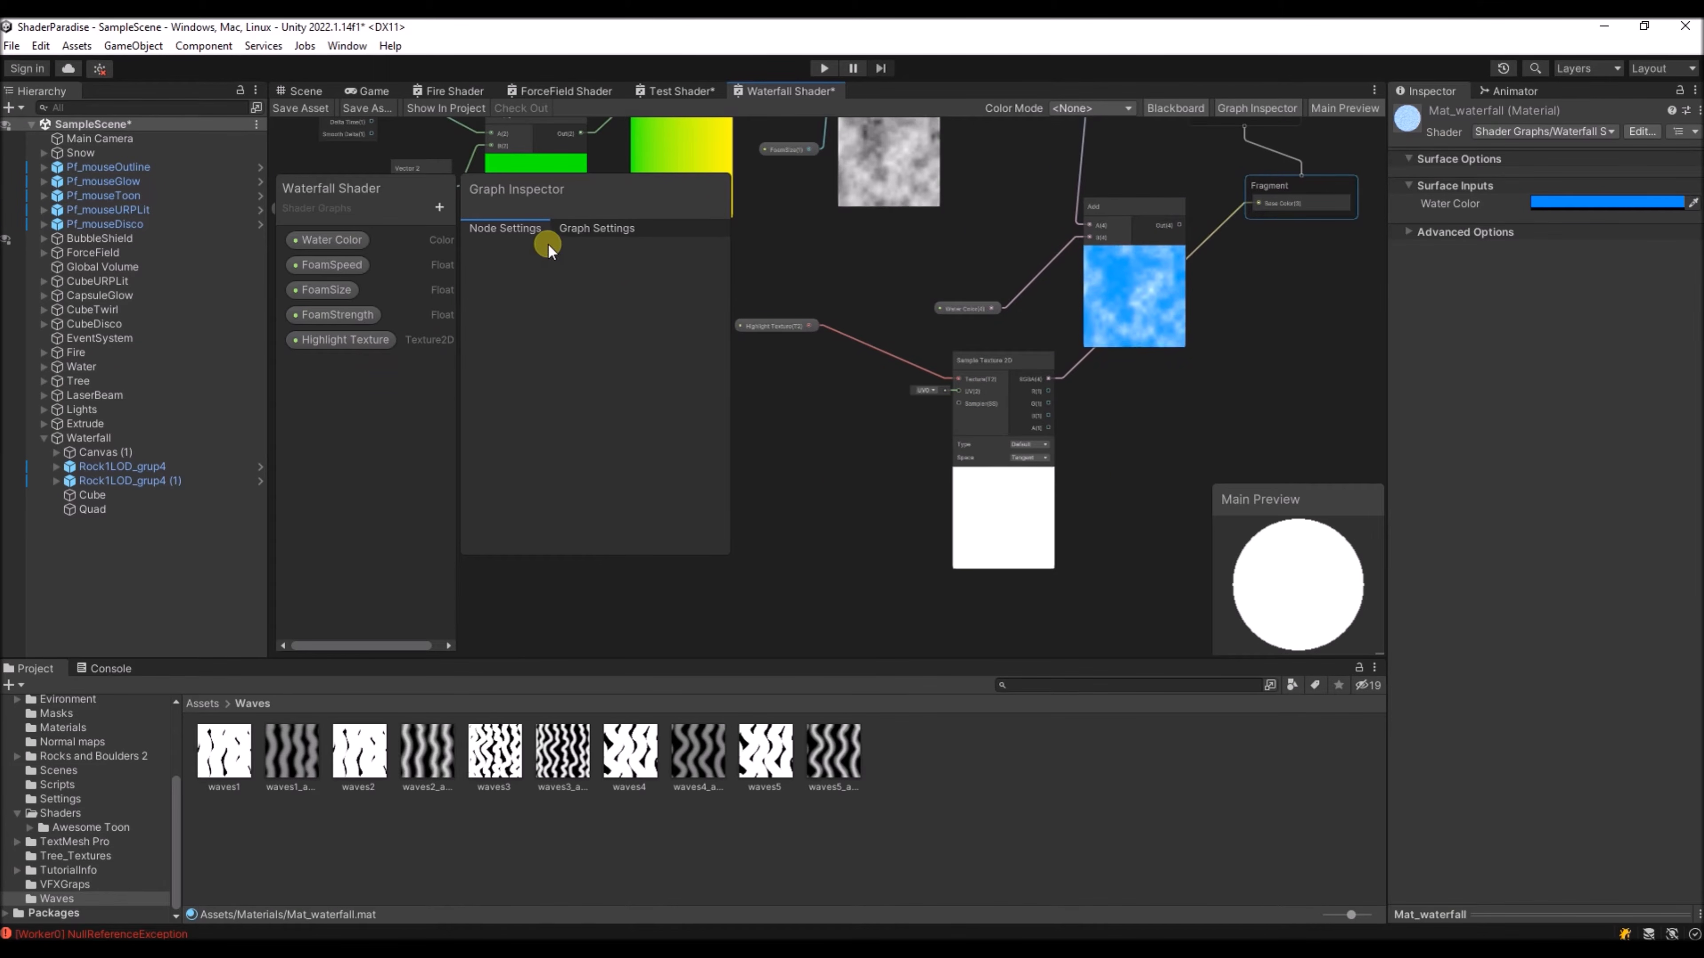
- Set the Highlight Texture property's default to waves3_add and save the shader graph
click(748, 329)
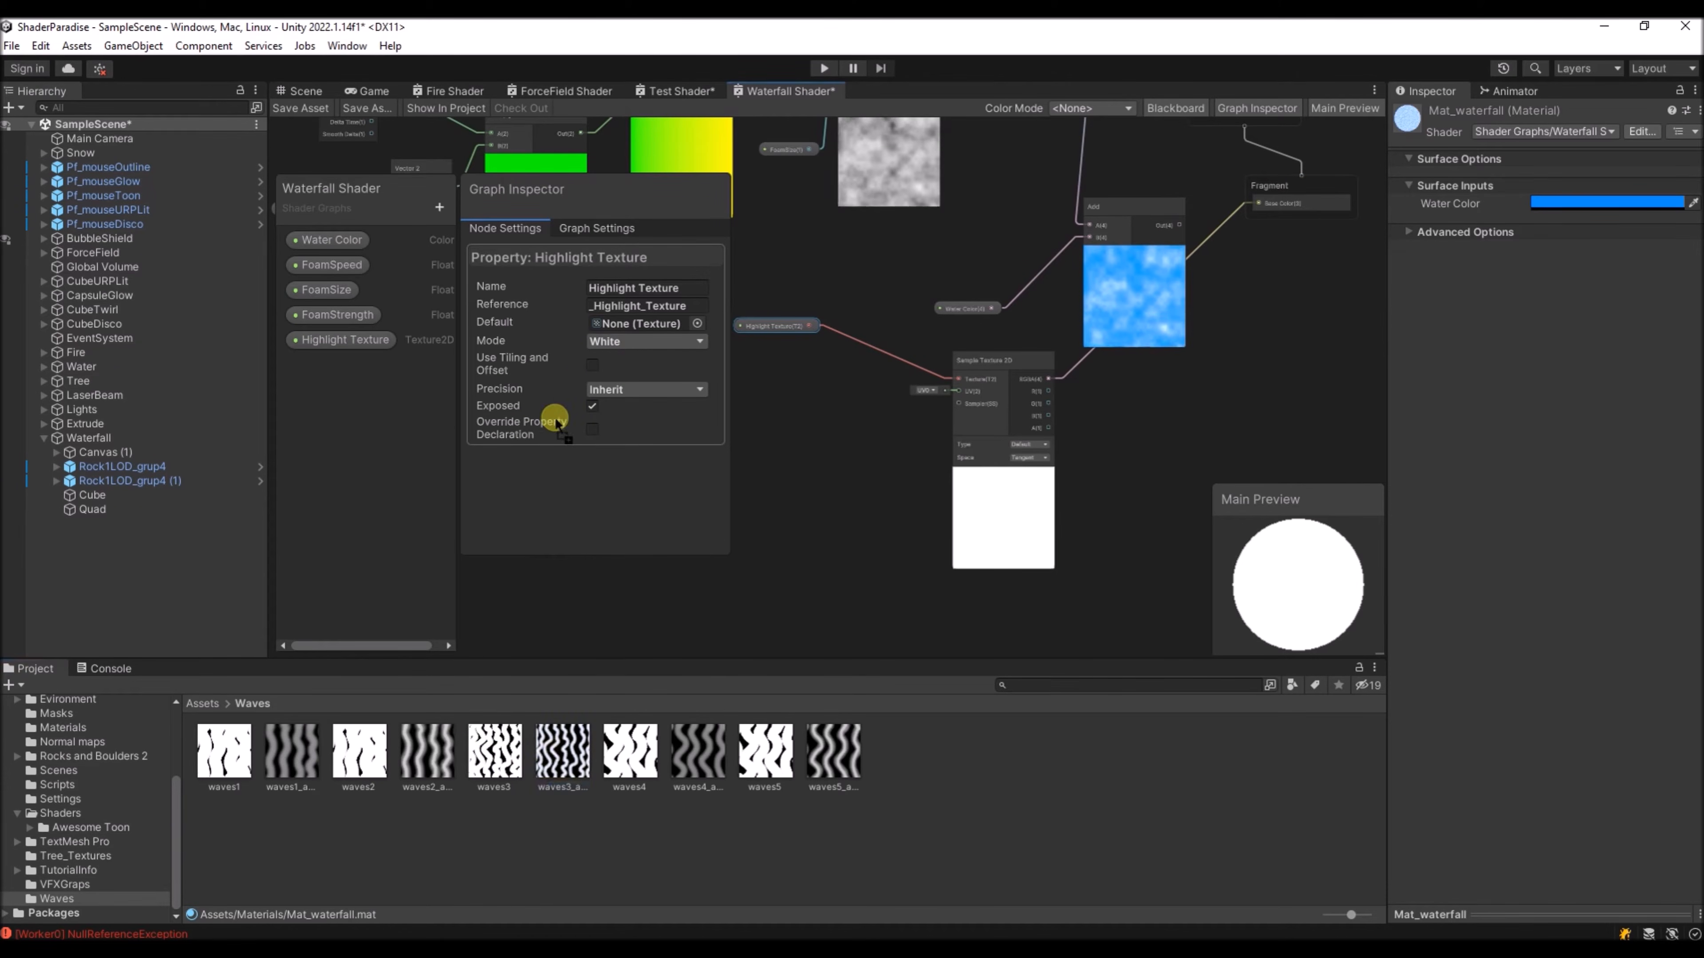
drag(607, 324, 611, 322)
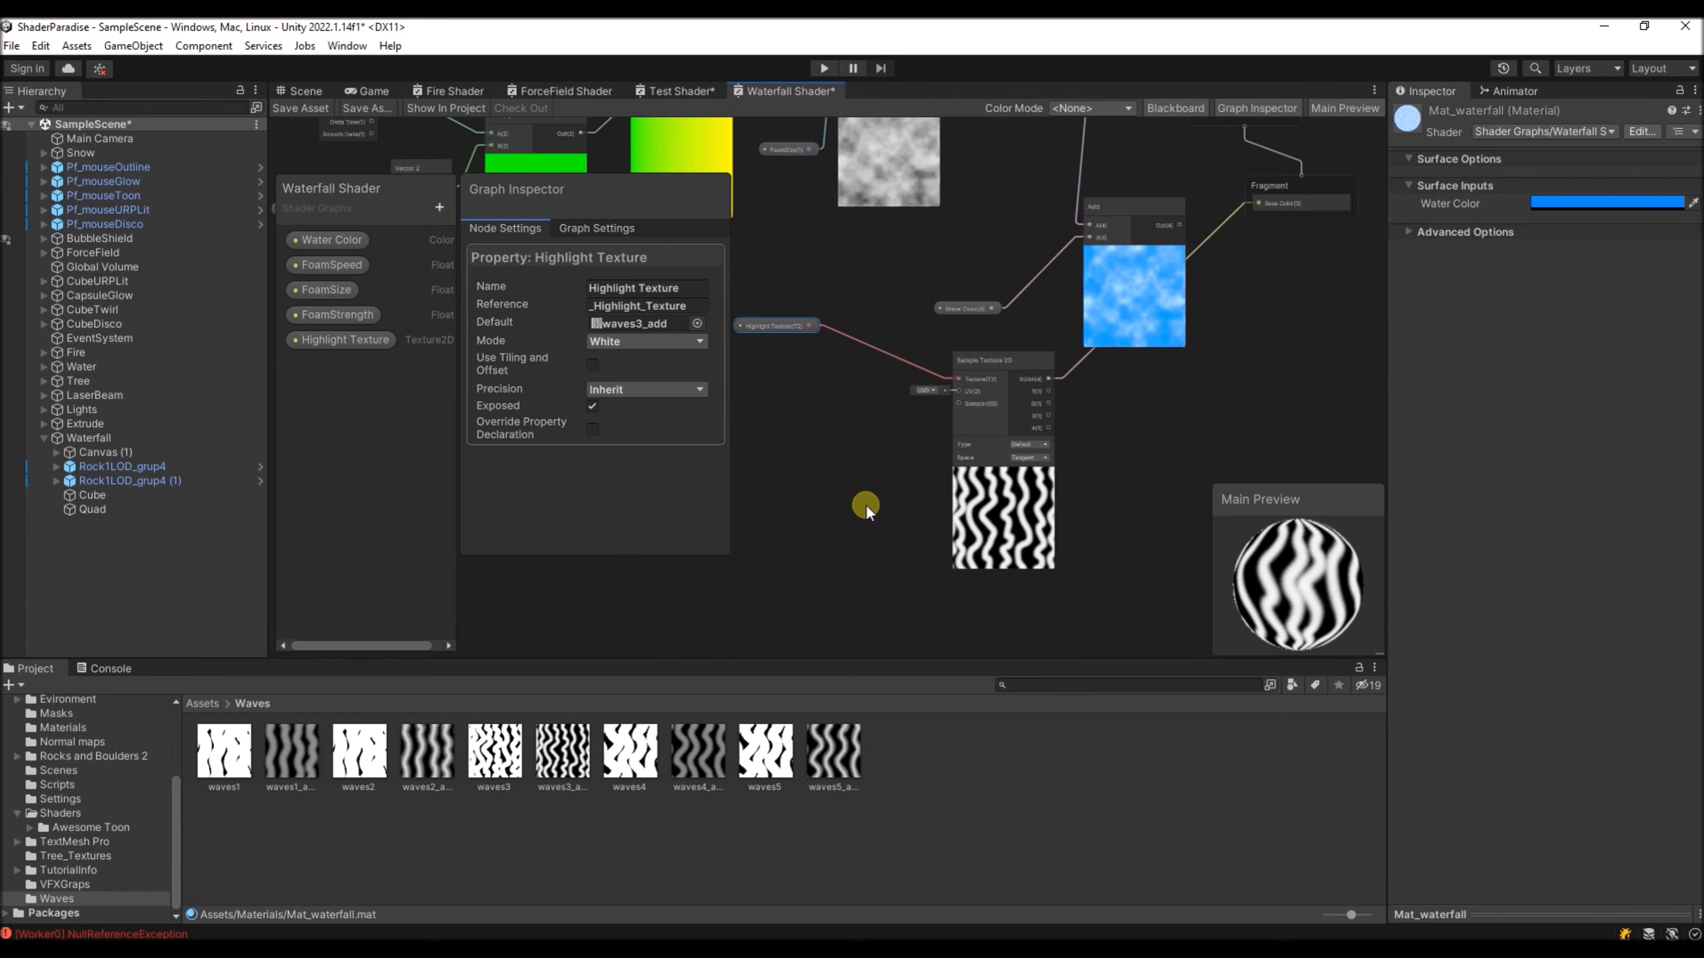
middle_drag(821, 487, 740, 521)
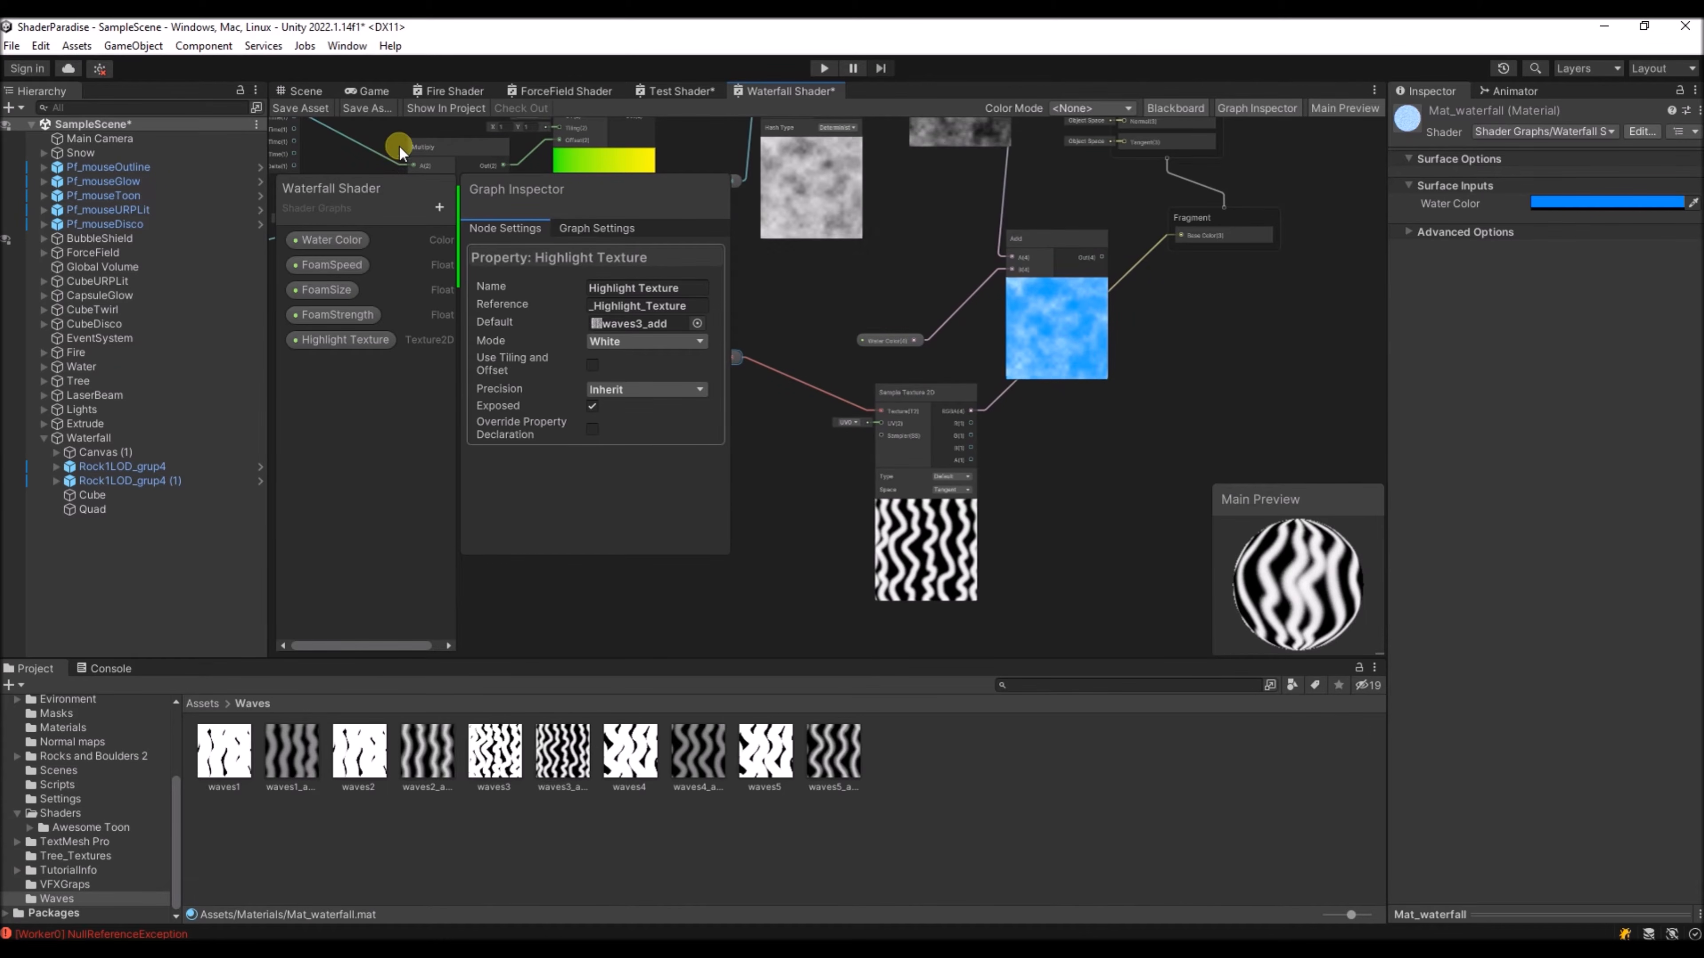
click(300, 109)
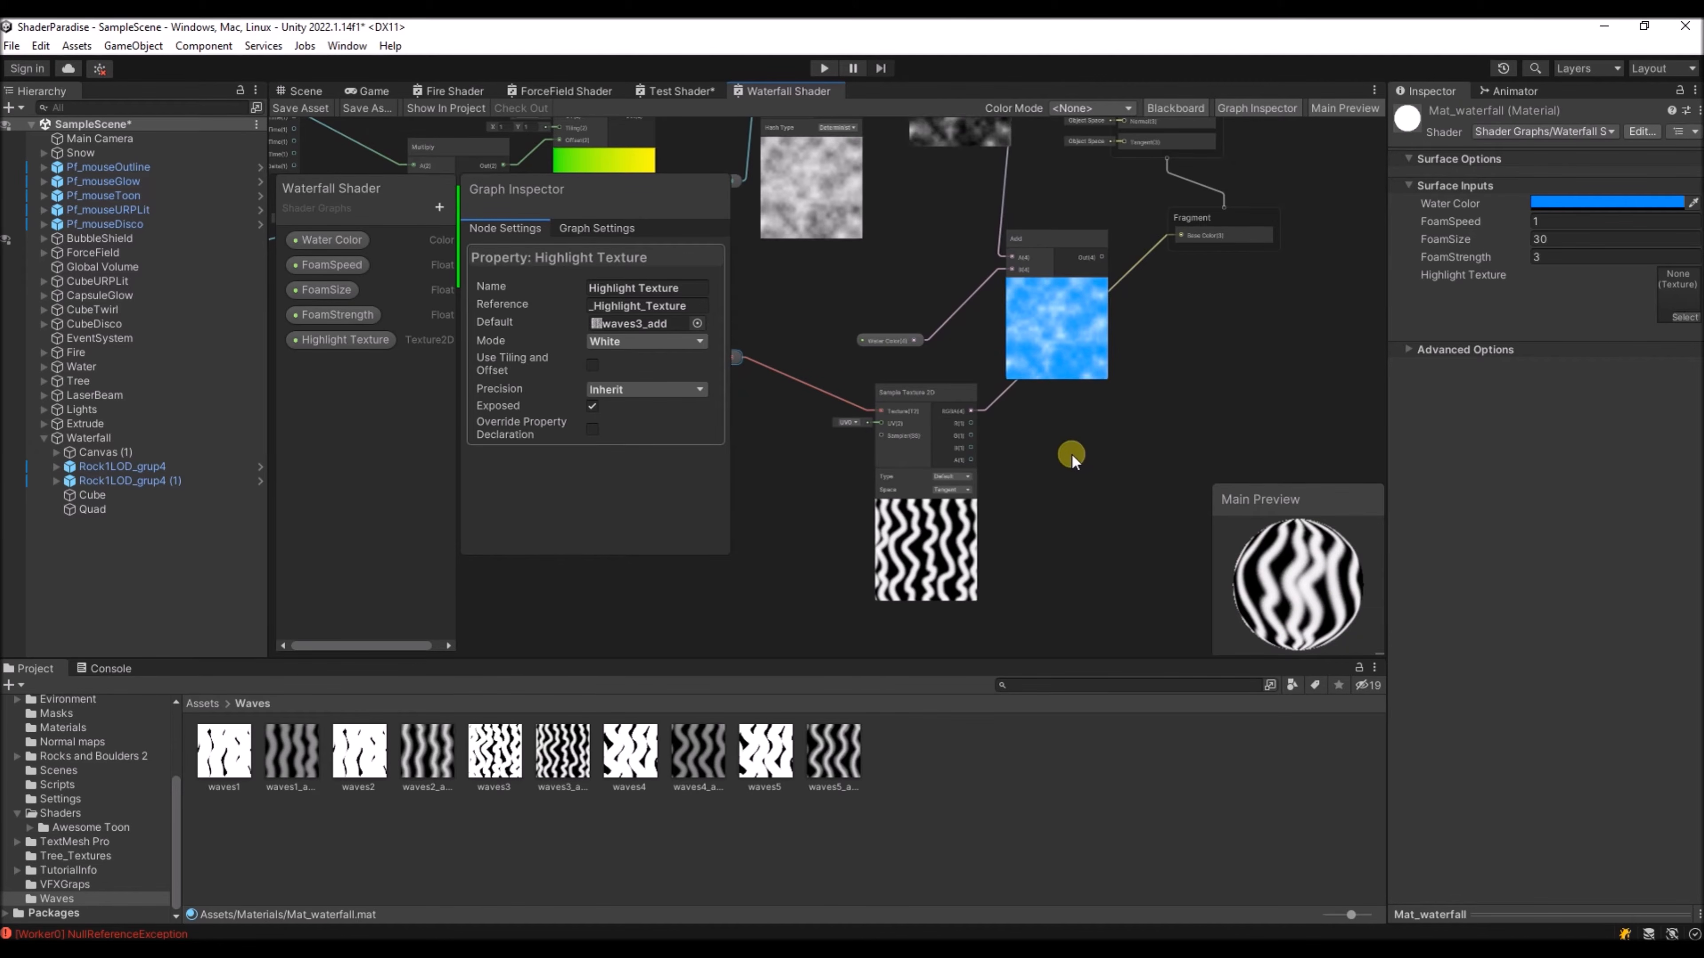
- Open the Mat_waterfall material from the quad in the scene and assign the waves3_add texture to its Highlight Texture slot
middle_drag(1071, 453, 1161, 462)
middle_drag(848, 519, 829, 525)
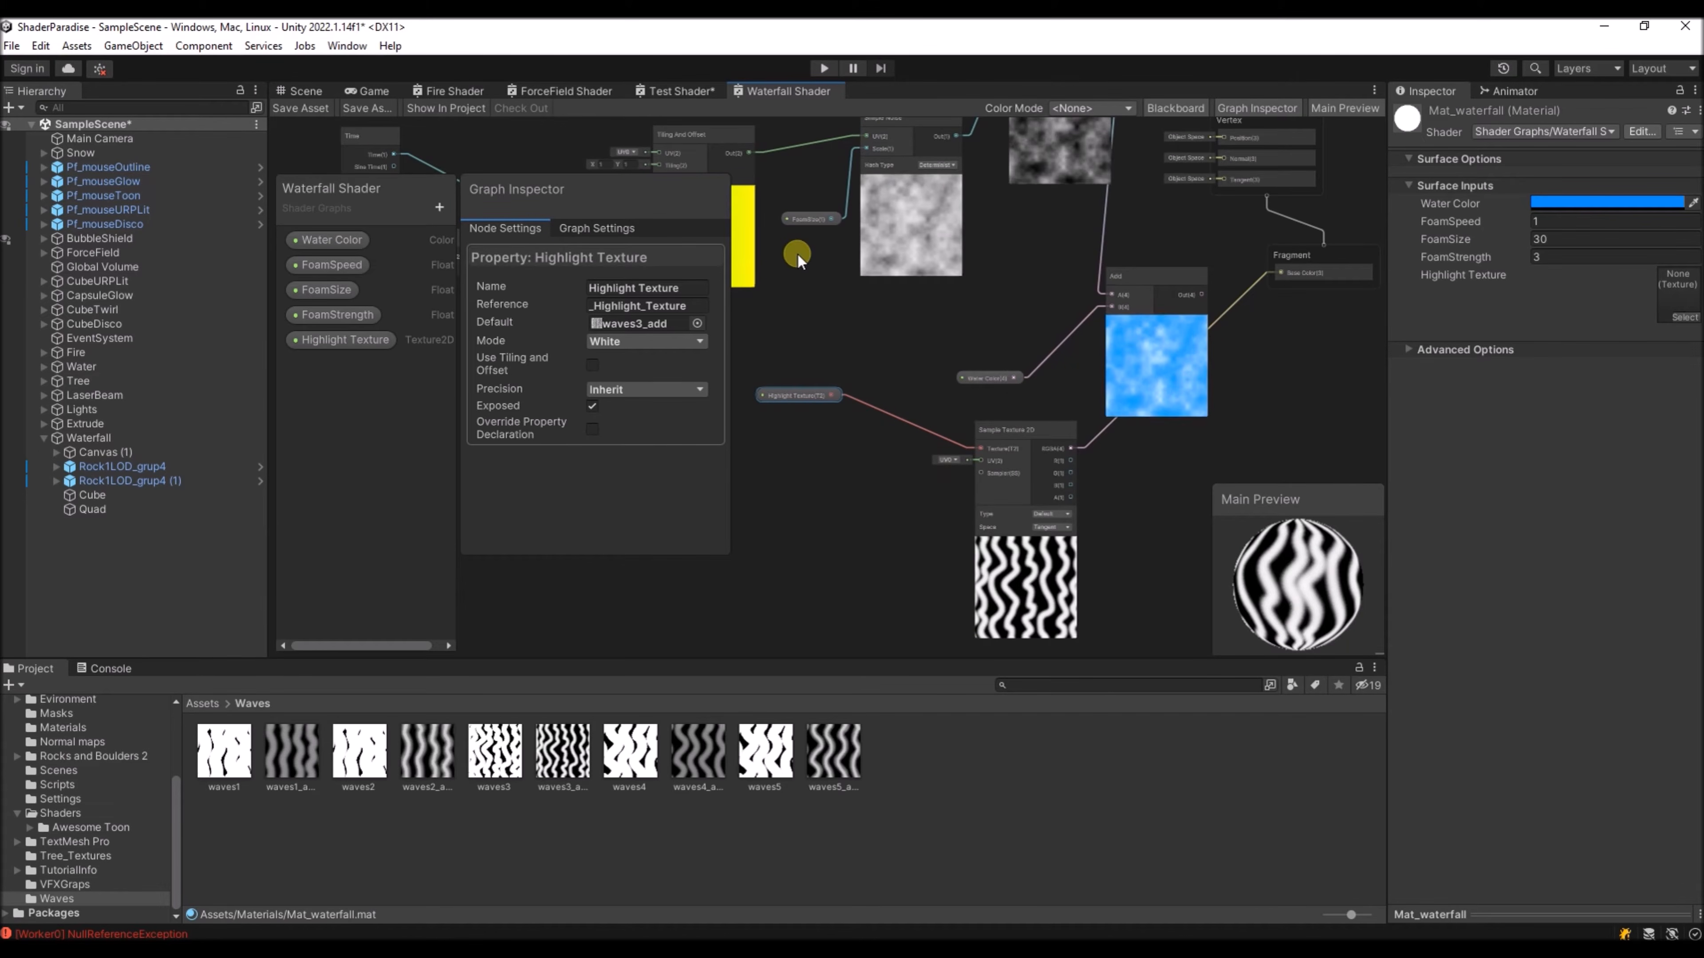
click(297, 90)
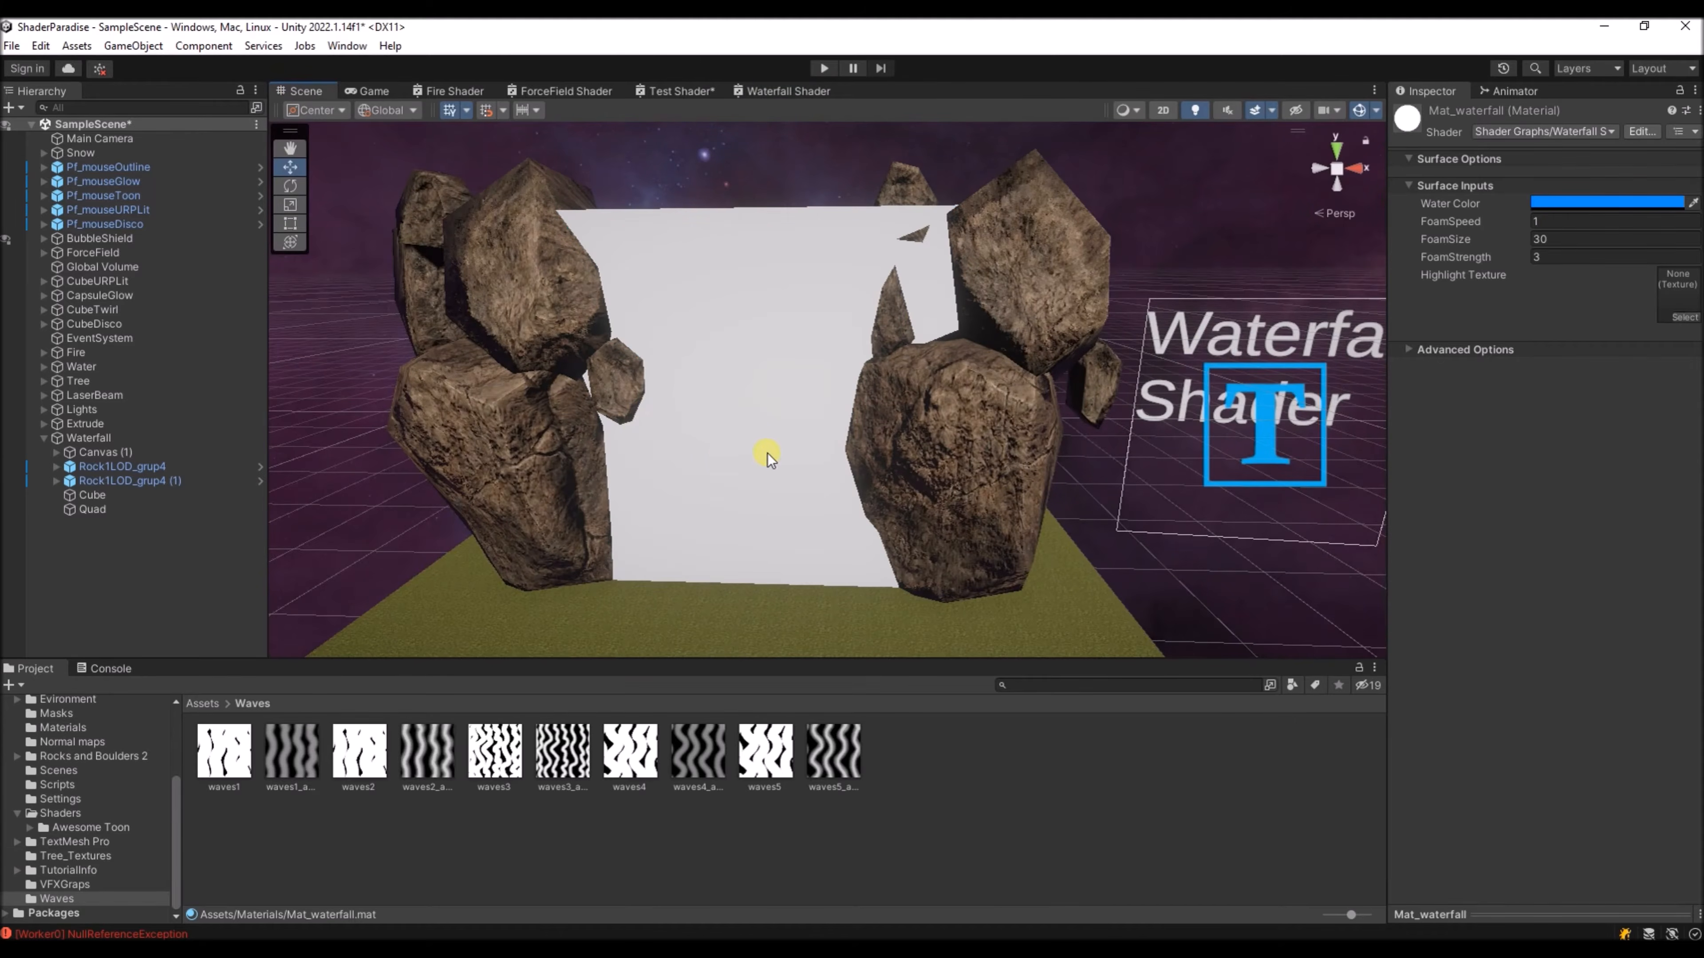
right_drag(726, 459, 766, 465)
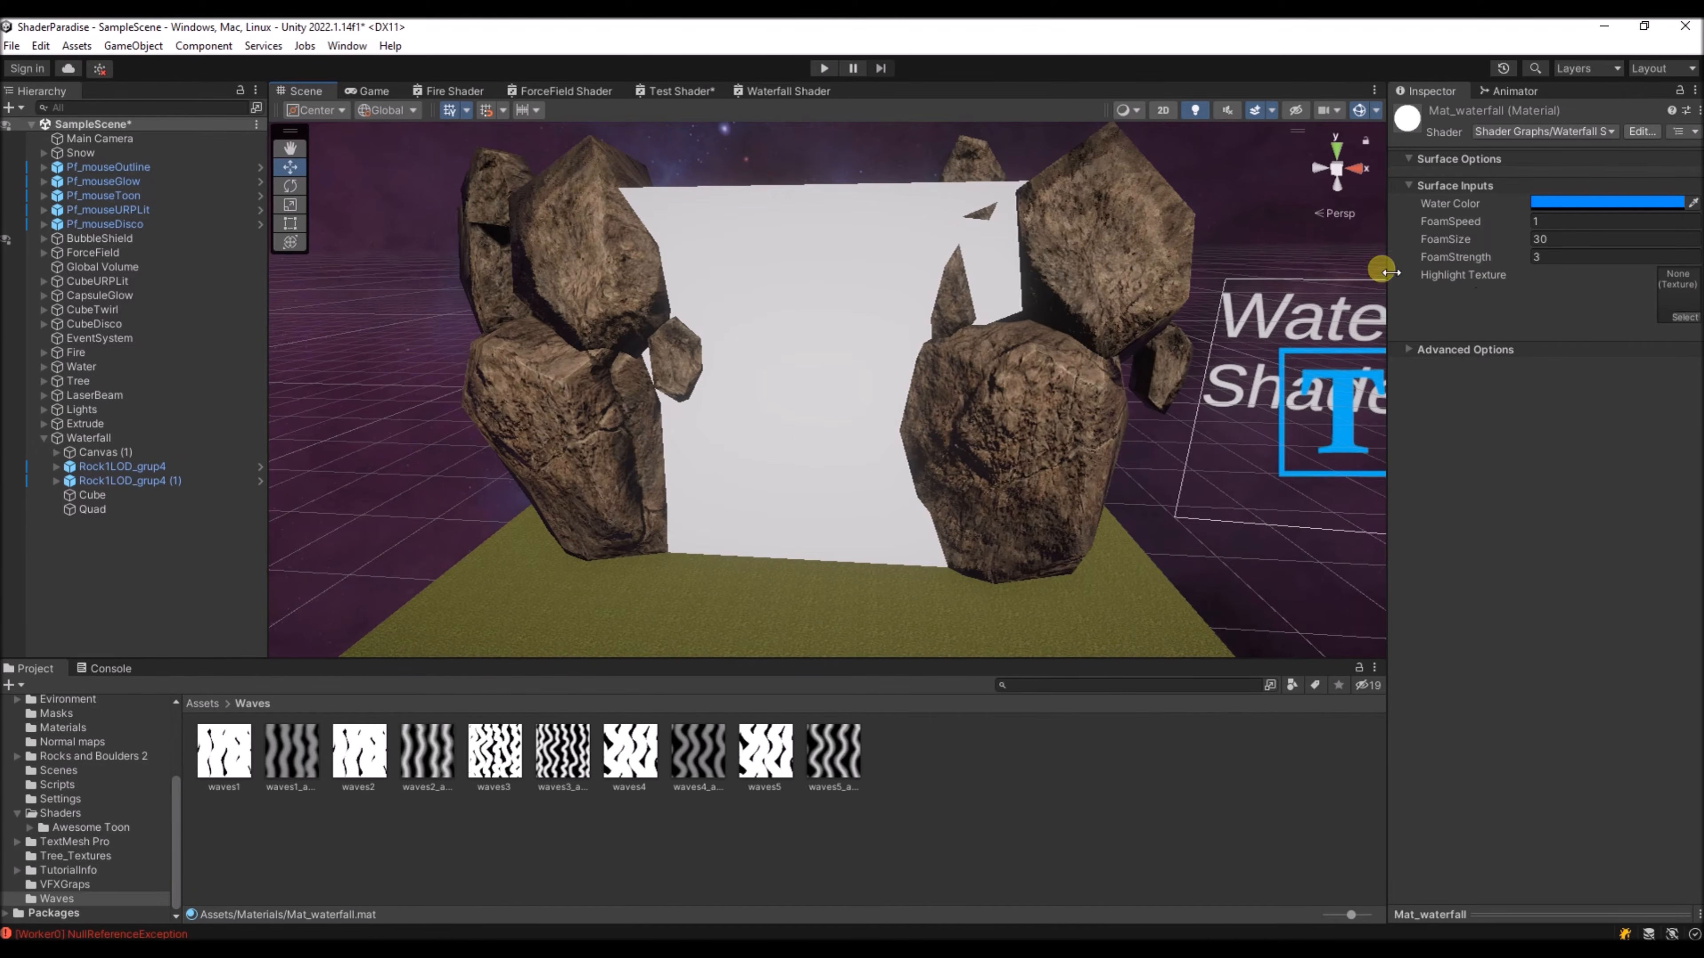
click(846, 380)
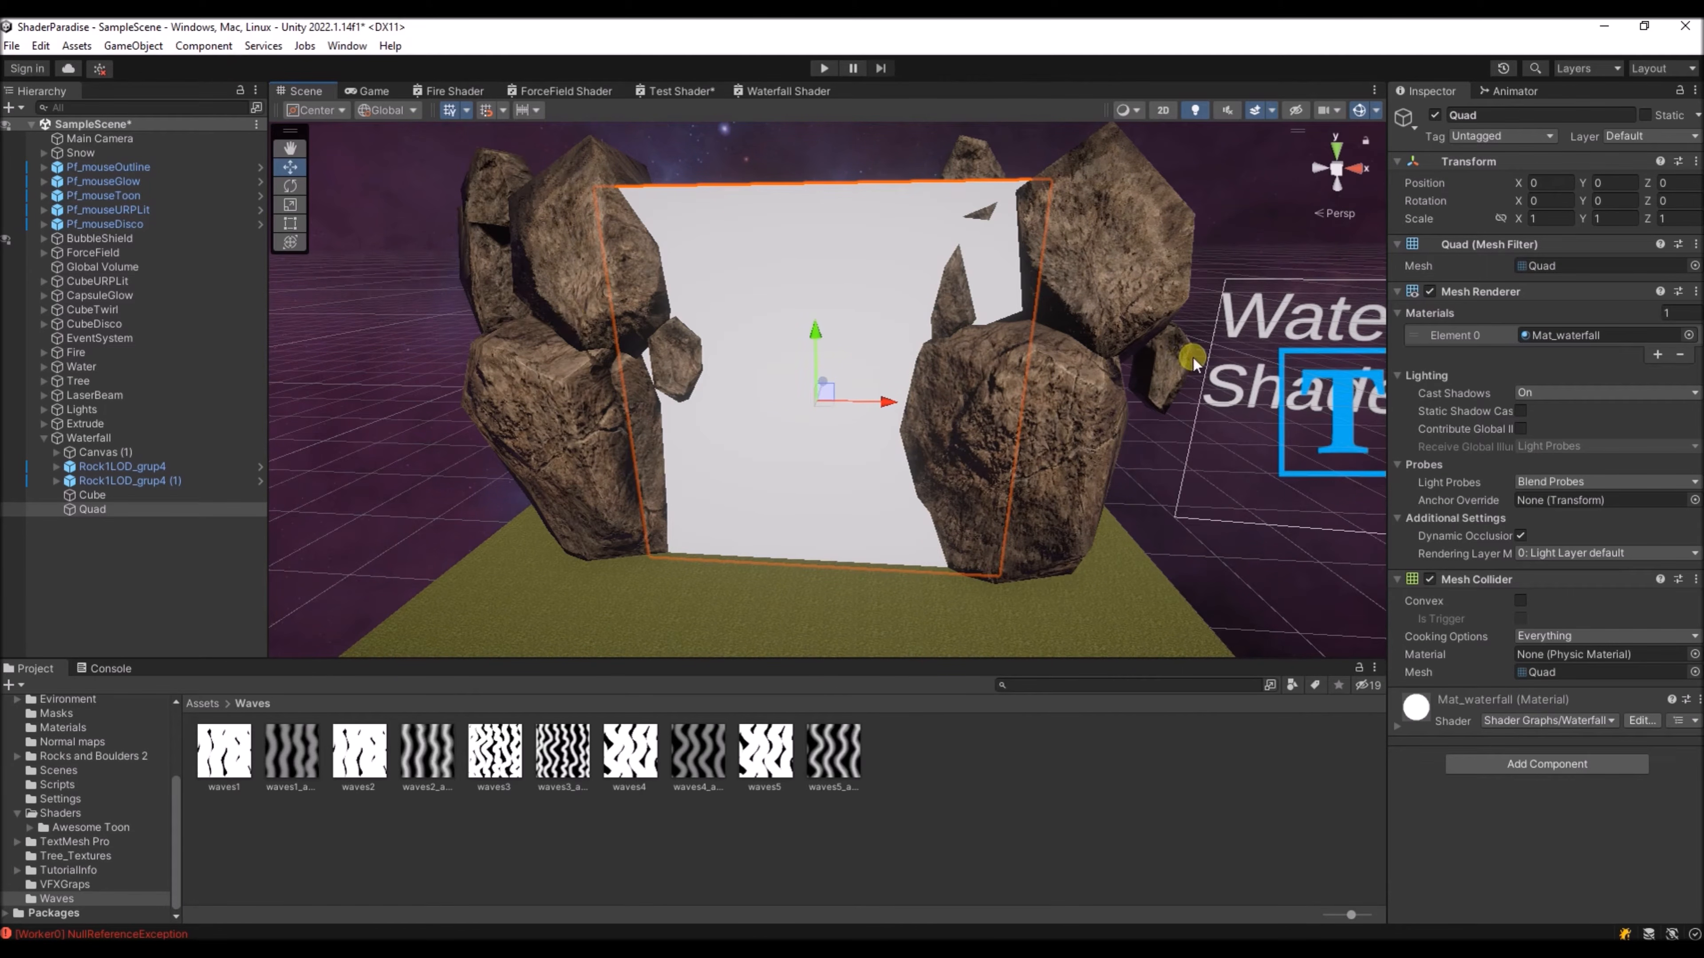
click(1587, 336)
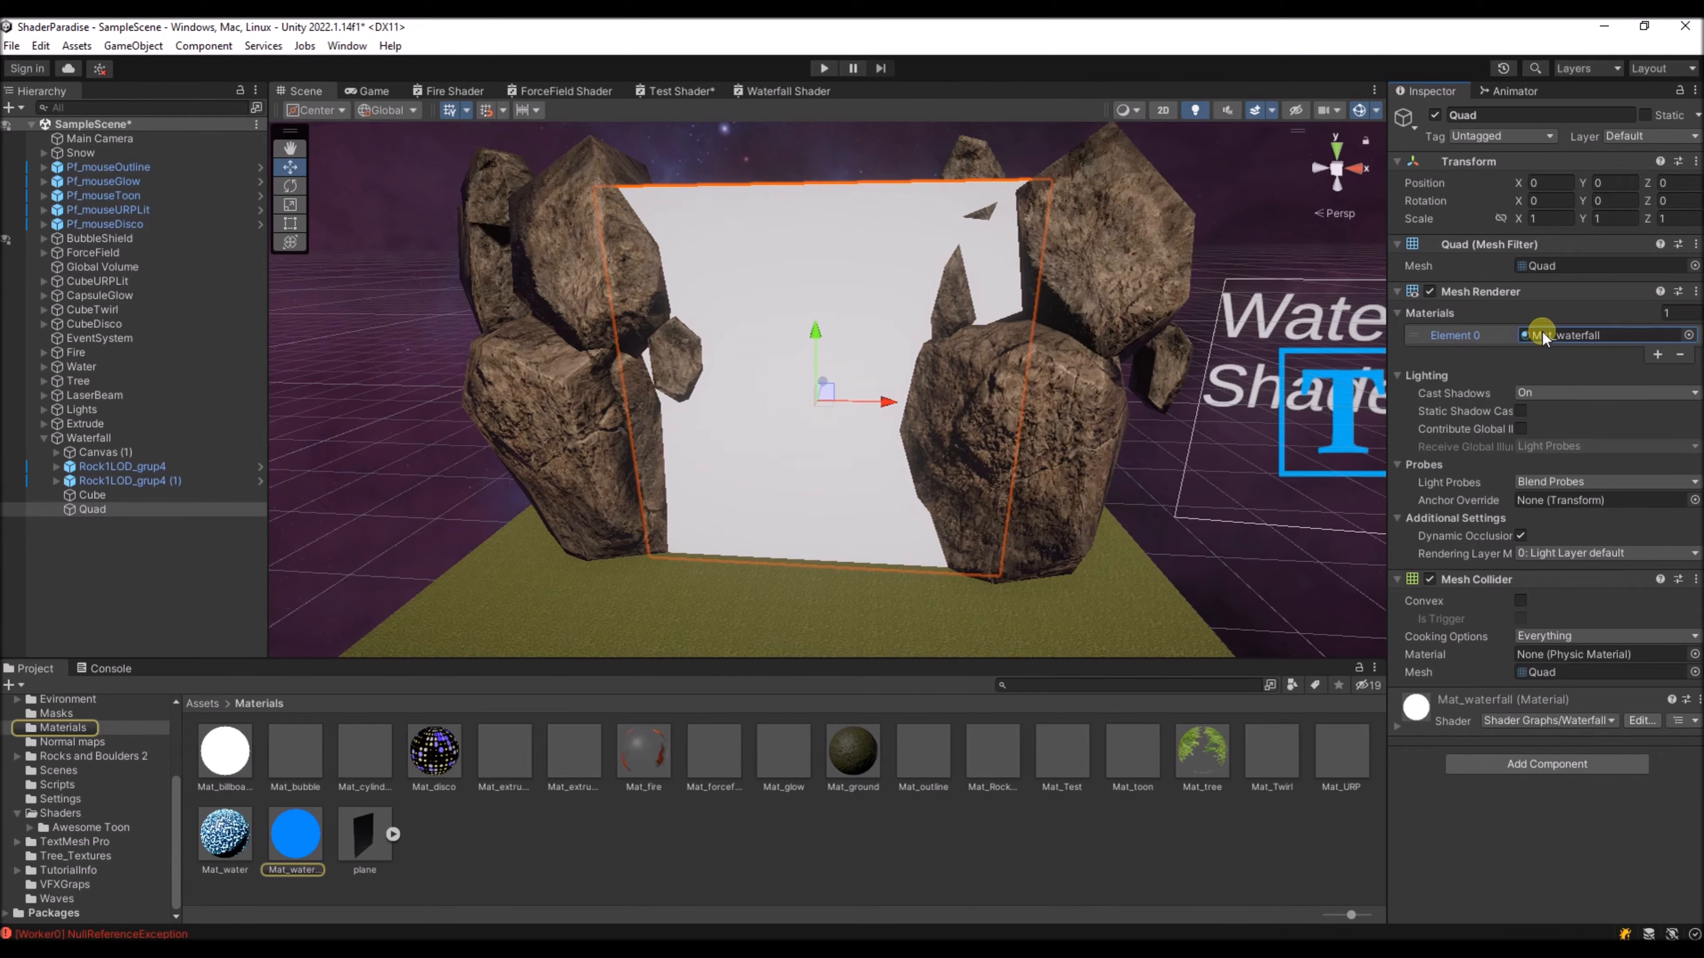
double_click(1524, 336)
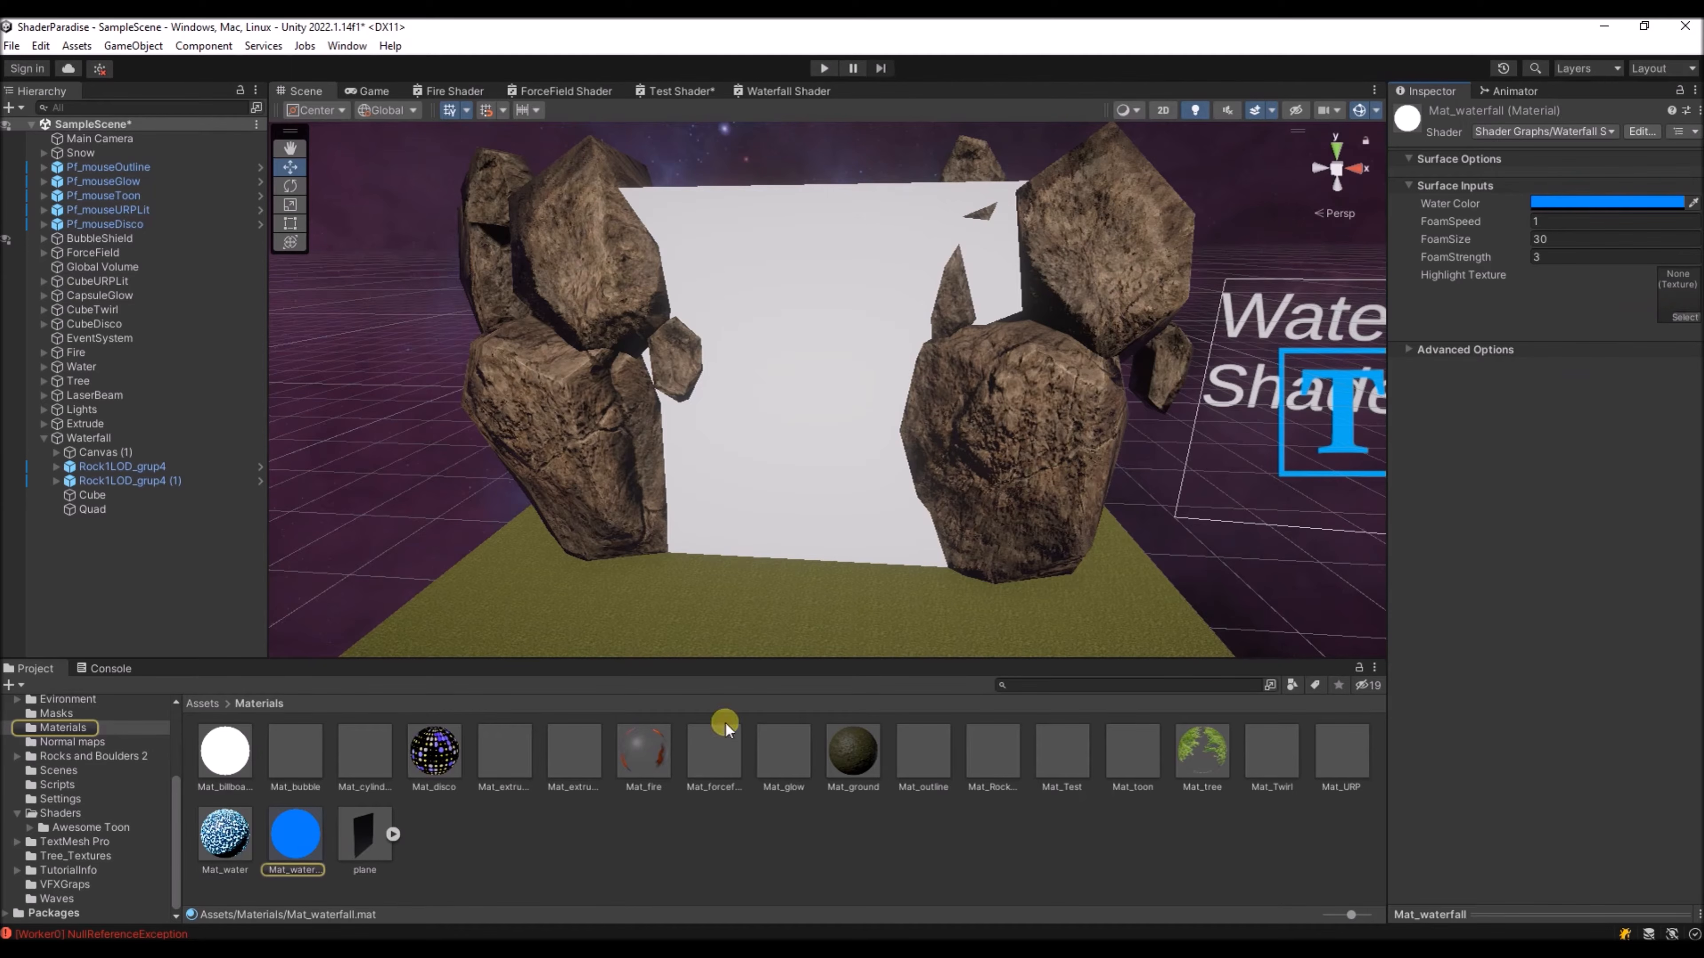
click(40, 897)
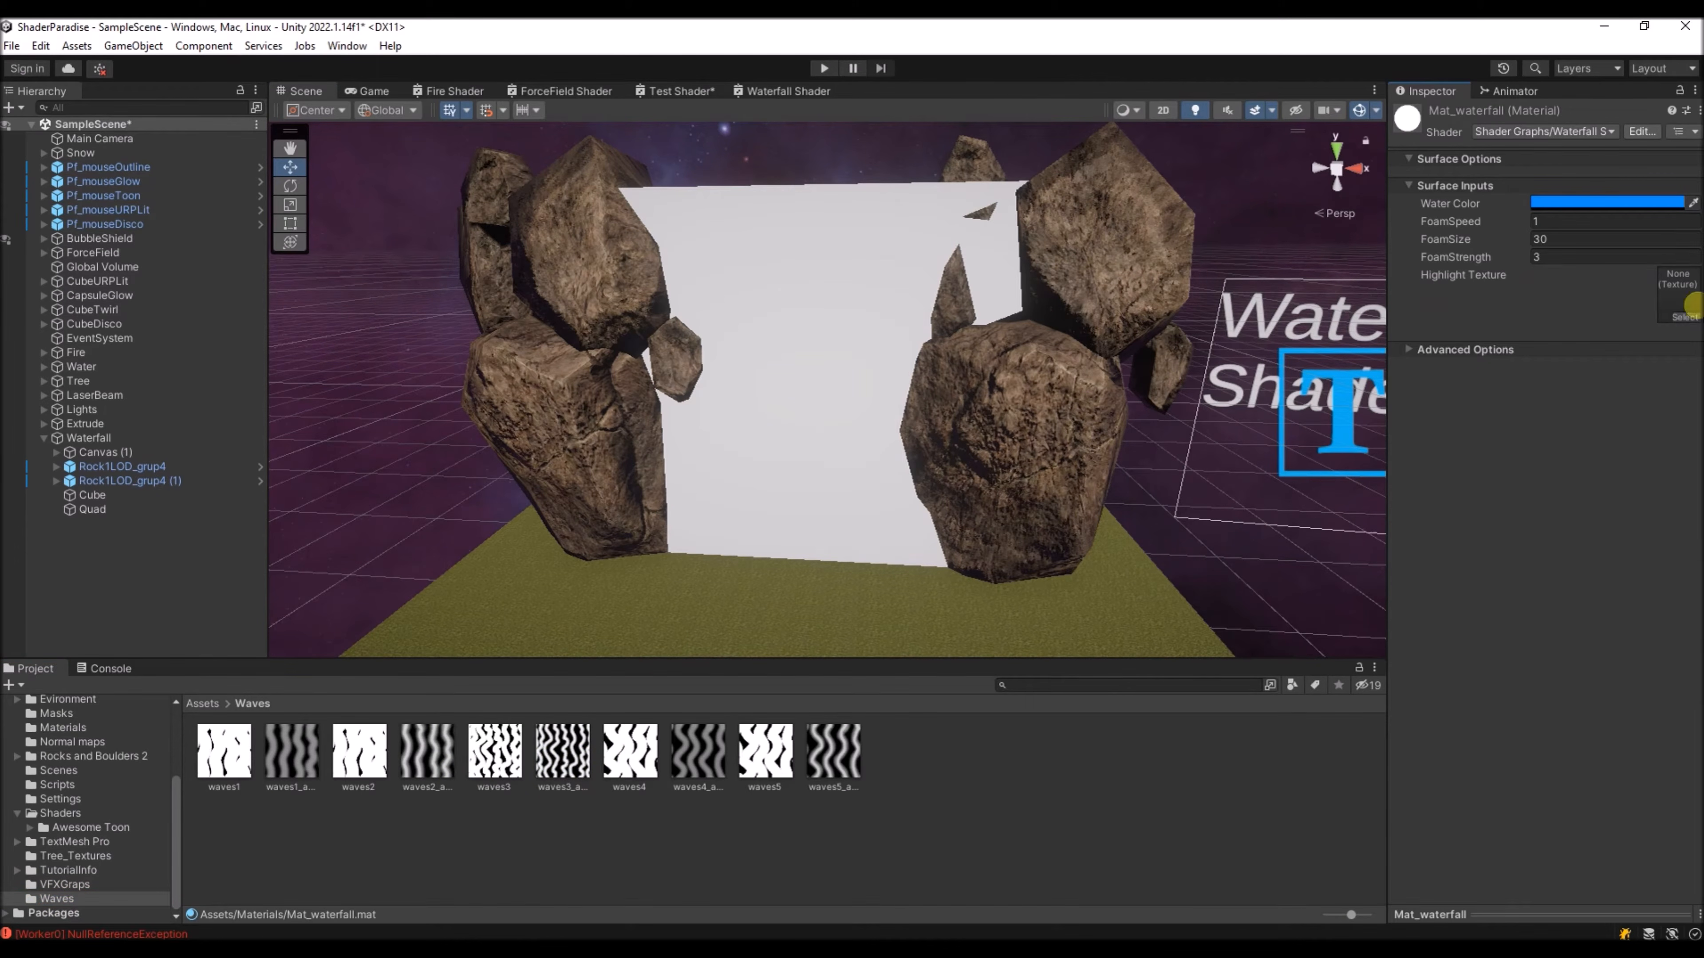
drag(1691, 305, 1663, 314)
right_drag(767, 502, 809, 511)
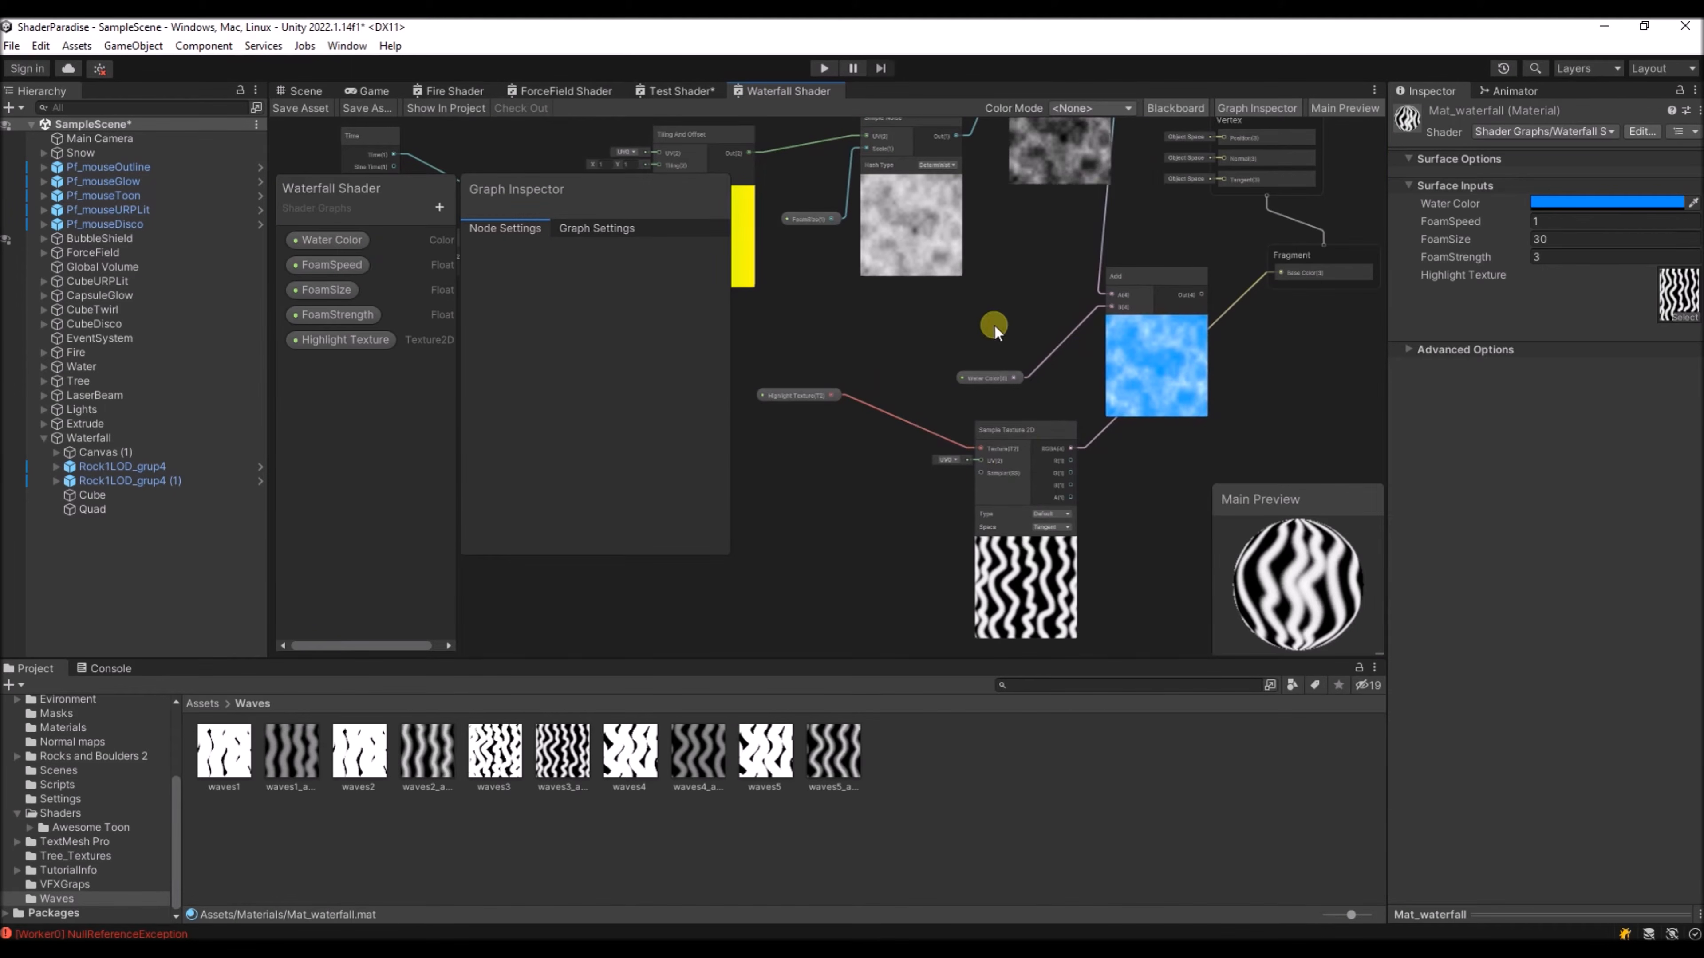
- In the Waterfall Shader graph, move the Sample Texture 2D and Highlight Texture nodes closer together
right_click(884, 338)
click(974, 356)
middle_drag(979, 314, 843, 314)
middle_drag(804, 419, 1029, 364)
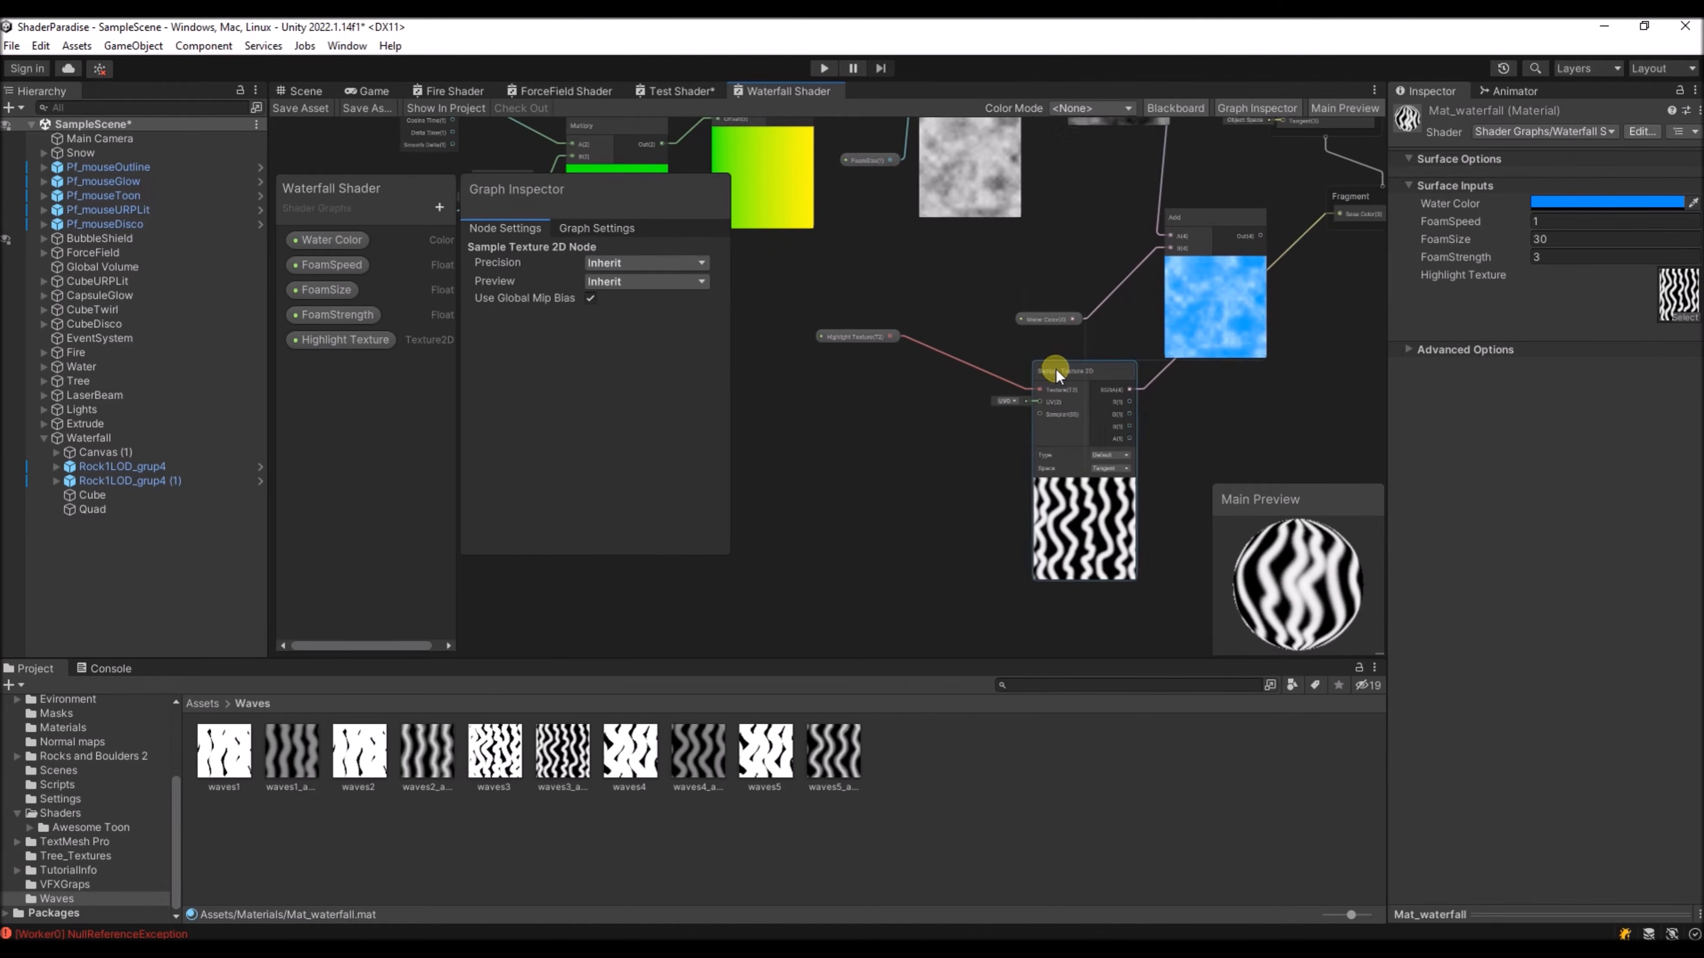
drag(1061, 367, 1000, 376)
mouse_move(849, 329)
mouse_down()
mouse_move(824, 343)
mouse_move(870, 354)
mouse_up()
- Duplicate the foam's Time, FoamSpeed, Vector 2, Multiply and Tiling And Offset nodes and place the copies beside the highlight Sample Texture 2D node
middle_drag(906, 470, 938, 514)
scroll(836, 380, down, 2)
middle_drag(838, 376, 1012, 326)
scroll(895, 279, up, 2)
middle_drag(895, 319, 1058, 420)
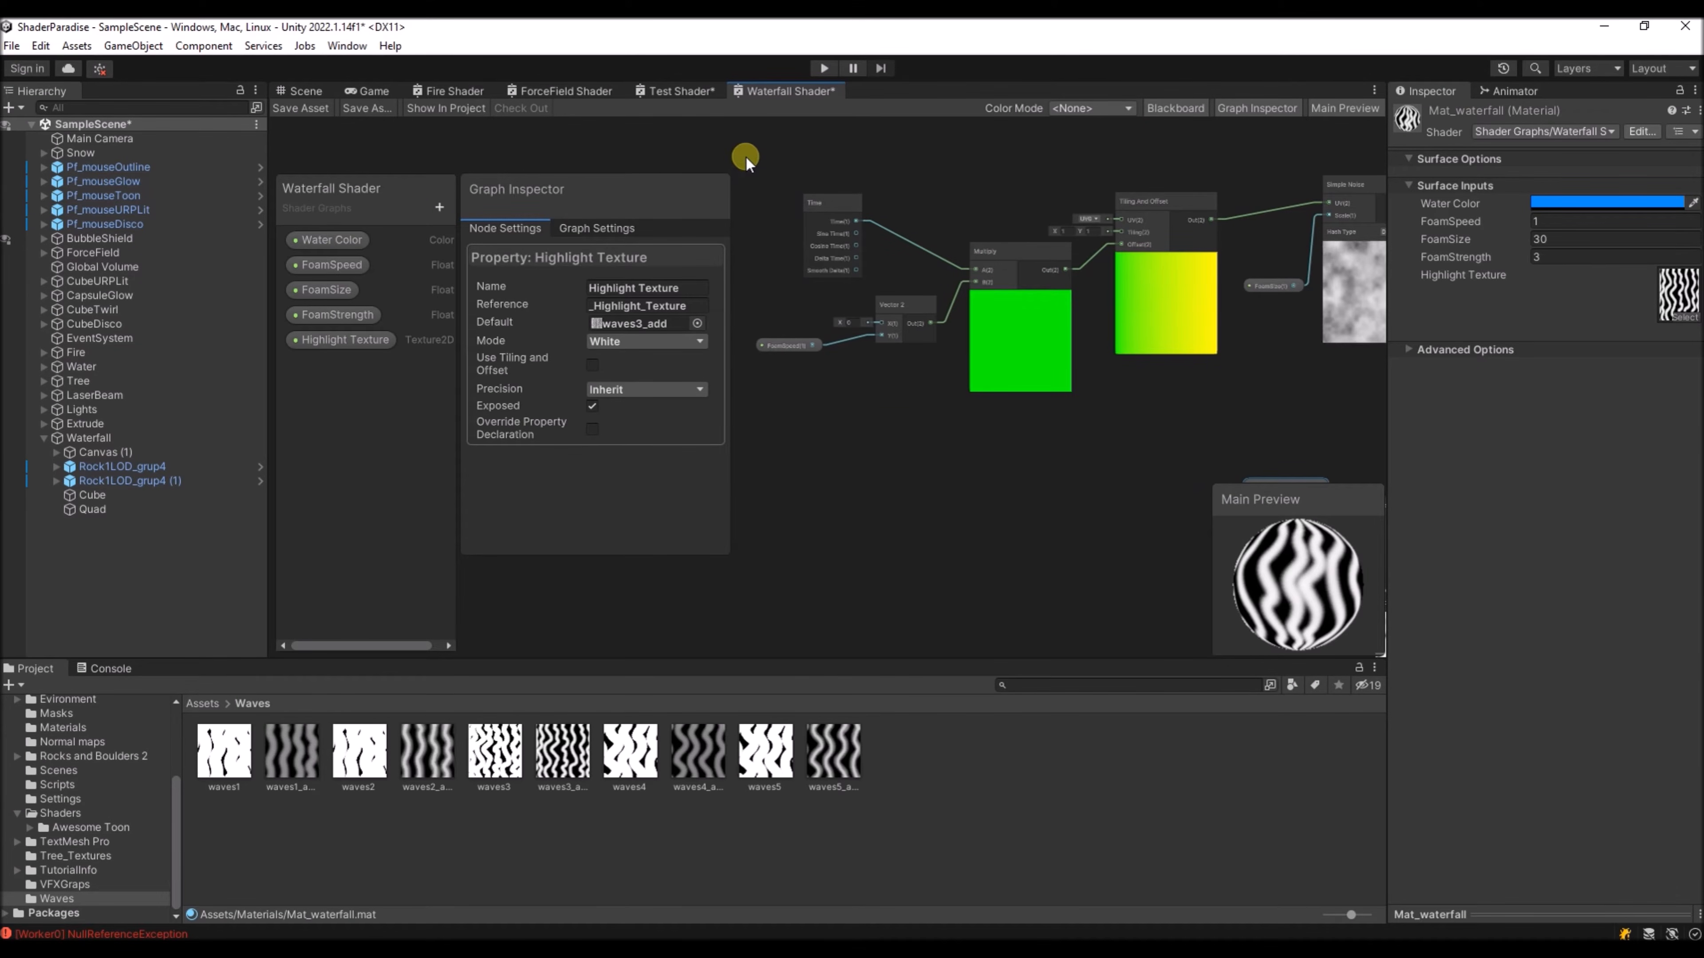
drag(760, 161, 1210, 439)
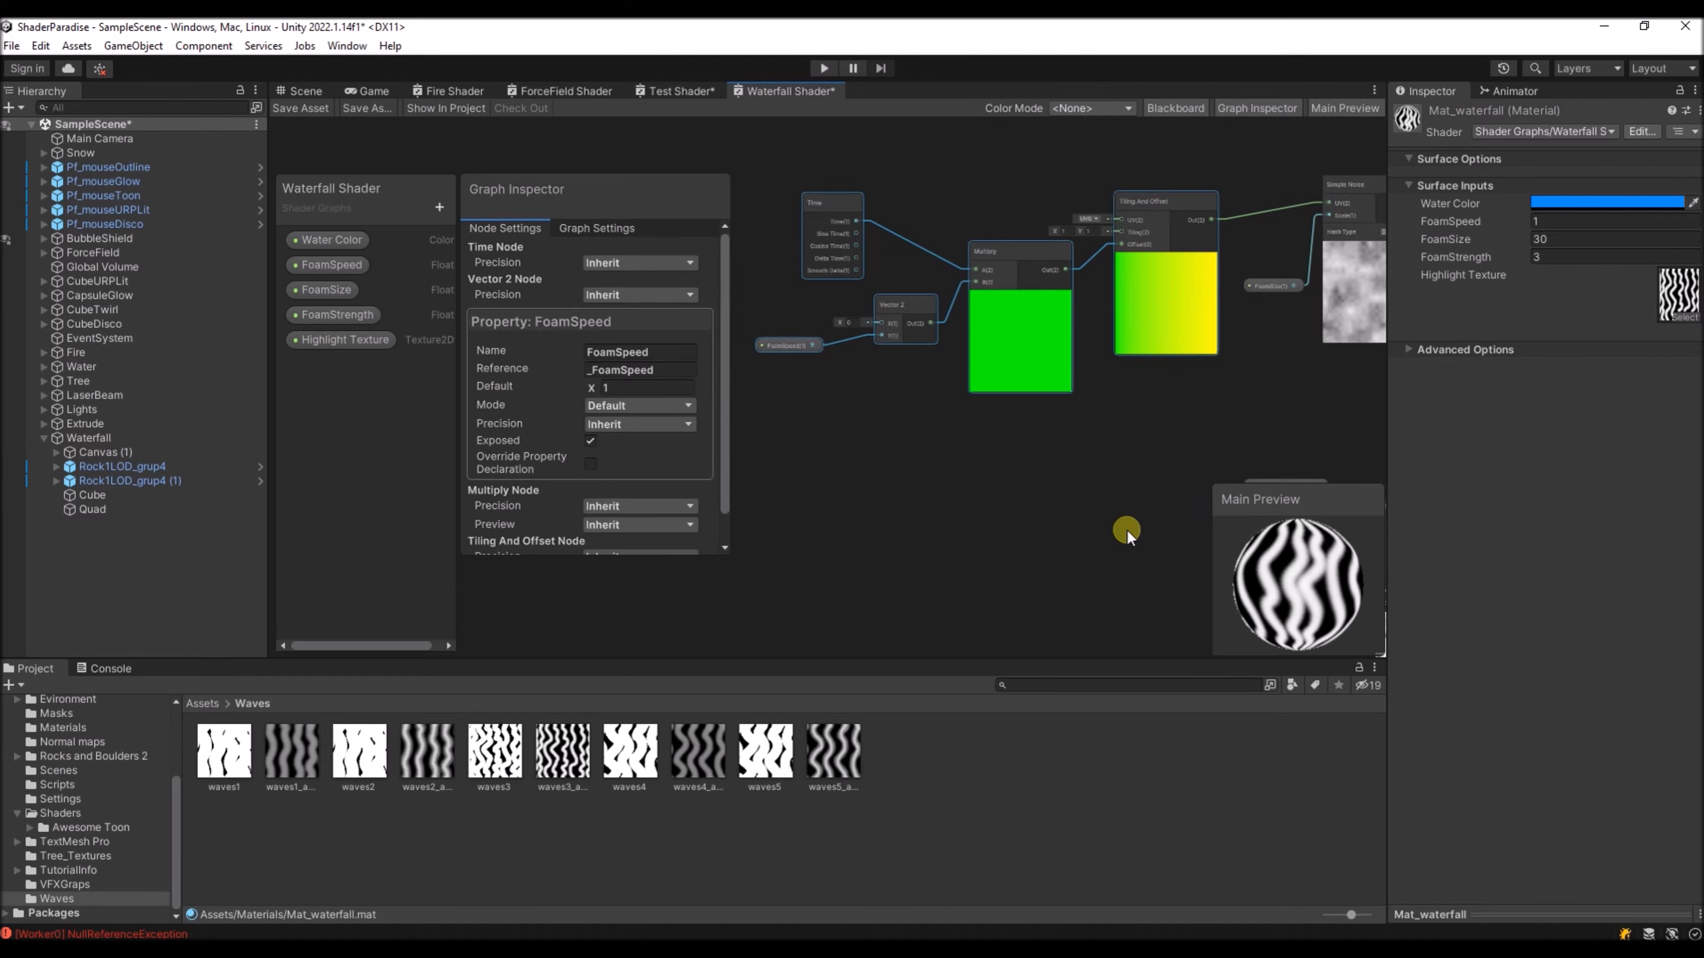
middle_drag(1097, 516, 1027, 293)
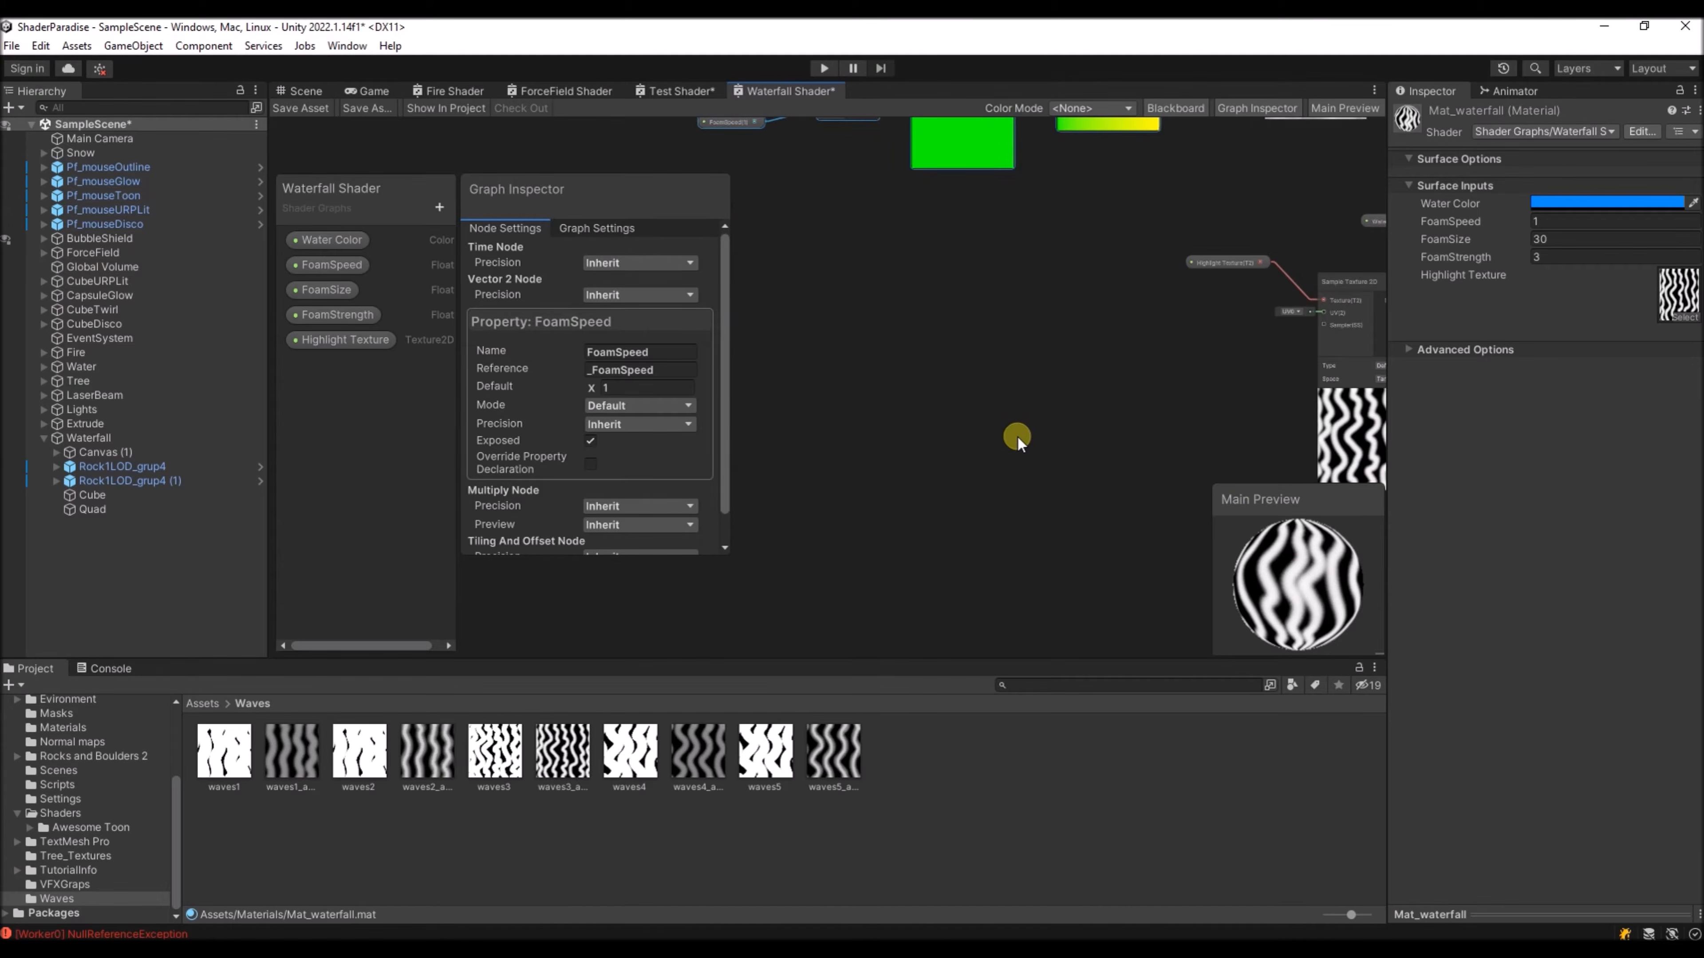
key(ctrl+d)
drag(1129, 430, 903, 341)
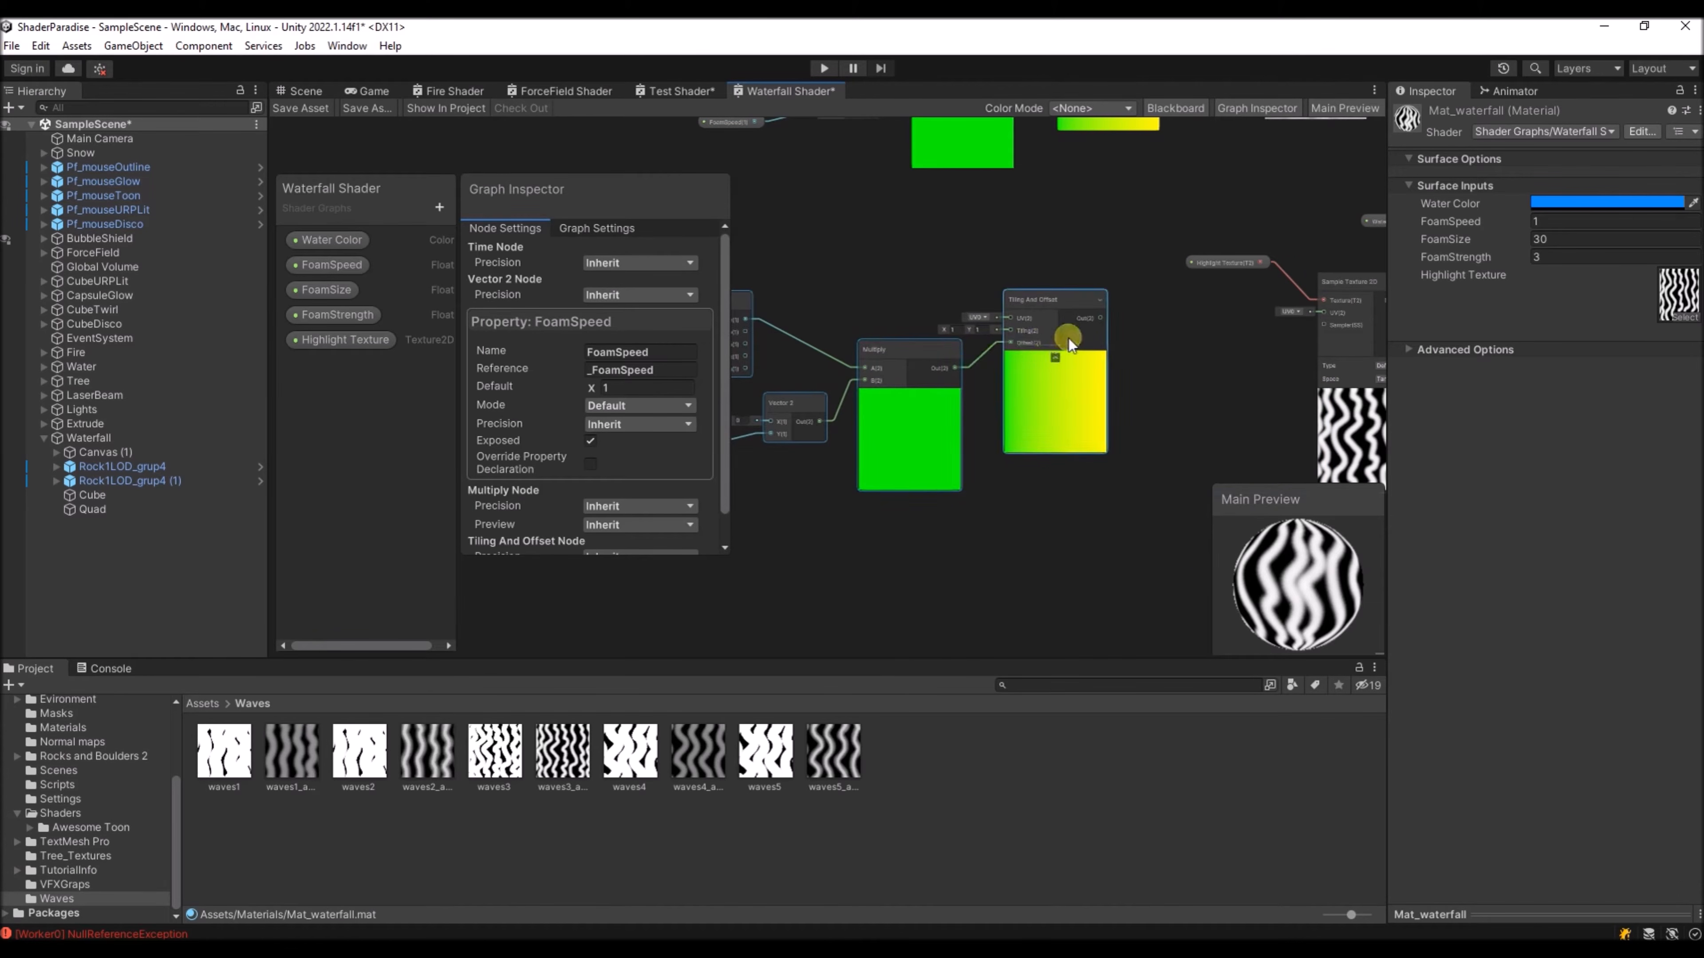
- Move the duplicated Tiling And Offset node closer to its Multiply node and connect its output to the Sample Texture 2D node's UV input
drag(1154, 320, 1040, 339)
middle_drag(1201, 369, 1024, 386)
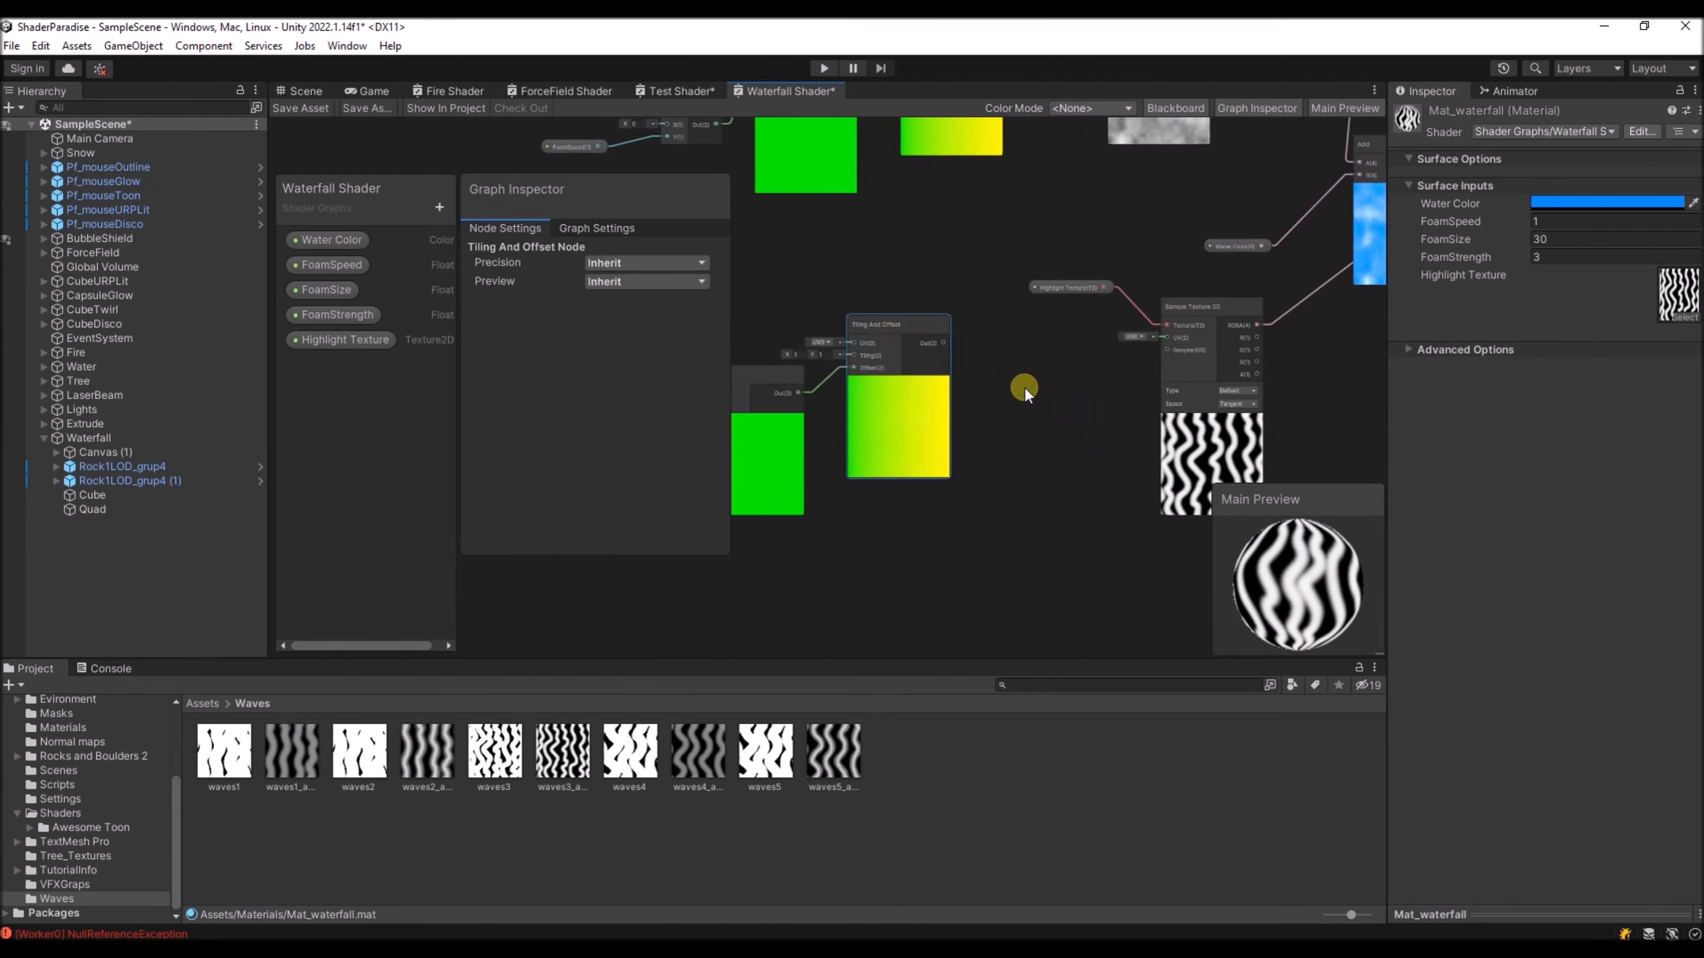
click(1010, 350)
drag(1150, 335, 945, 263)
- Add a float property named Highlight Speed to the shader graph
middle_drag(966, 537, 1217, 452)
click(764, 384)
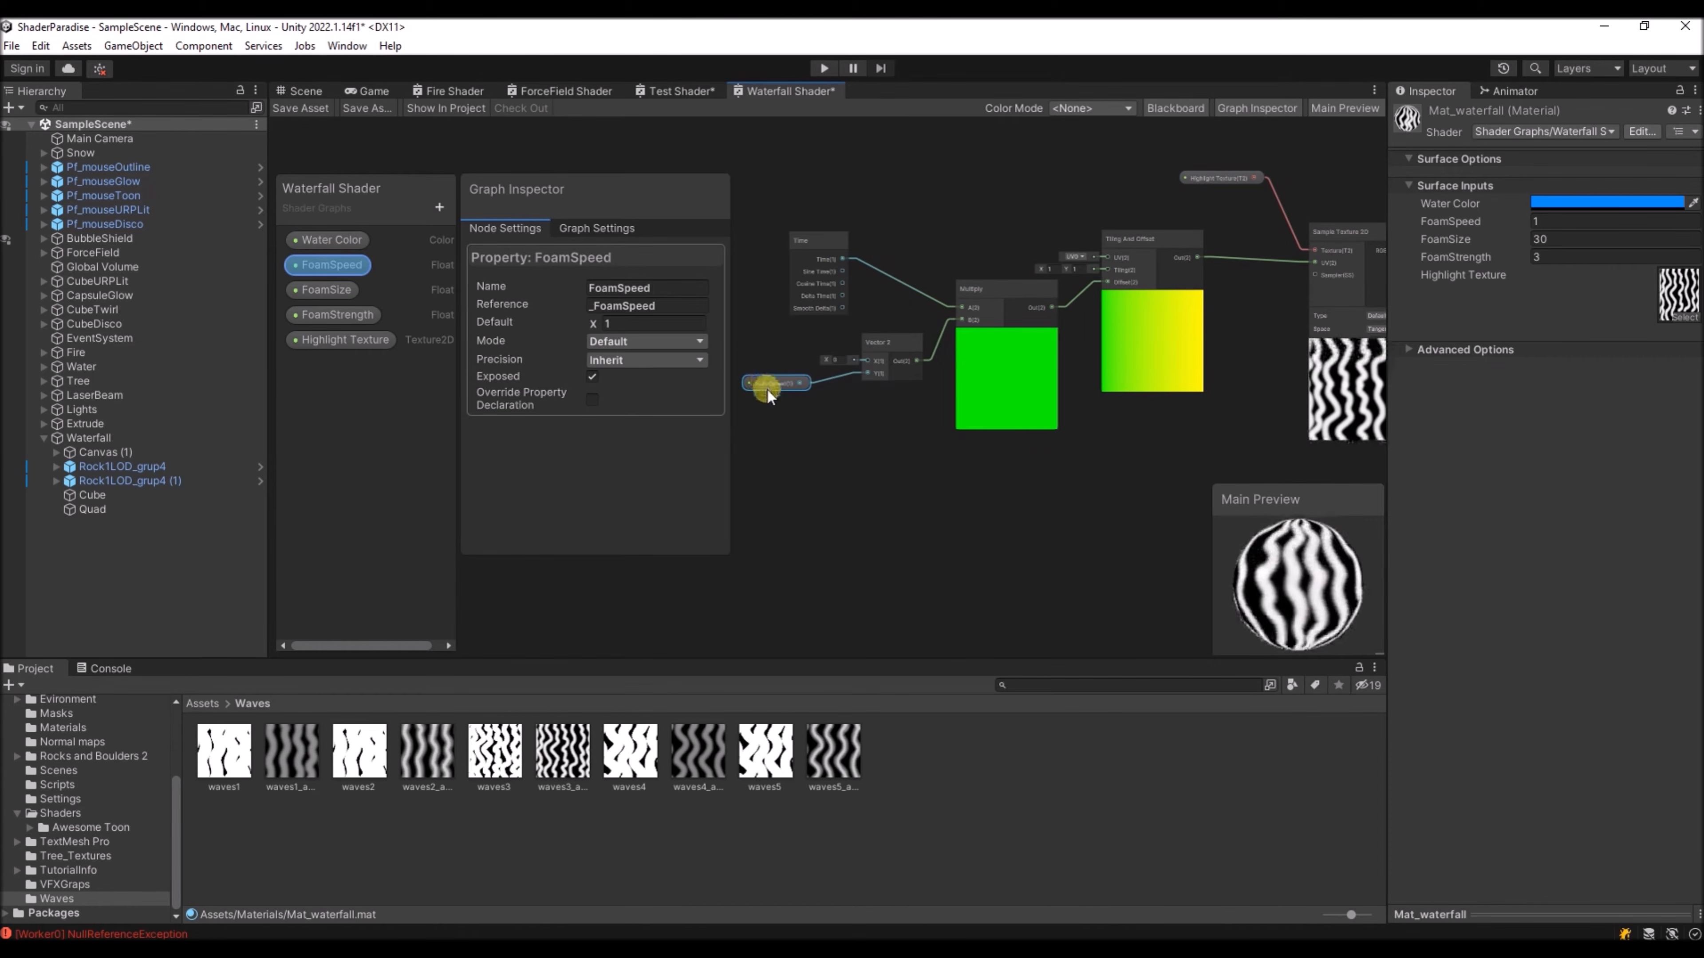
middle_drag(842, 439, 784, 458)
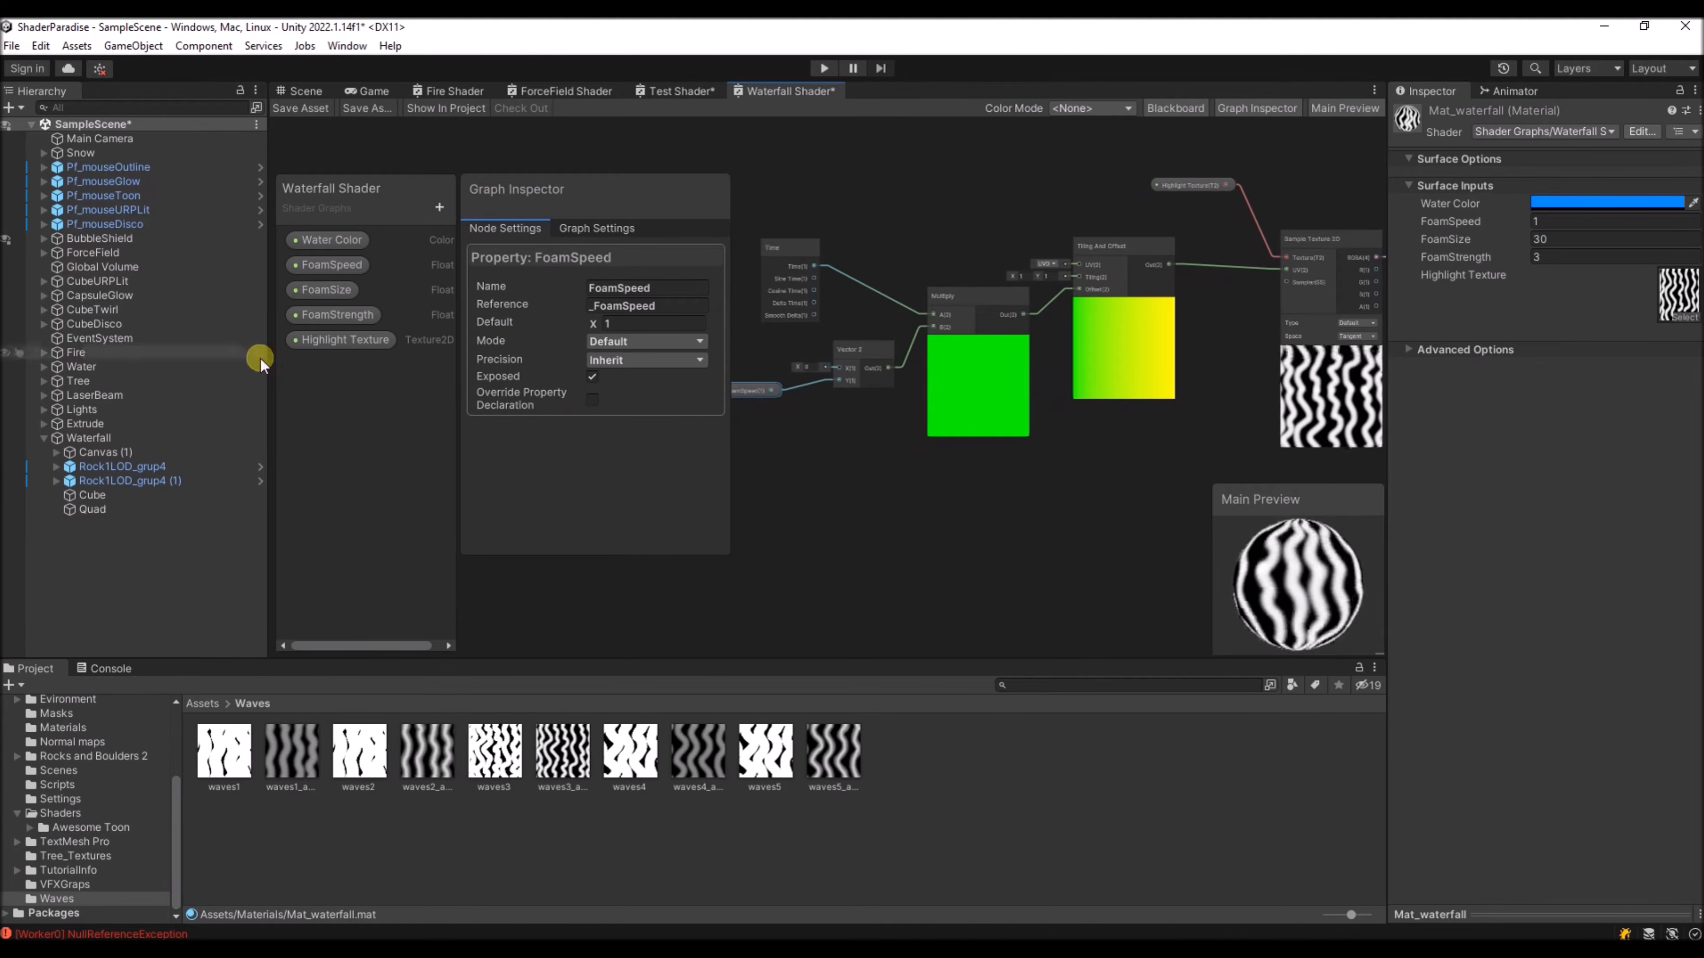
click(439, 208)
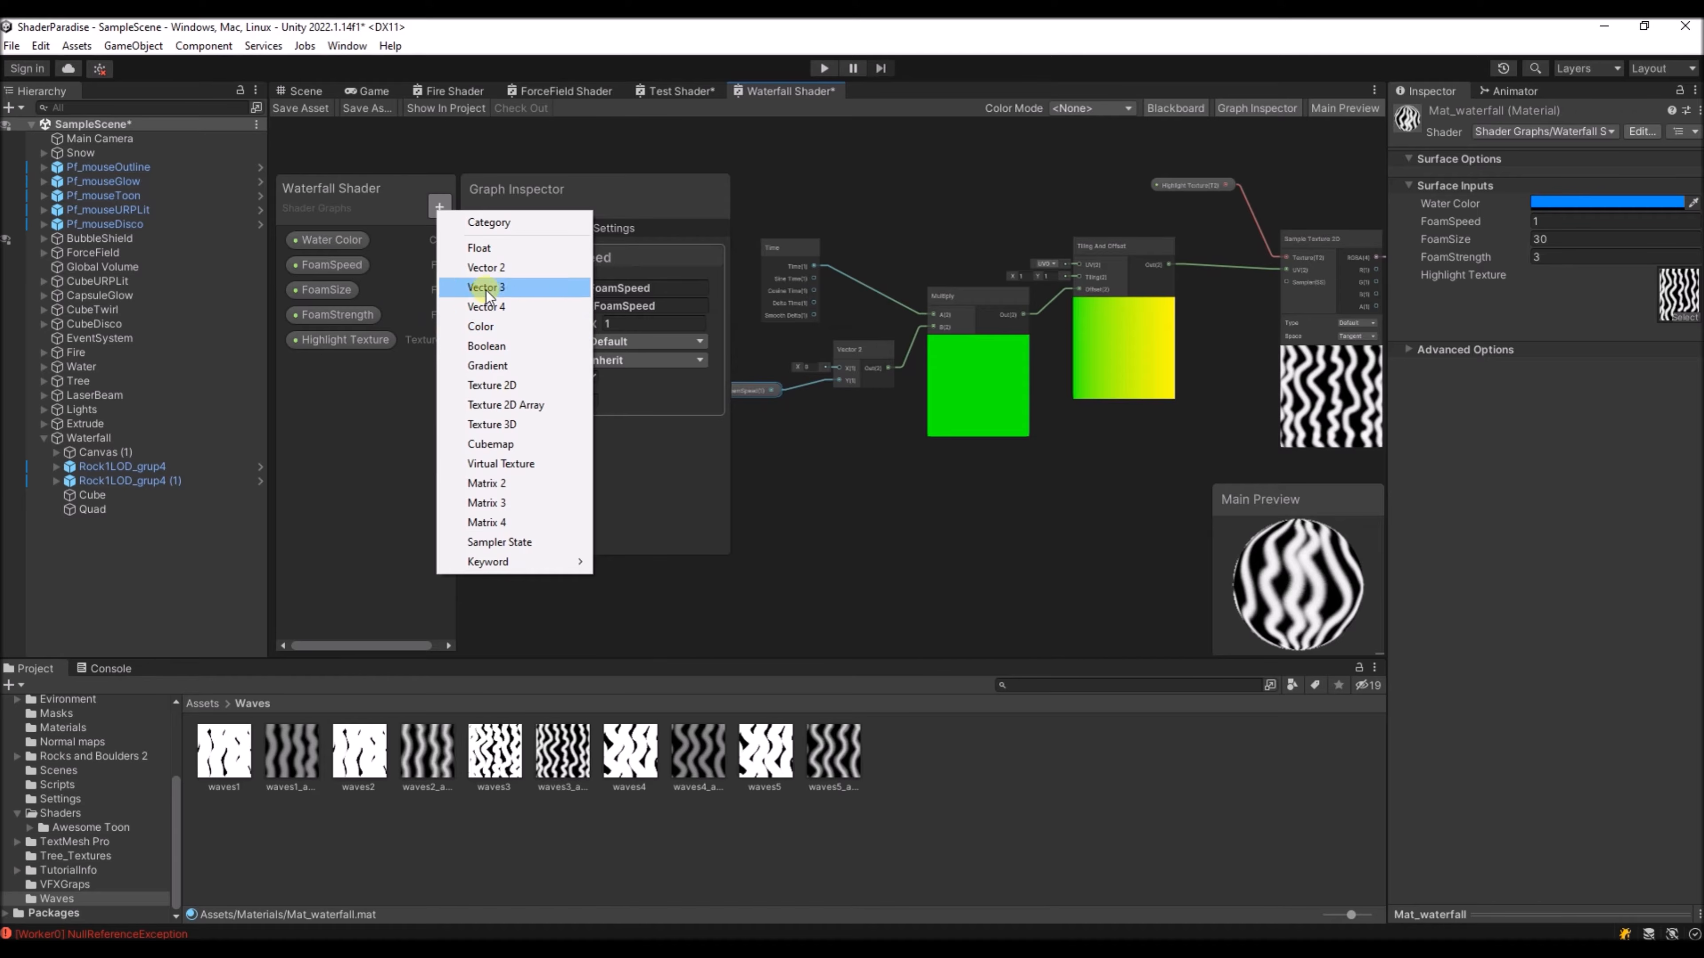
click(497, 253)
text(Highlight Speed)
key(Return)
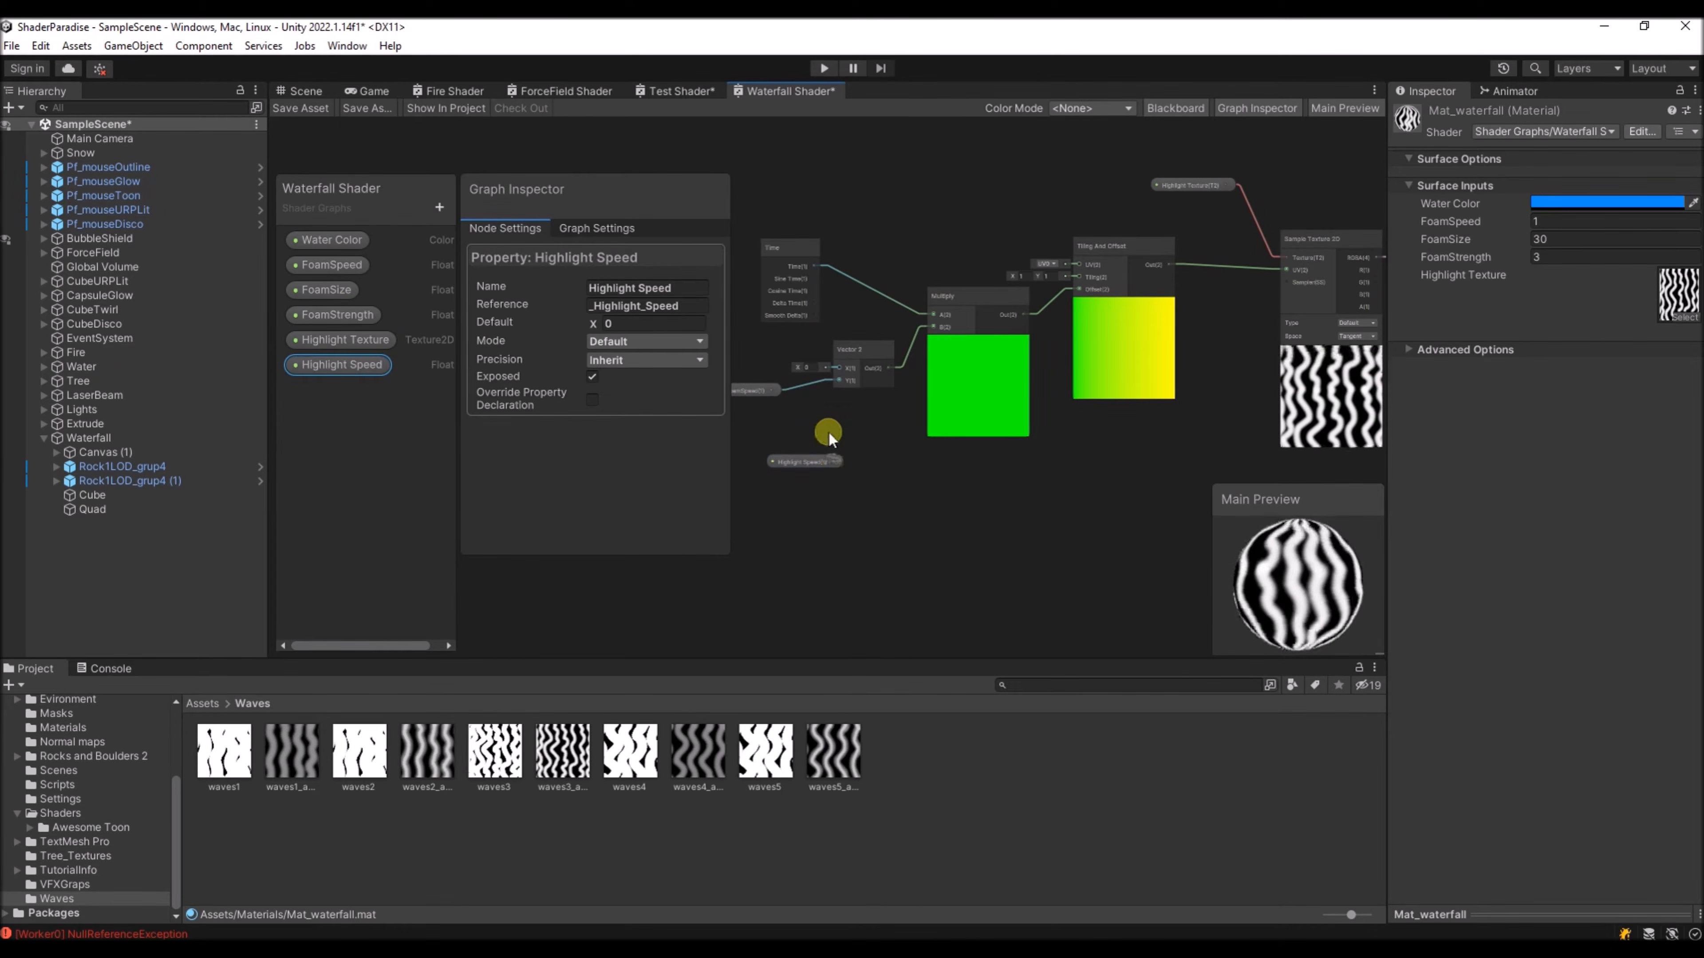
- Replace the duplicated FoamSpeed node with a Highlight Speed node connected to the Vector 2 node's Y input
drag(838, 377, 838, 381)
click(765, 393)
key(Delete)
drag(788, 454, 718, 404)
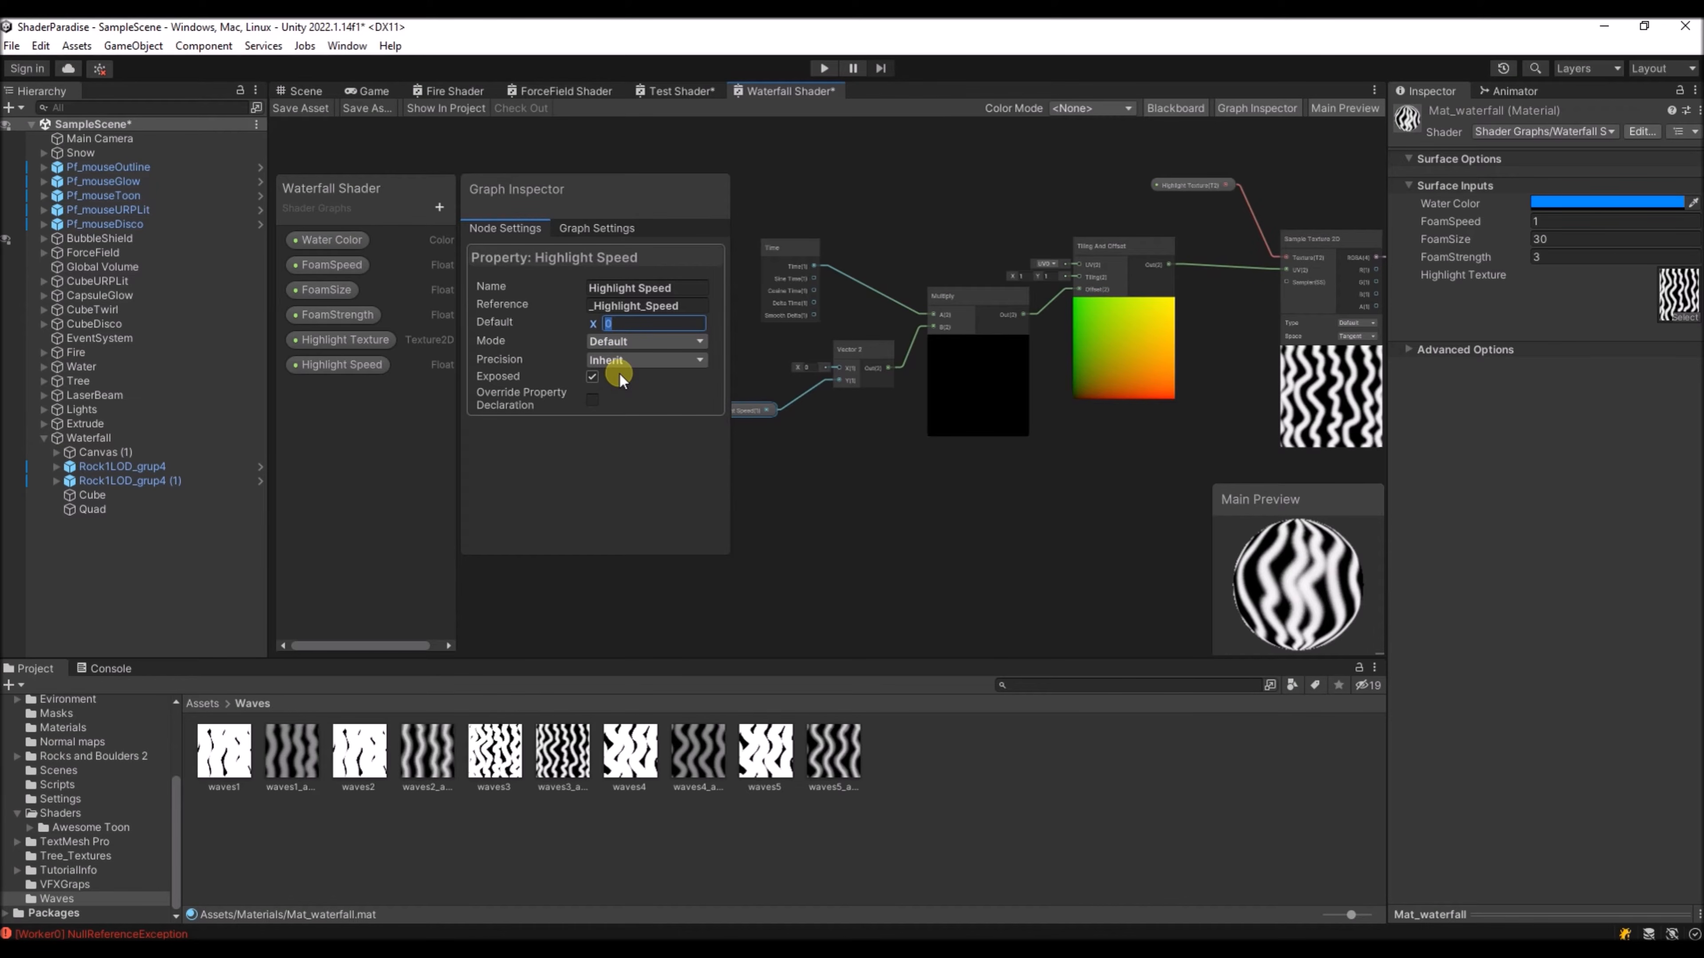
- Set the Highlight Speed property's default value to 0.4
text(4)
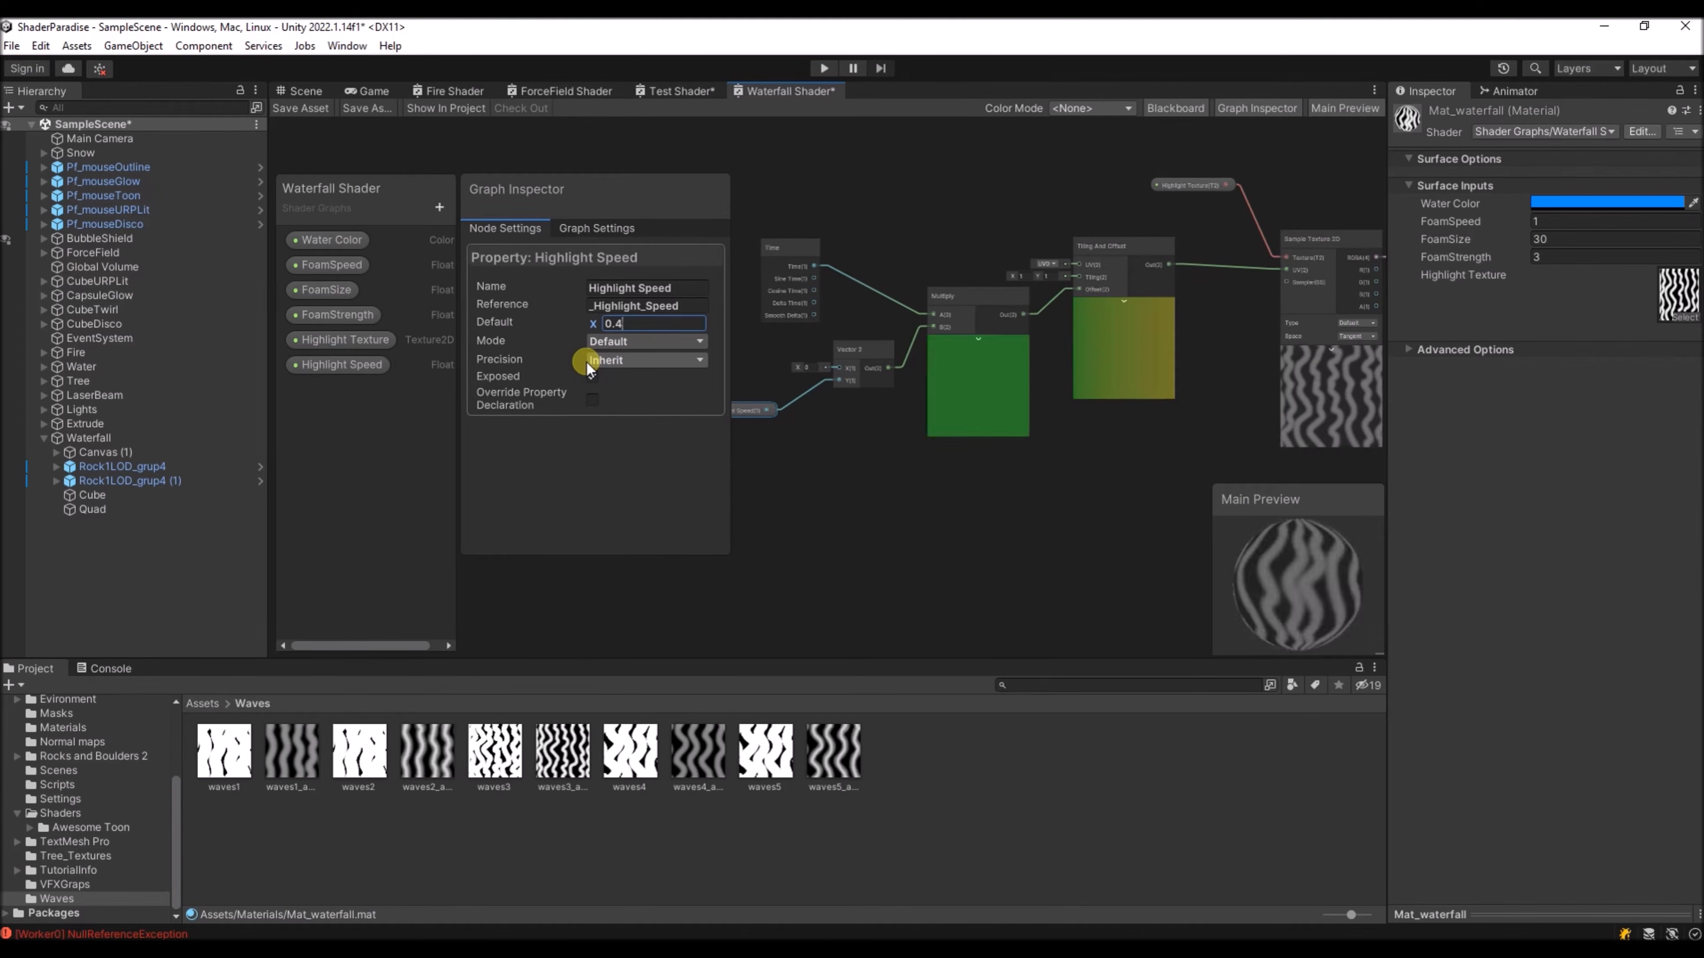
middle_drag(911, 509, 742, 535)
middle_drag(876, 553, 1130, 497)
middle_drag(898, 398, 811, 458)
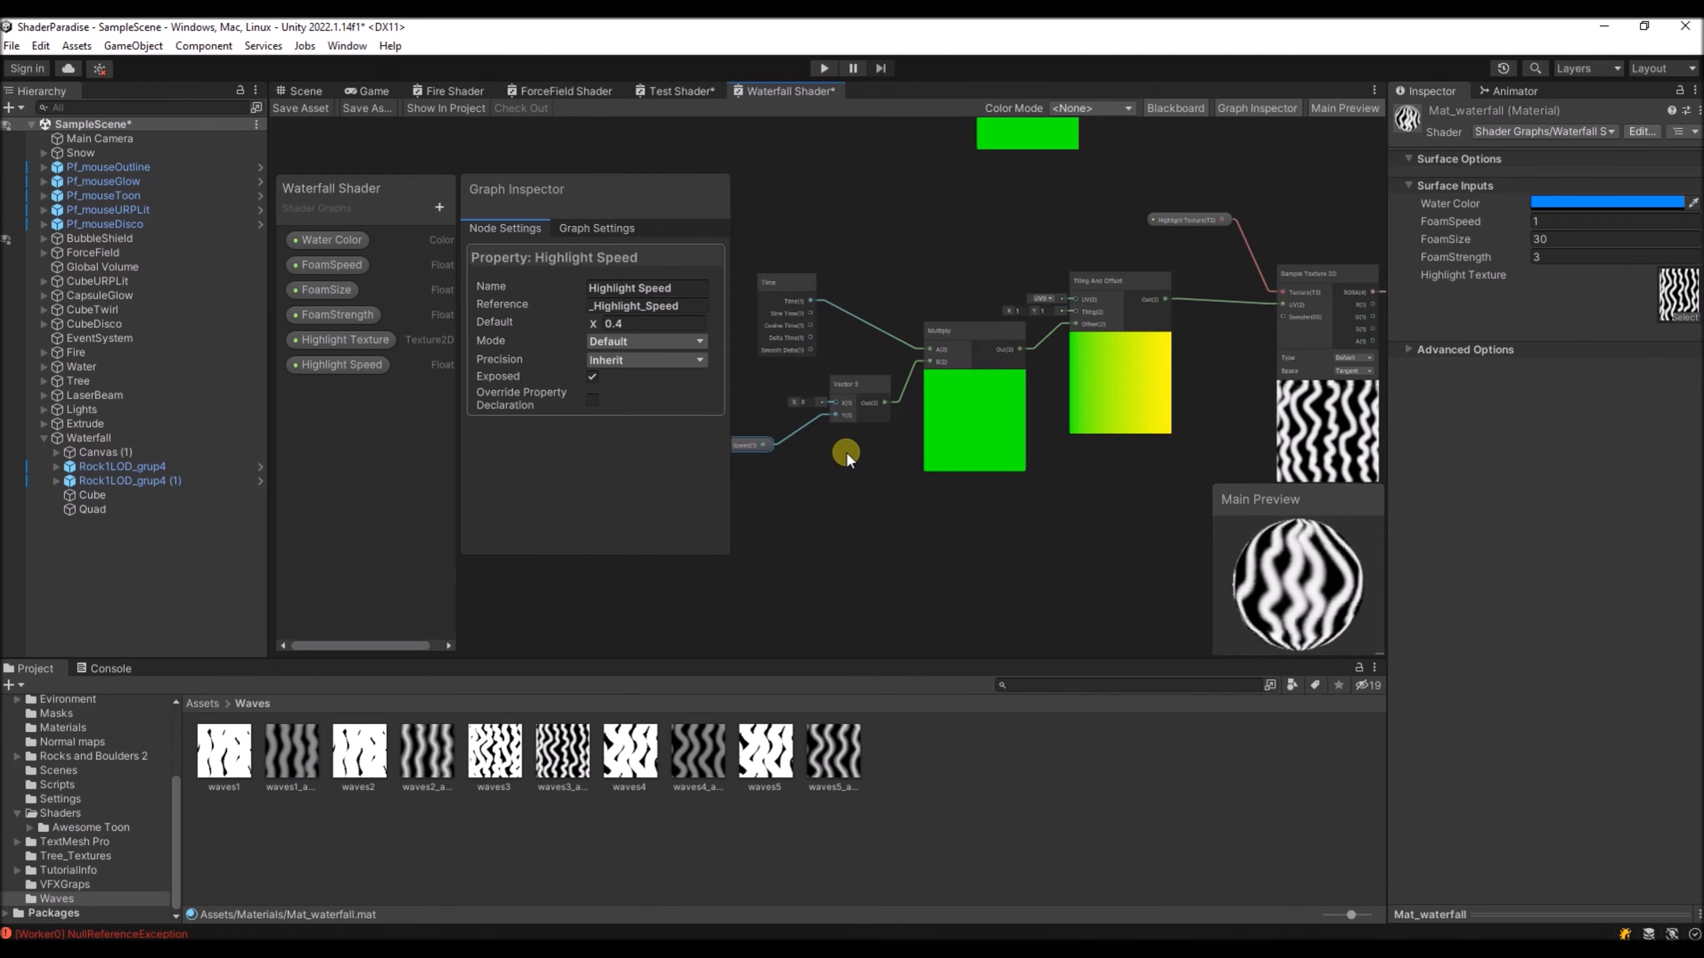
- Duplicate the whole highlight chain, from Time and Highlight Speed to Sample Texture 2D, and place the copy below the original
scroll(1210, 389, down, 1)
mouse_move(1188, 404)
middle_down()
mouse_move(1130, 377)
mouse_move(1113, 426)
mouse_move(1079, 421)
mouse_move(1197, 396)
middle_up()
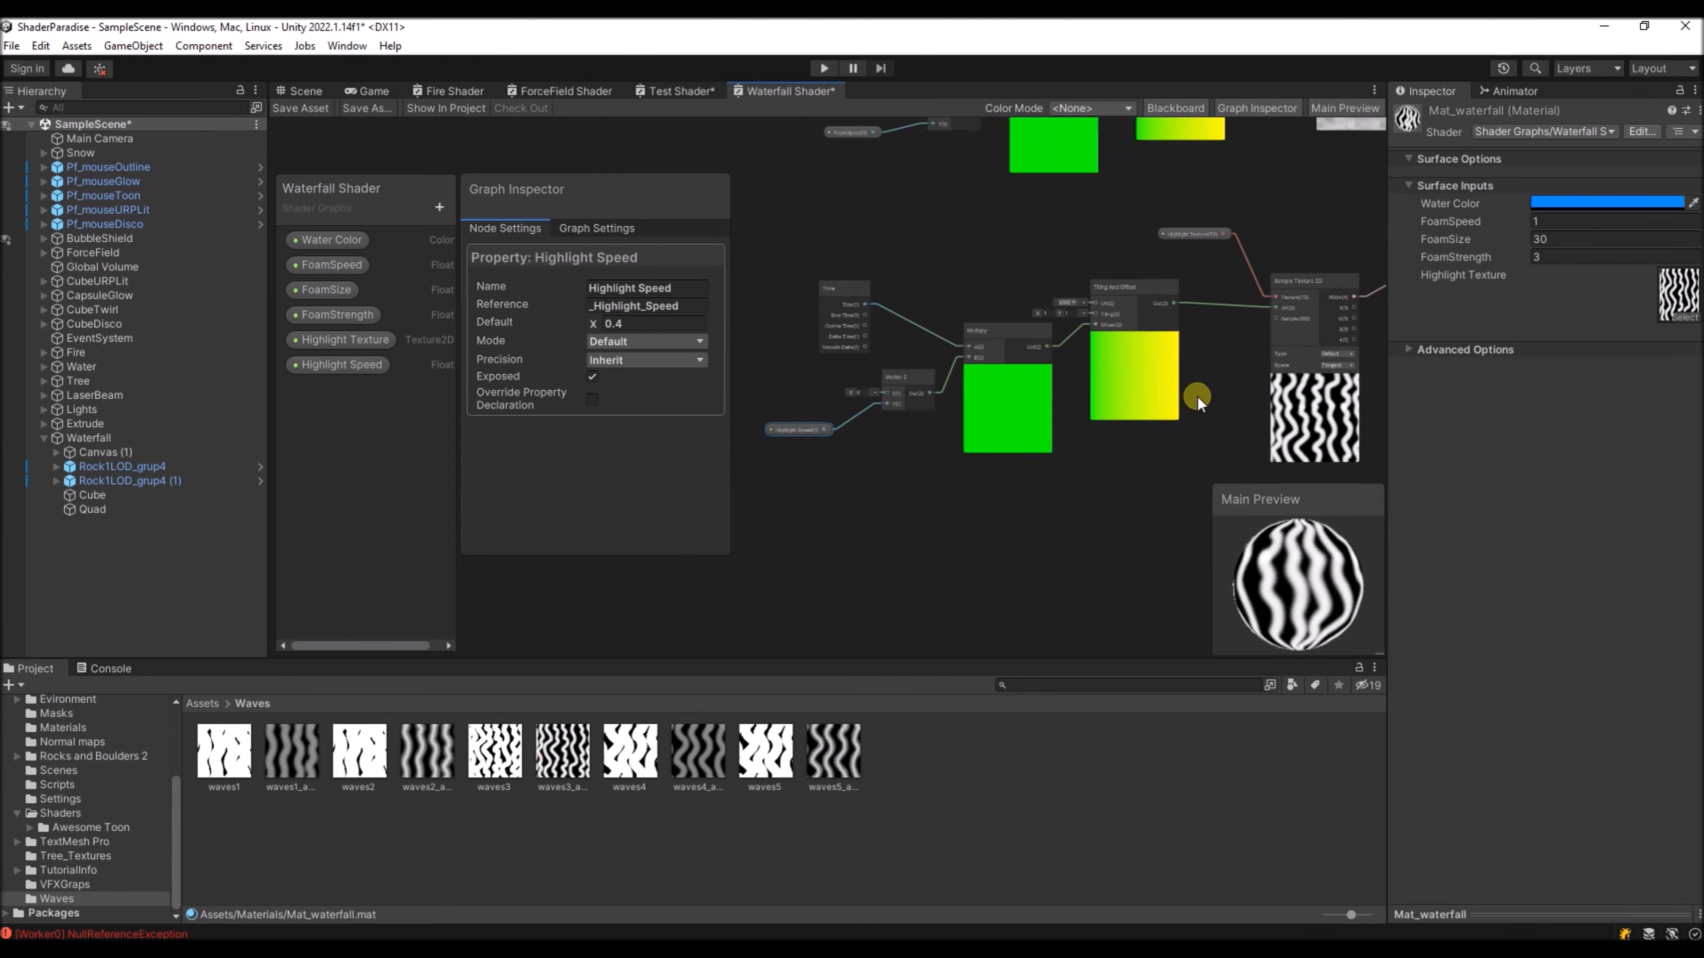
drag(804, 233, 913, 334)
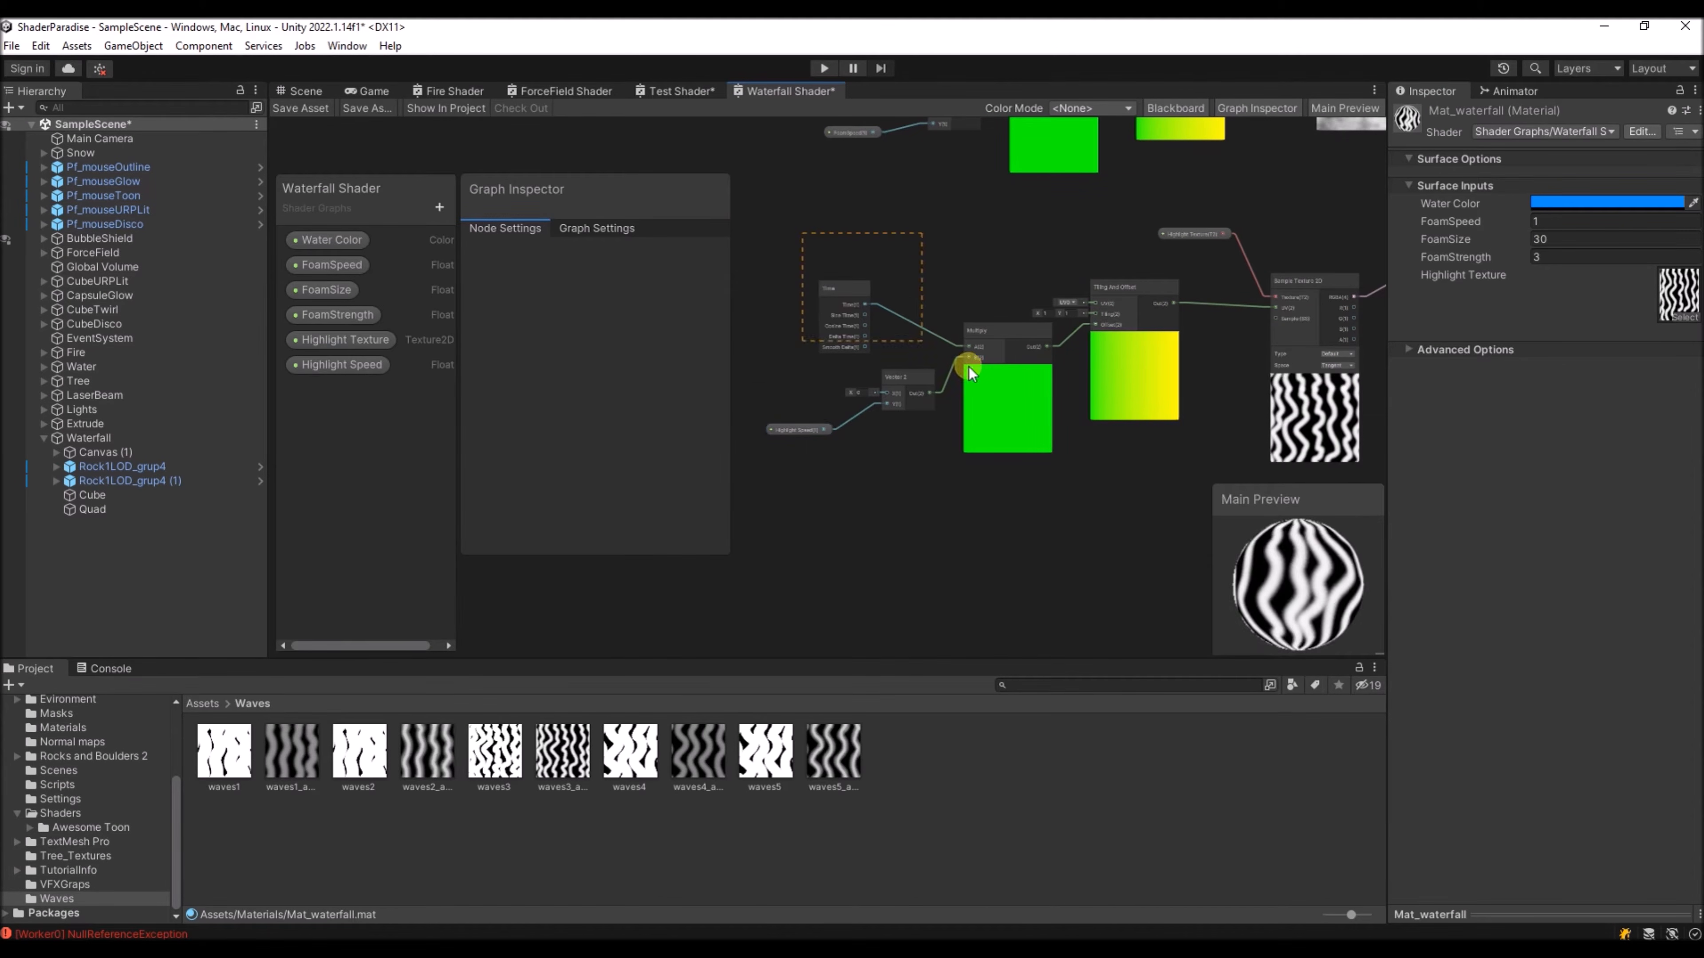
drag(1308, 466, 1275, 446)
middle_drag(974, 535, 895, 484)
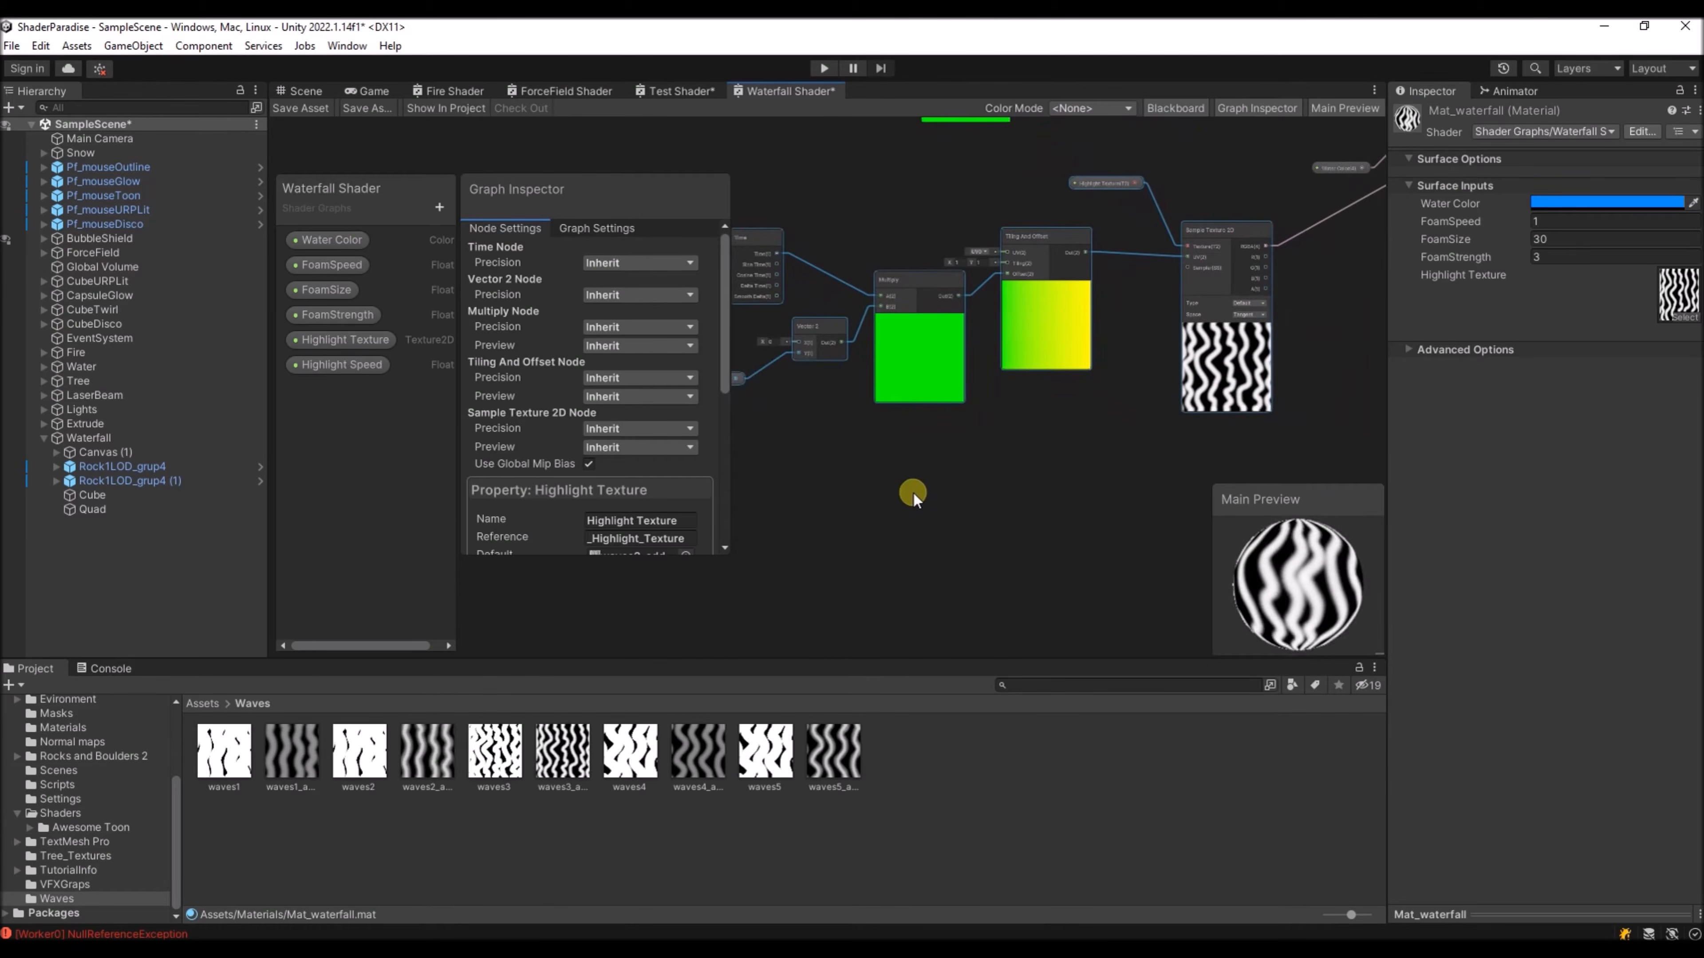
key(ctrl+v)
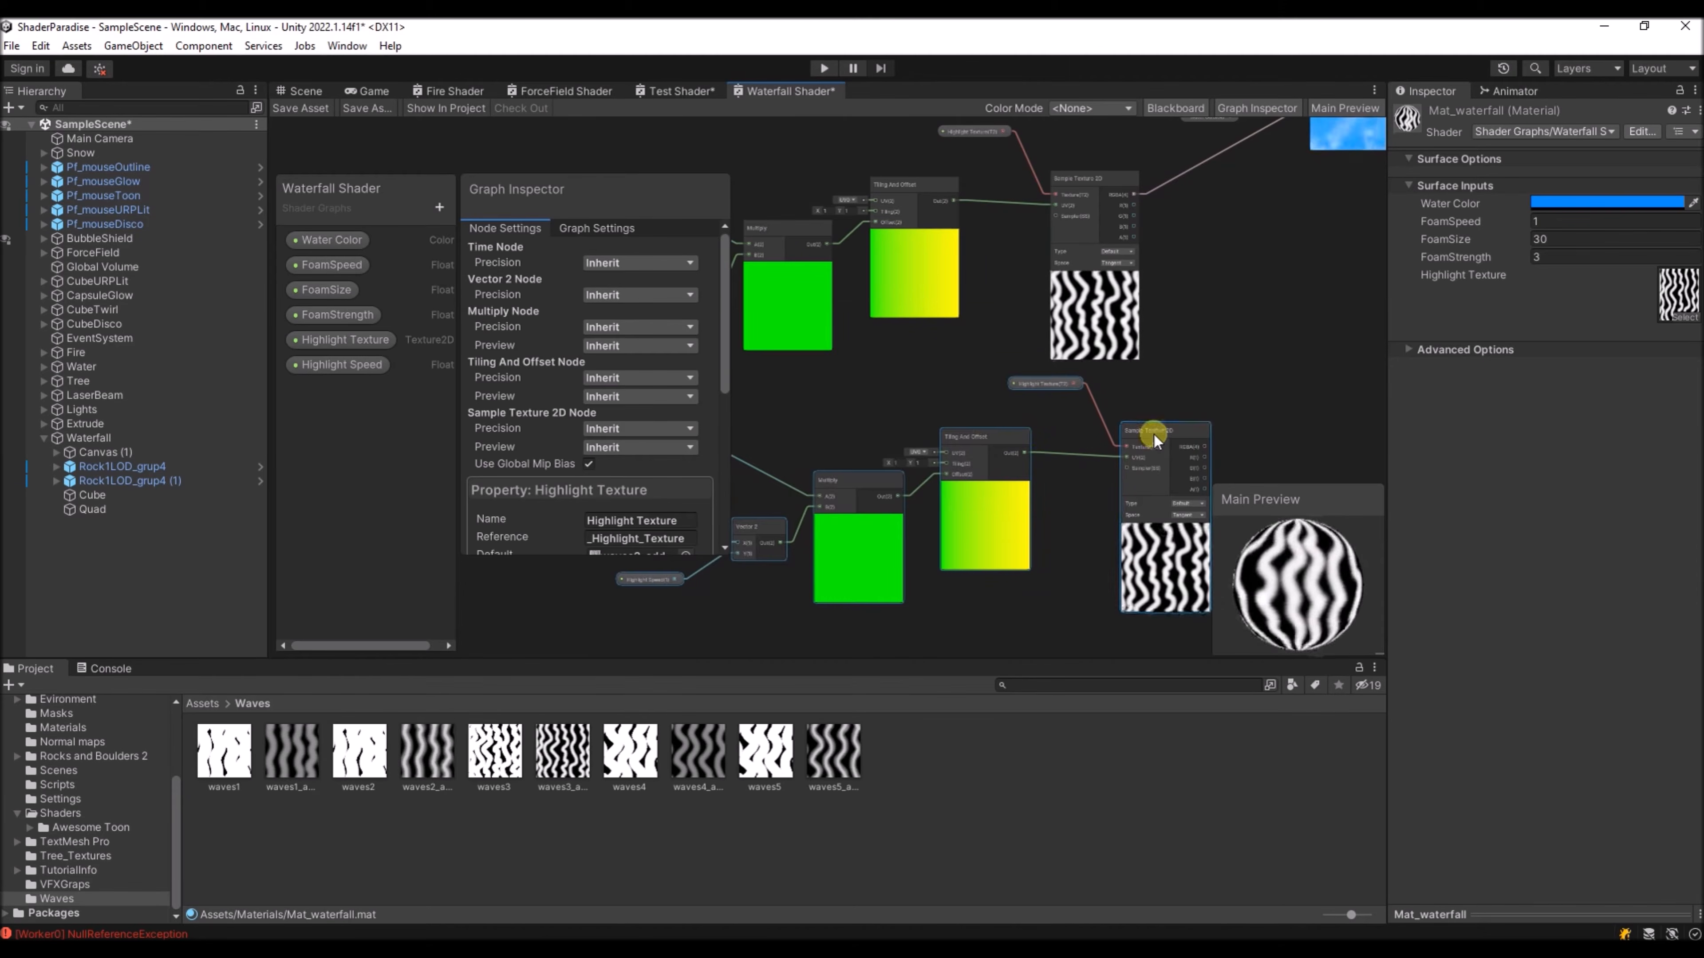
drag(1152, 433, 1077, 441)
- Create a Multiply node with the upper Sample Texture 2D's RGBA output in A and the lower one's RGBA output in B
click(1163, 393)
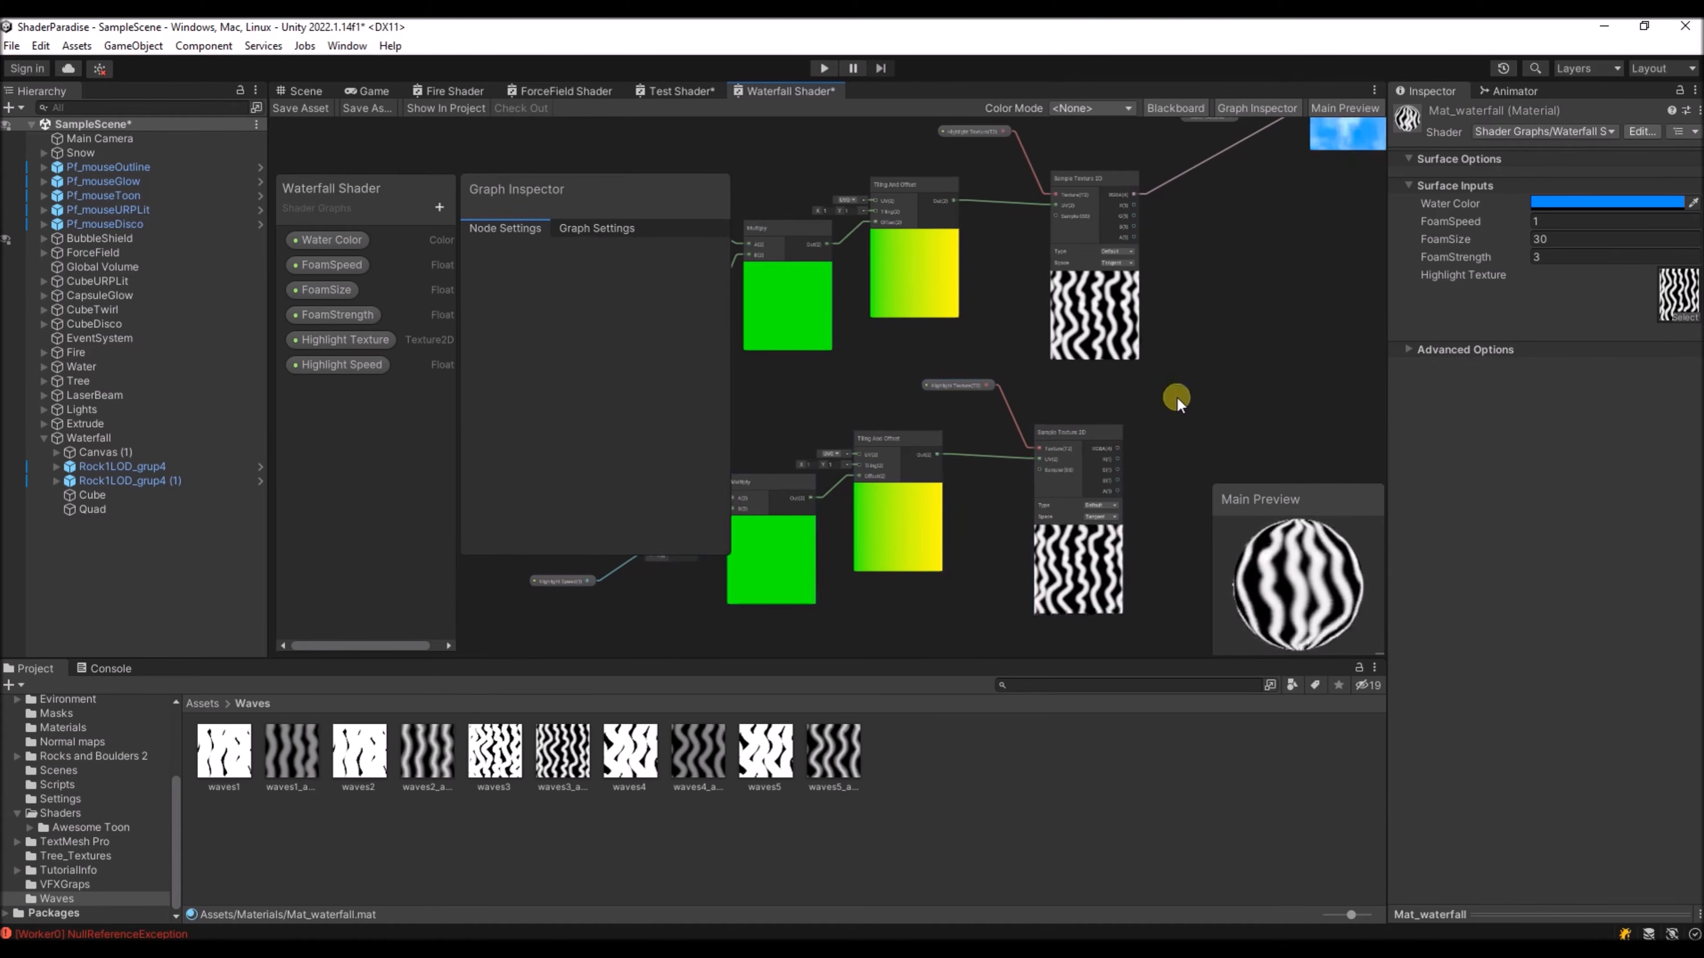
middle_drag(1163, 393, 1070, 410)
drag(1037, 221, 1081, 342)
text(mul)
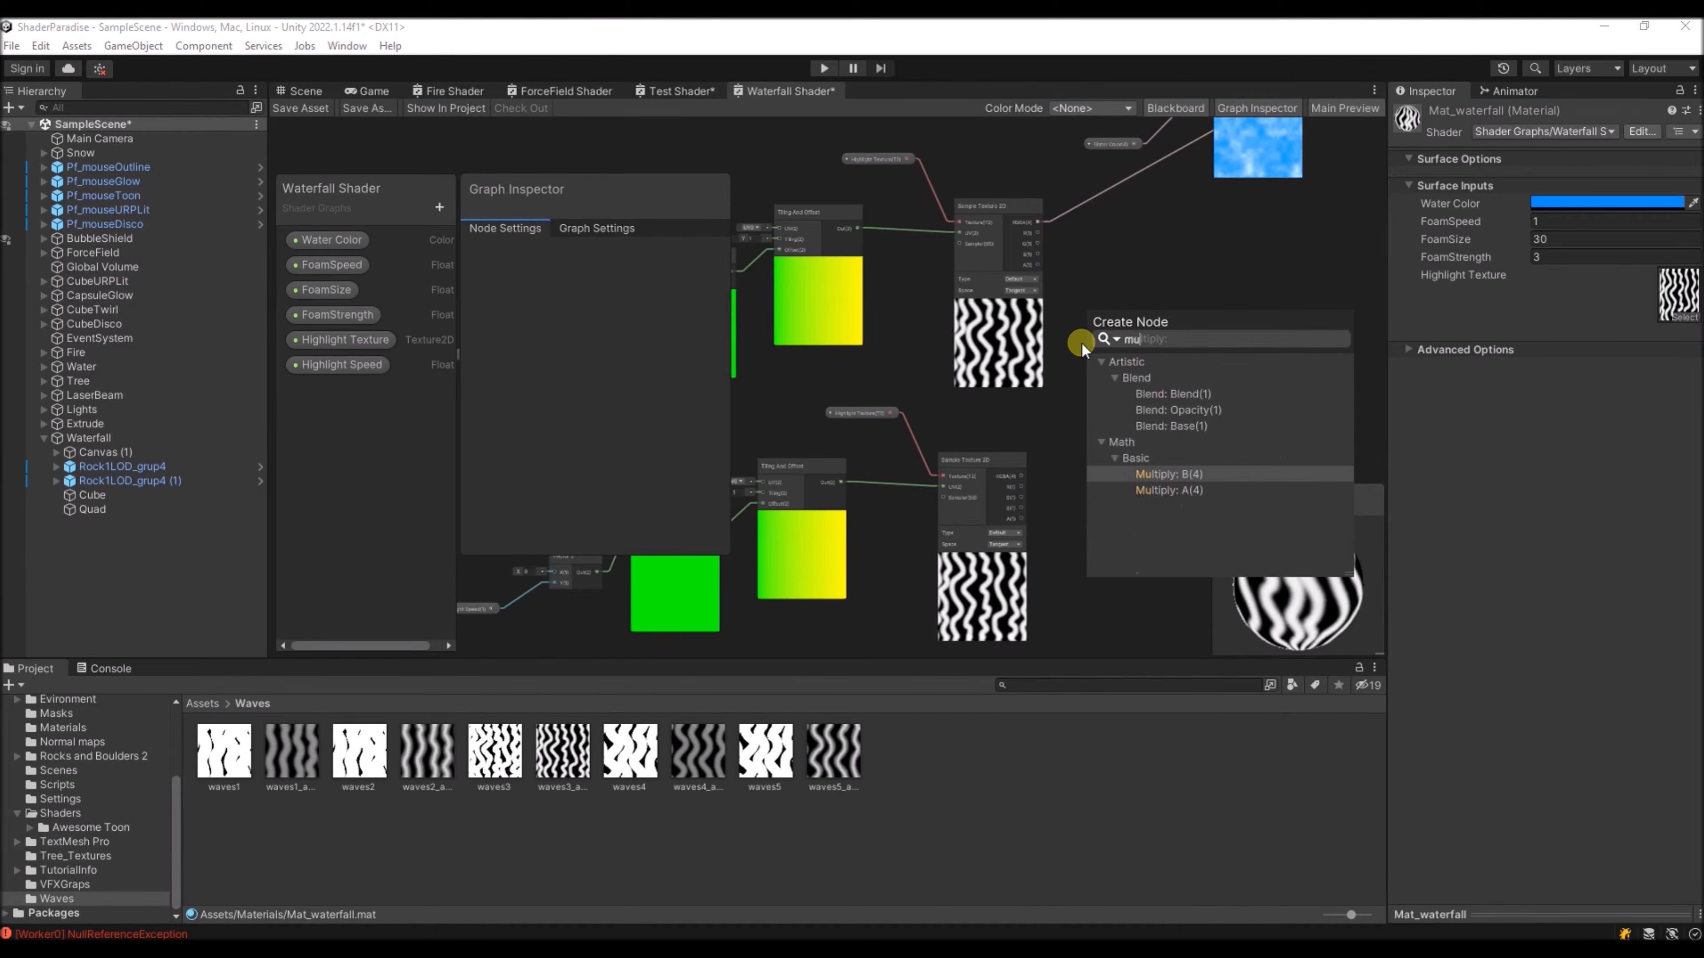
click(1163, 489)
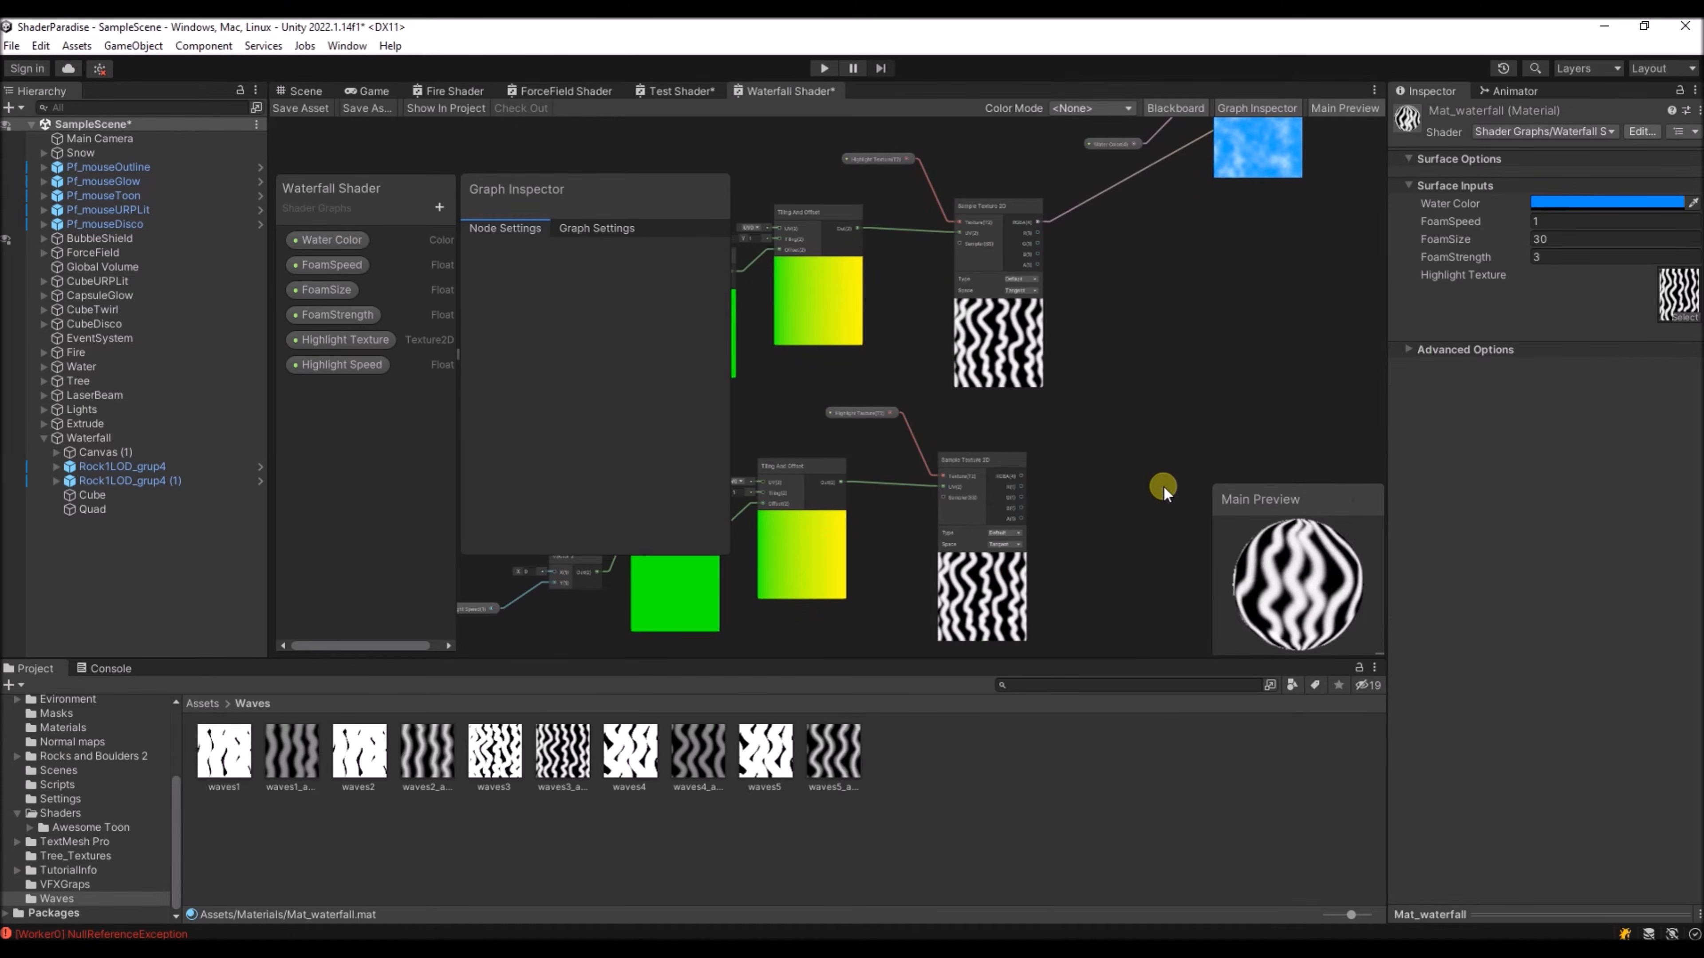
drag(1015, 474, 1130, 302)
- Add a float property named Highlight Speed 2 to the shader graph
middle_drag(967, 429, 1237, 250)
middle_drag(930, 353, 1102, 297)
scroll(1073, 350, up, 2)
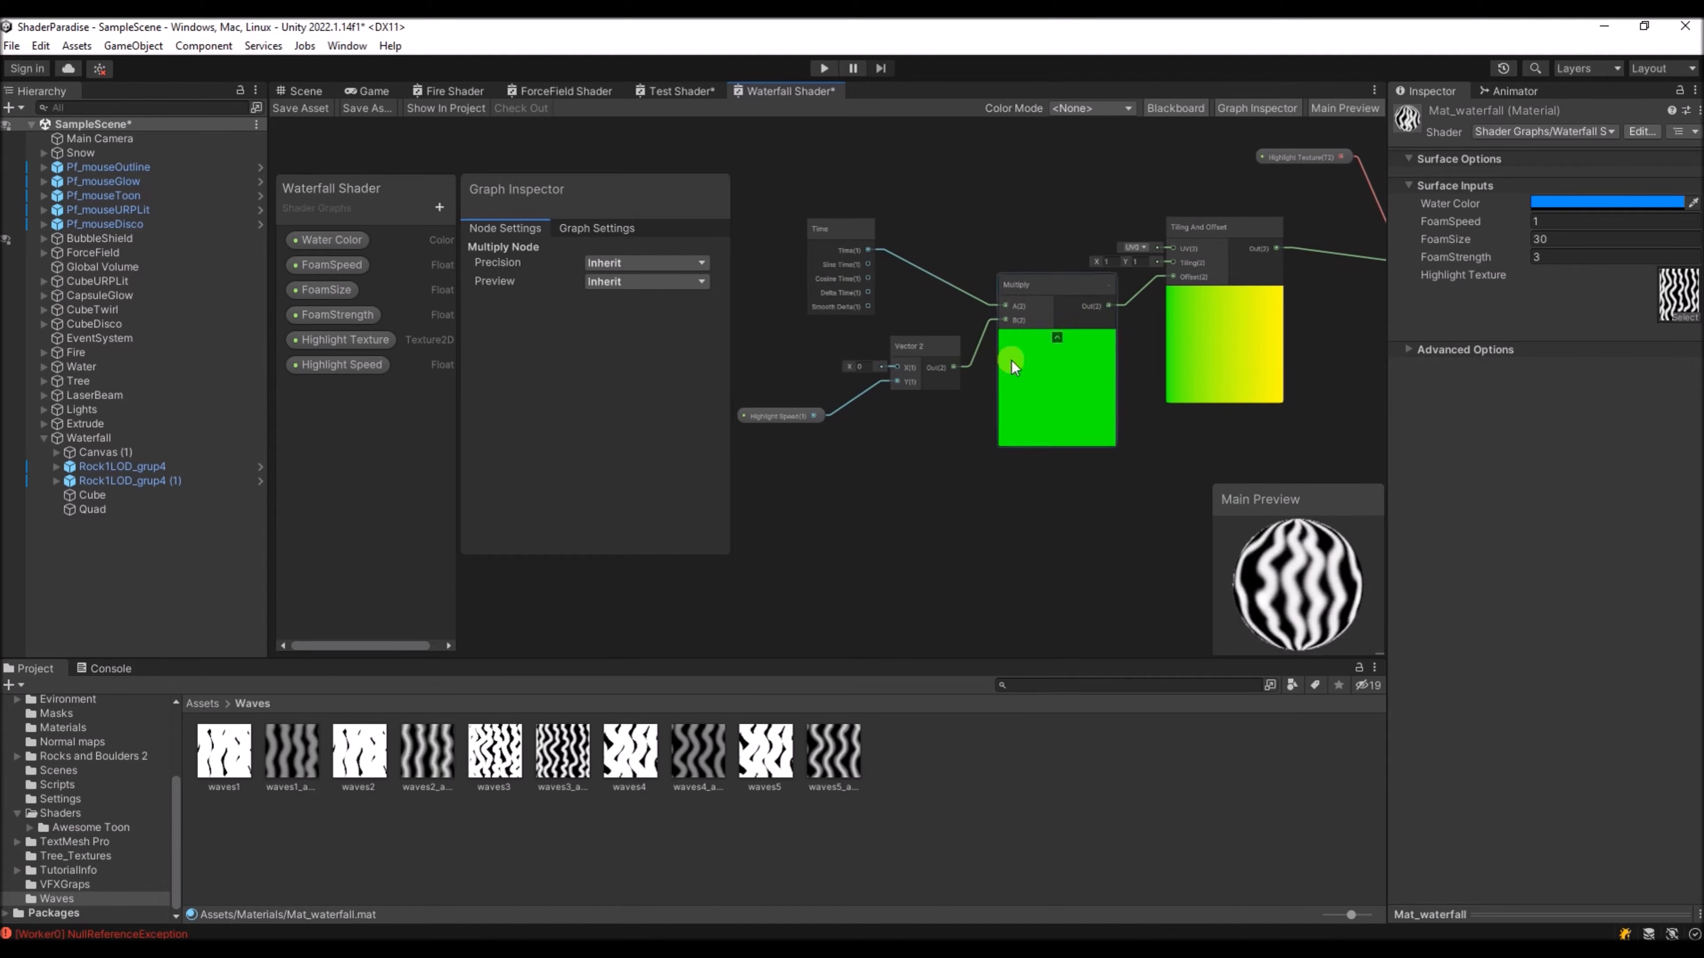
middle_drag(910, 409, 893, 421)
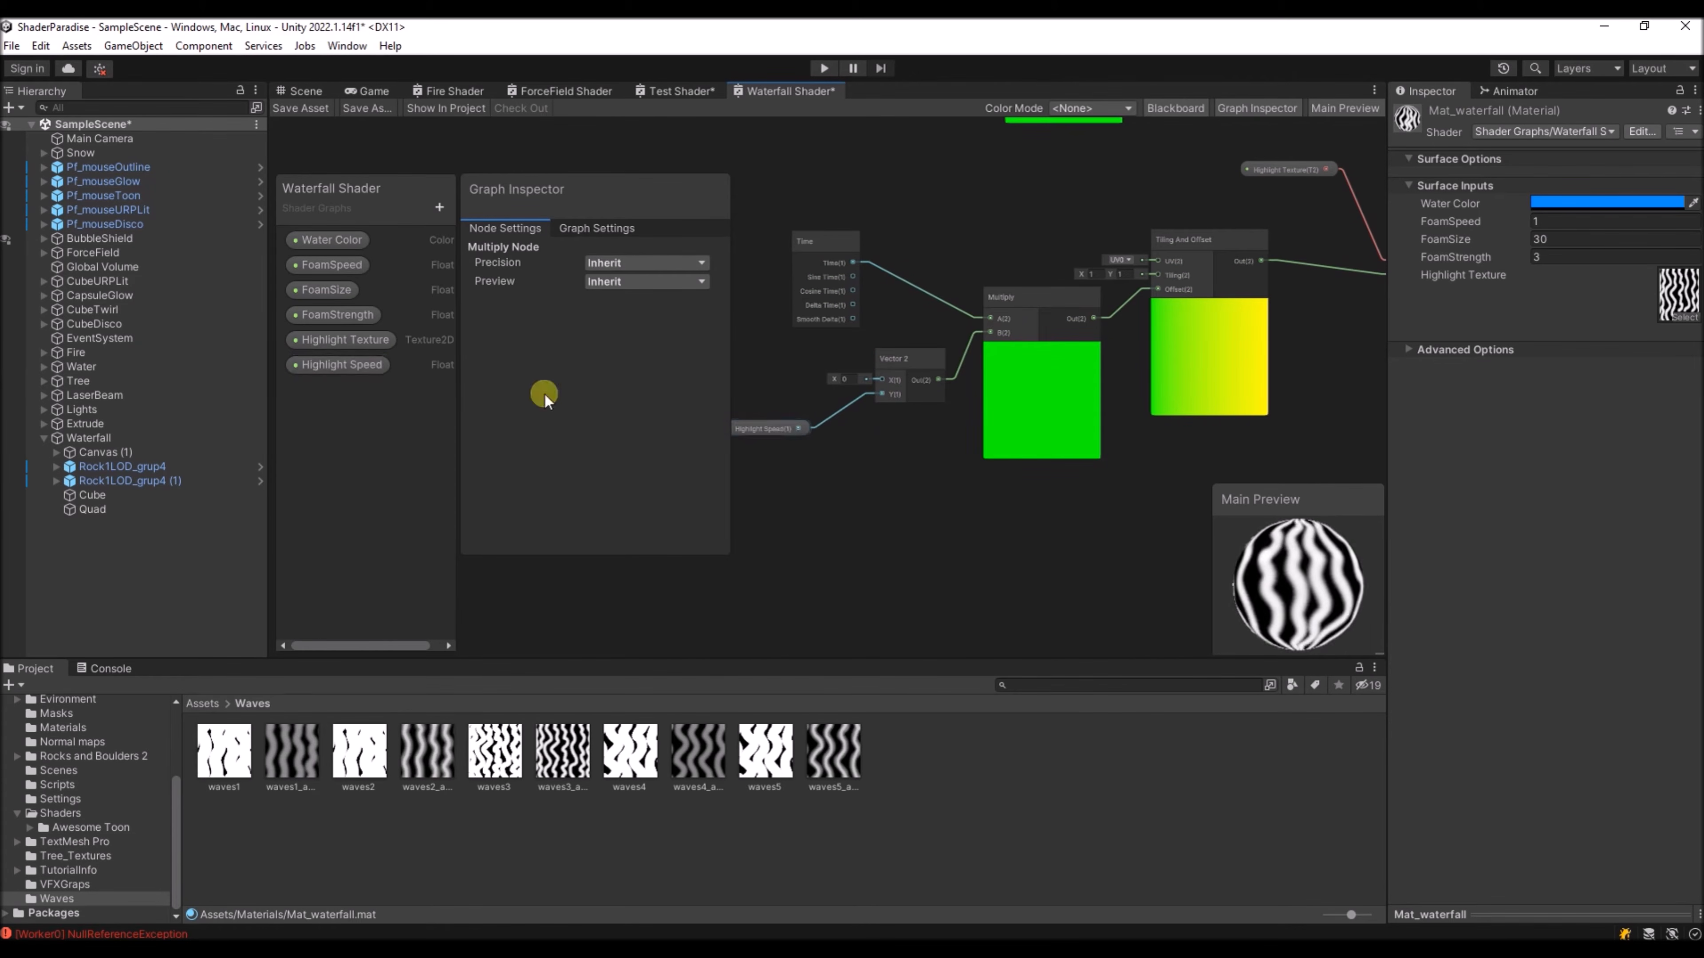
click(440, 207)
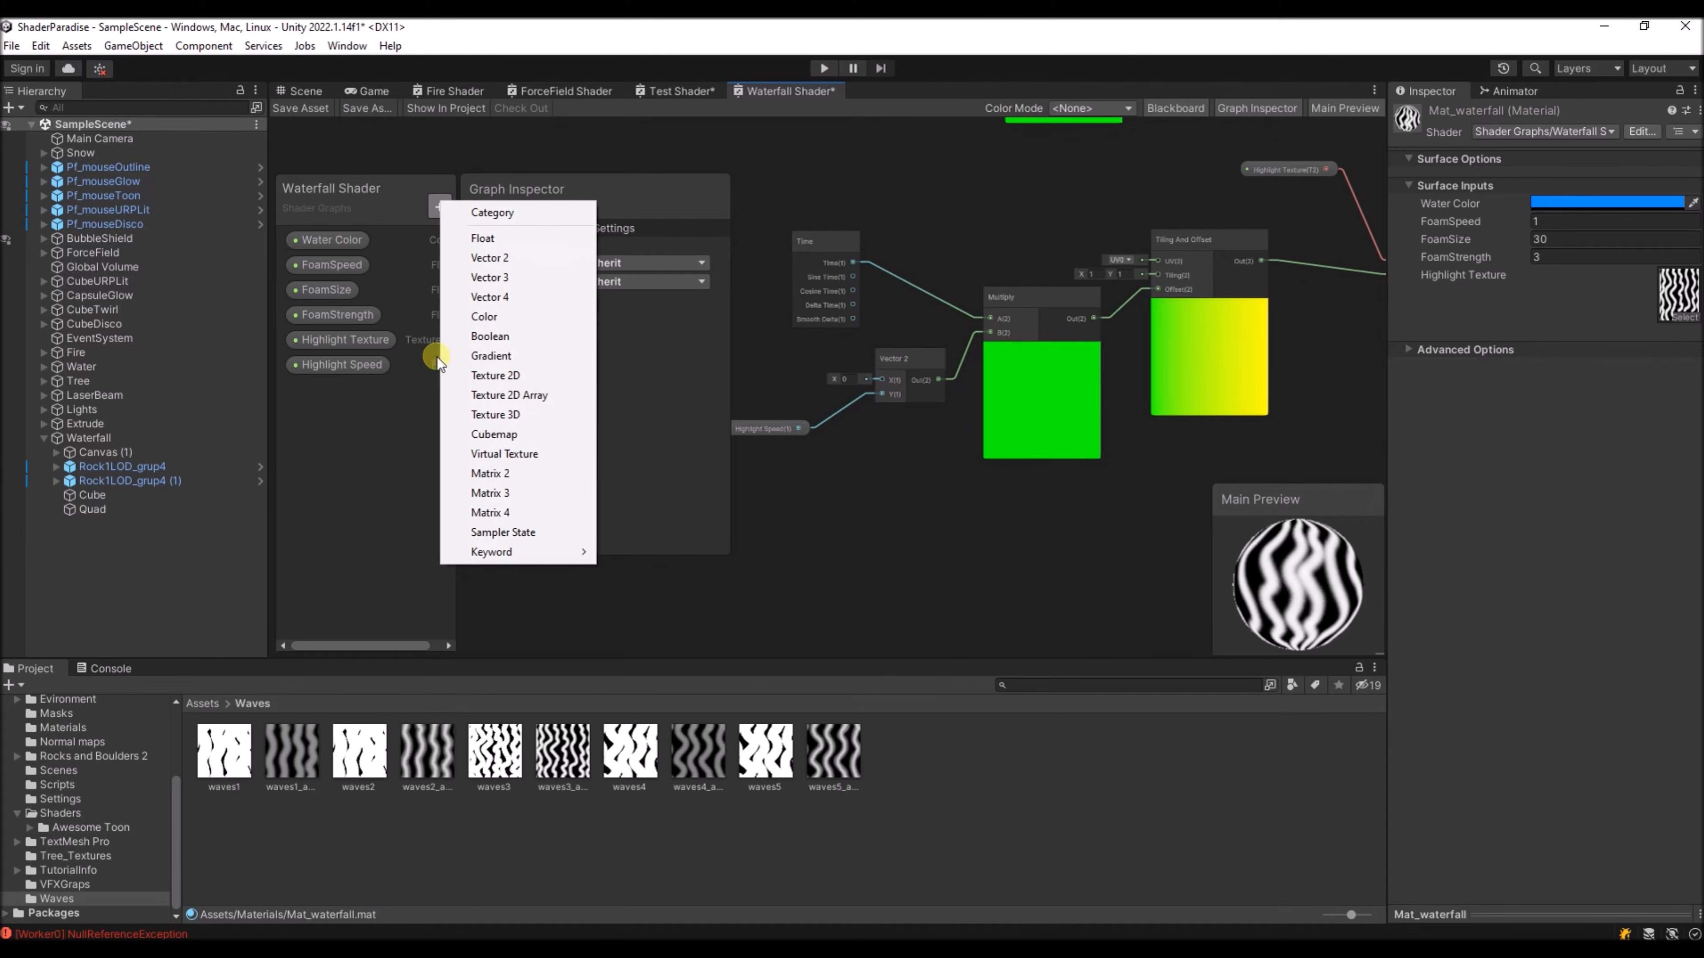
click(482, 238)
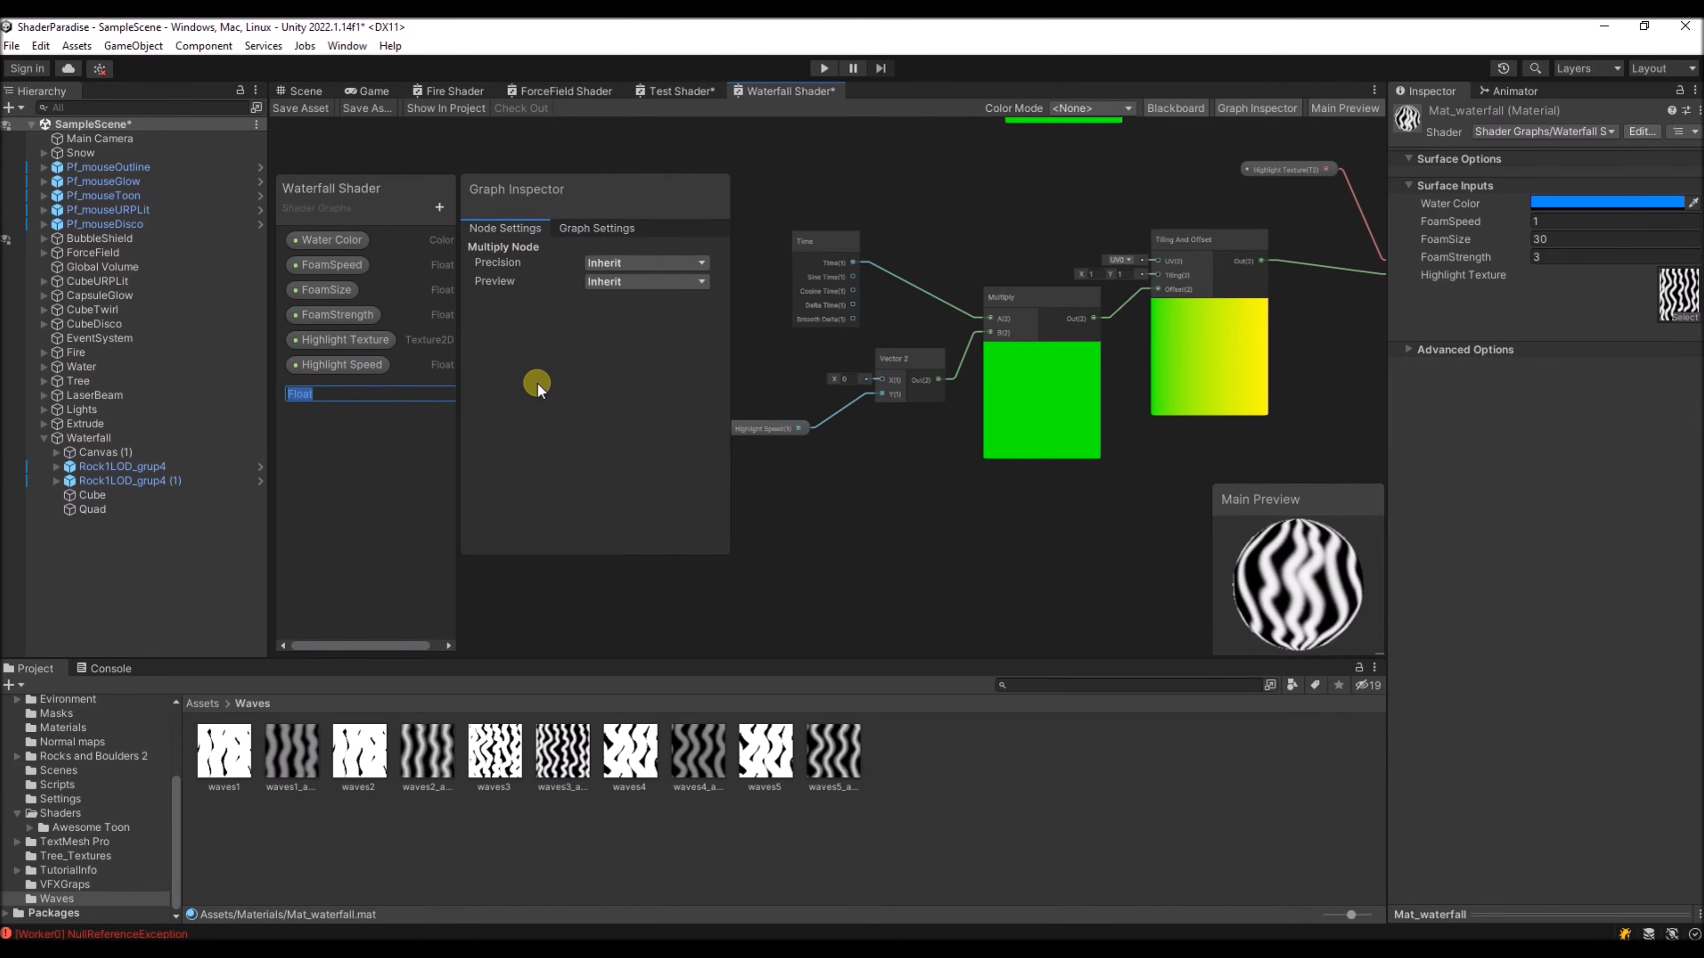
text(High)
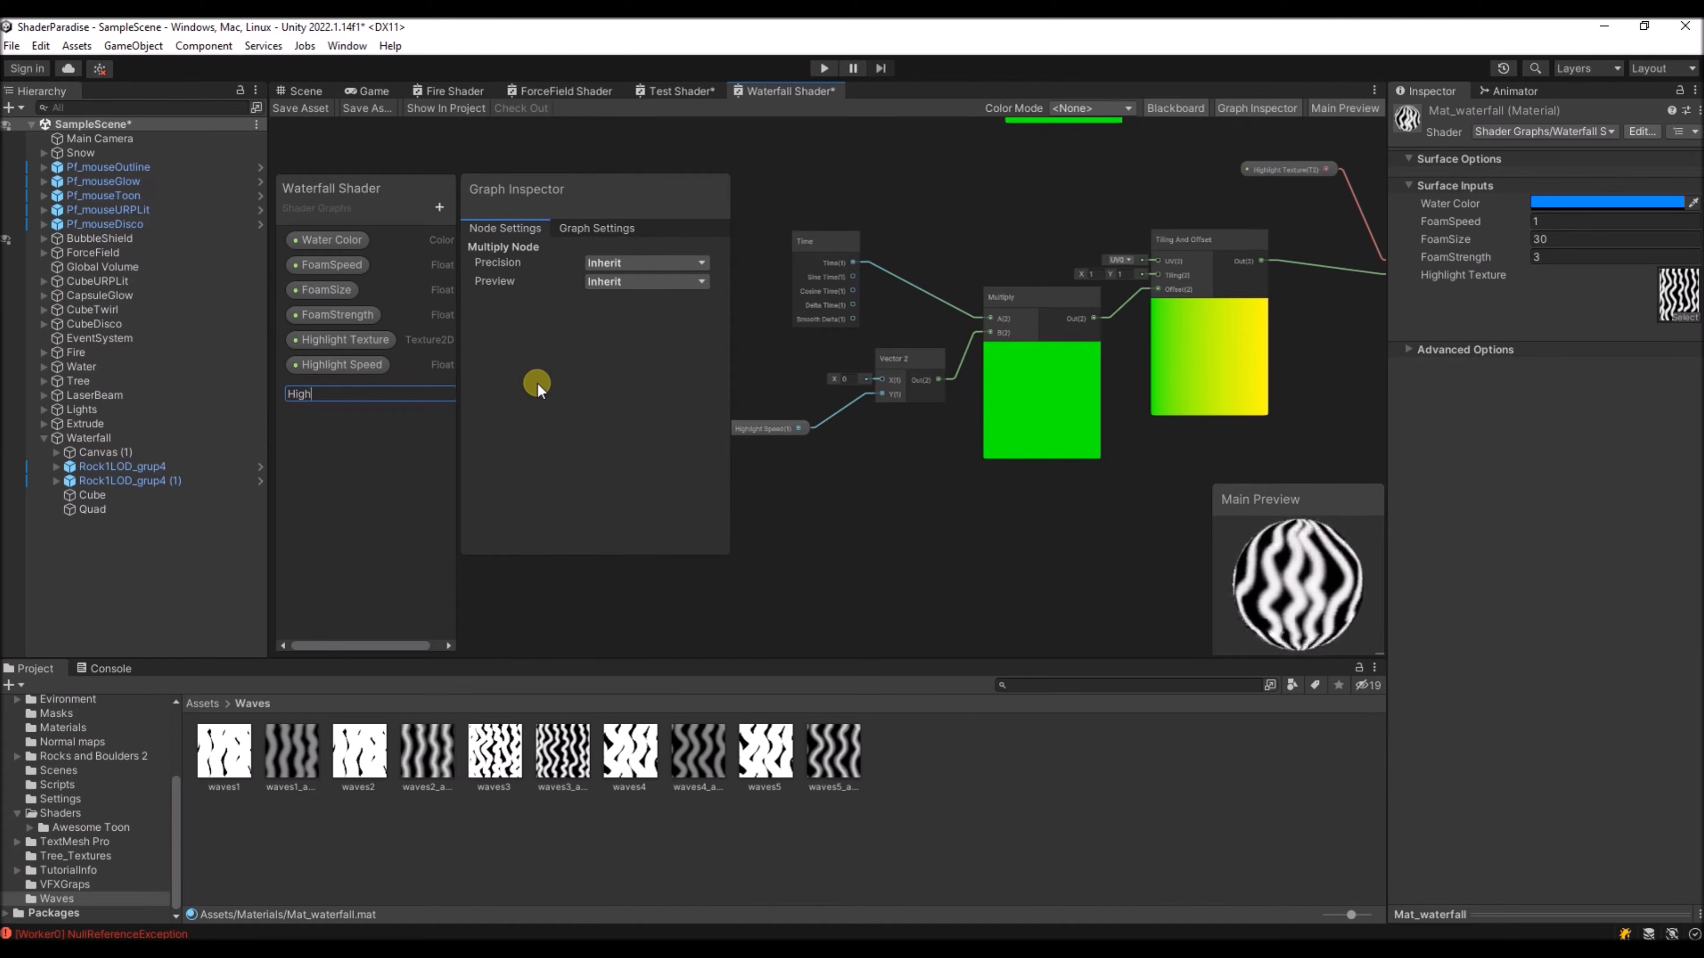
text(light Speed 2)
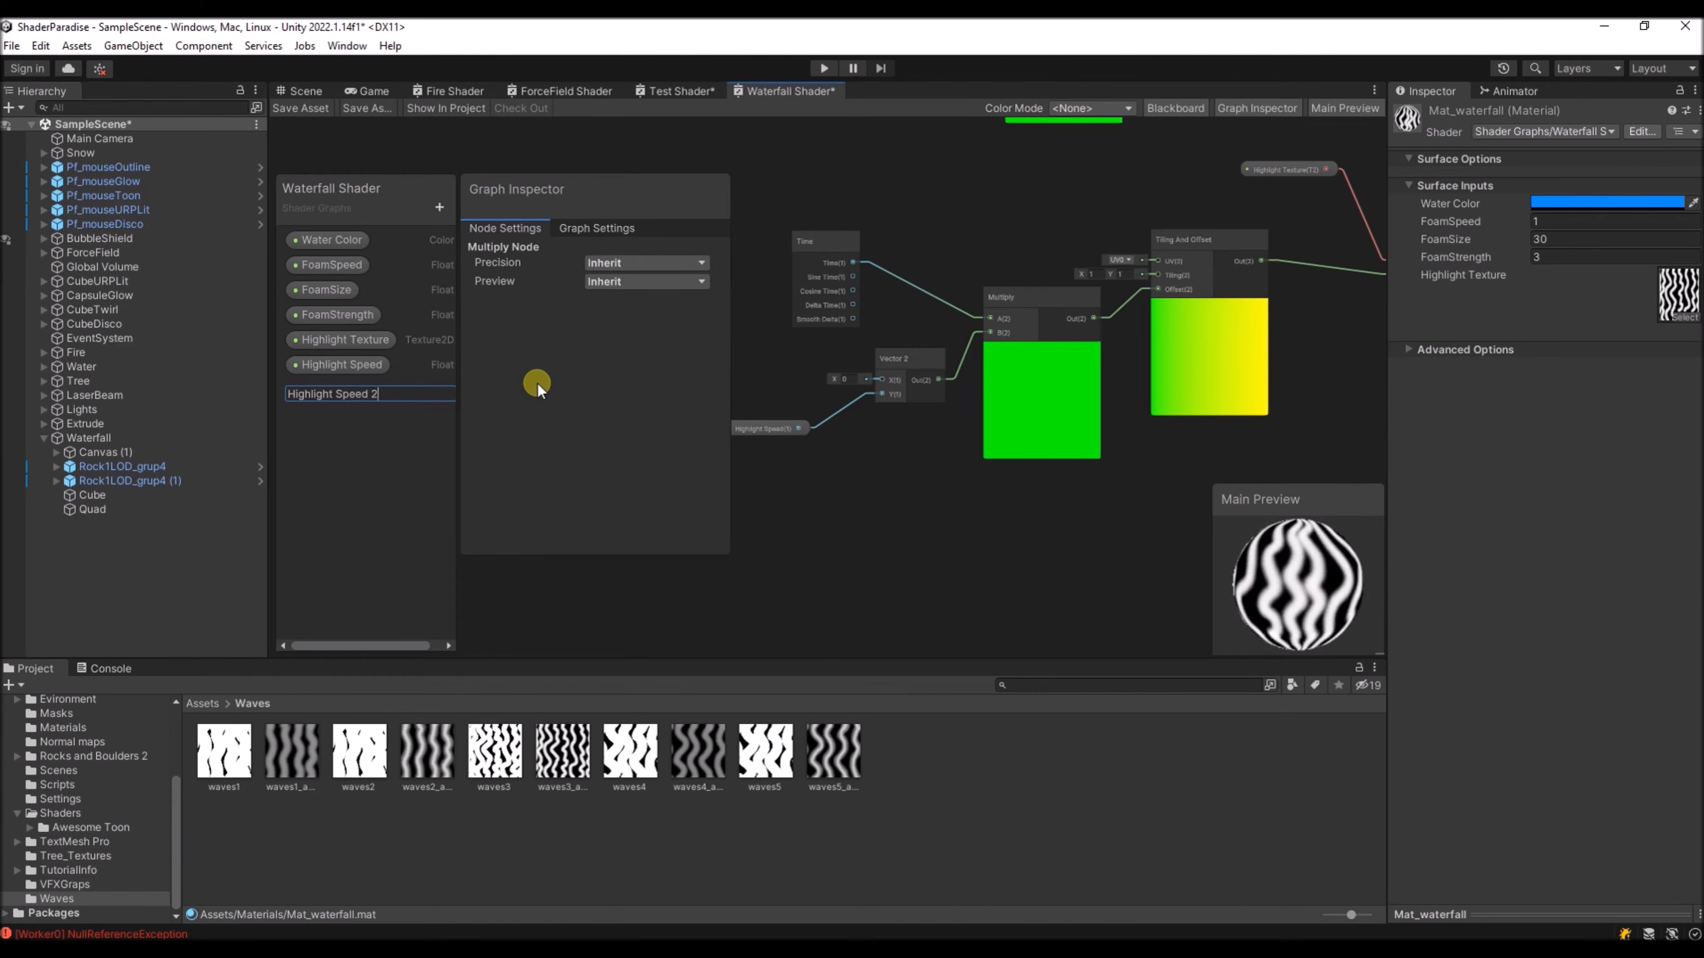
key(Return)
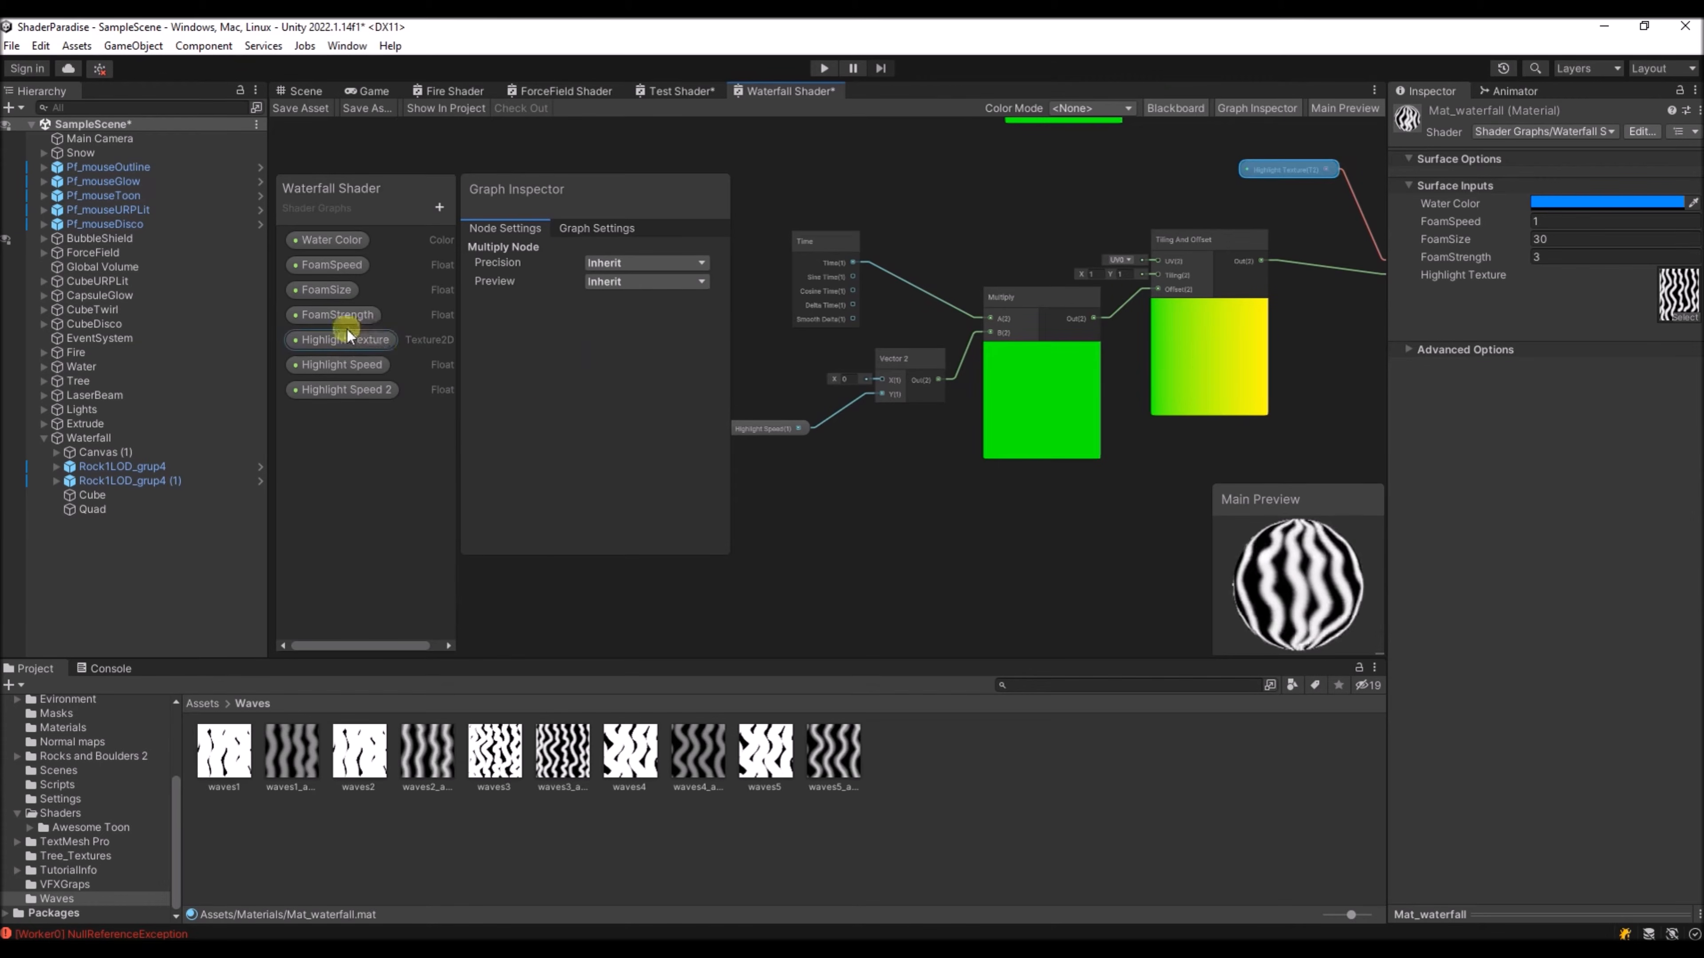
- In the lower highlight chain, replace the Highlight Speed node with a Highlight Speed 2 node connected to the Vector 2 node's Y input
click(305, 387)
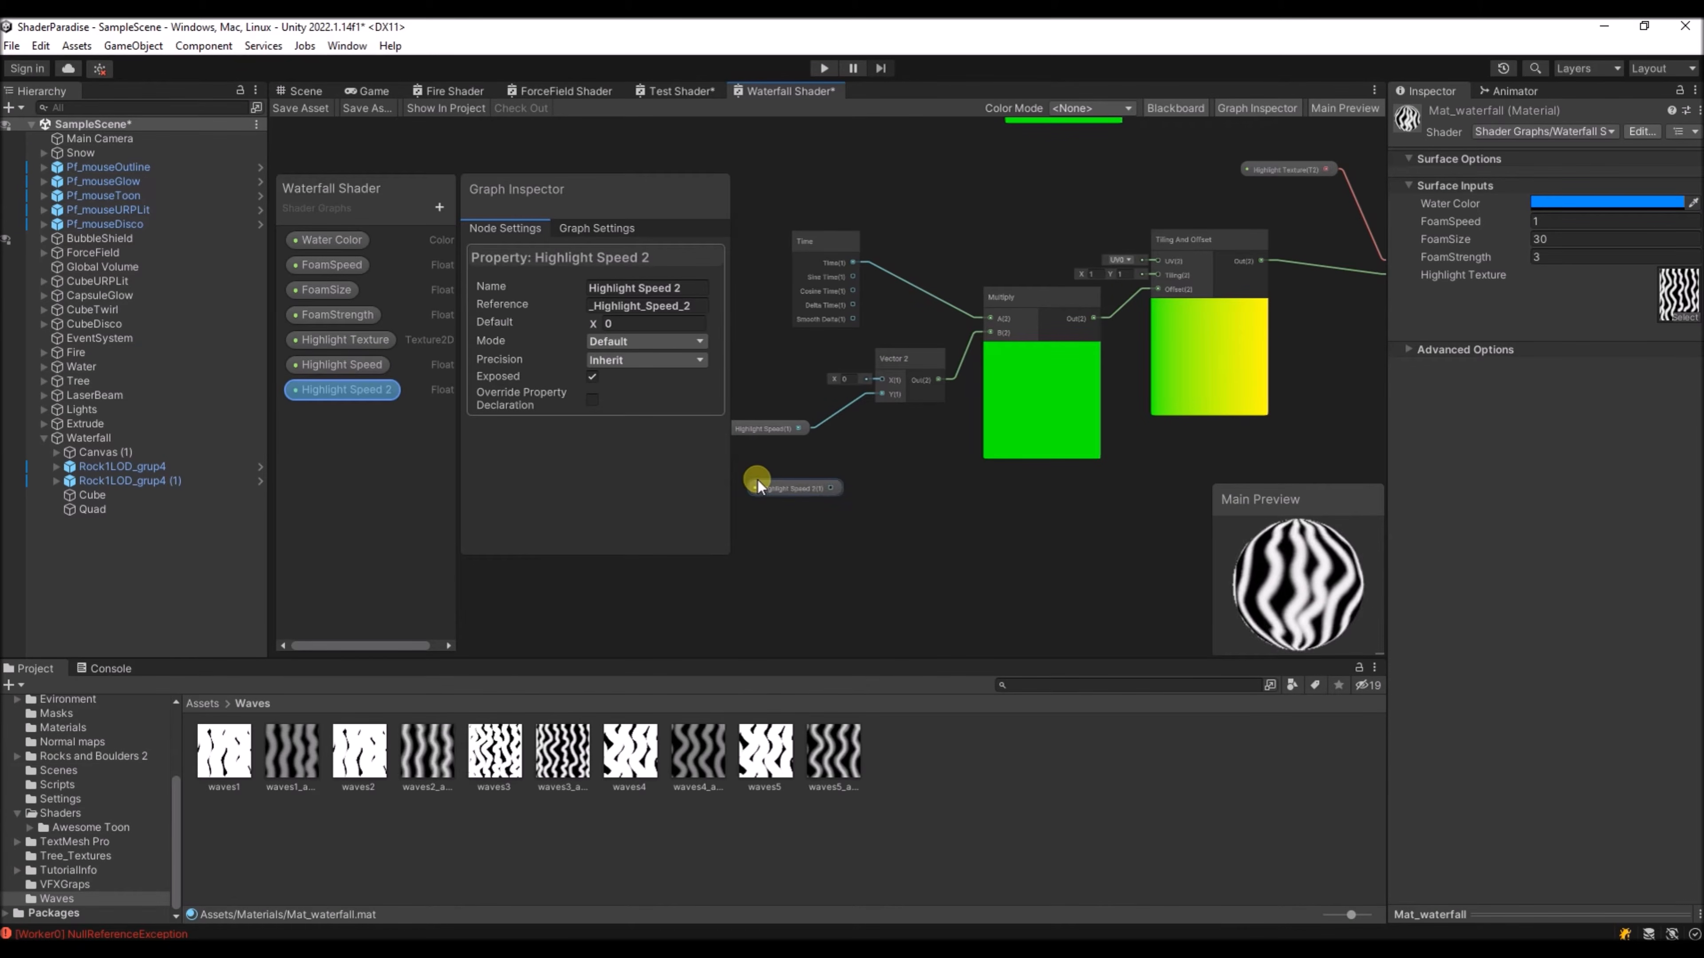
click(772, 427)
key(Delete)
drag(789, 490, 775, 489)
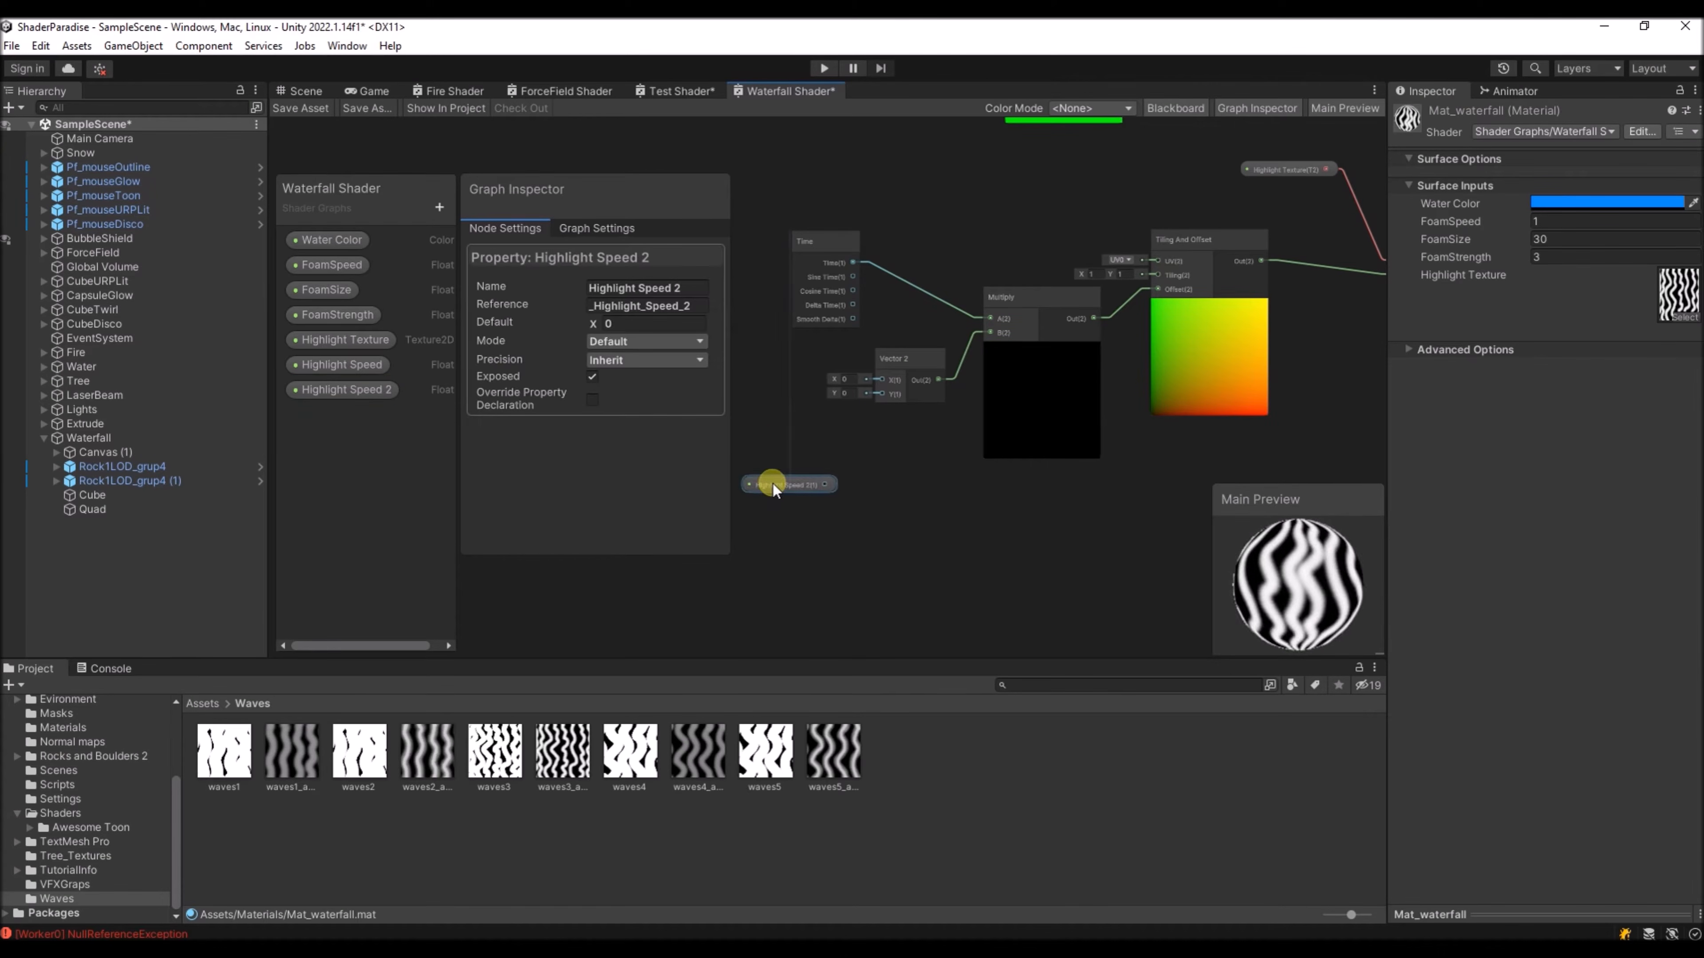
drag(864, 393, 872, 394)
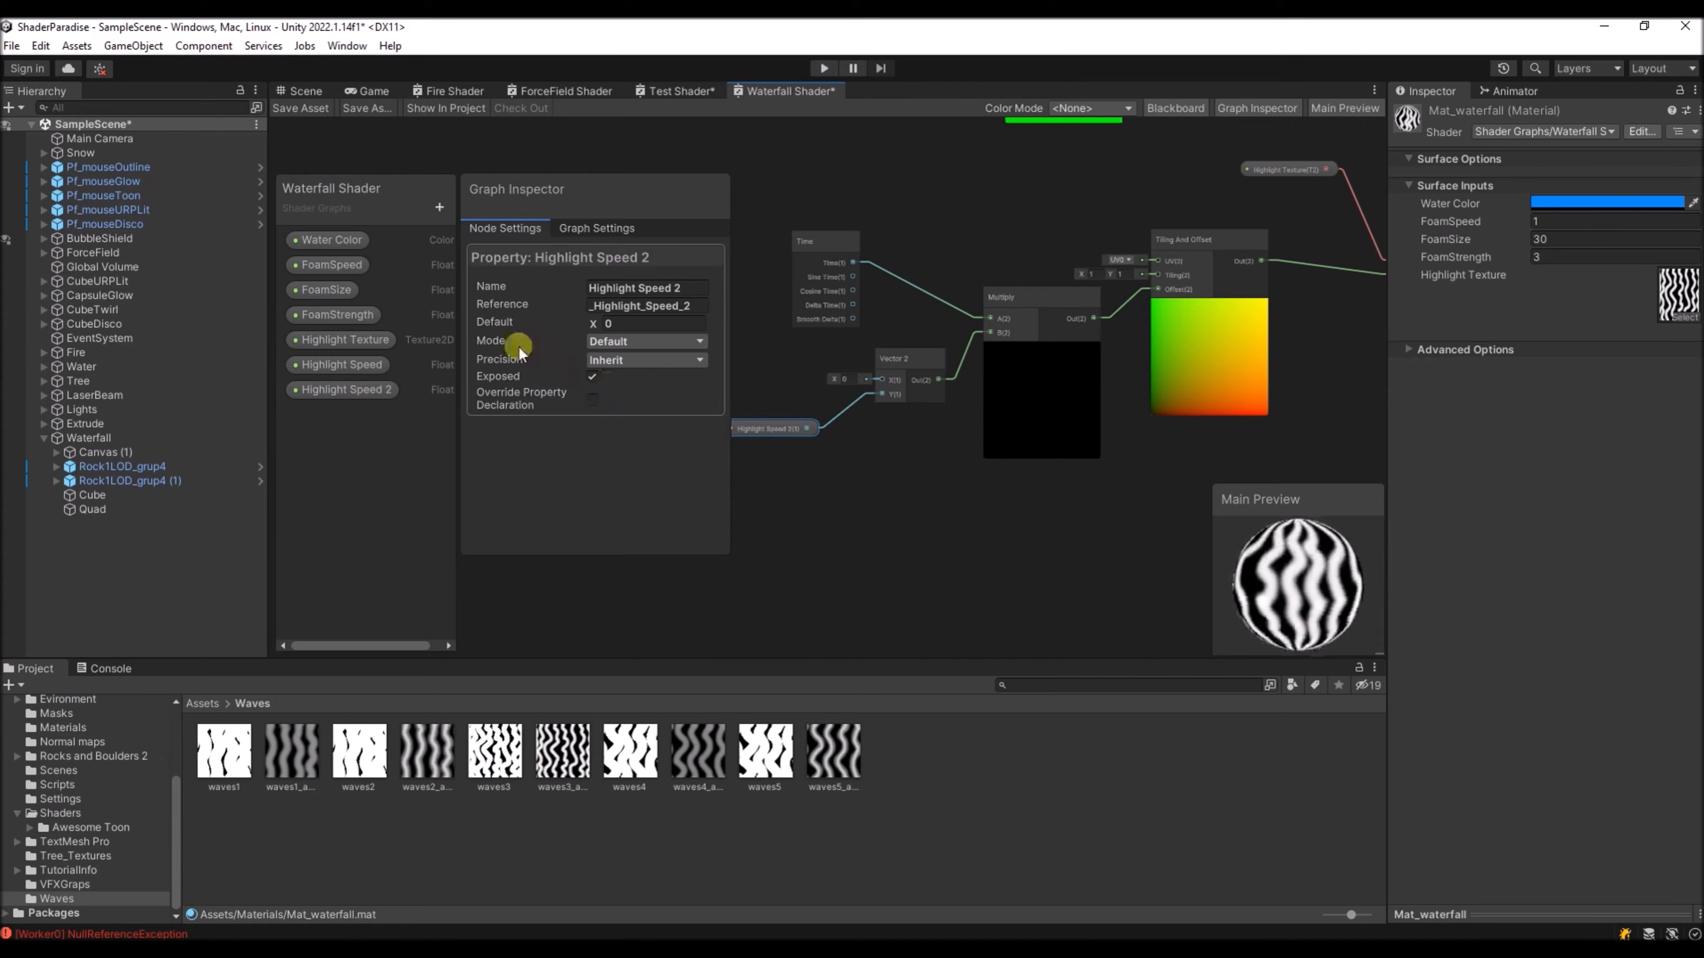
- Set the Highlight Speed 2 property's default value to 0.2
middle_drag(890, 363, 979, 497)
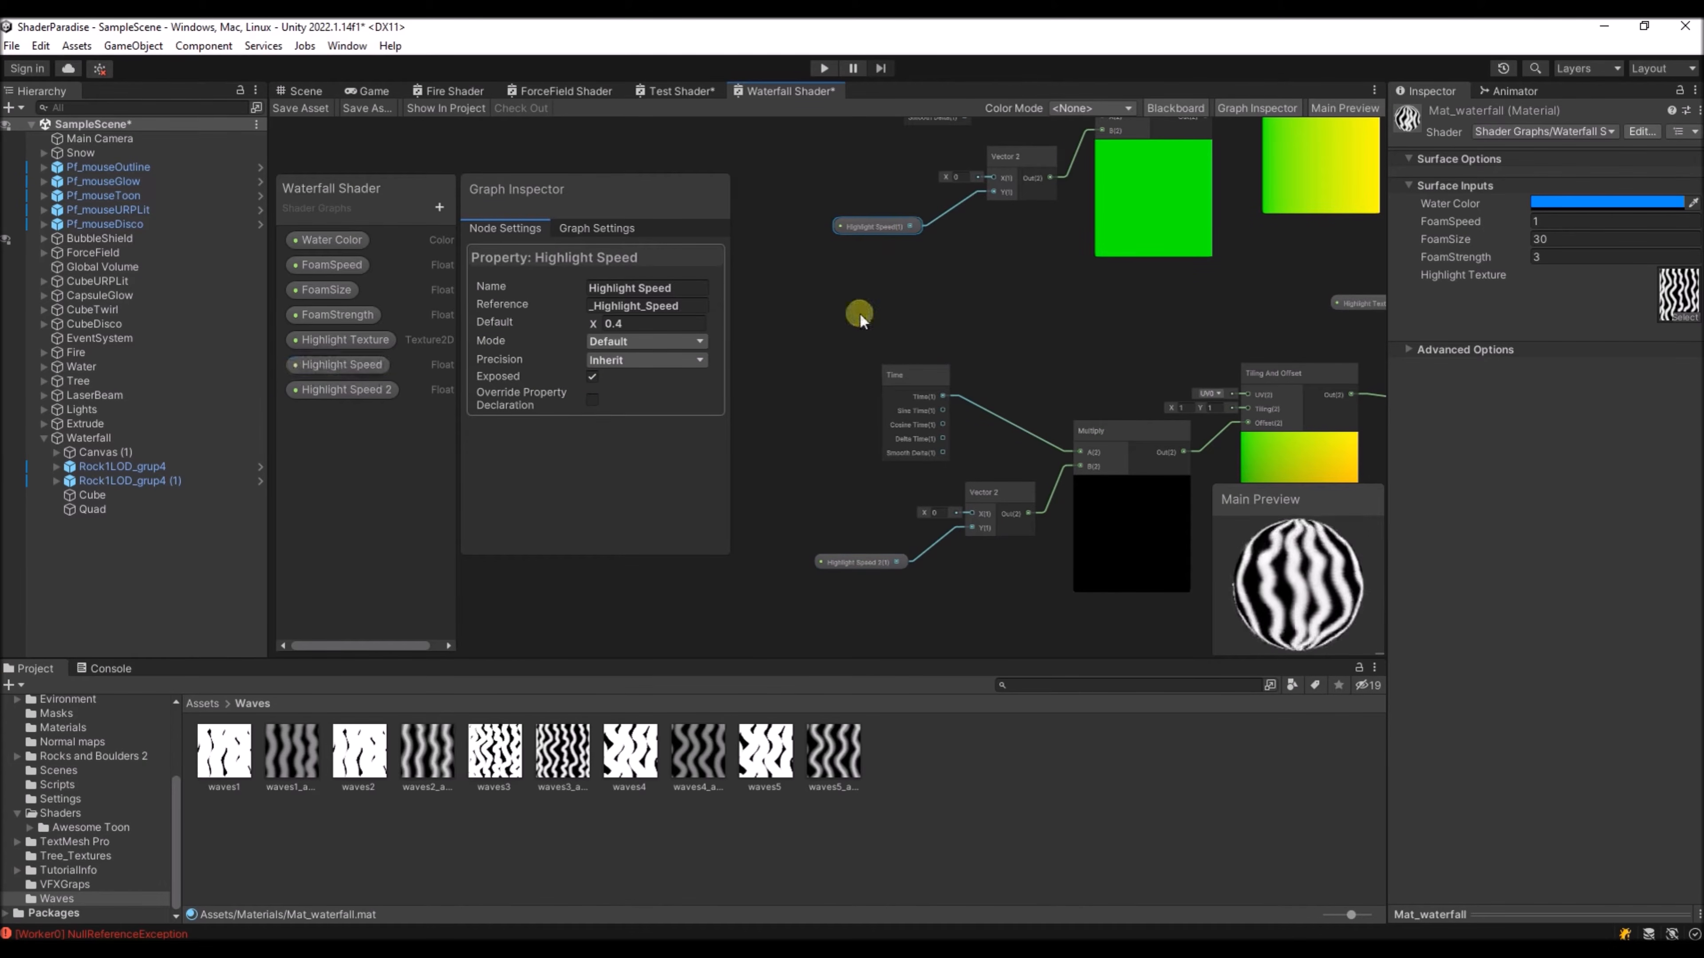
click(841, 566)
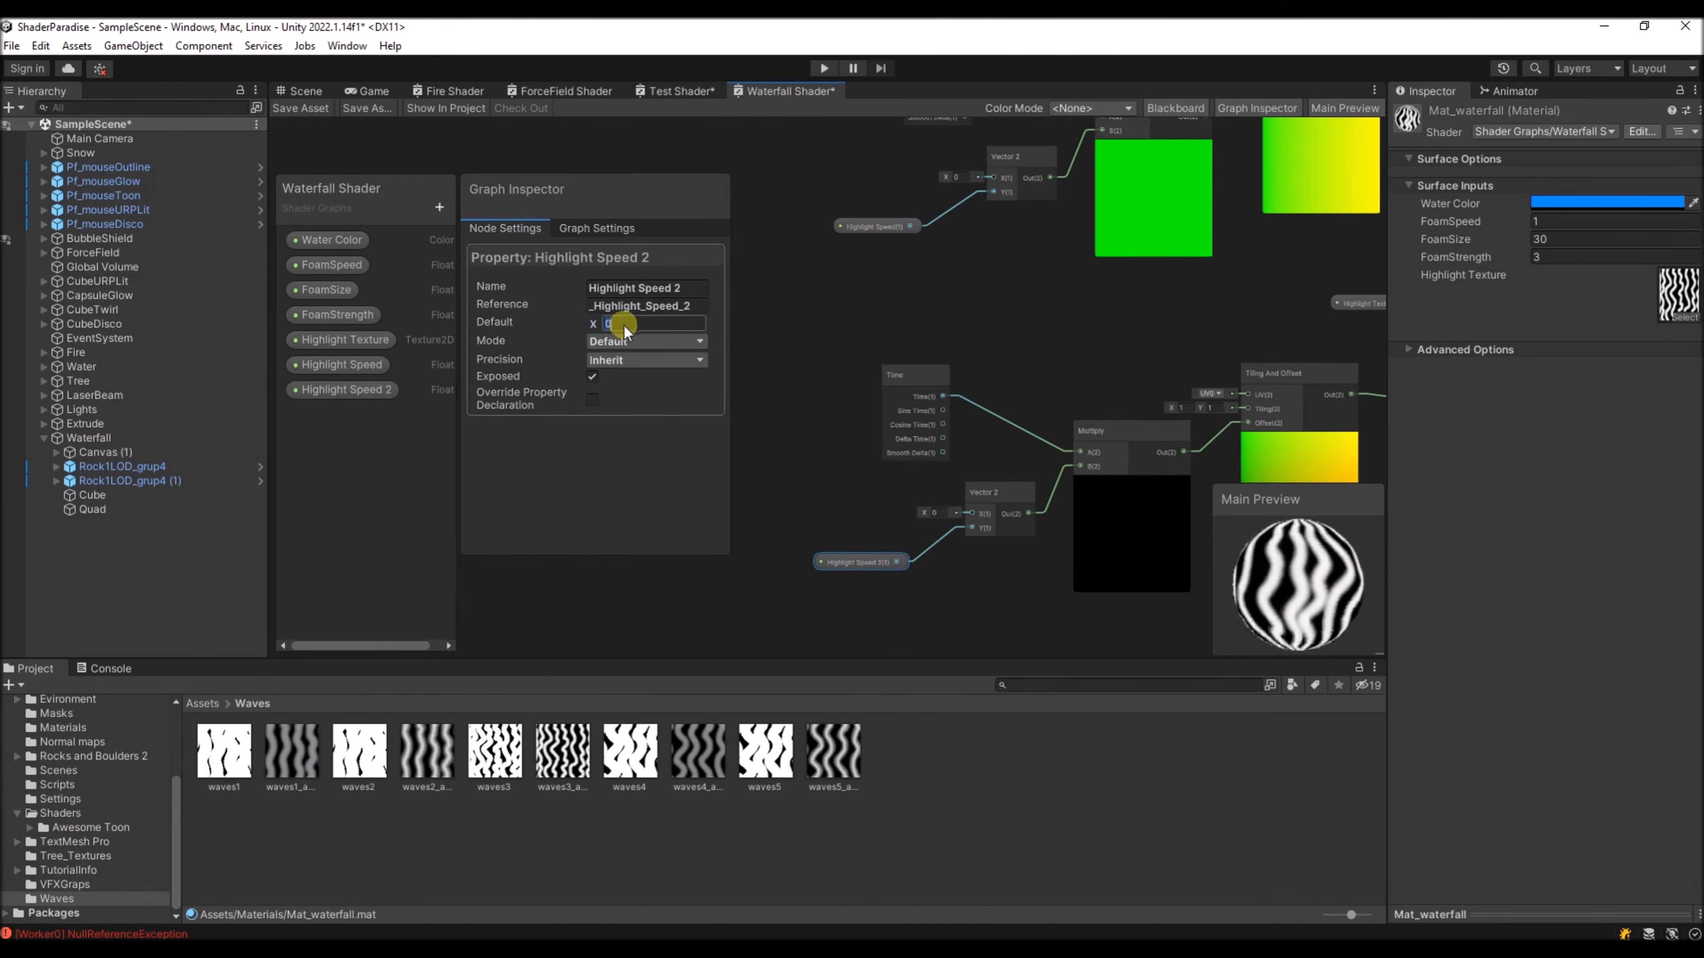
text(.2)
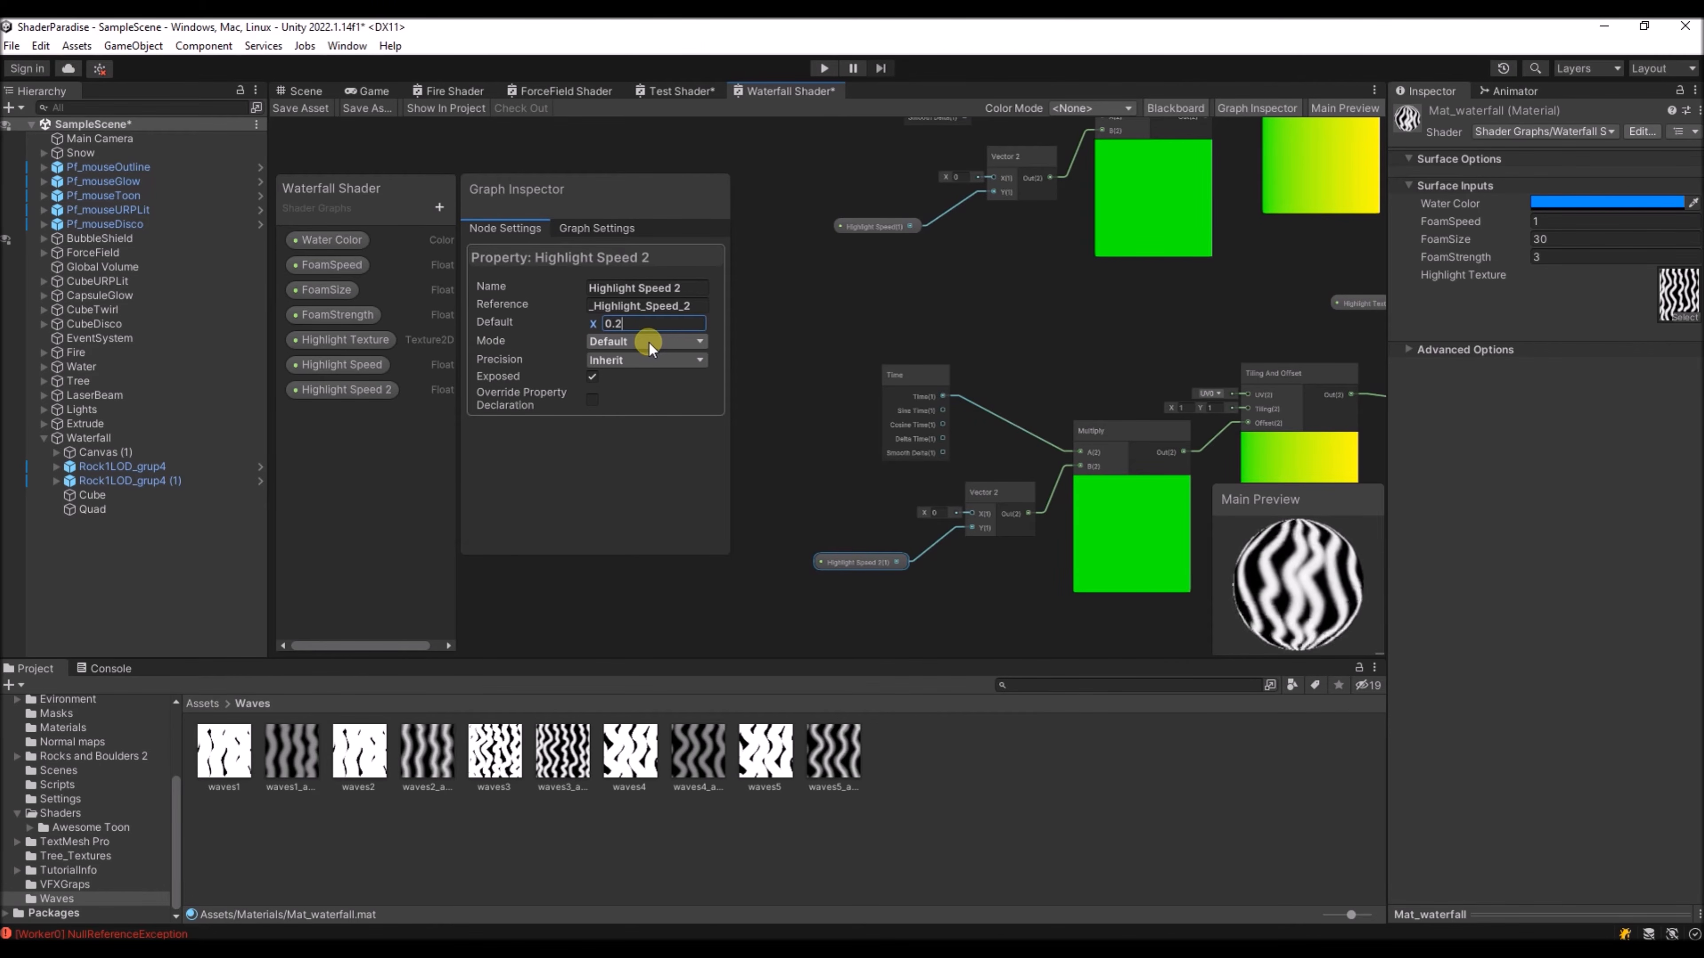
right_click(988, 333)
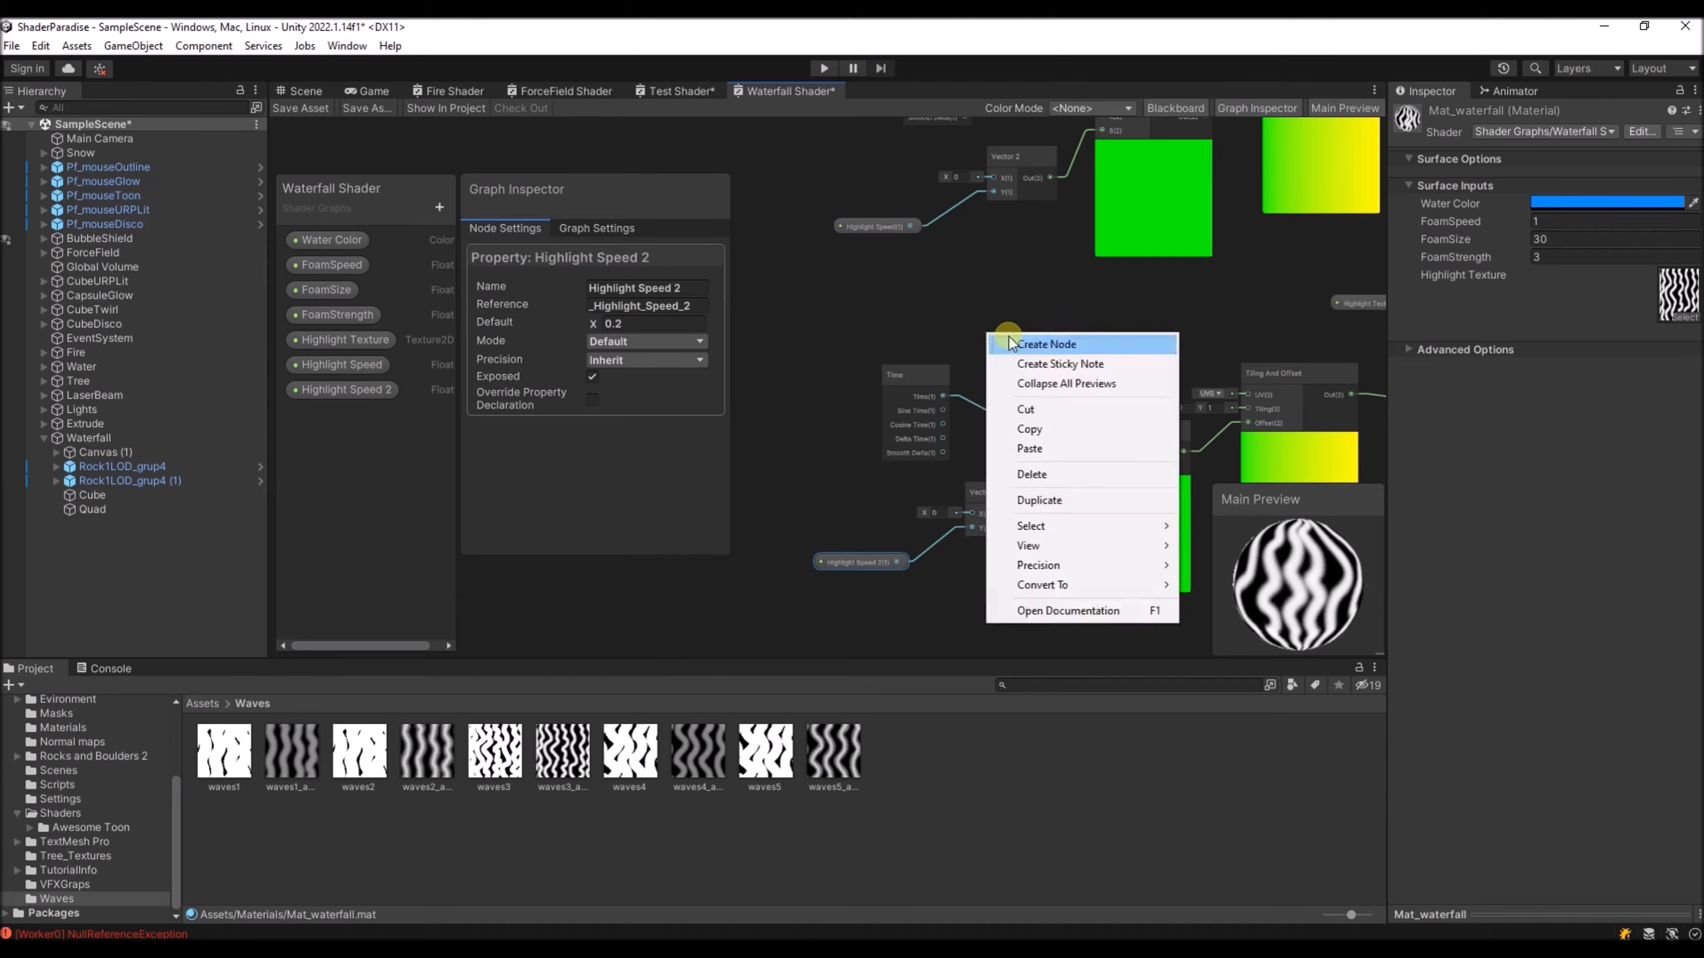
click(1069, 291)
middle_drag(1201, 346, 1088, 458)
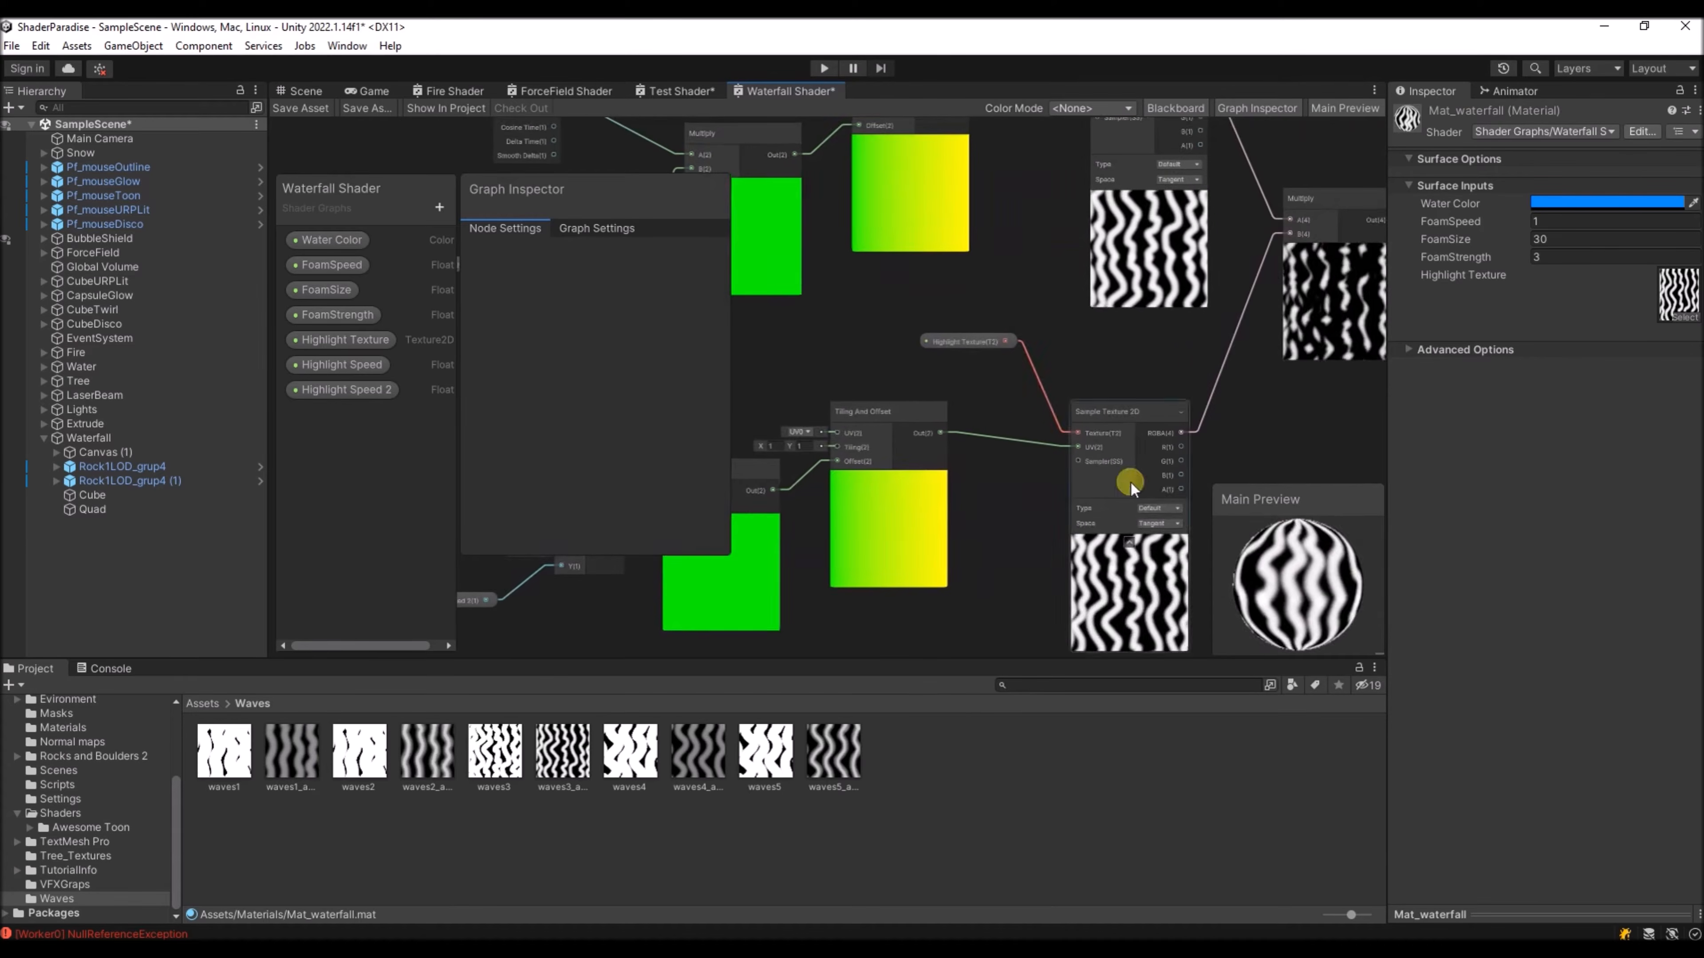
middle_drag(1131, 372, 1011, 306)
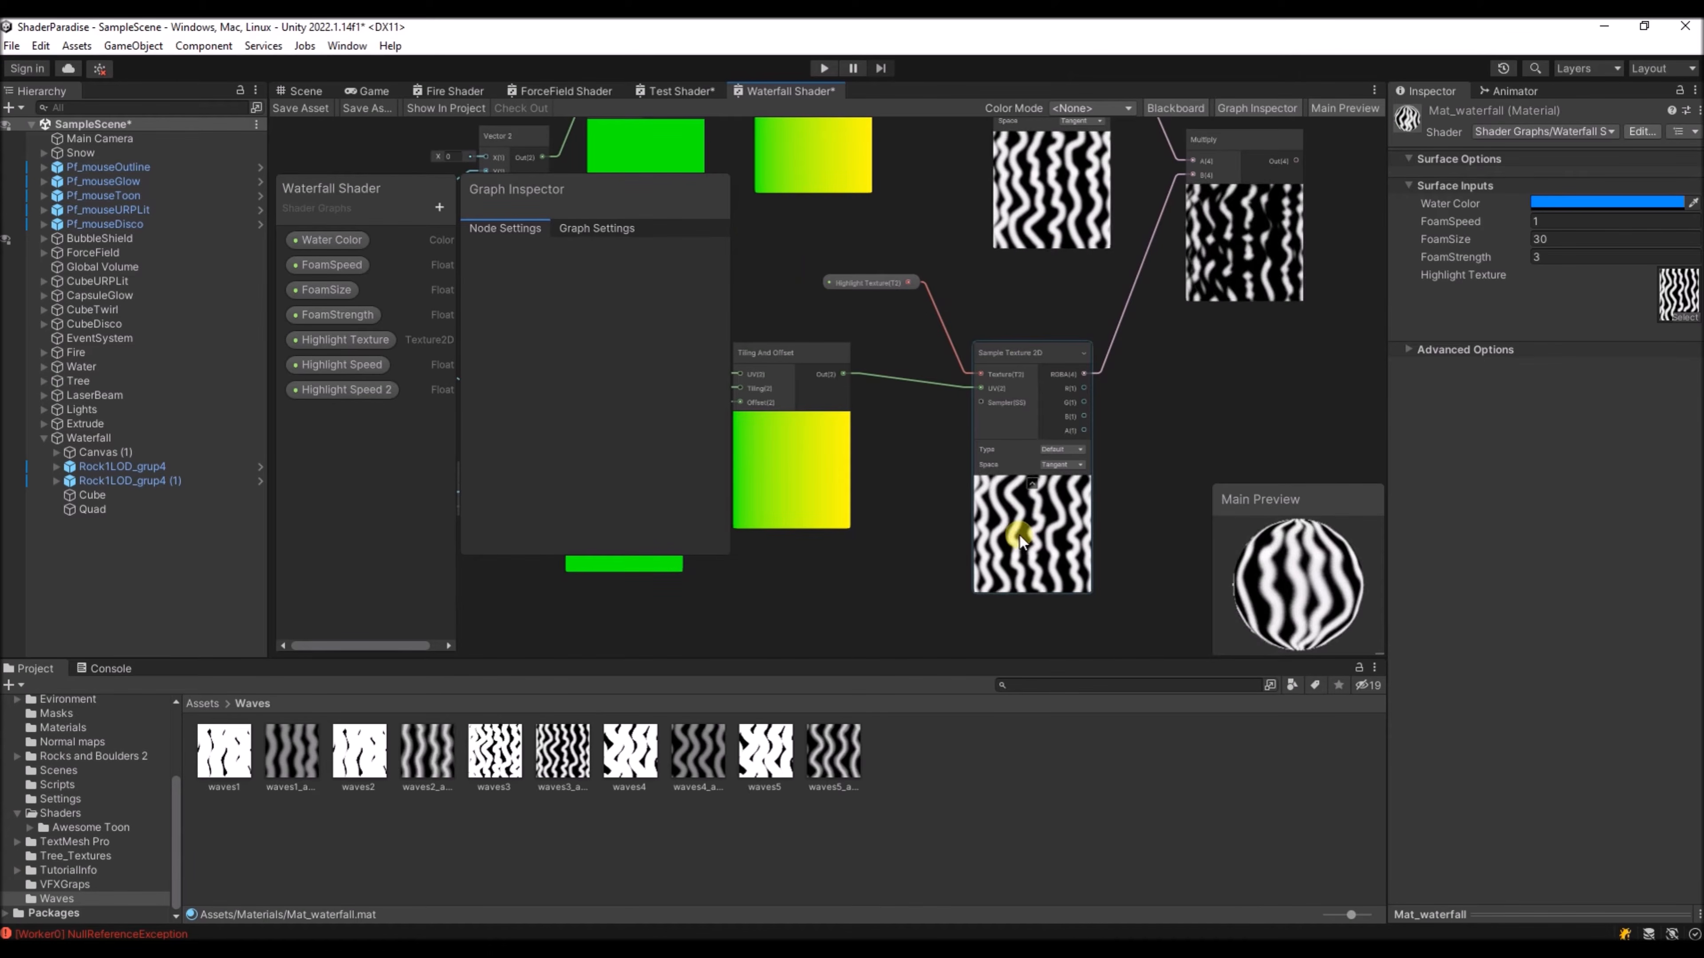
- Set the X value of the lower highlight chain's Vector 2 node to 0.1
middle_drag(1076, 314, 1551, 205)
middle_drag(1012, 254, 746, 517)
middle_drag(992, 497, 735, 417)
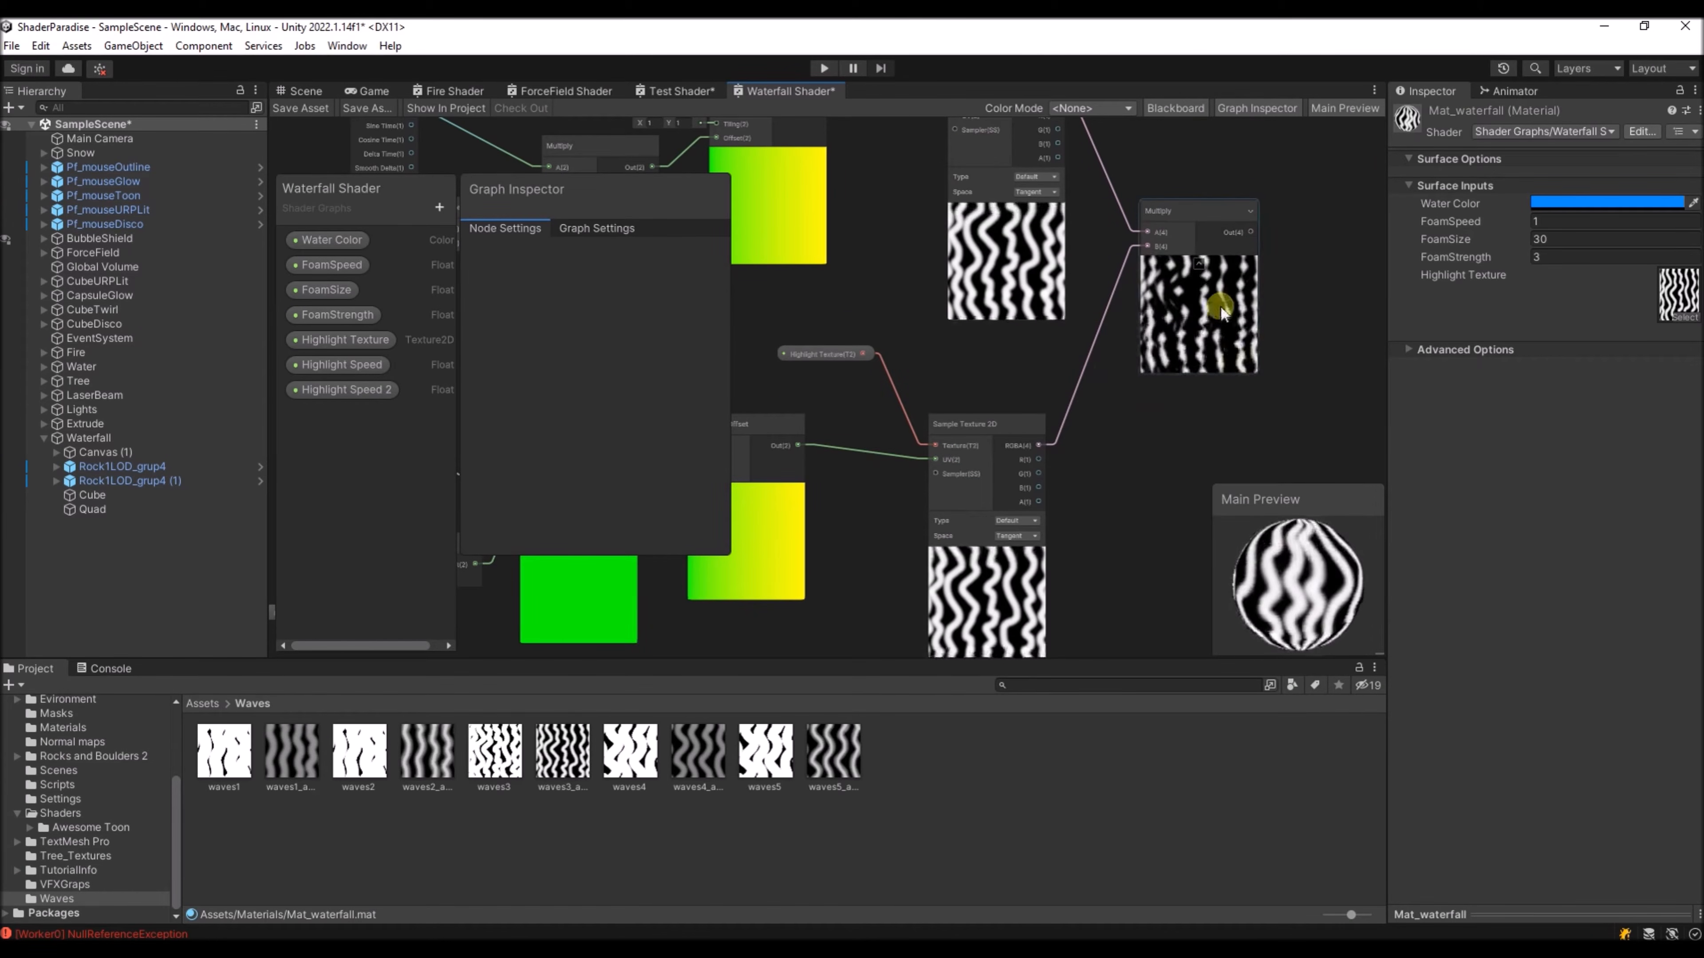
middle_drag(1125, 347, 1092, 350)
middle_drag(1098, 455, 1047, 483)
middle_drag(872, 392, 1220, 273)
middle_drag(856, 342, 1105, 313)
middle_drag(913, 298, 929, 304)
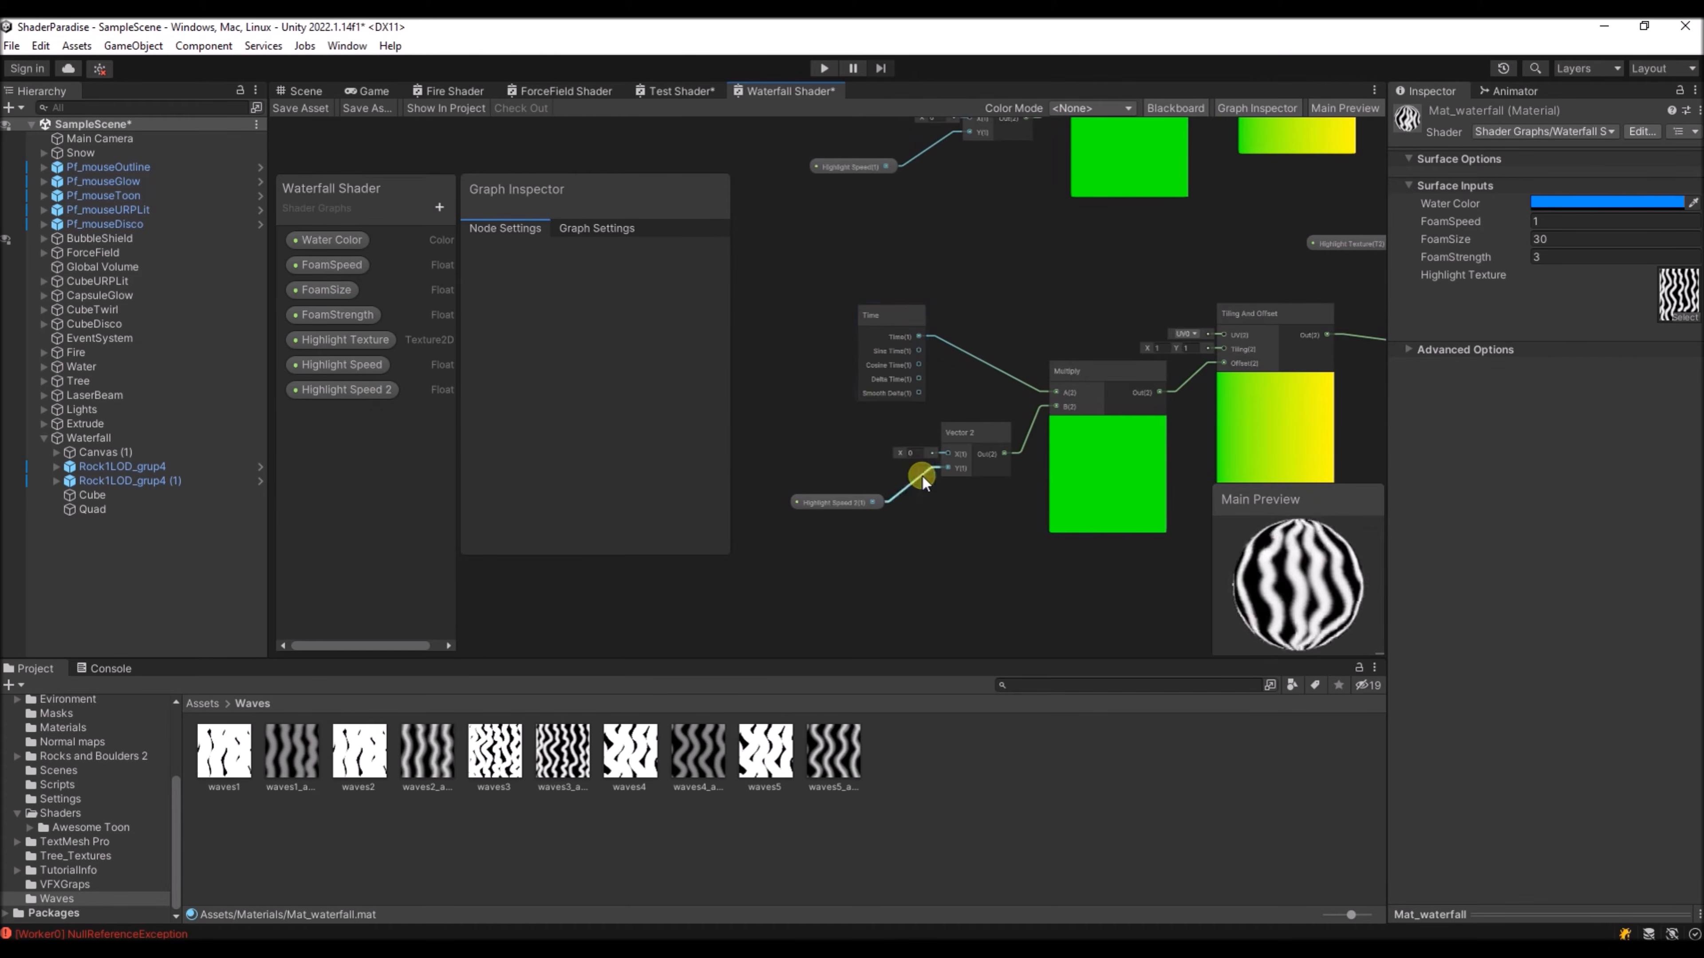
click(911, 452)
click(942, 537)
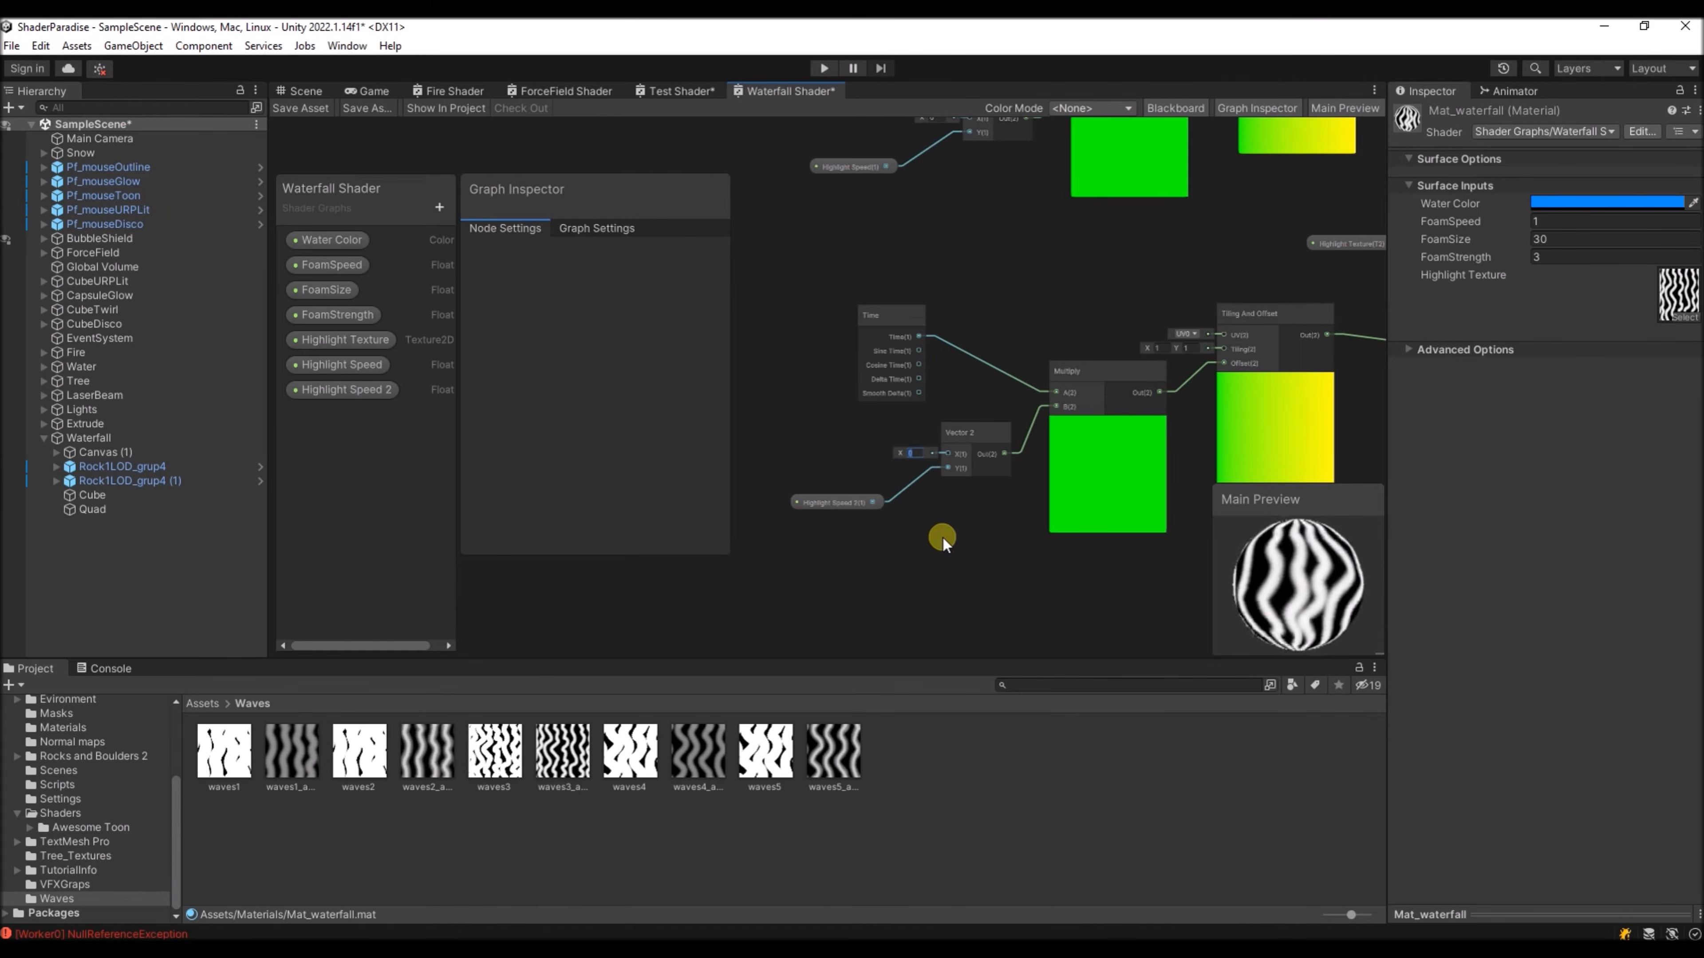
text(0.1)
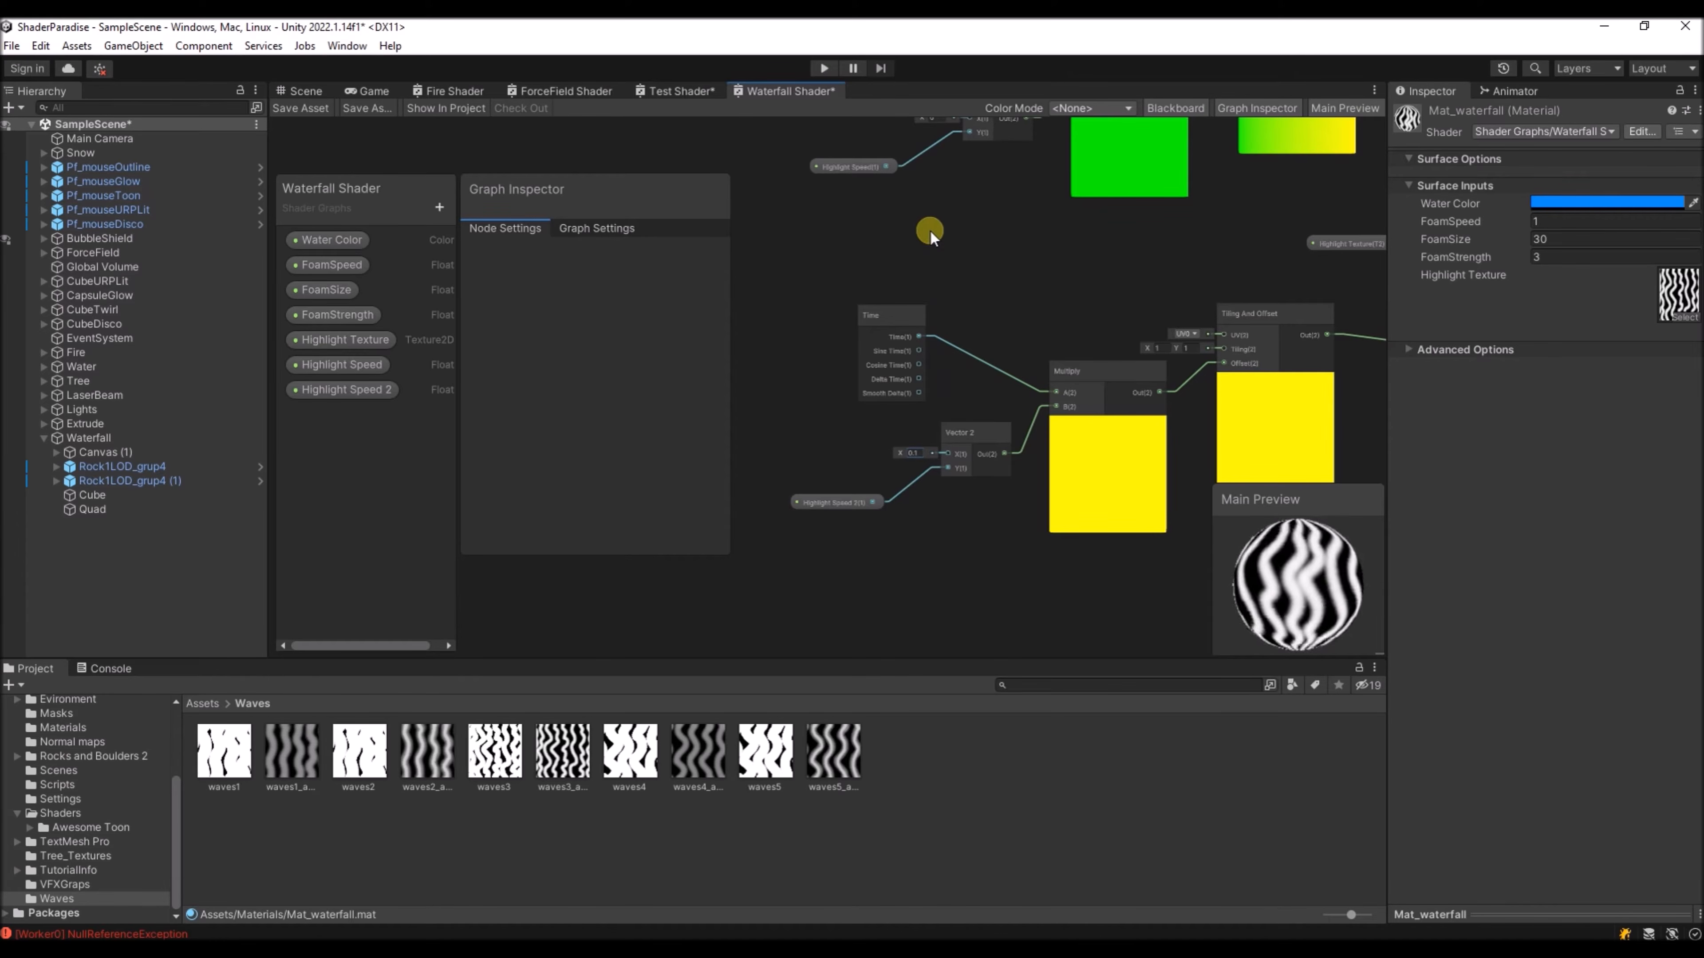
- Set the X value of the upper highlight chain's Vector 2 node to a negative number
middle_drag(933, 241, 888, 334)
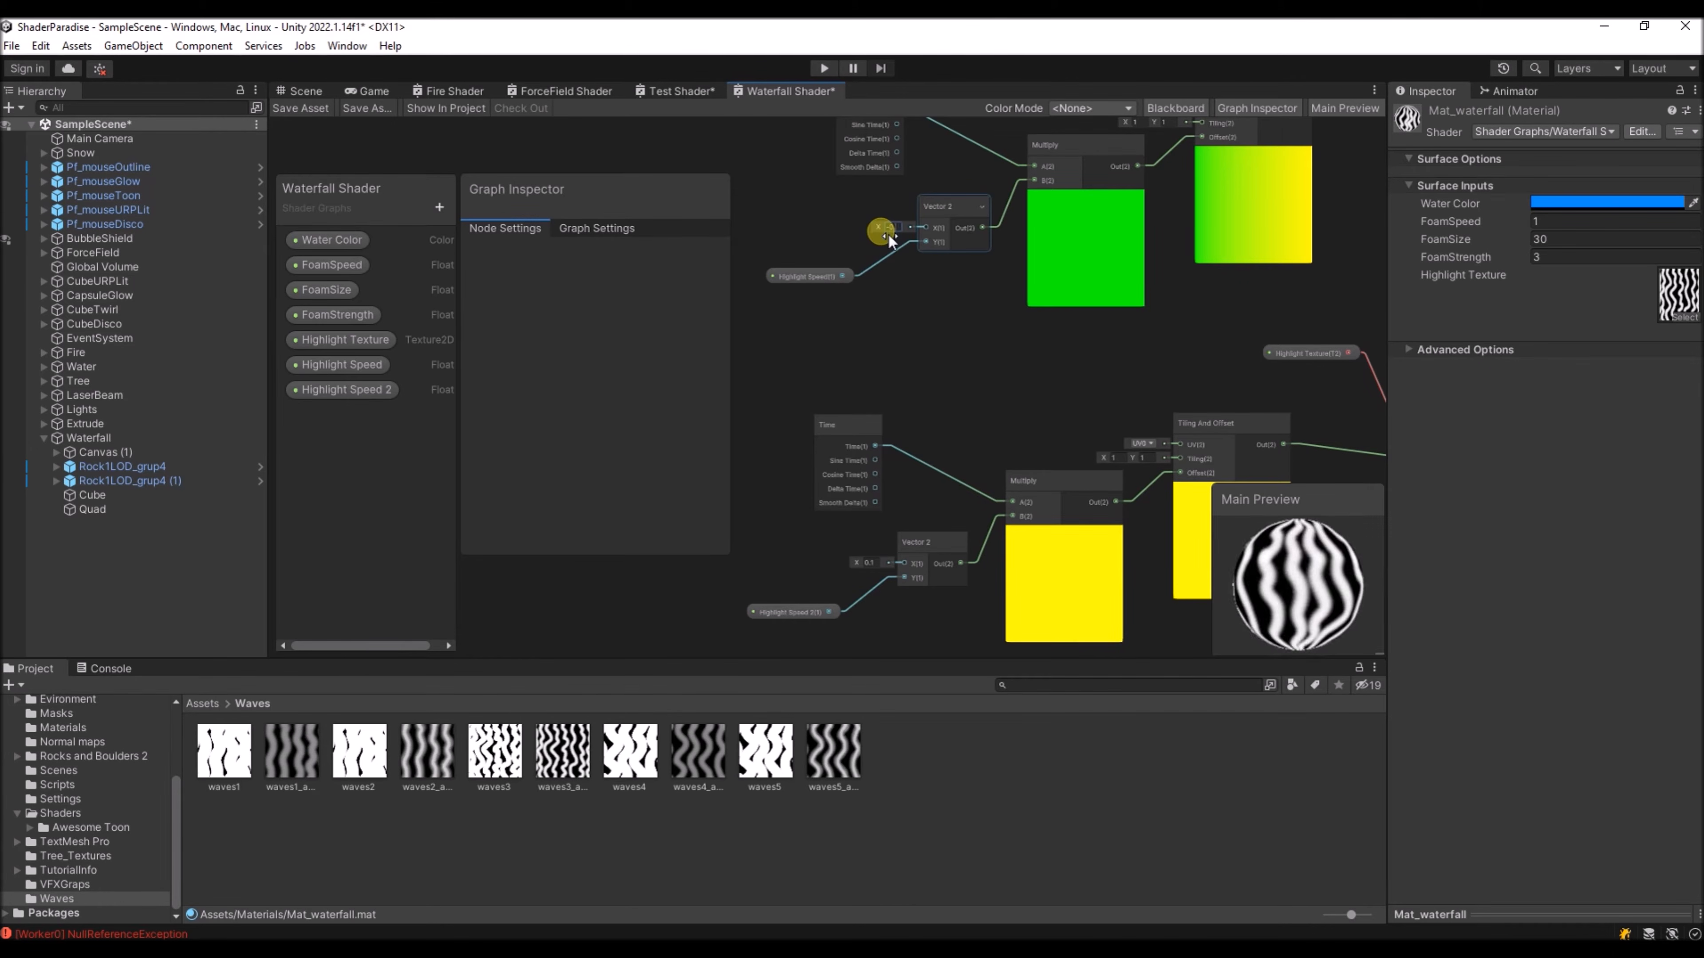
key(Return)
right_click(1171, 364)
click(1250, 327)
- Create a Power node with the output of the Multiply node that combines both highlight textures in A, and place it beside that node
middle_drag(1279, 313, 883, 294)
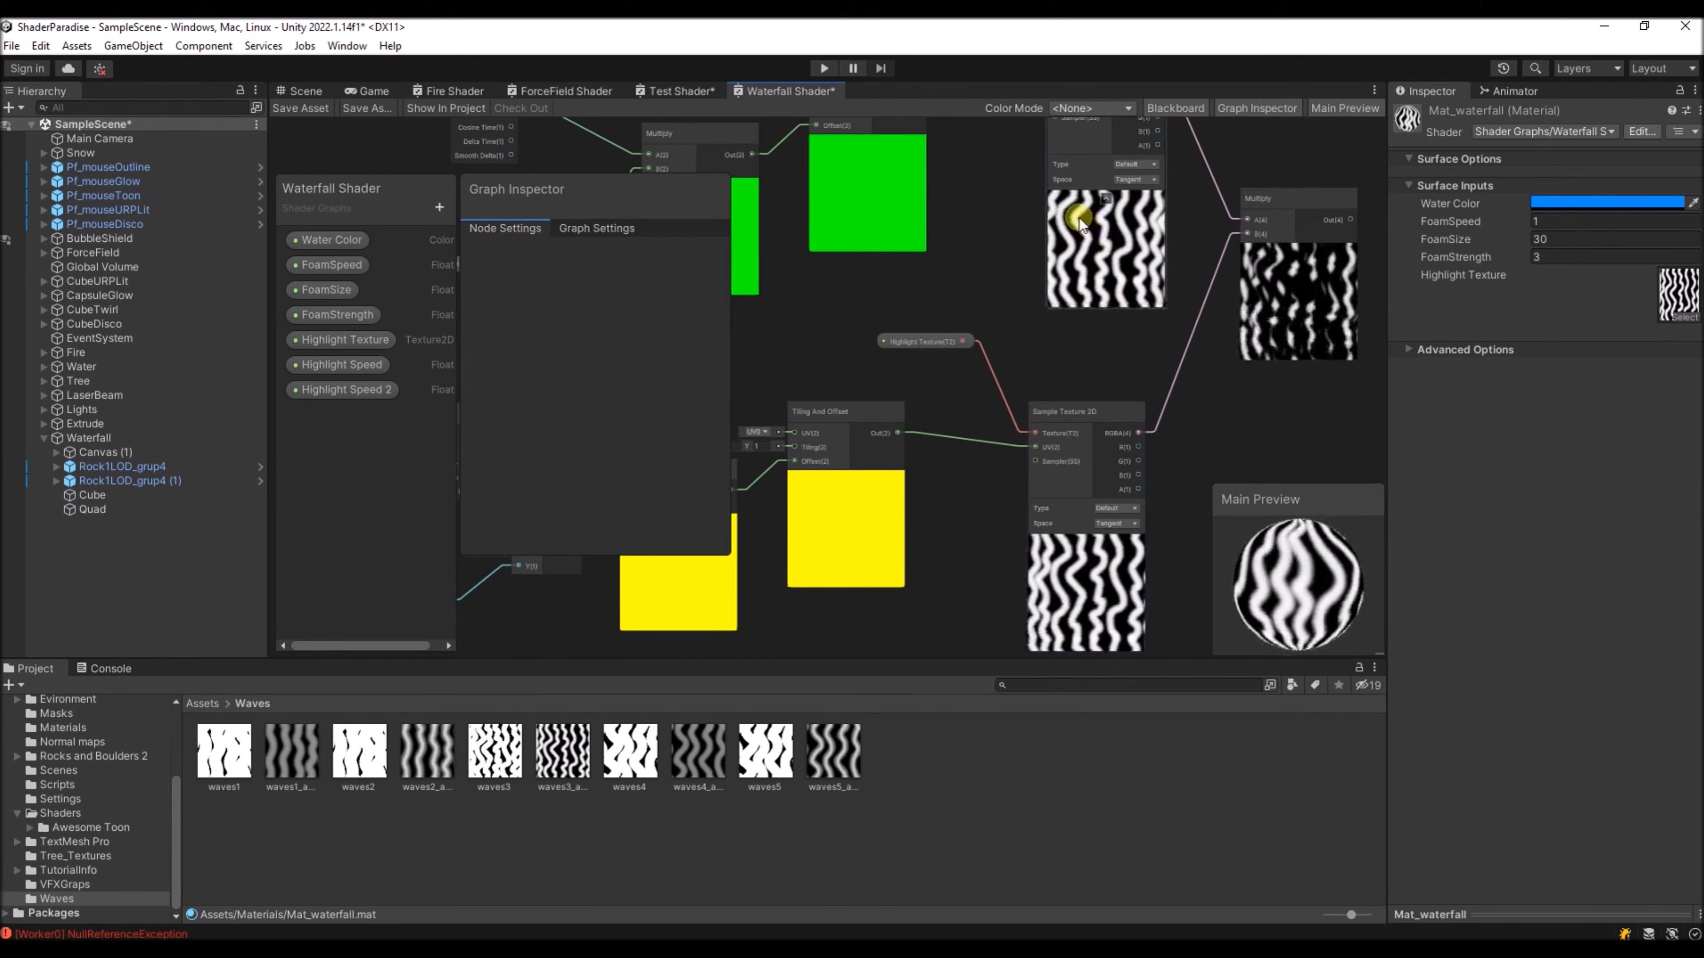
middle_drag(1173, 454, 986, 567)
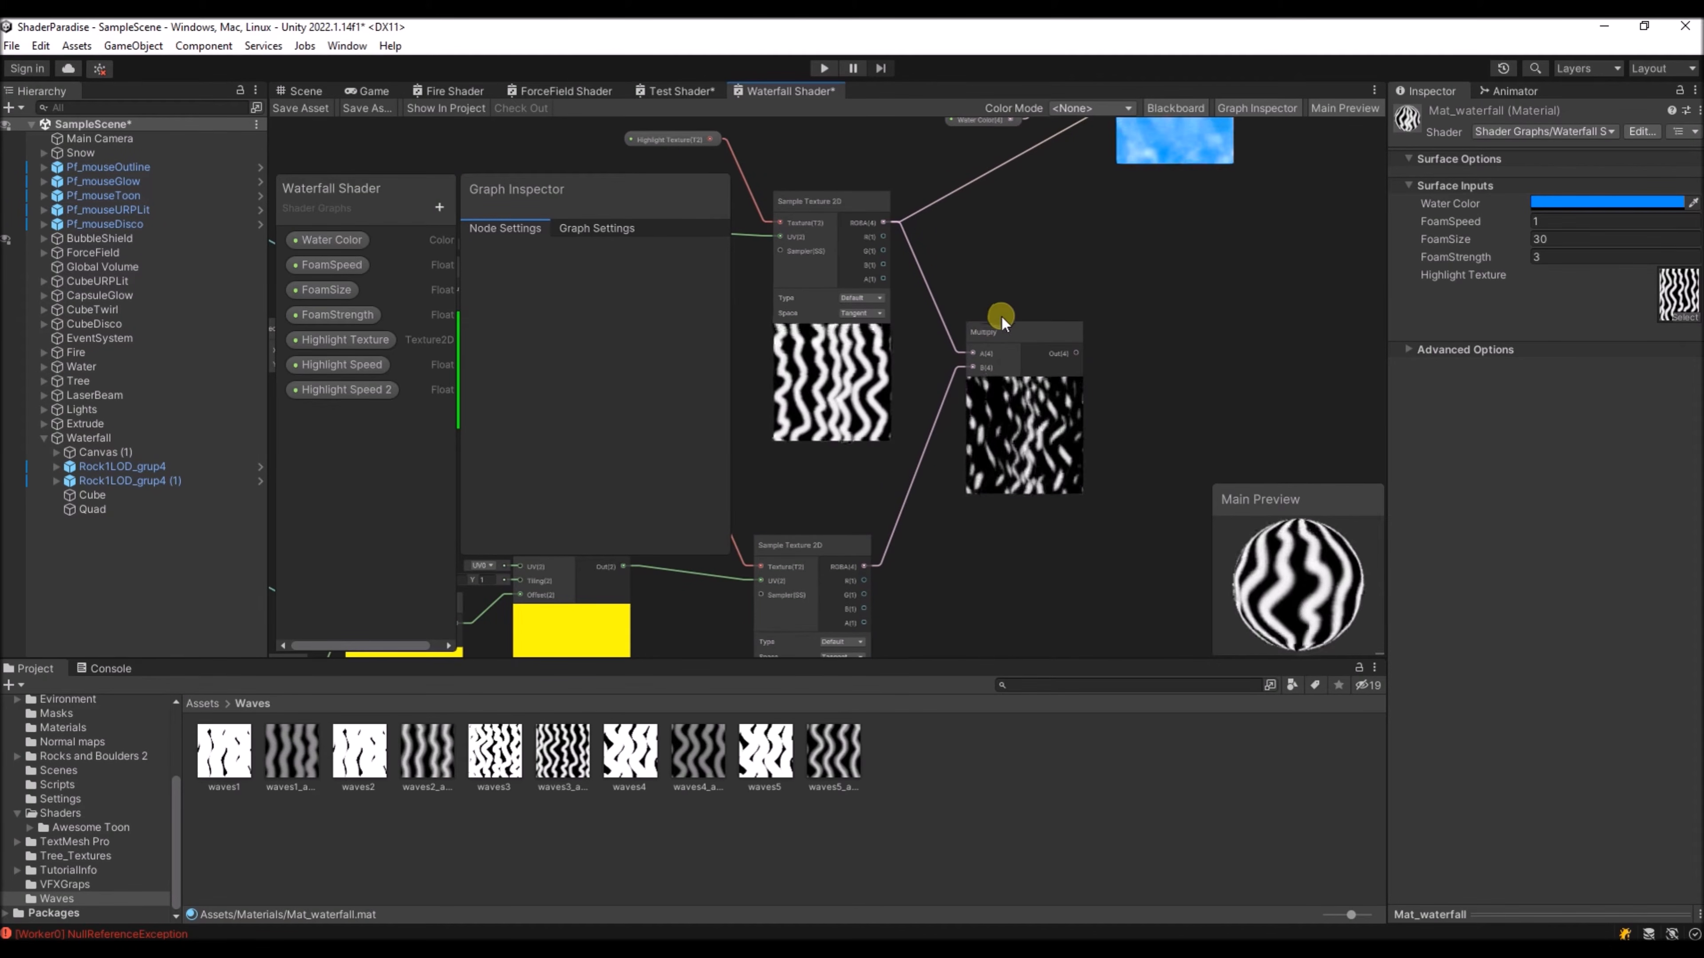
middle_drag(1153, 349, 1123, 336)
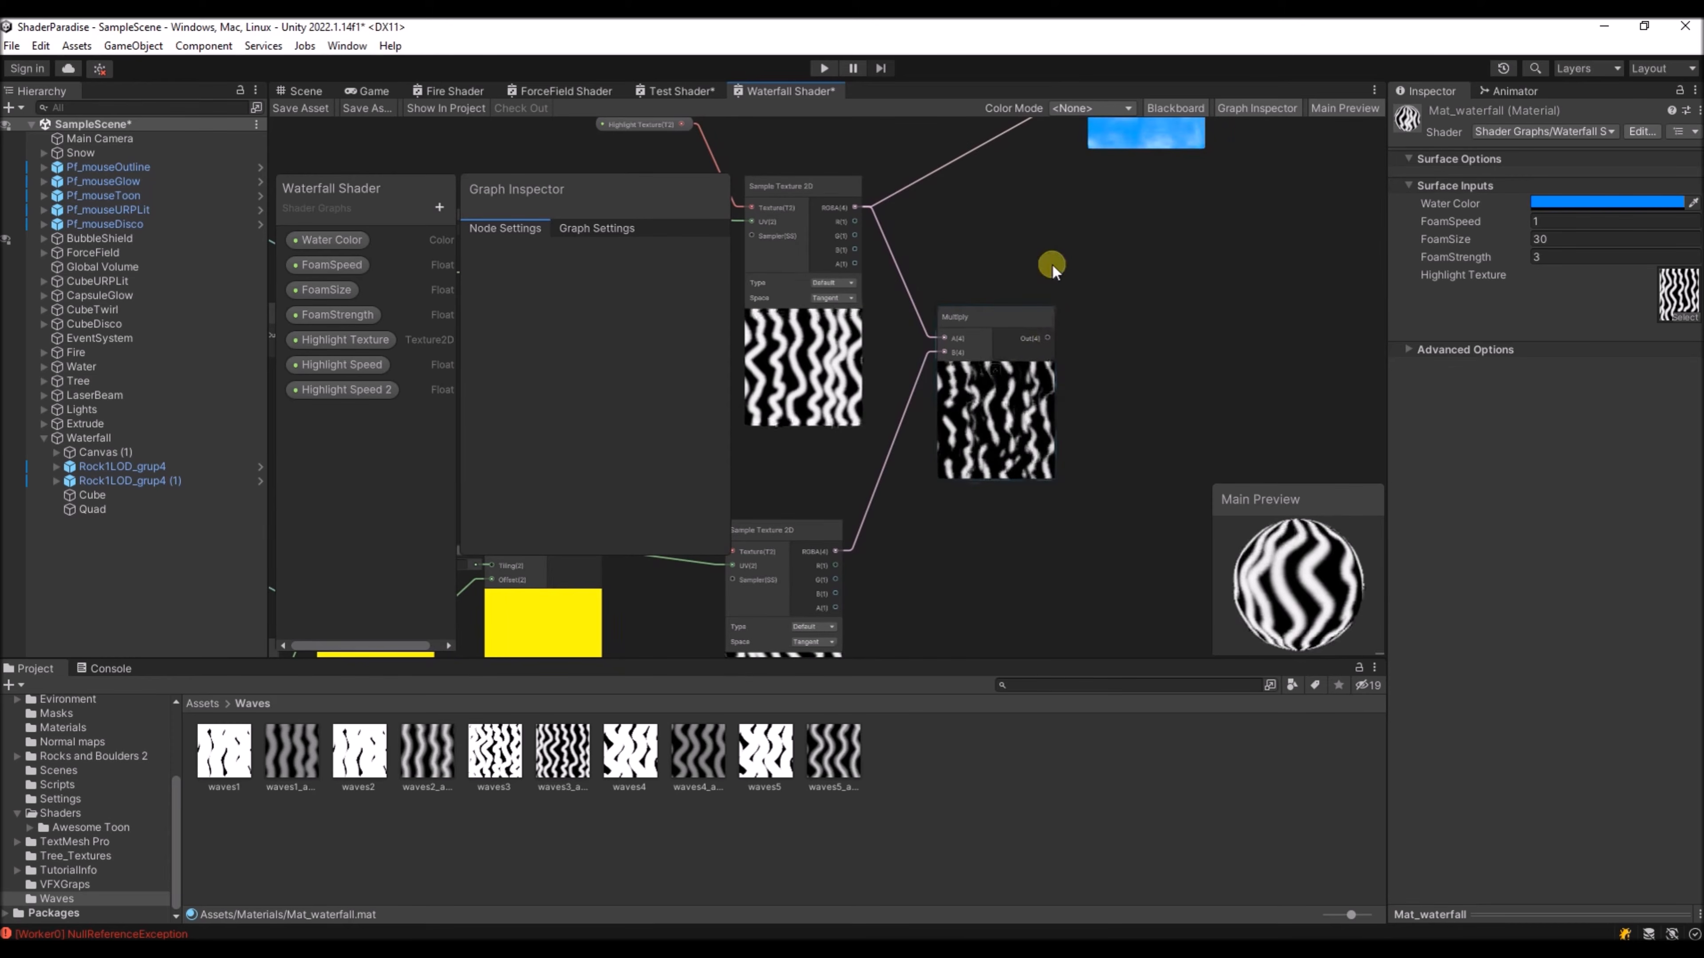
middle_drag(1038, 233, 1013, 260)
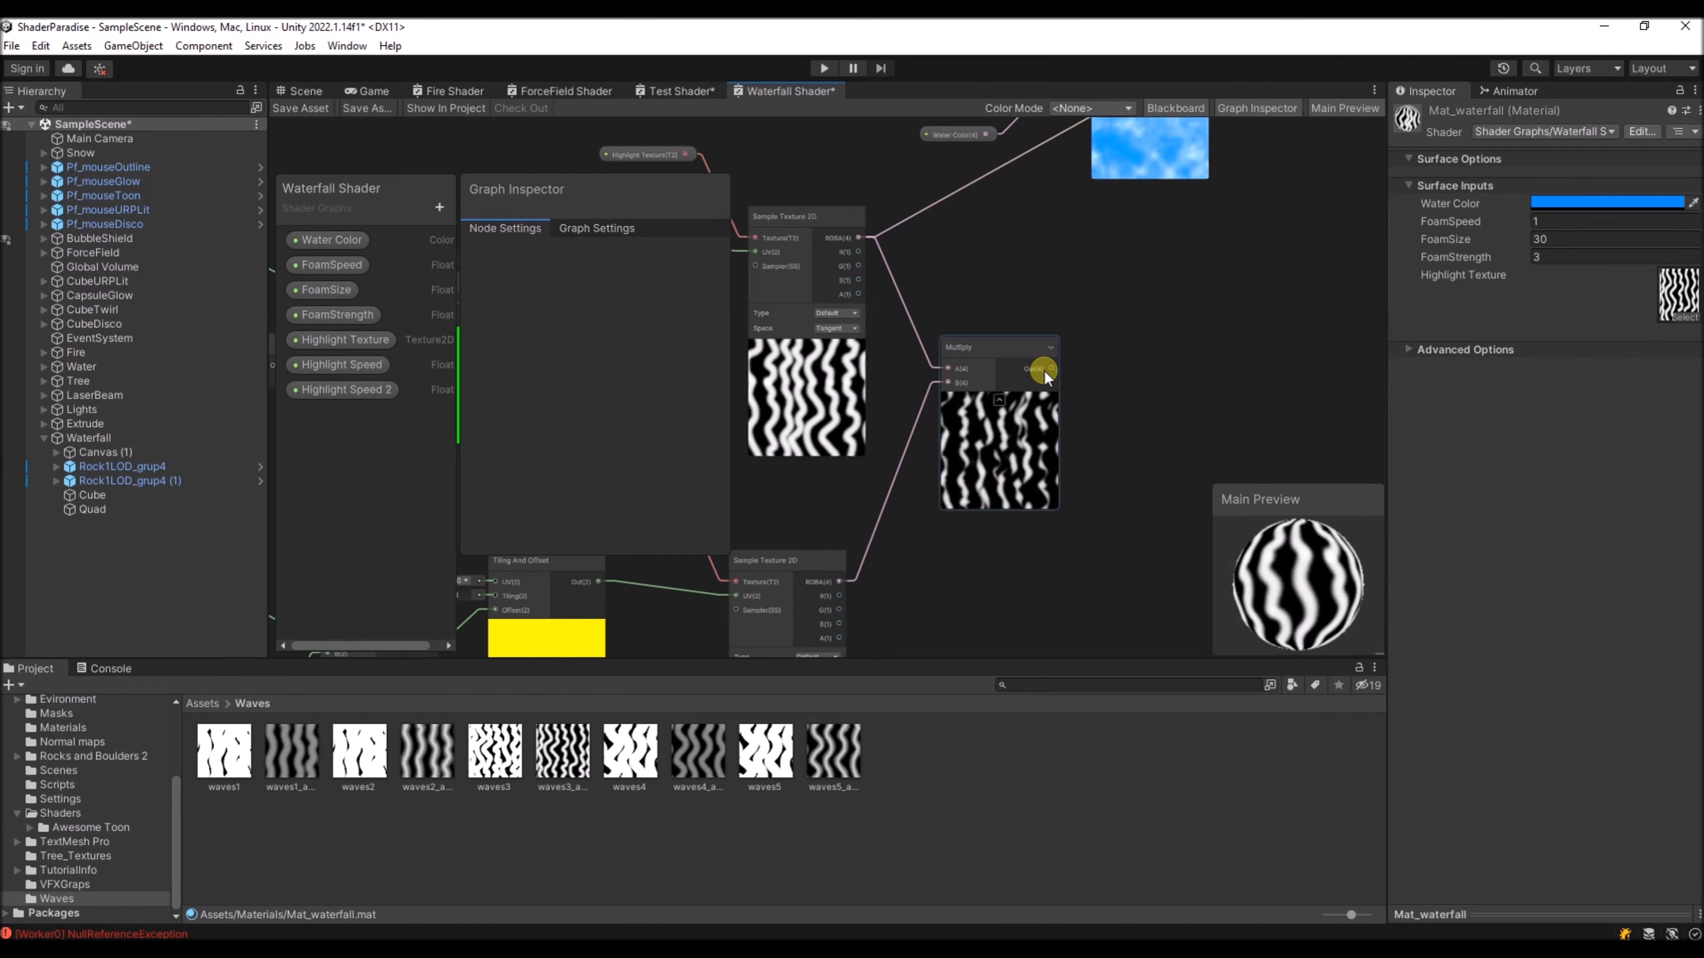
drag(1050, 369, 1140, 356)
text(power)
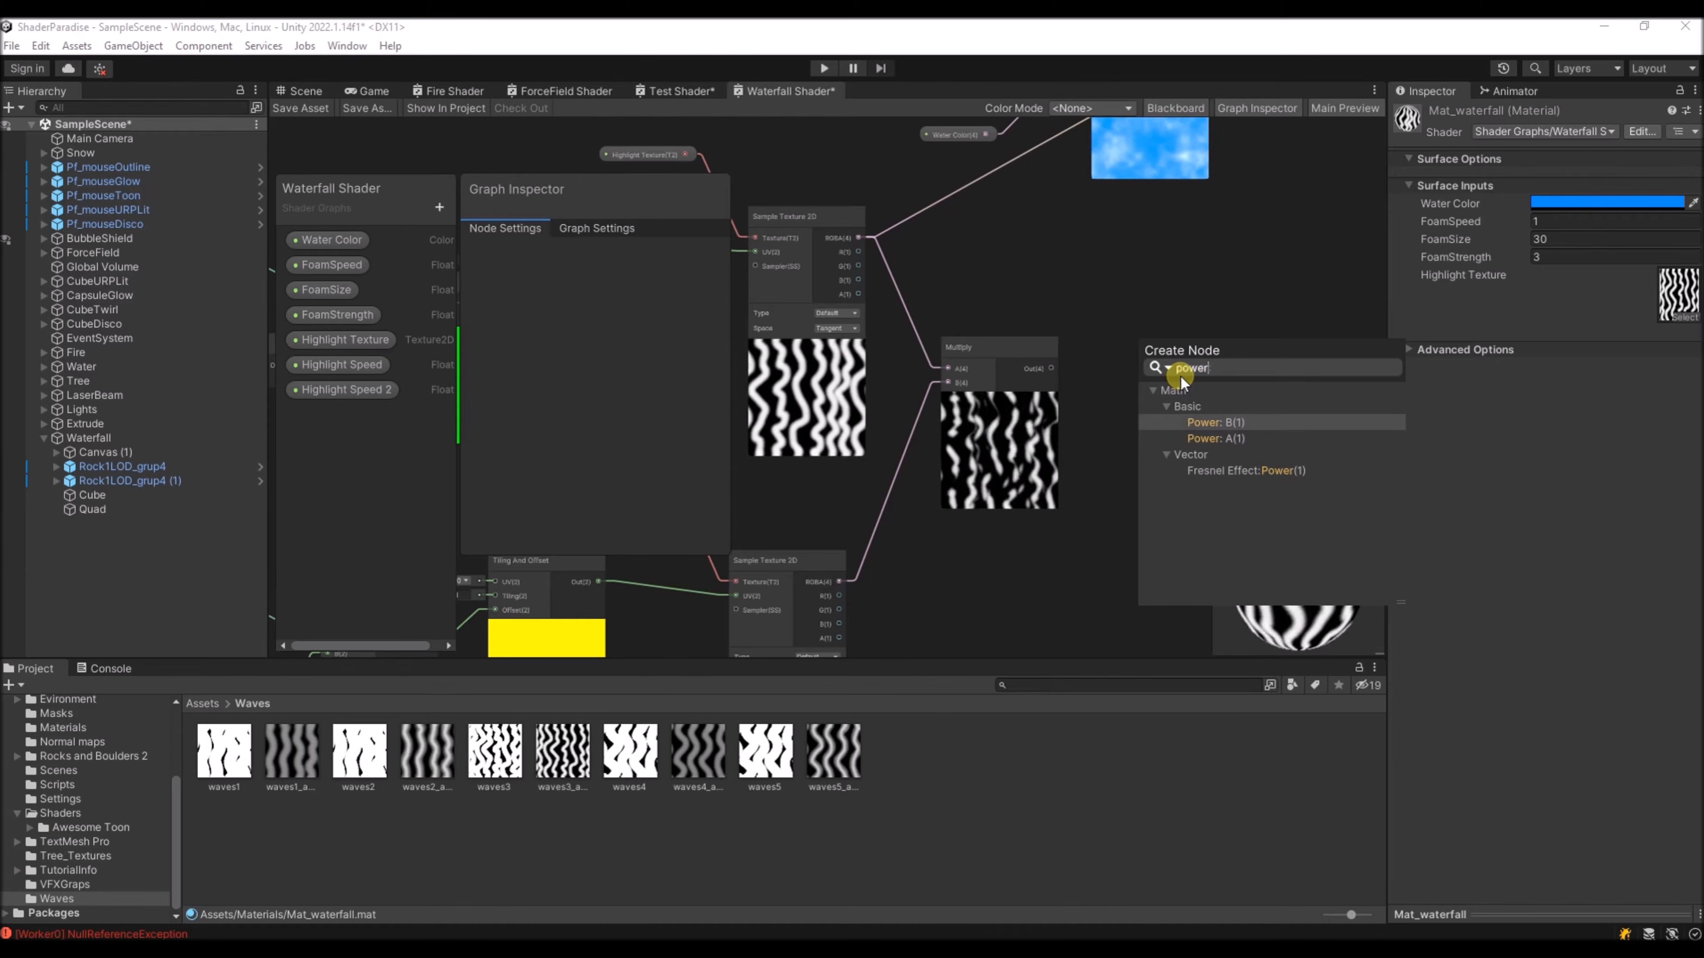
click(1218, 440)
drag(1168, 349, 1215, 312)
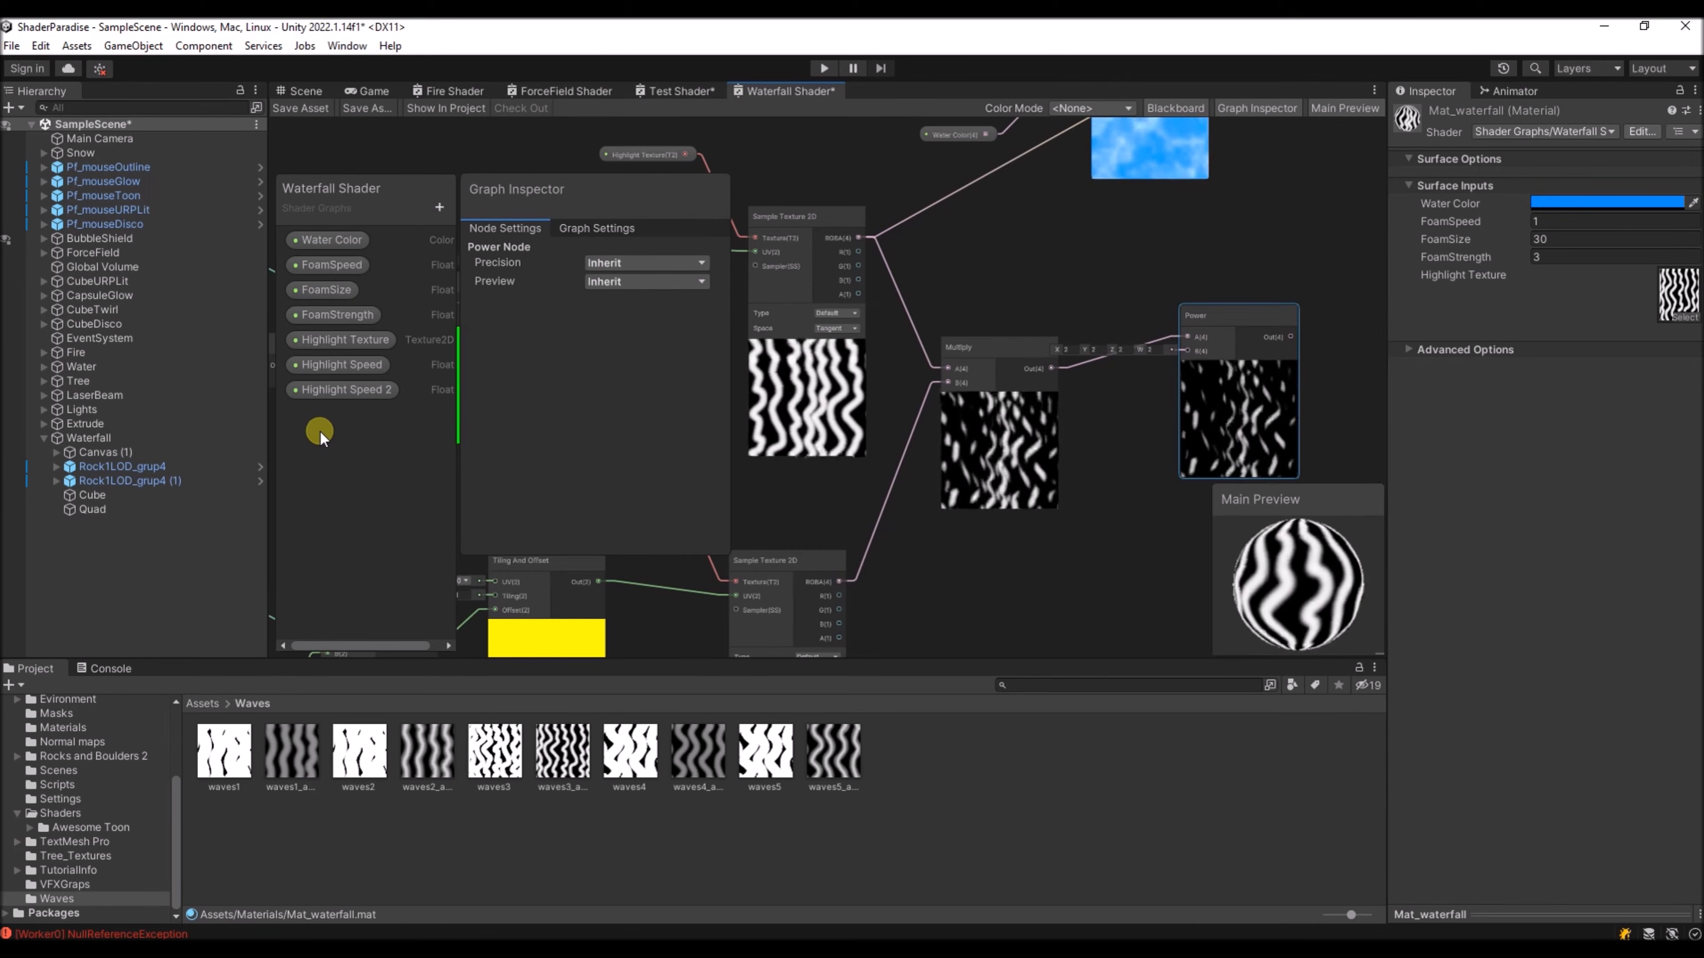
- Add a float property named Highlight Strength to the shader graph
click(438, 208)
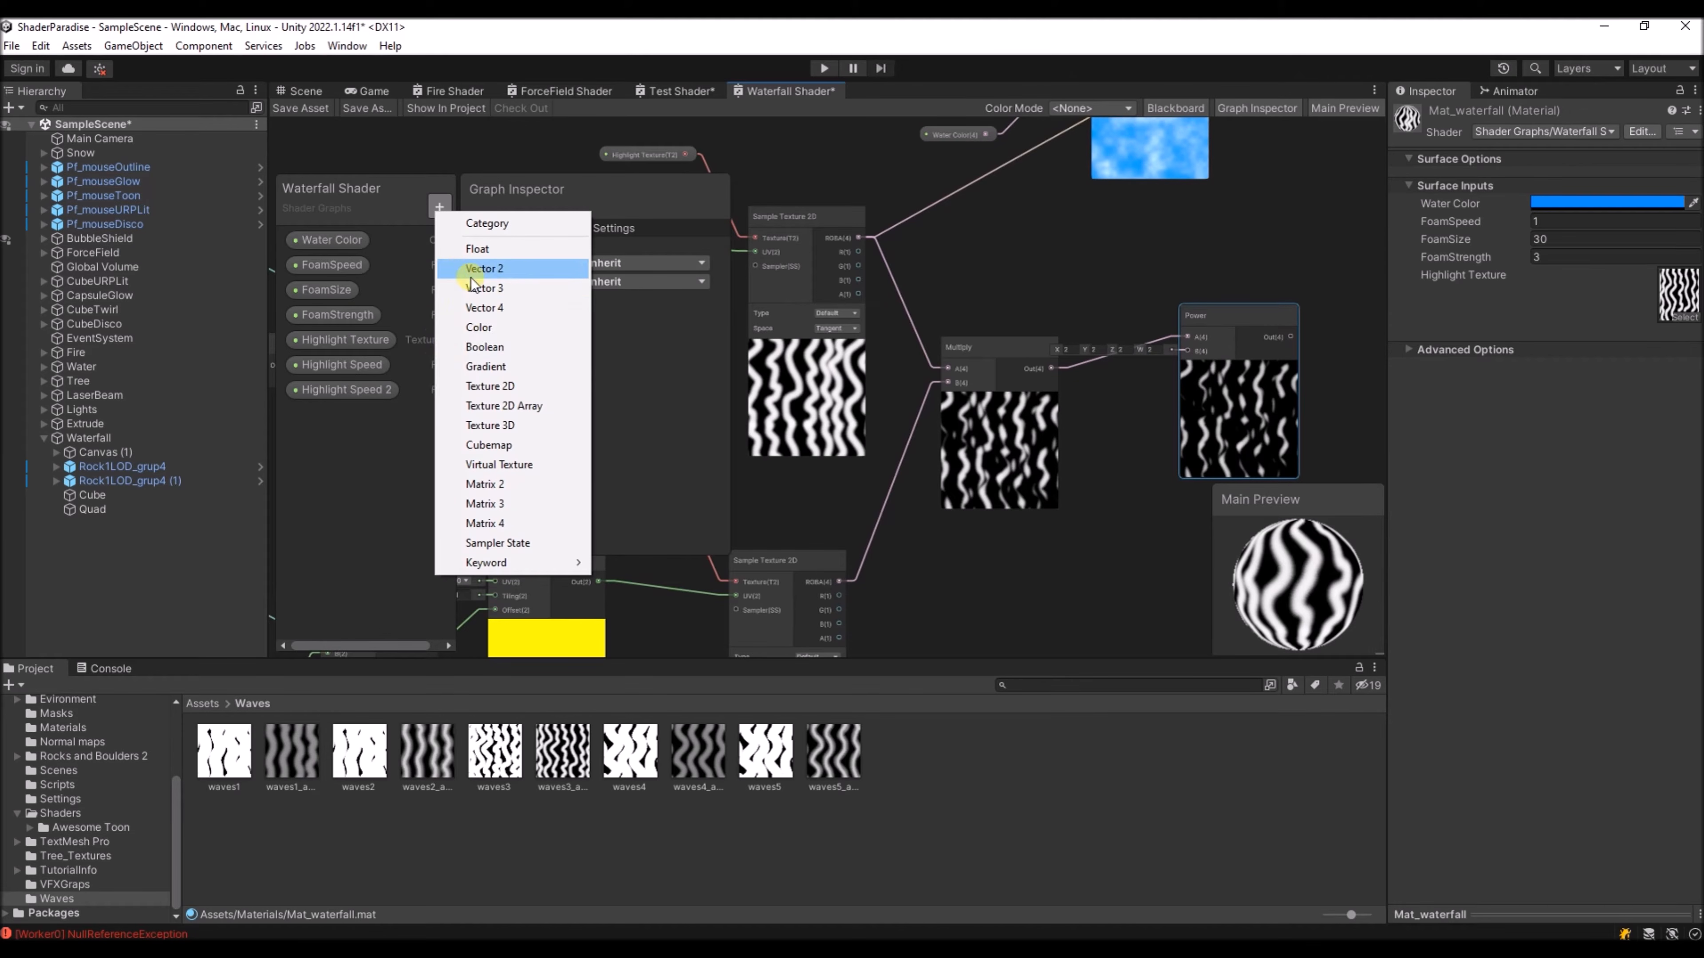
click(481, 249)
text(Highlight )
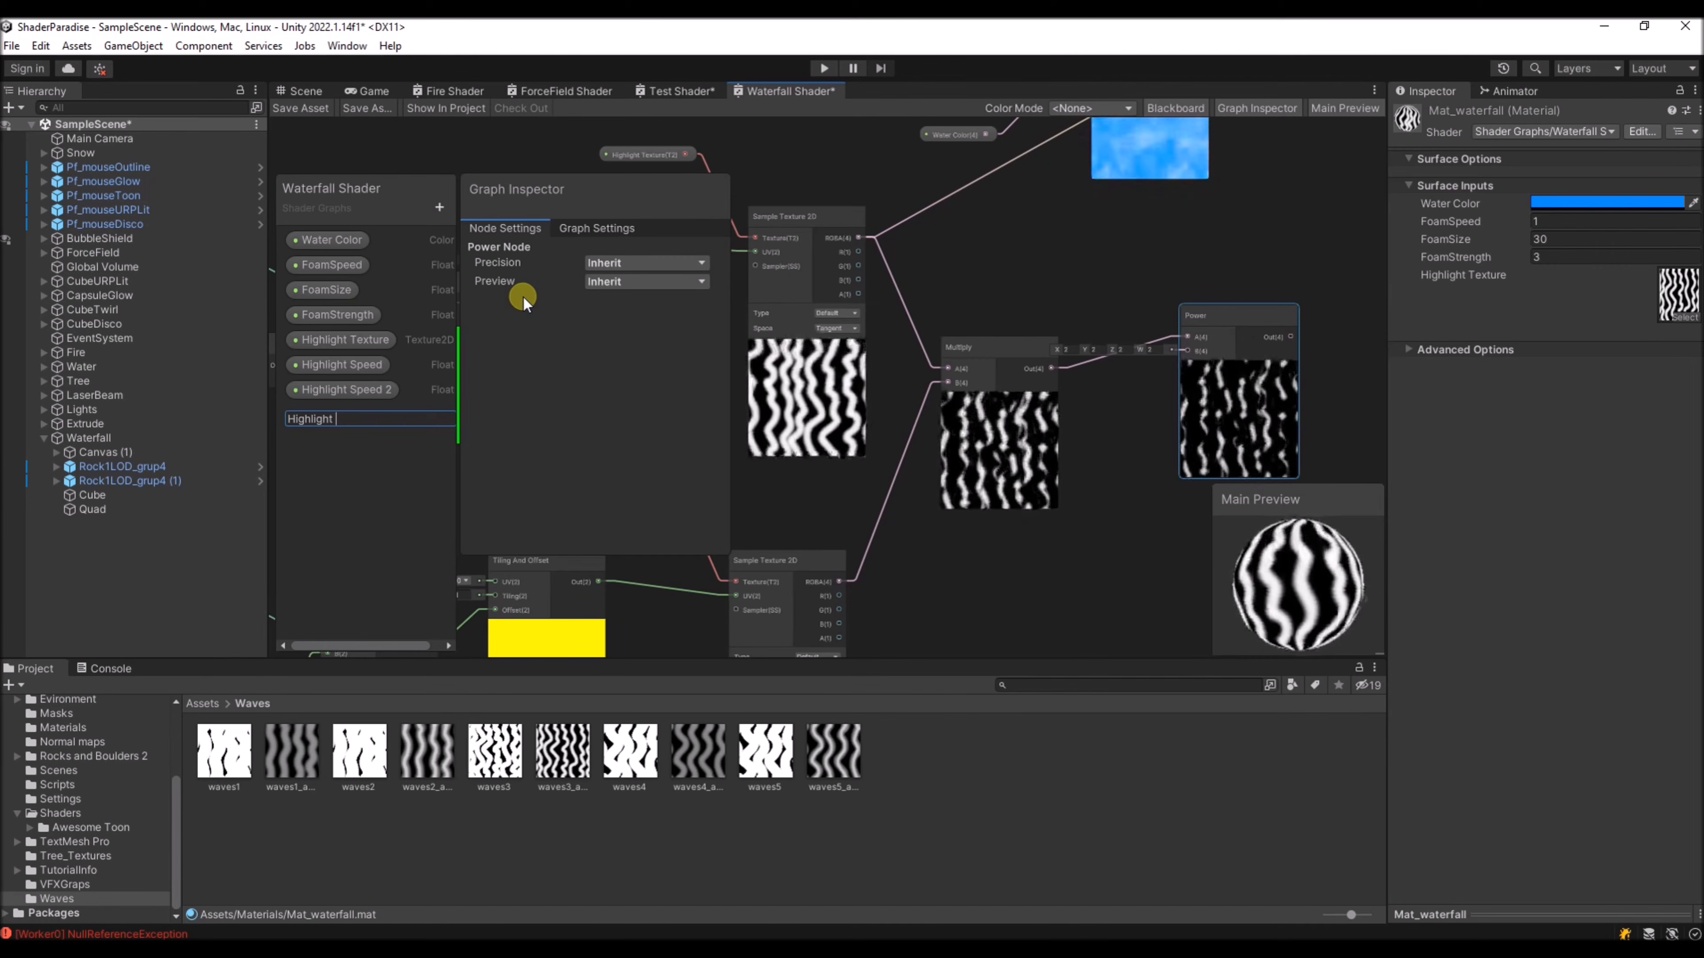
text(Strength)
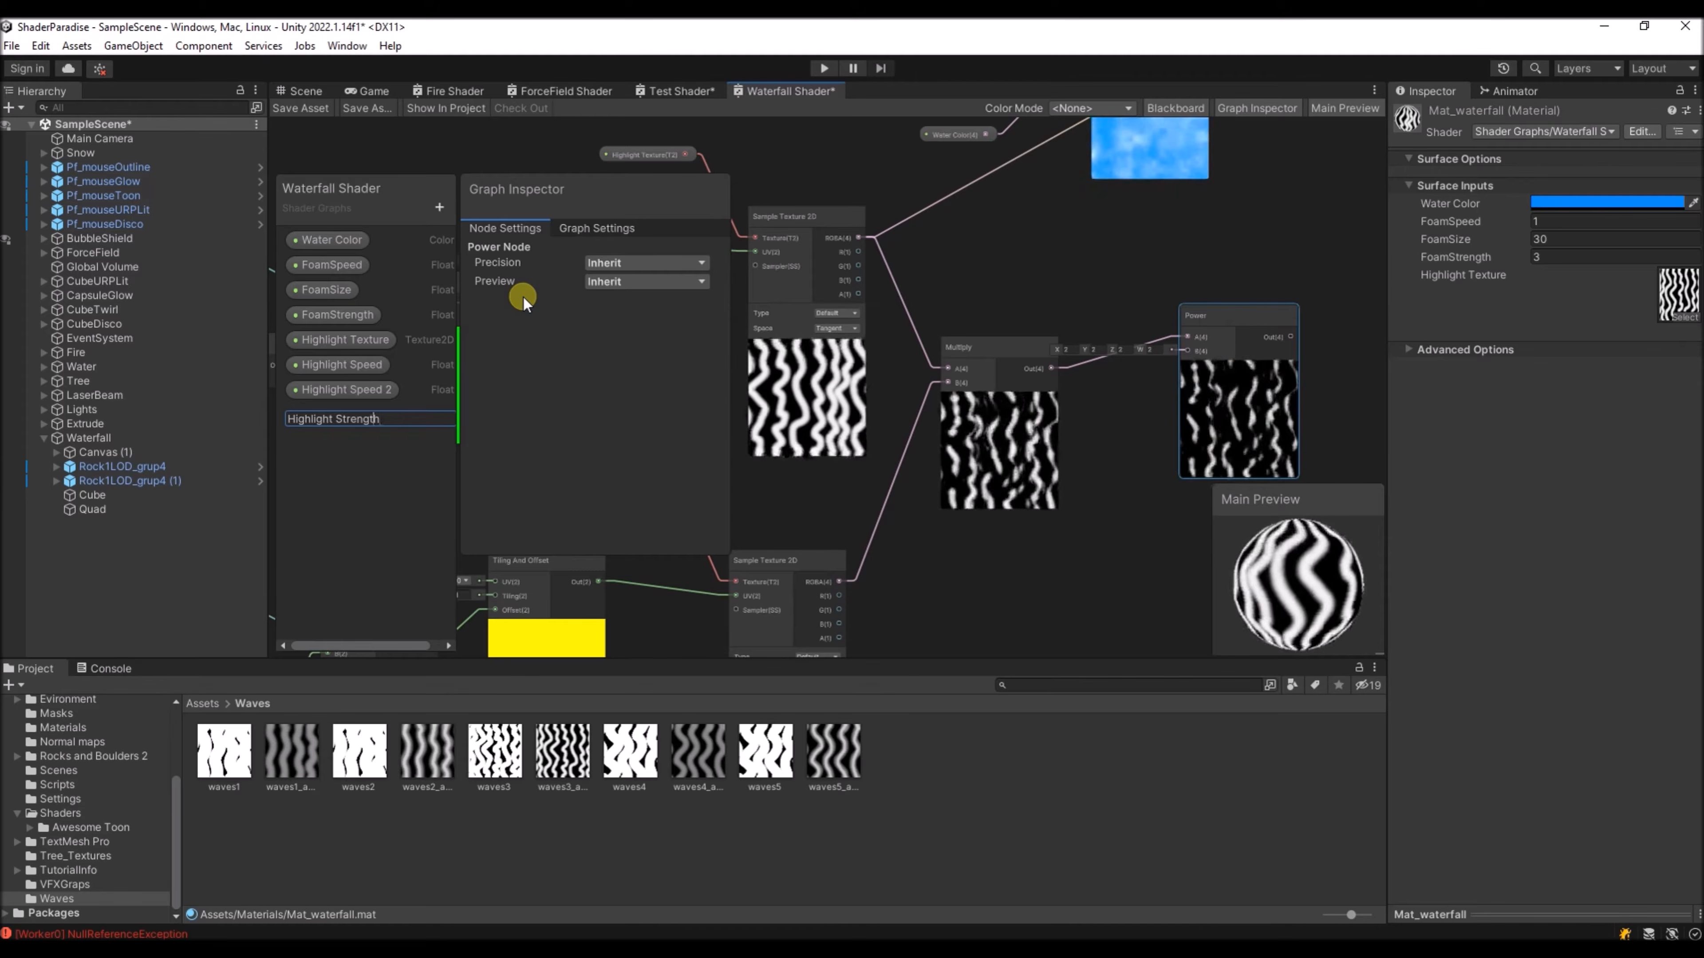
key(Return)
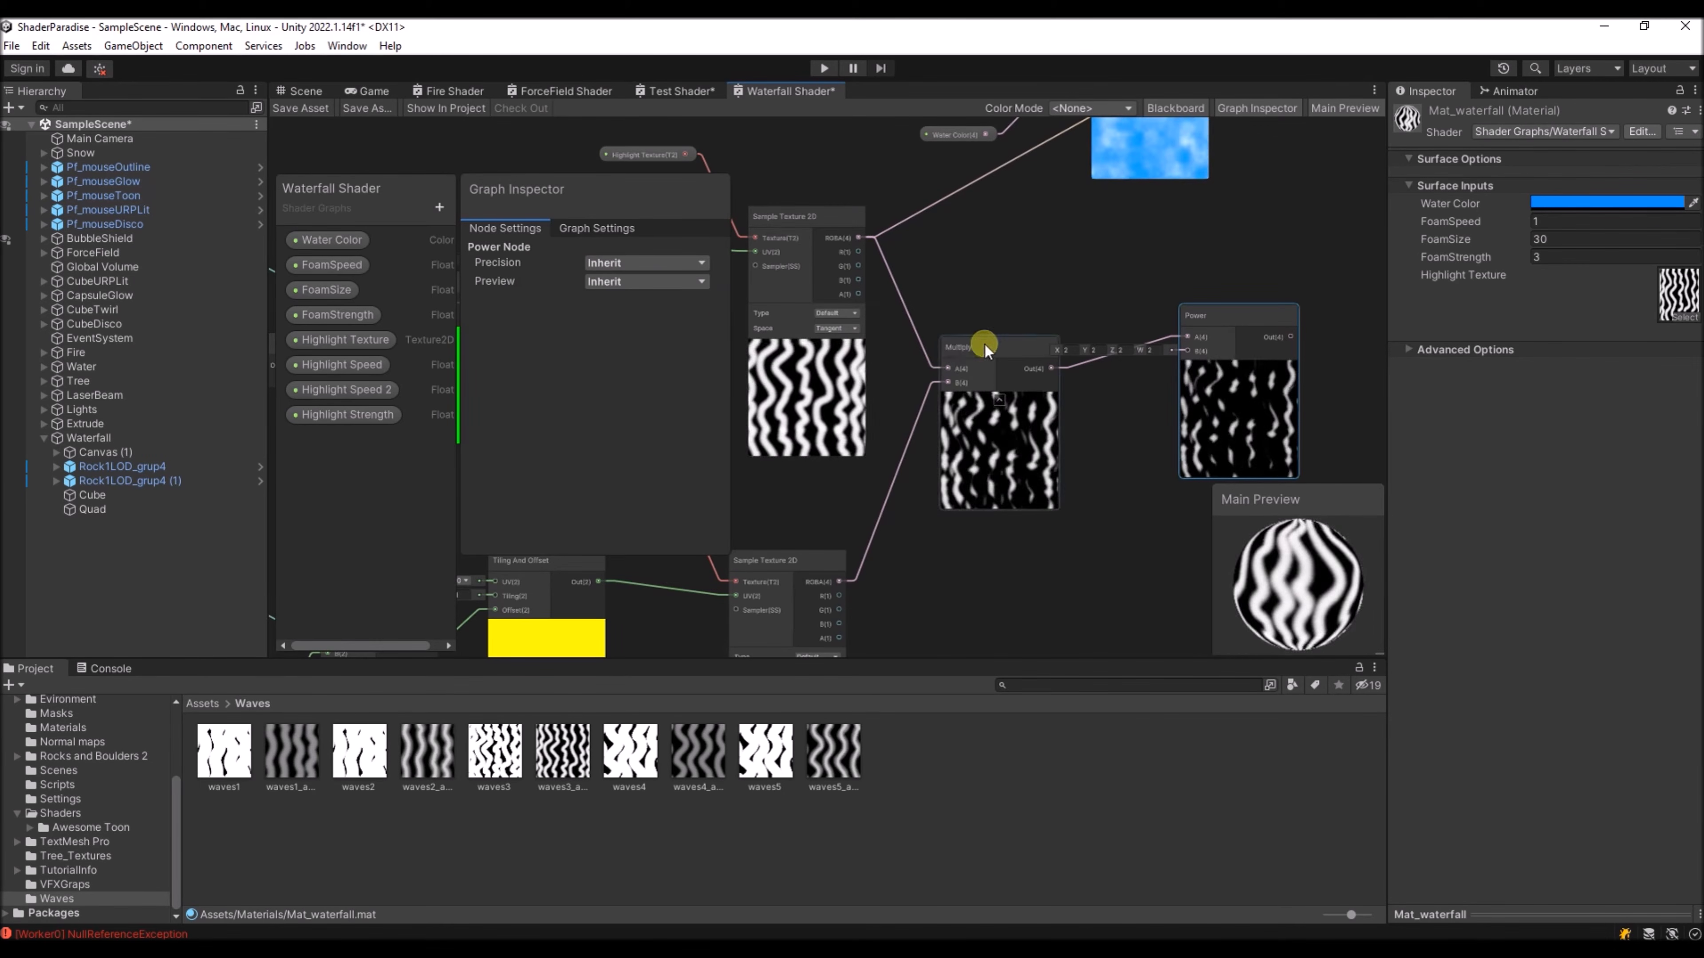
- Reposition the Power and Multiply nodes and add a Highlight Strength property node below them
middle_drag(1072, 295, 977, 315)
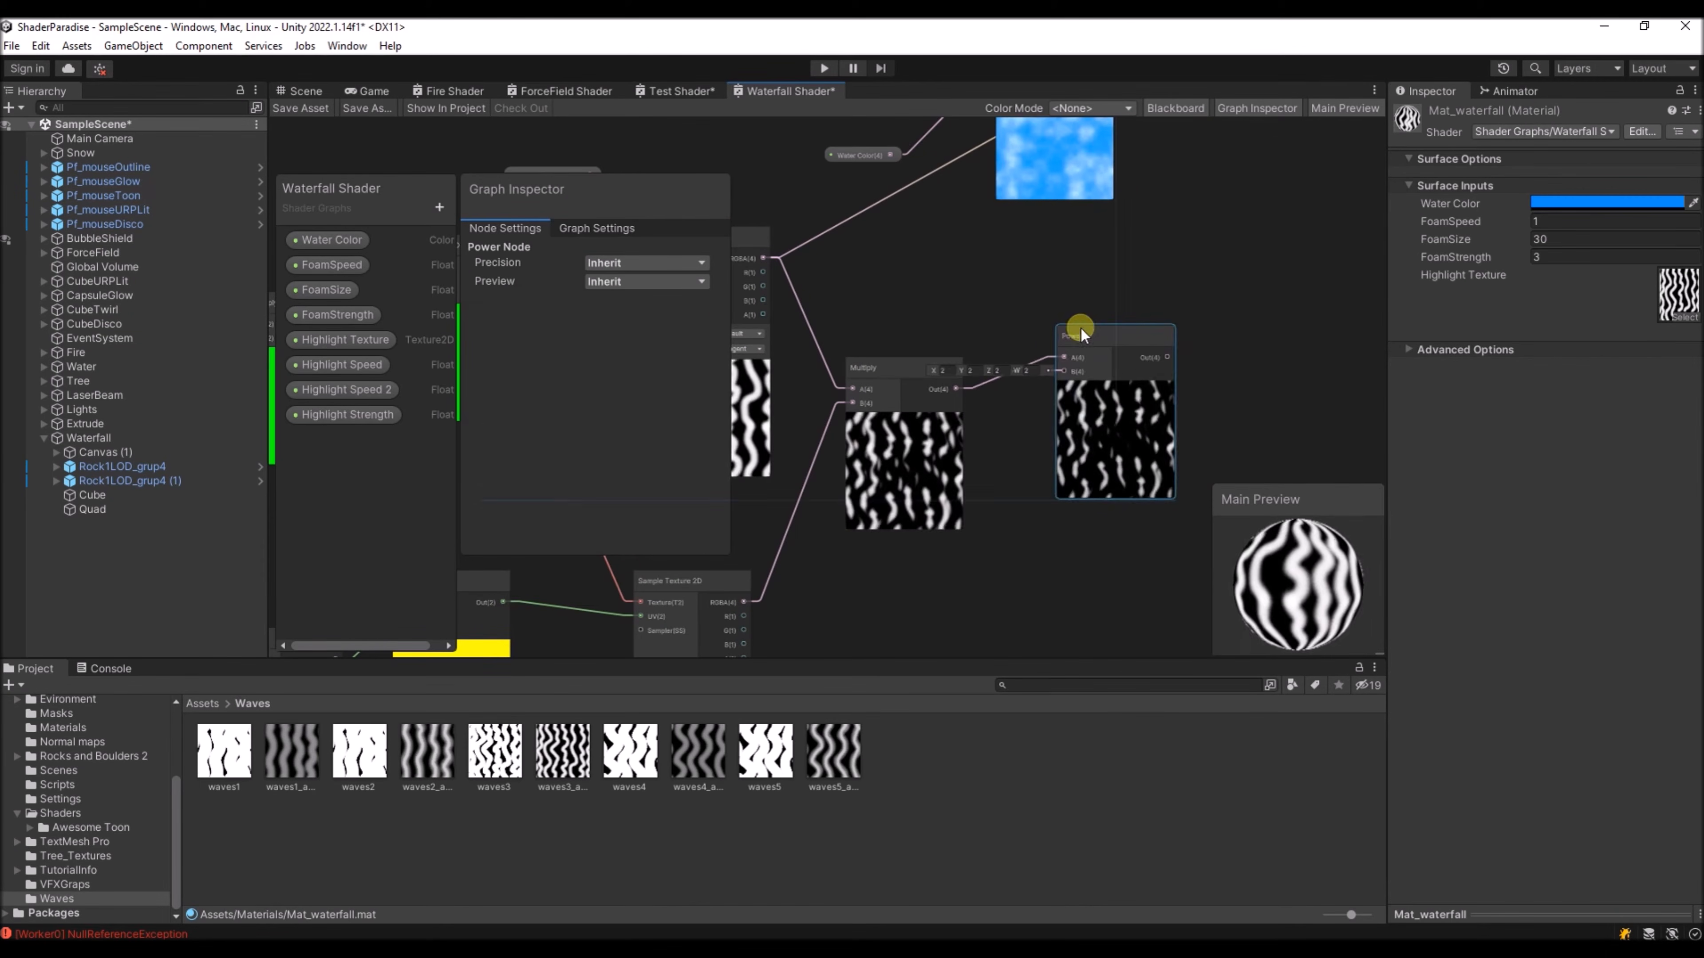
drag(1035, 371, 1050, 369)
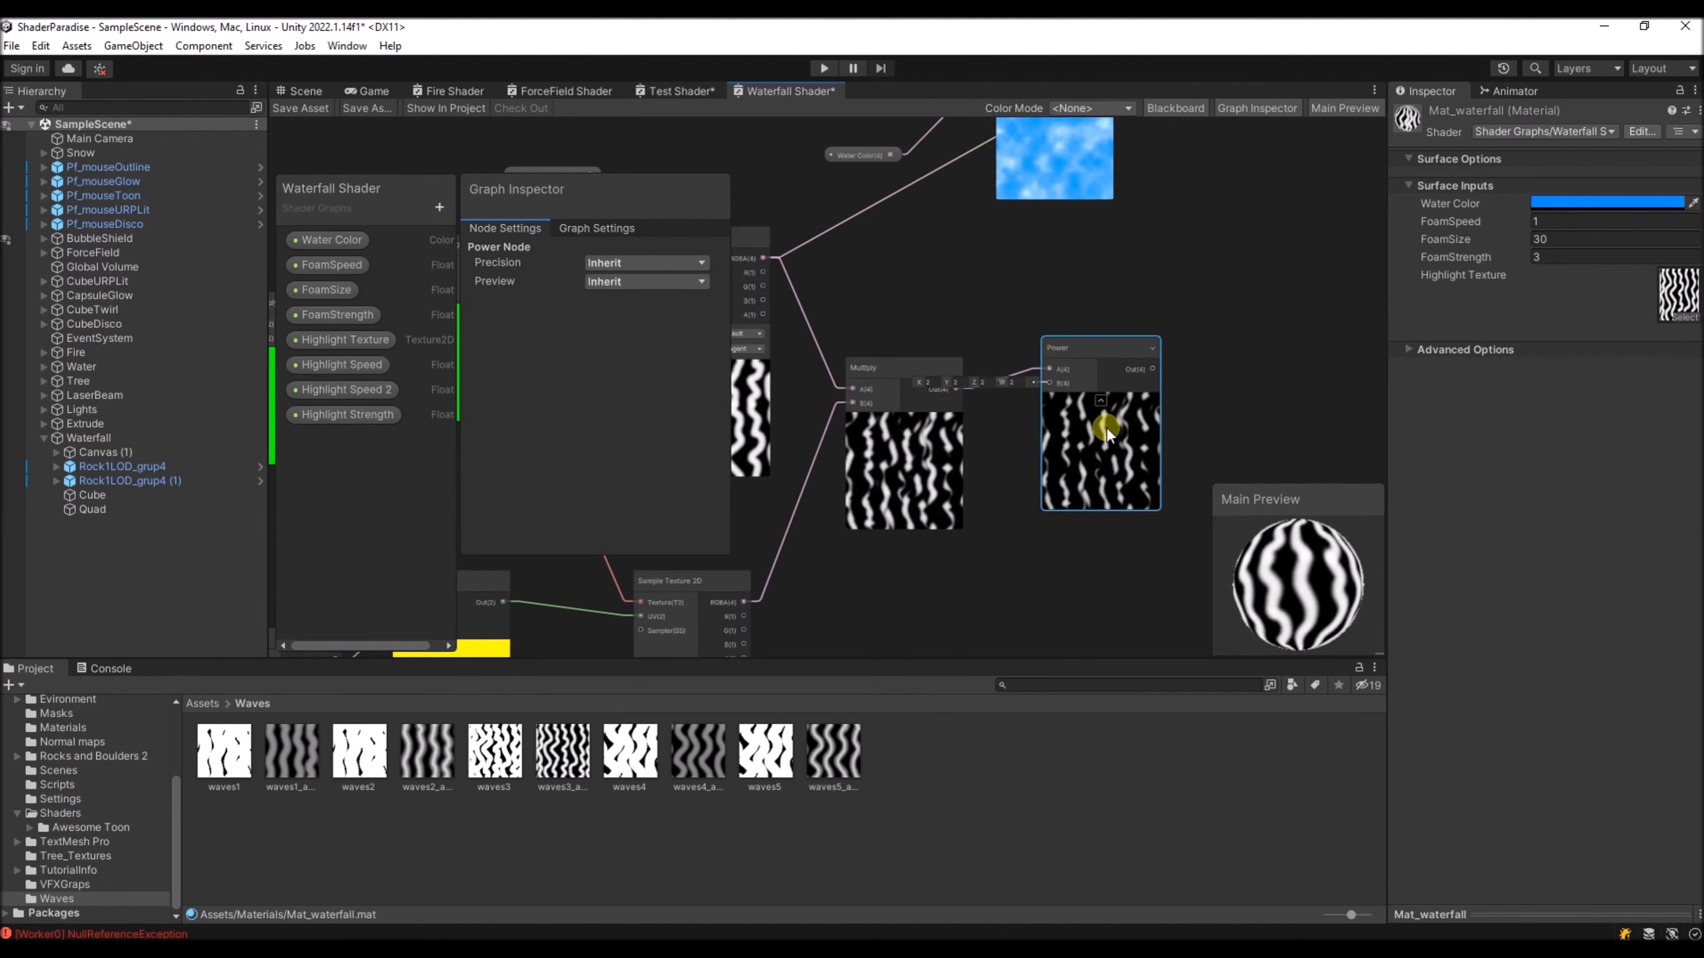
middle_drag(1010, 447, 985, 445)
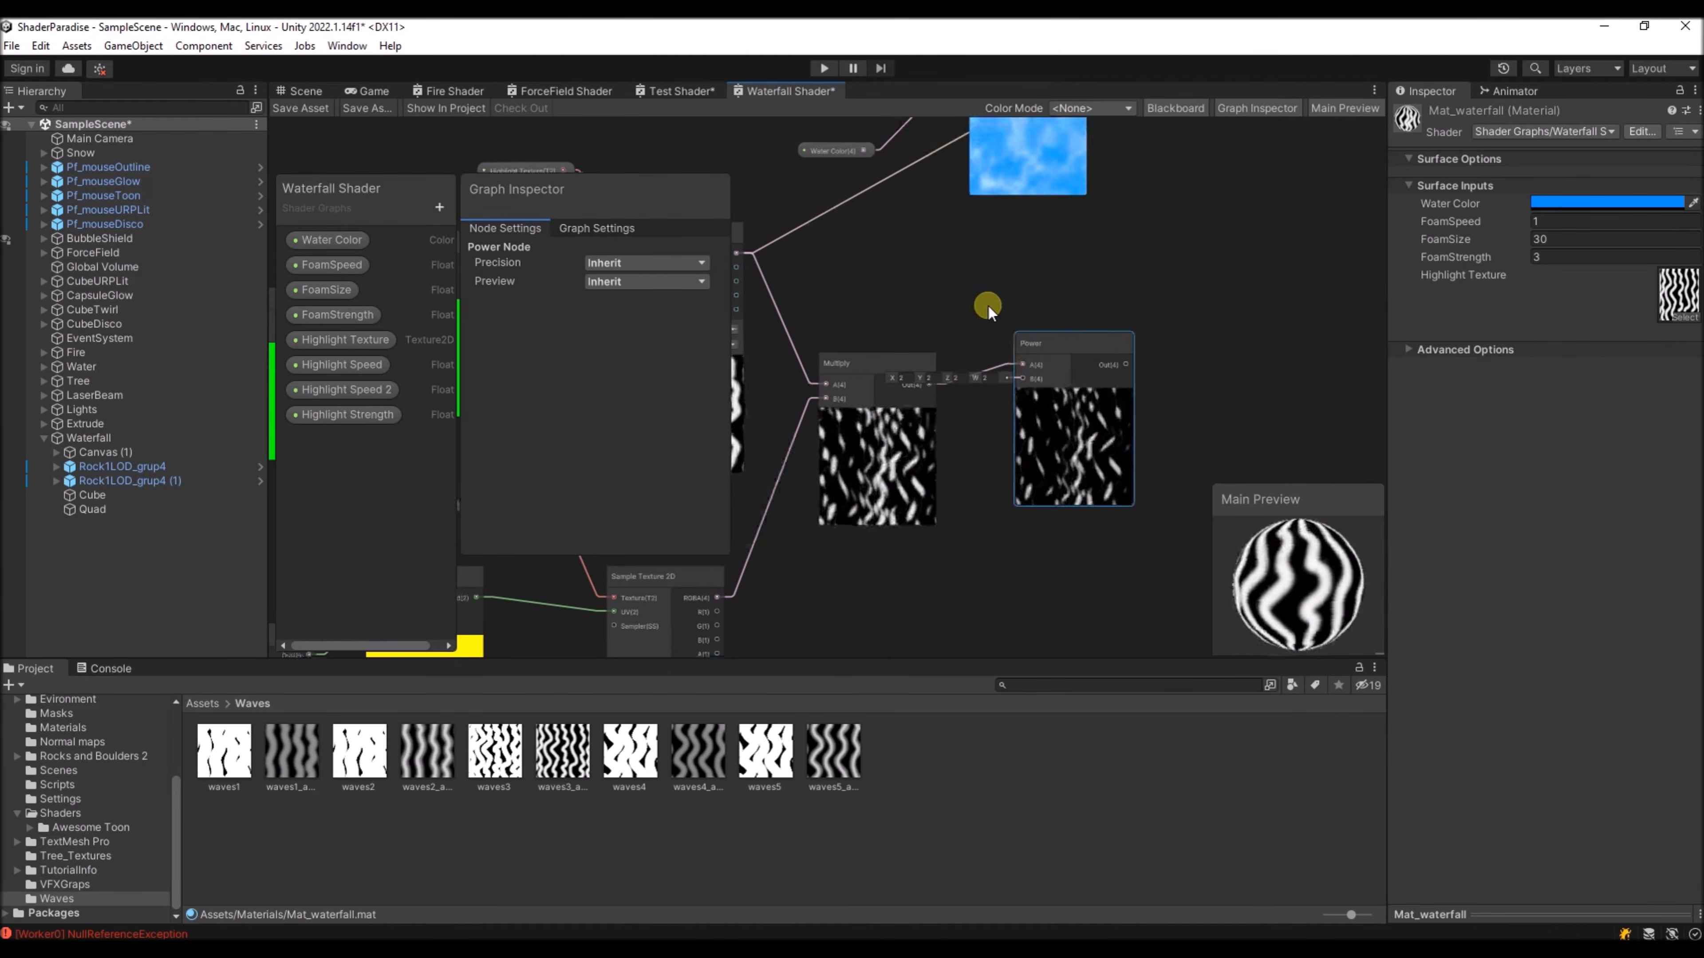
middle_drag(987, 305, 977, 297)
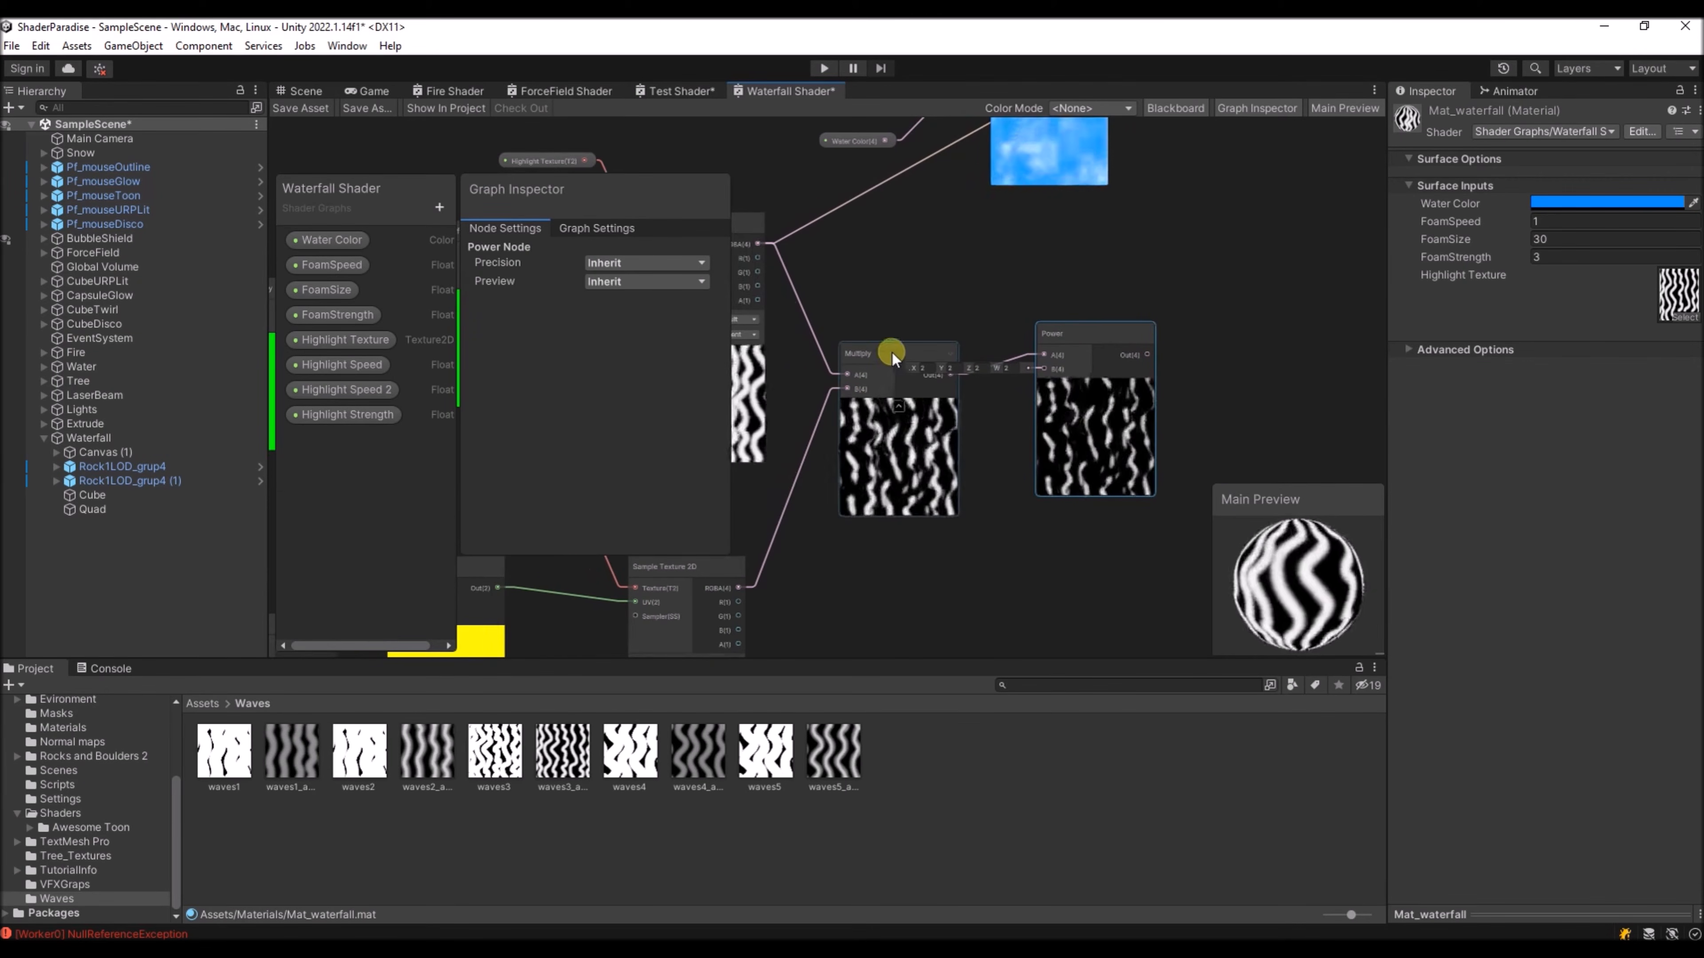
drag(892, 350, 882, 385)
click(374, 415)
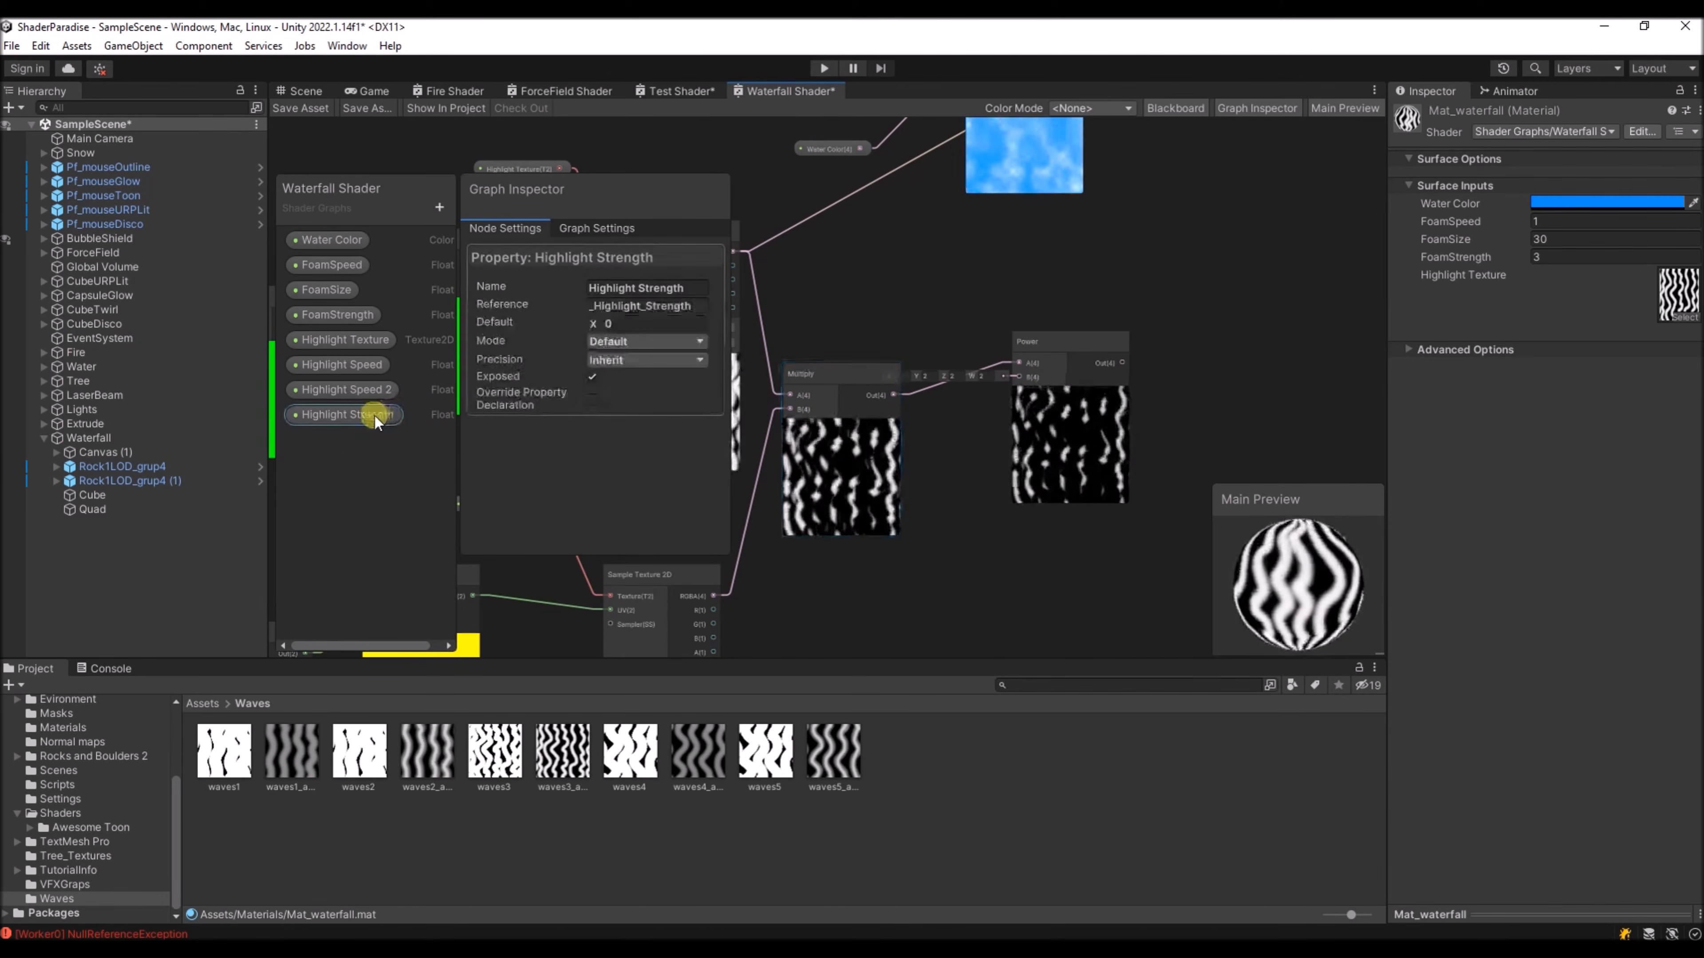
drag(929, 456, 958, 570)
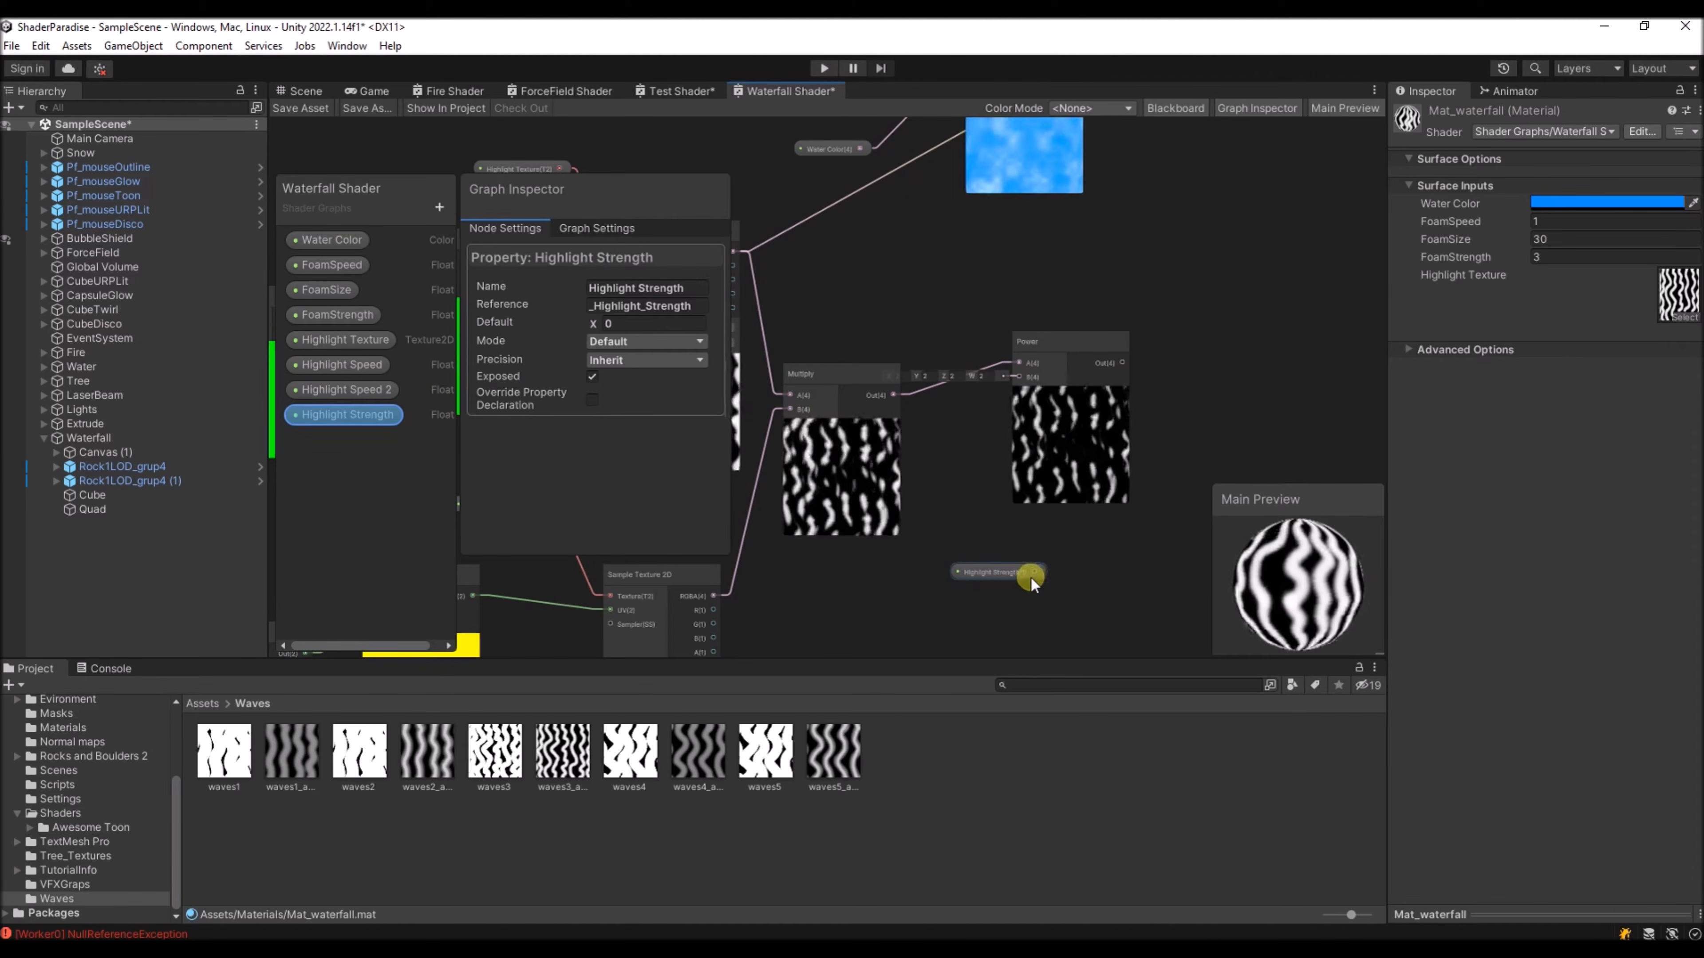
- Create a Clamp node with the Power node's output in its In input and place it beside the Power node
drag(1121, 365, 1261, 390)
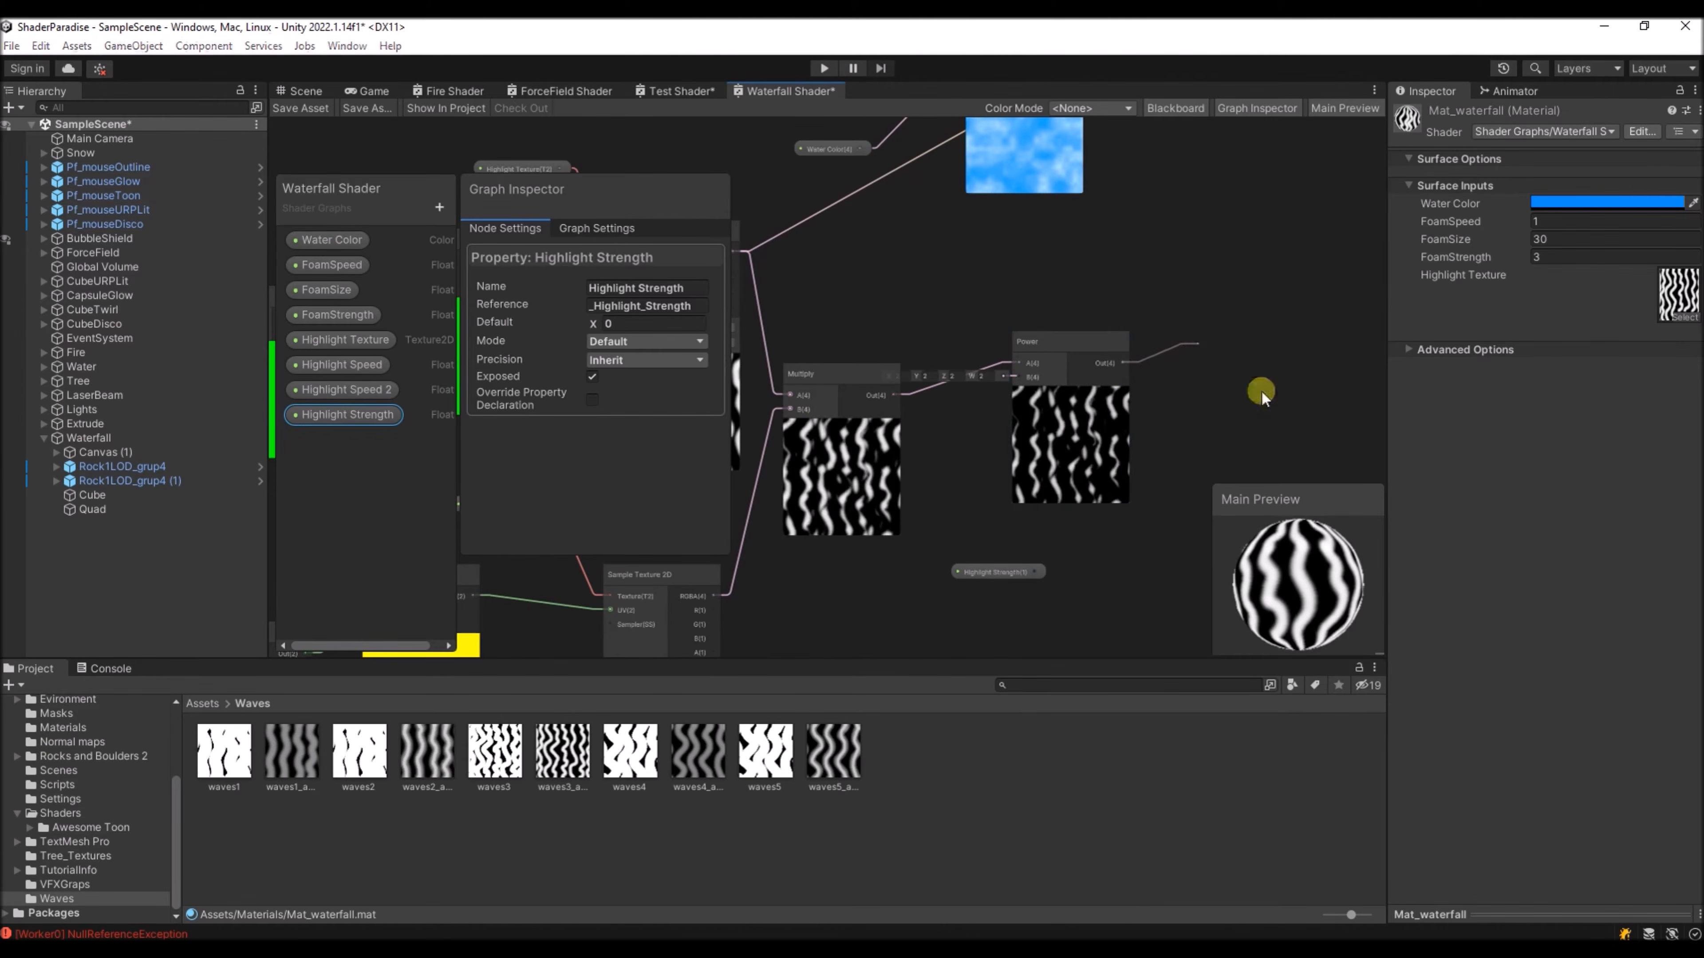
text(clamp)
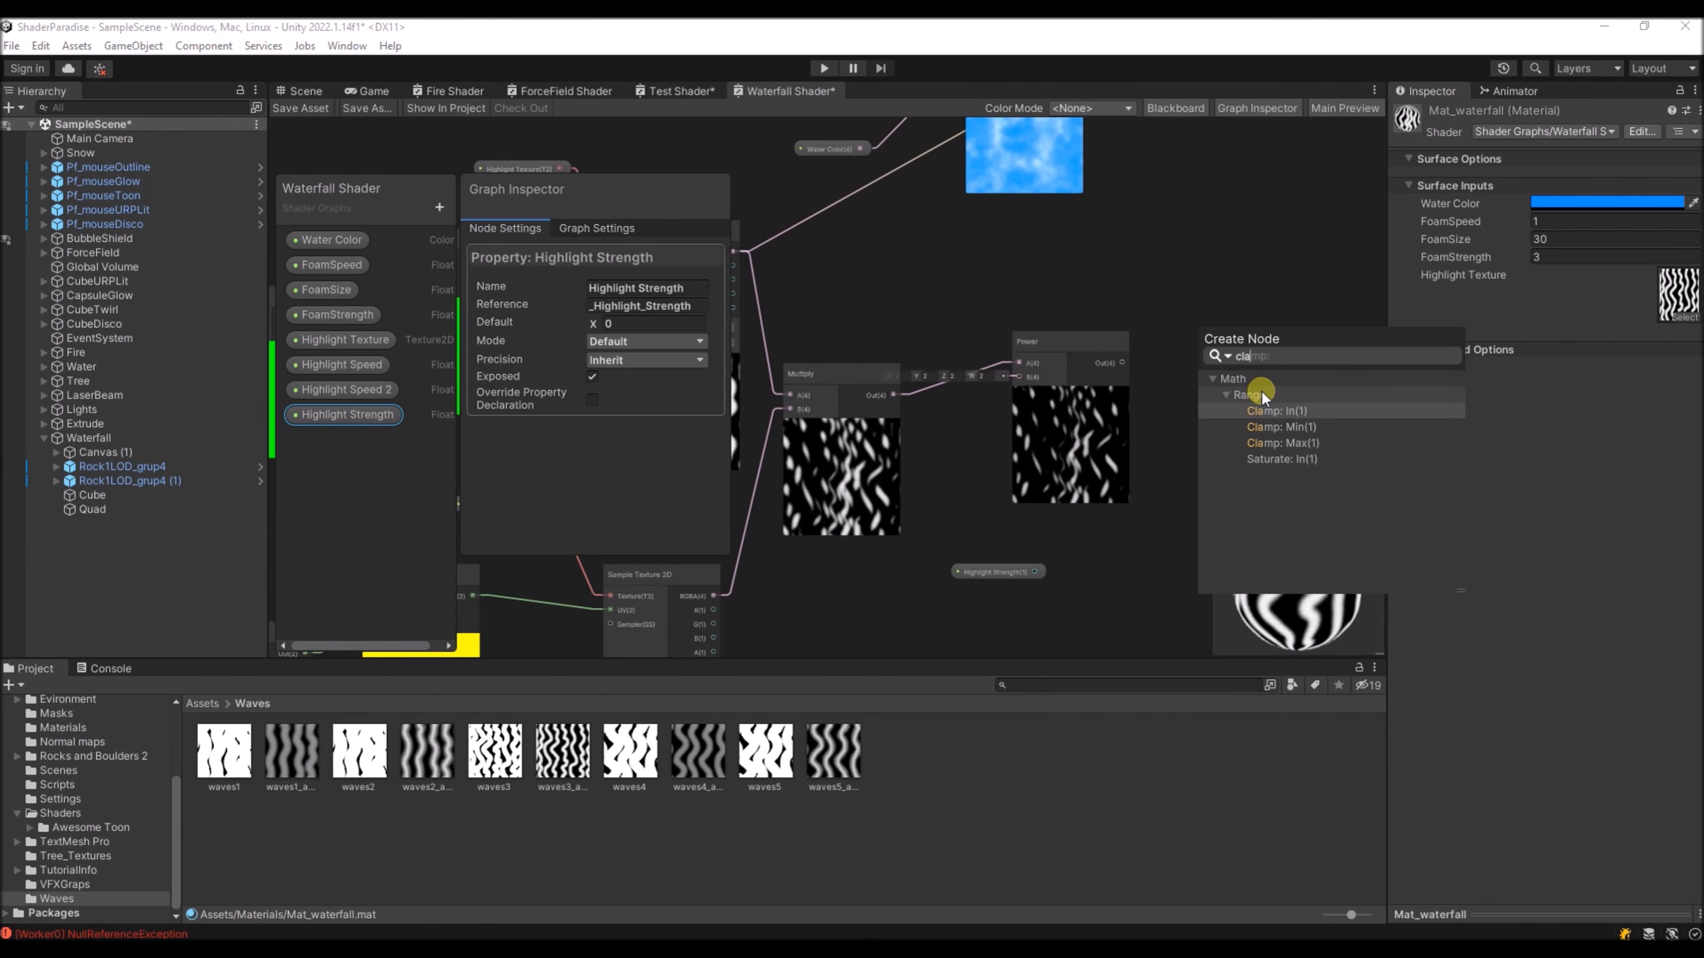
key(Return)
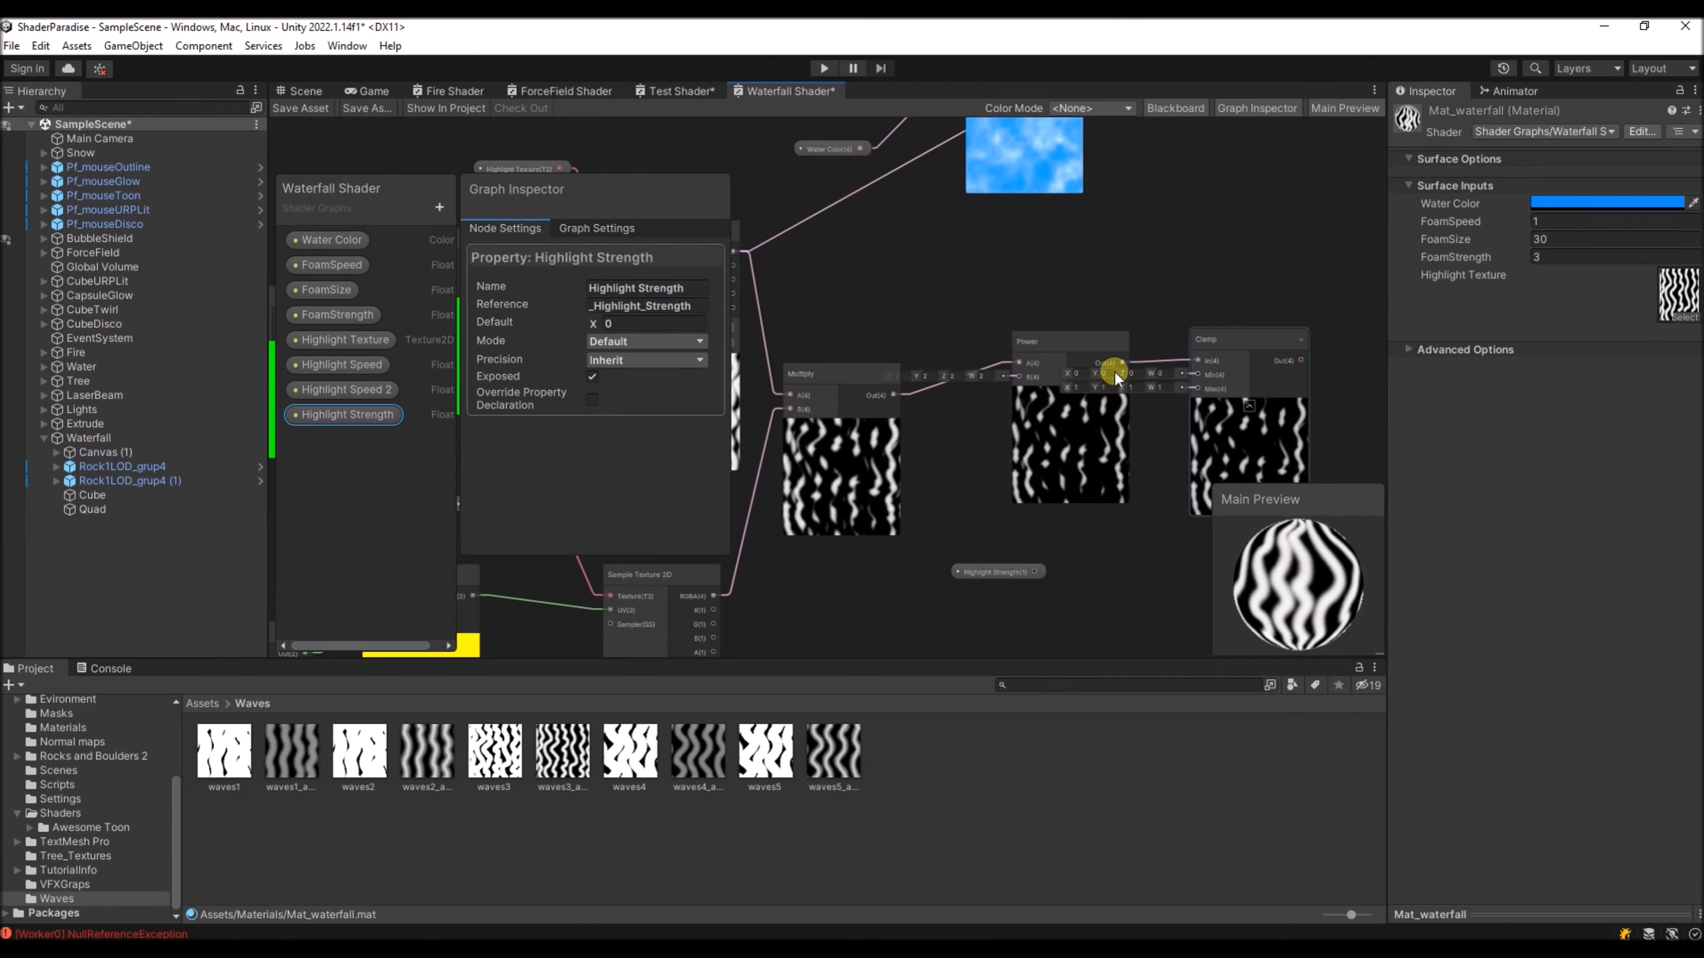
drag(1224, 337, 1239, 324)
middle_drag(1167, 458, 1215, 430)
- Connect the Highlight Strength node to the Power node's B input and arrange both nodes between Multiply and Clamp
drag(1034, 542, 1020, 445)
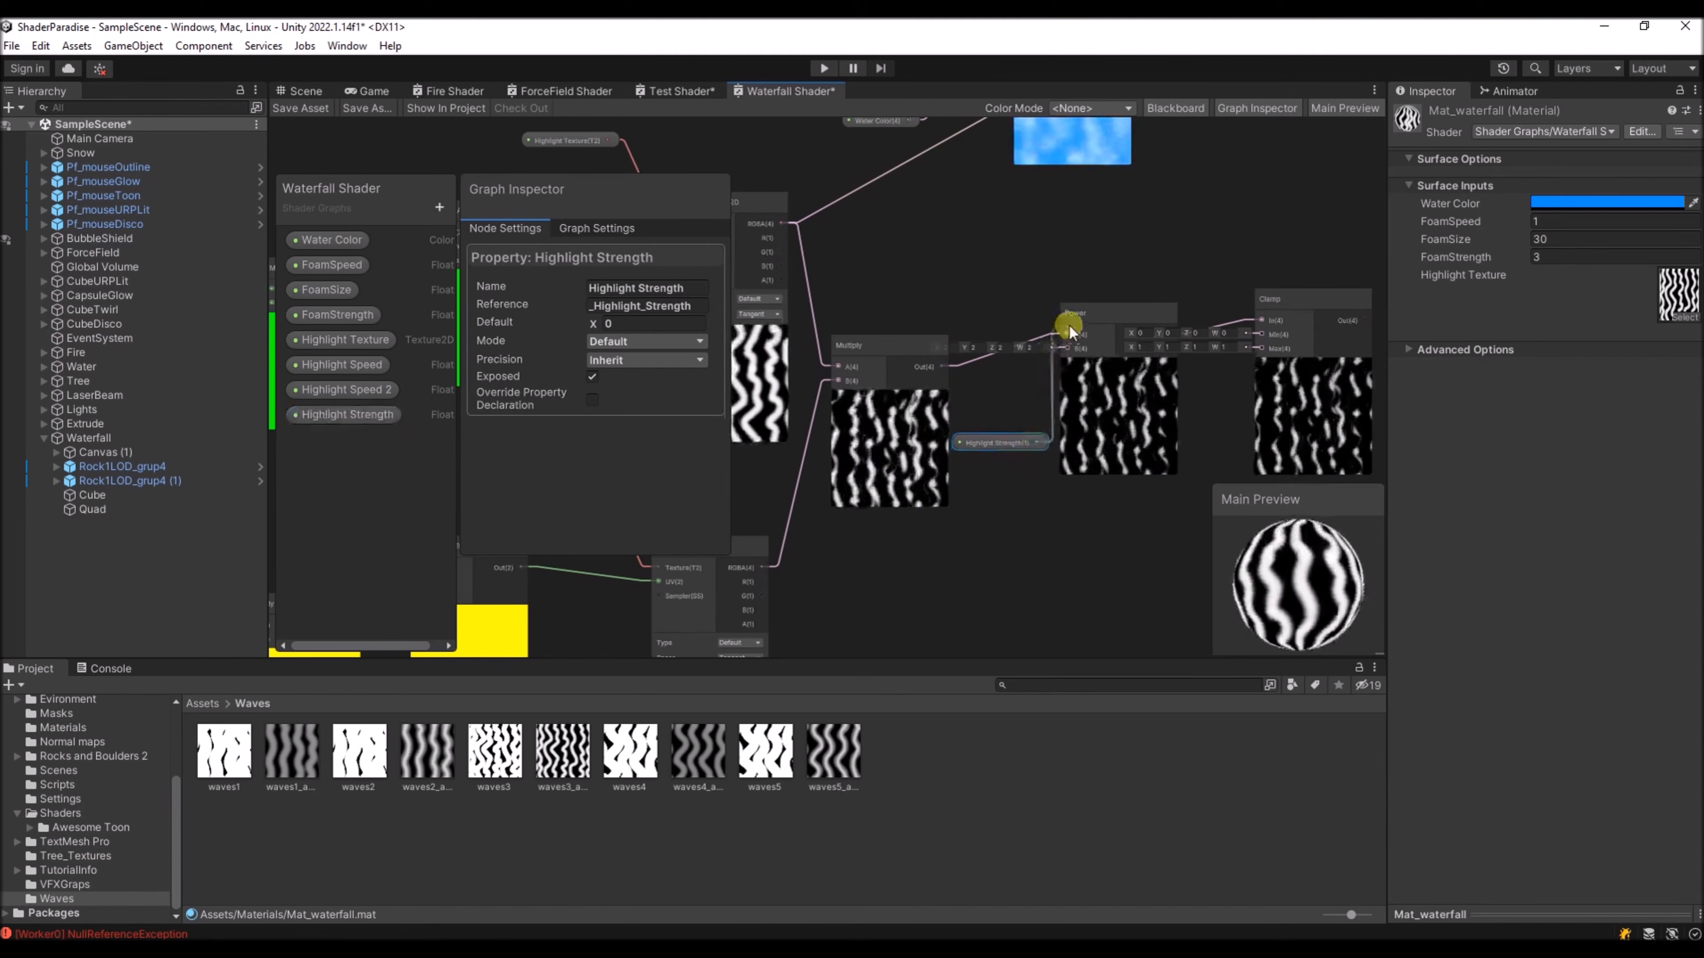
drag(1068, 348, 991, 442)
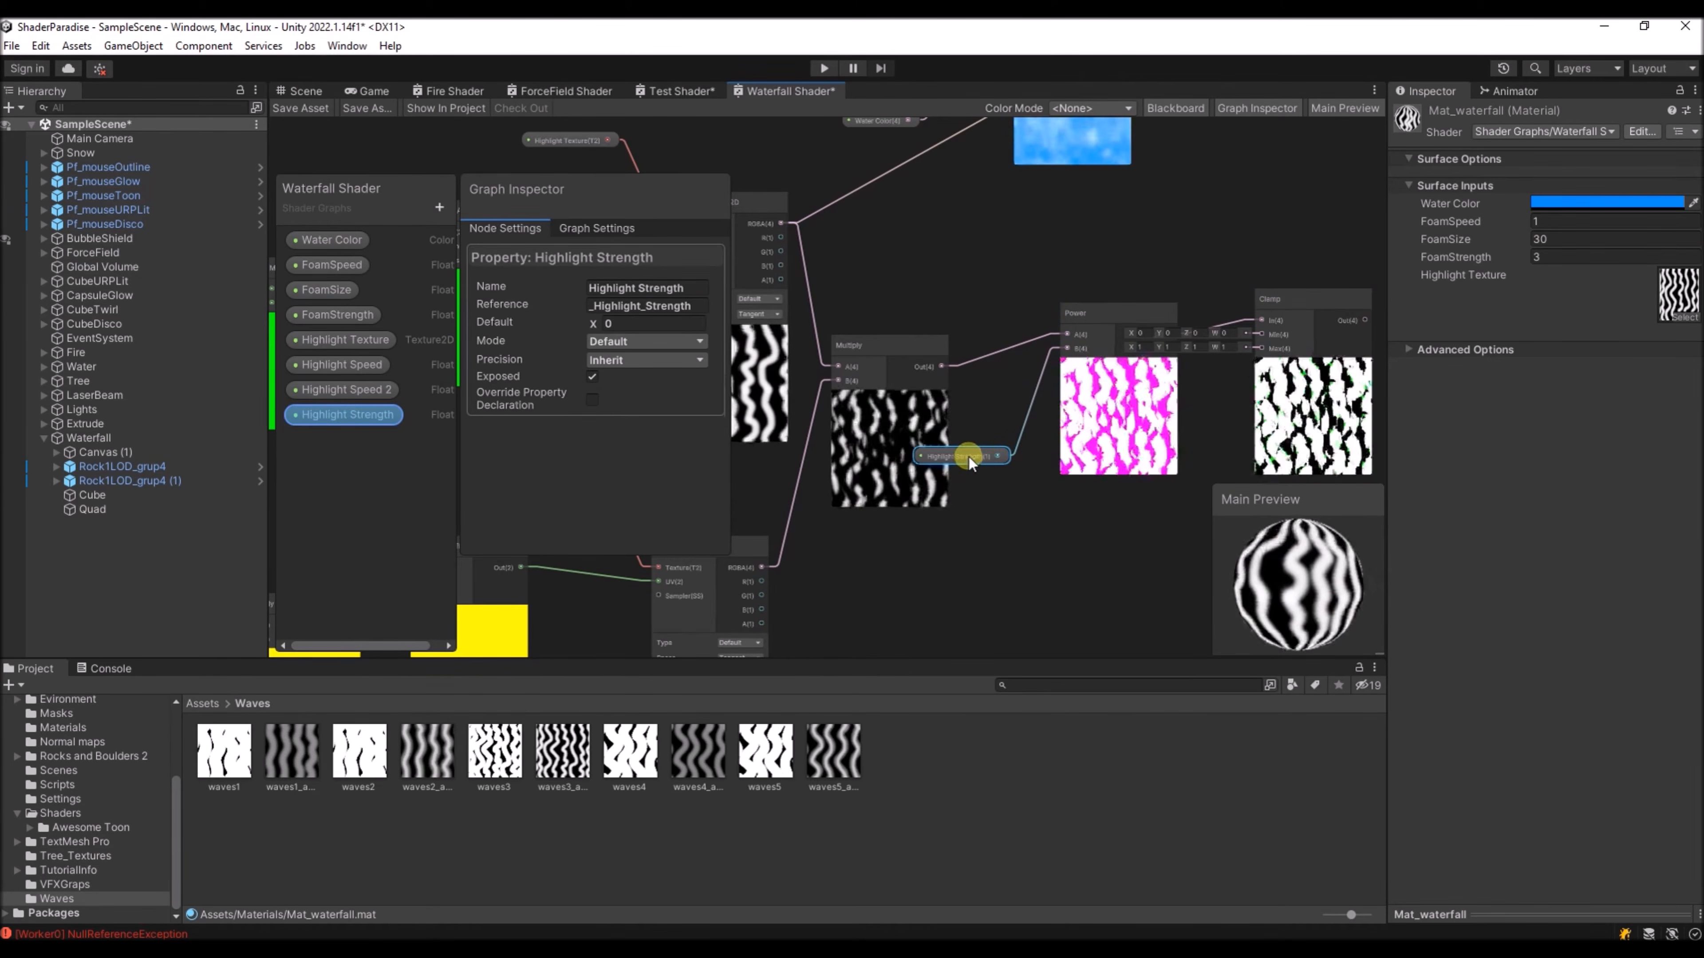
middle_drag(1189, 272, 1132, 284)
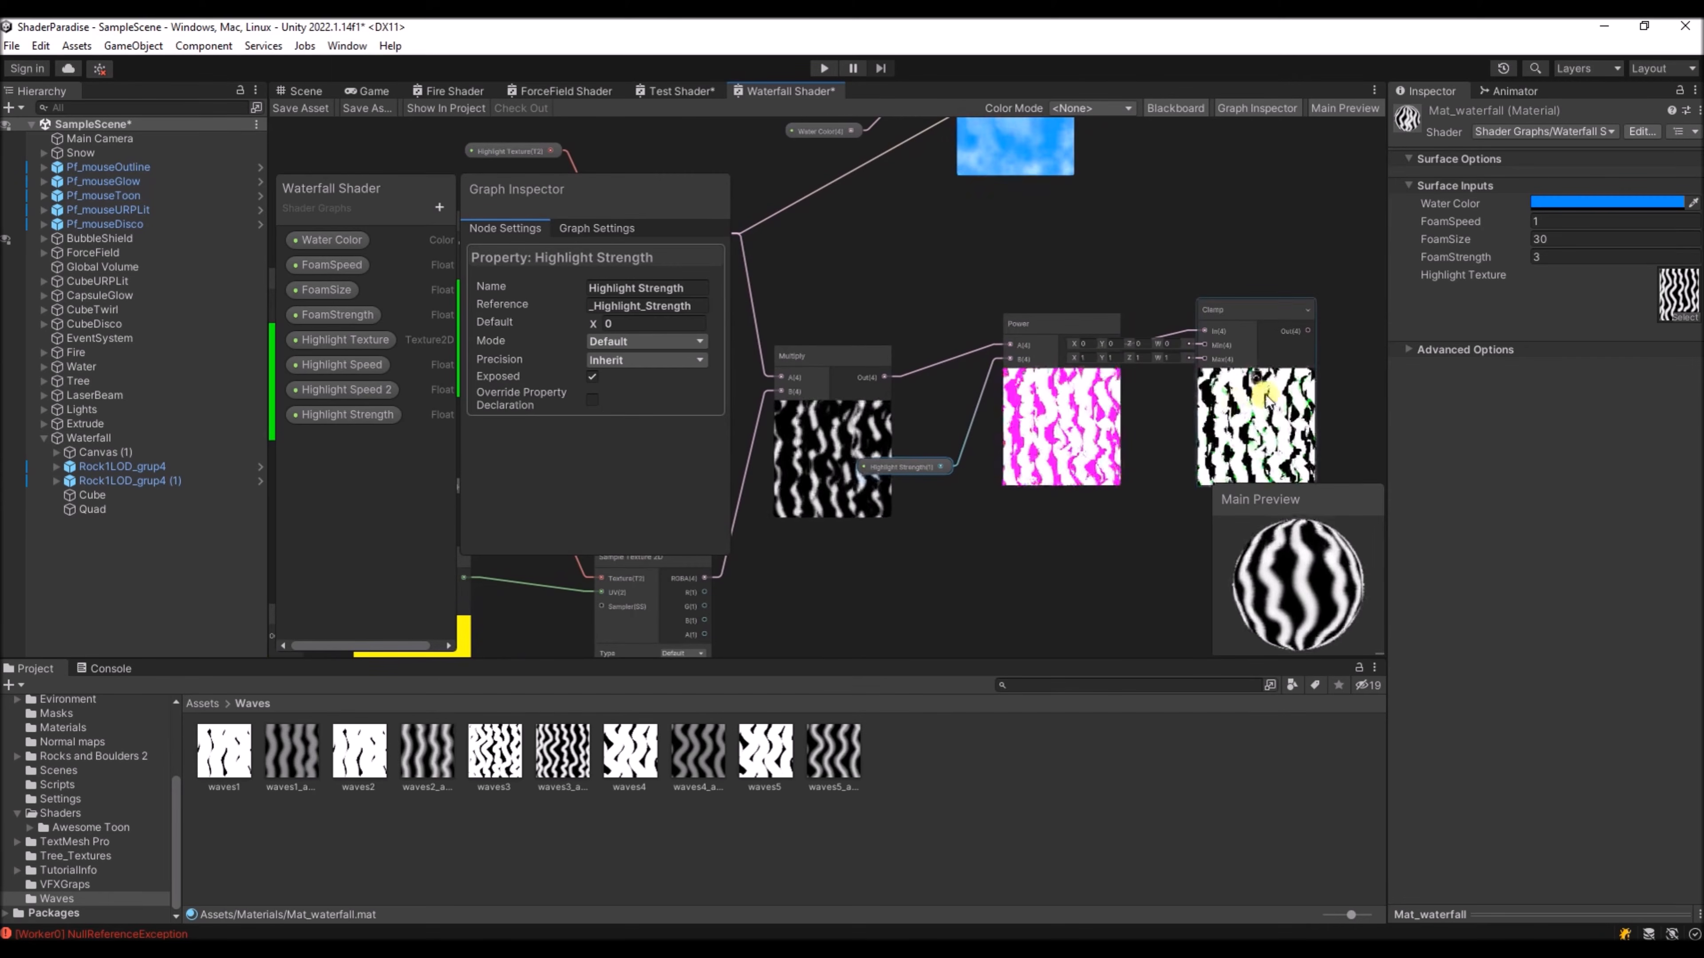
middle_drag(1044, 475, 1110, 453)
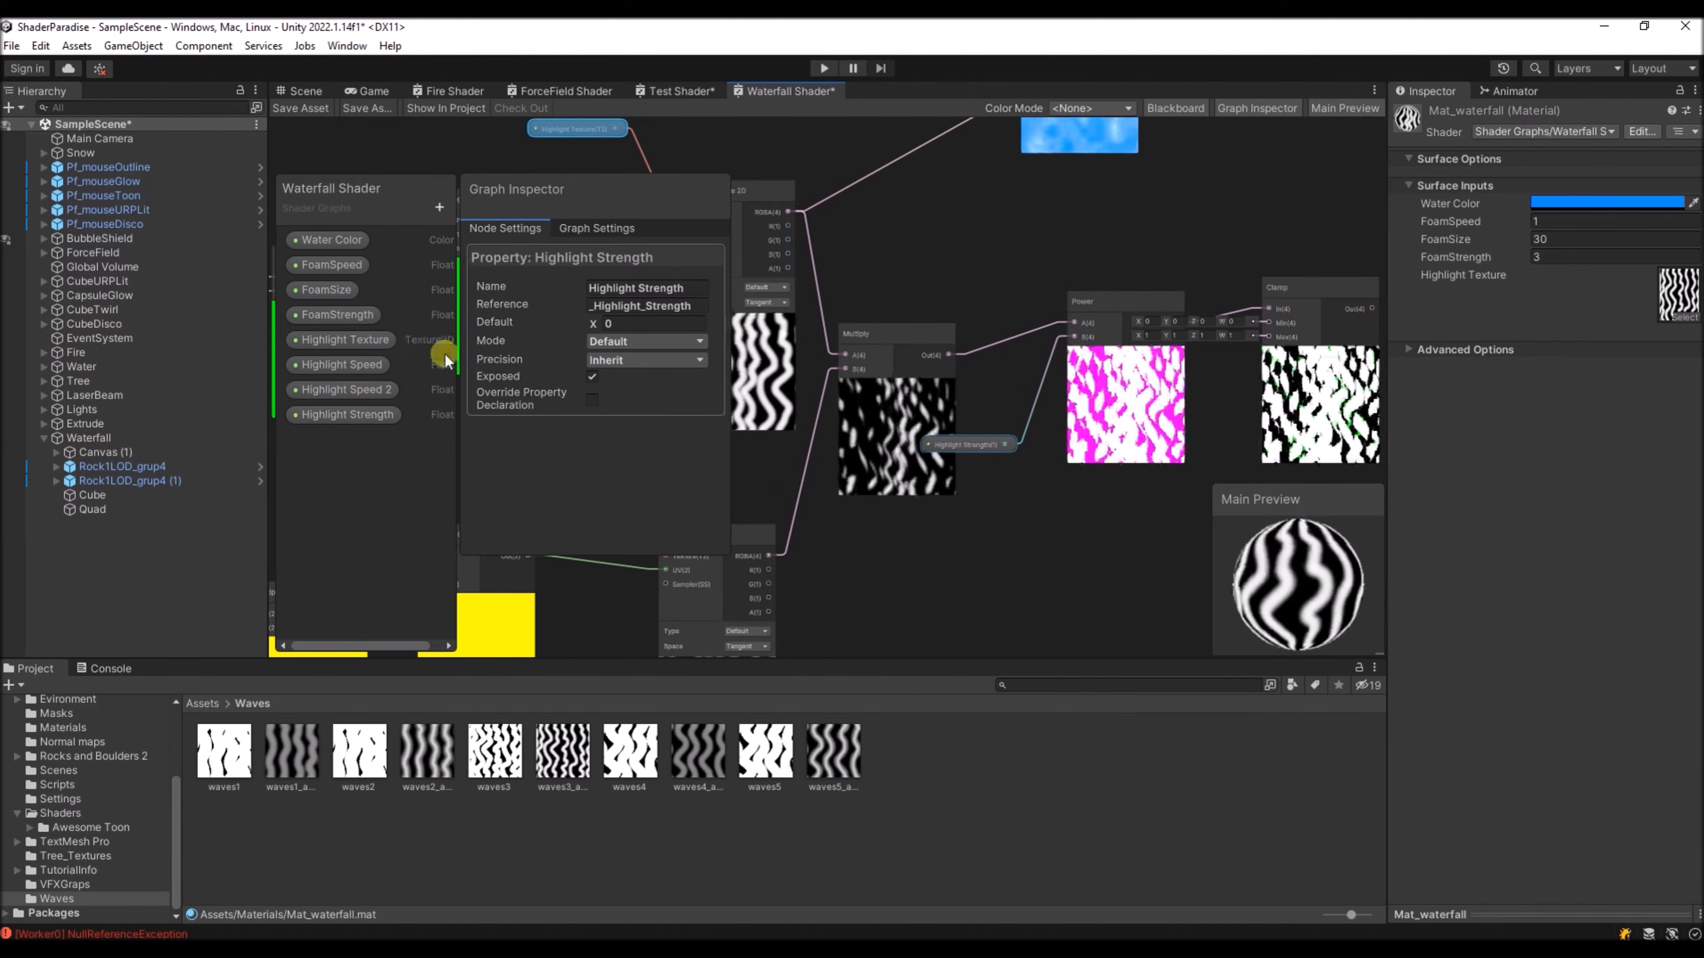
drag(958, 442, 995, 432)
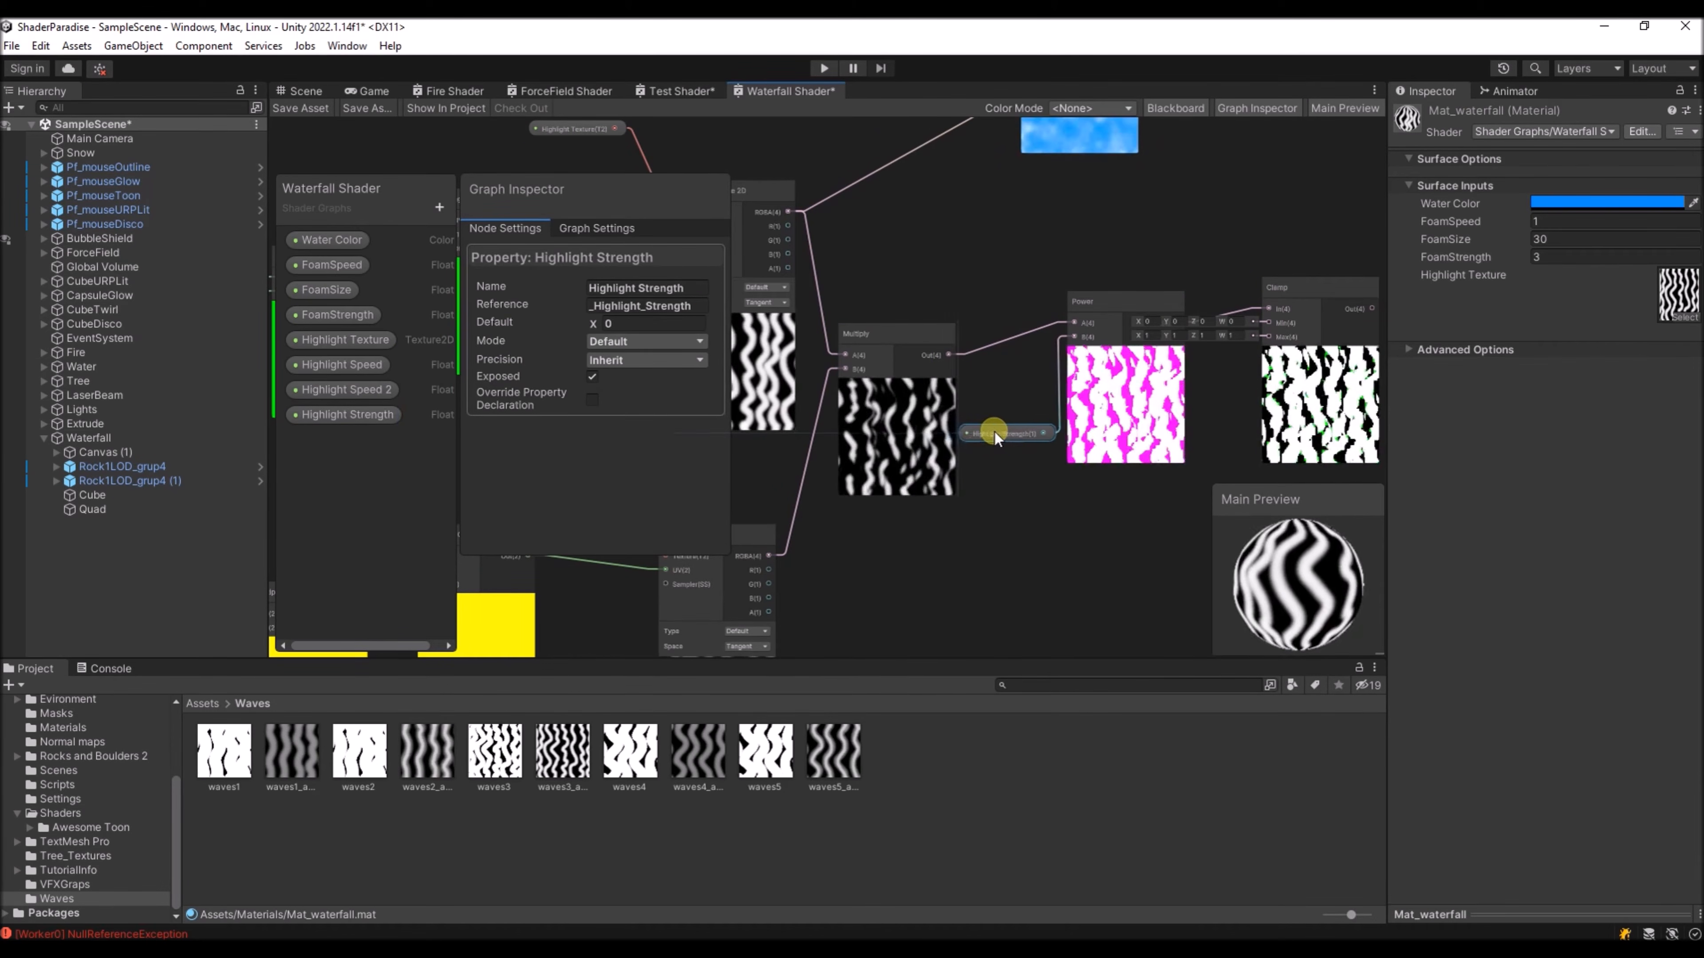
drag(1116, 297, 1134, 305)
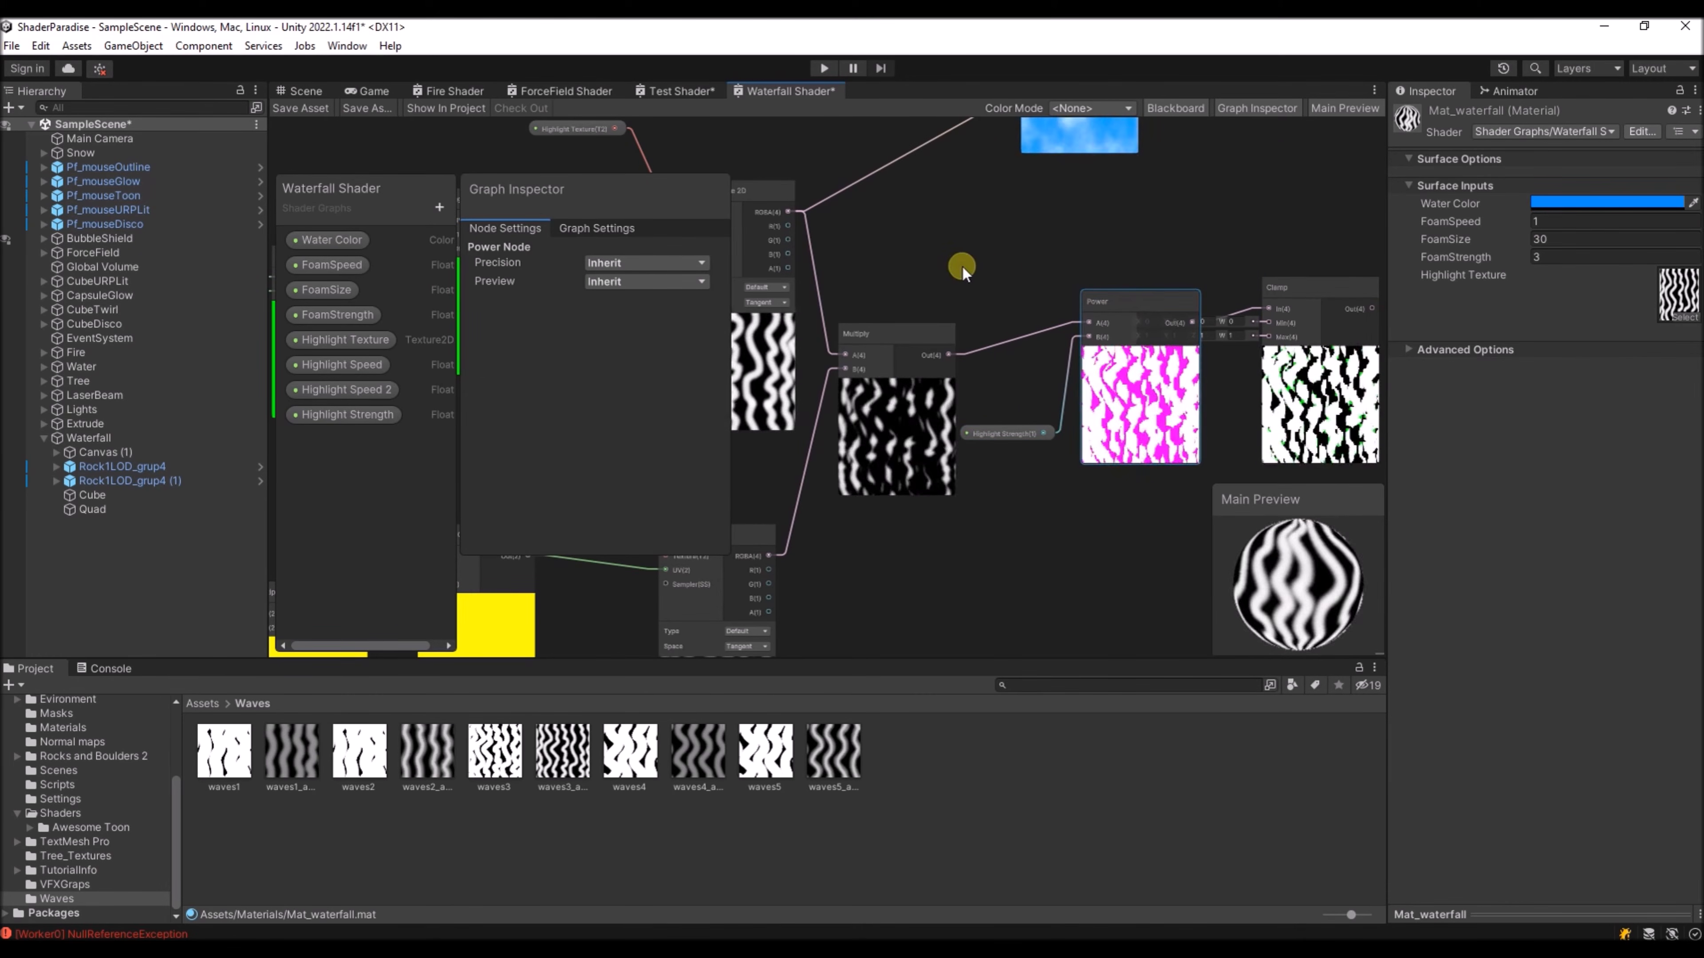
- Try a default value of 0.1 for the Highlight Strength property
click(900, 320)
click(895, 333)
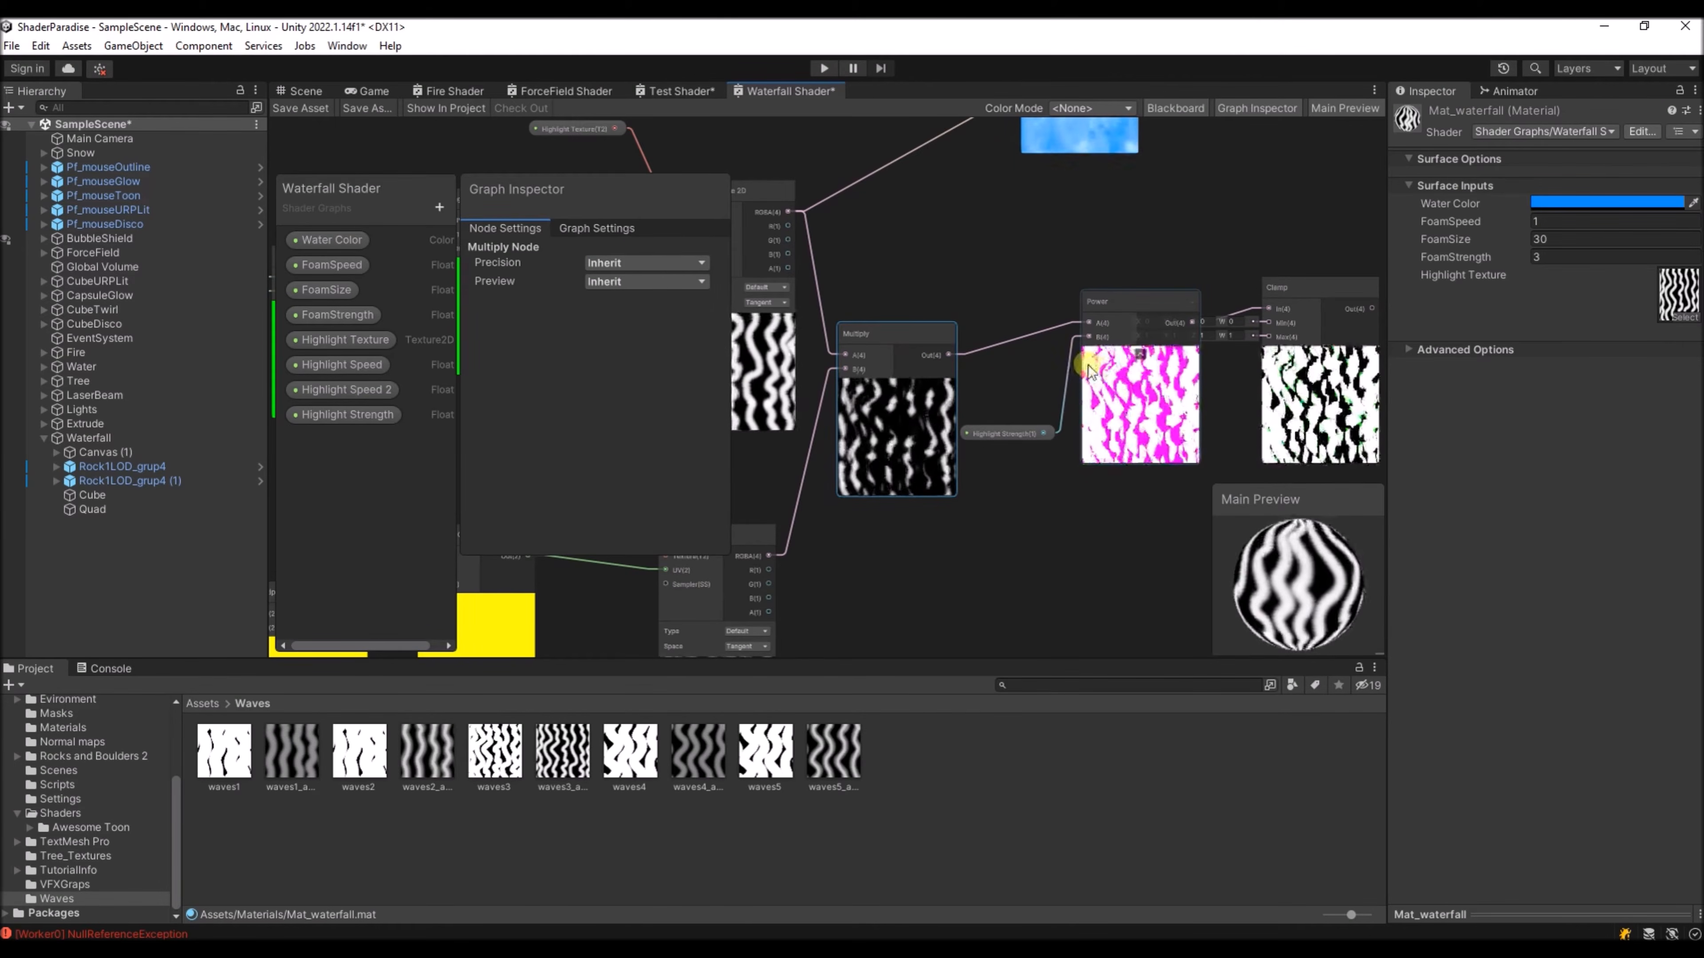
middle_drag(994, 476, 1019, 469)
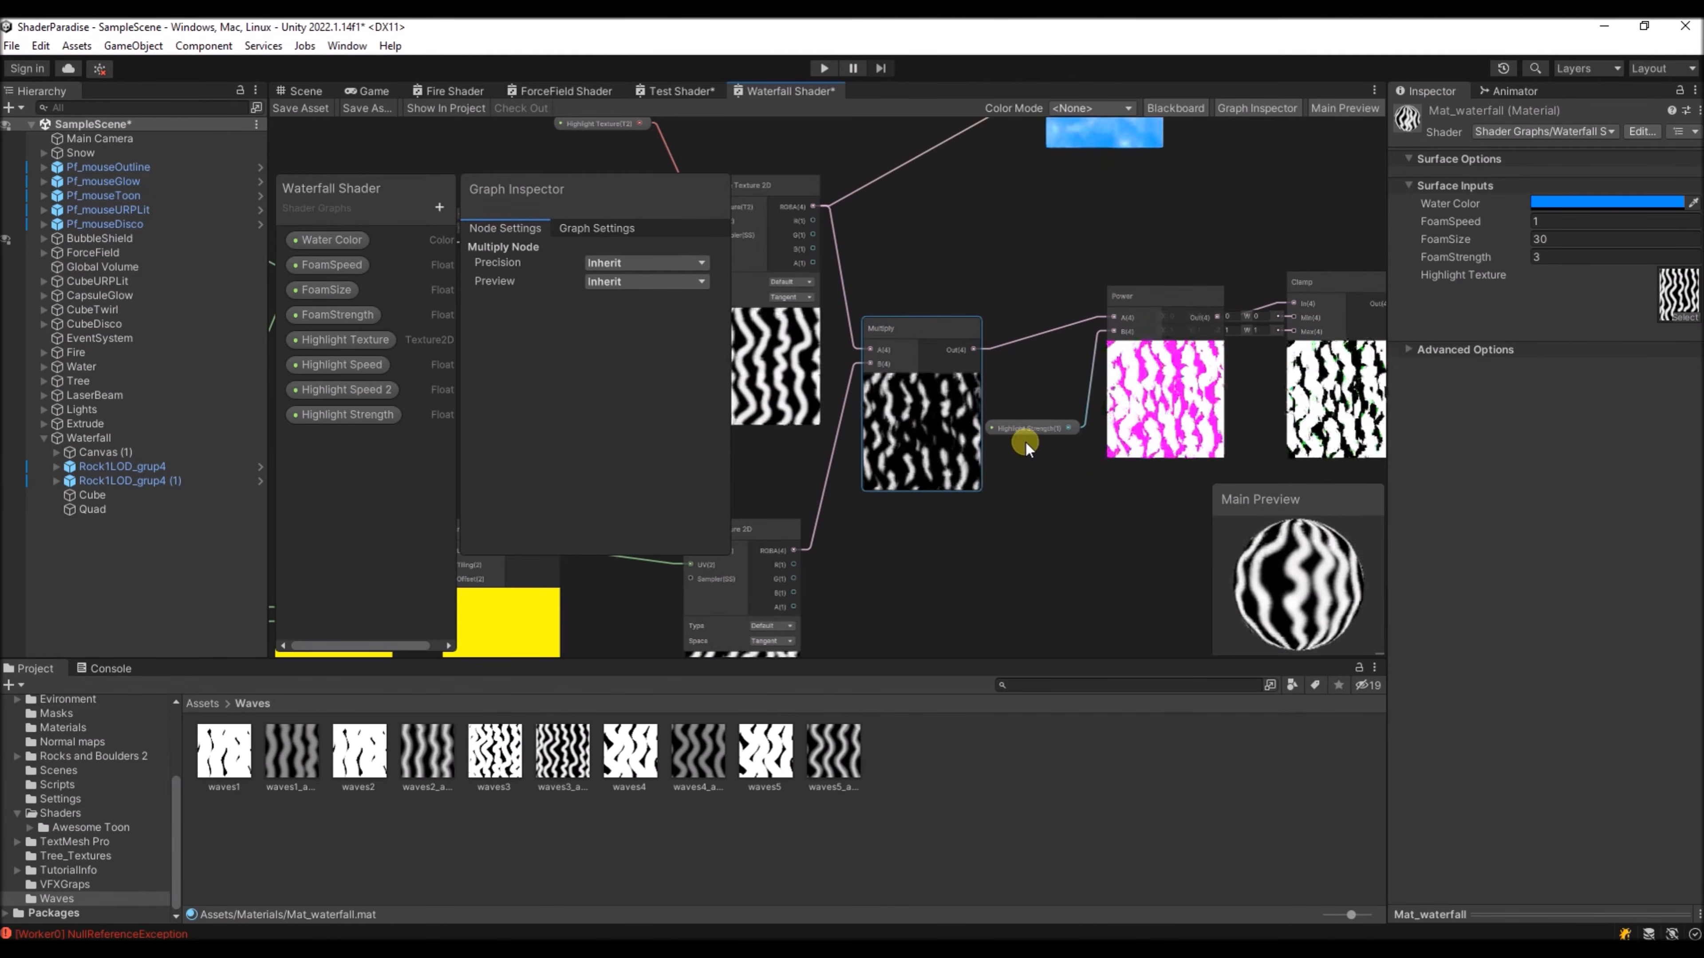
click(1026, 428)
click(619, 323)
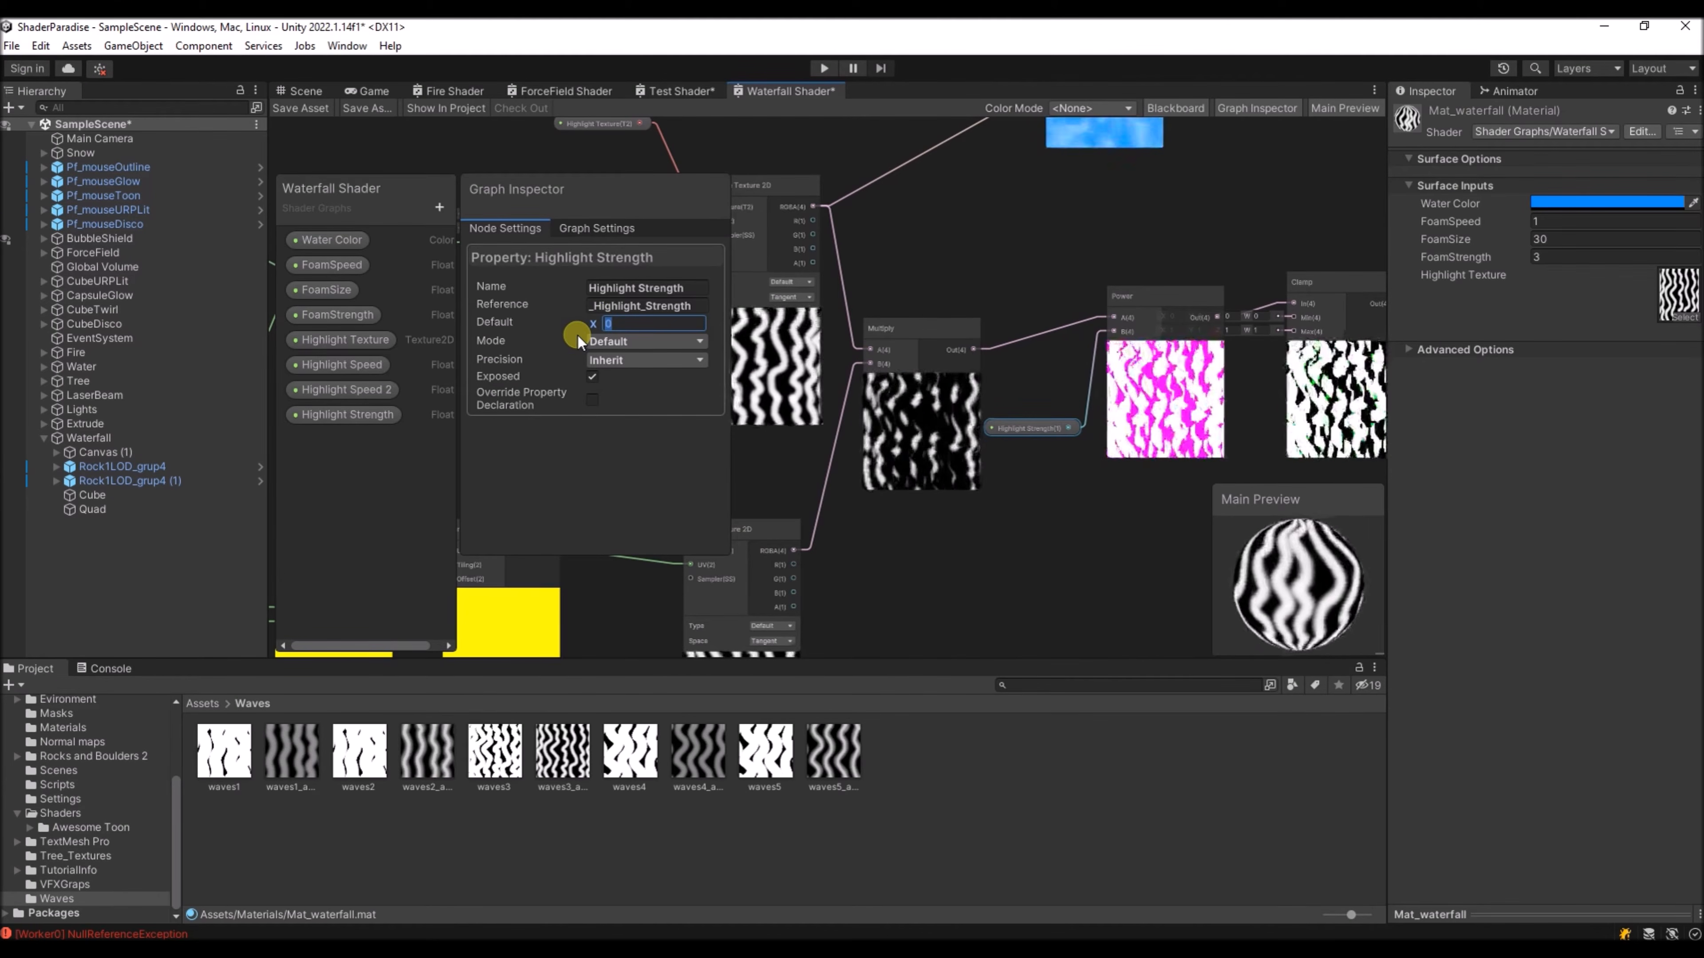
text(0.1)
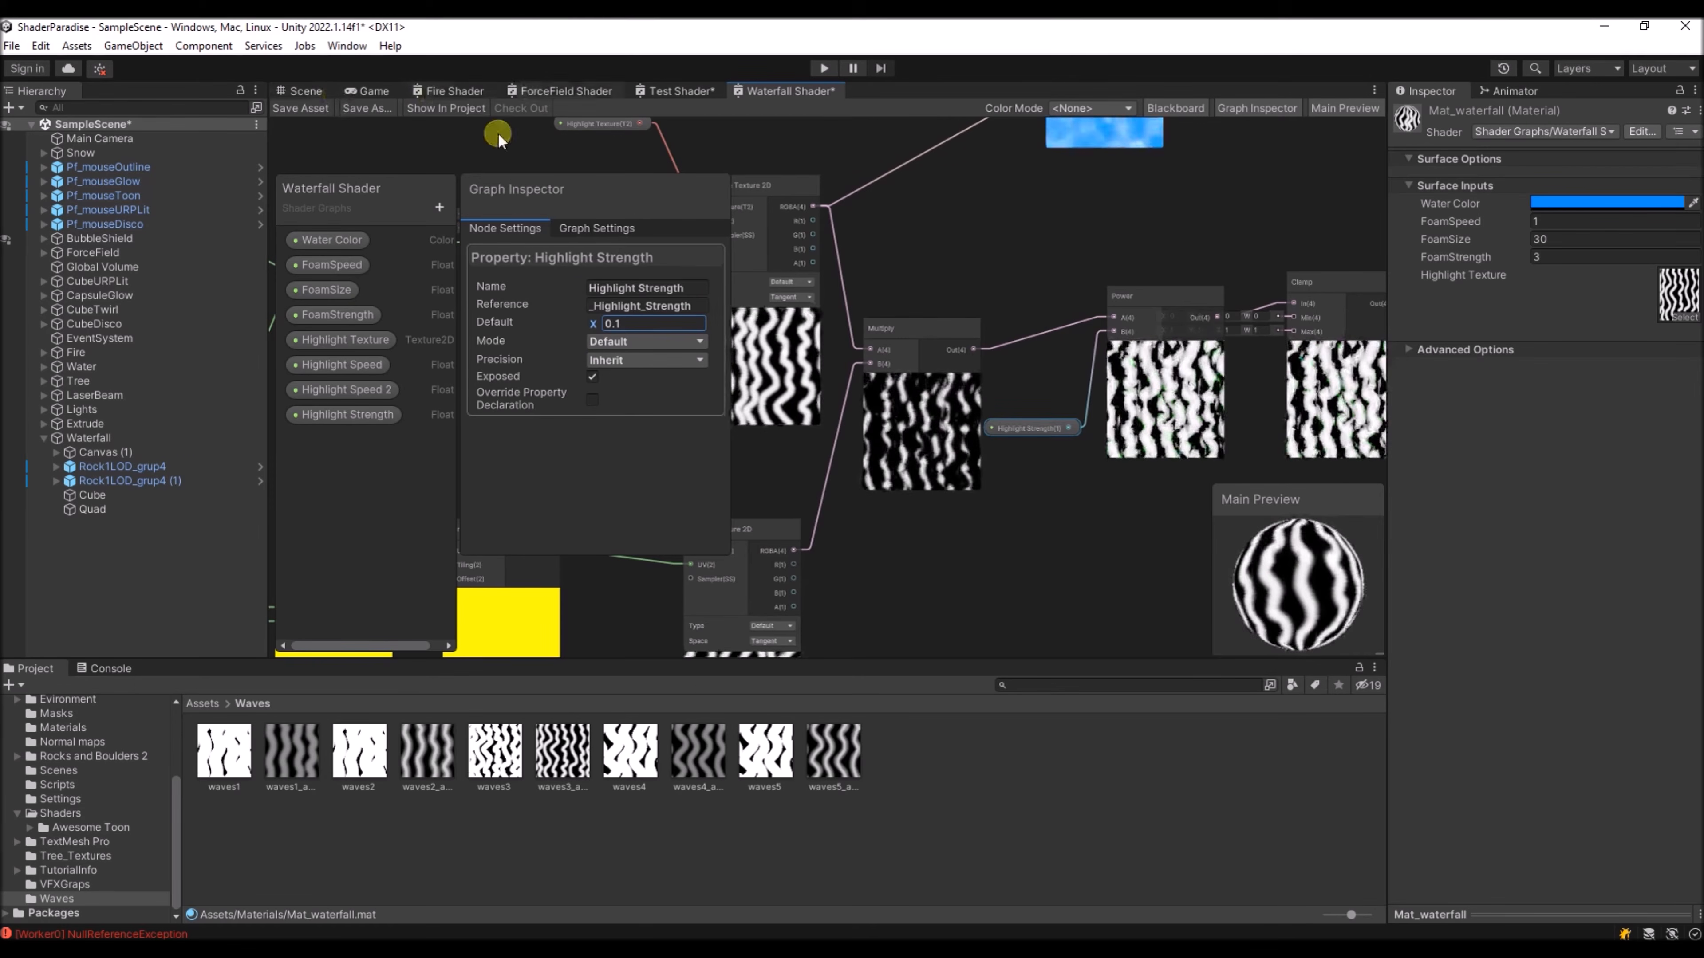
- Set the Highlight Strength property's default value to 1
middle_drag(1008, 486, 992, 491)
click(652, 323)
text(1)
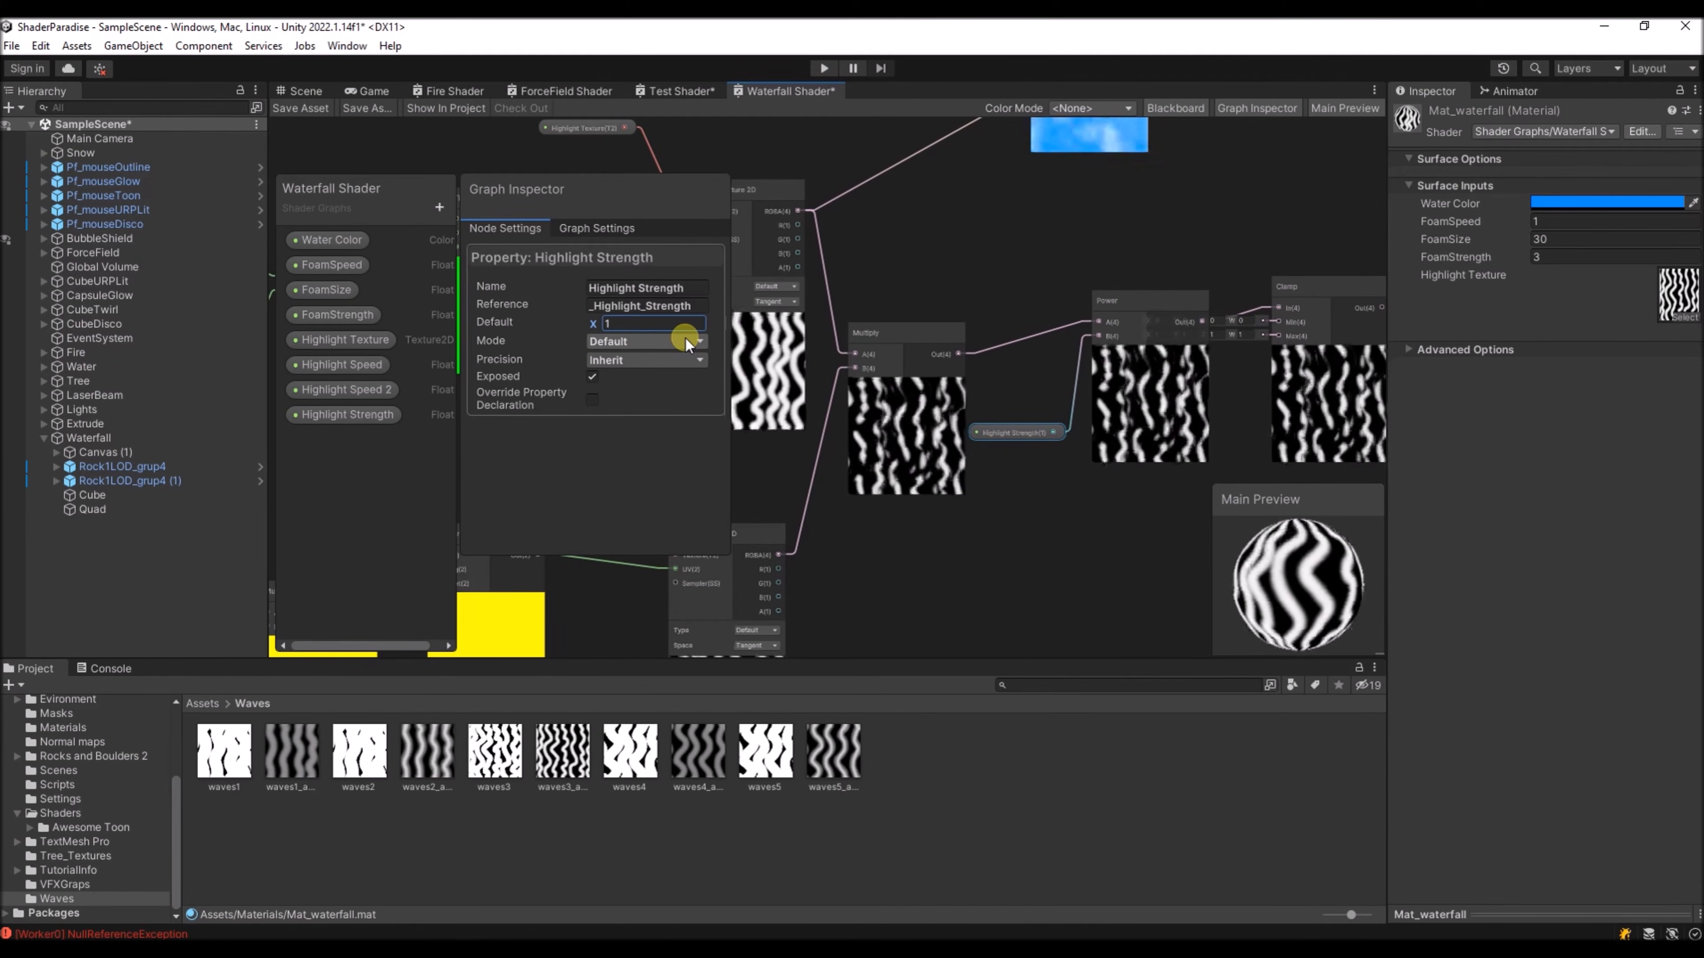
- Switch the Highlight Strength property to Slider mode with a maximum of 20
click(599, 341)
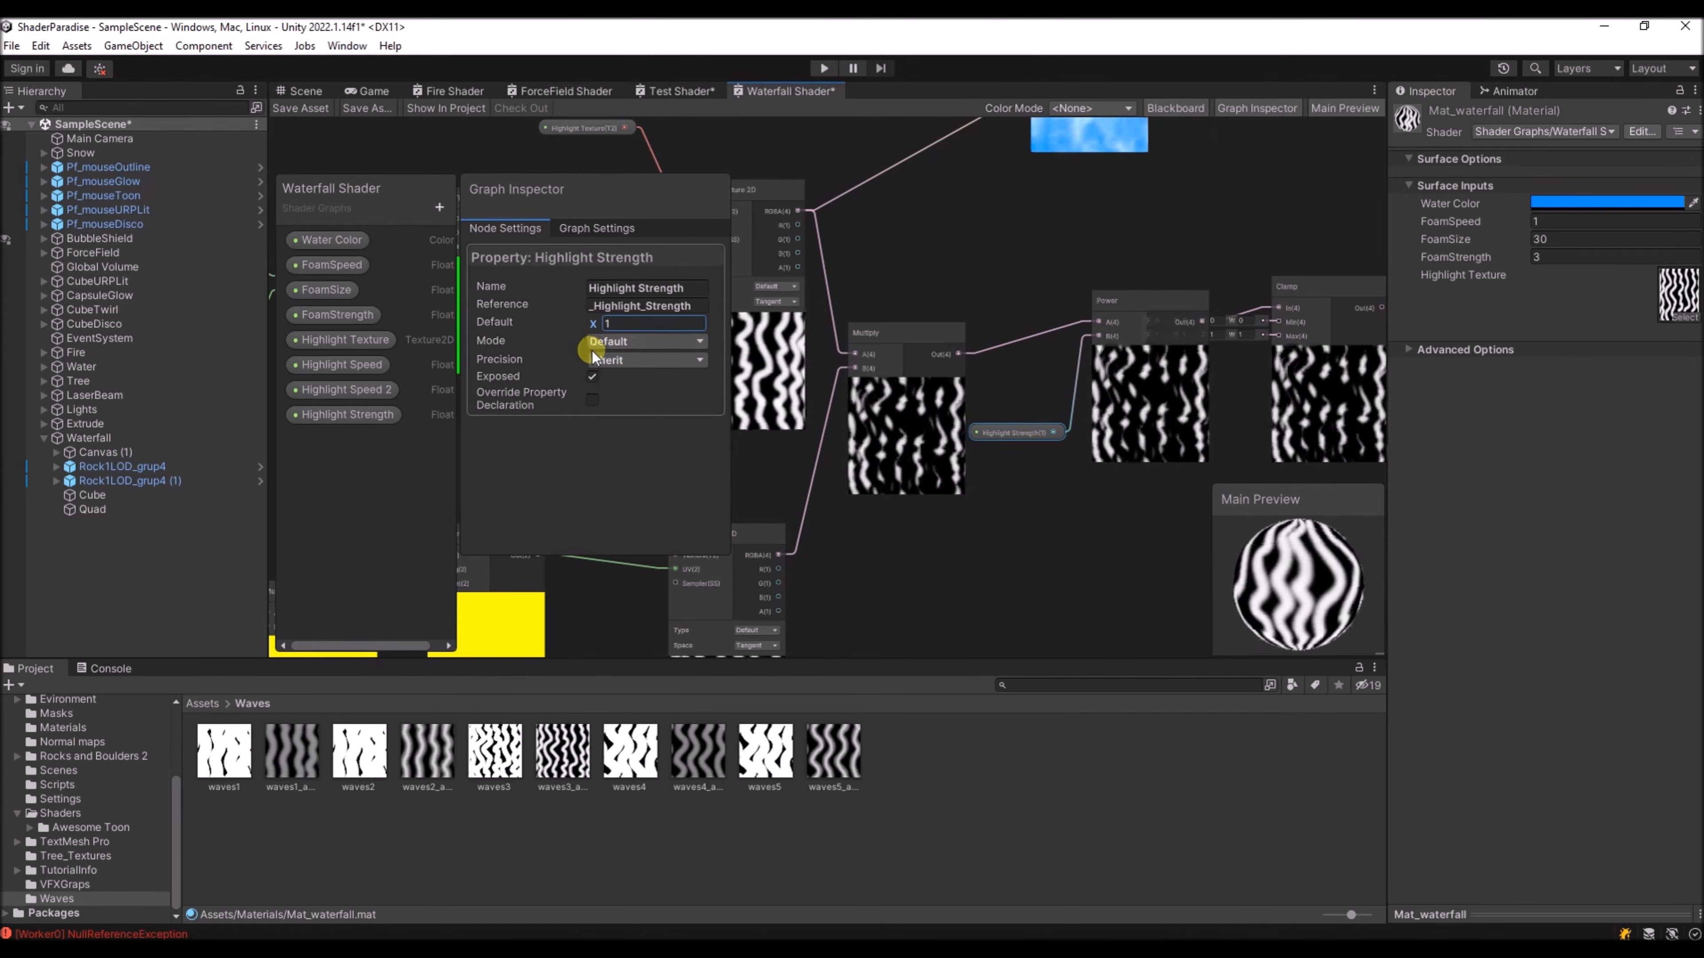
click(615, 382)
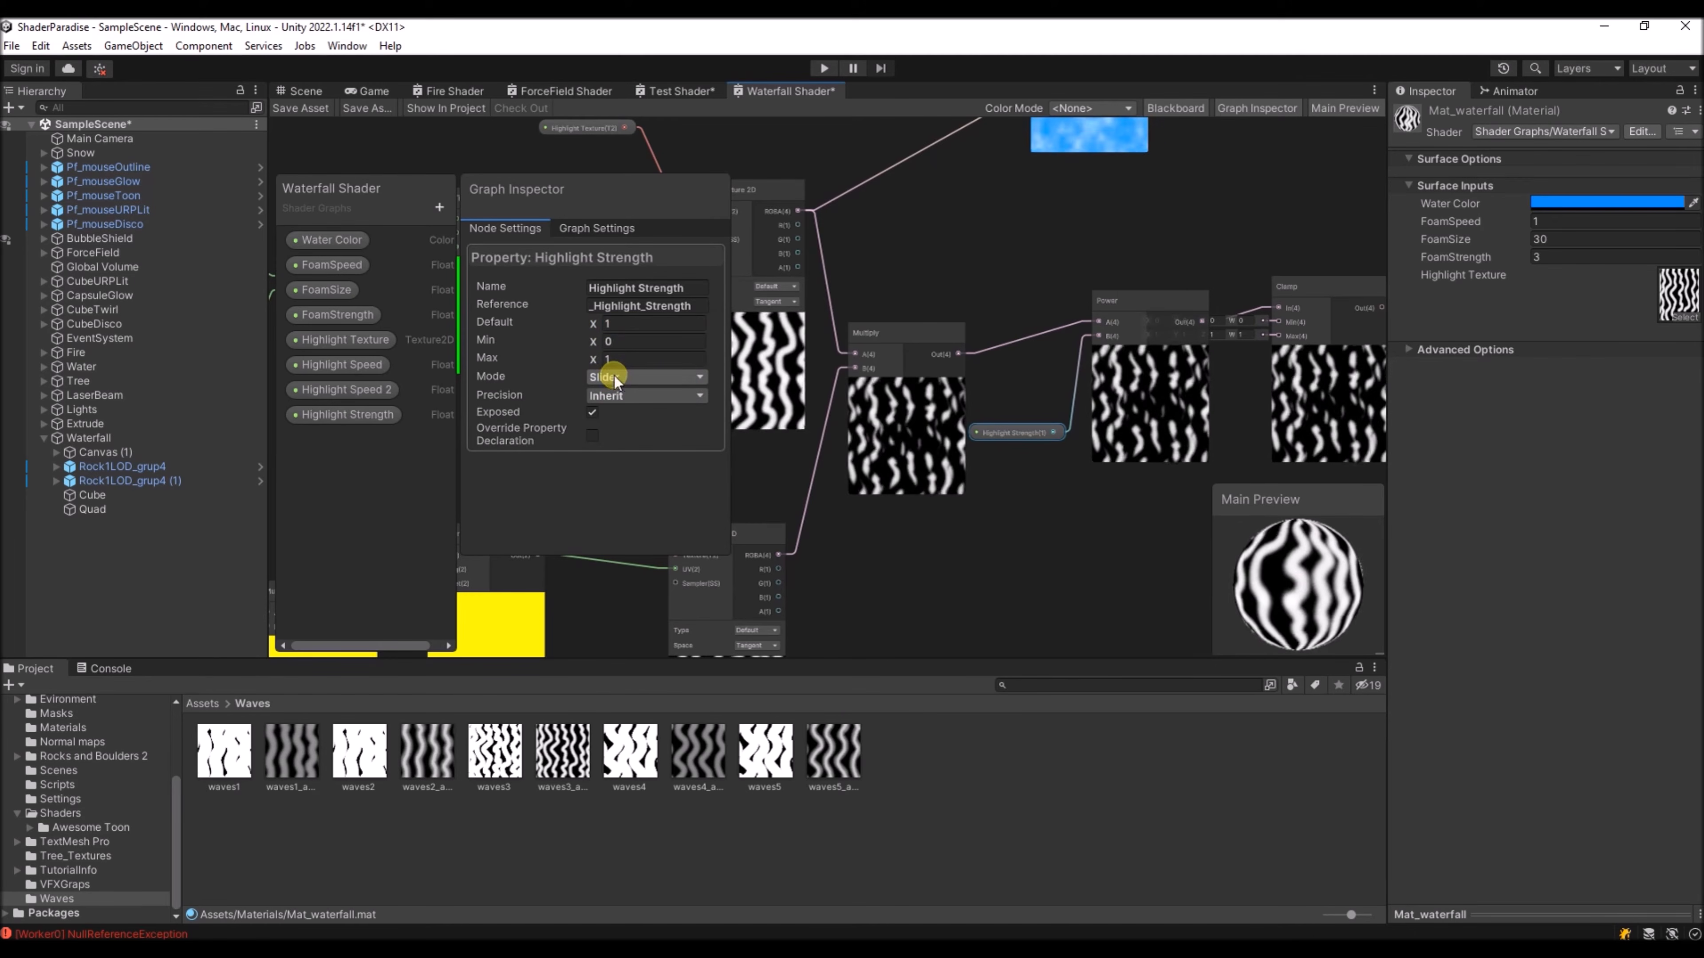
click(615, 358)
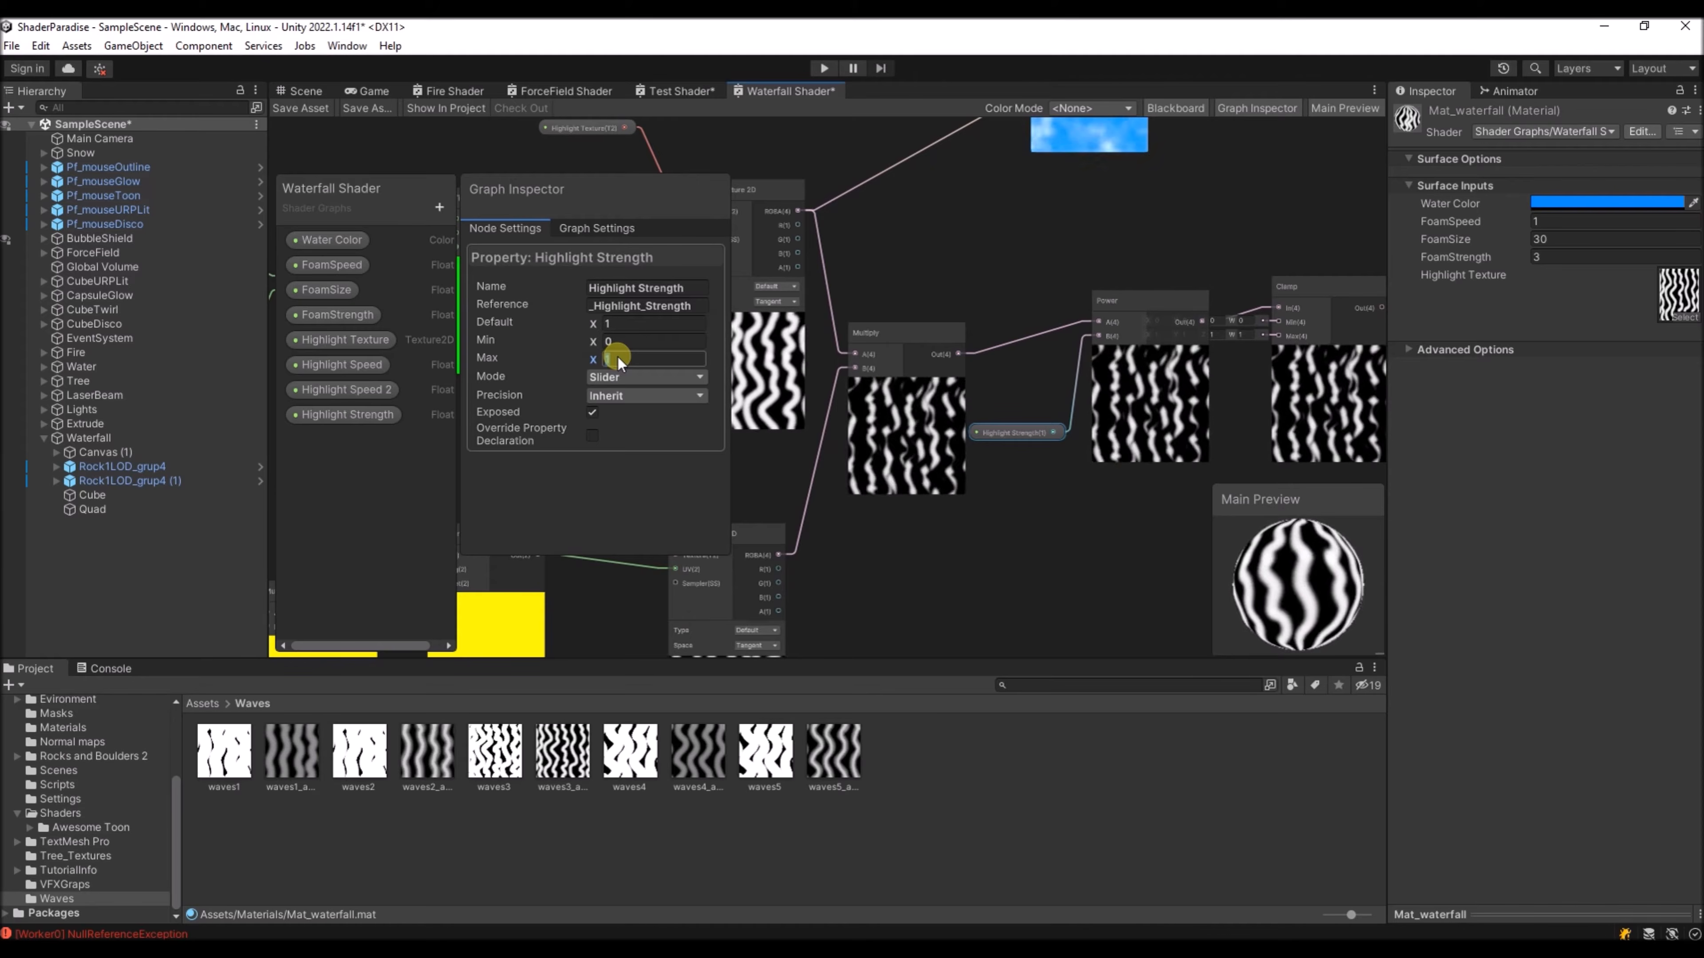
text(20)
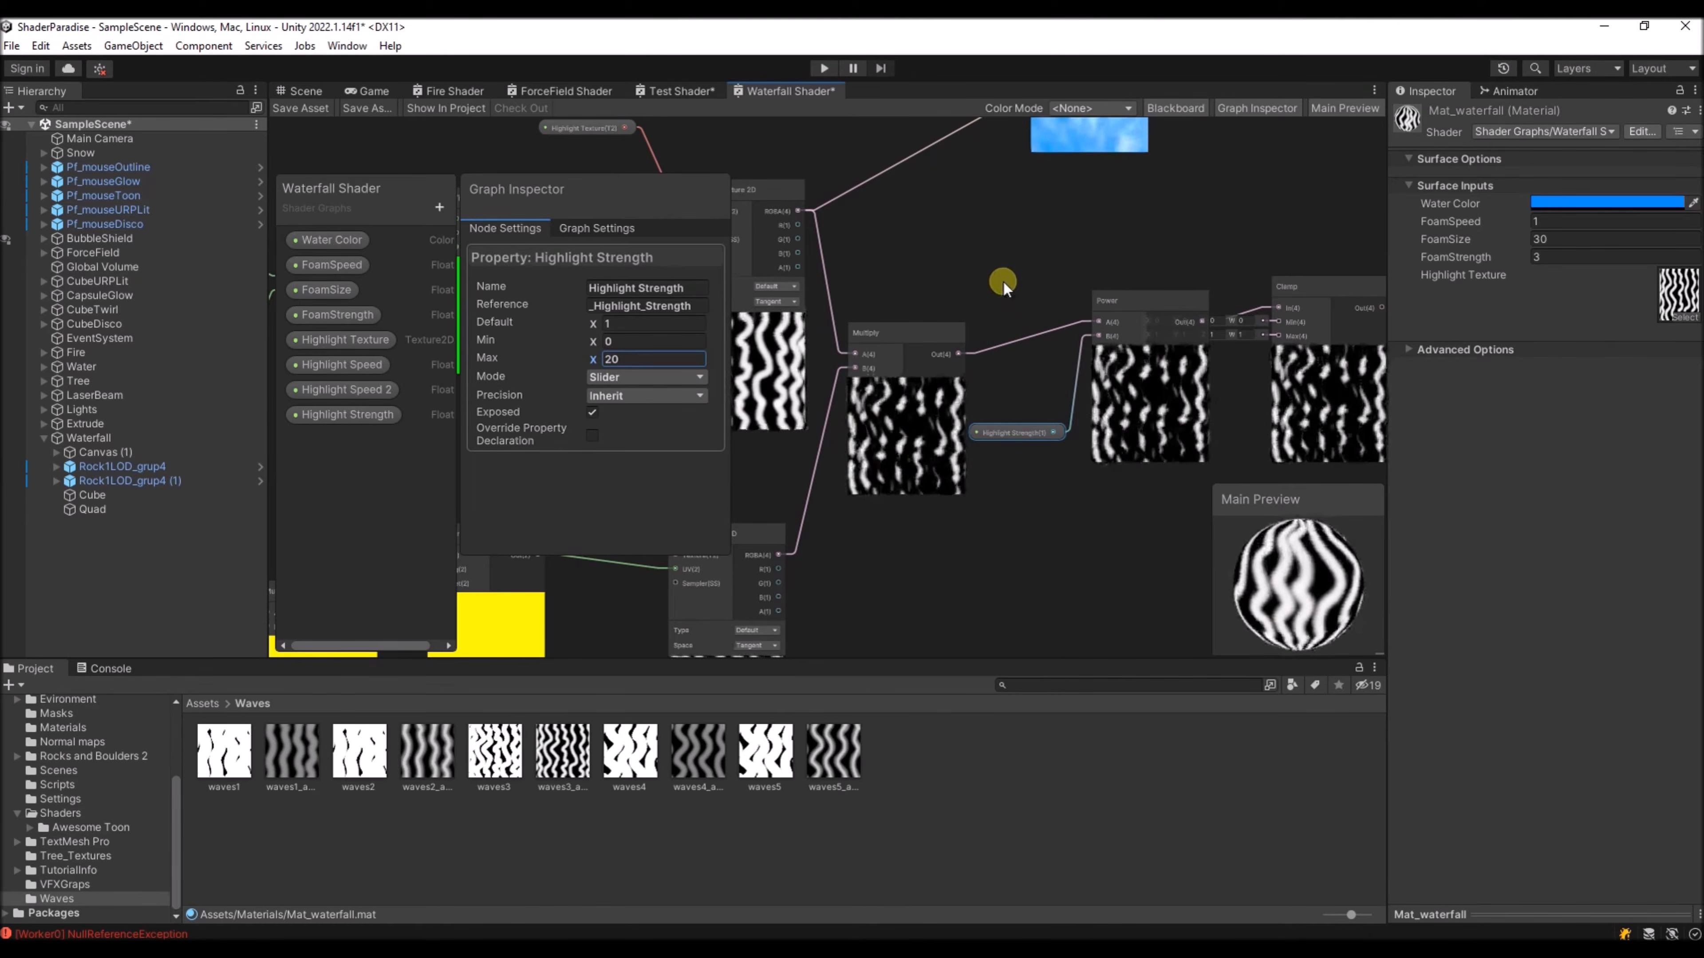
- Raise the Highlight Strength property's default value to 4
middle_drag(1003, 280, 980, 279)
drag(561, 320, 644, 329)
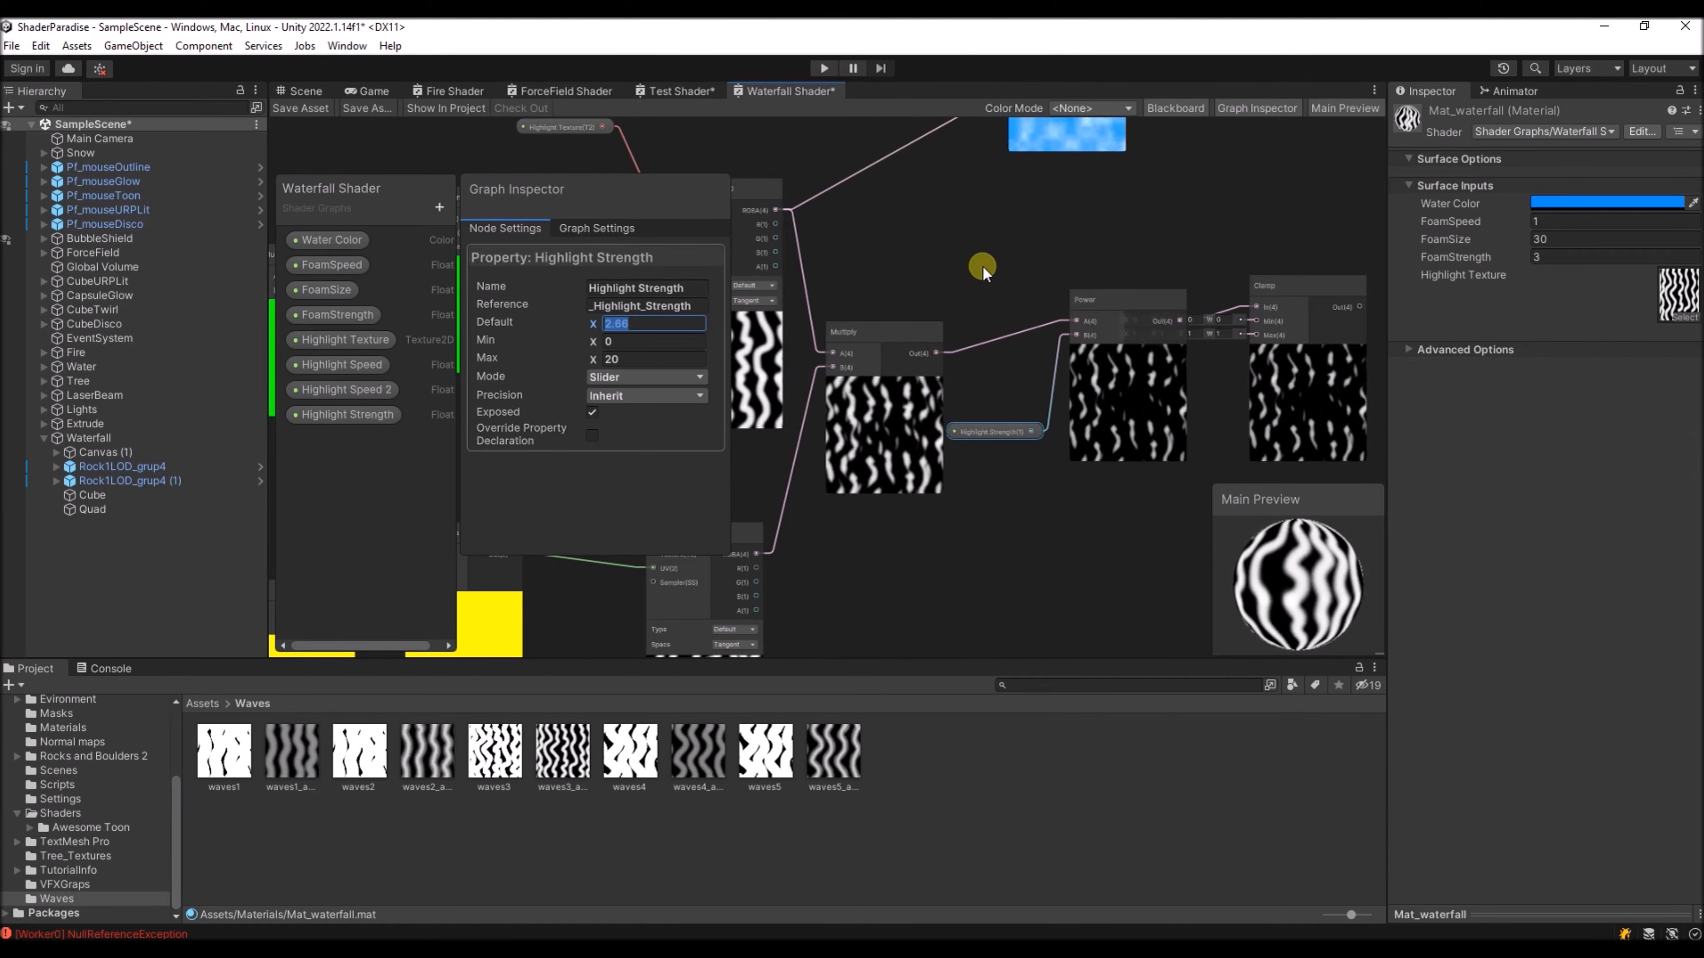
text(4)
- Reposition the Clamp and Power nodes below the blue Add node, leaving clear space between them
middle_drag(934, 221, 768, 331)
middle_drag(1024, 354, 976, 353)
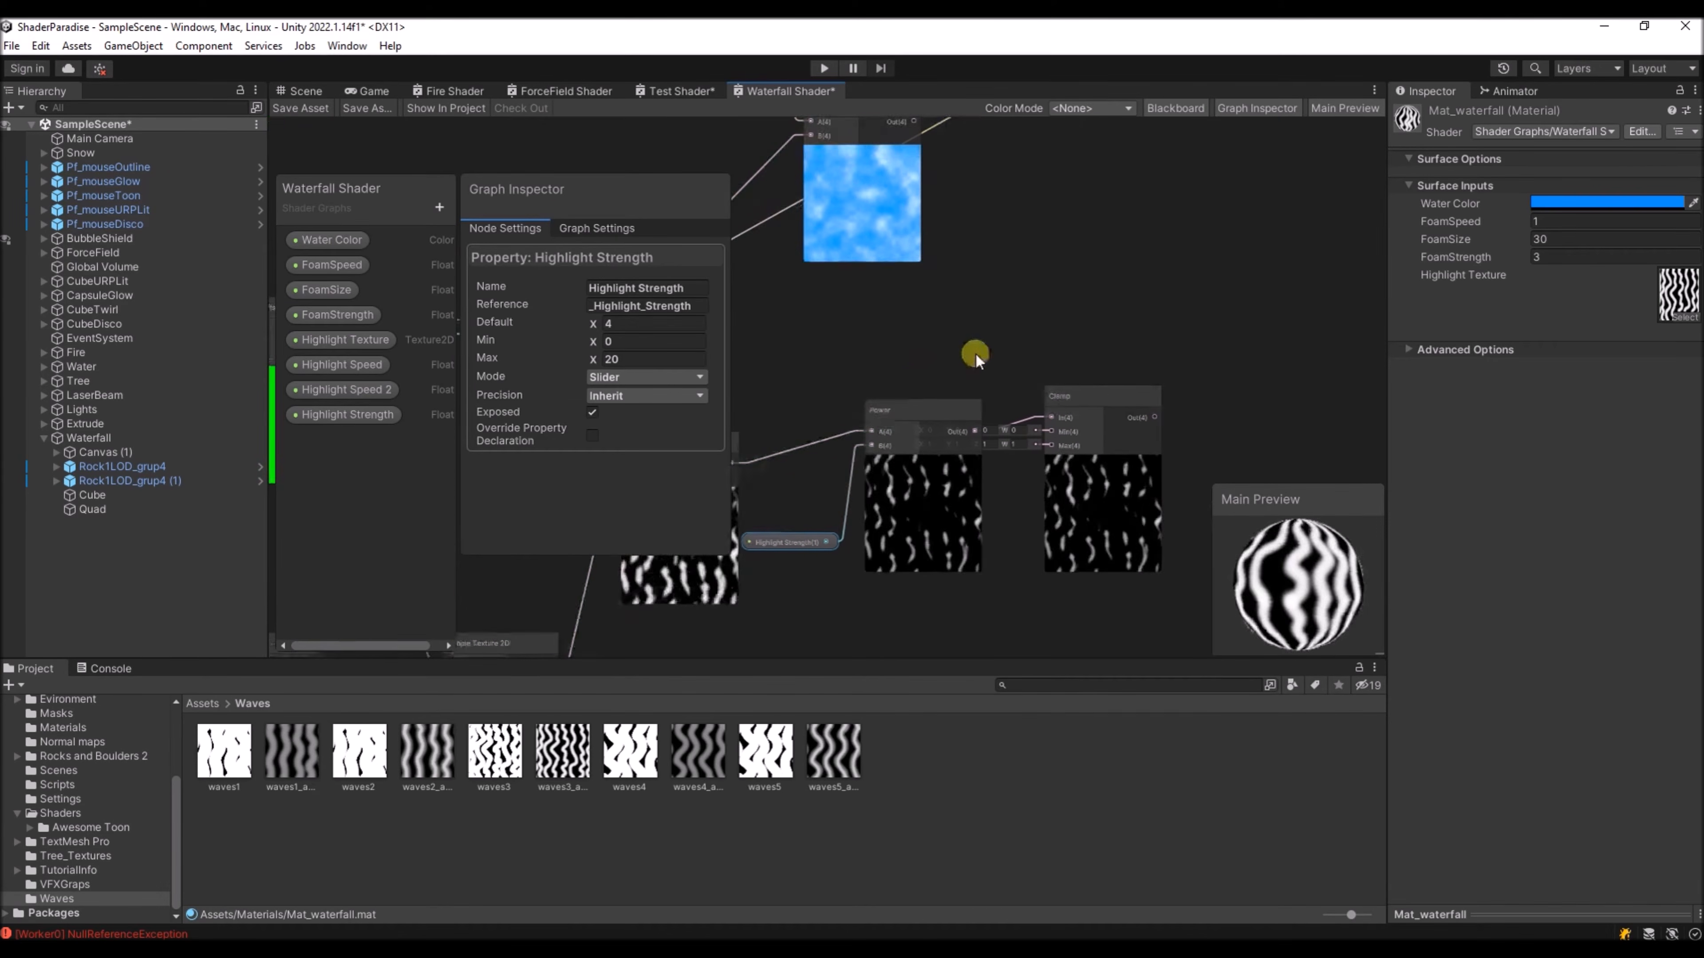
click(1061, 400)
drag(1061, 400, 1008, 354)
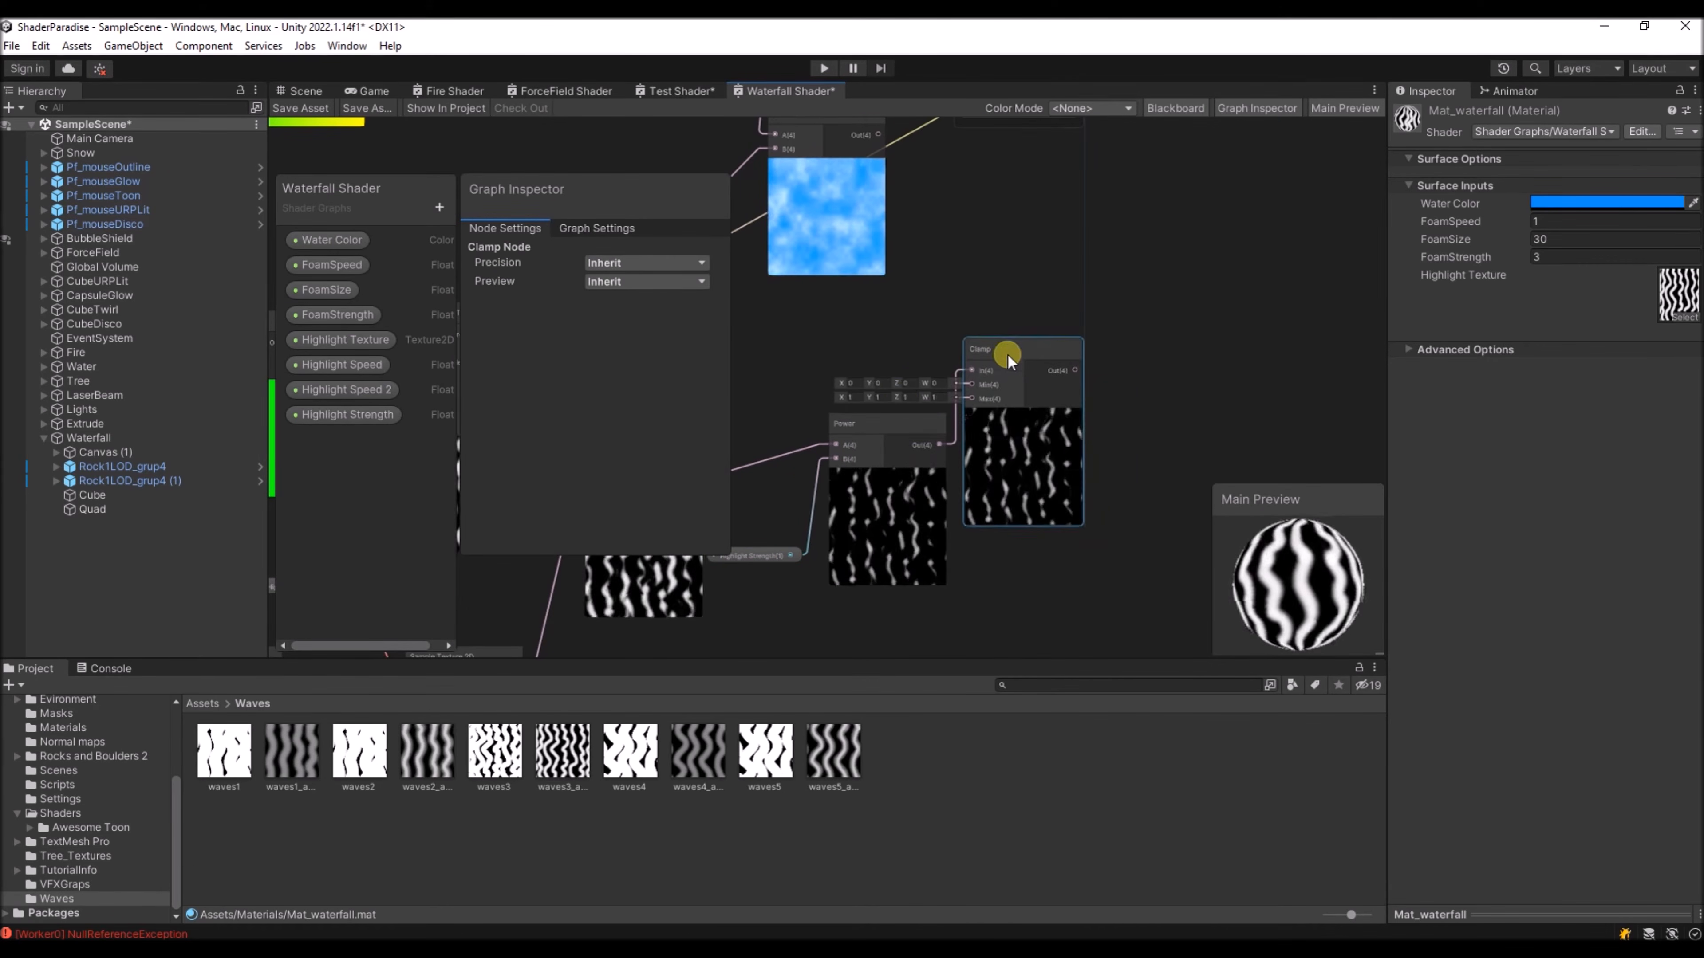
drag(860, 417, 798, 421)
middle_drag(845, 353, 929, 367)
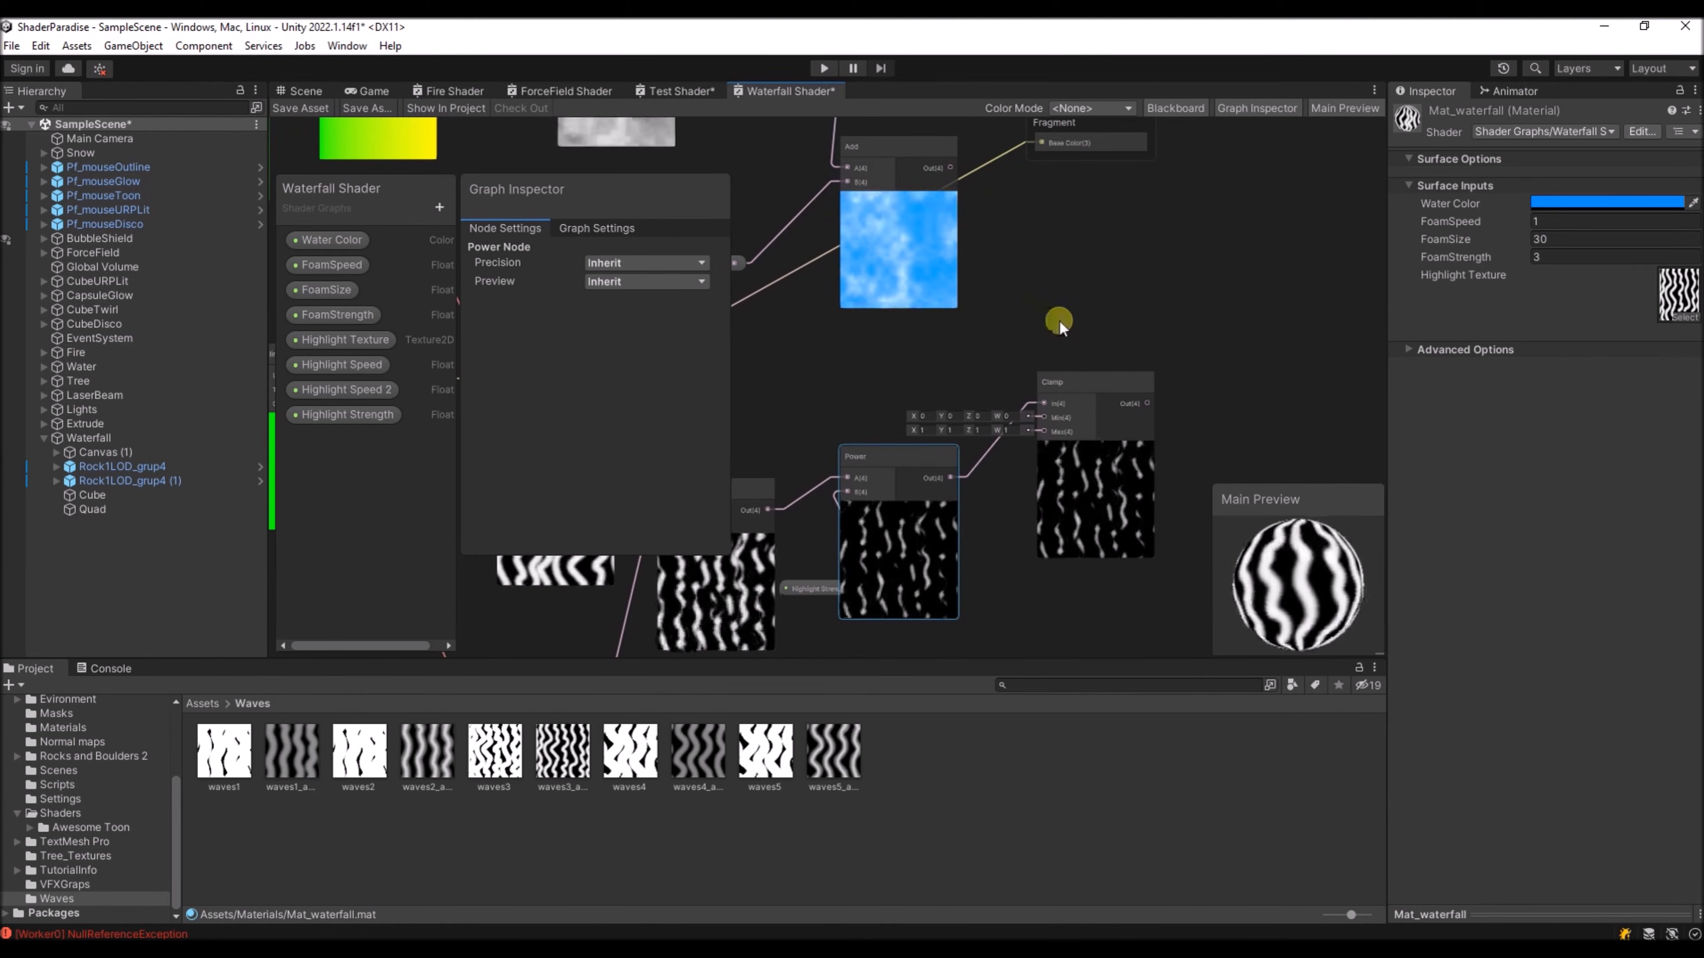
- Add a Color property named Highlight Color to the shader's properties
click(440, 208)
click(486, 328)
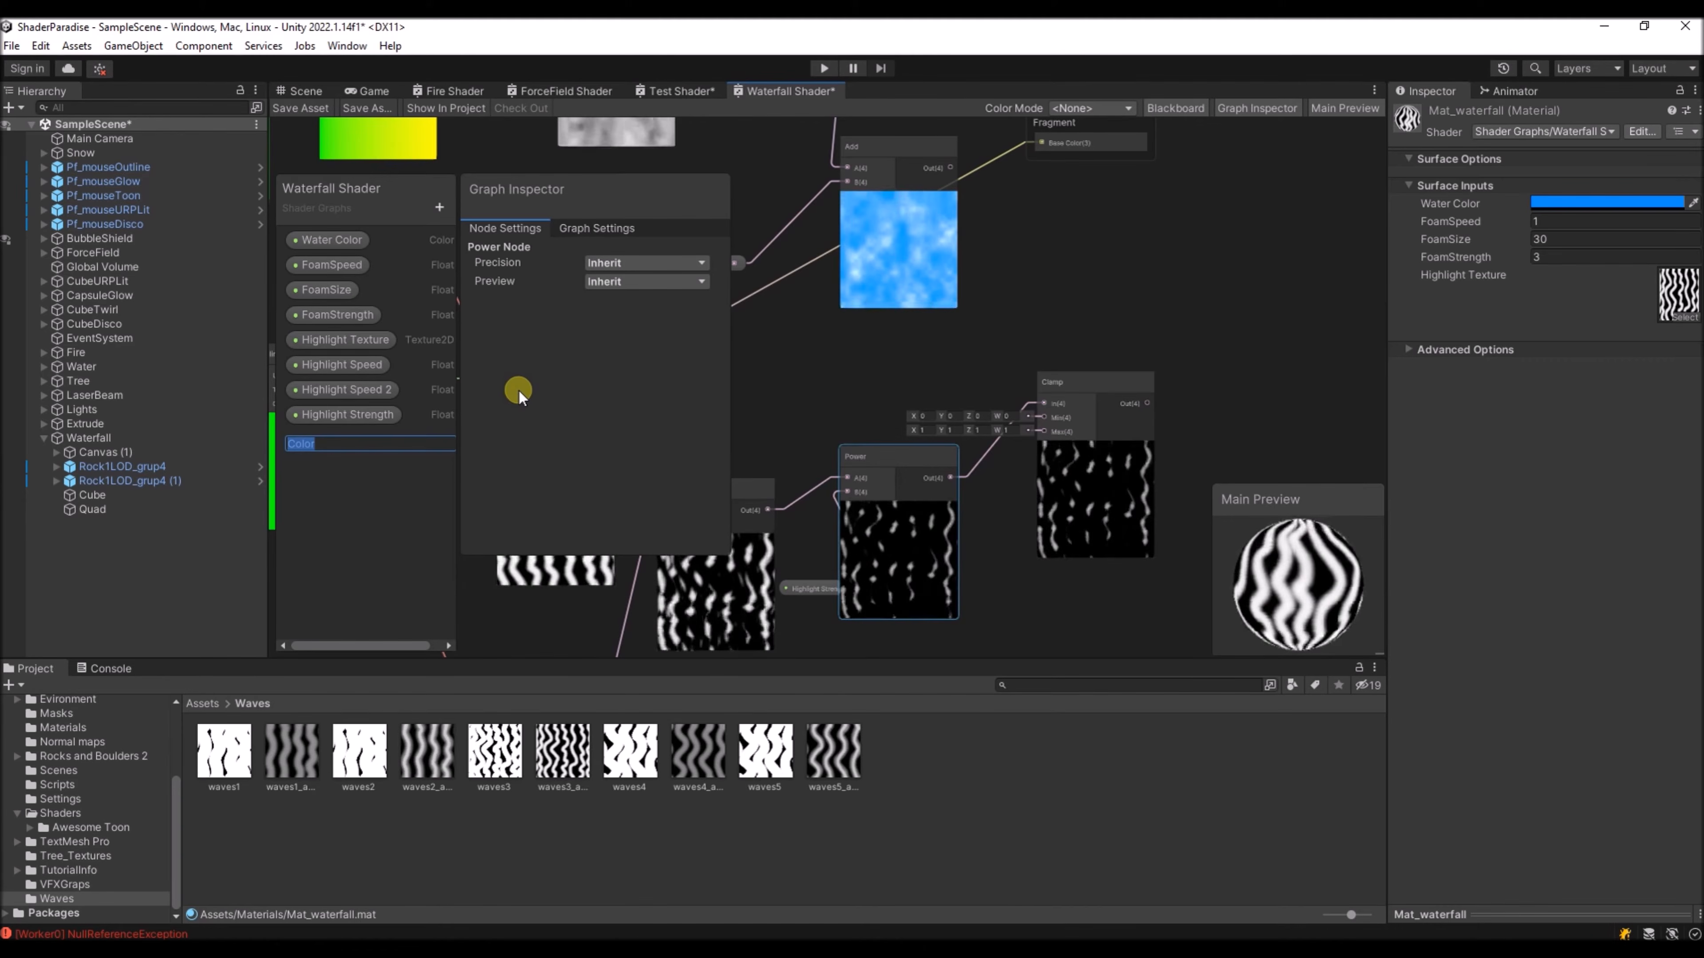
text(High)
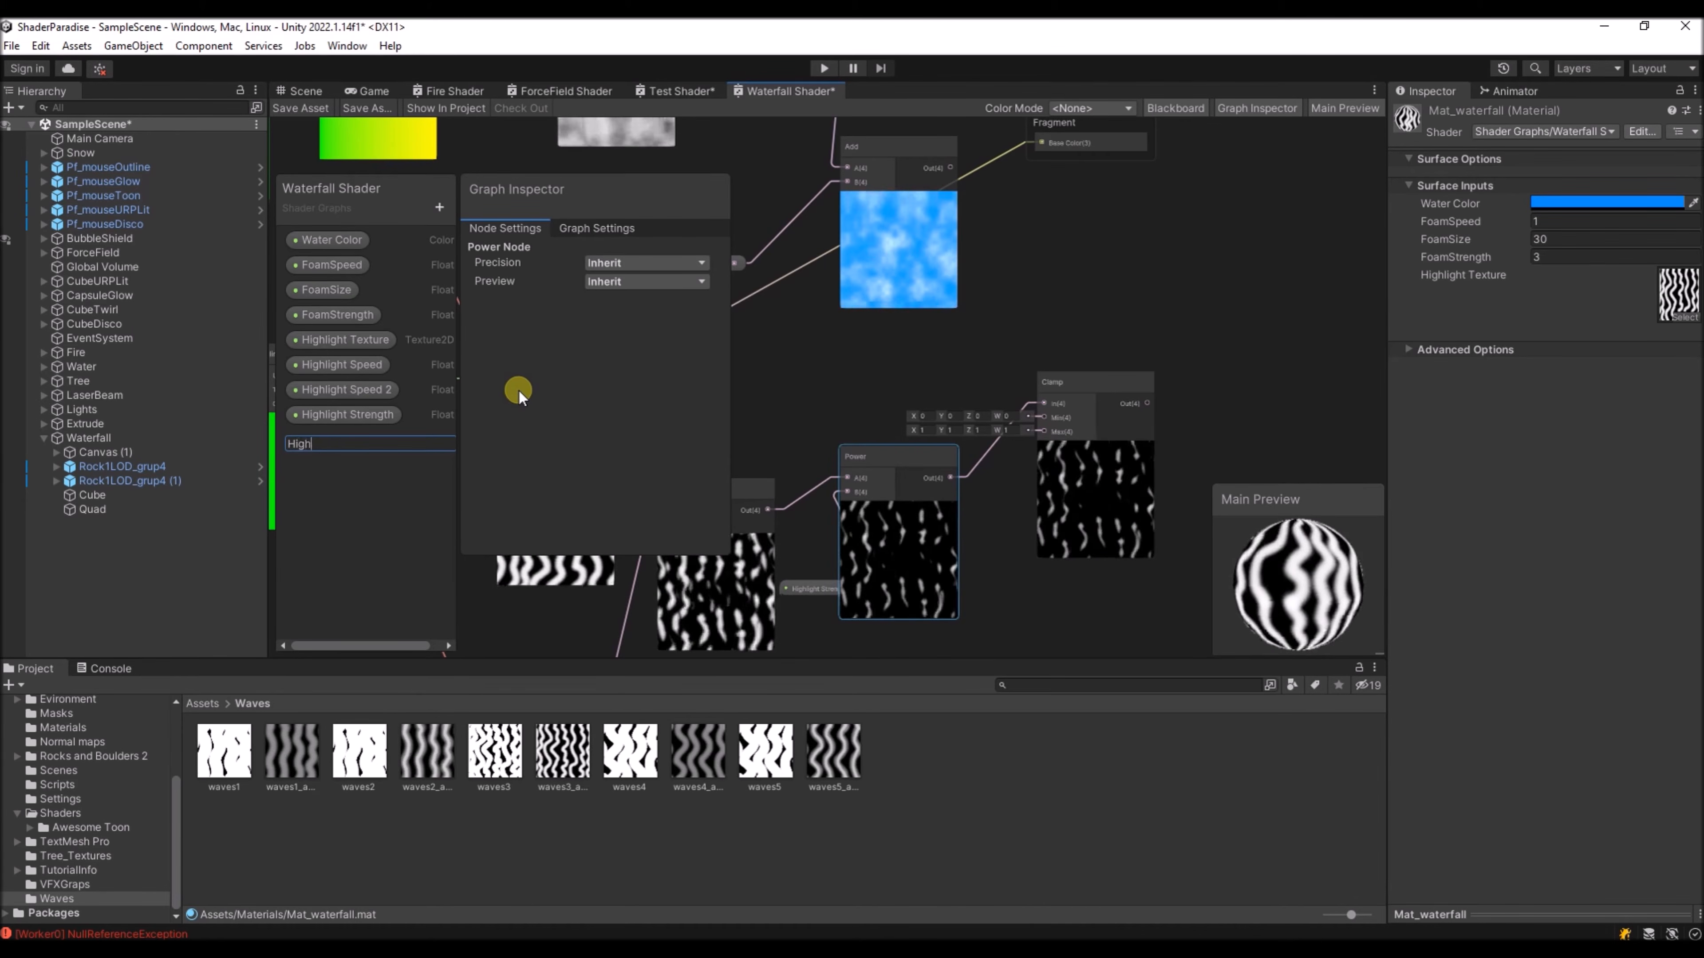
text(light Color)
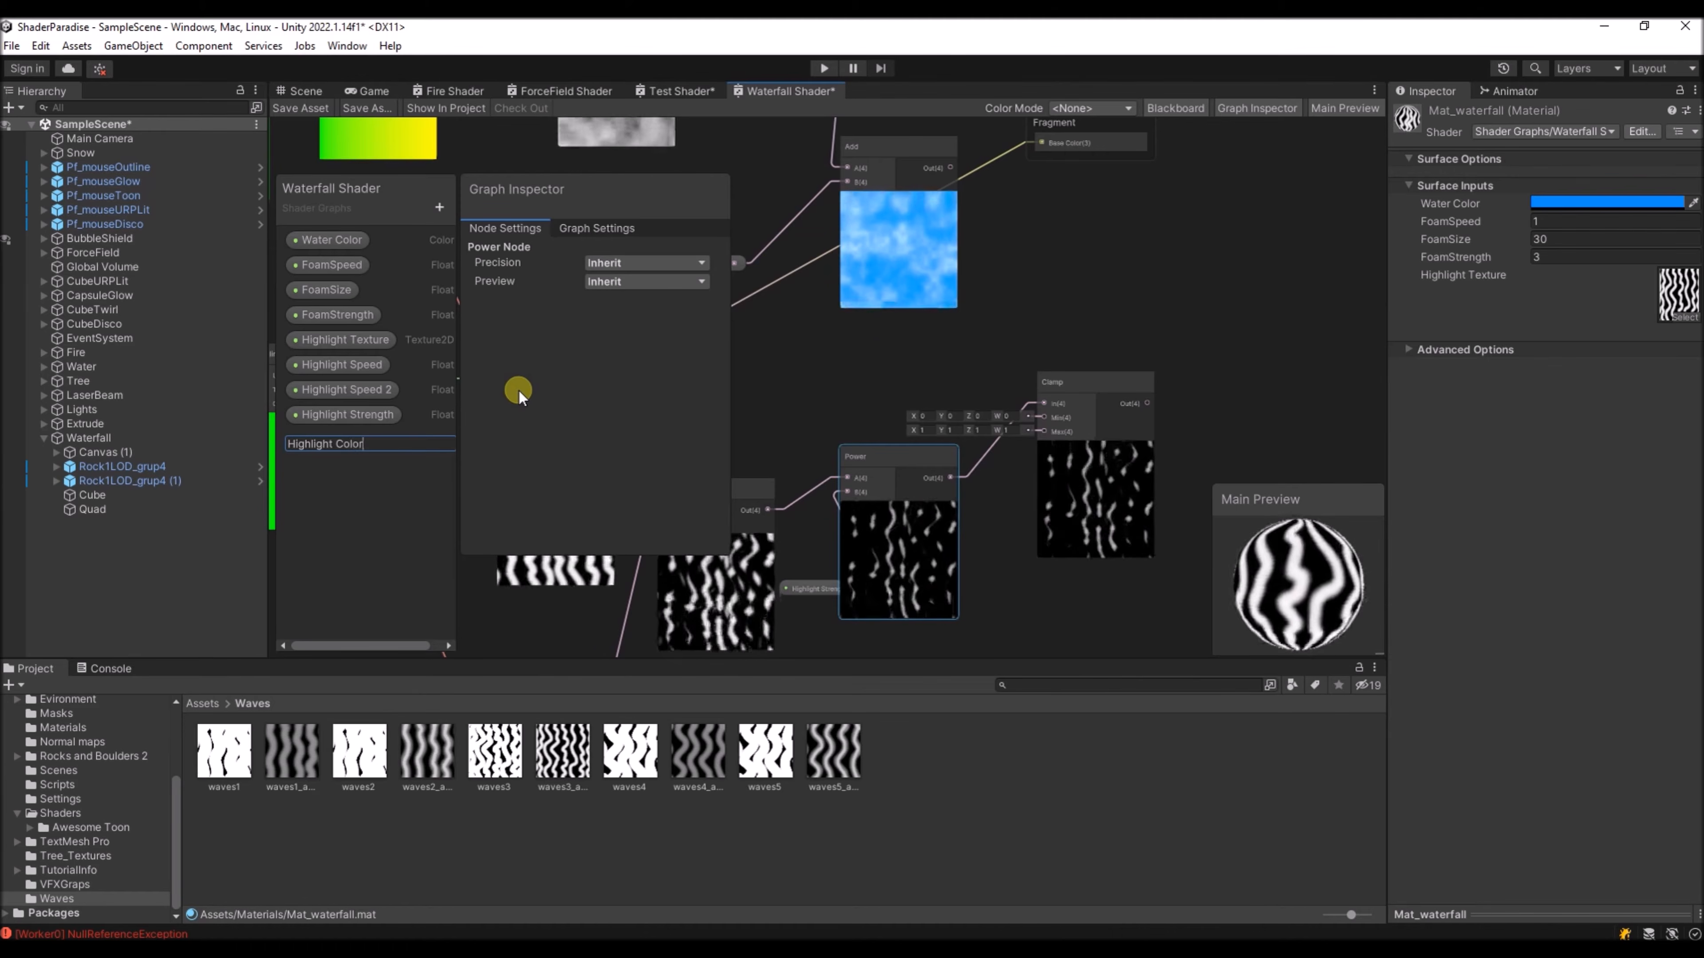
key(Return)
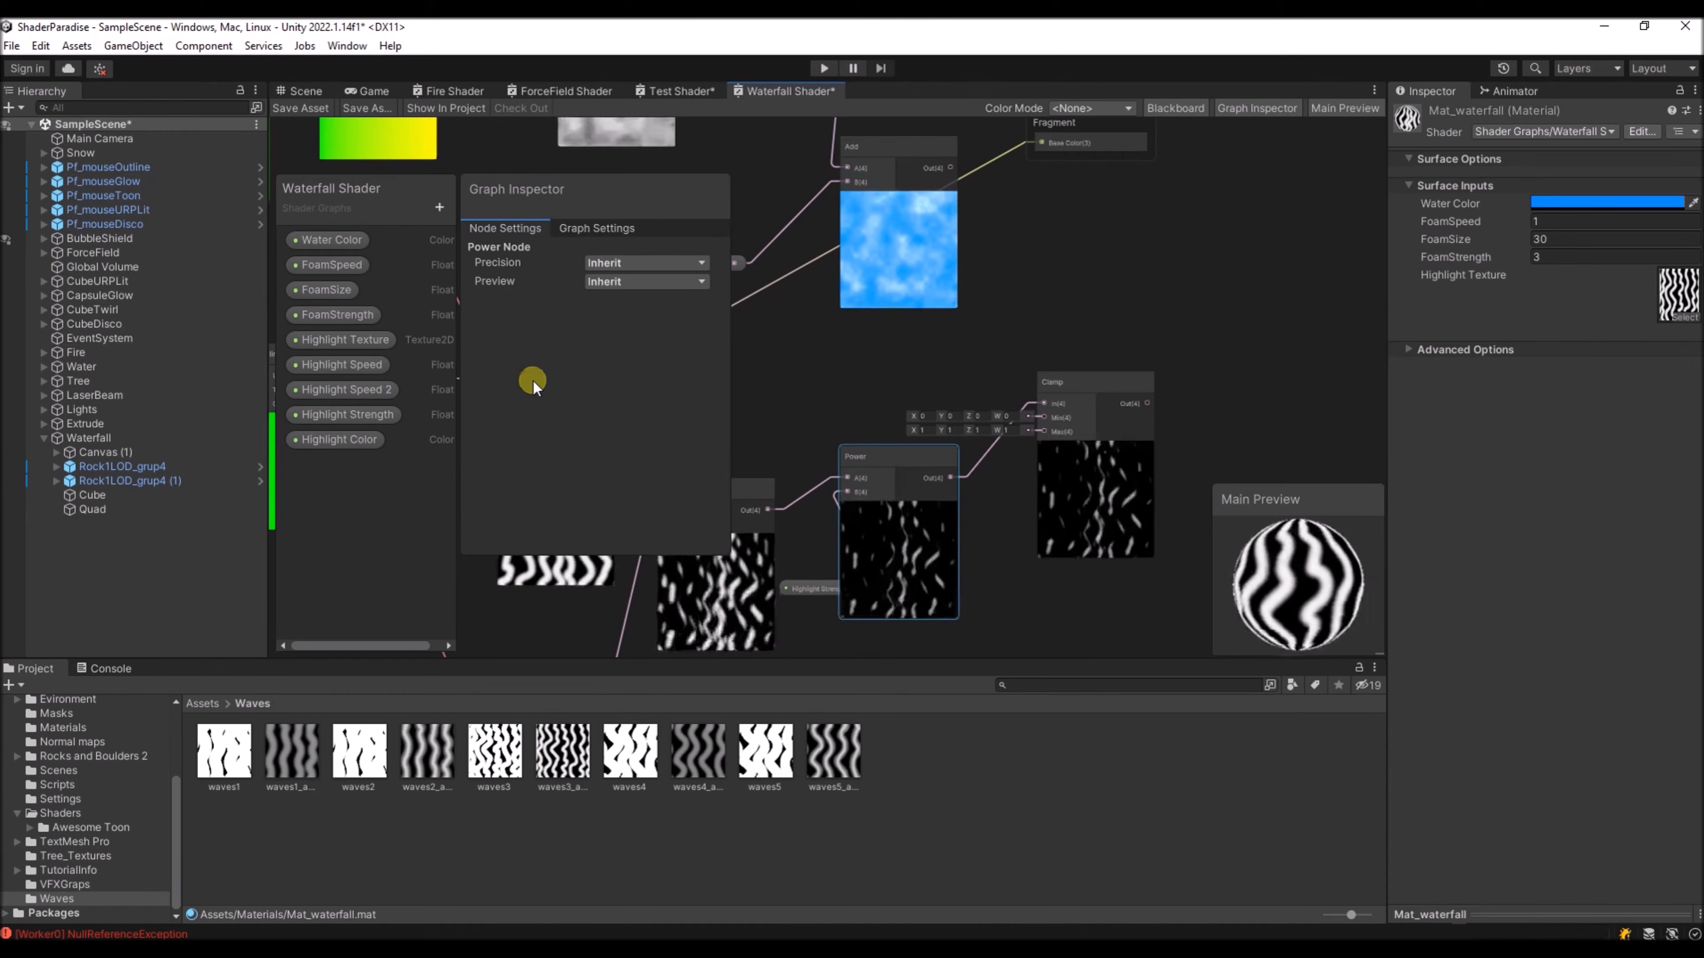
- Place Highlight Color in the graph above Clamp and multiply it by the Clamp output in a new Multiply node
click(341, 440)
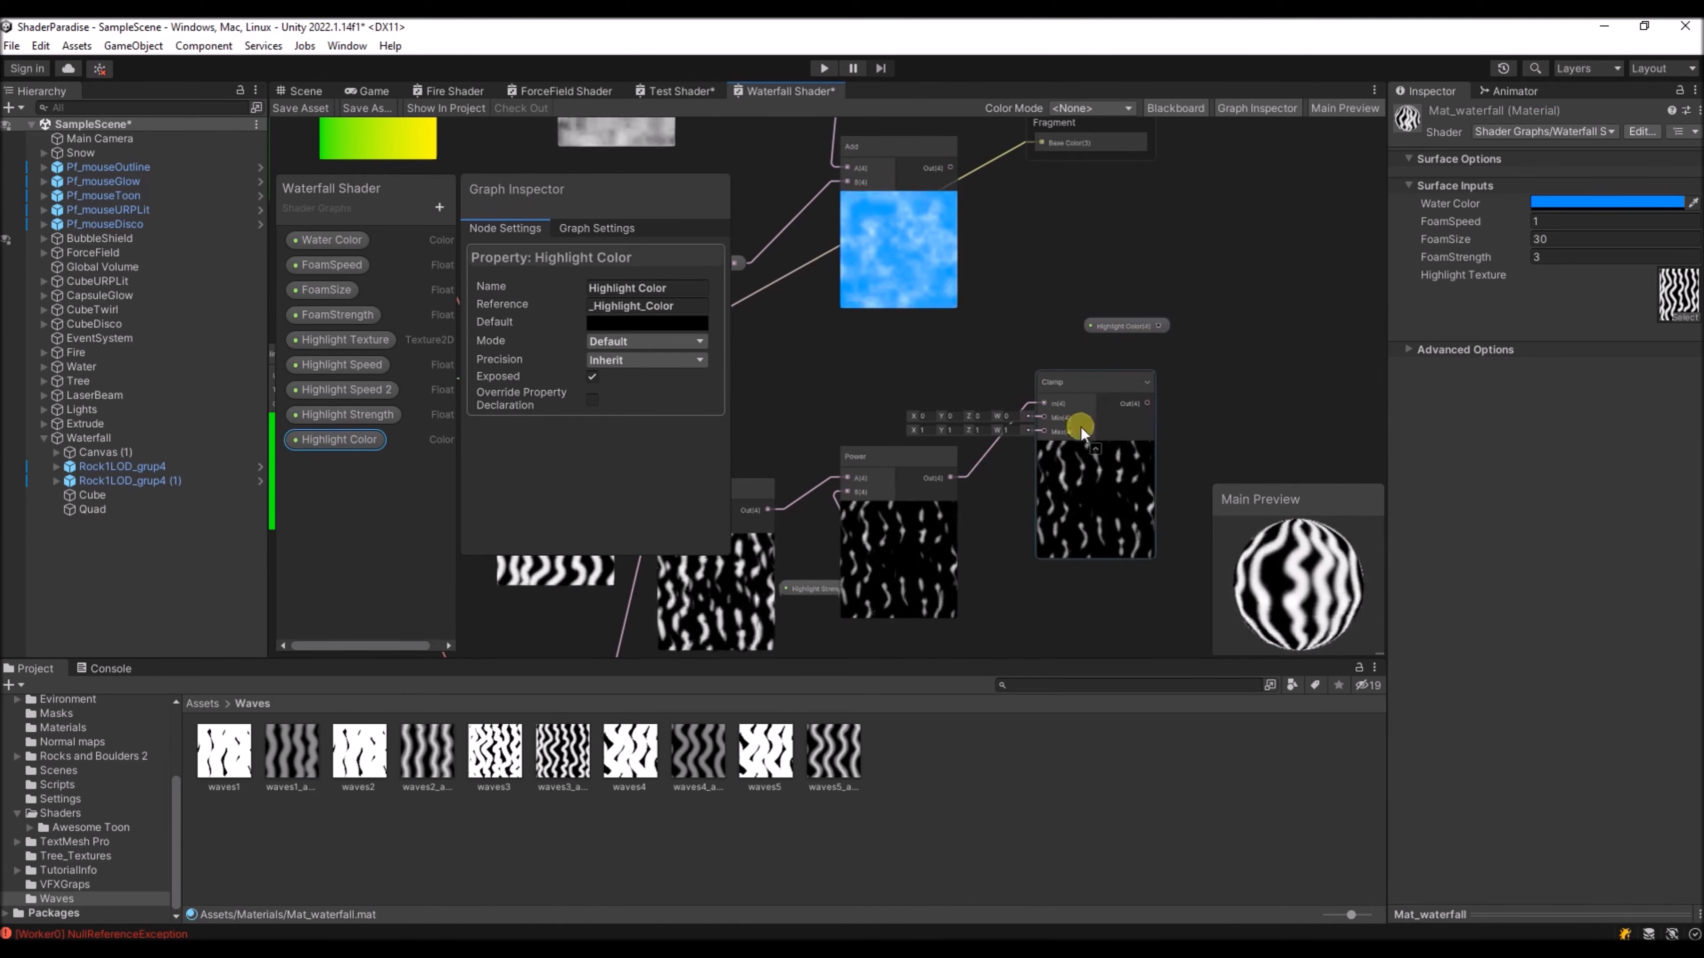
middle_drag(1132, 465, 1026, 462)
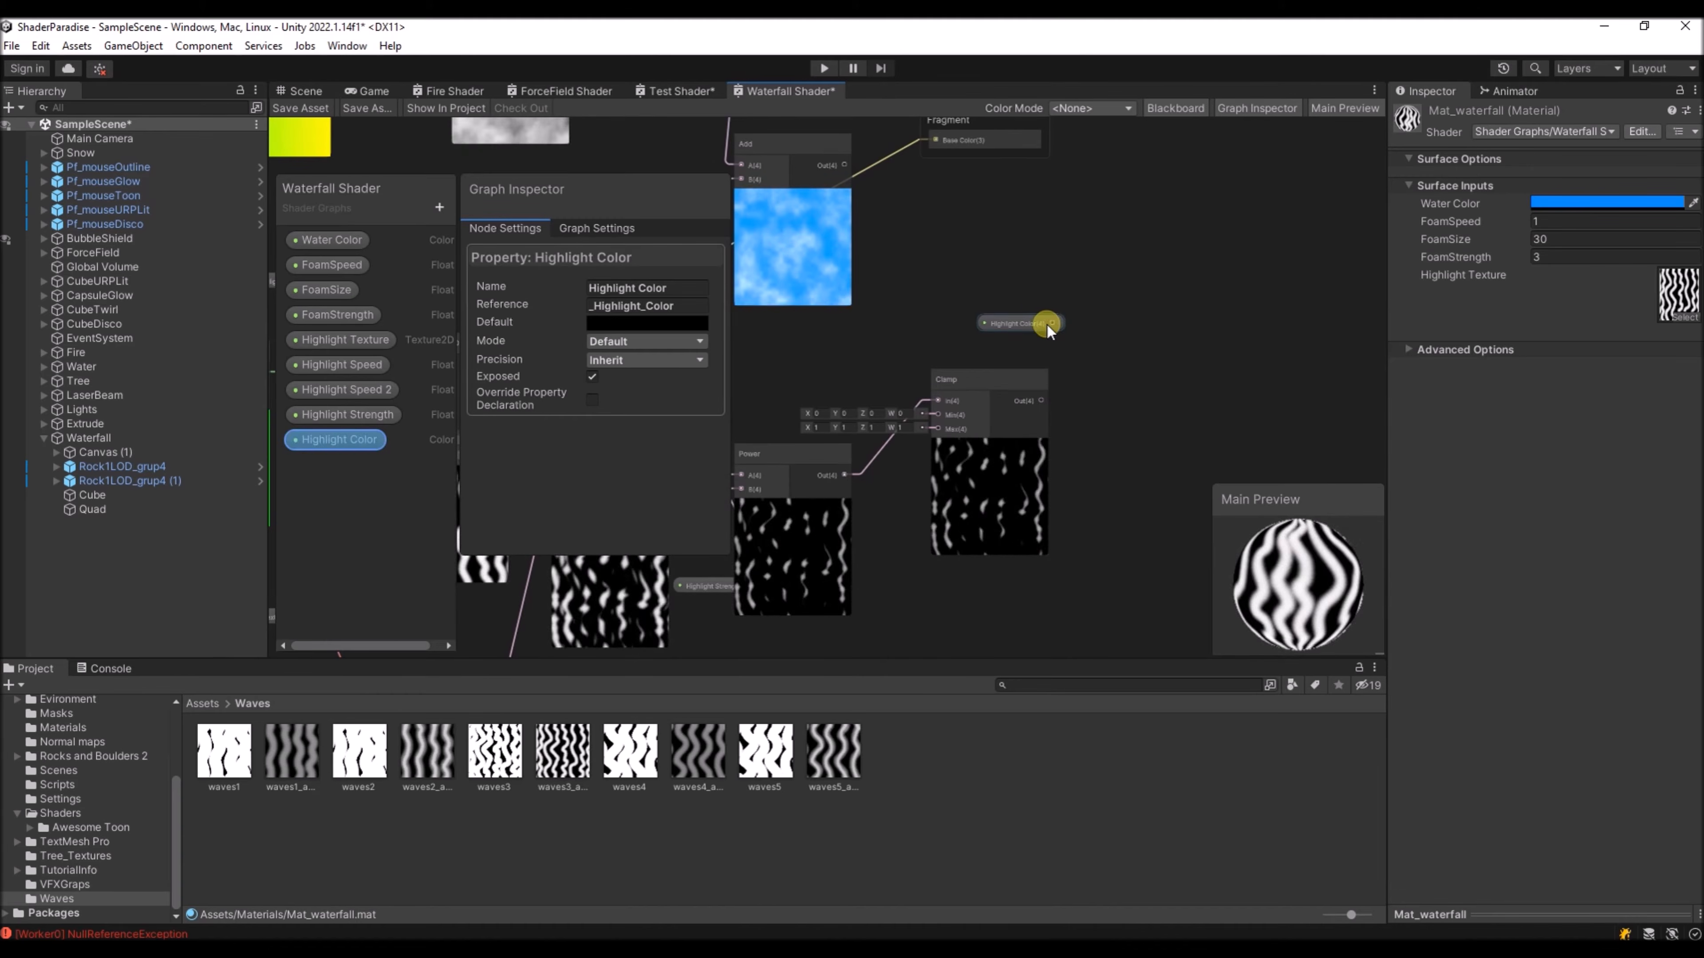
drag(1048, 323, 1108, 326)
text(mul)
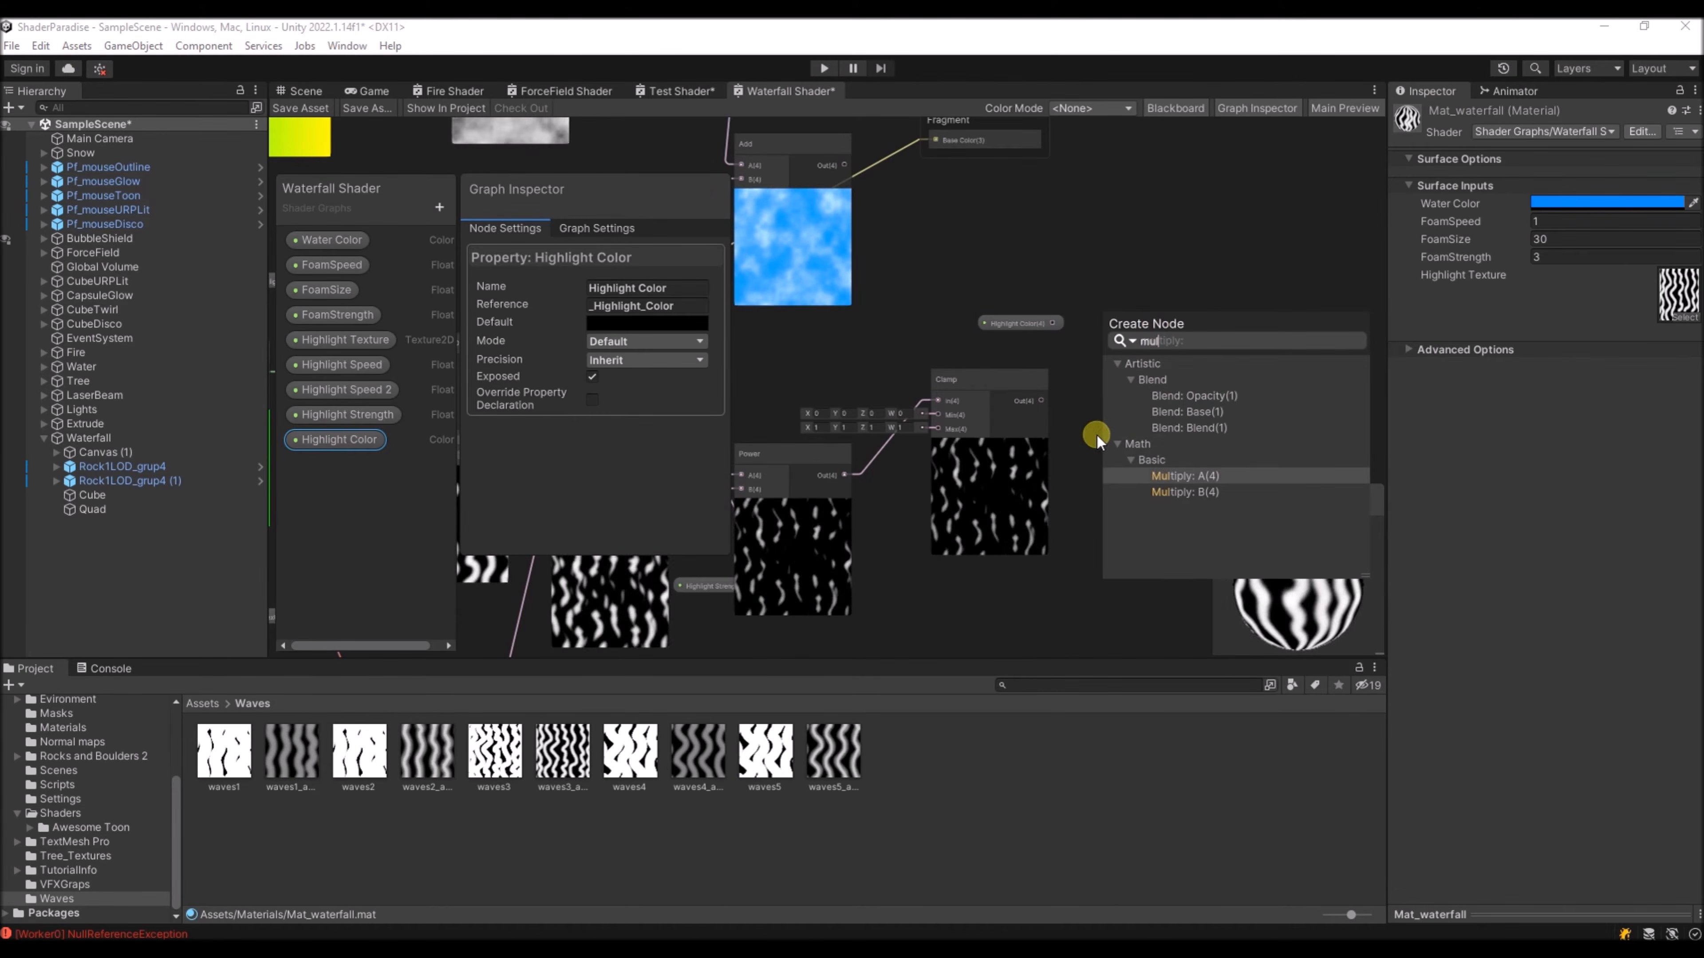
click(1174, 472)
drag(1041, 403, 1102, 363)
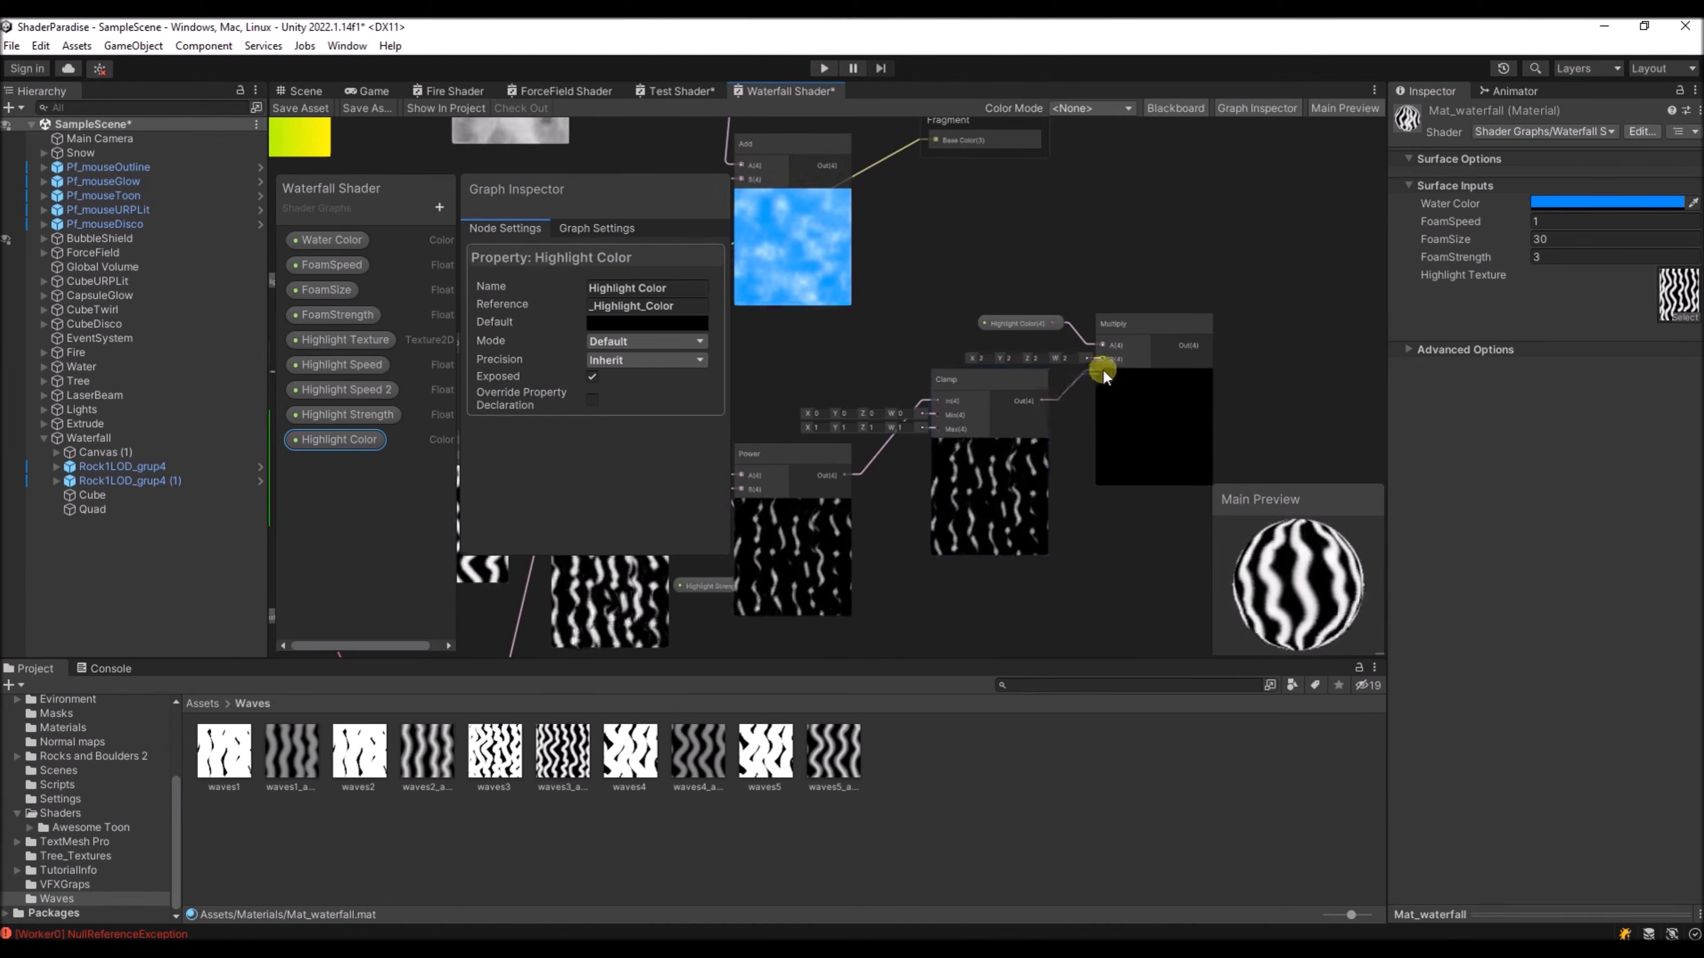
- Set the Highlight Color property's default color to white (FFFFFF)
click(1006, 322)
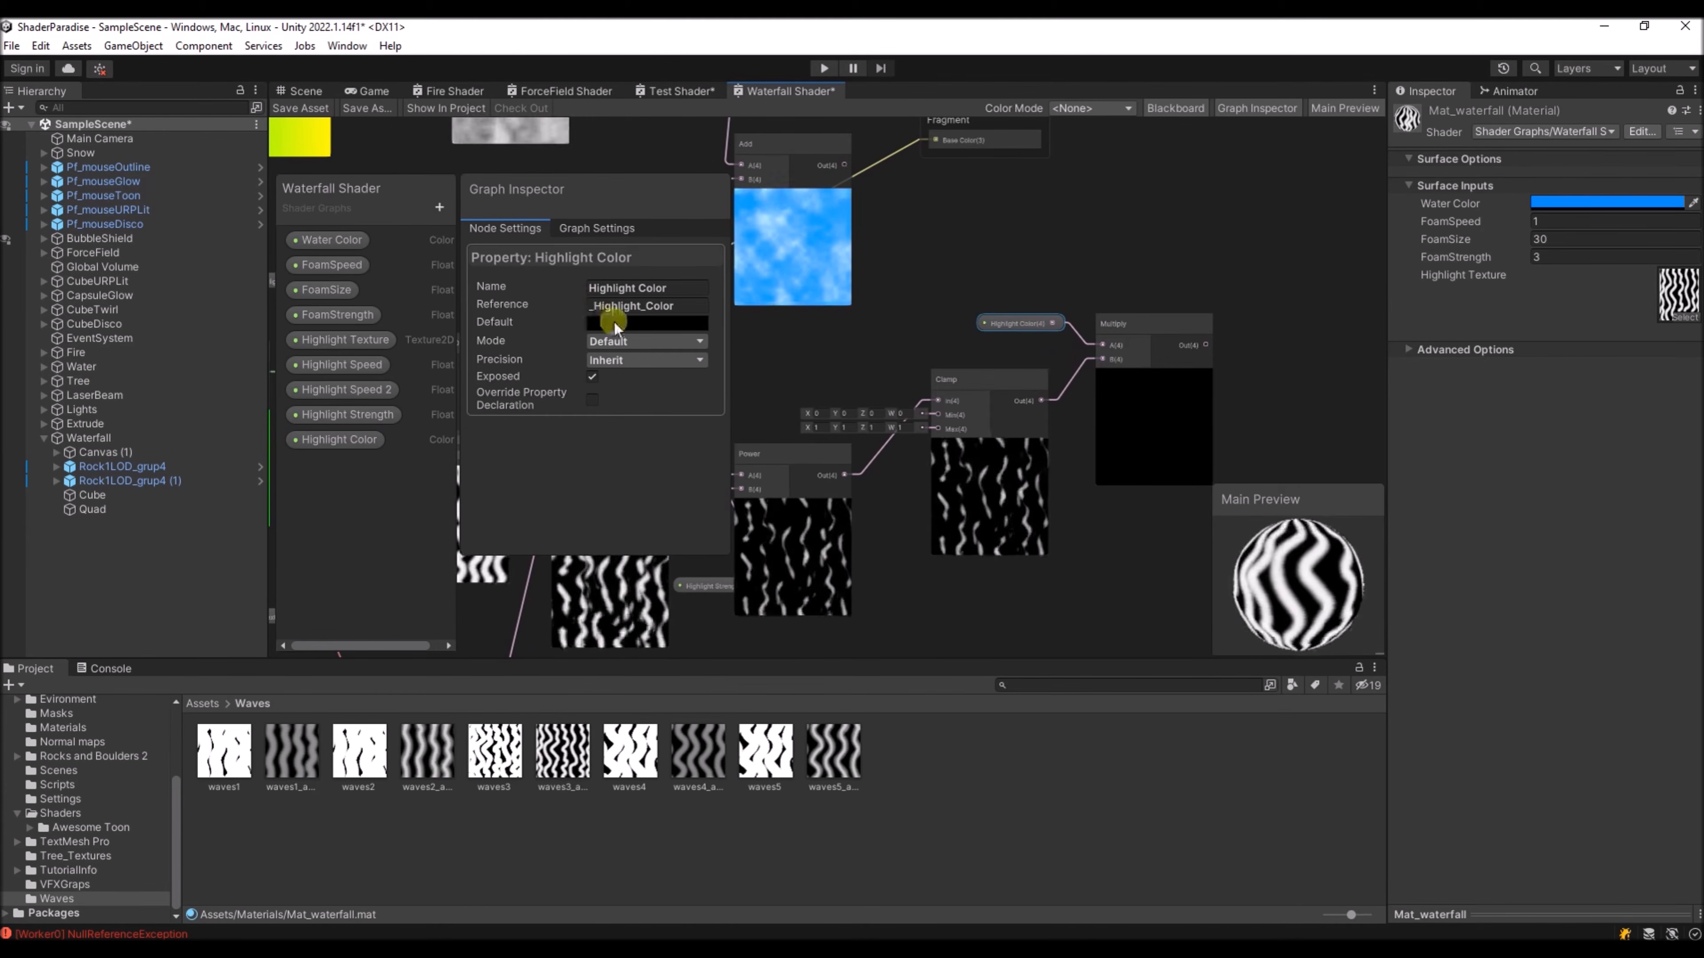
click(601, 322)
click(656, 509)
mouse_move(654, 502)
mouse_down()
mouse_move(673, 487)
mouse_move(651, 482)
mouse_up()
drag(758, 433, 798, 408)
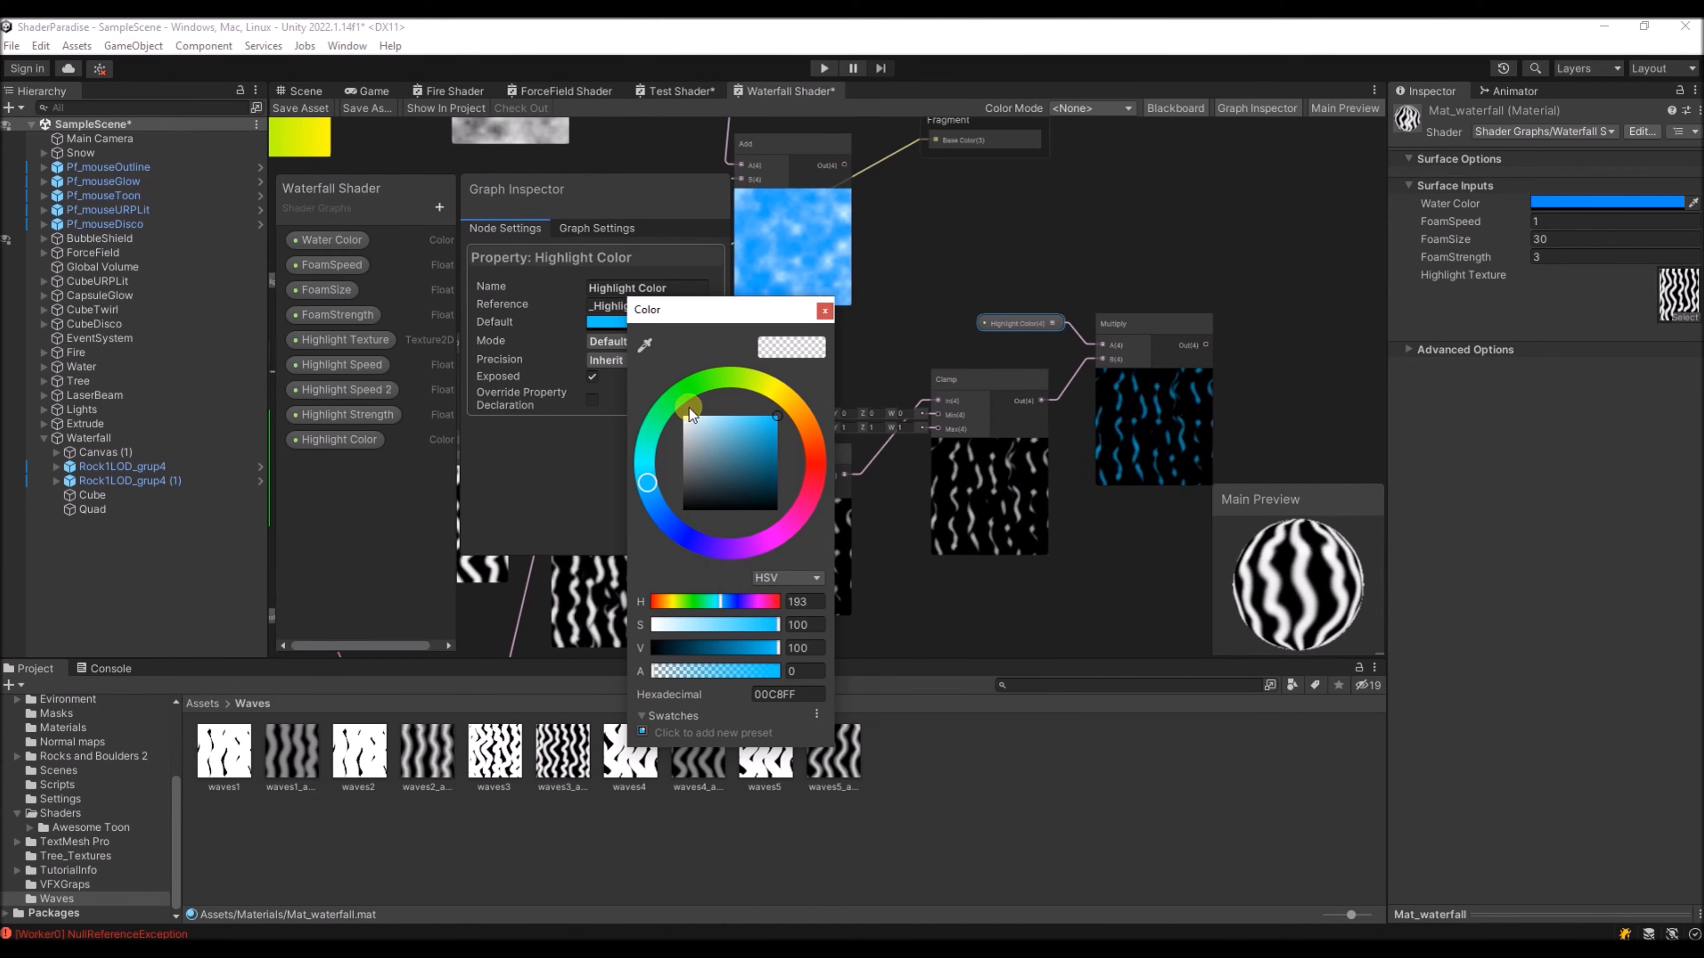
drag(689, 407, 691, 435)
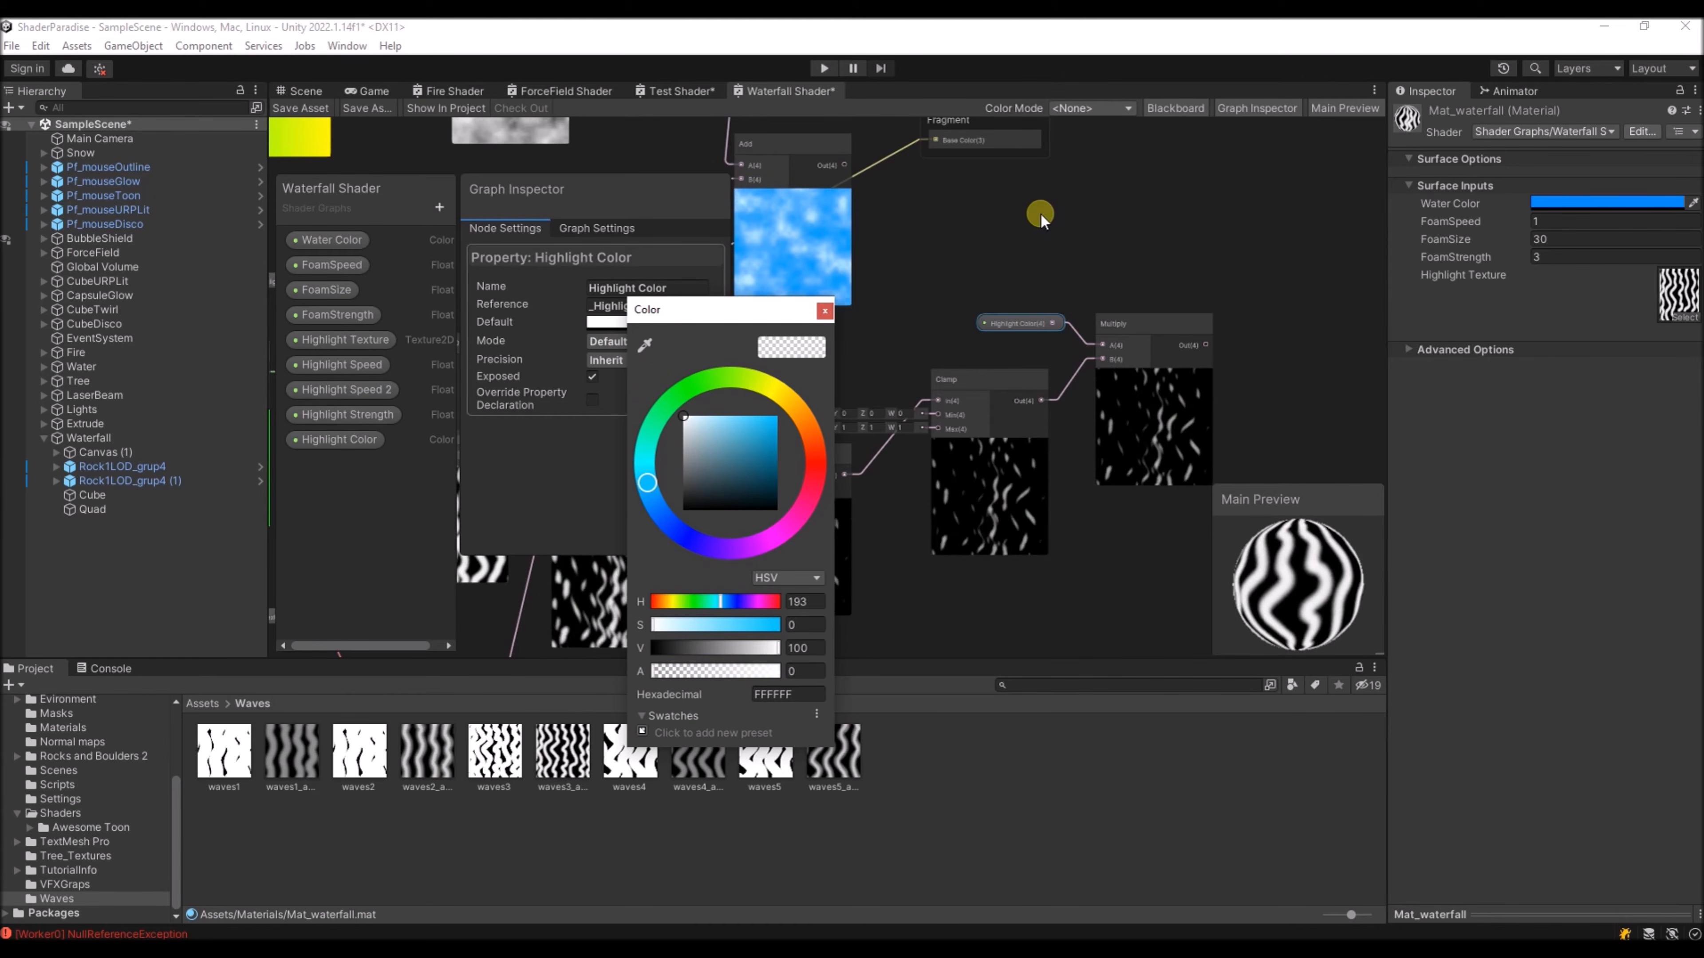
middle_drag(1040, 213, 939, 279)
click(636, 321)
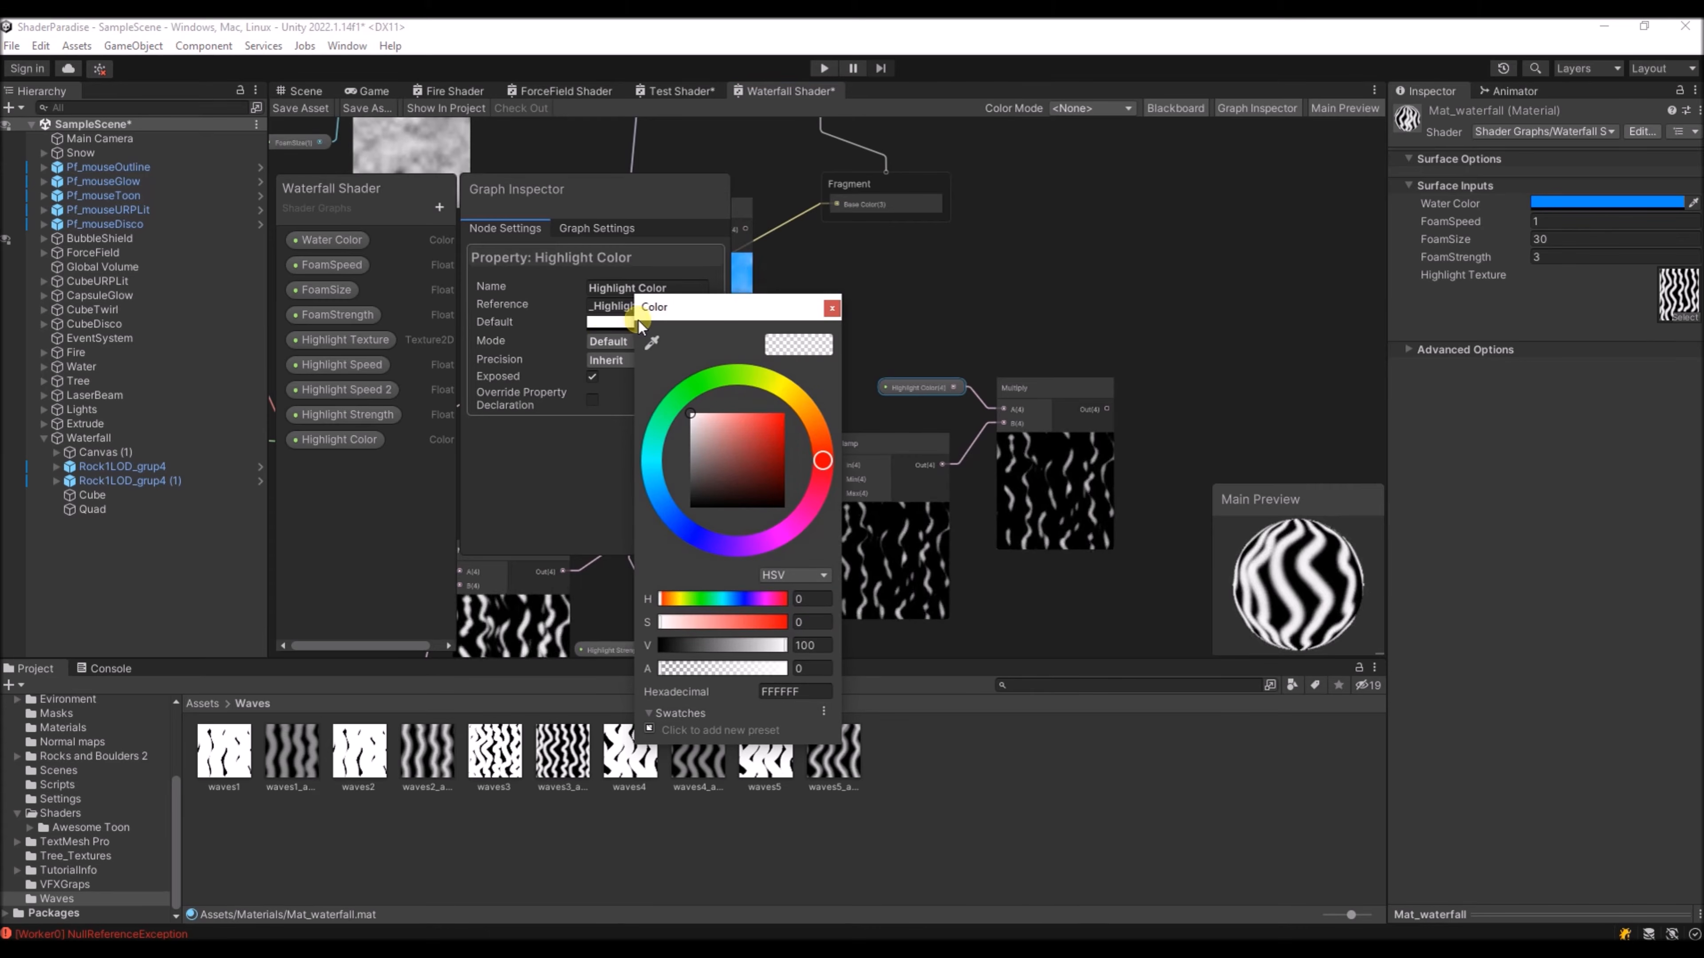
- Switch the Highlight Color property to HDR mode and raise its default color's intensity to 3
click(745, 312)
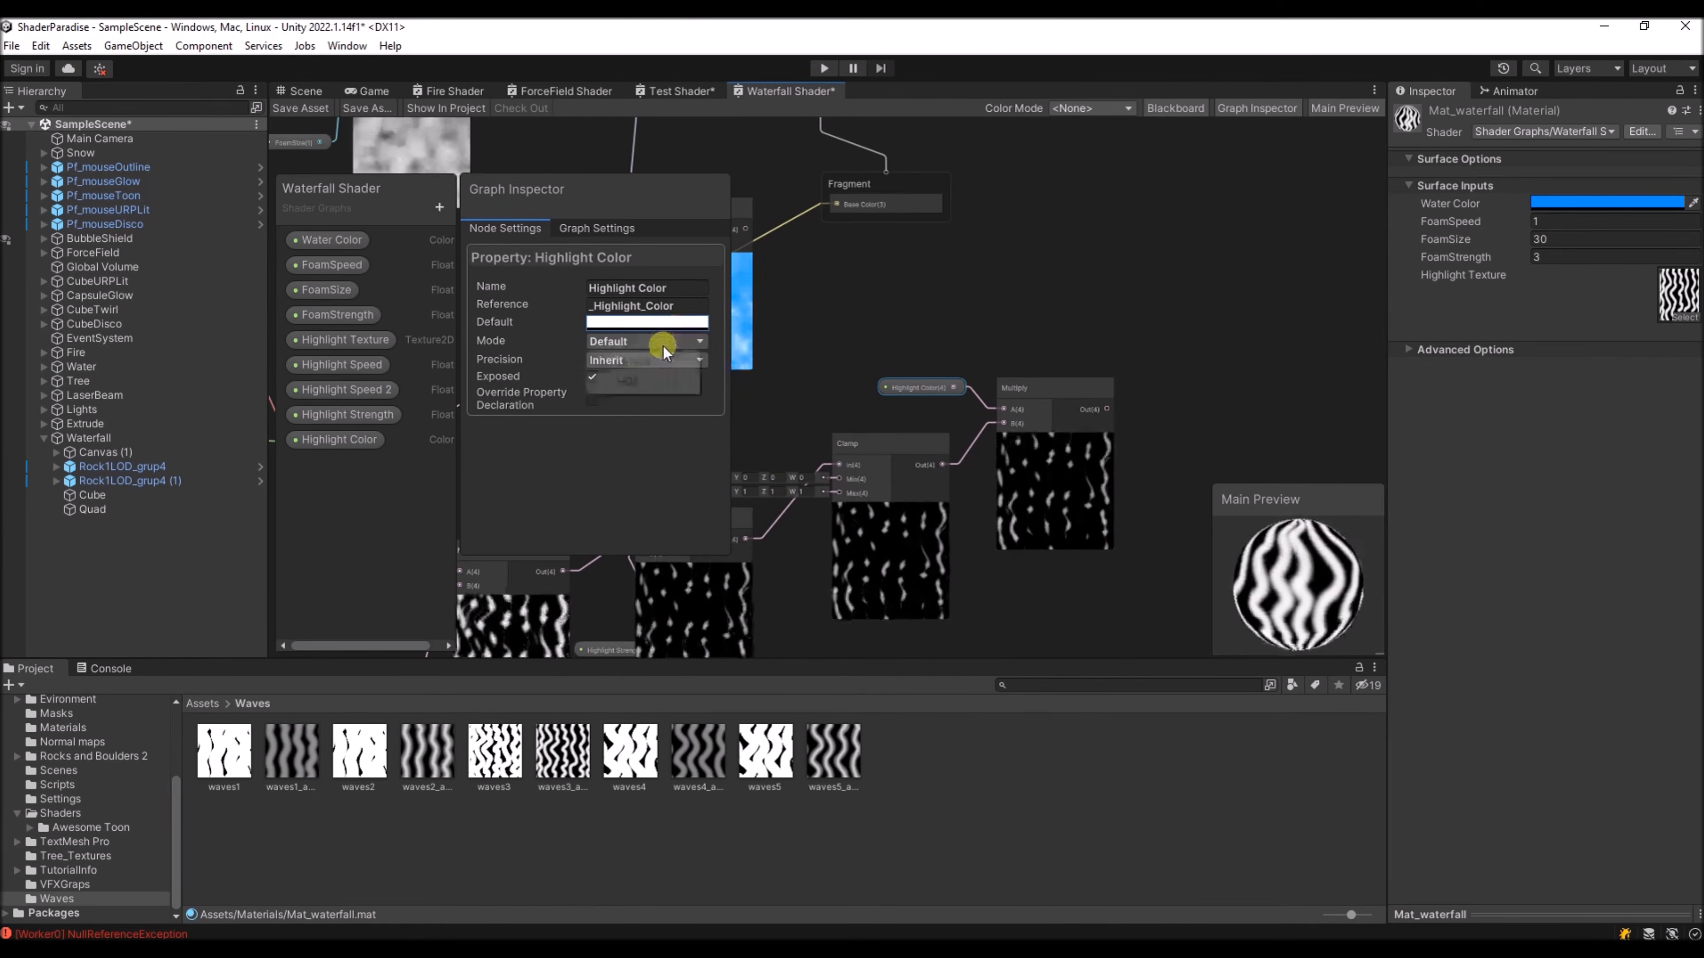
click(635, 382)
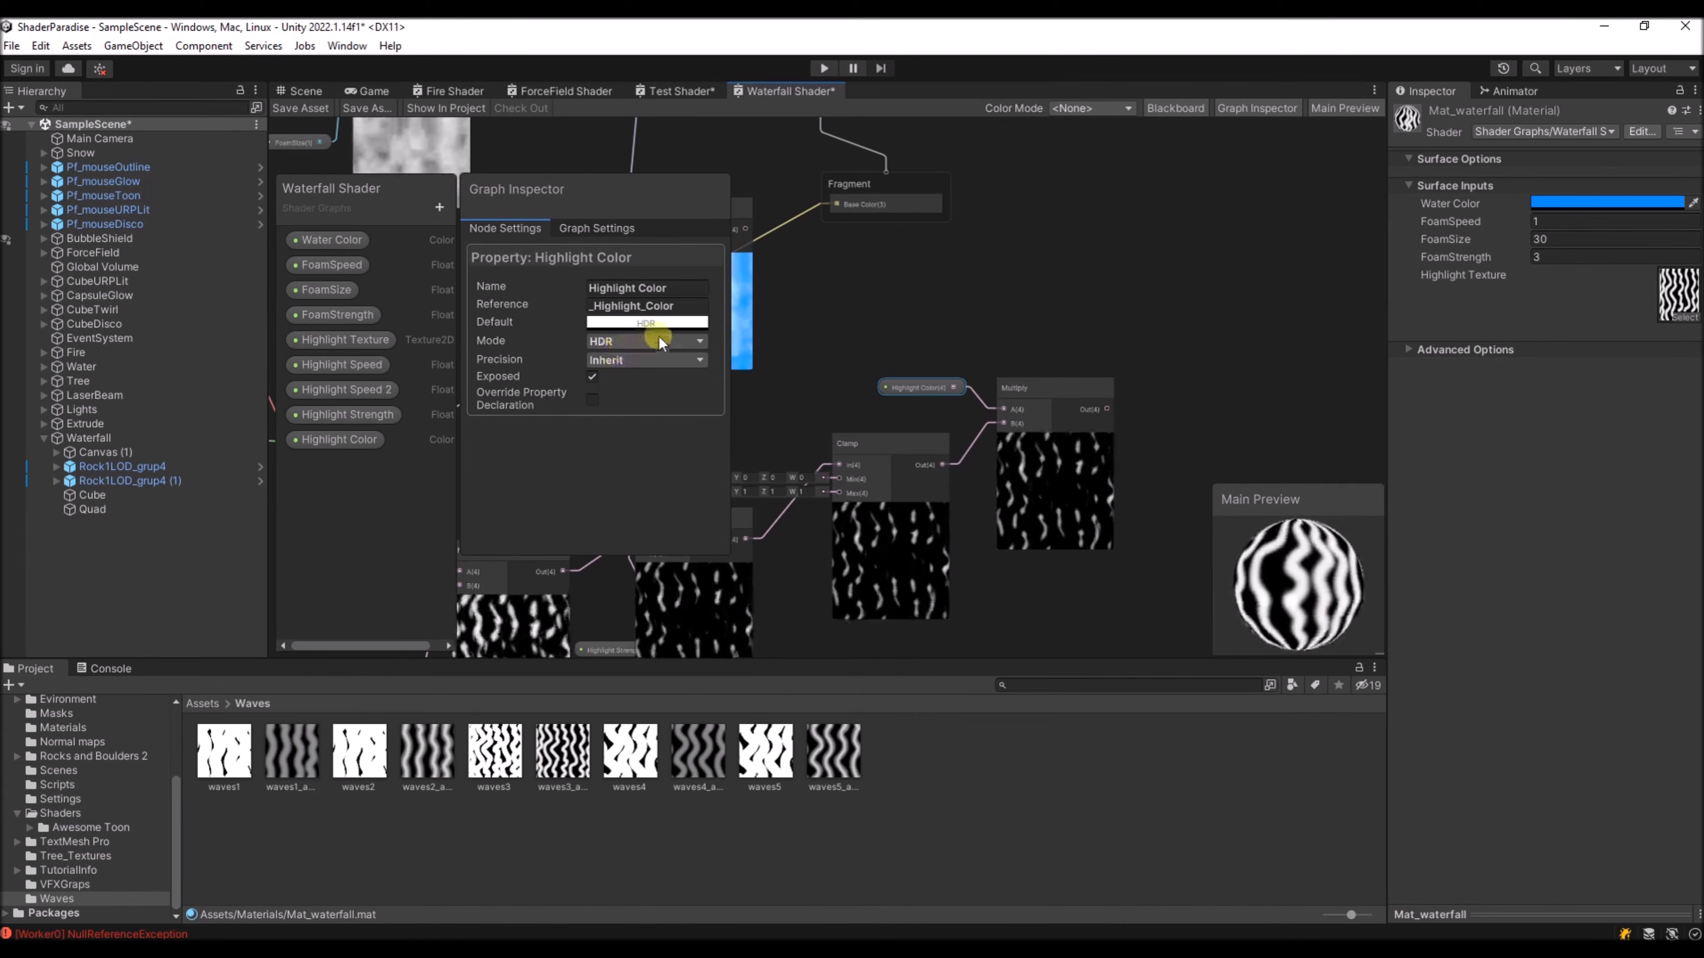
click(636, 321)
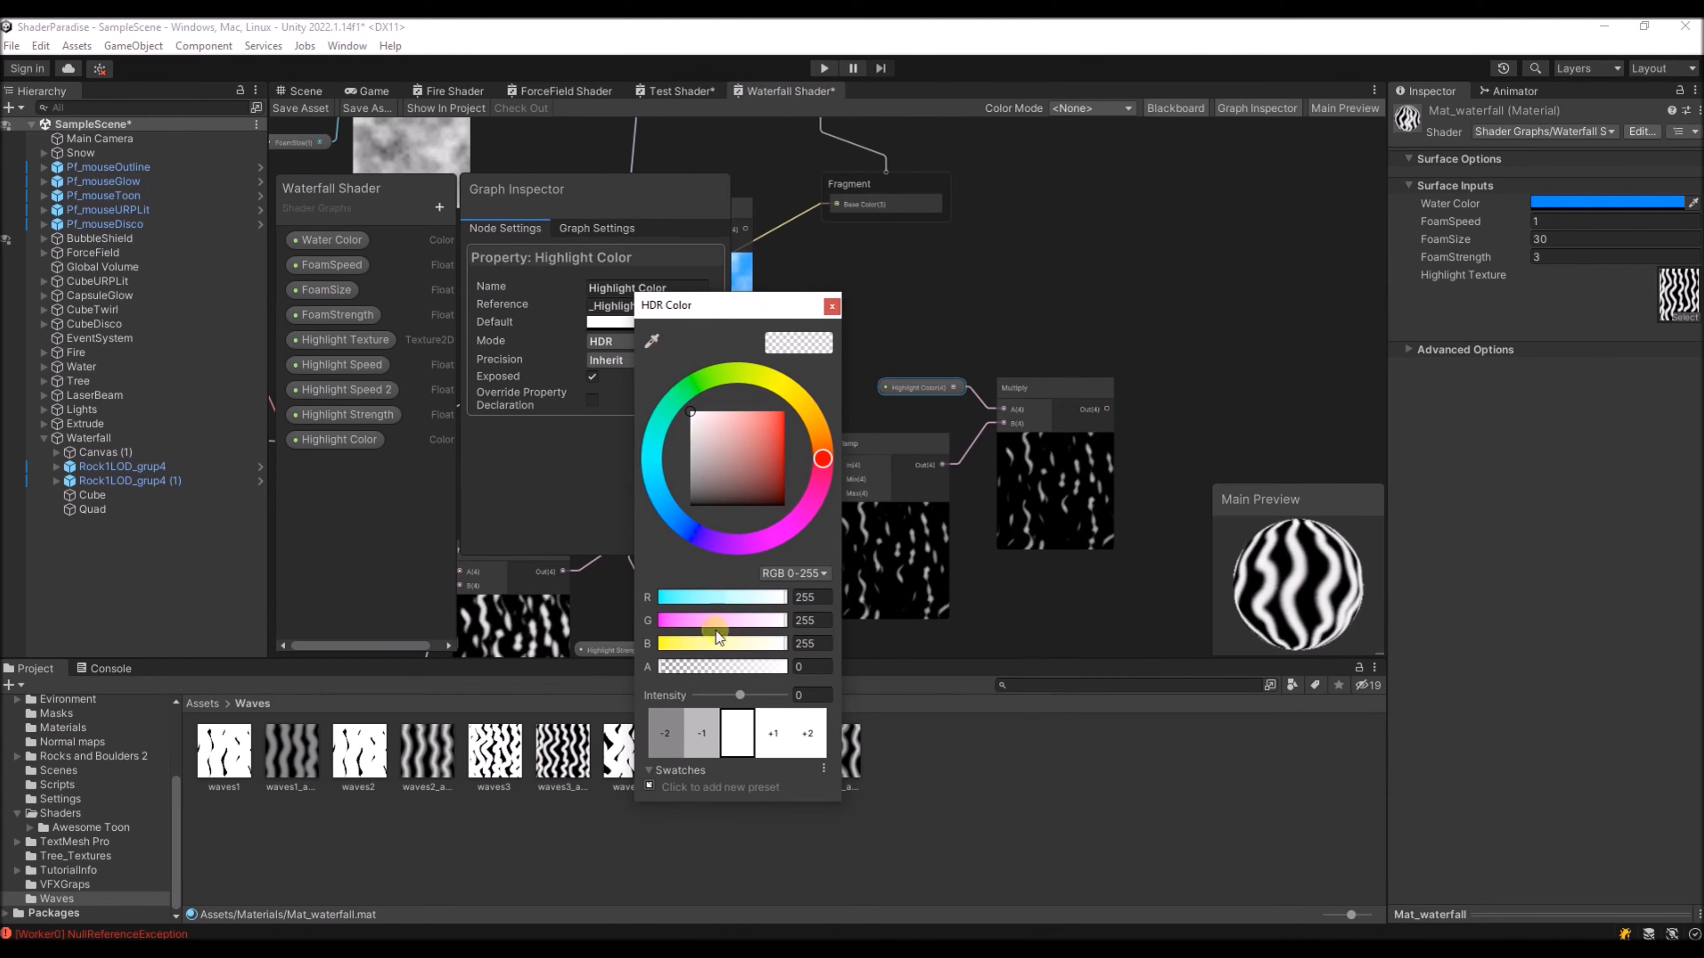
click(773, 738)
click(788, 738)
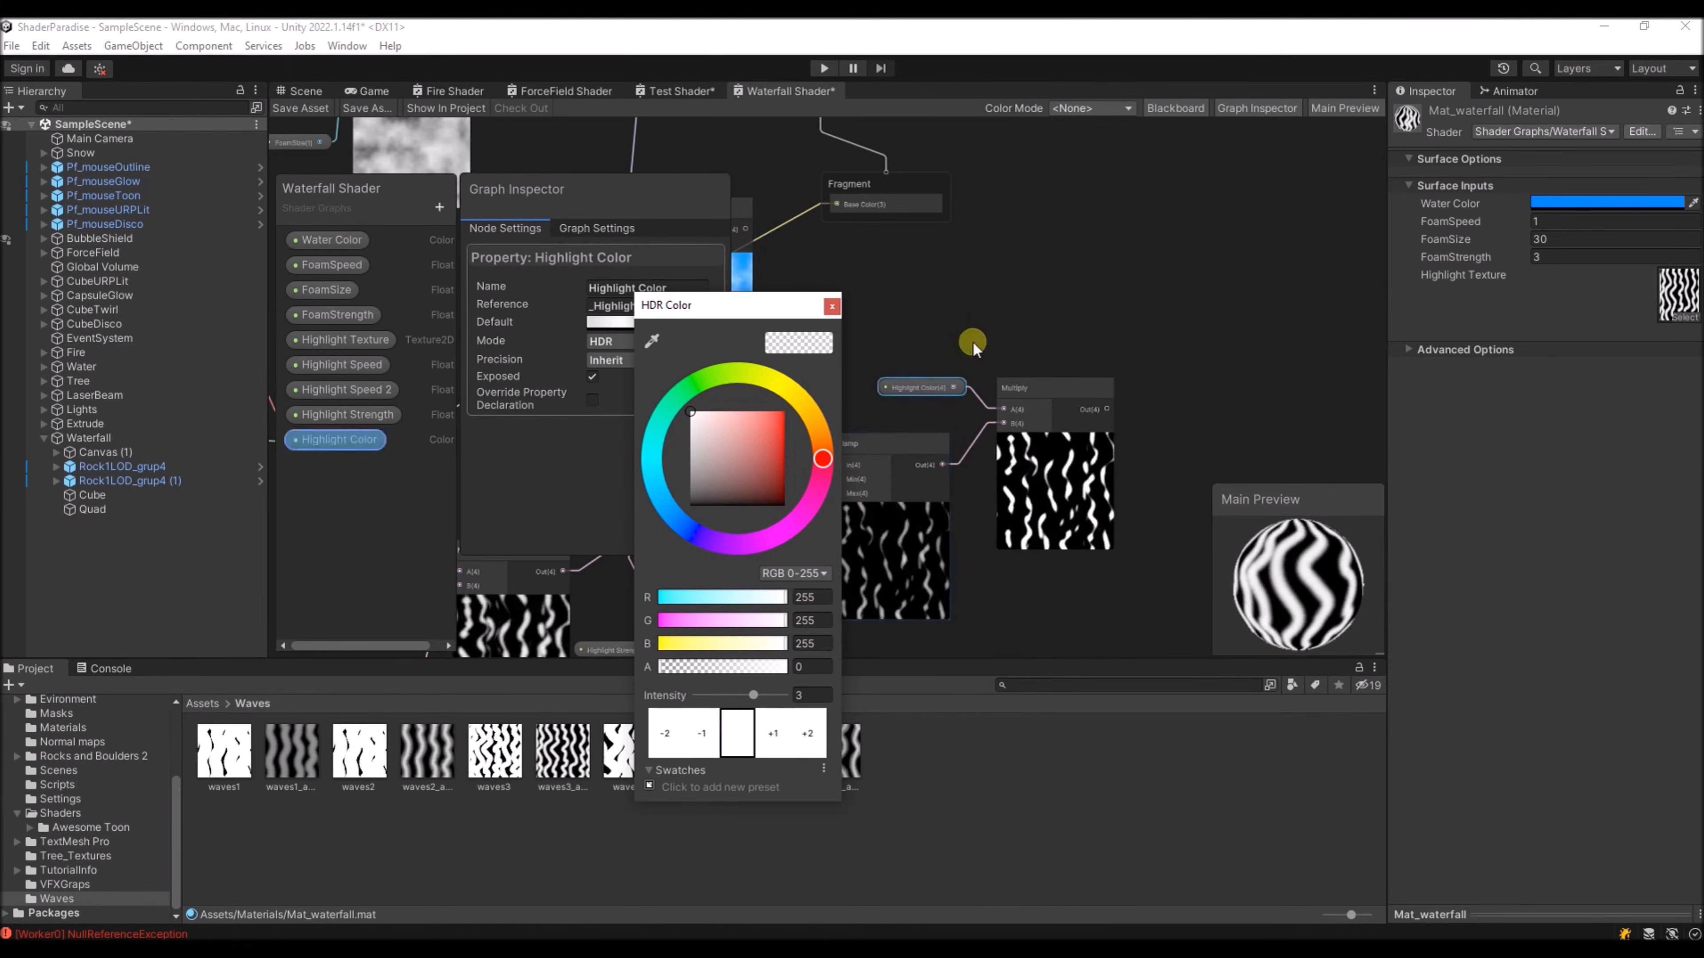
click(967, 221)
- Move the highlight Multiply node upward and shift the Vertex and Fragment blocks to the right of it
middle_drag(964, 269, 1180, 210)
drag(1190, 355, 1179, 290)
middle_drag(1177, 288, 1127, 380)
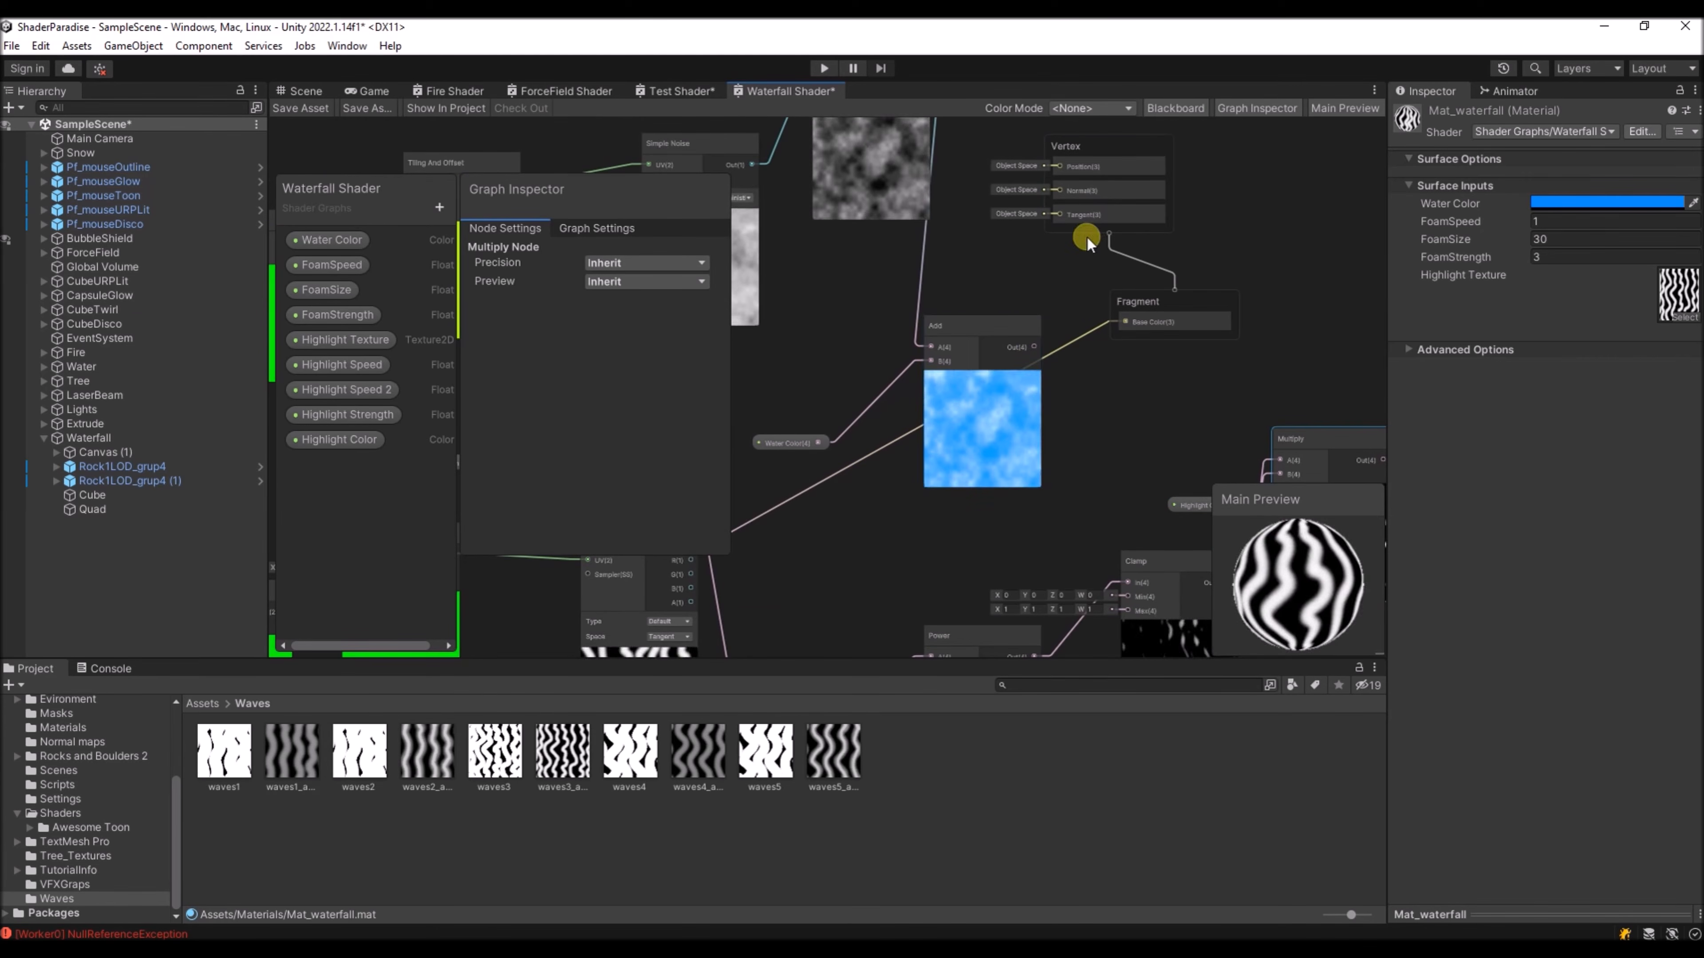
middle_drag(1274, 270, 955, 276)
drag(879, 273, 1337, 437)
middle_drag(1027, 313, 1356, 147)
- Move the blue Add node above the highlight Multiply node and bring the Water Color node closer to it
drag(922, 283, 1167, 235)
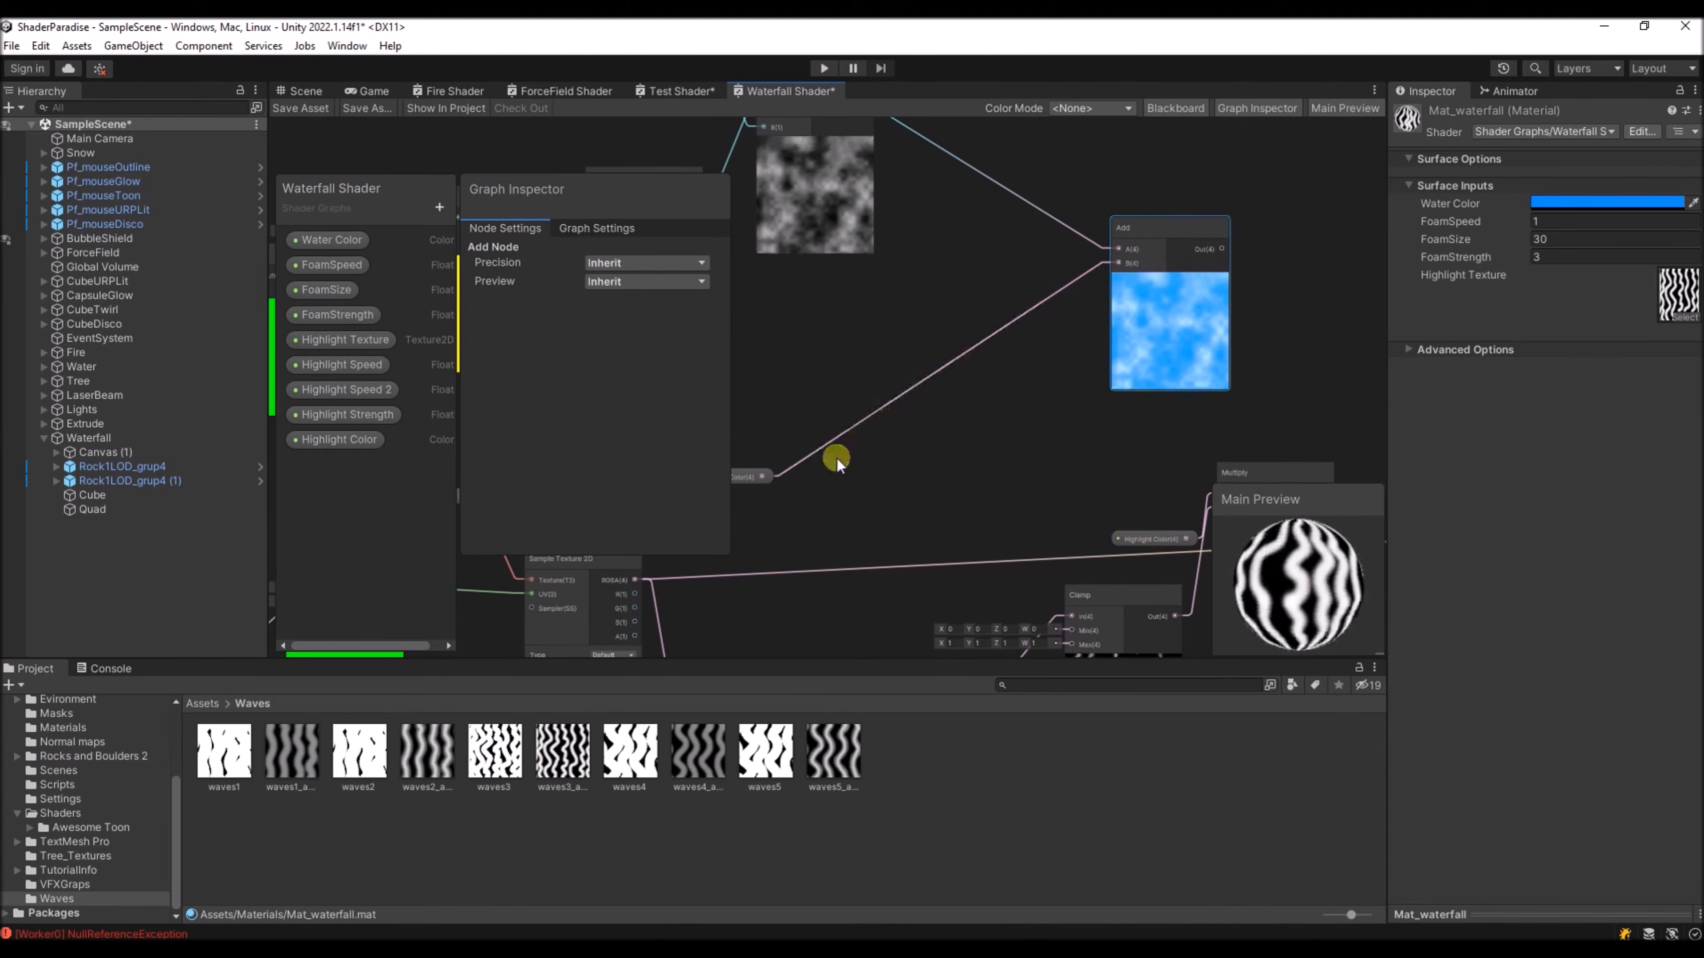
drag(735, 477, 906, 404)
middle_drag(1135, 373, 996, 367)
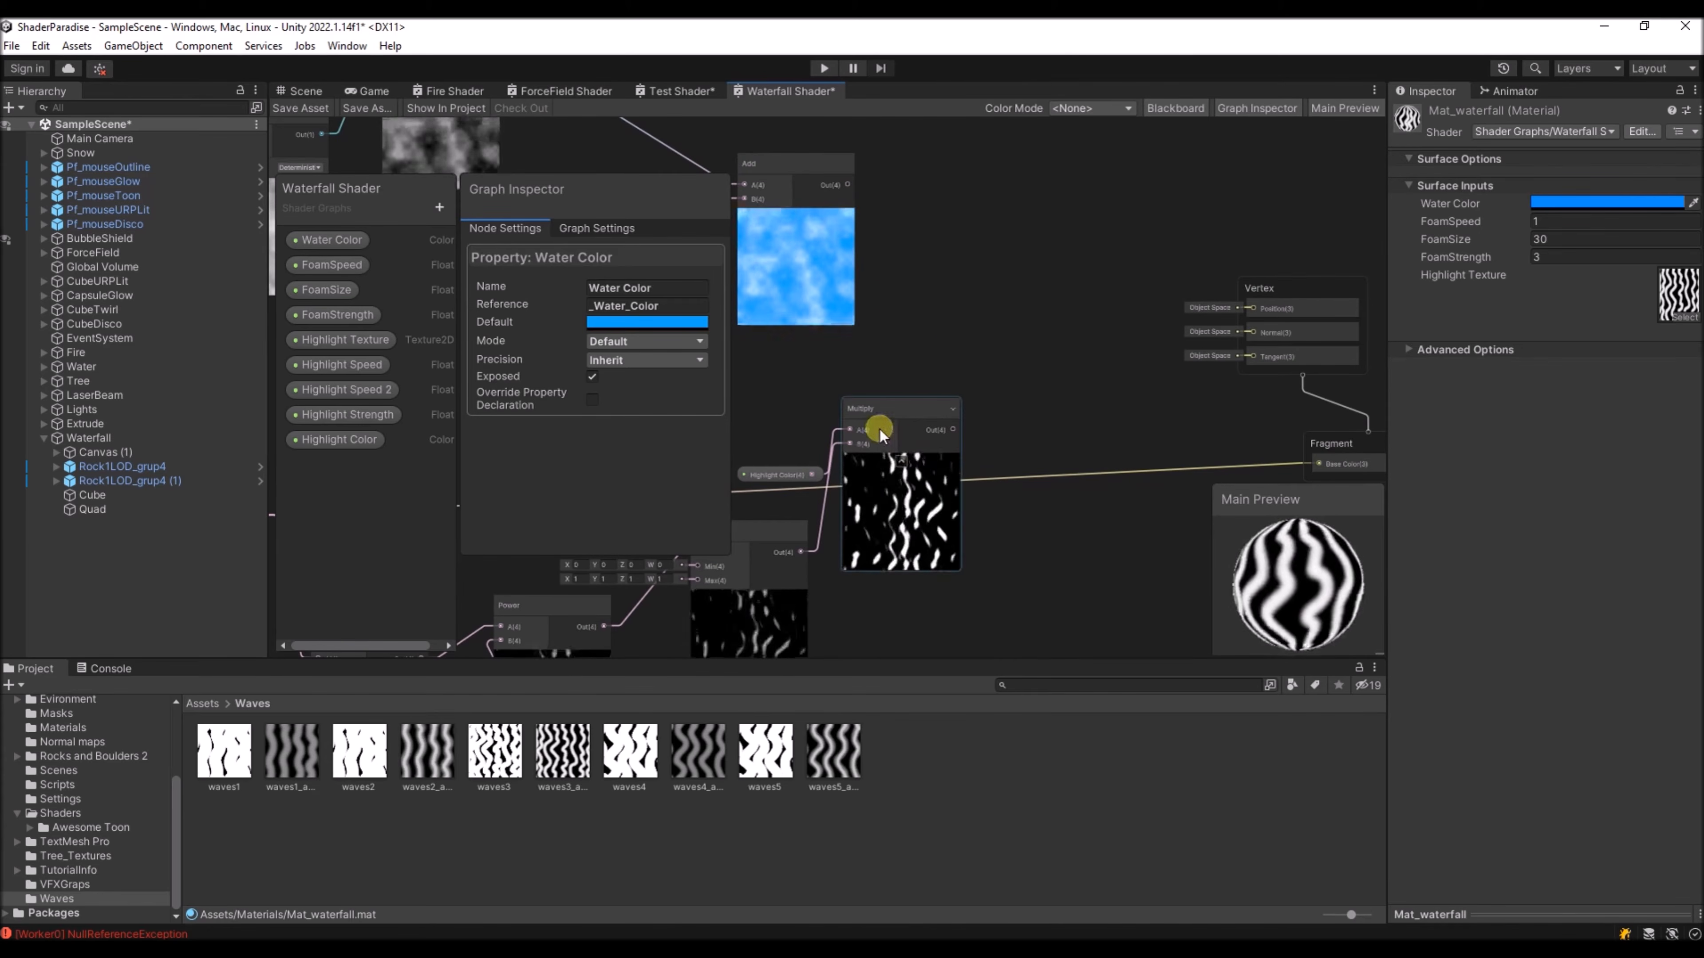
middle_drag(980, 305, 1039, 154)
middle_drag(1148, 290, 1126, 429)
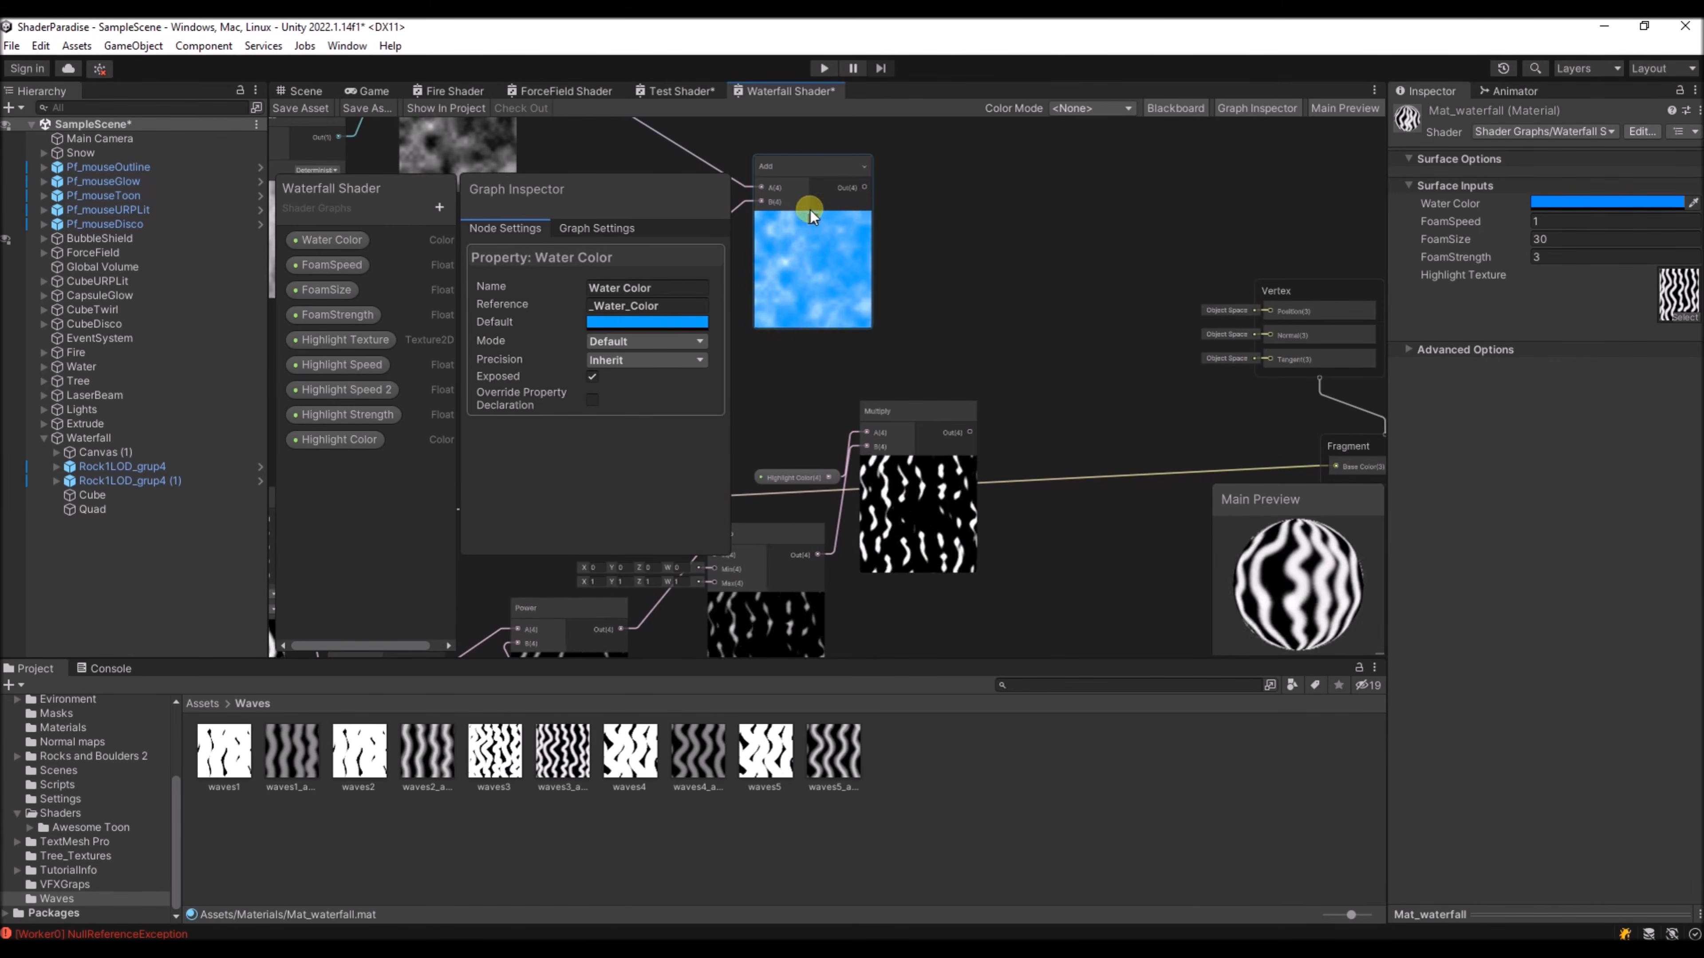
- Create a second Add node combining the first Add's output in A with the highlight Multiply's output in B
drag(865, 190, 1034, 285)
text(add)
key(Return)
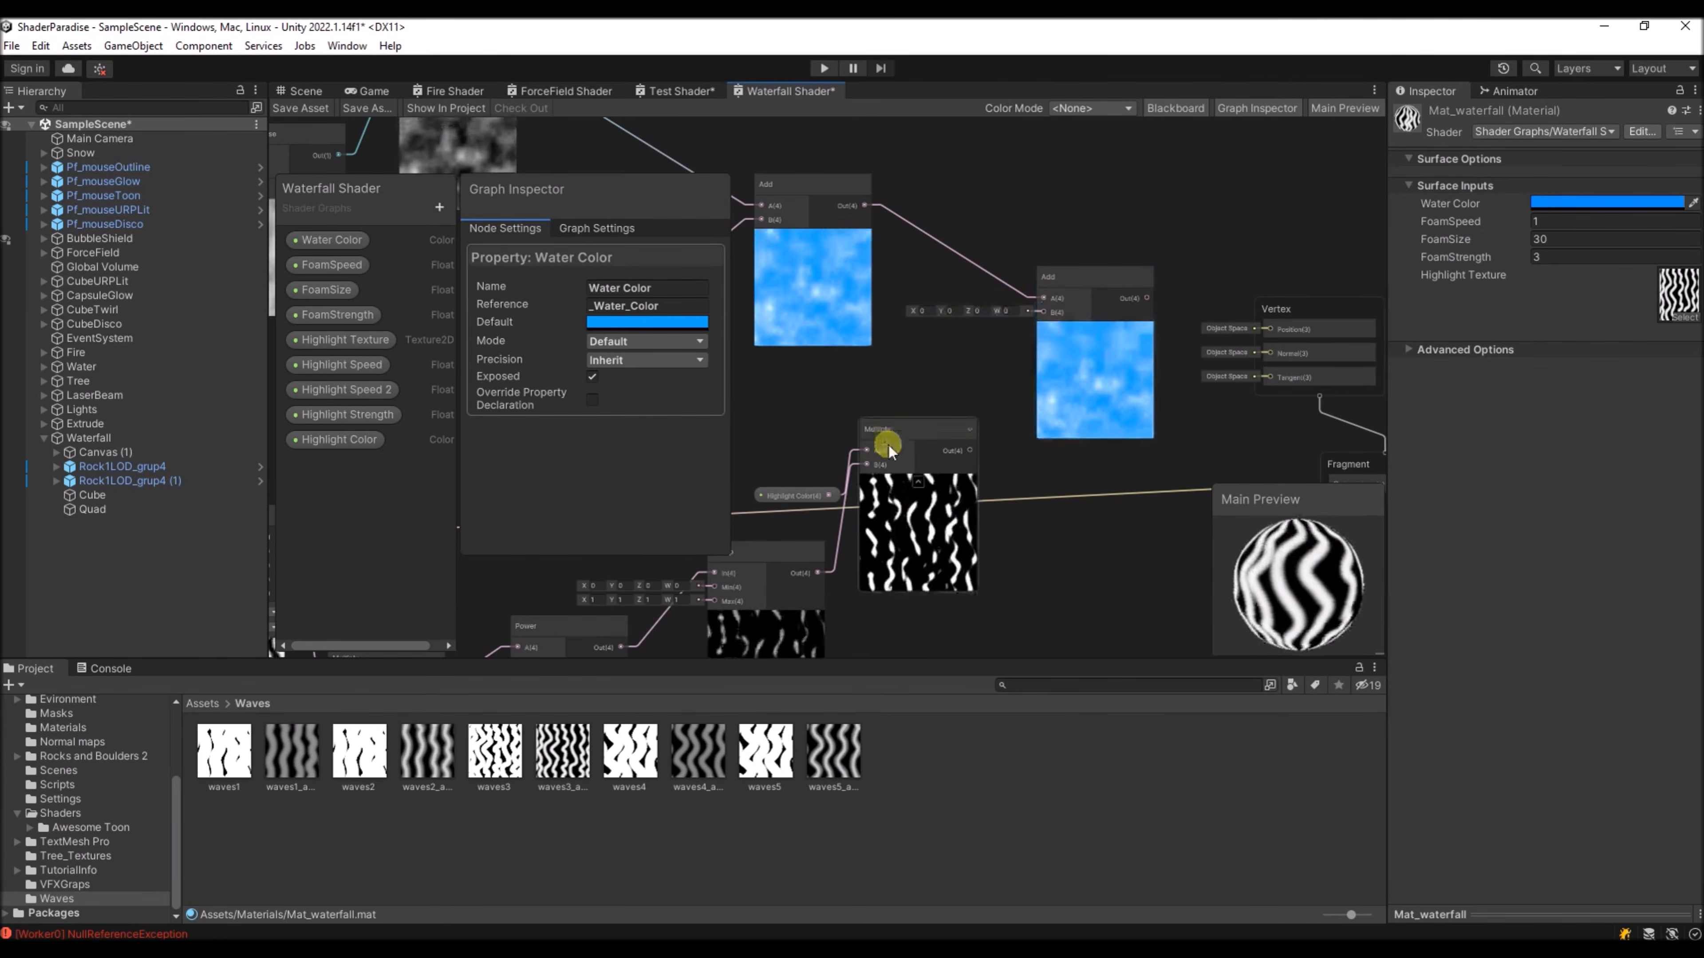
drag(970, 451, 1047, 314)
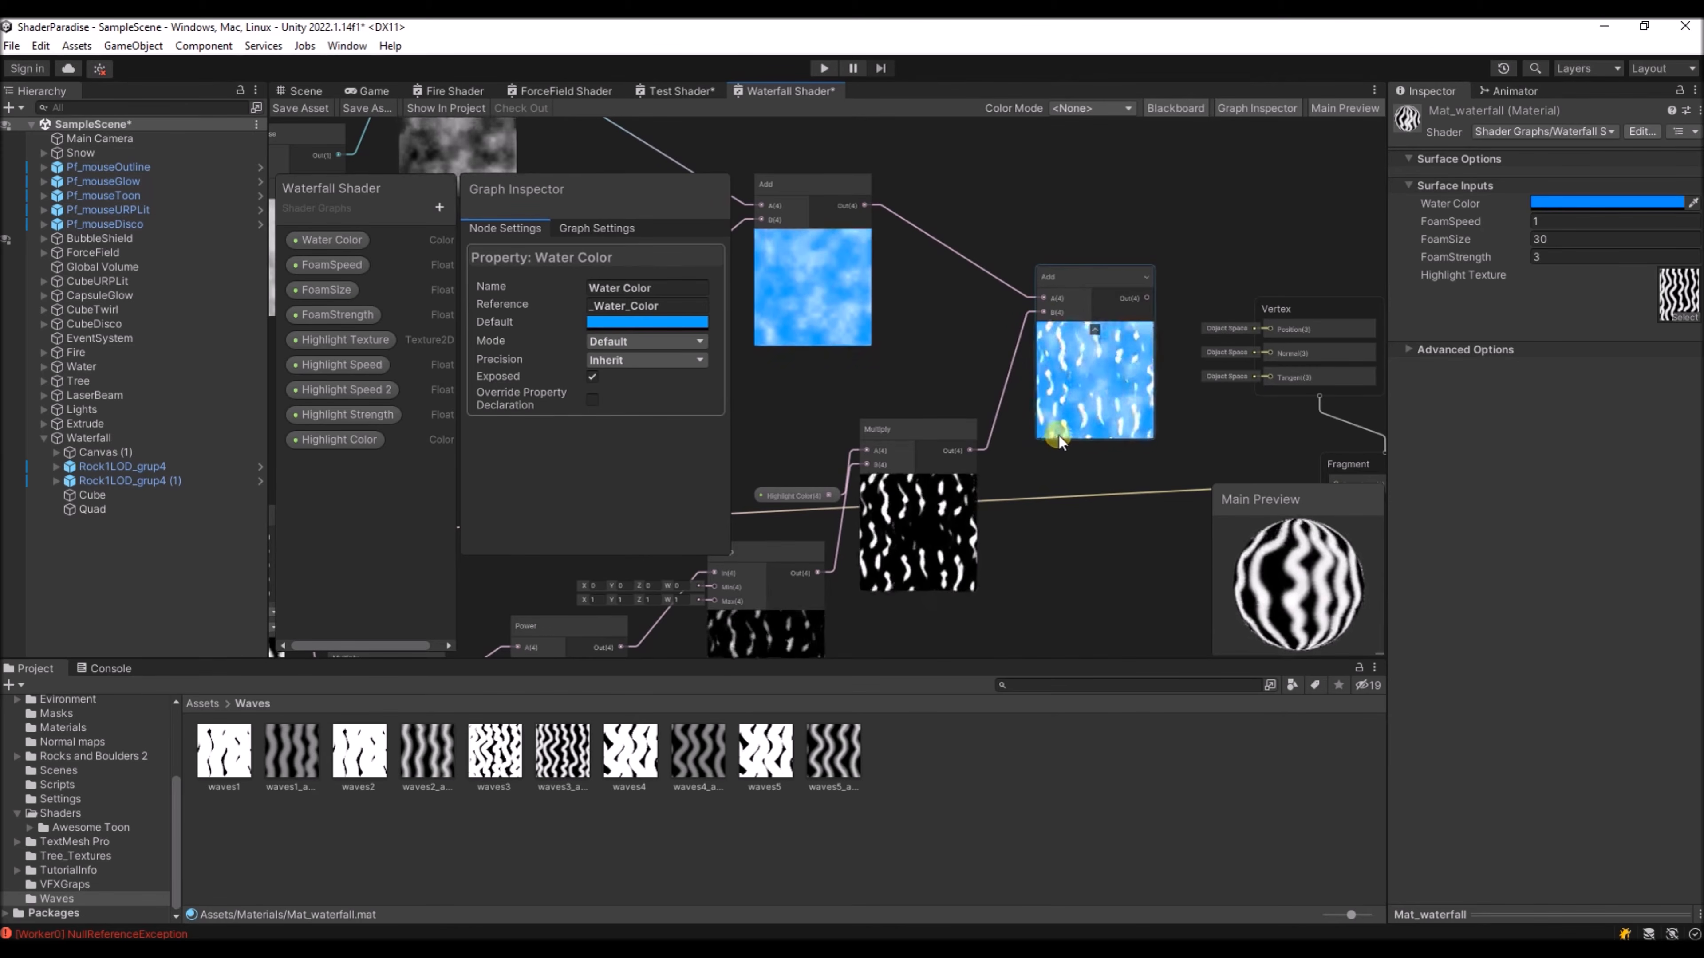
- Connect the new Add node's output to the Fragment Base Color, save the shader and view the waterfall in the scene
scroll(1087, 390, up, 3)
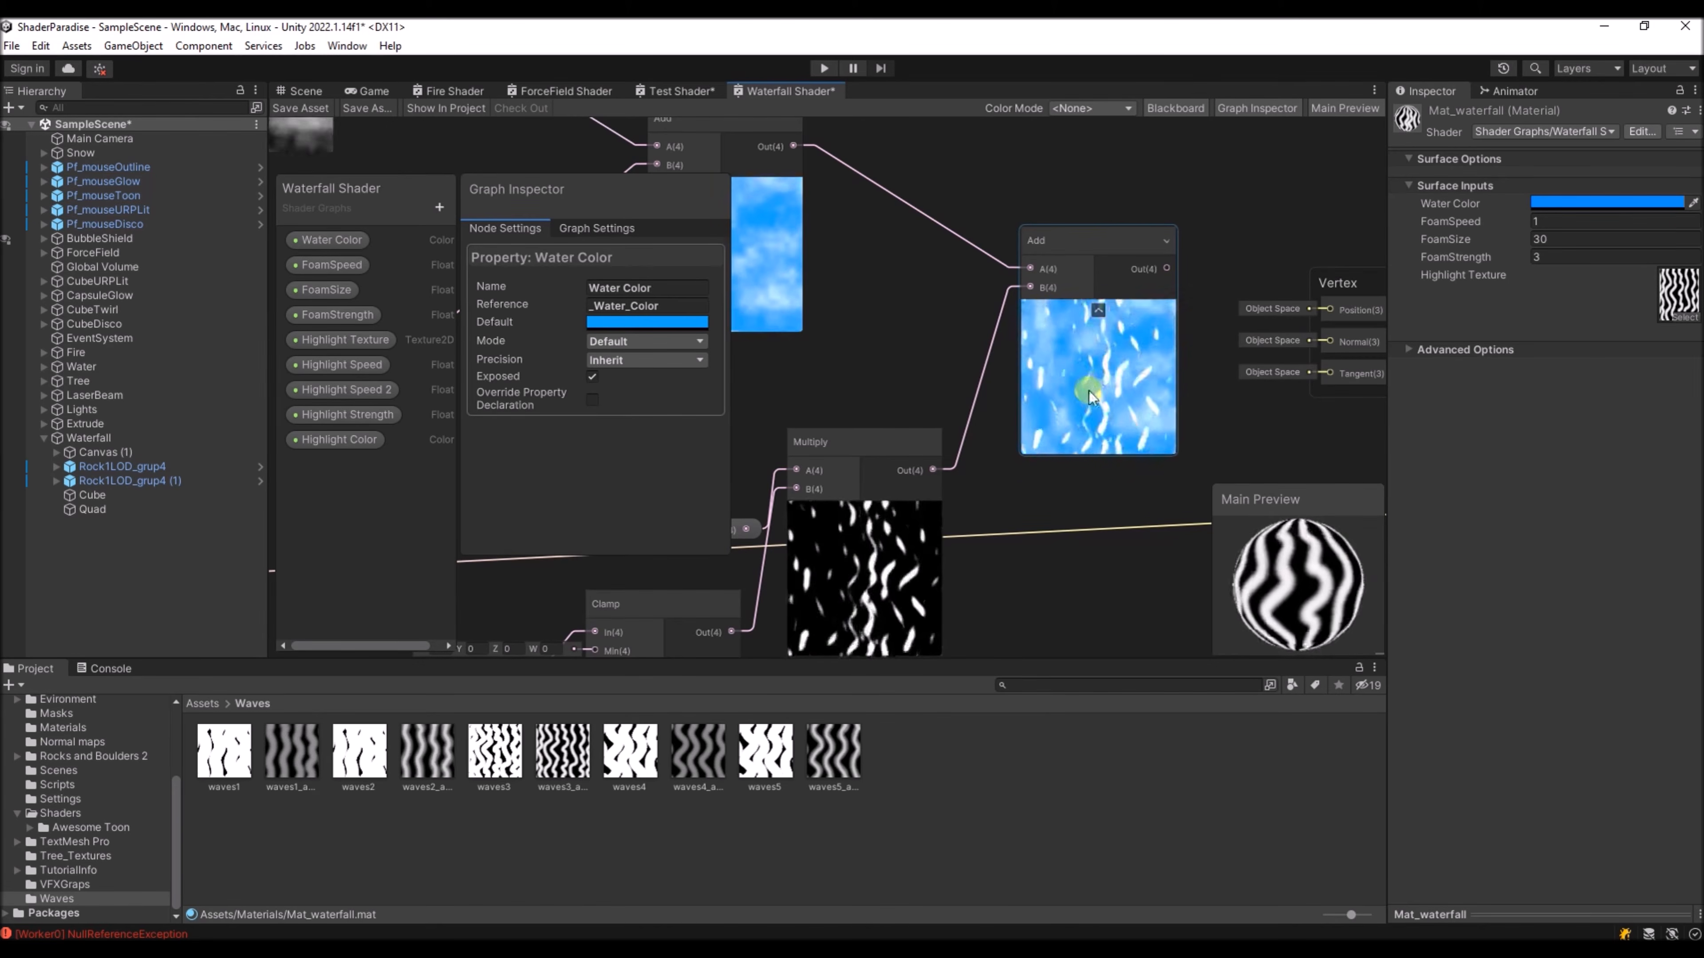
scroll(1083, 379, down, 1)
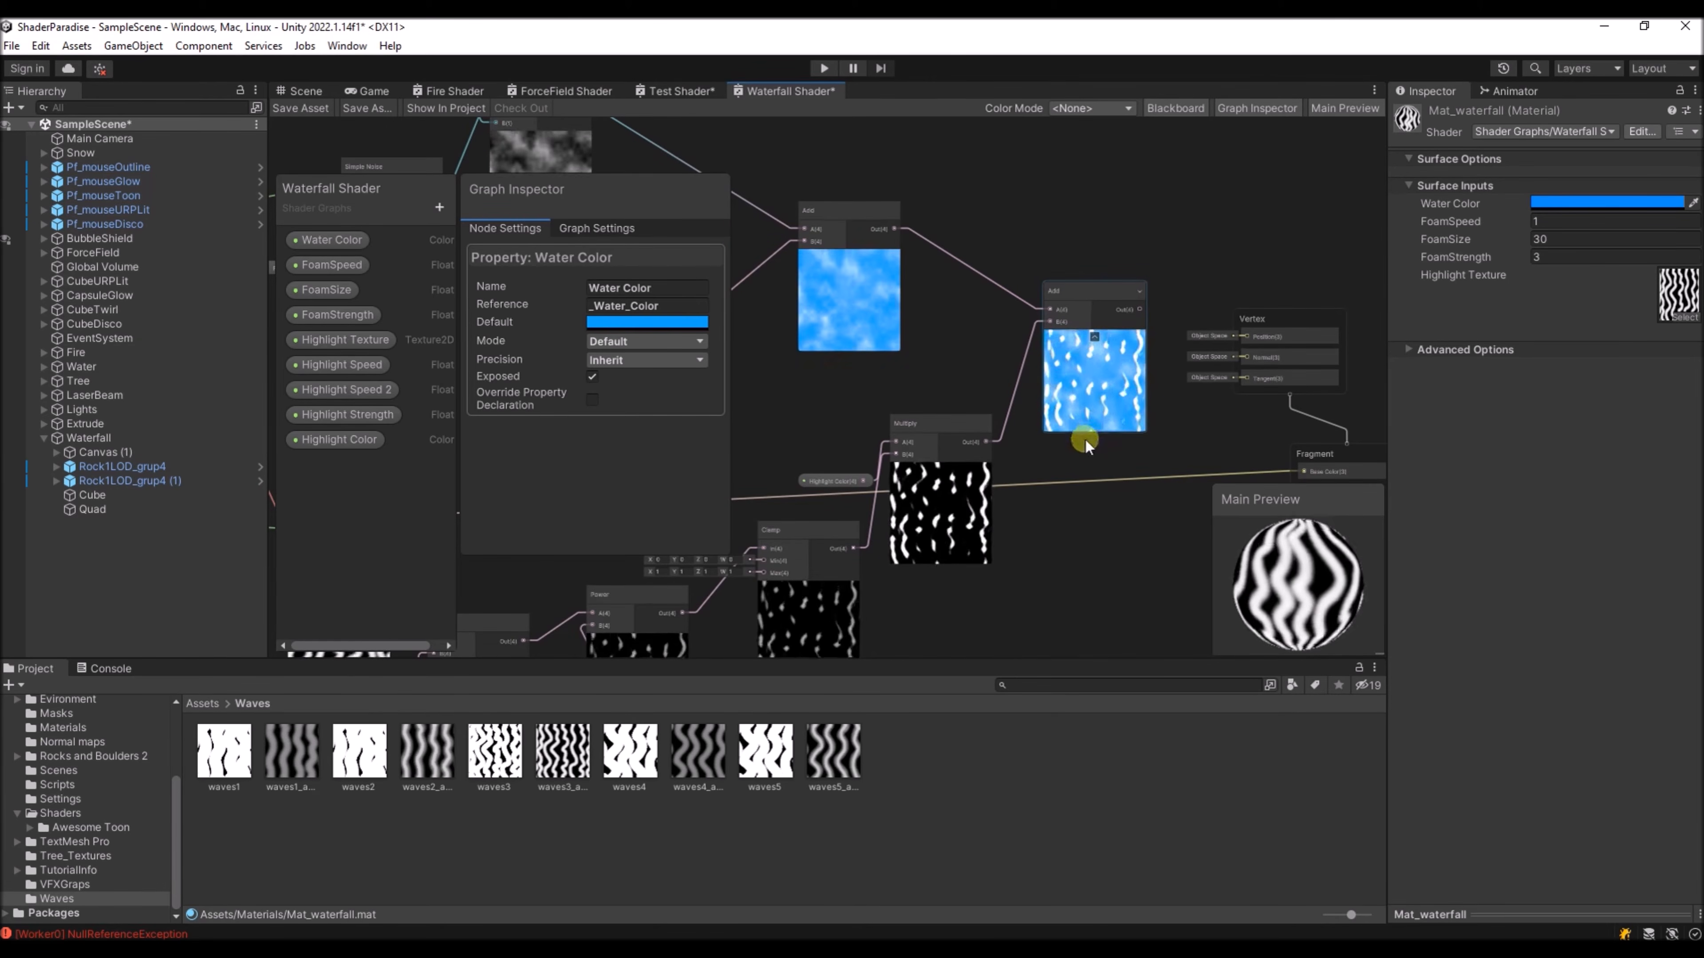
scroll(1033, 450, down, 2)
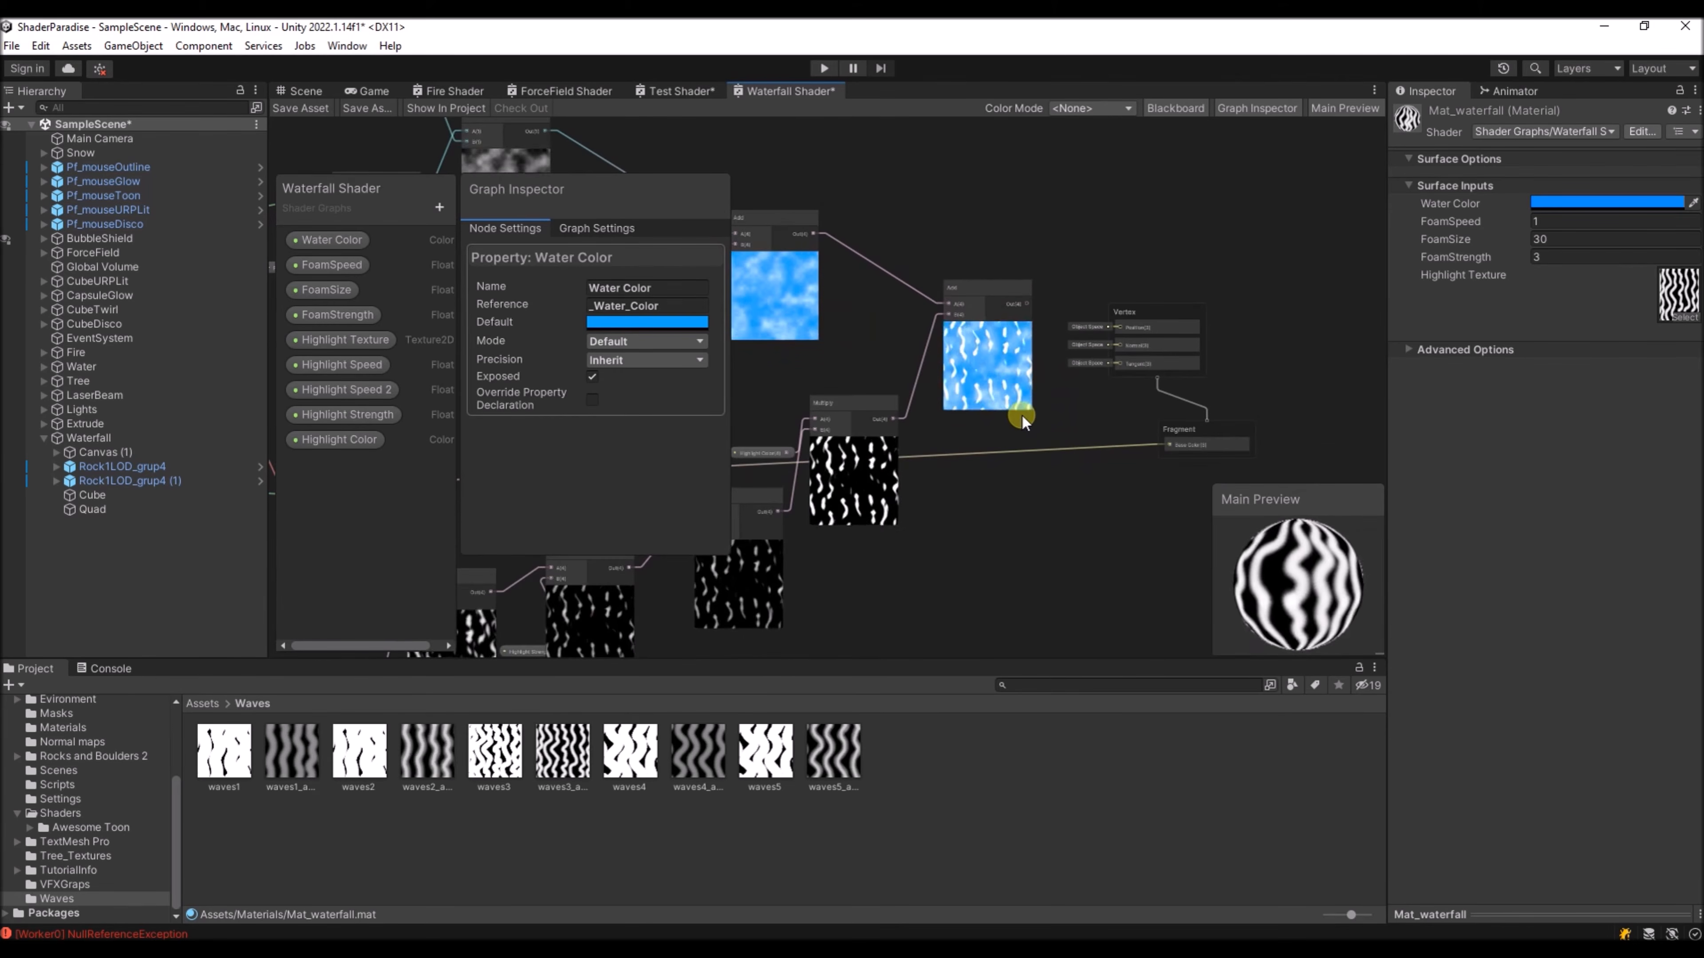
drag(1026, 304, 1171, 443)
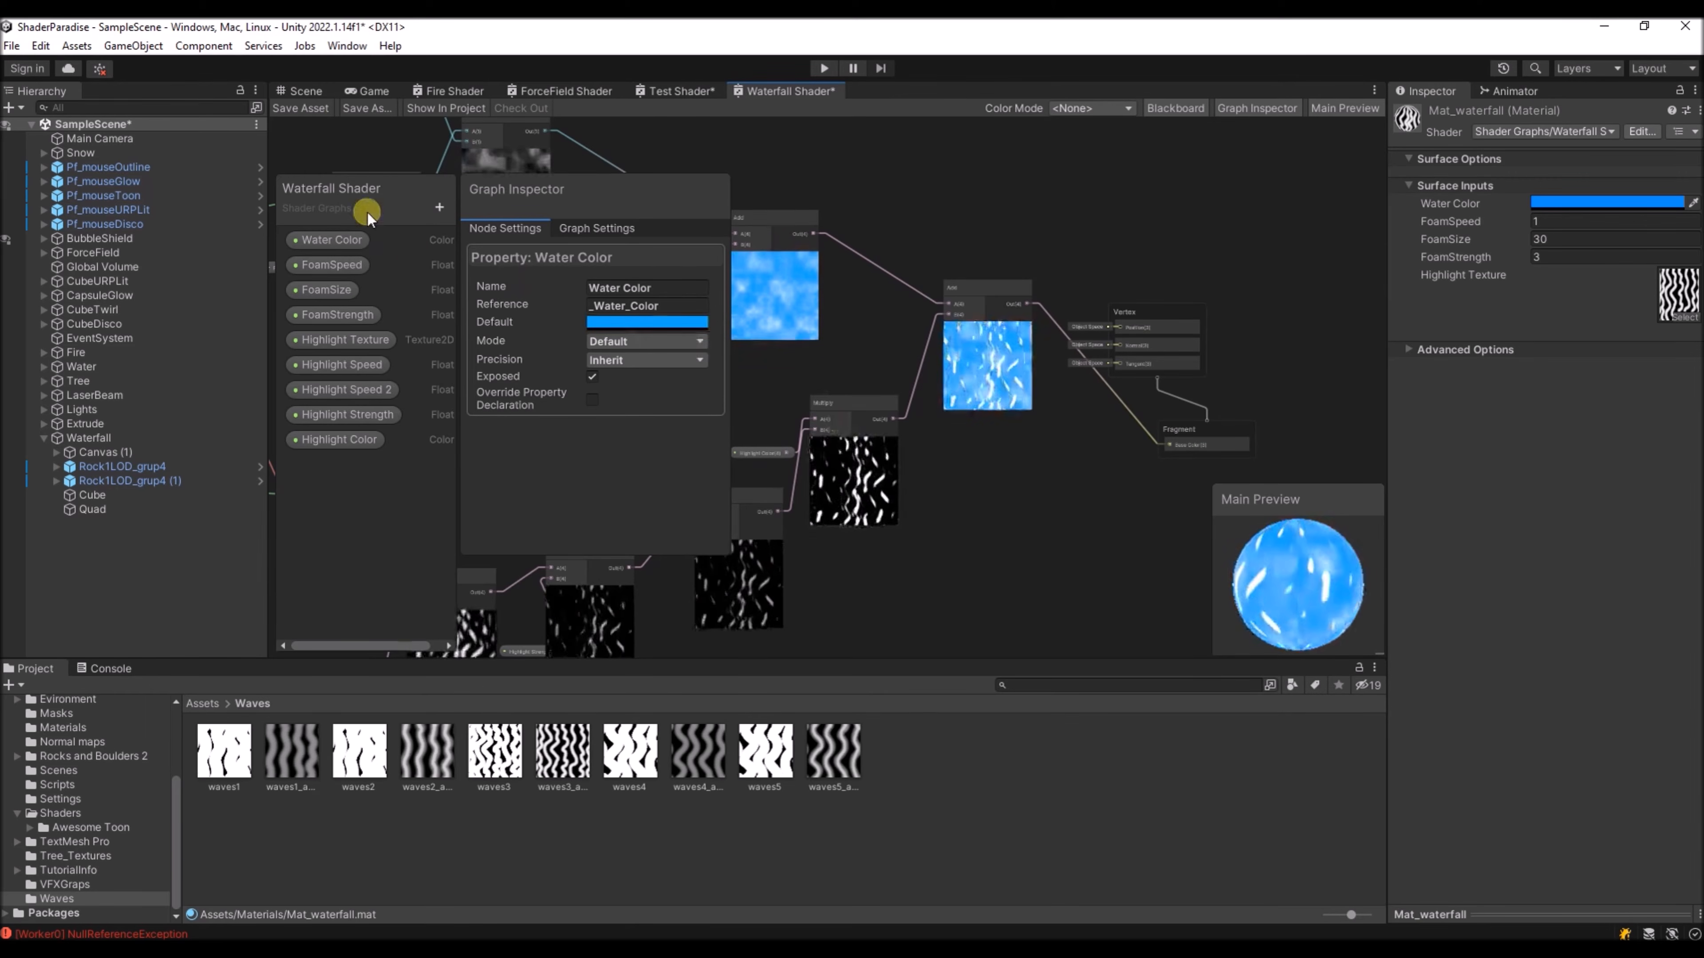
click(302, 109)
click(301, 90)
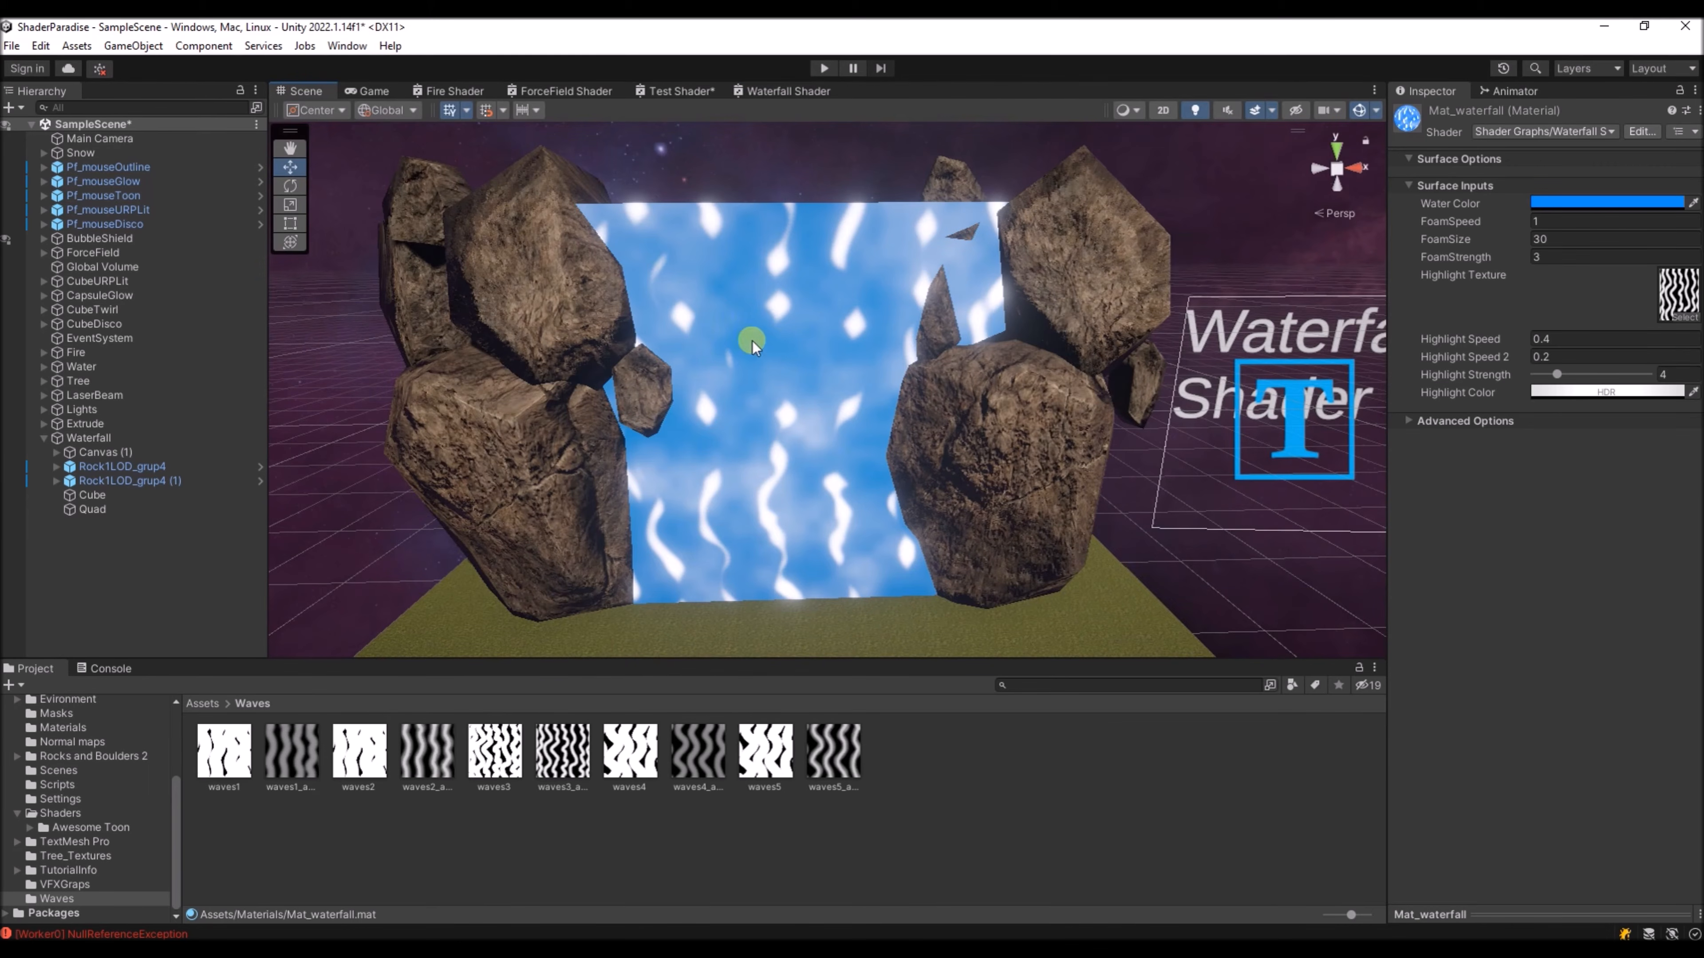
right_drag(763, 454, 758, 451)
key(w)
key(s)
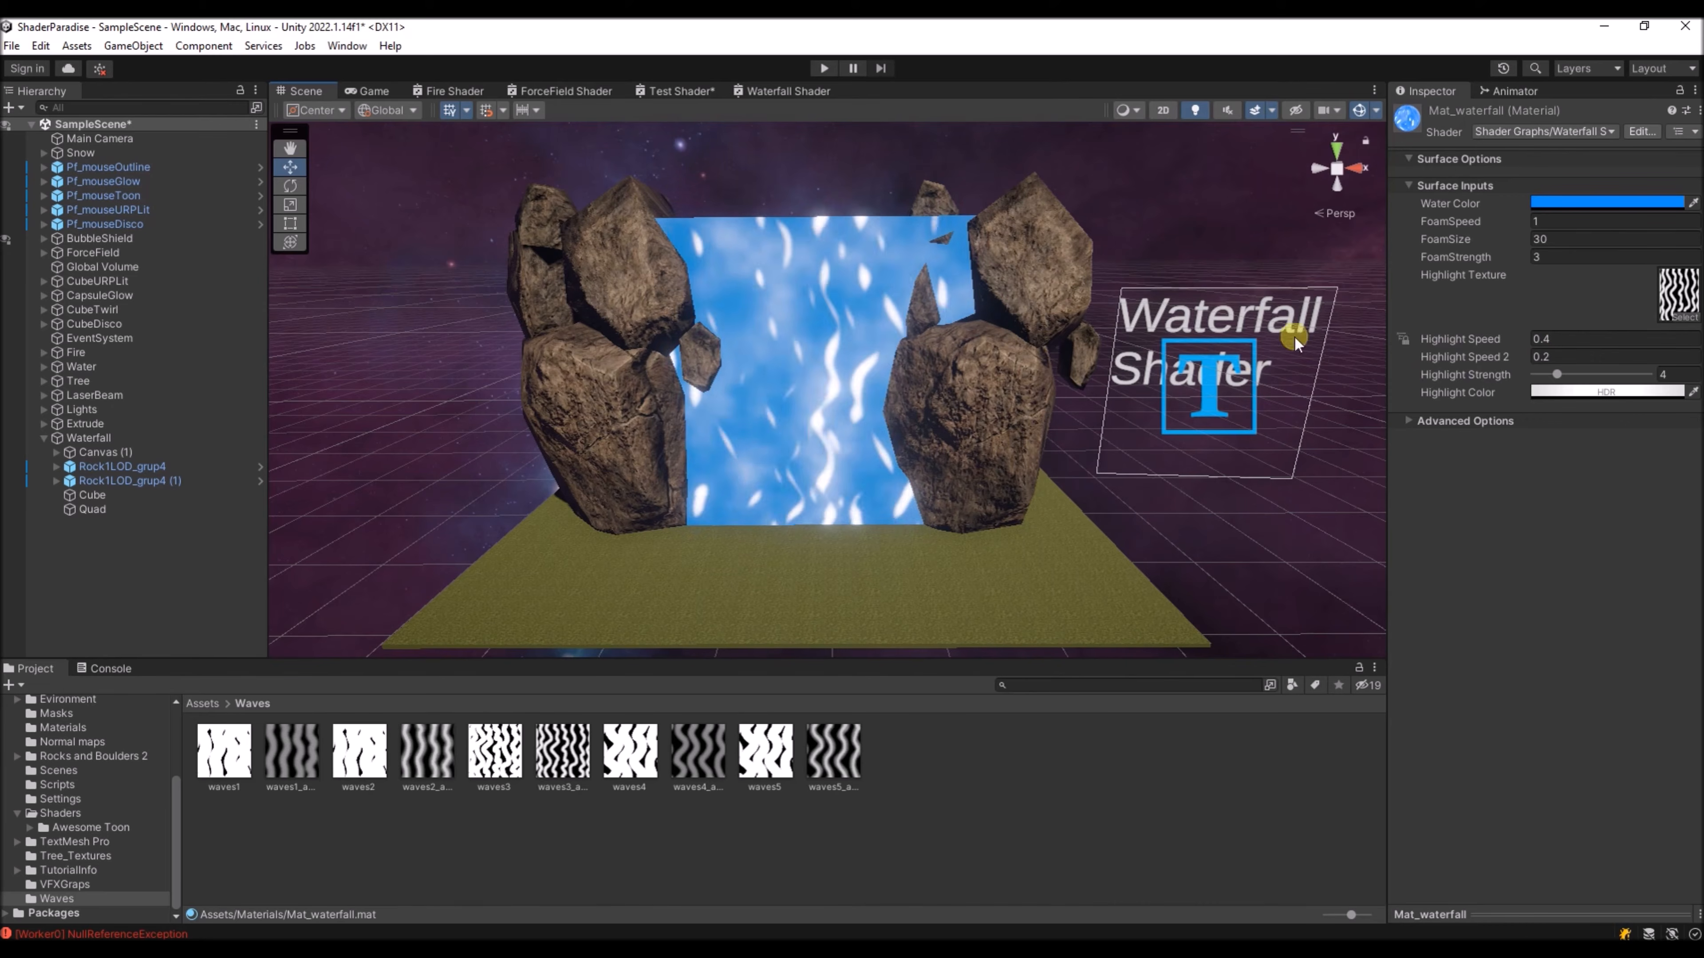
click(826, 351)
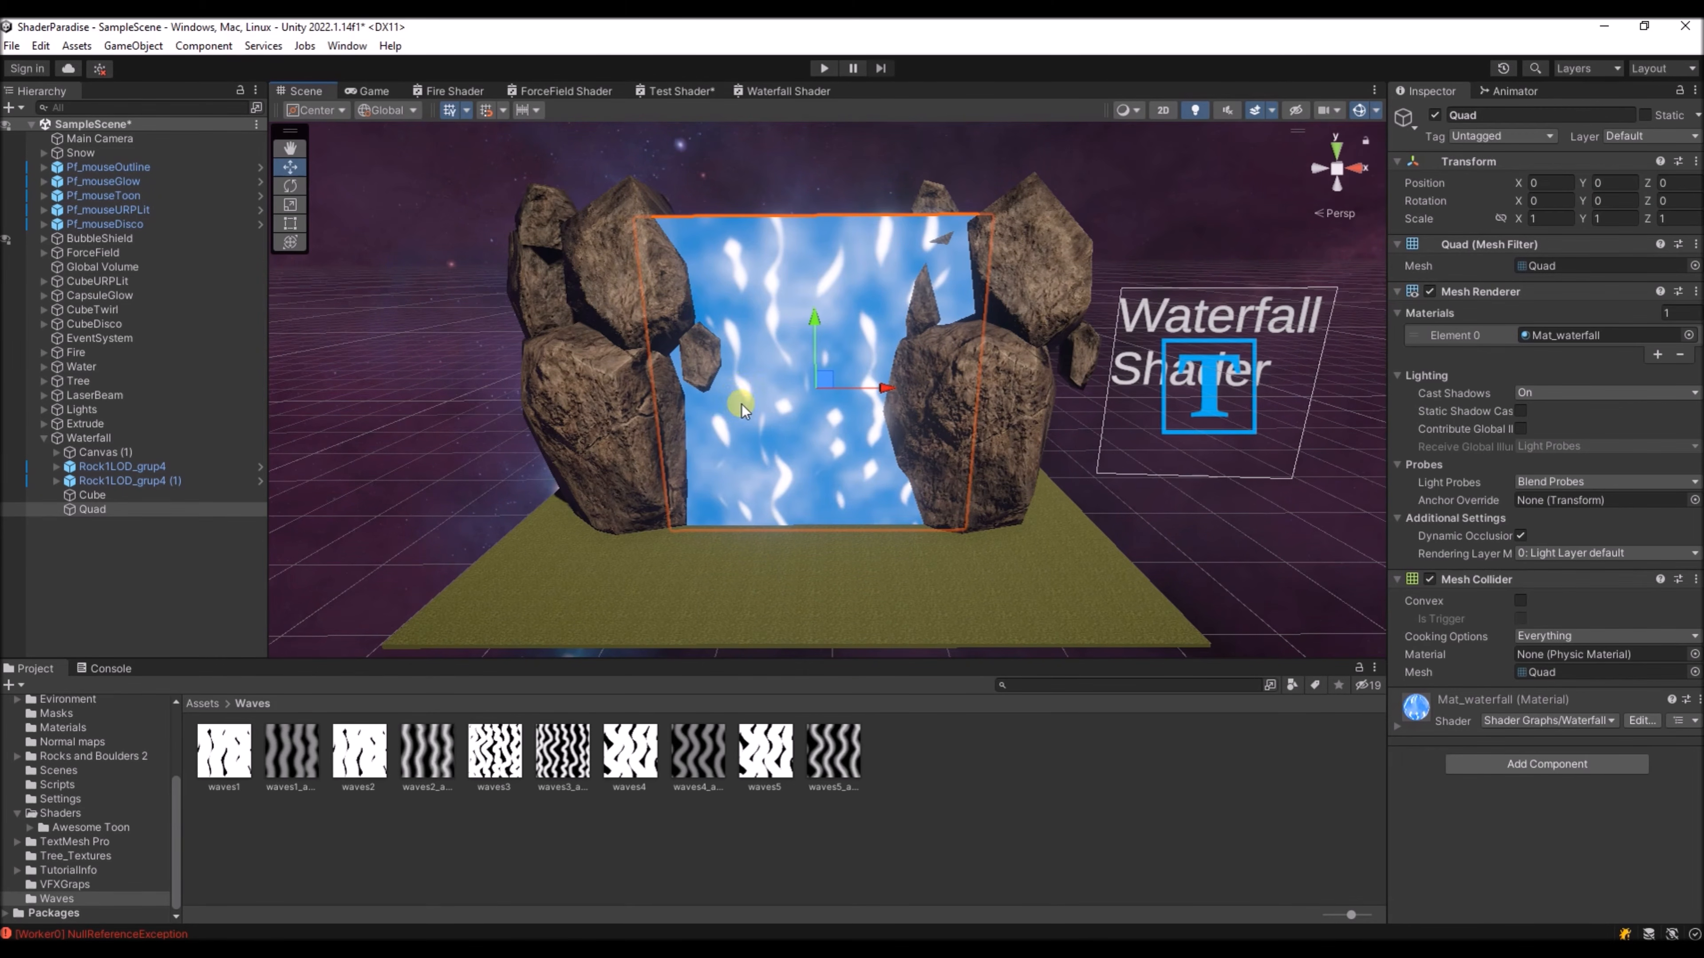
key(Delete)
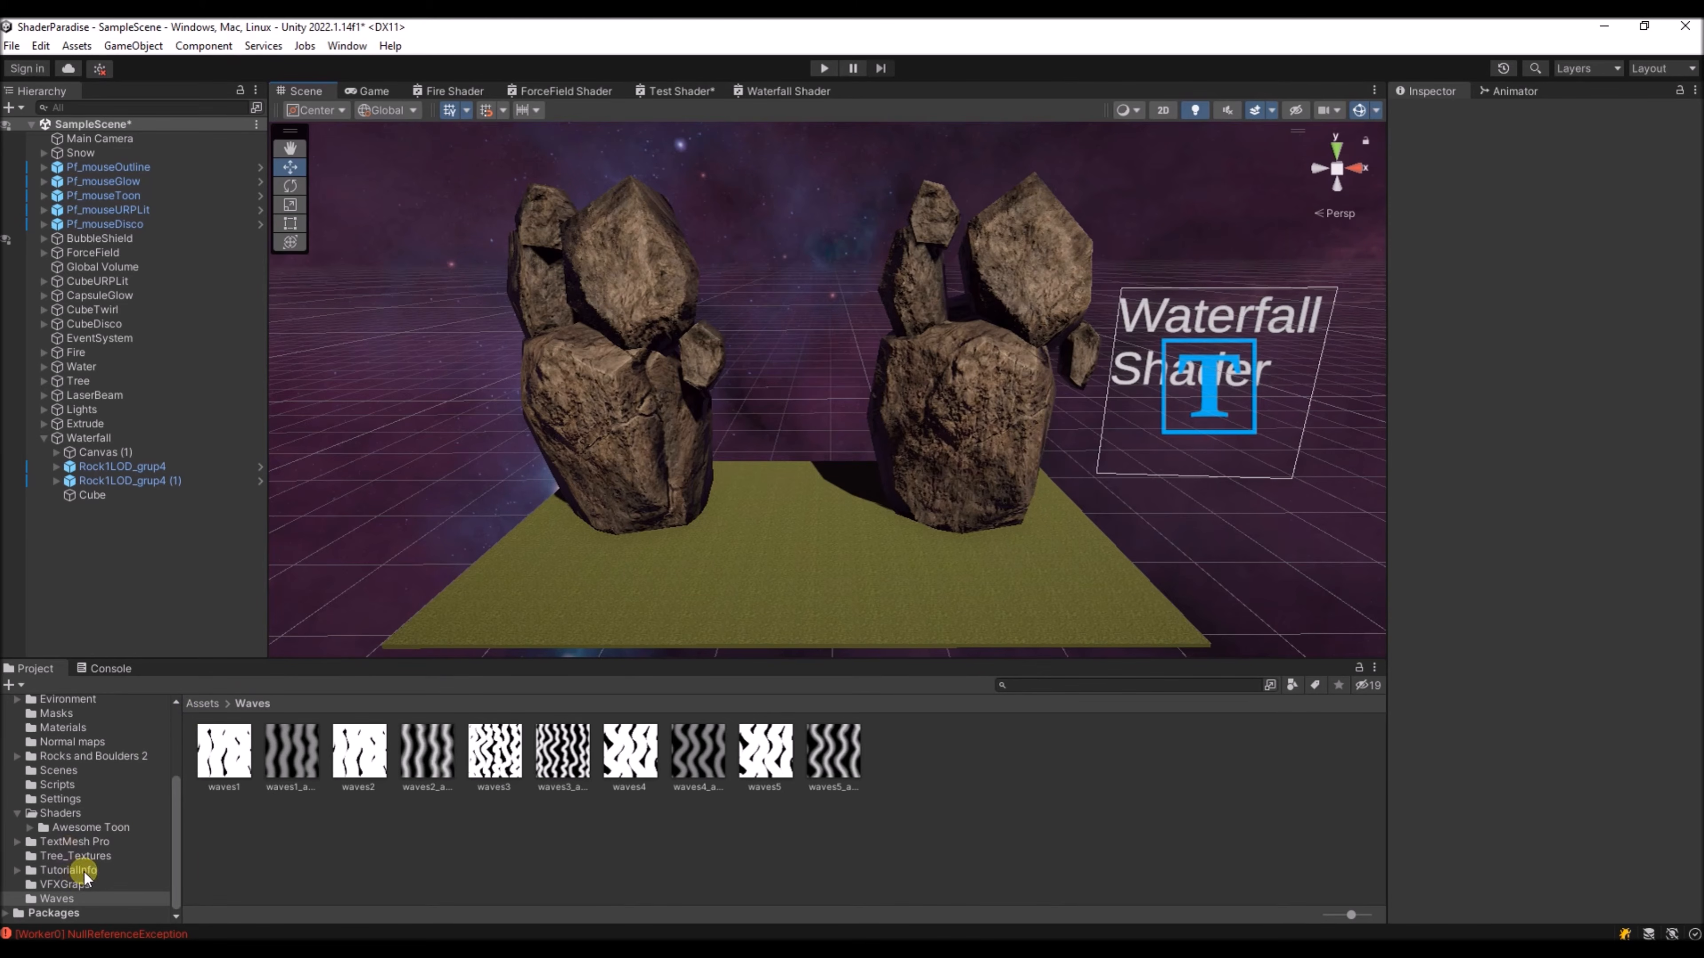
key(ctrl+z)
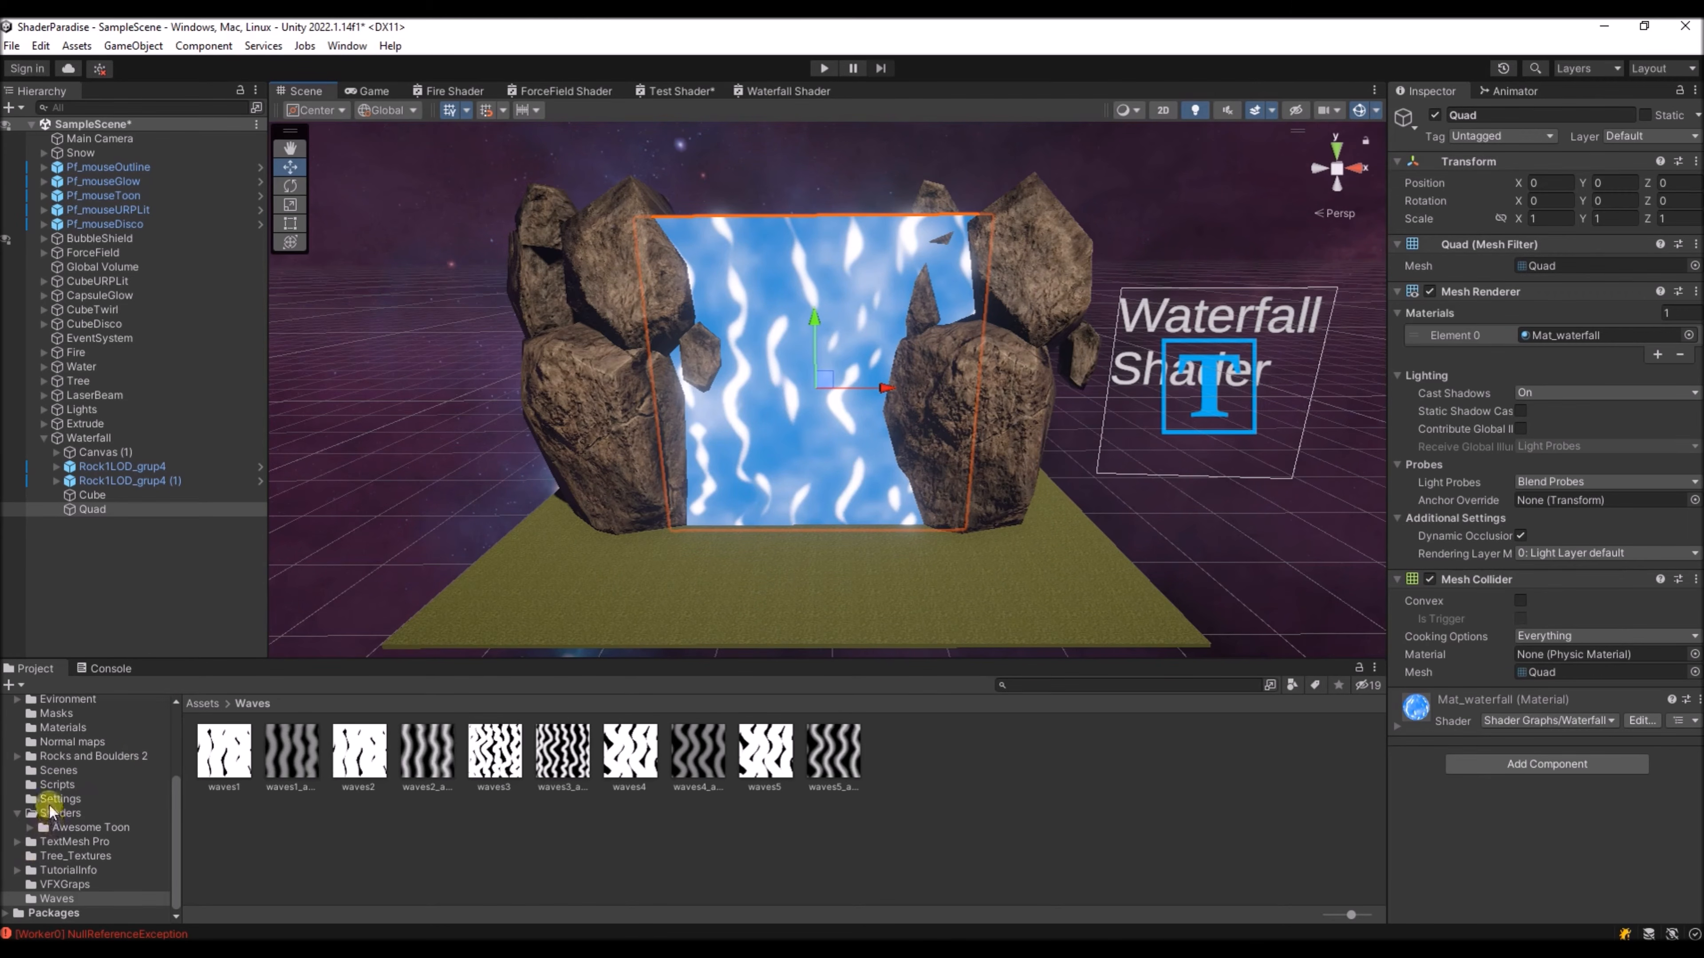
- Create a new material in the Materials folder and assign the Waterfall Shader graph to it
click(59, 729)
right_click(495, 827)
mouse_move(557, 370)
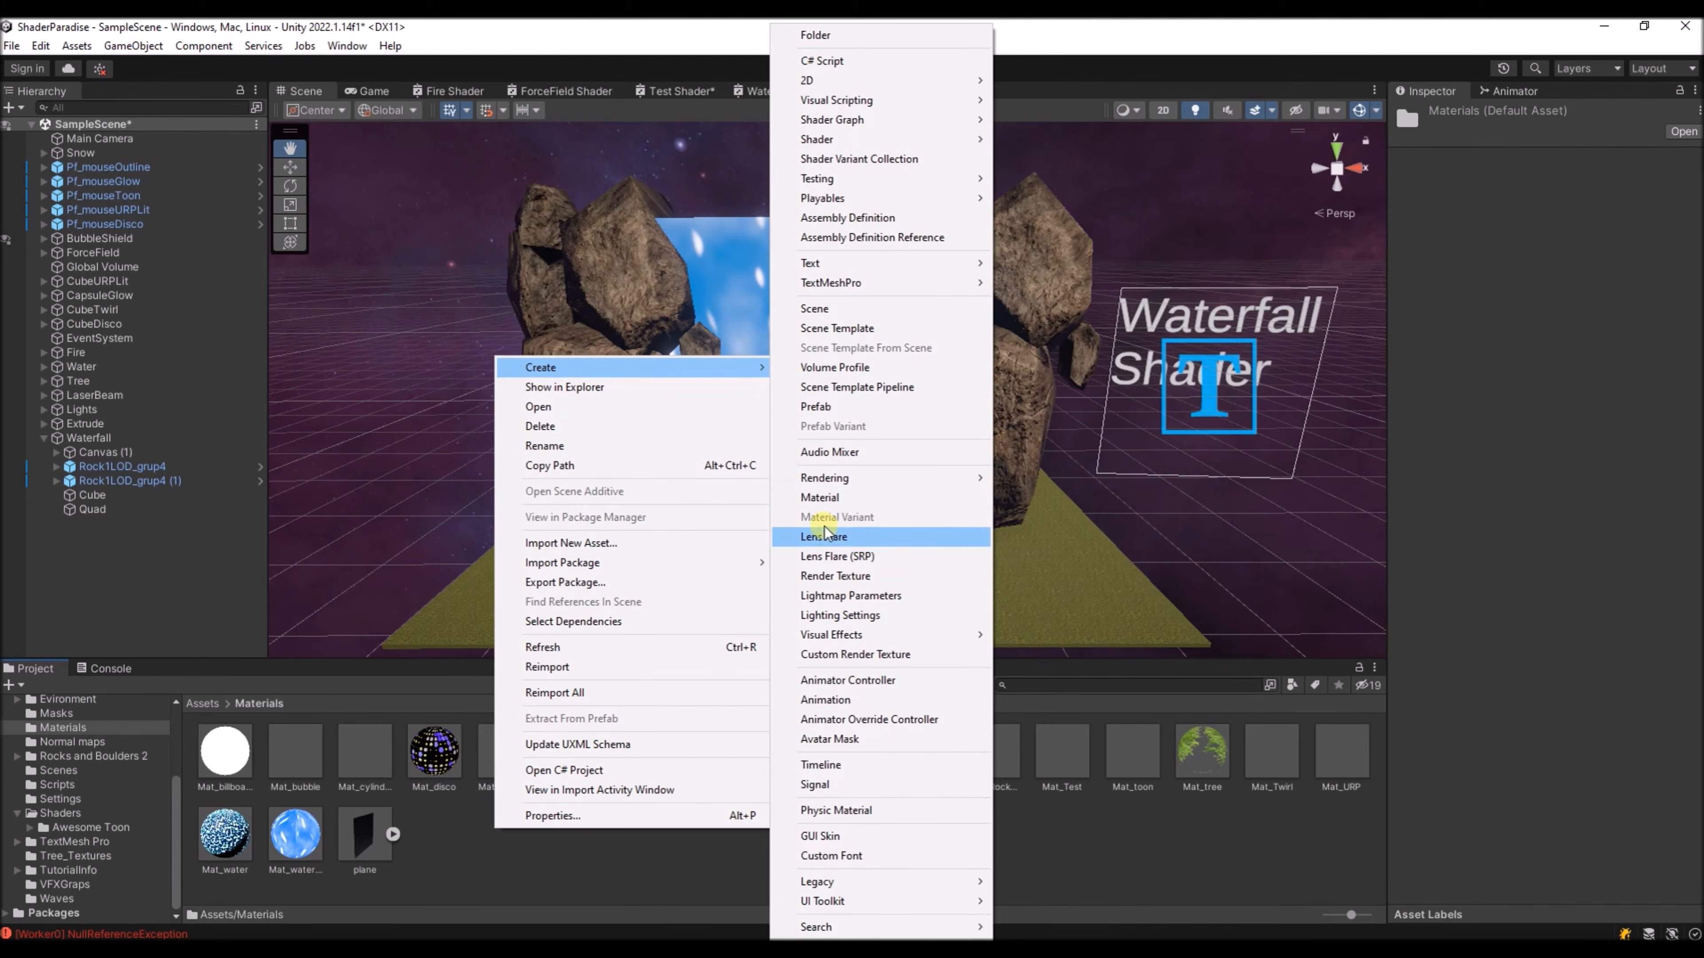
click(820, 498)
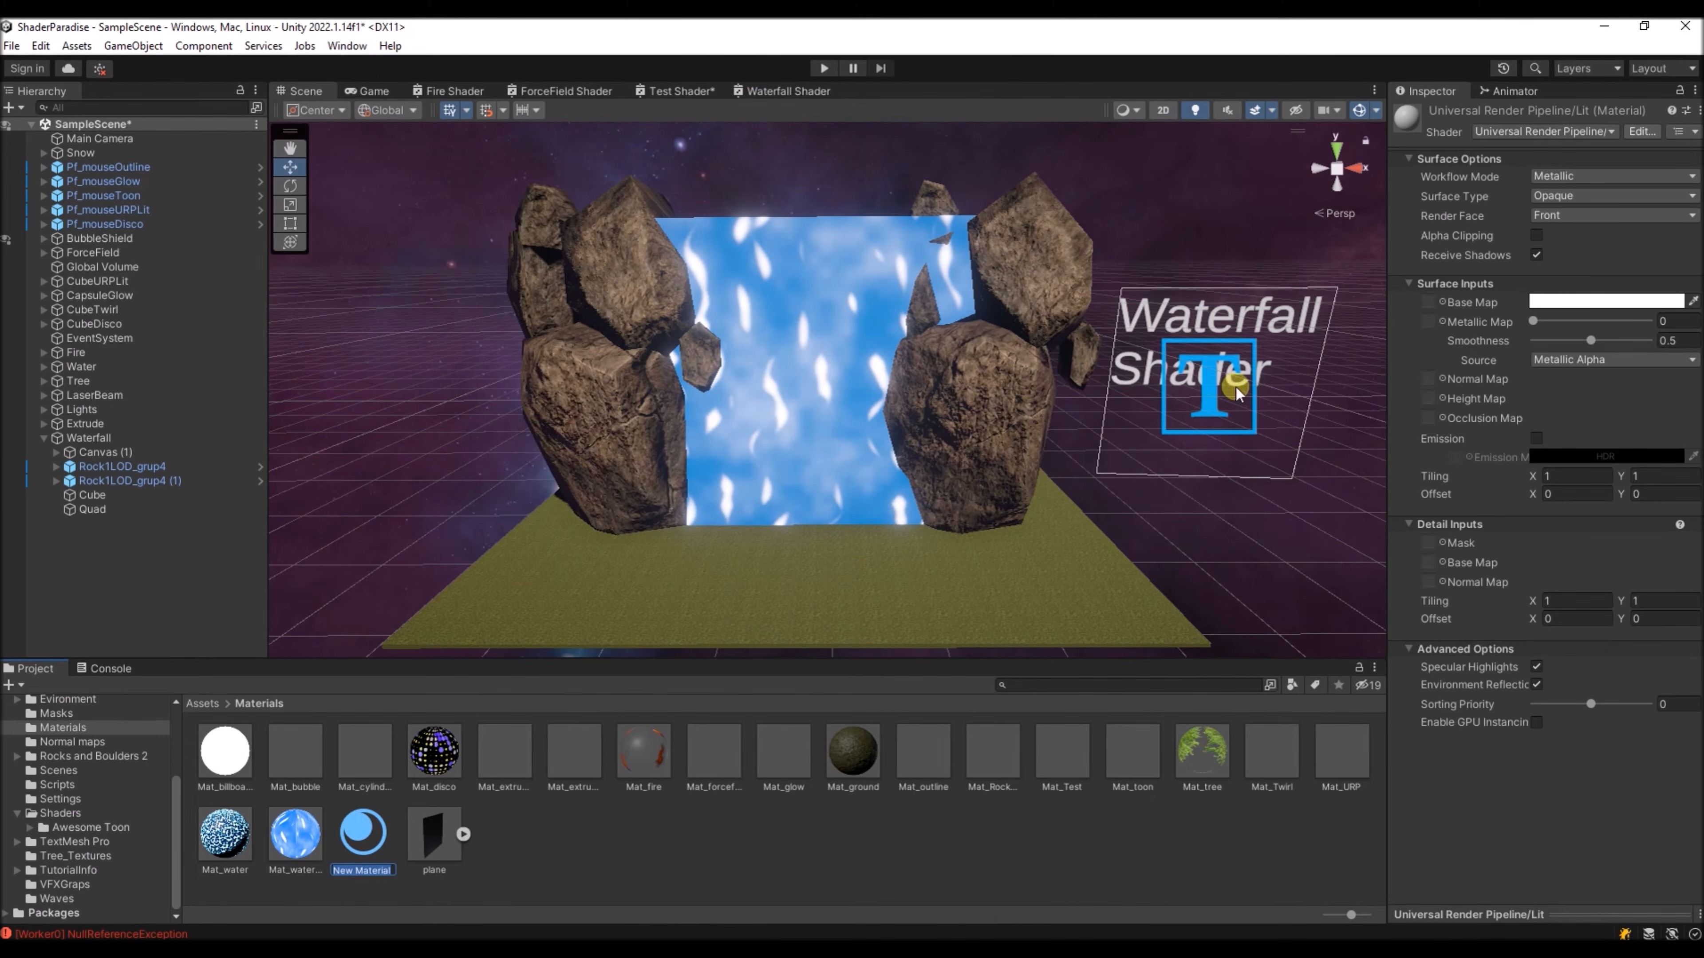
click(1612, 131)
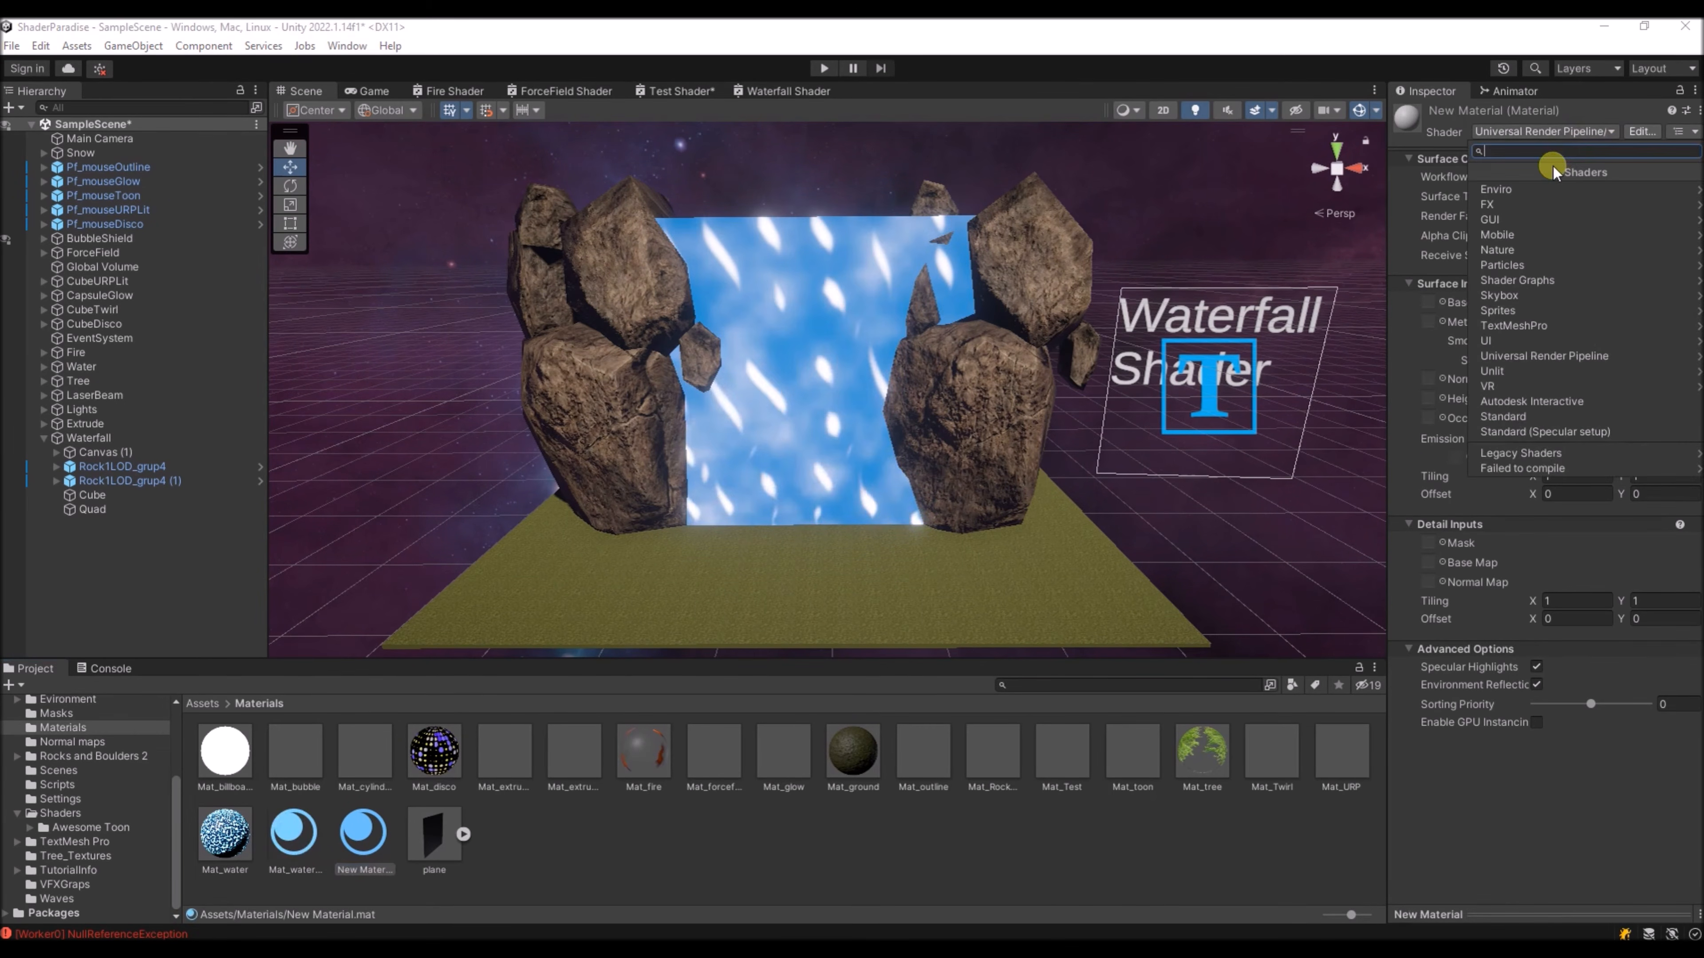
click(1522, 280)
click(1509, 462)
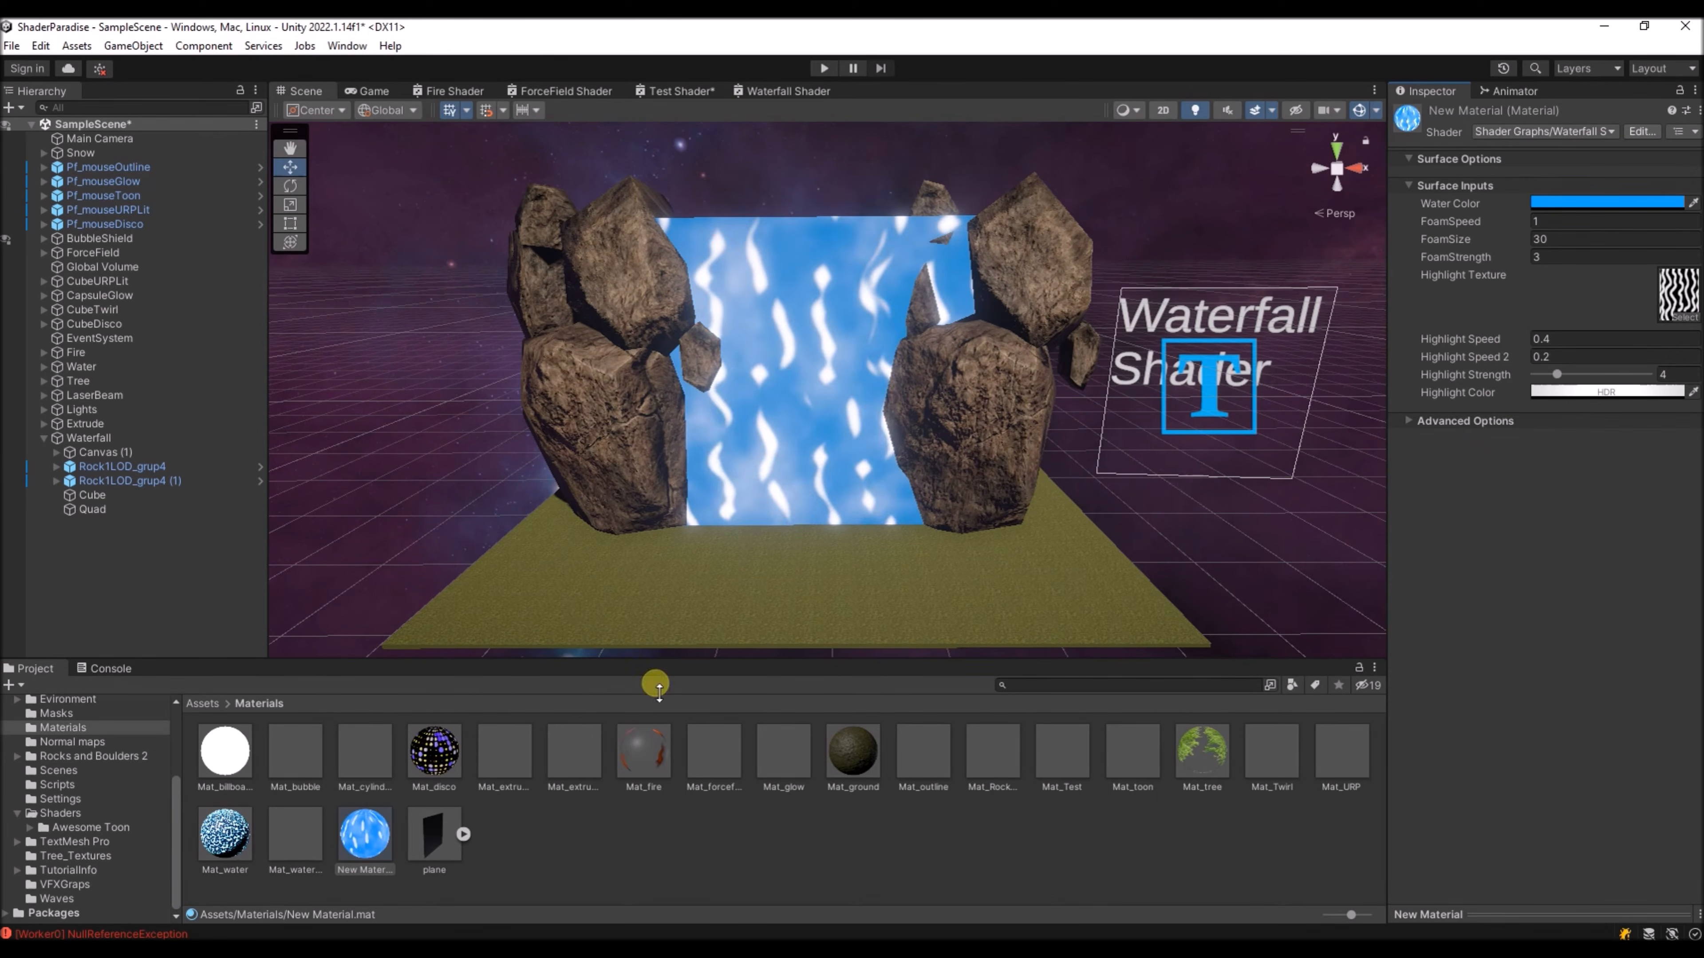
- Apply the new material to the waterfall quad between the rocks and inspect it in the scene
drag(365, 834, 706, 407)
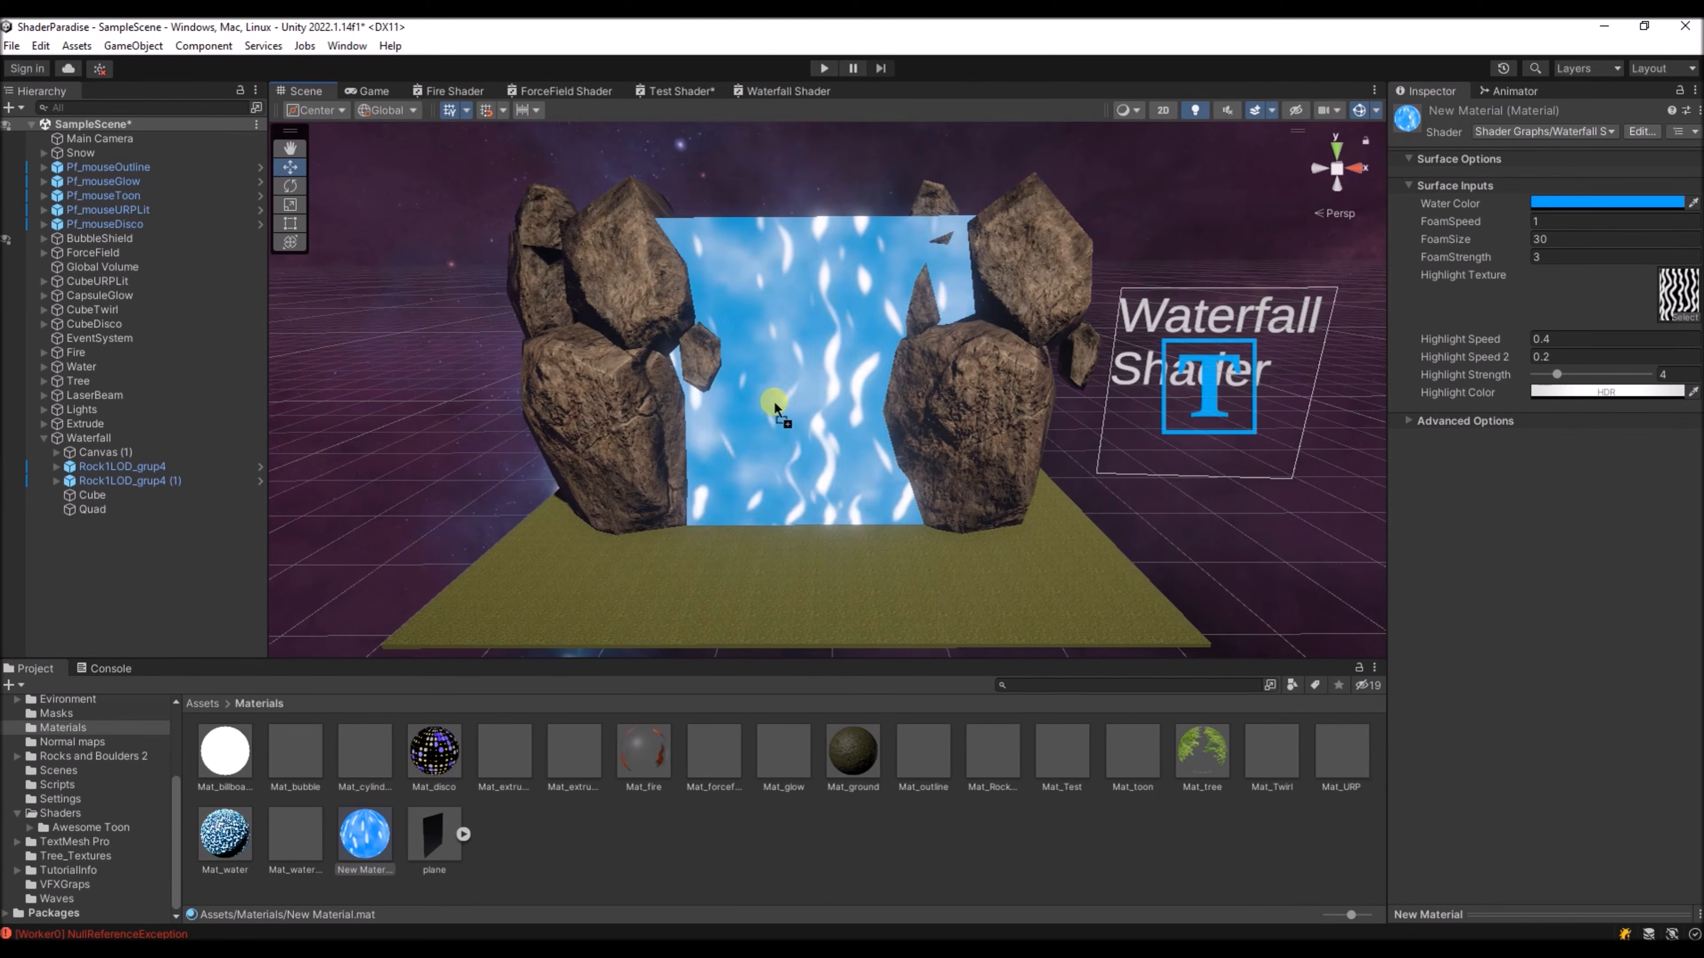
scroll(795, 579, up, 5)
scroll(814, 593, down, 5)
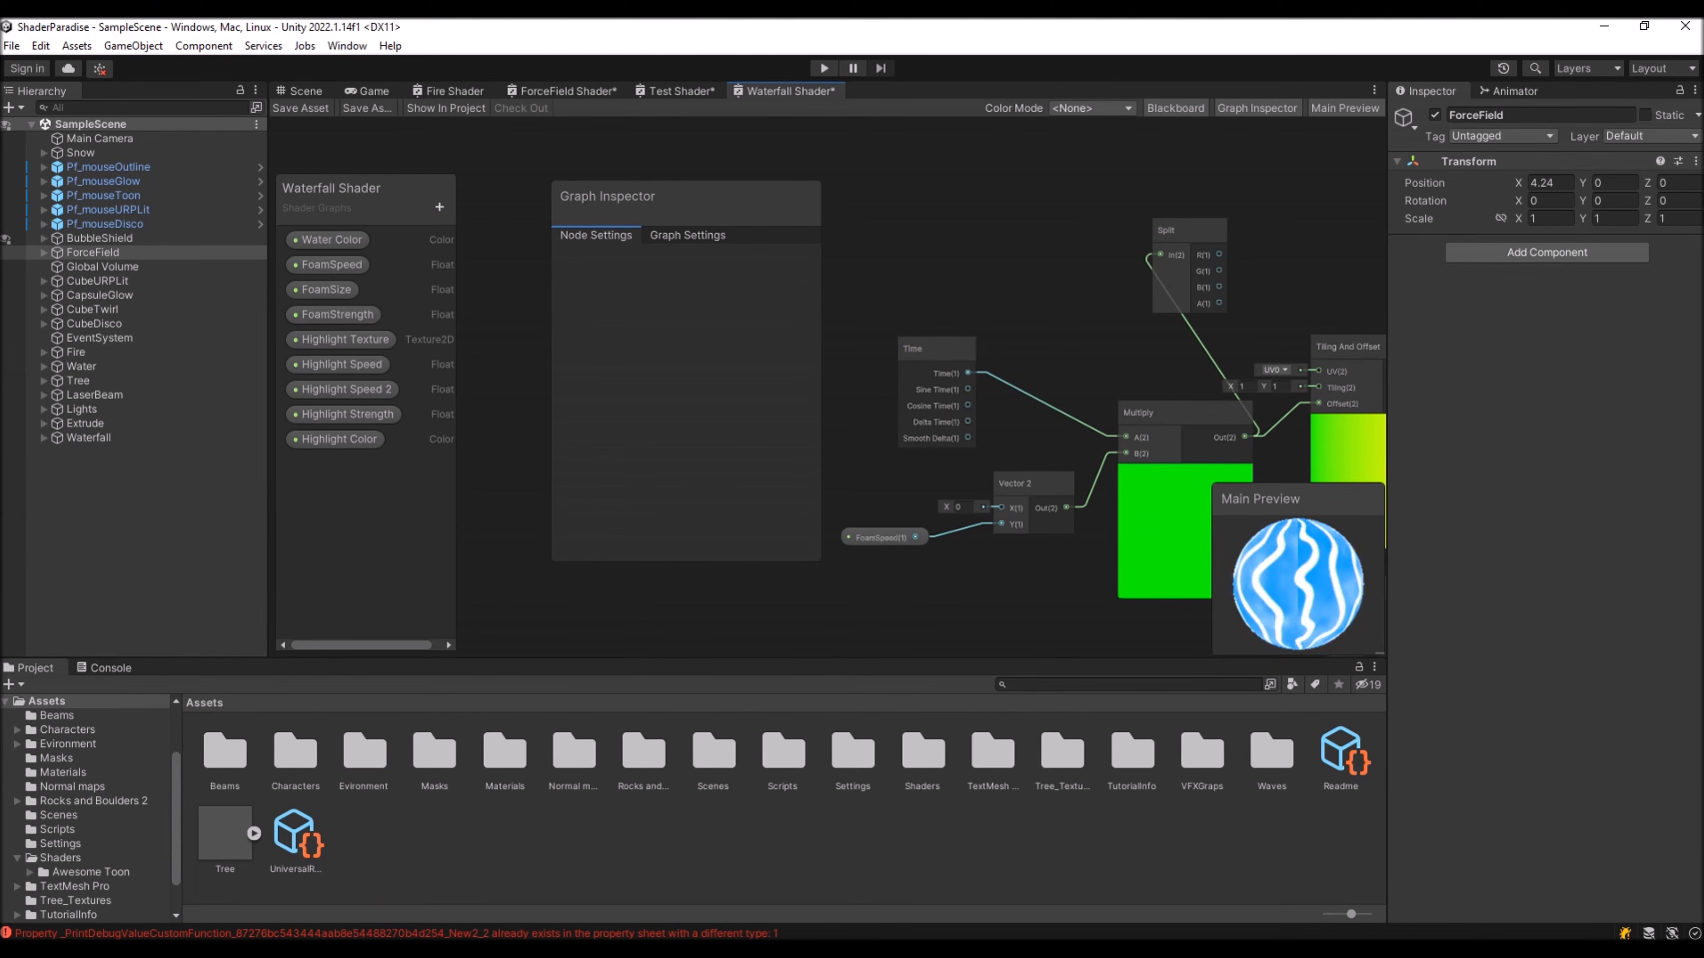
- Switch to File Explorer, highlight the Billboard Shader.shadergraph file with its .meta file in the Shaders folder, and return to Unity
key(alt+Tab)
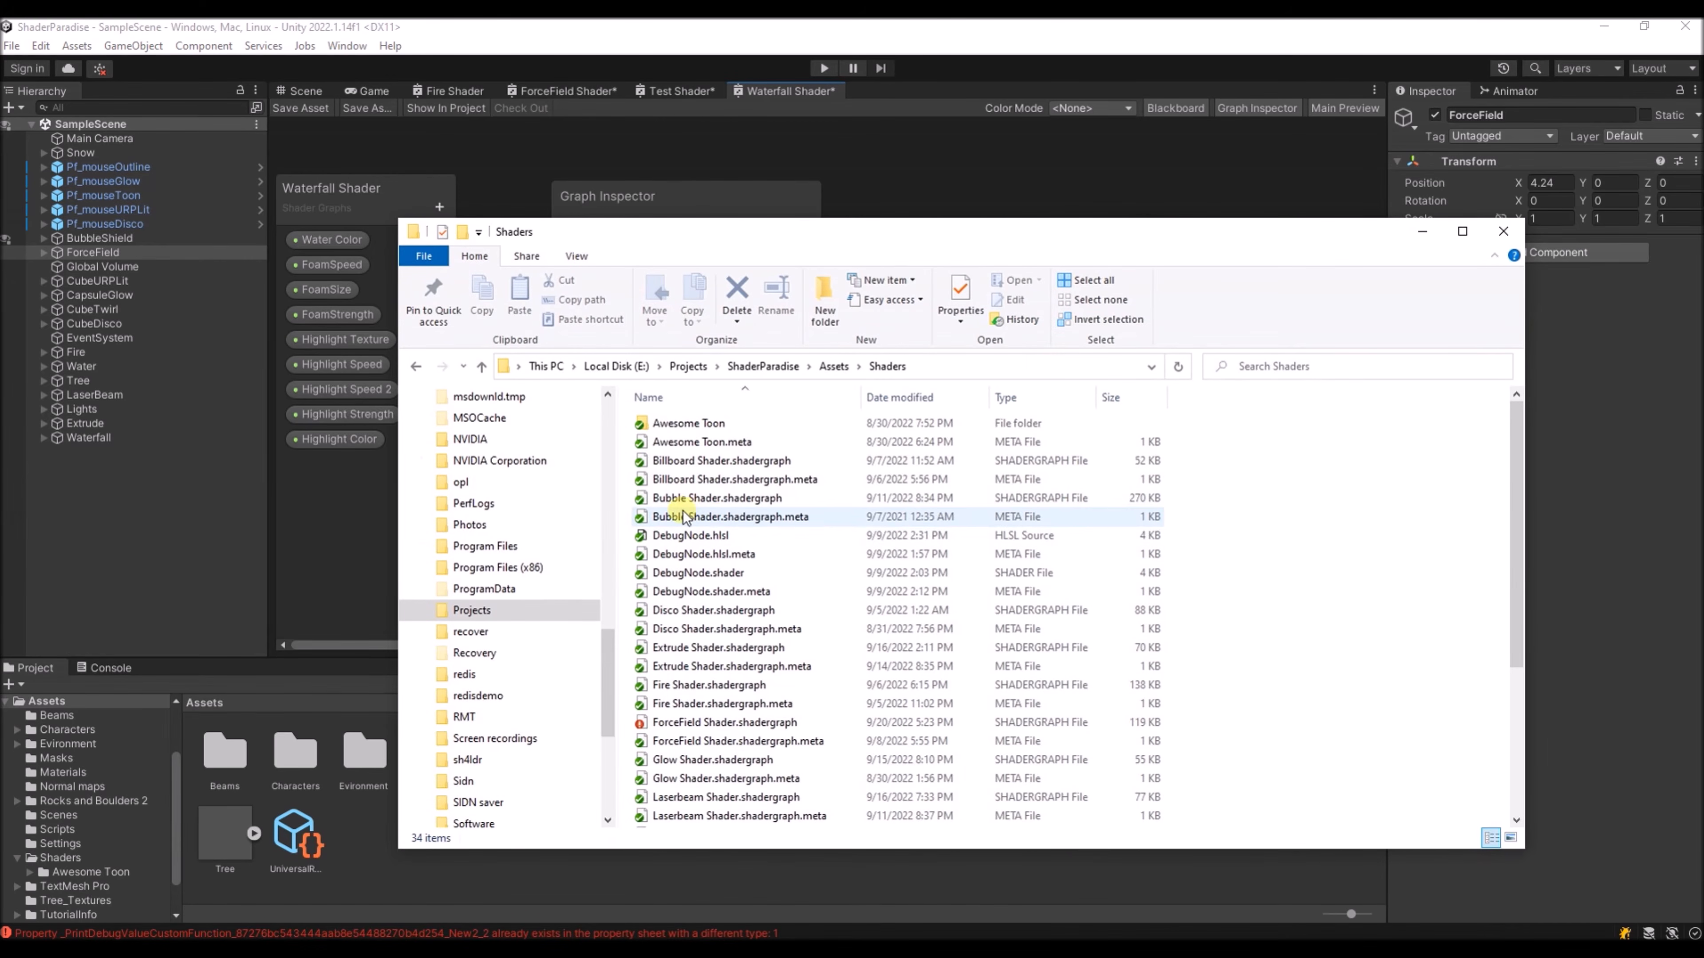
click(711, 469)
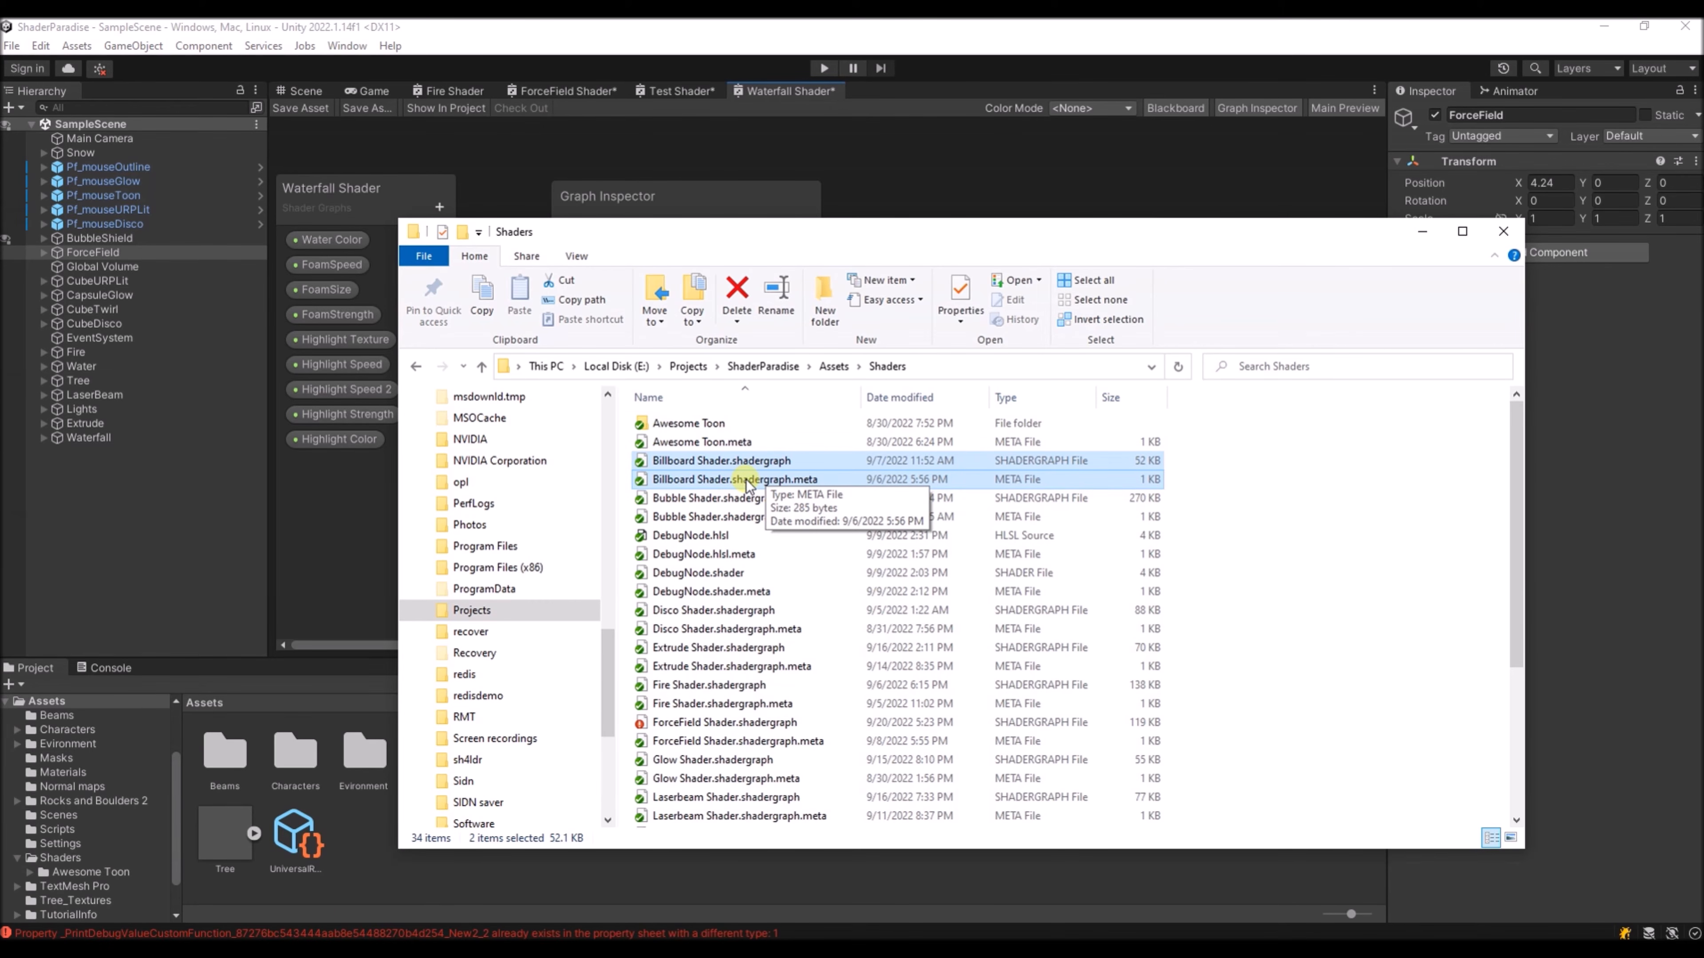
click(360, 507)
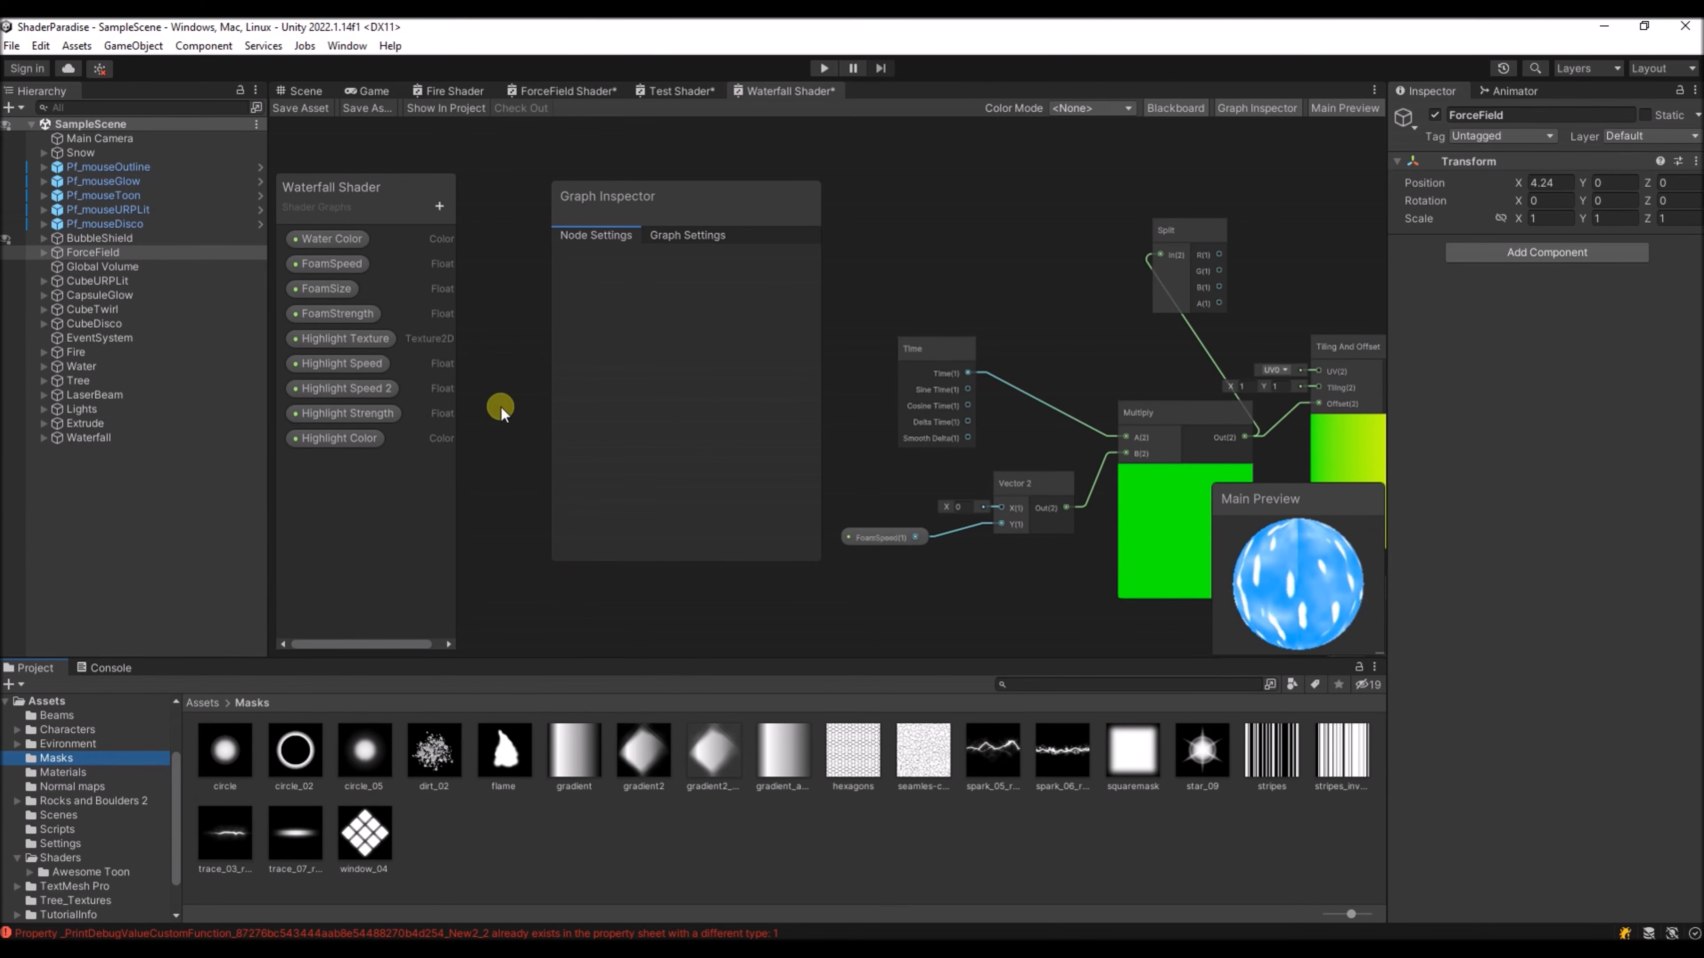
- Copy the PrintDebugValue custom function node from the ForceField Shader graph into the Waterfall Shader graph, placing it above the Time node
click(563, 94)
middle_drag(902, 295, 849, 317)
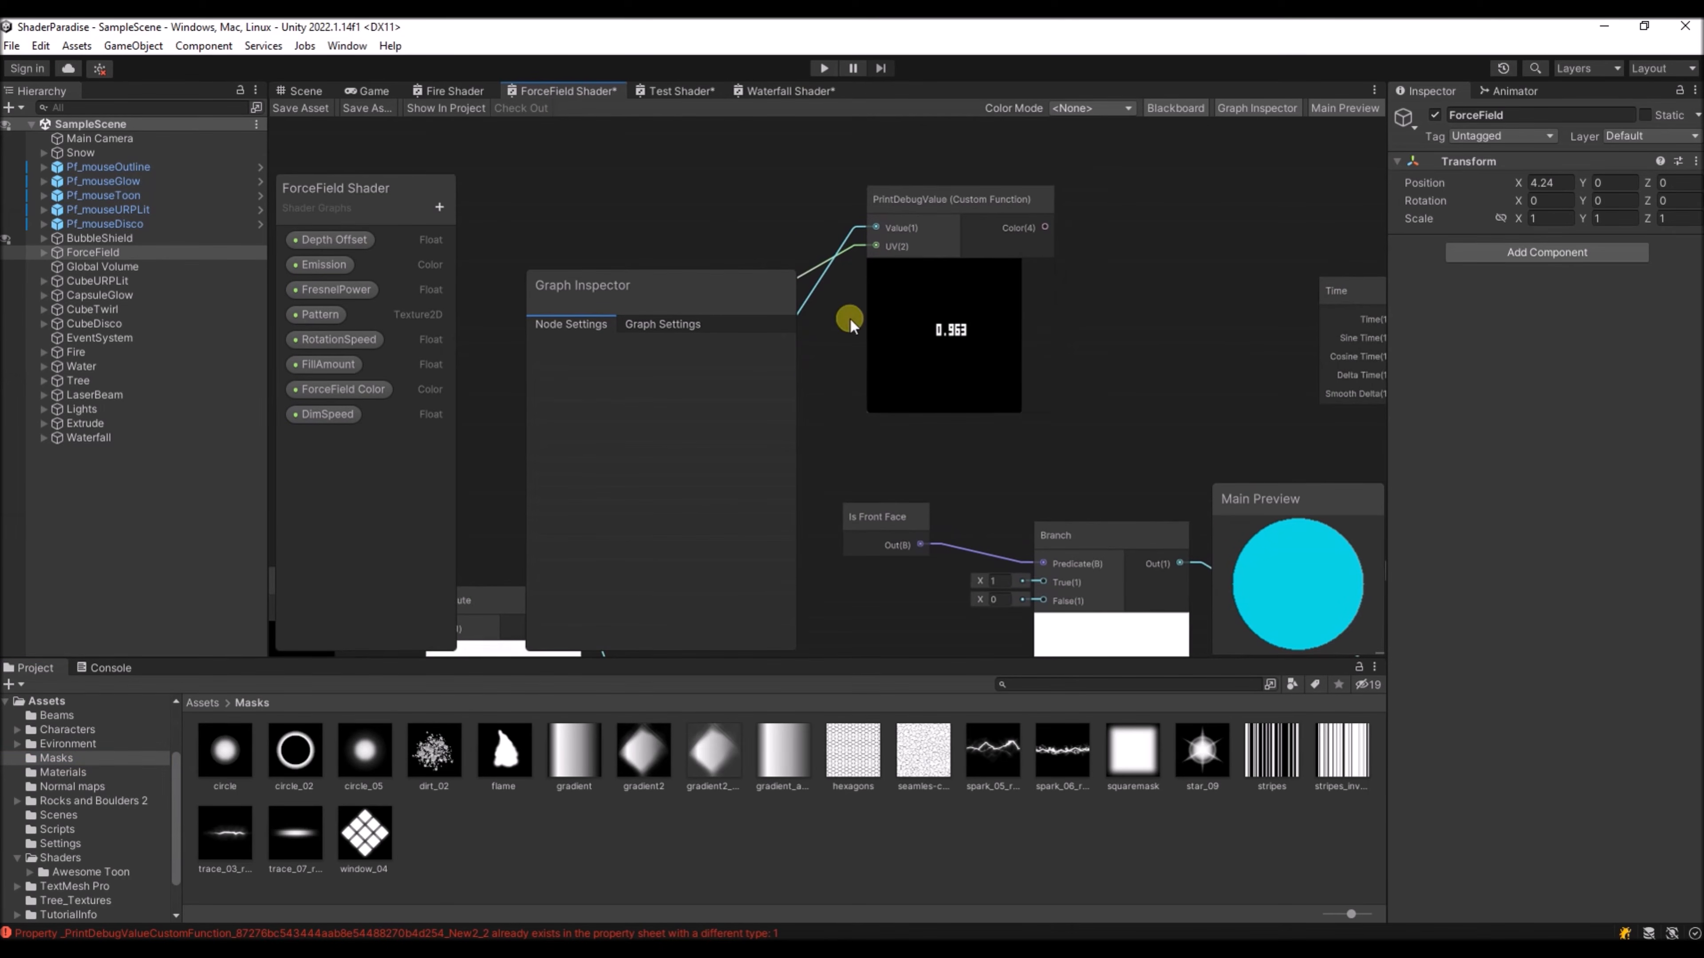
click(974, 200)
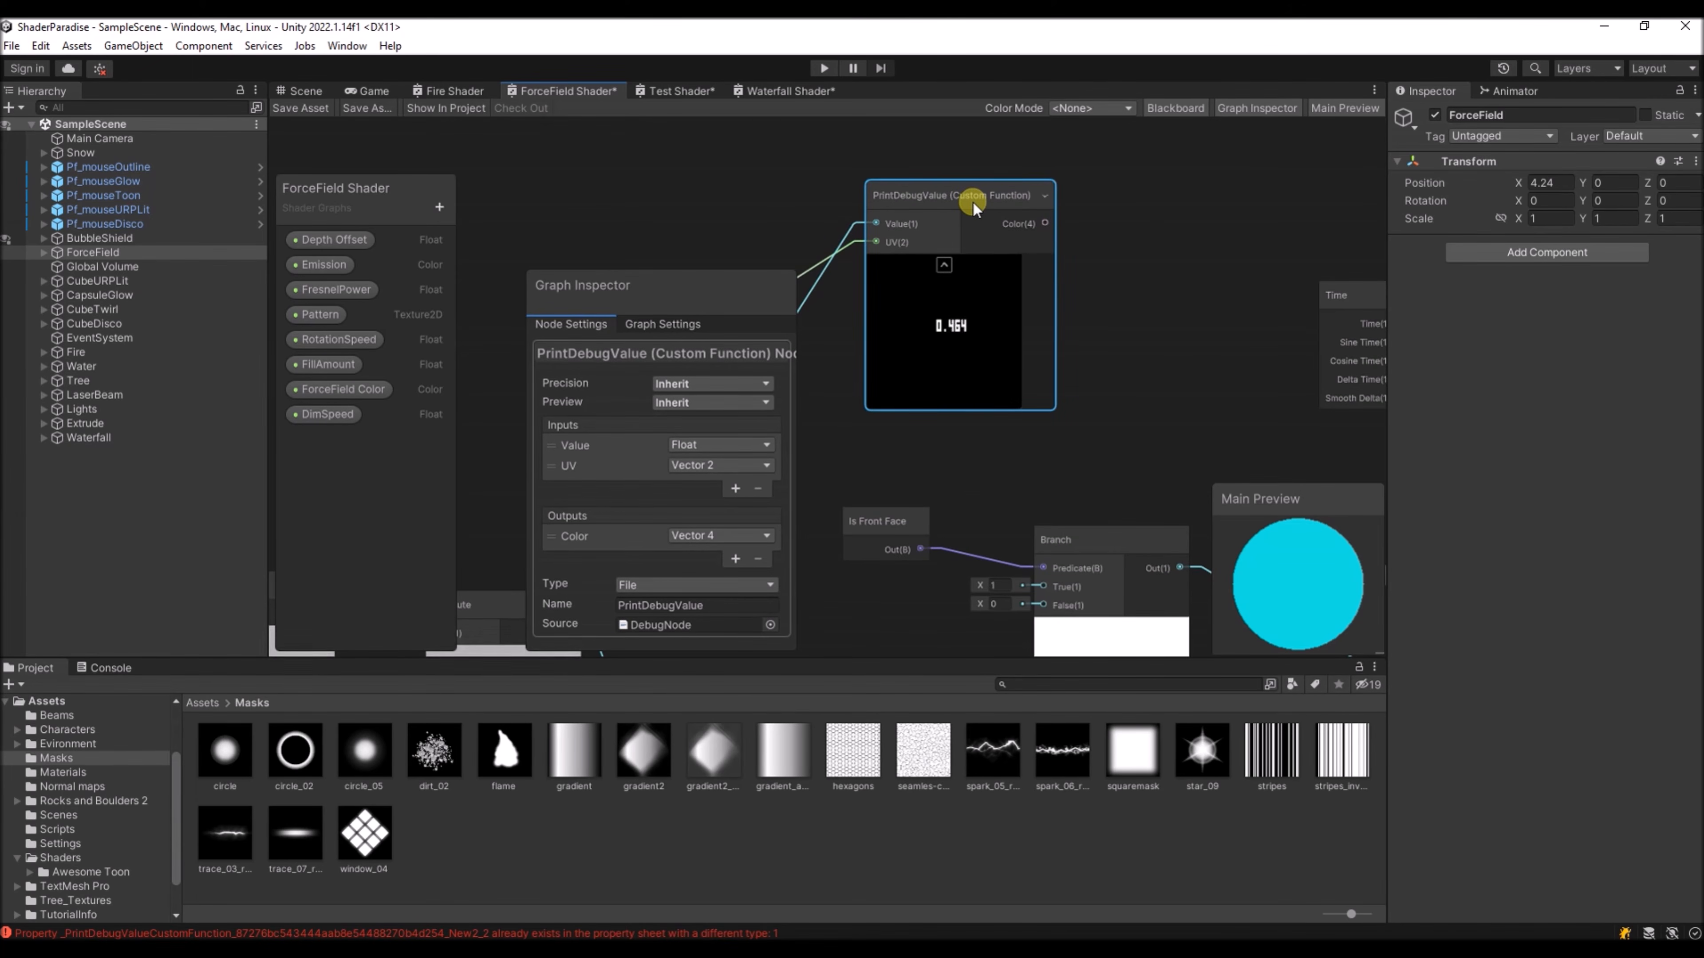
click(775, 89)
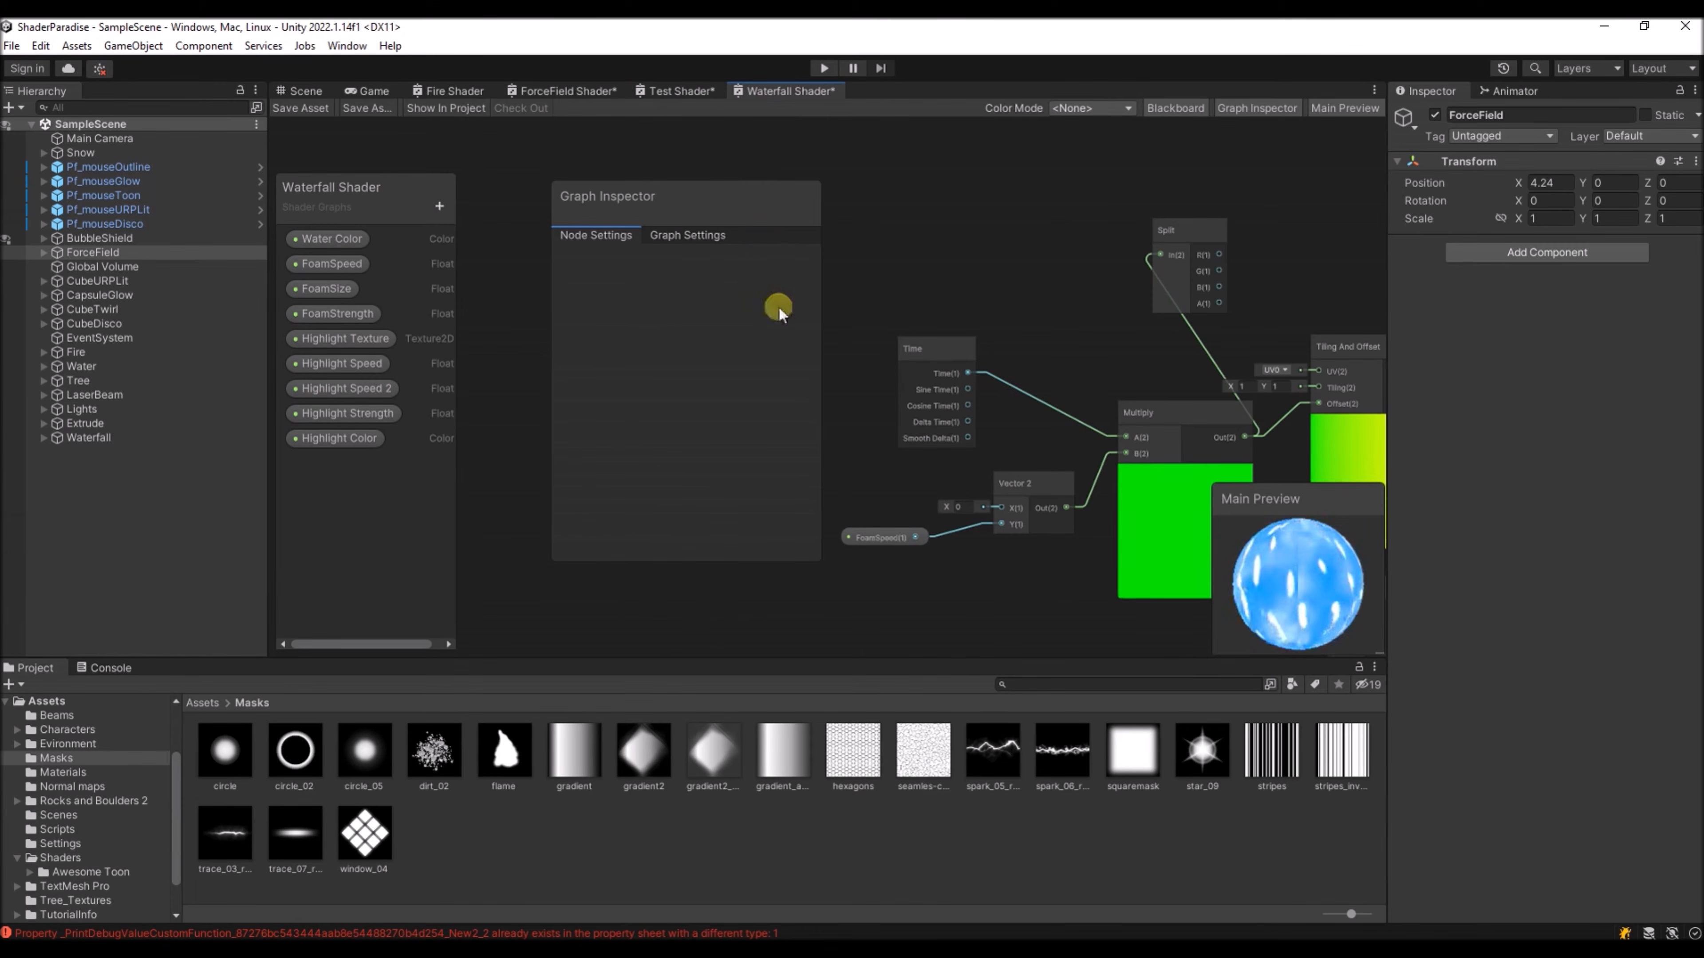
middle_drag(985, 222, 1070, 272)
key(ctrl+v)
drag(1217, 317, 1124, 207)
- Add a UV node beside the PrintDebugValue node and connect its output to the UV input
right_click(873, 235)
click(892, 234)
text(u)
key(Return)
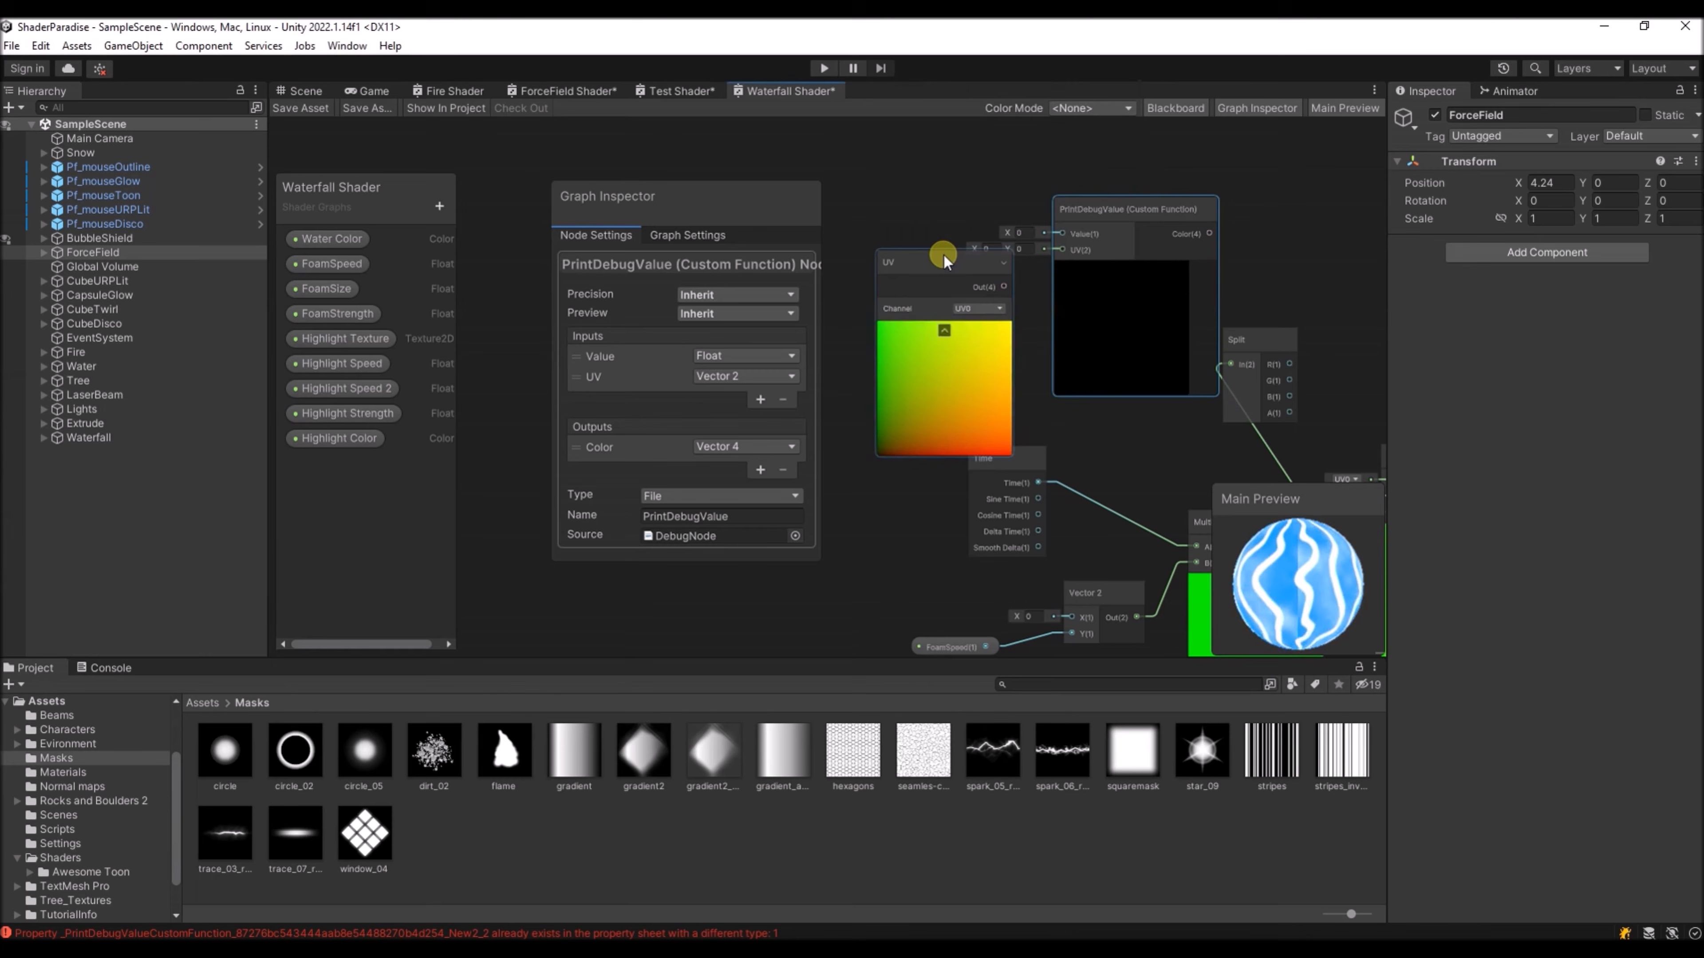
drag(871, 229, 1069, 264)
middle_drag(1002, 332, 927, 320)
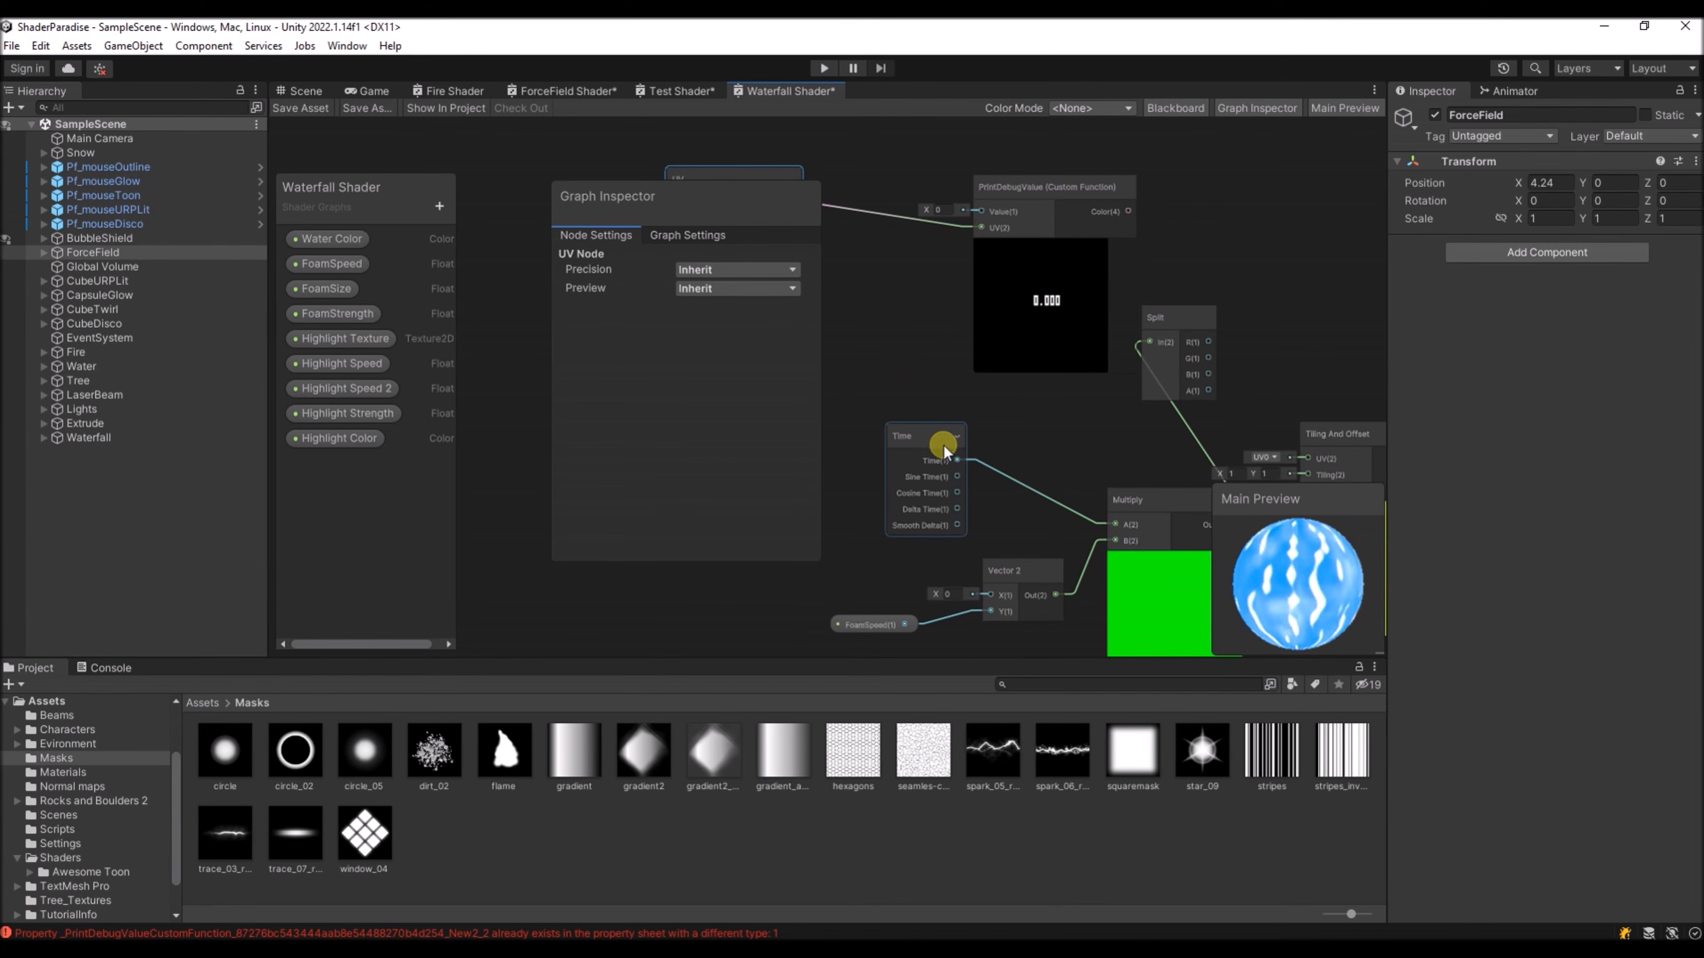
- Feed the Time output into the PrintDebugValue node's Value input and move the debug node up to watch its preview
drag(957, 460, 982, 254)
click(1039, 353)
drag(1050, 209, 1103, 185)
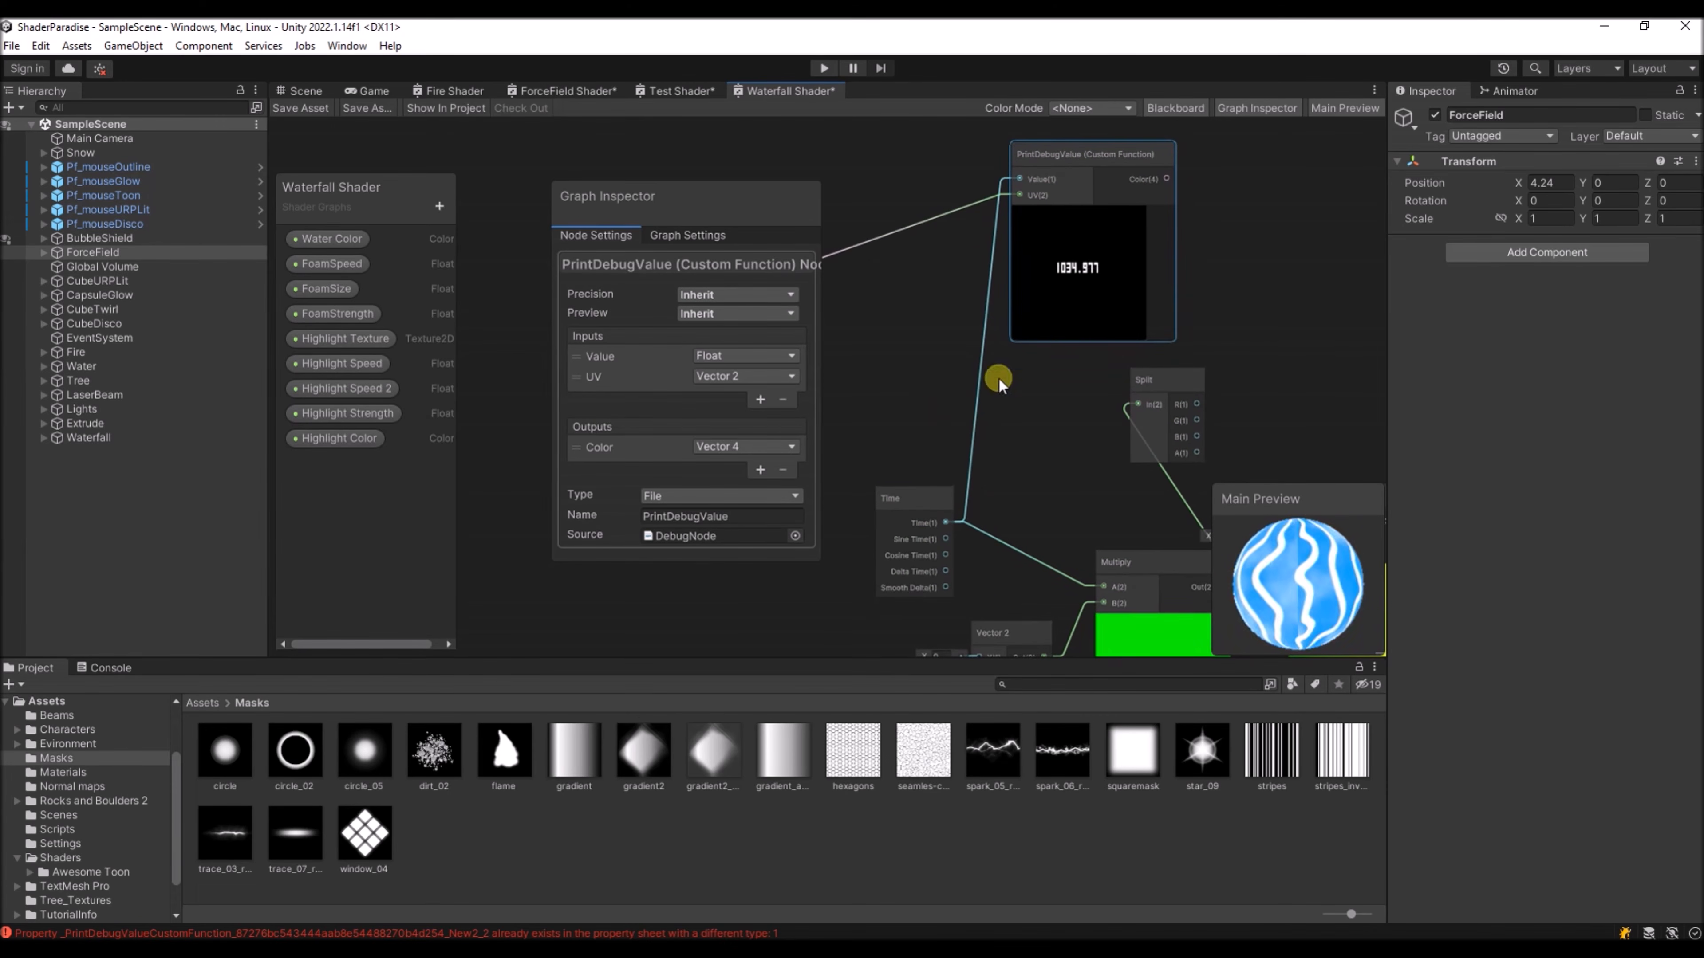
middle_drag(956, 349, 921, 367)
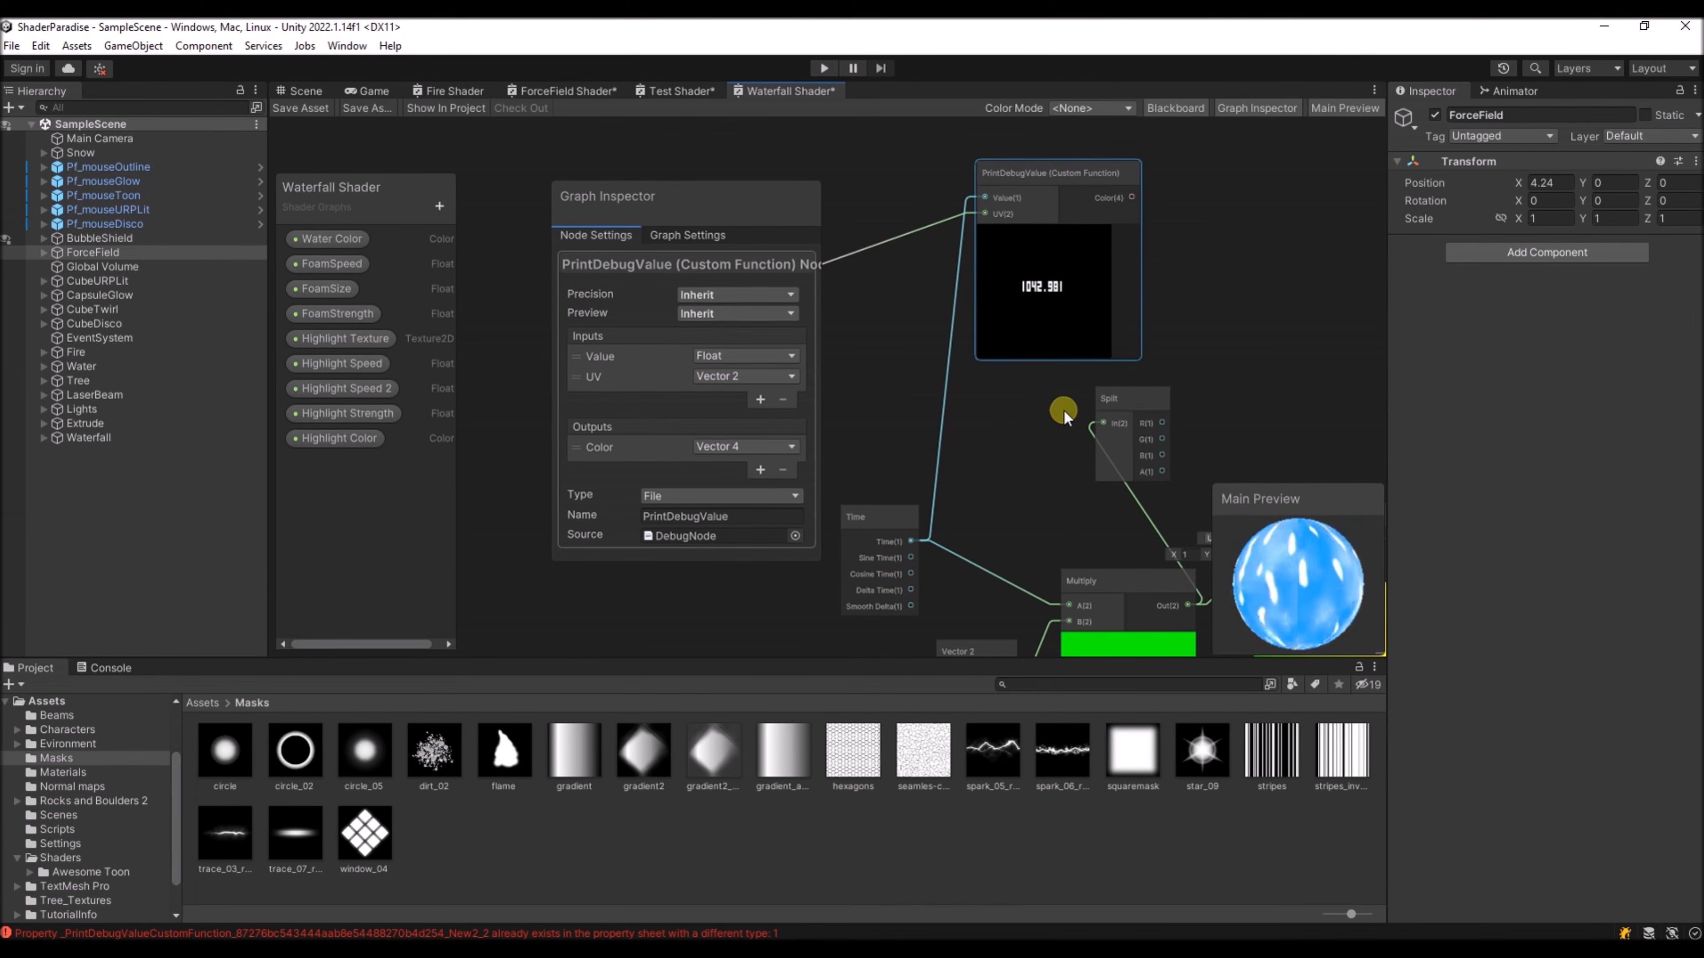
middle_drag(991, 490, 955, 507)
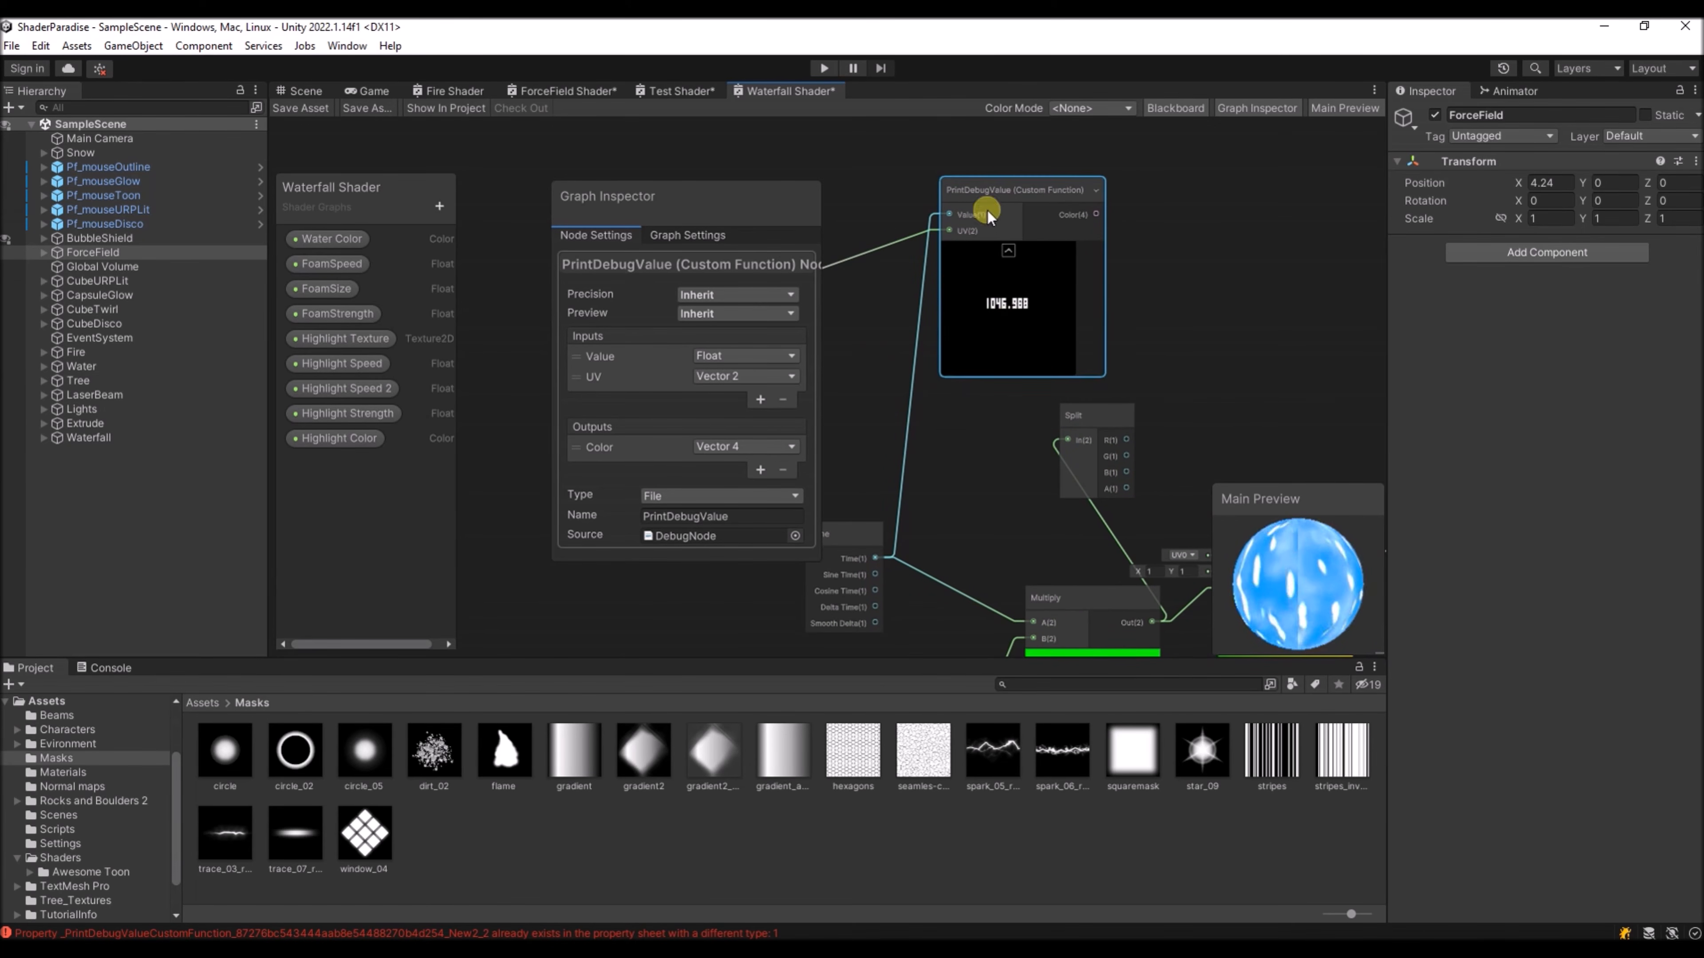
- Move the PrintDebugValue node beside the highlight Sample Texture 2D and connect the Tiling And Offset output to its Value input
drag(1007, 195, 1221, 229)
mouse_move(978, 431)
middle_down()
mouse_move(1086, 405)
mouse_move(962, 434)
middle_up()
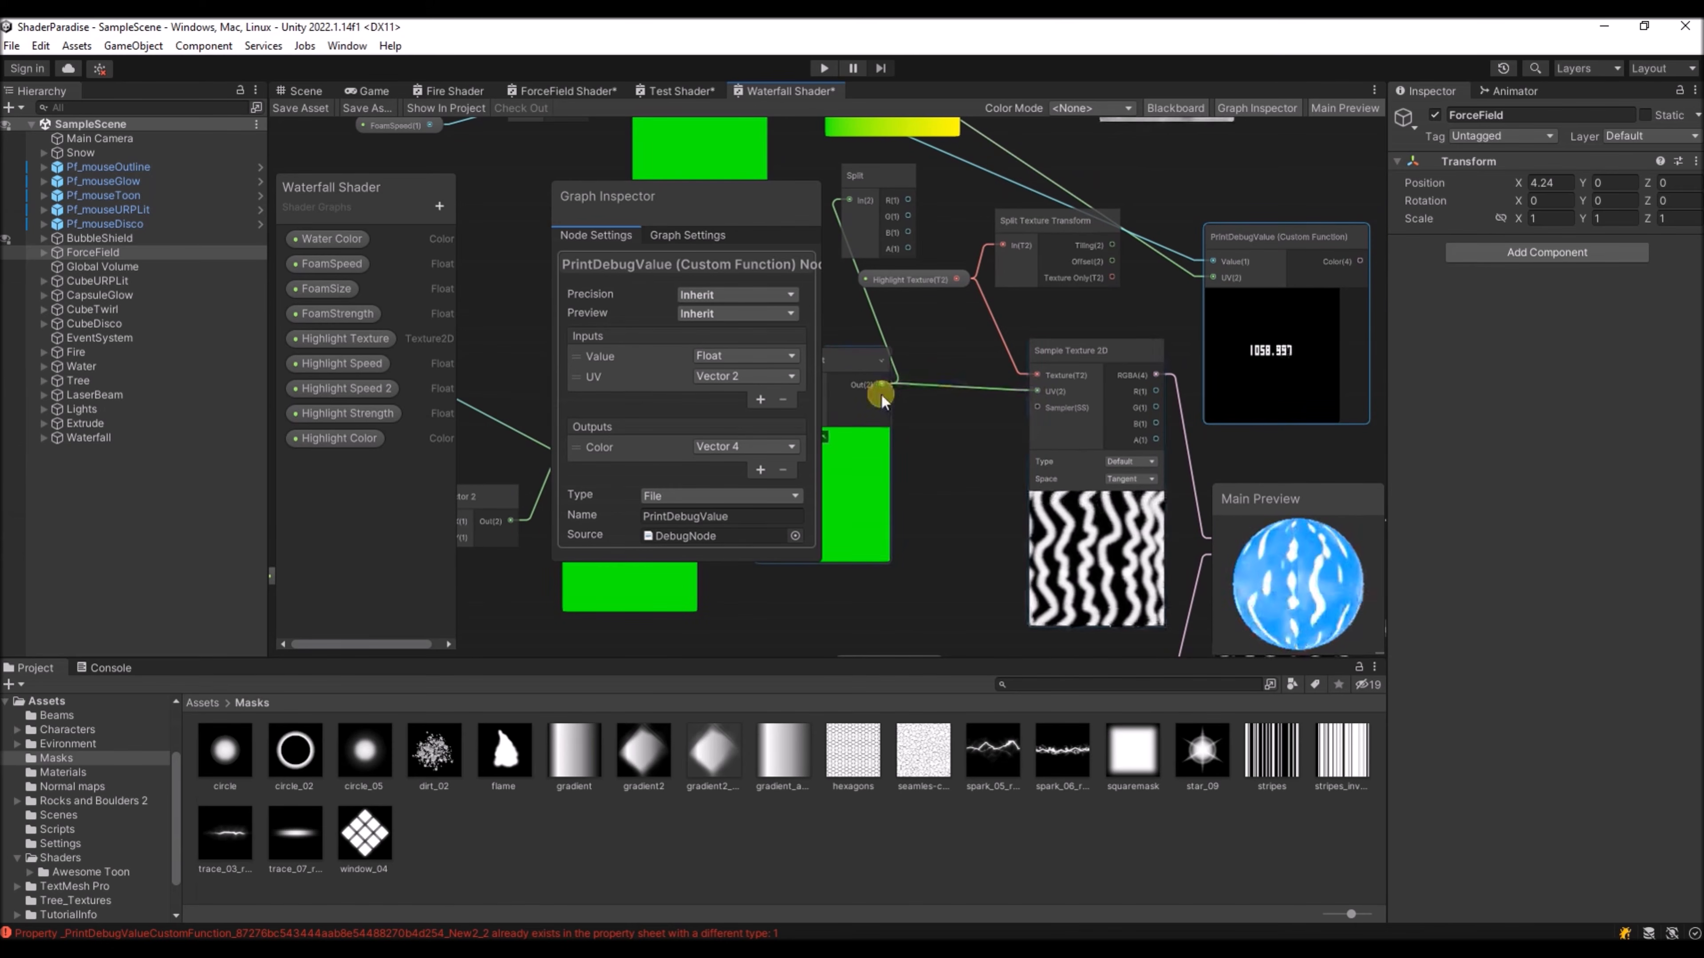
drag(883, 381, 1211, 263)
middle_drag(1163, 346, 1115, 350)
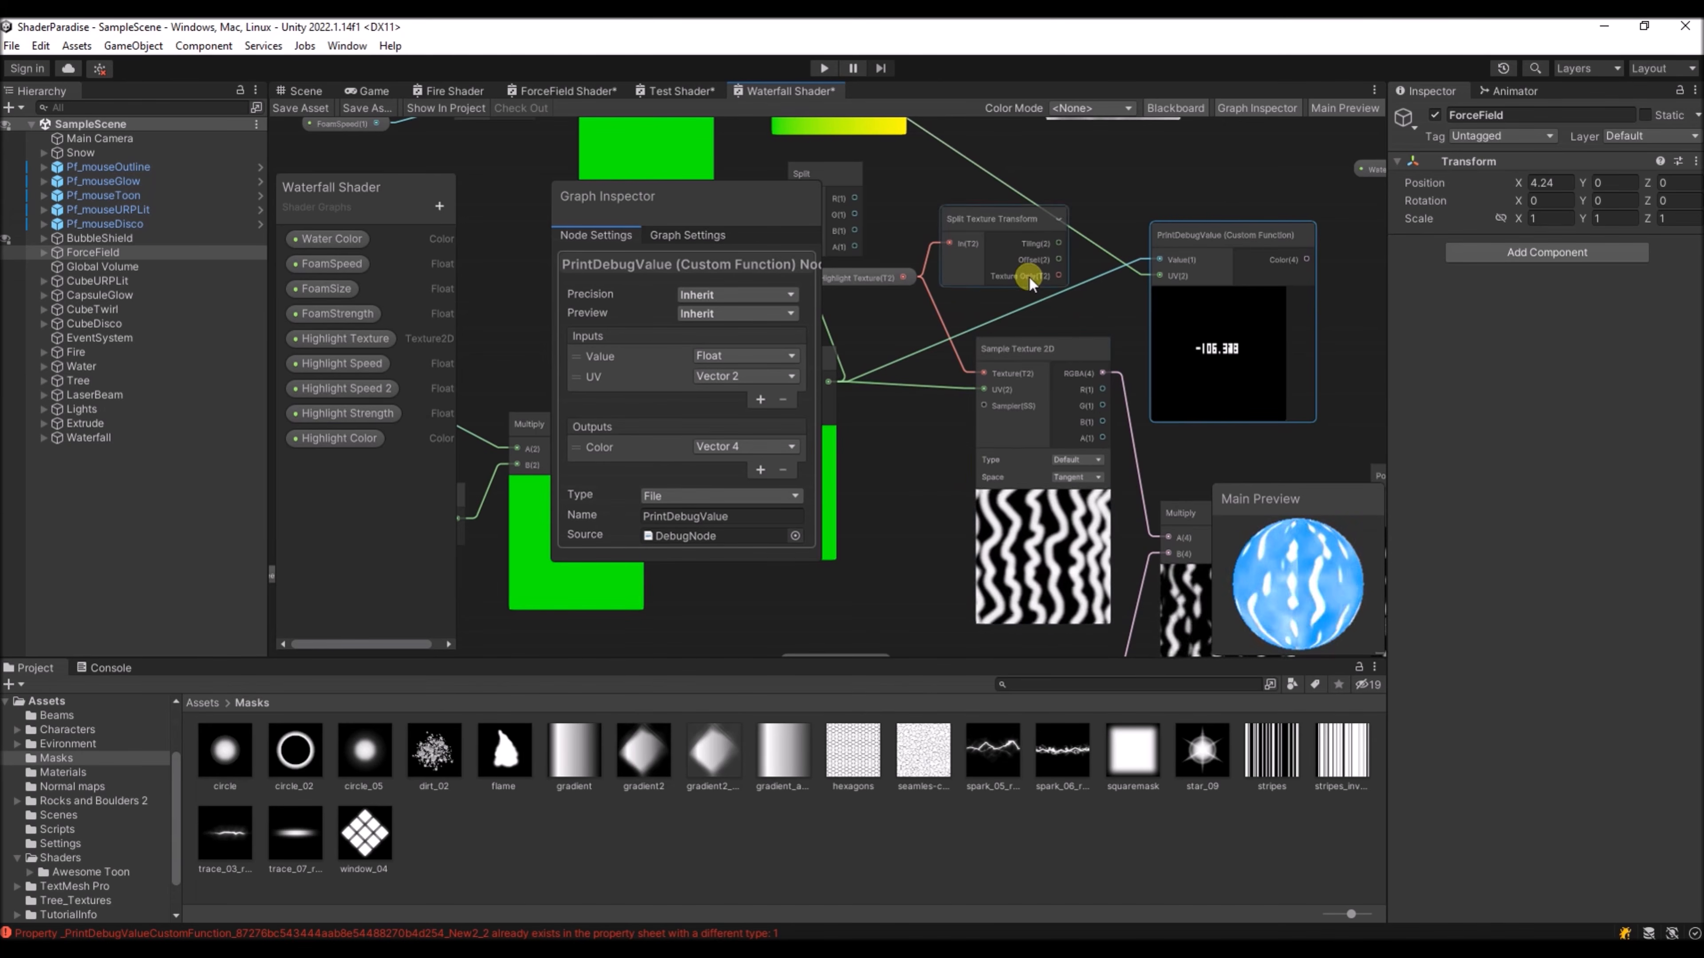
middle_drag(1090, 306, 1131, 304)
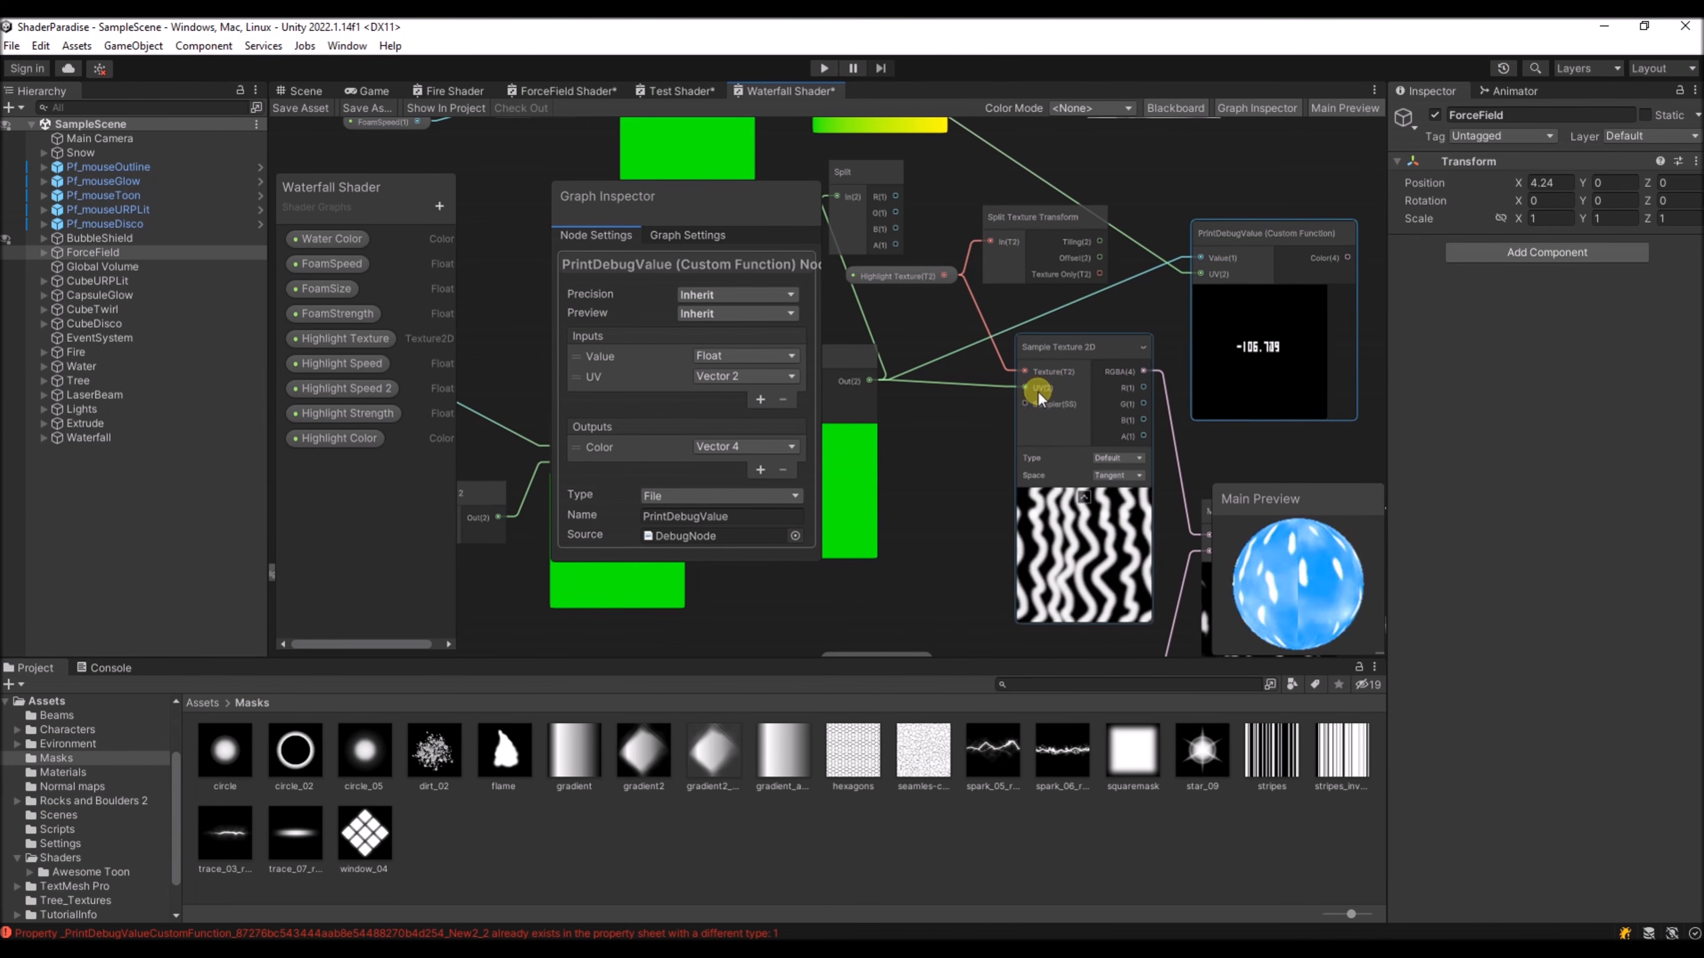
- Create a Split node fed by the Tiling And Offset output and connect its R, then its G channel to the PrintDebugValue node's Value input
drag(871, 379, 1171, 223)
text(split)
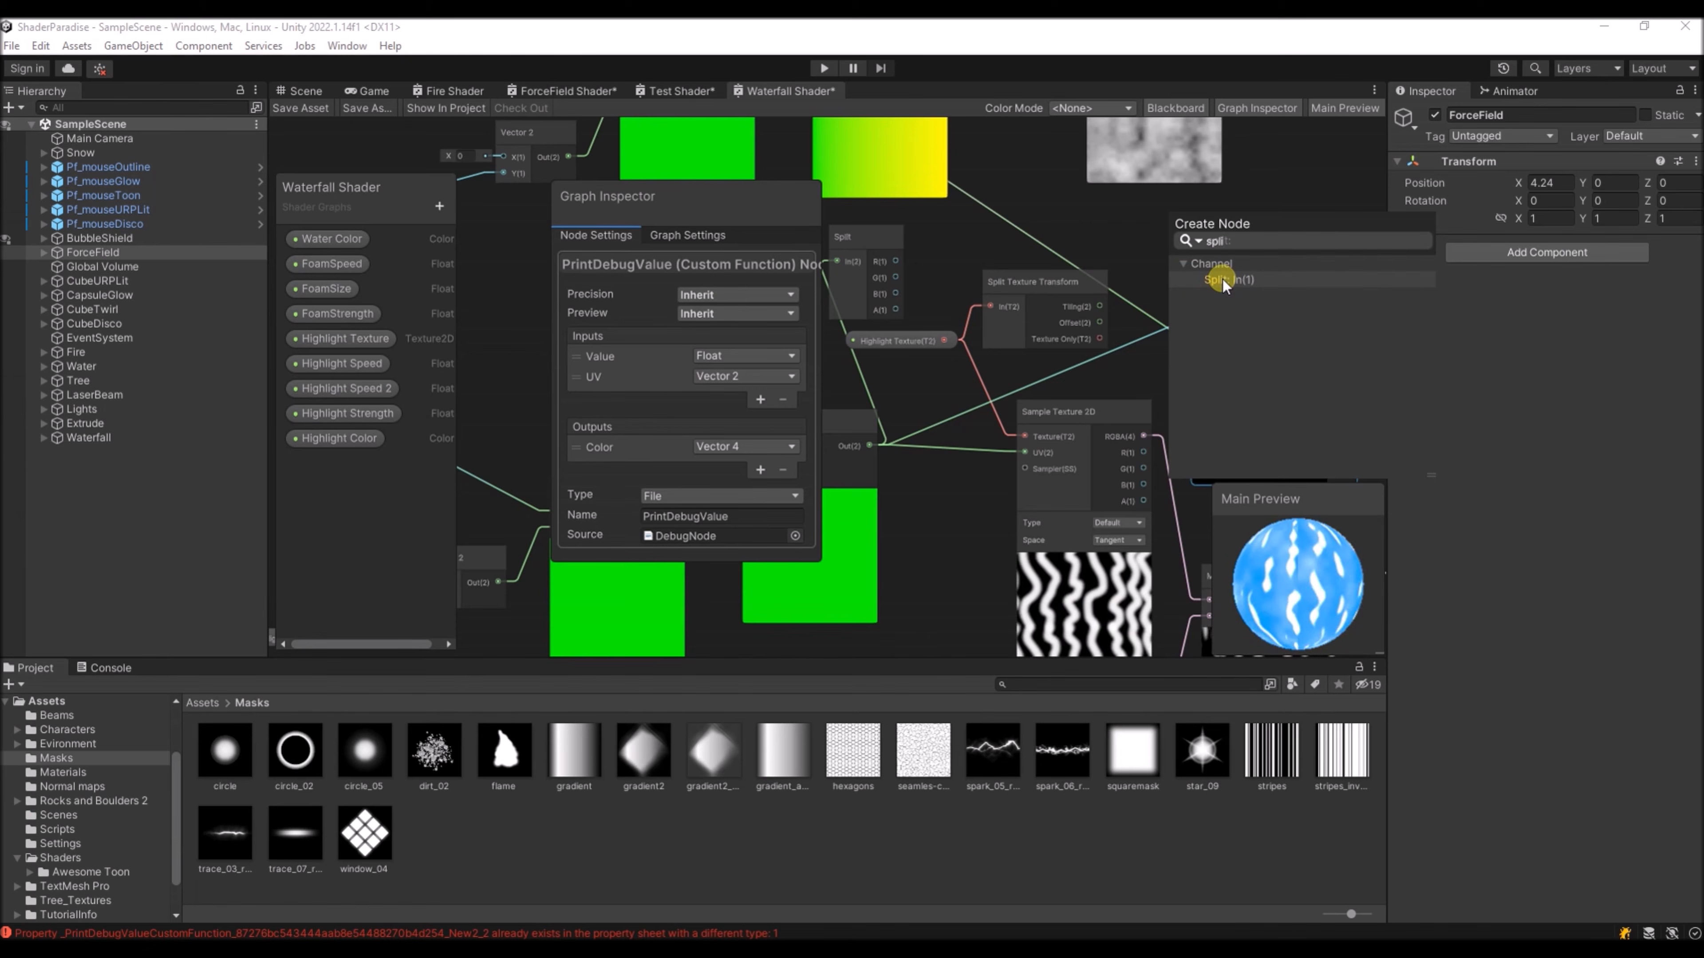
click(1220, 278)
mouse_move(1279, 298)
mouse_down()
mouse_move(1344, 307)
mouse_move(1281, 300)
mouse_up()
drag(1165, 245, 1204, 326)
drag(1165, 262, 1202, 326)
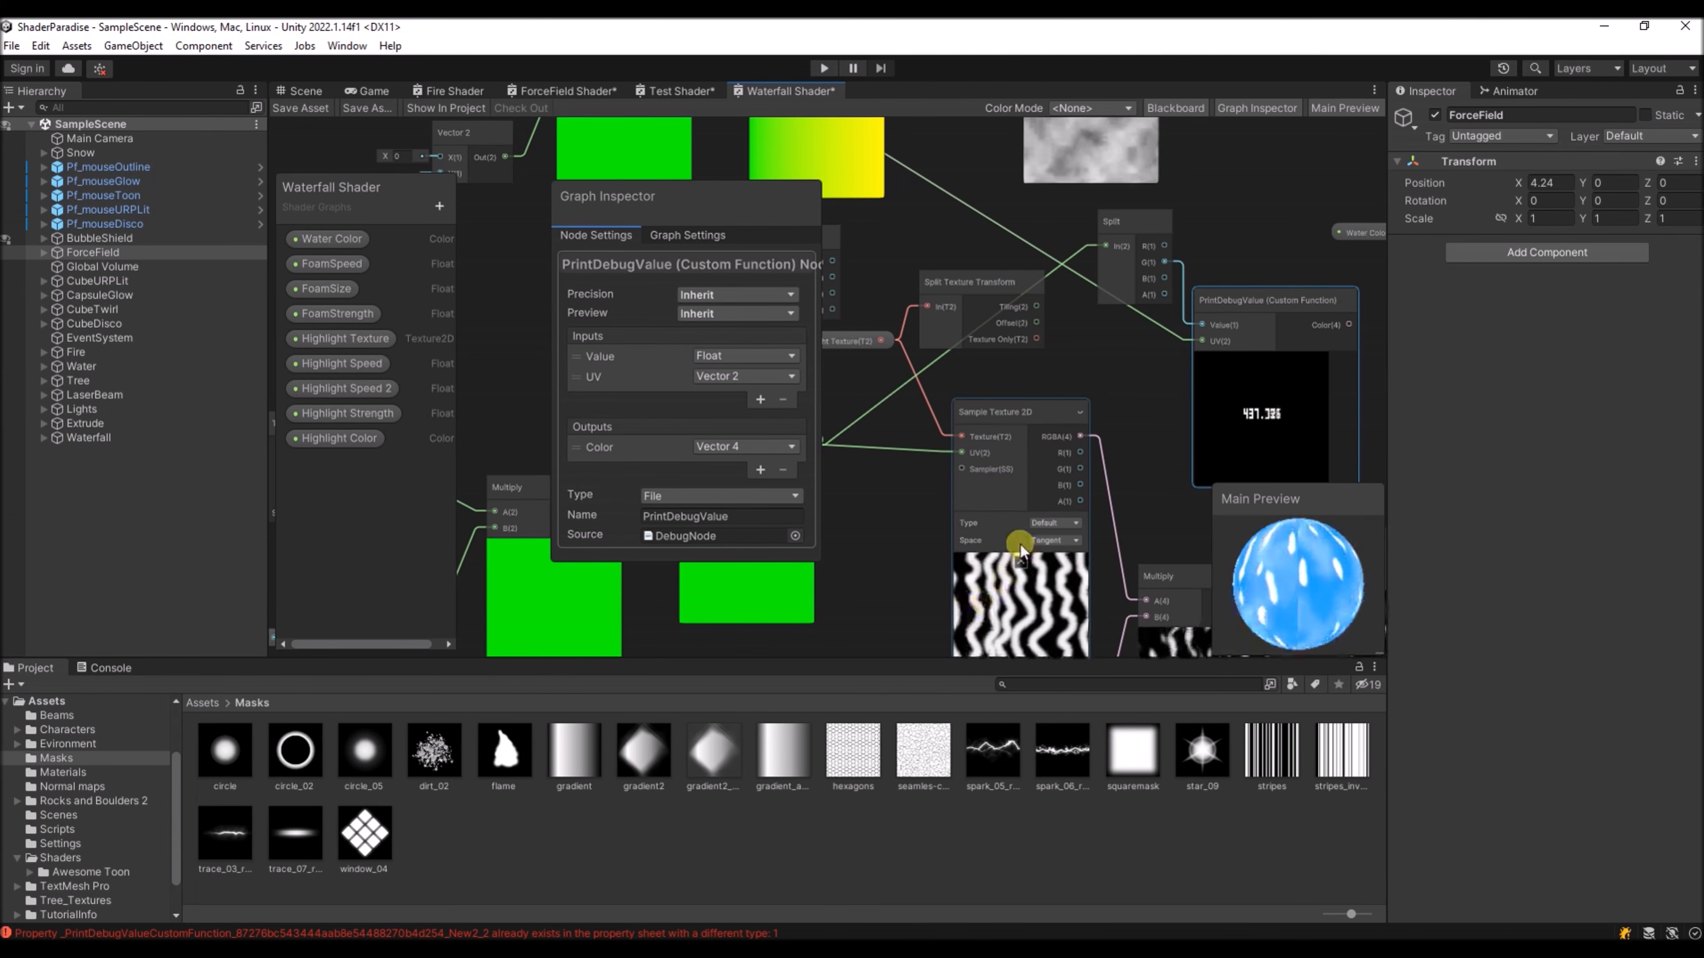
middle_drag(883, 529, 1046, 430)
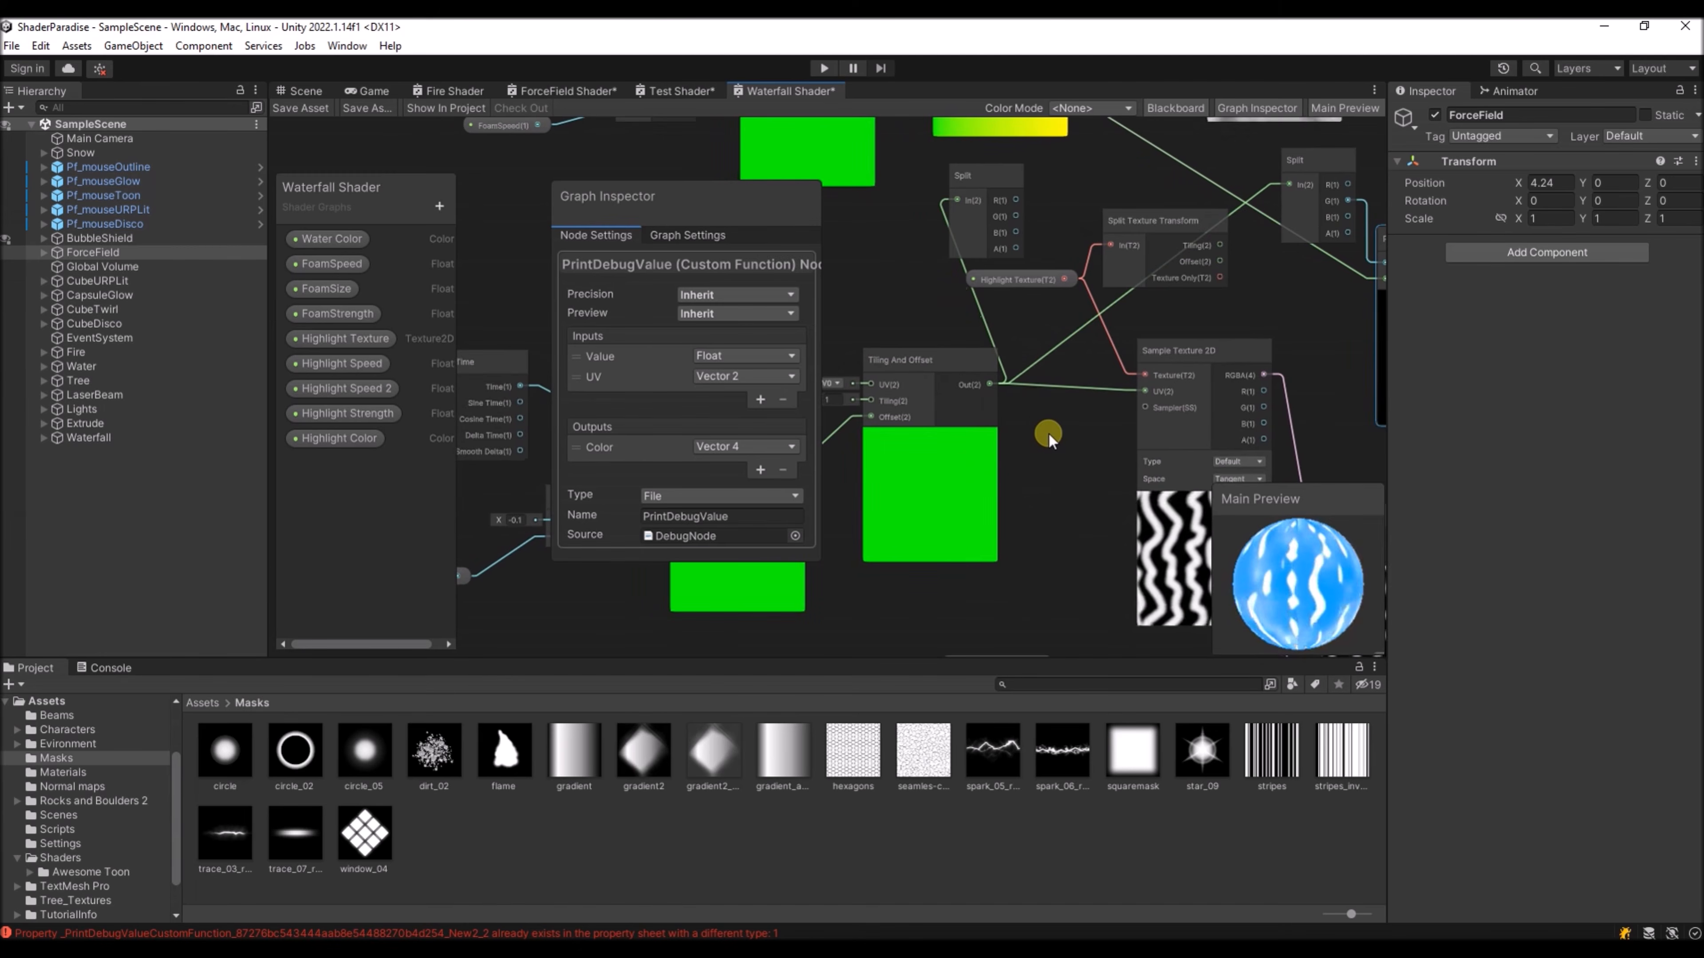